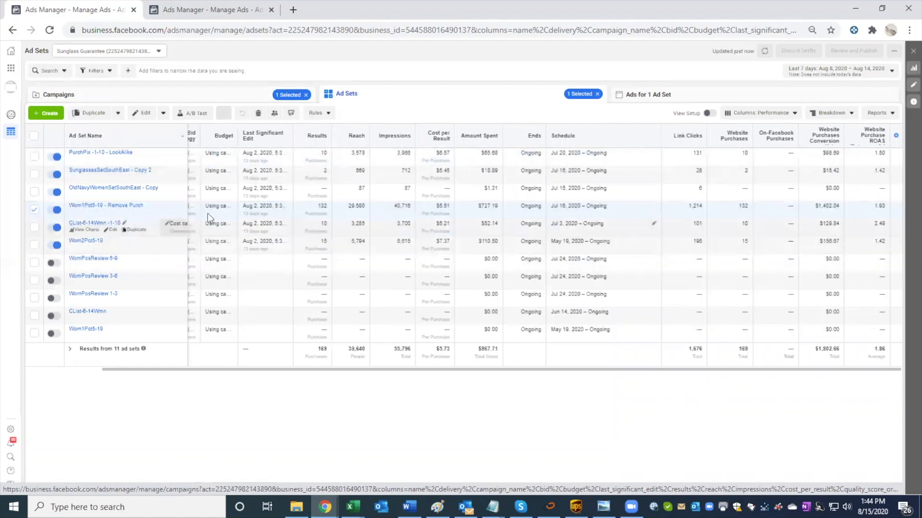
Step: Review the ads inside the Wom1Pct5-19 - Remove Purch and PurchPix -1-10 - LookAlike ad sets and return to the ad set list
click(633, 95)
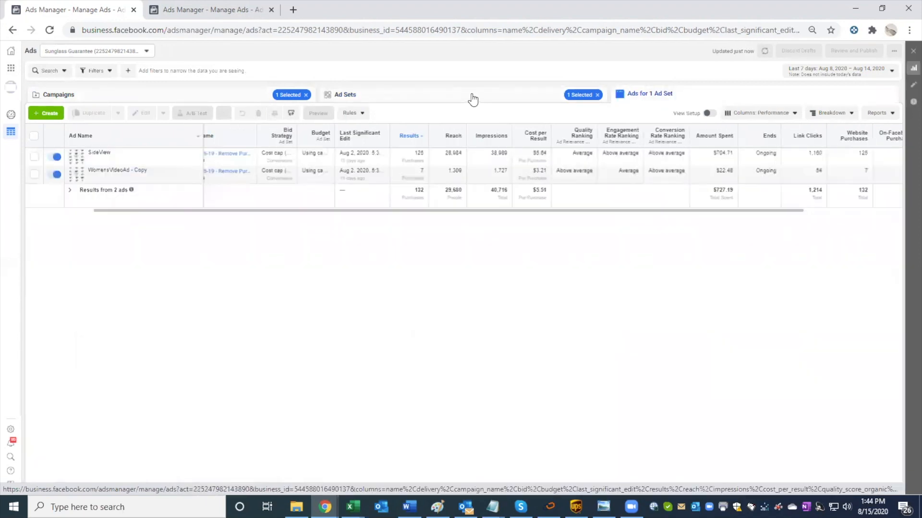
click(473, 98)
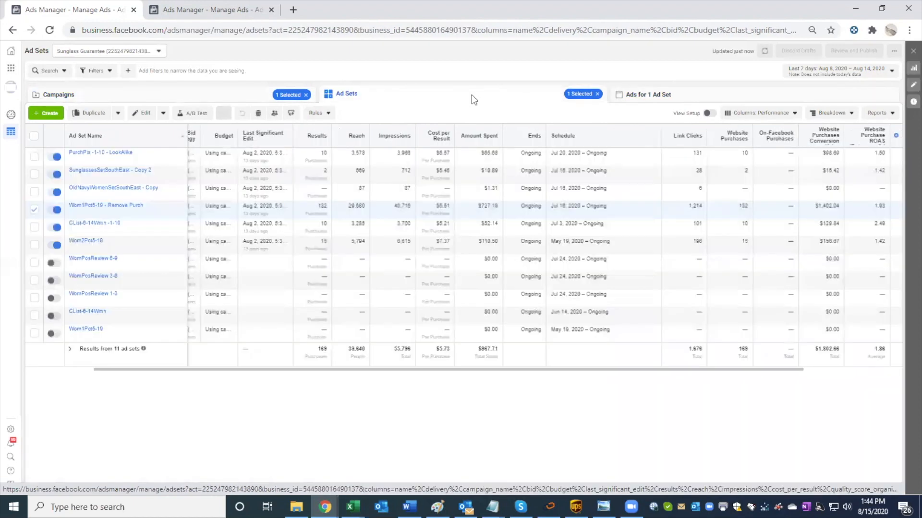
click(100, 157)
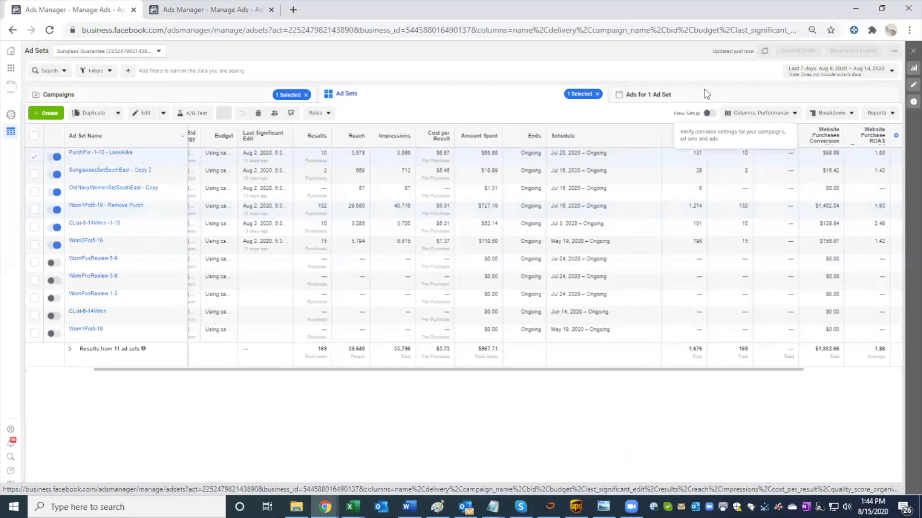
click(677, 95)
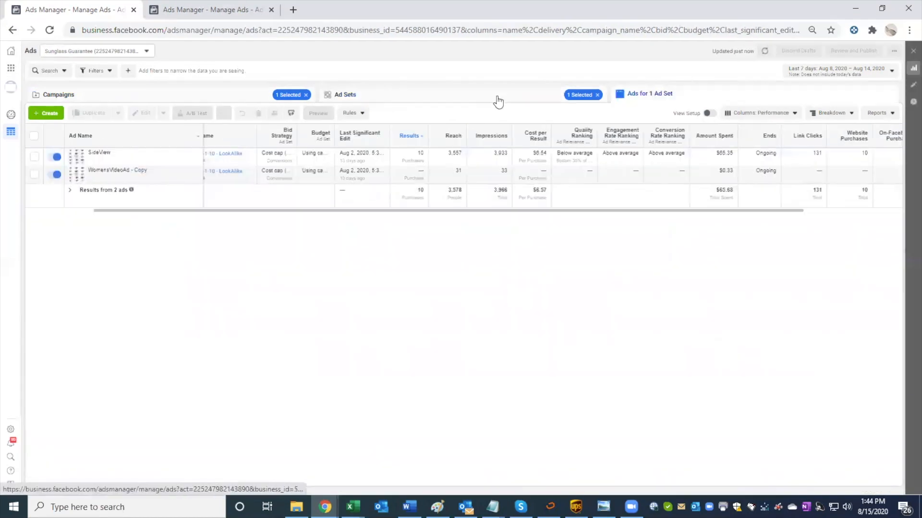
click(498, 97)
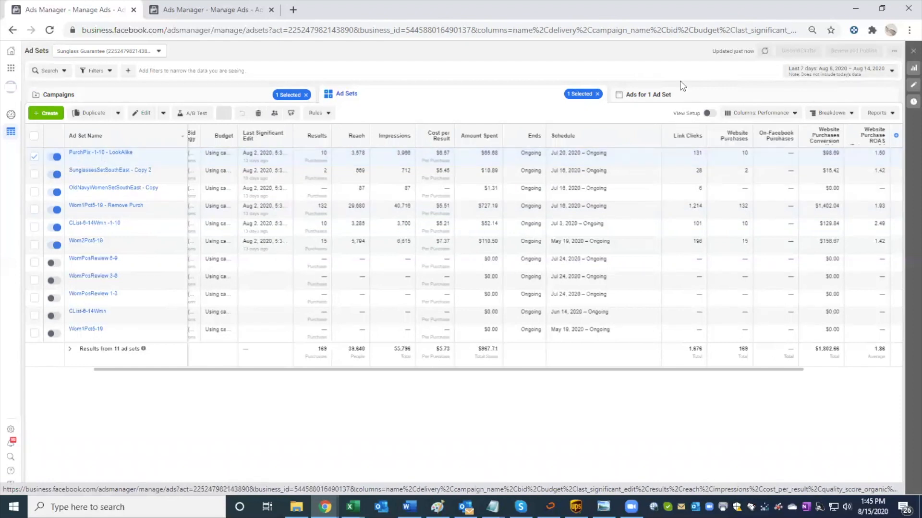
click(624, 95)
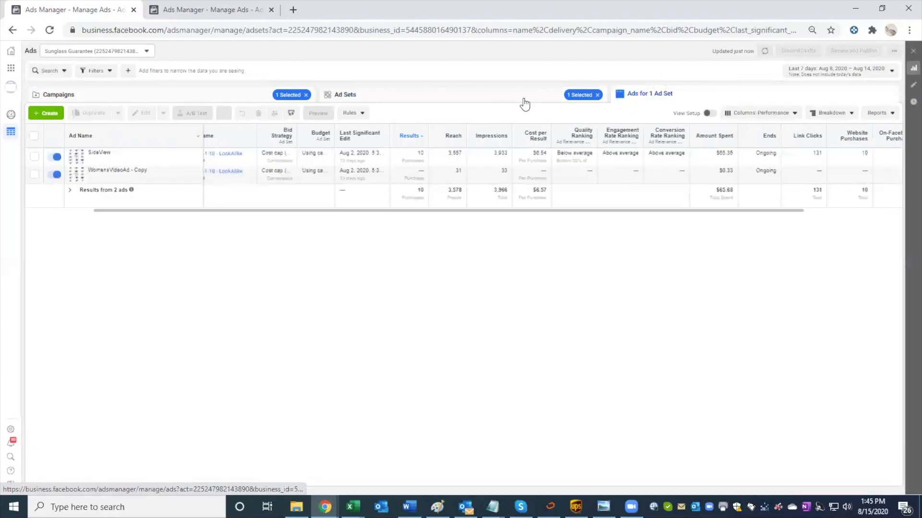
click(523, 99)
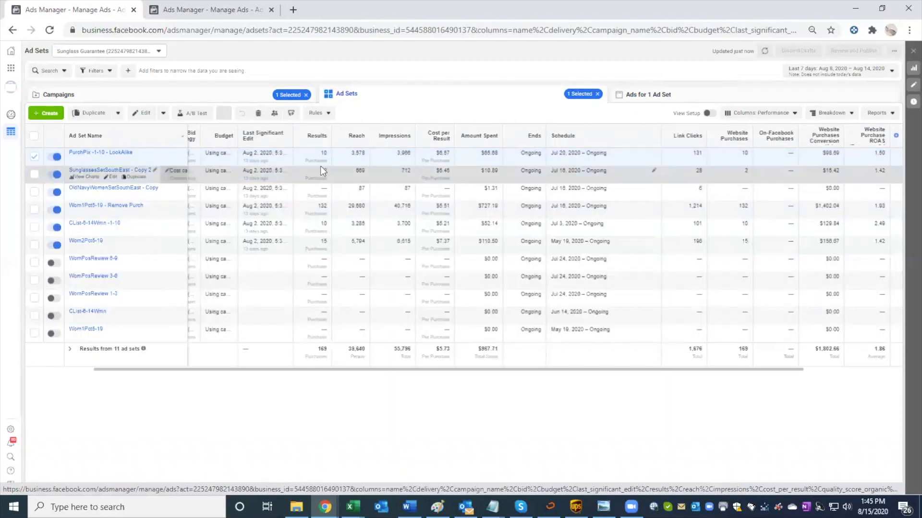
Step: View the performance charts of the SunglassesSetSouthEast - Copy 2 ad set and close them
click(78, 177)
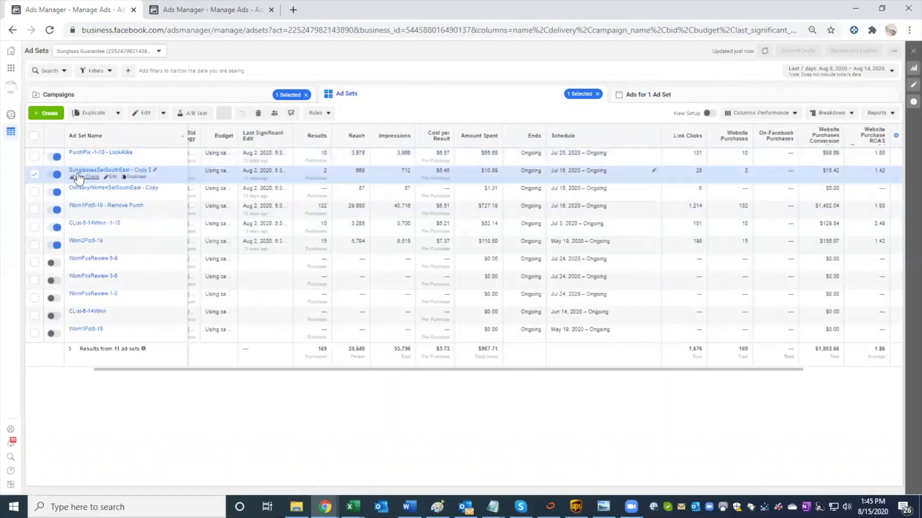
click(79, 177)
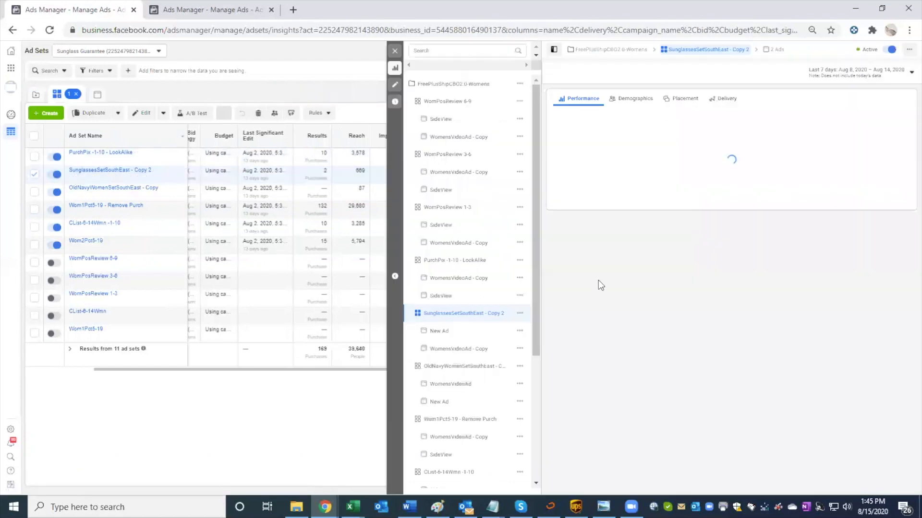
scroll(492, 300, down, 3)
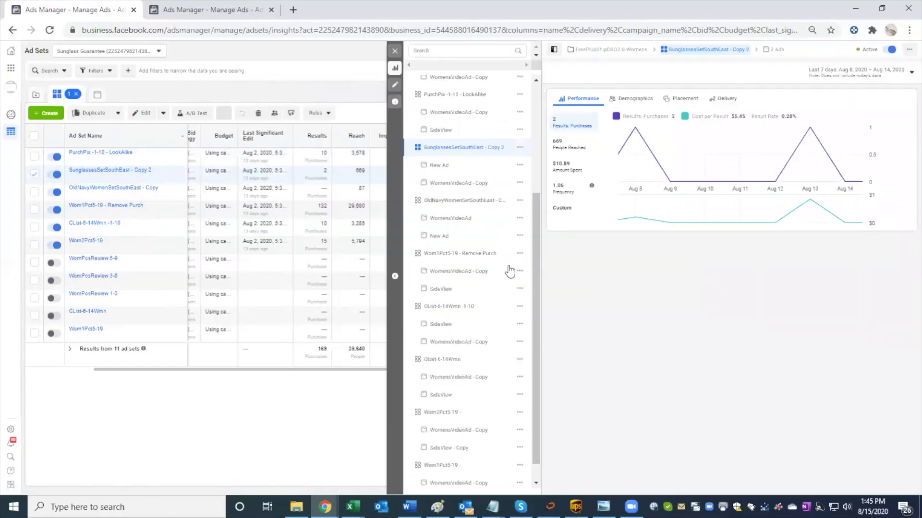
click(394, 51)
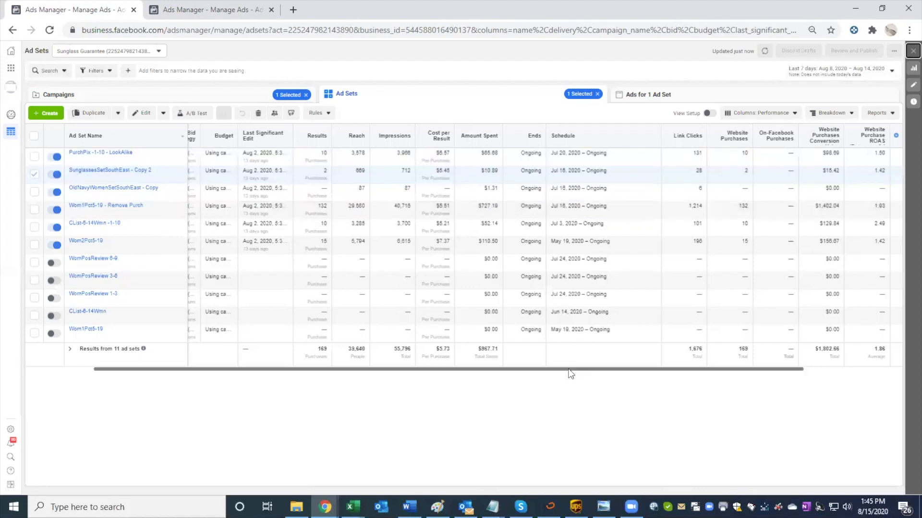
Step: Set the ad set report's date range to This week
drag(452, 365, 387, 361)
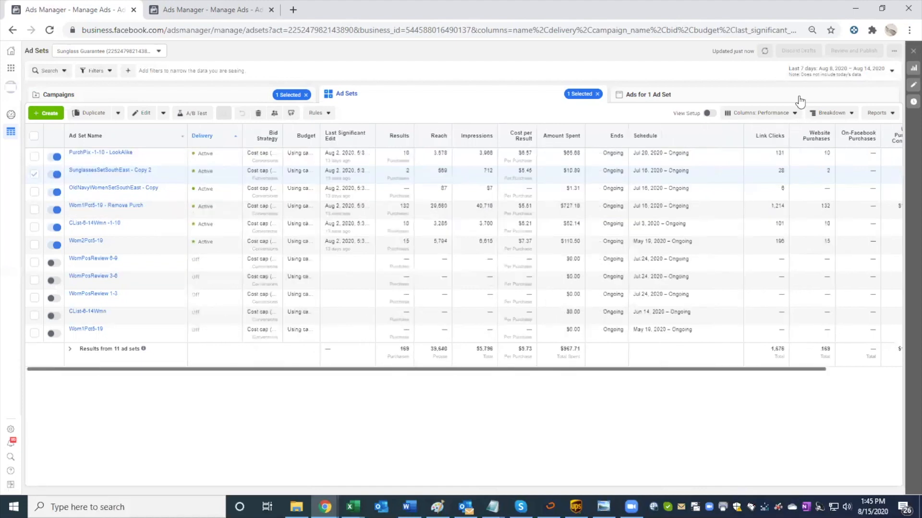
click(824, 77)
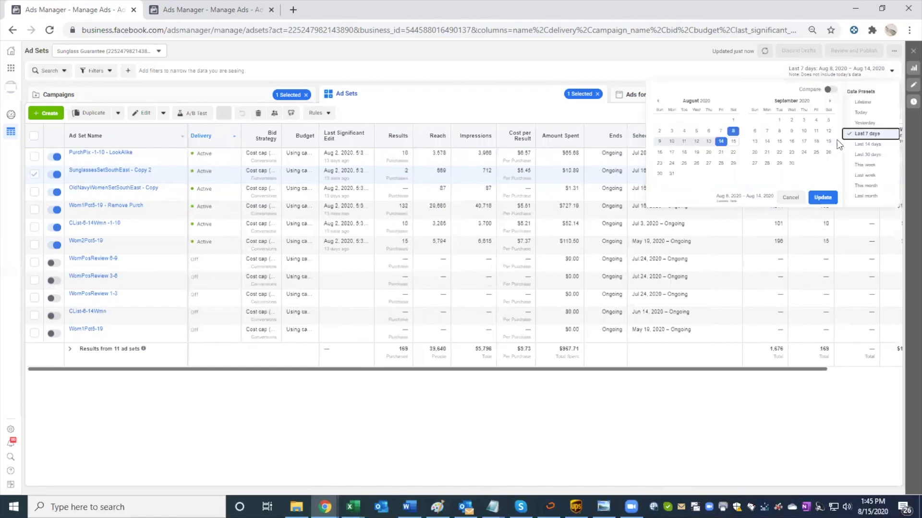
click(863, 164)
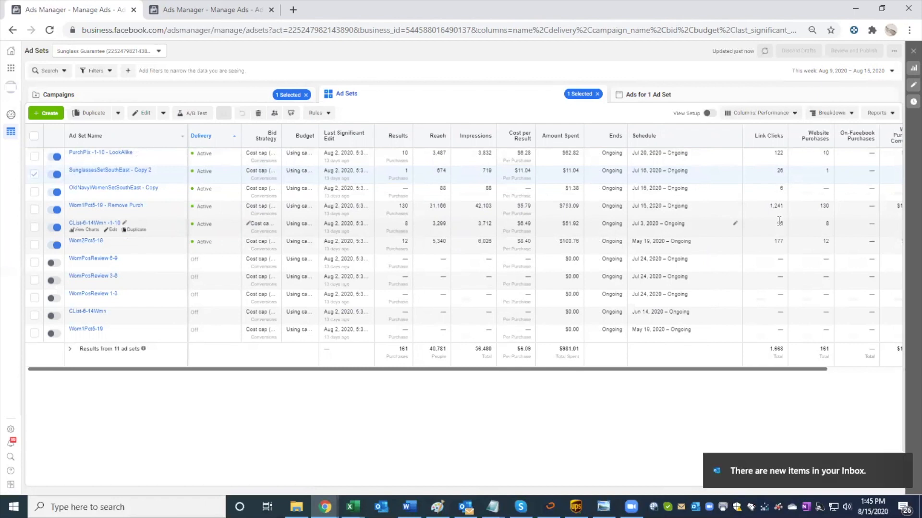
Step: Widen the Bid Strategy column so the full cost cap text fits, and dismiss the email notification
drag(477, 365, 478, 364)
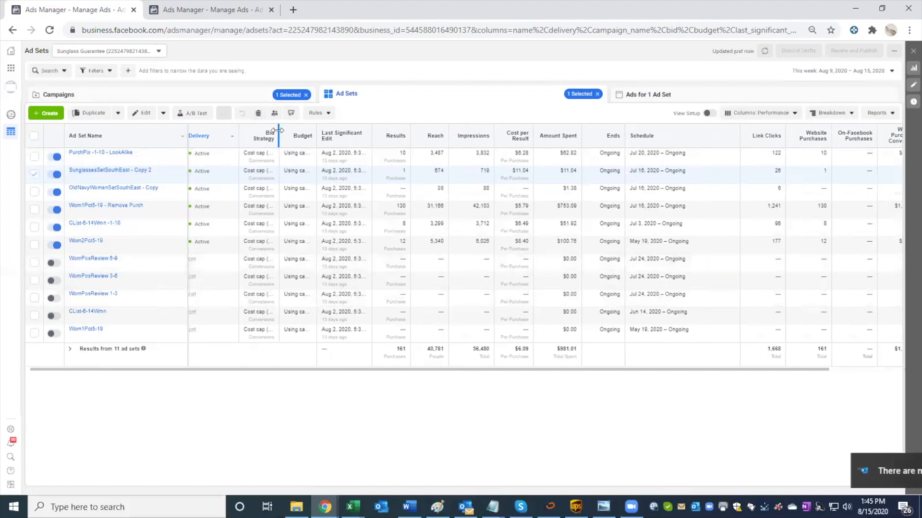
drag(283, 179, 284, 179)
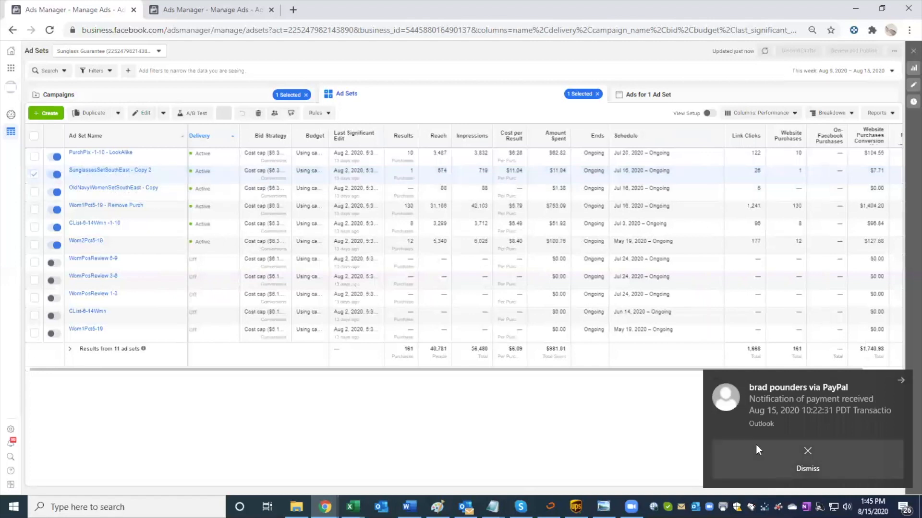
click(800, 444)
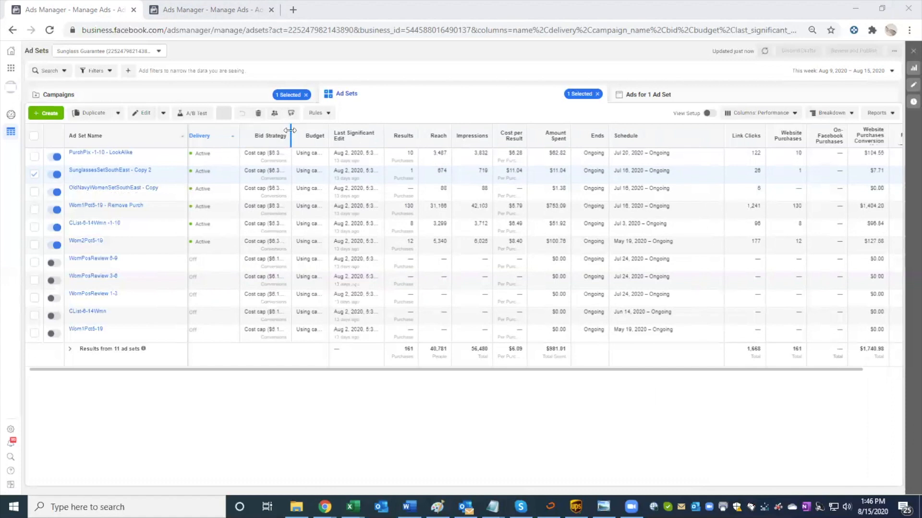
drag(290, 130, 339, 130)
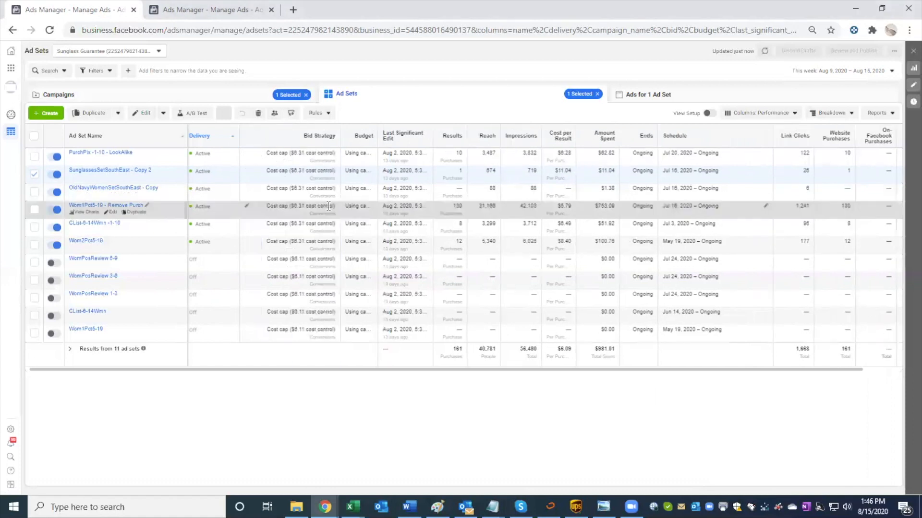
scroll(324, 206, right, 3)
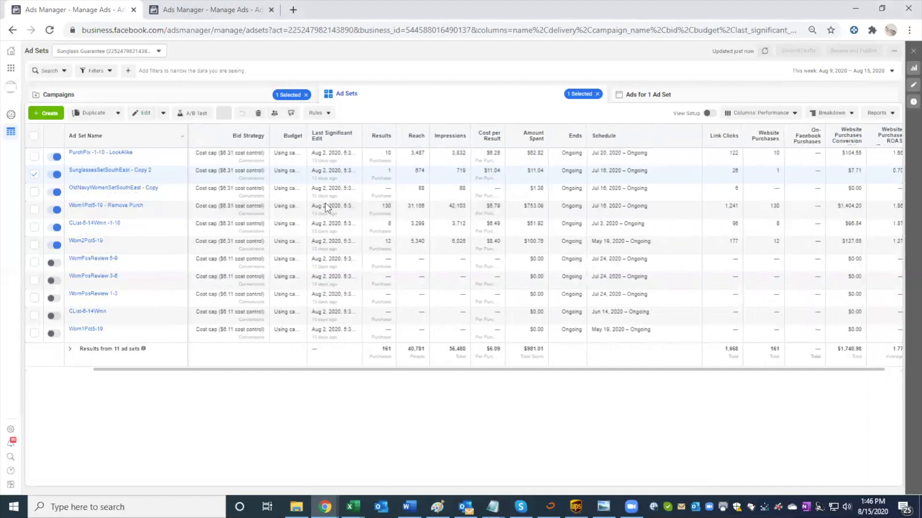
scroll(324, 206, right, 1)
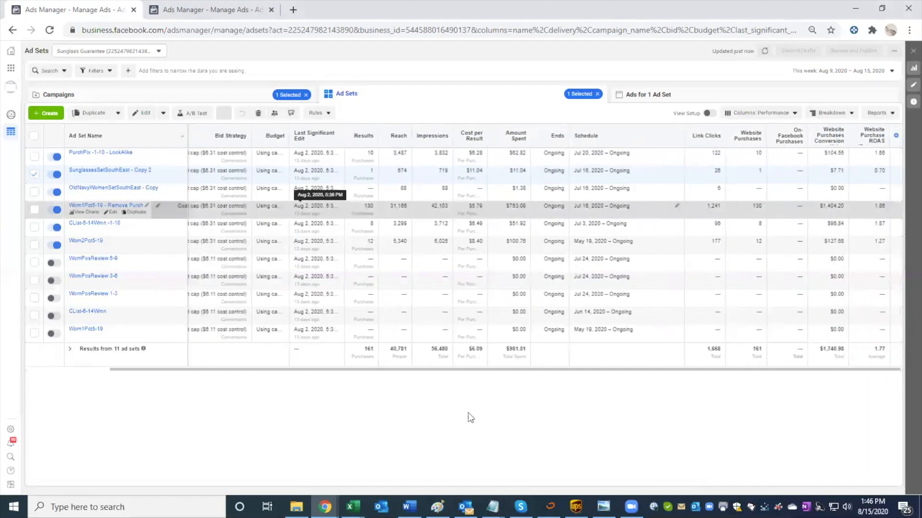
mouse_move(439, 370)
mouse_down()
mouse_move(362, 369)
mouse_move(432, 370)
mouse_up()
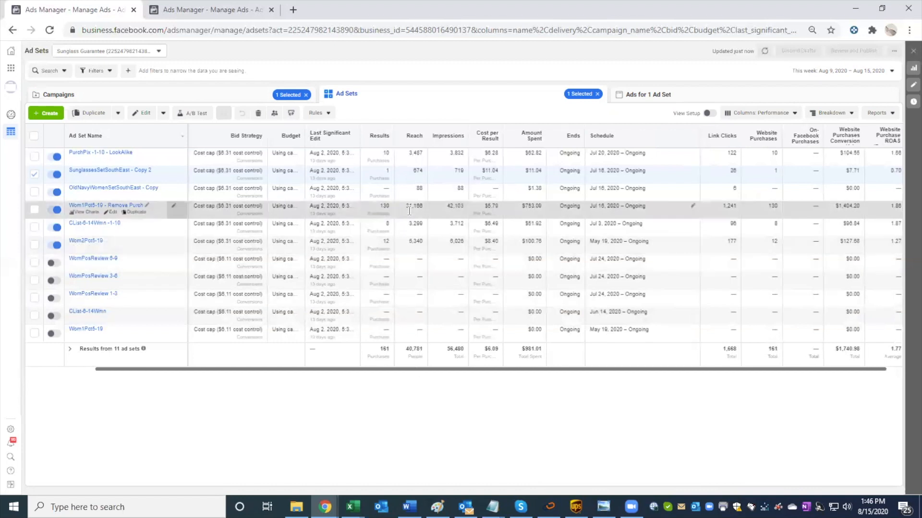
Step: Set the report's date range to Last 7 days and examine the ad sets' spend and purchase ROAS
click(855, 71)
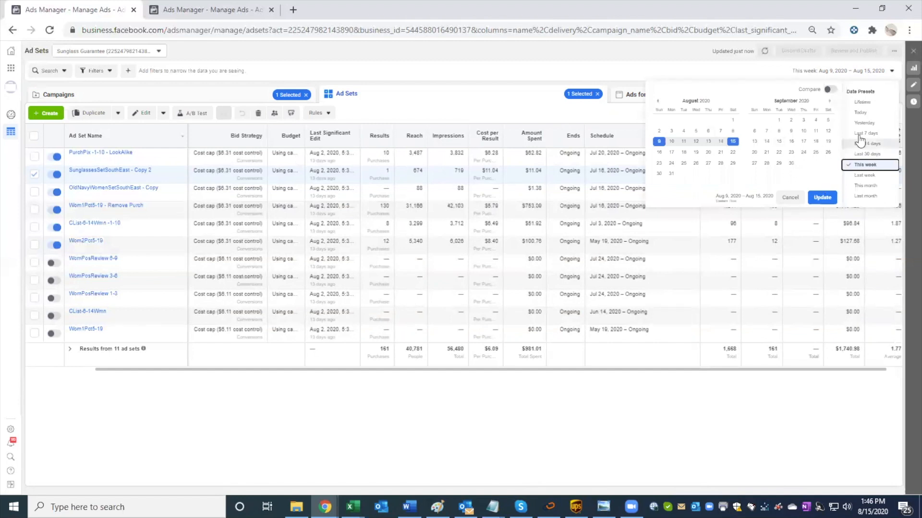
click(858, 134)
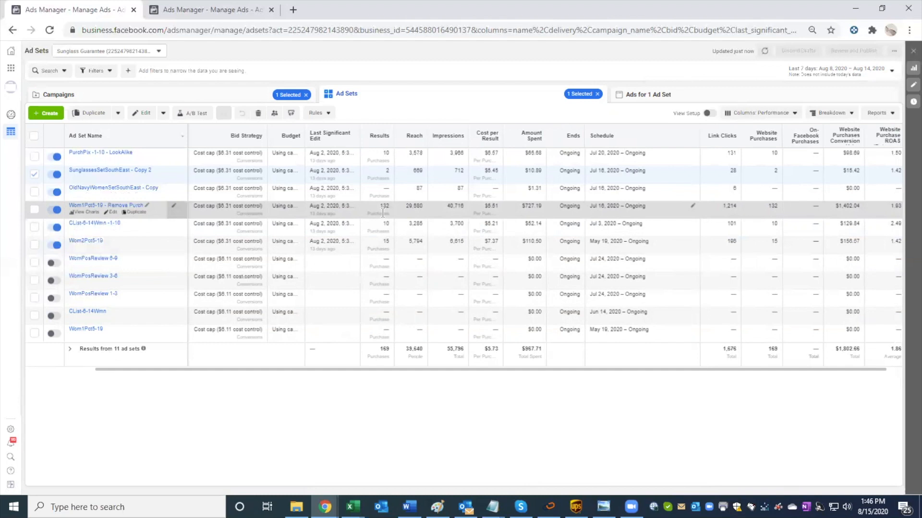
double_click(811, 77)
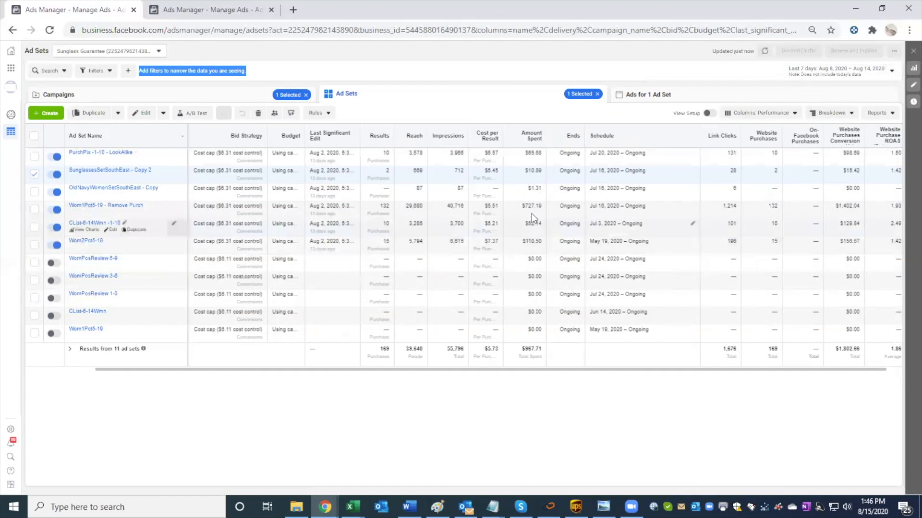
scroll(532, 213, right, 1)
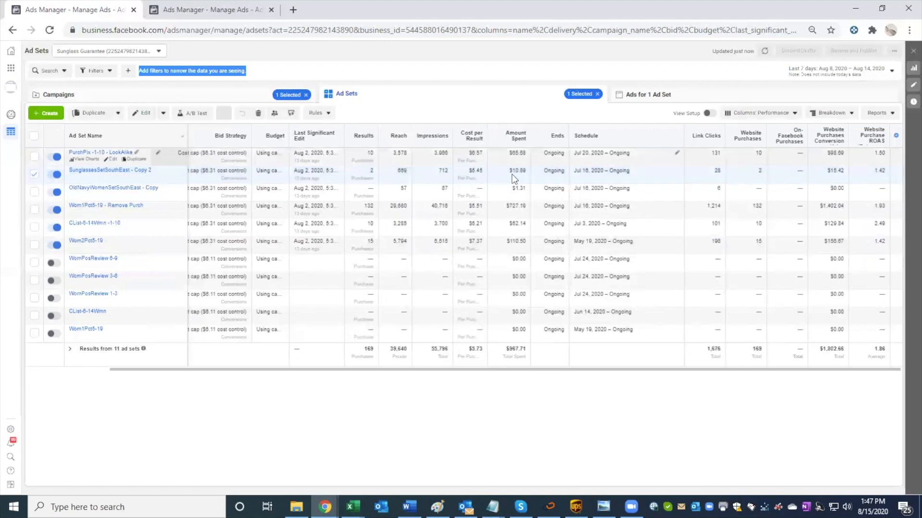
Step: Switch the report's date range back to This week and examine the purchase results of the active ad sets
click(835, 72)
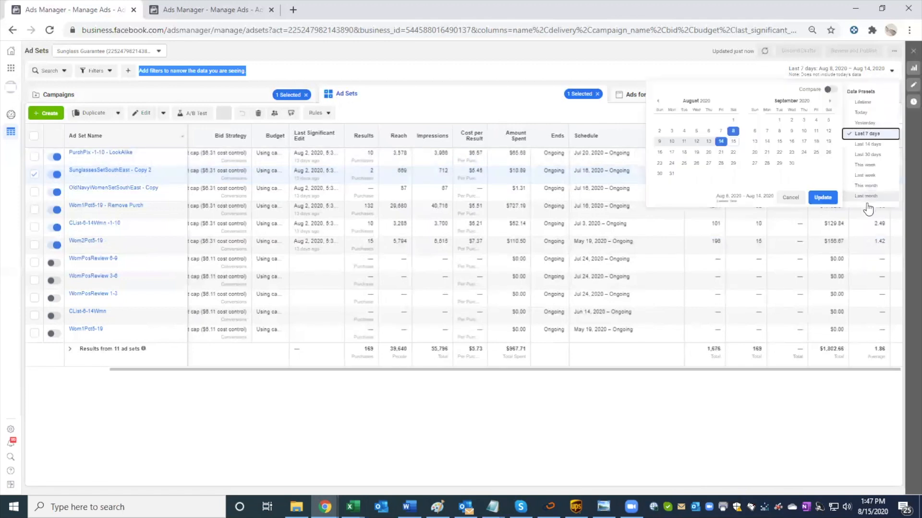
click(859, 166)
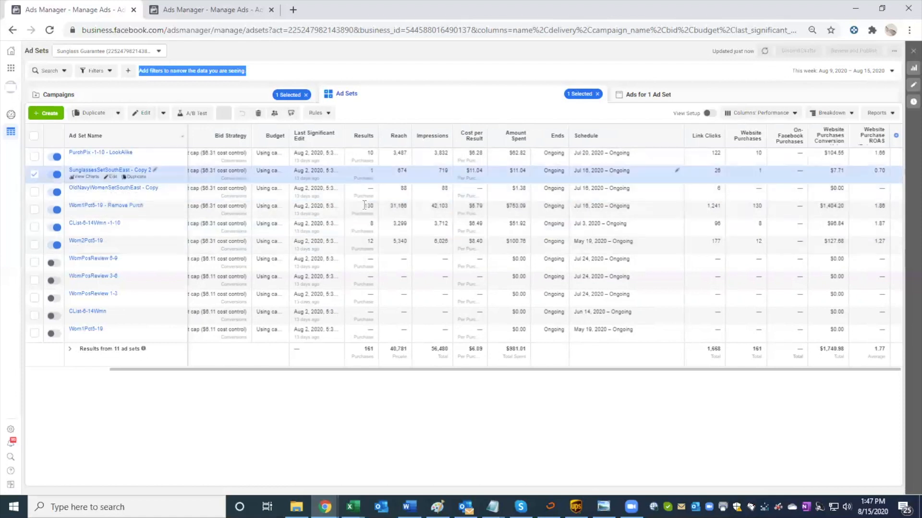
mouse_move(374, 243)
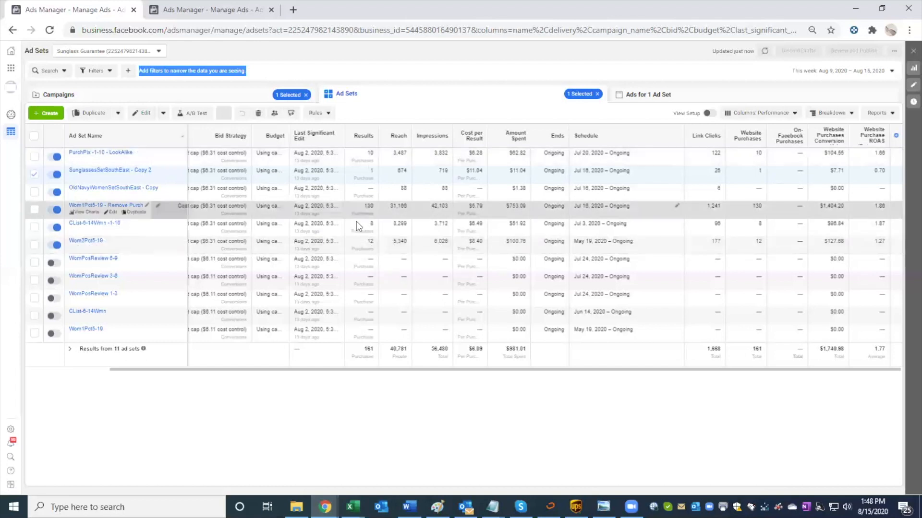
mouse_move(359, 204)
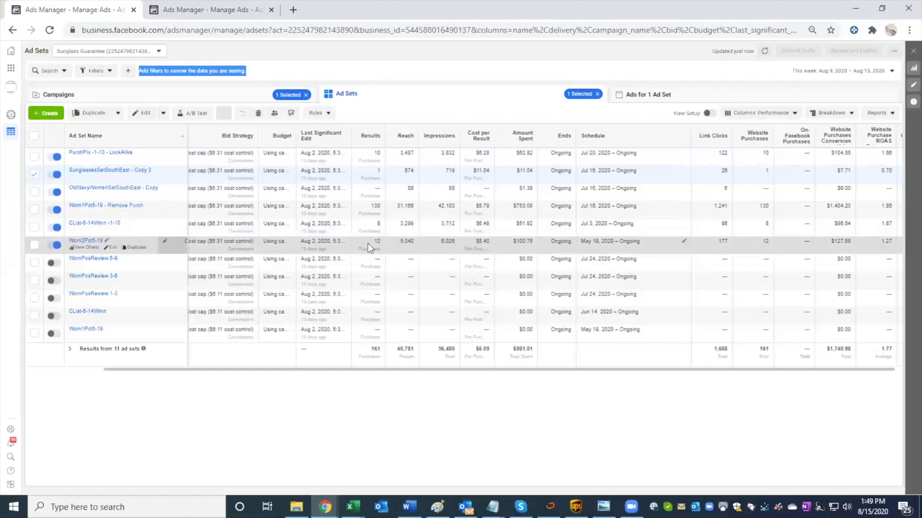
Step: Clear the SunglassesSetSouthEast - Copy 2 selection and select only the Wom1Pct5-19 - Remove Purch ad set
click(34, 175)
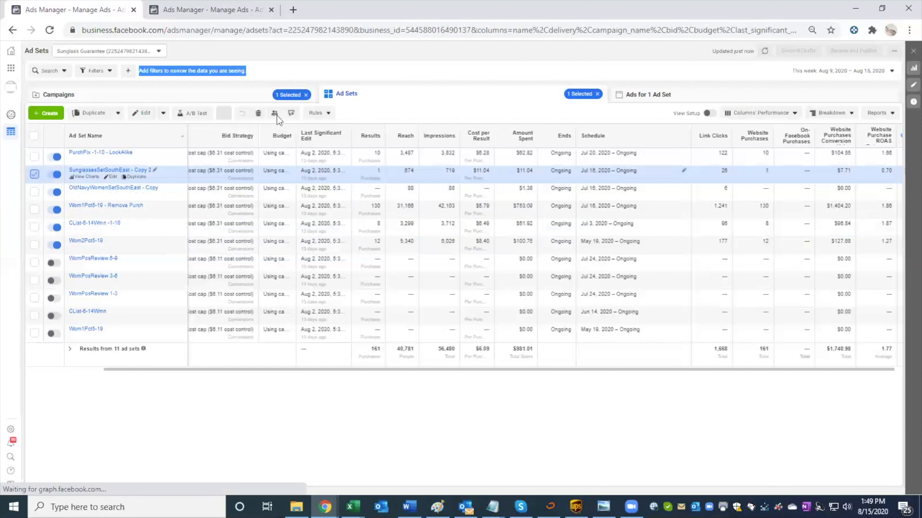
click(416, 58)
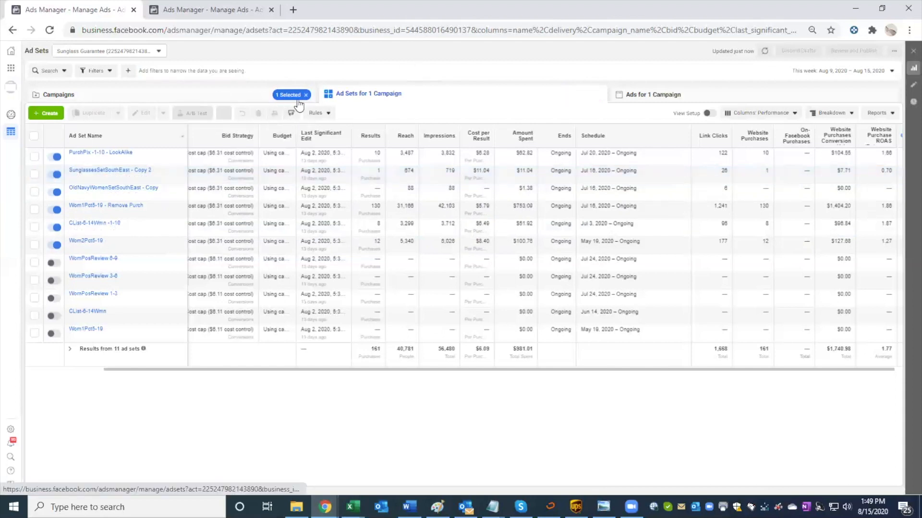
click(375, 196)
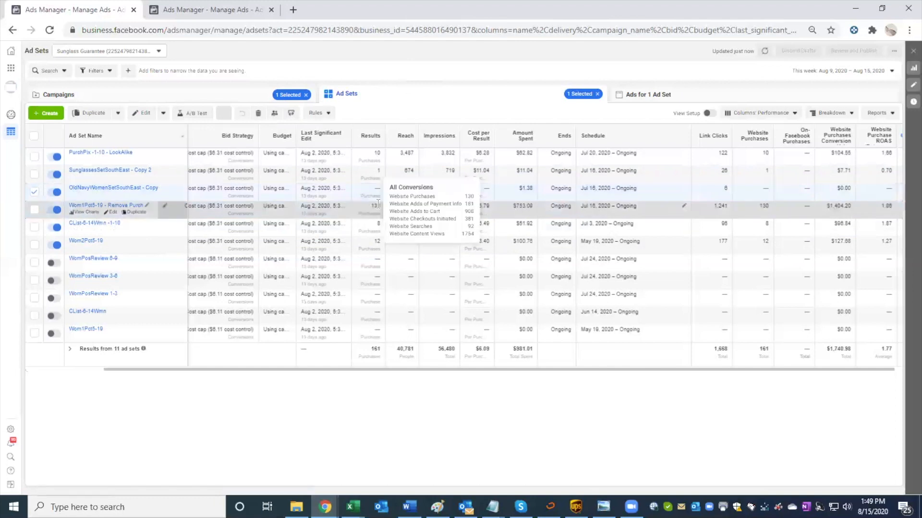
click(378, 204)
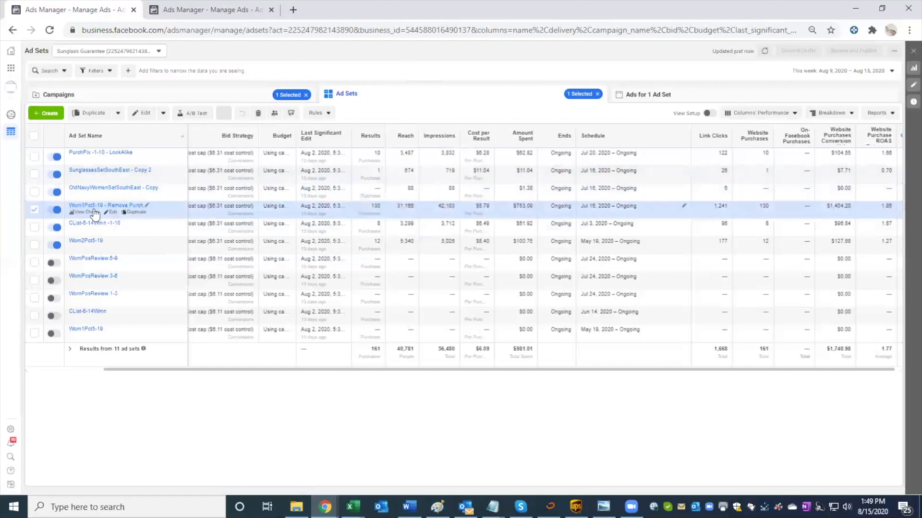
Step: Open the Wom1Pct5-19 - Remove Purch ad set's settings, review its saved audience and exclusions, and close the editor
click(112, 212)
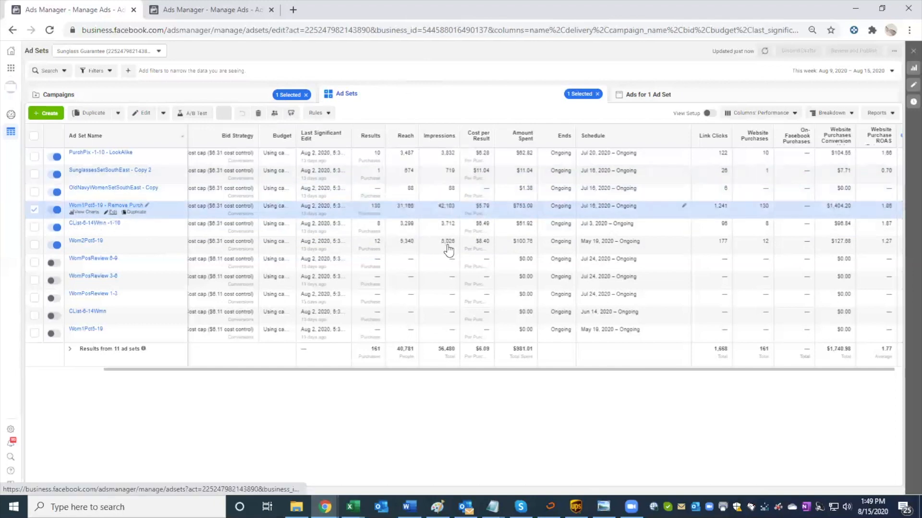
scroll(642, 285, down, 2)
scroll(642, 286, down, 6)
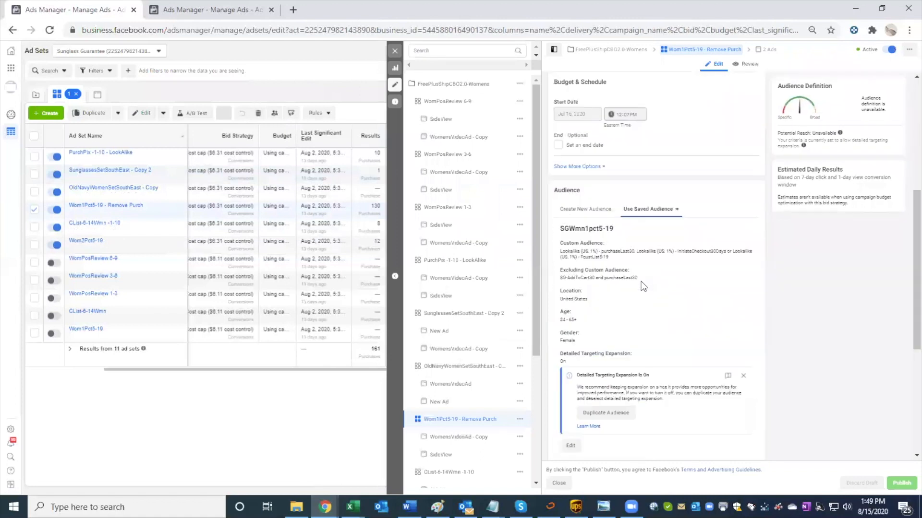
click(394, 51)
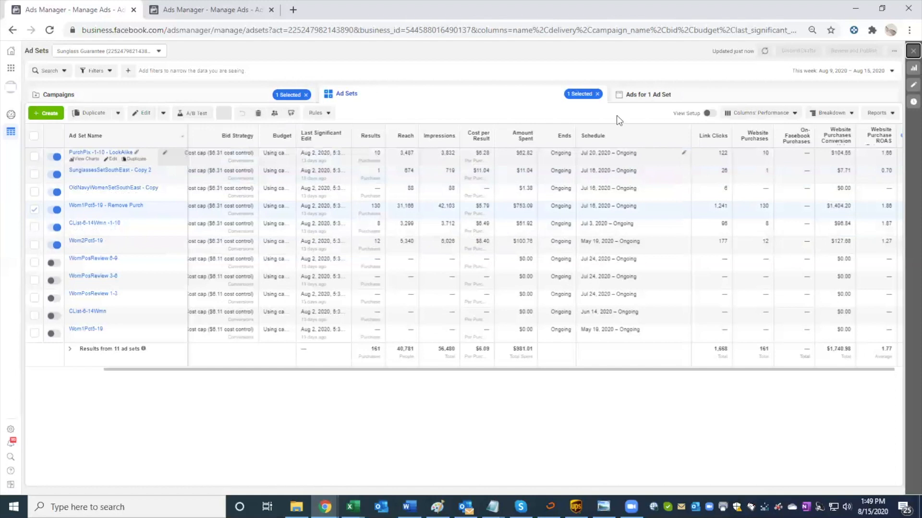
Step: Review the ads of the Wom1Pct5-19 - Remove Purch, SunglassesSetSouthEast - Copy 2 and PurchPix -1-10 - LookAlike ad sets
click(641, 95)
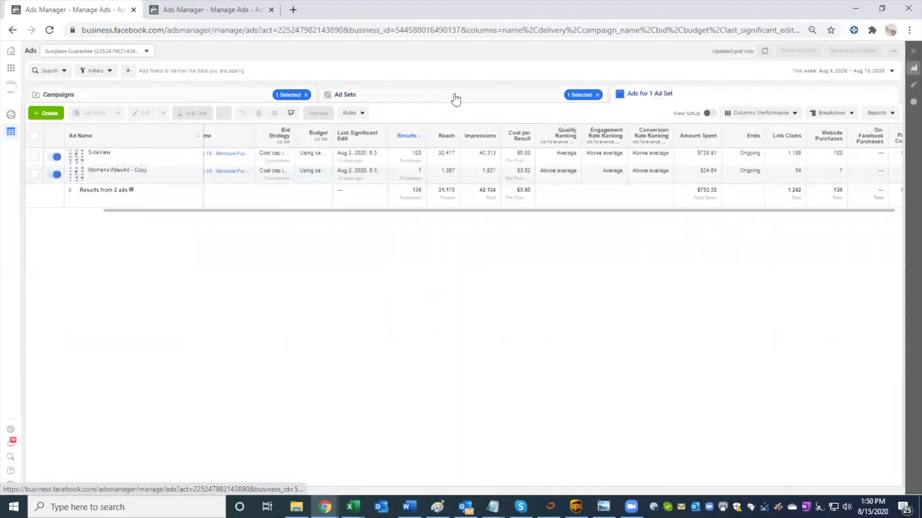
click(455, 99)
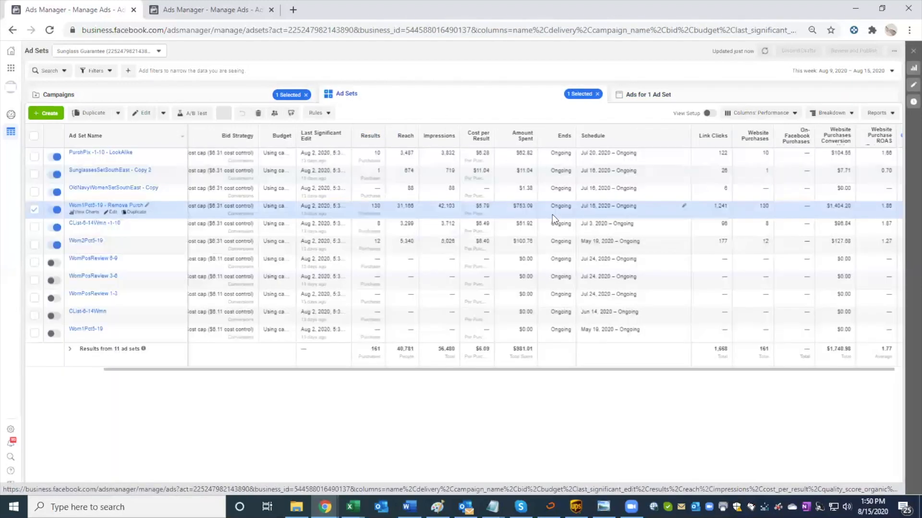
click(514, 178)
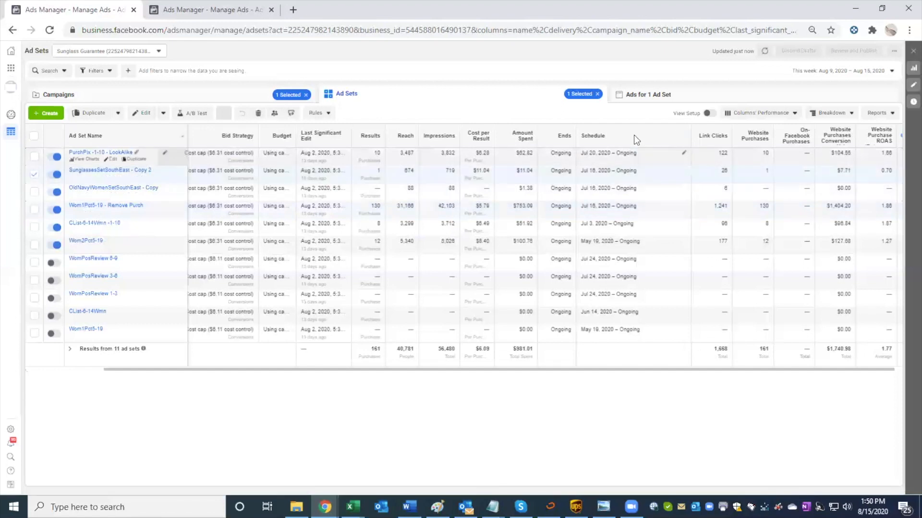
click(649, 95)
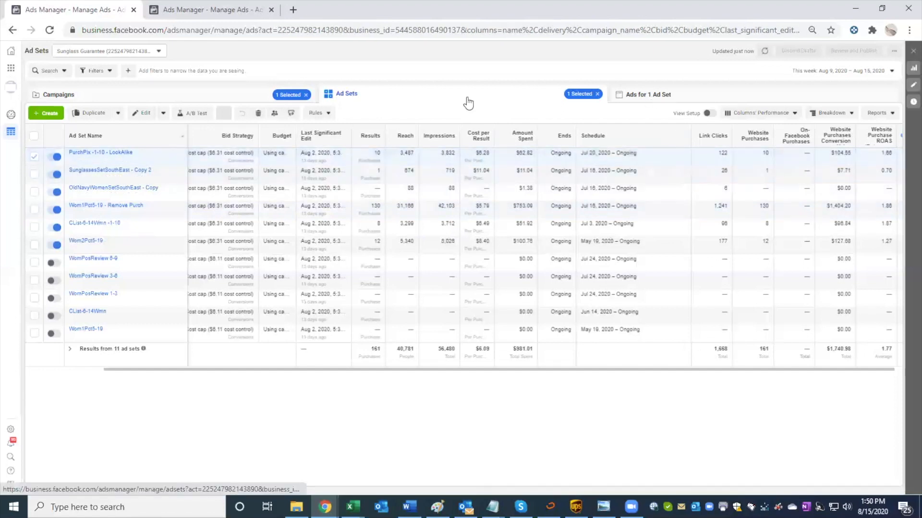
click(467, 102)
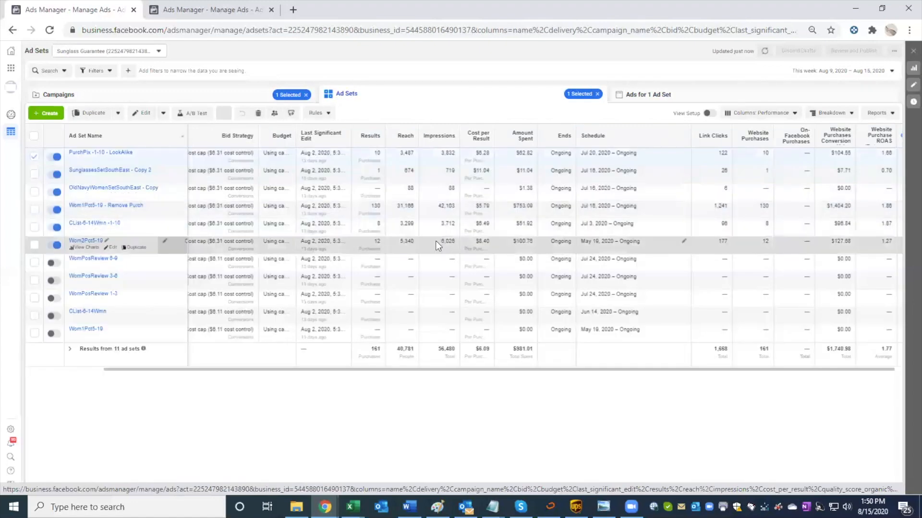
Step: Review the results of the ads in the Wom2Pct5-19 ad set and return to the ad sets list
click(647, 96)
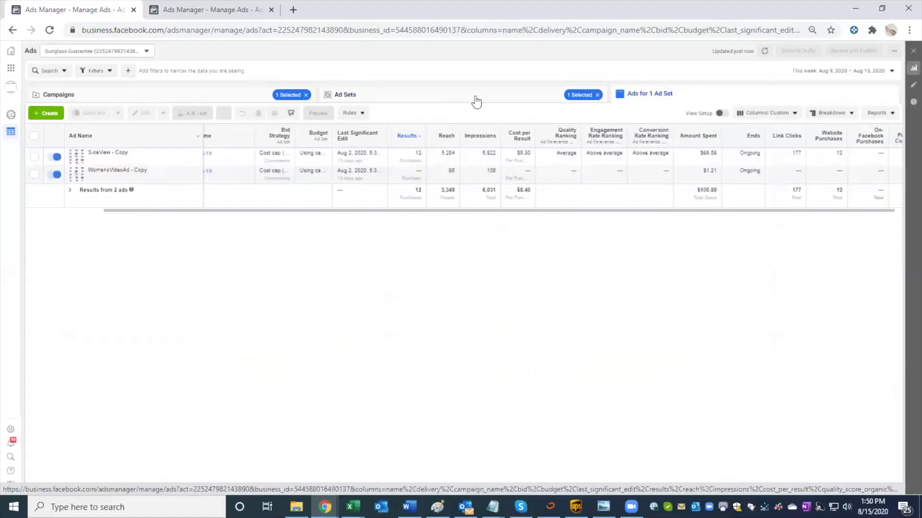
click(880, 71)
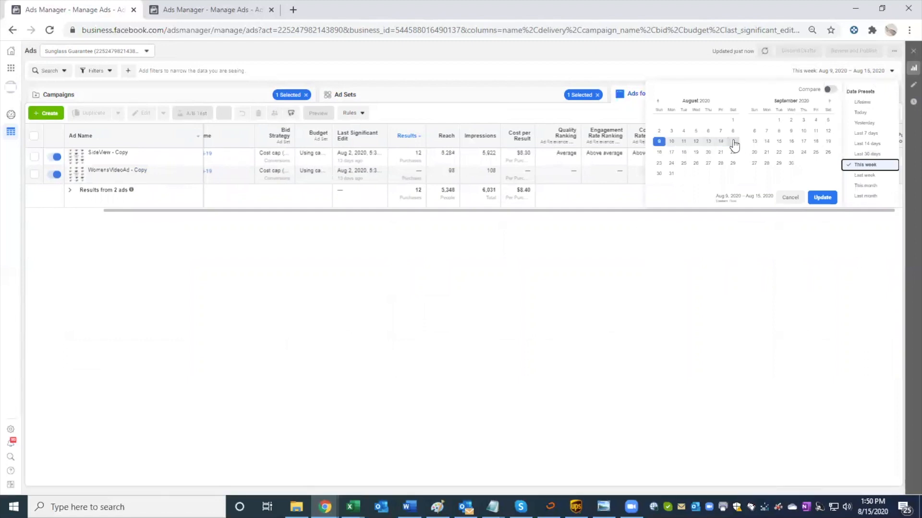
click(485, 94)
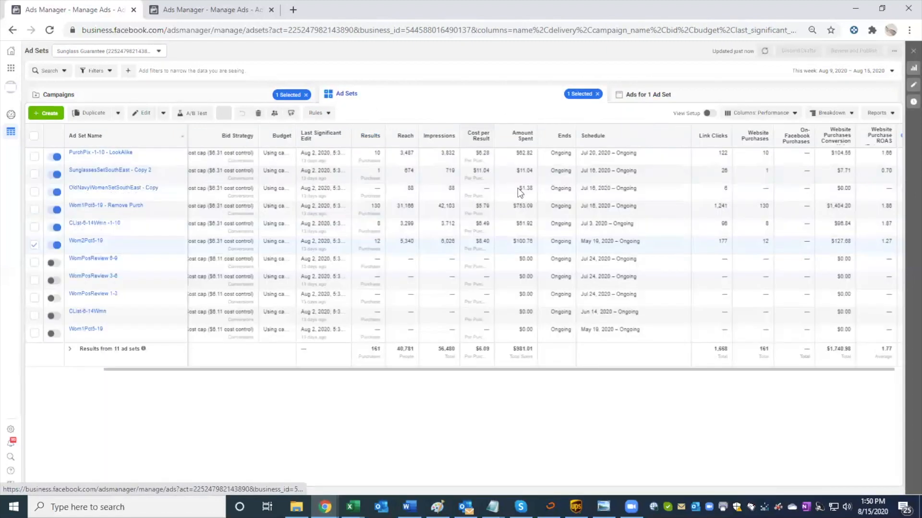
click(648, 94)
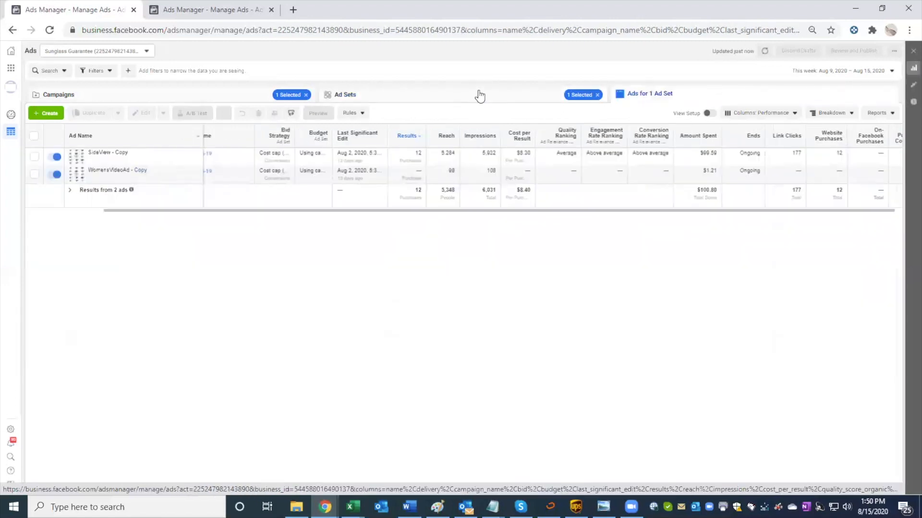
click(480, 95)
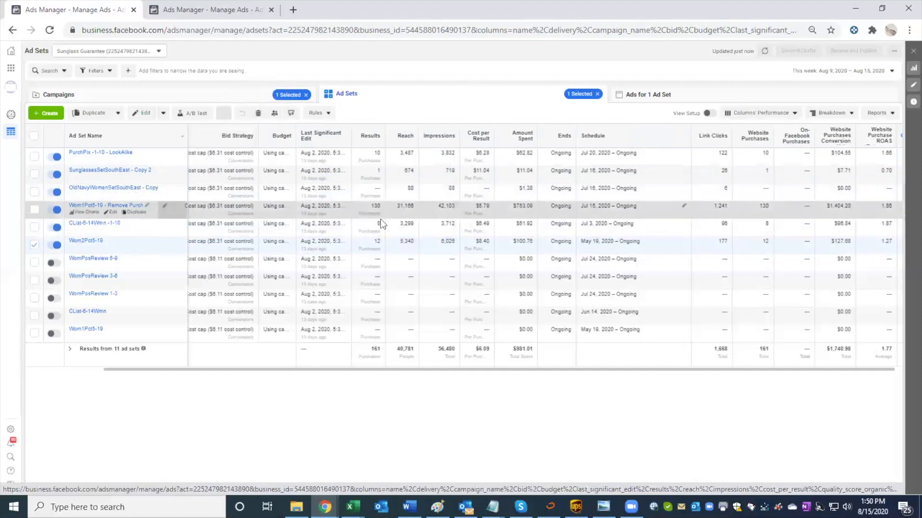
Step: Select only the Wom1Pct5-19 - Remove Purch ad set and set the report's date range to Aug 12, 2020 – Aug 15, 2020
click(135, 215)
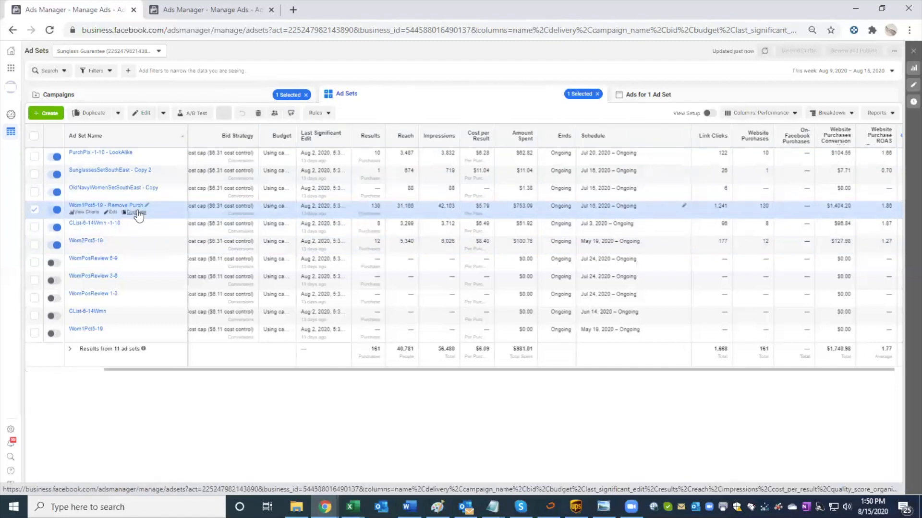
click(816, 71)
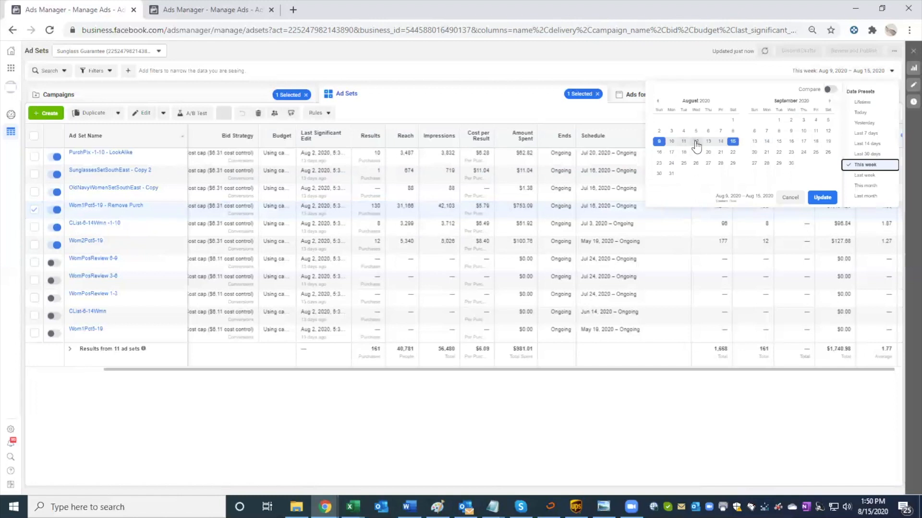
click(695, 141)
click(819, 195)
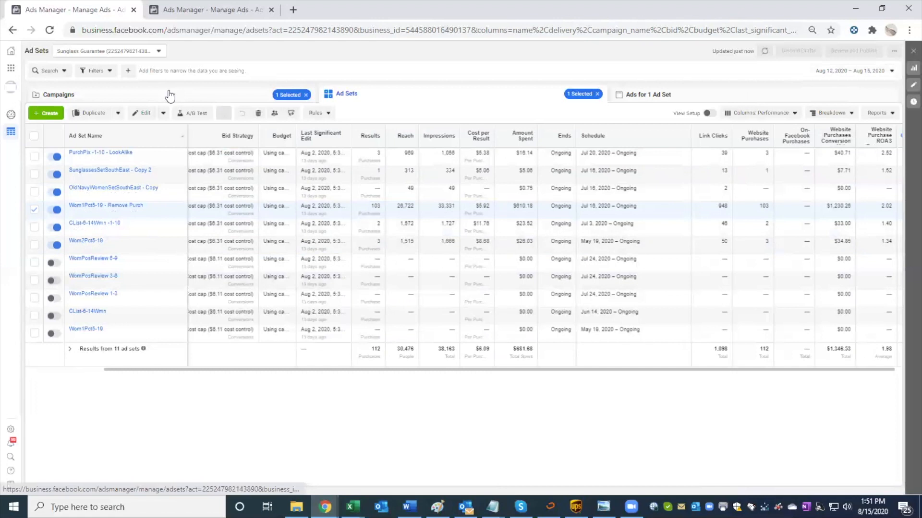
Step: Duplicate the Wom1Pct5-19 - Remove Purch ad set once into a new Conversions campaign named "CBO: Proven Stacked"
mouse_move(120, 207)
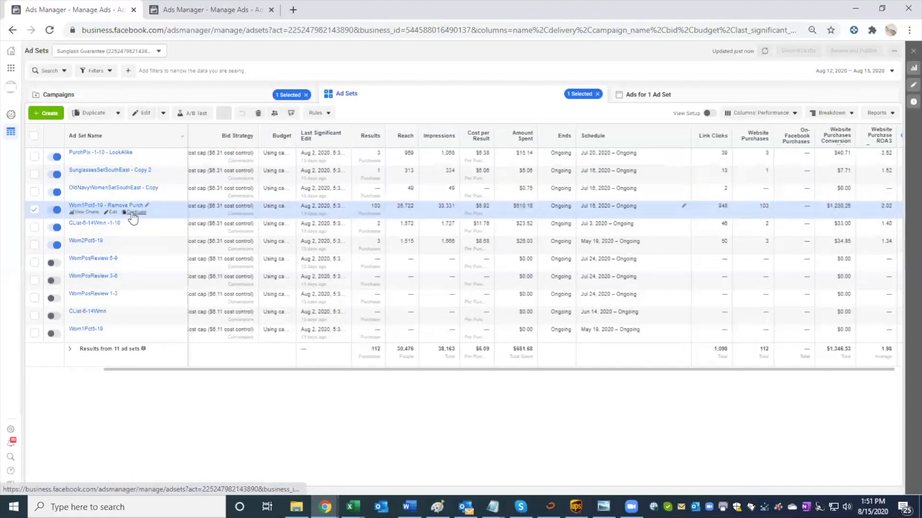
click(135, 212)
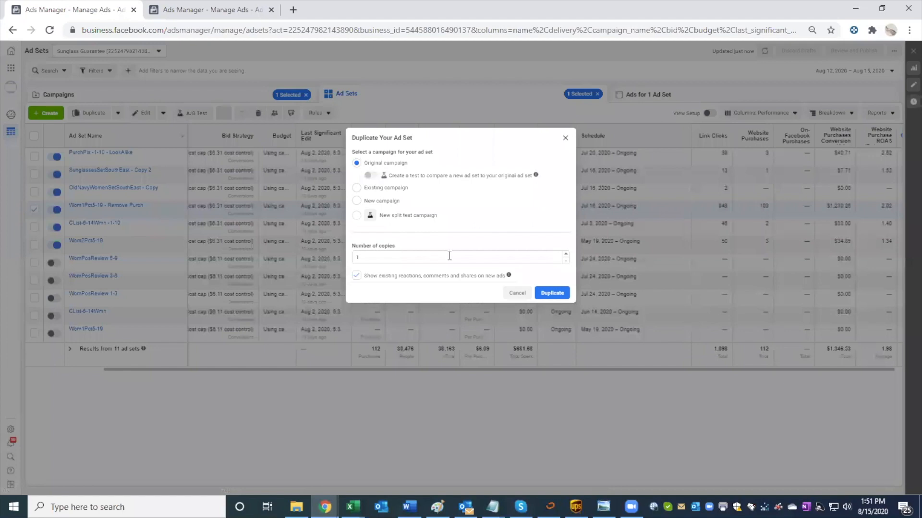
click(425, 205)
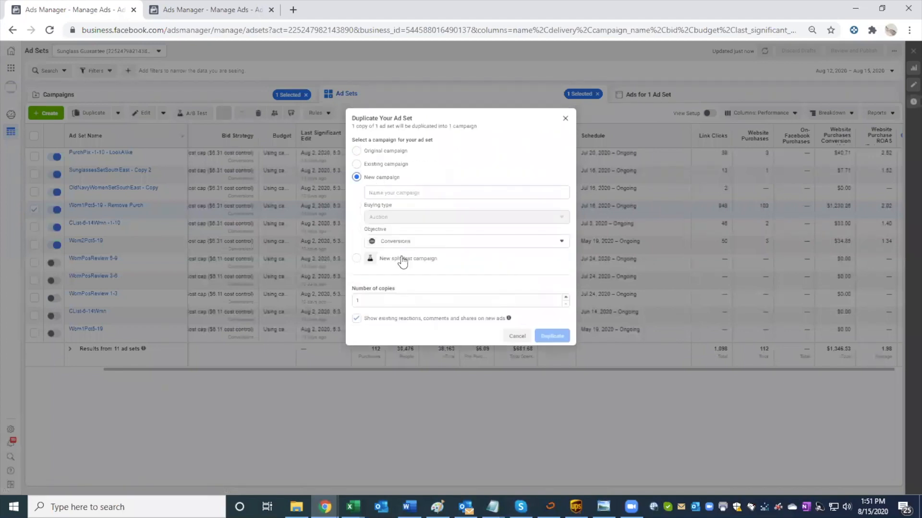
click(403, 192)
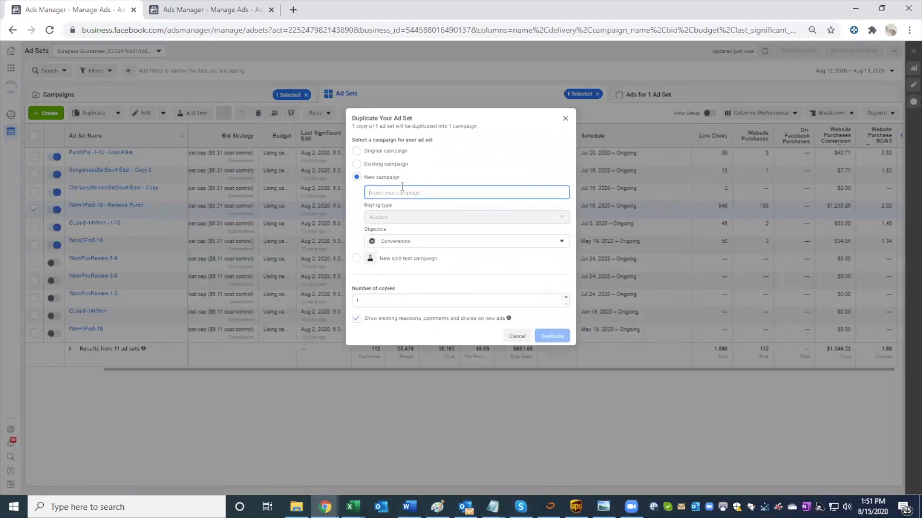
text(CBO)
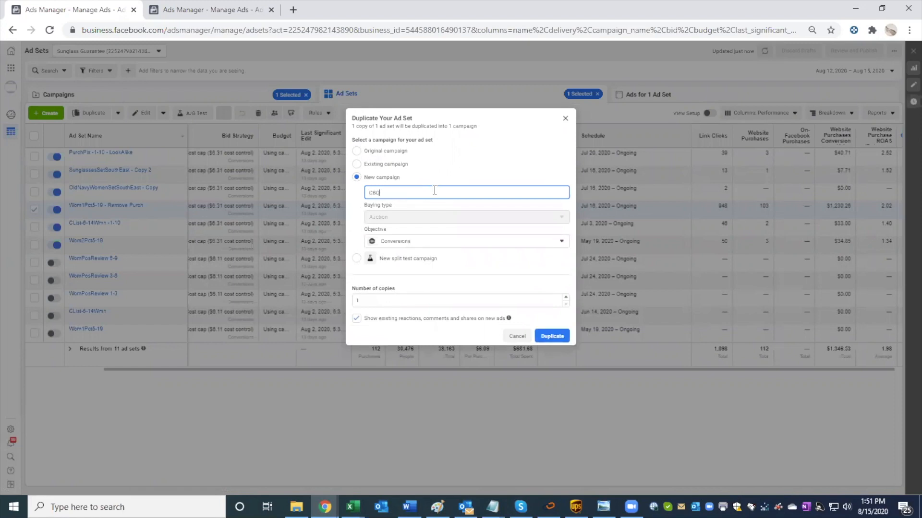
text(- PROVEN)
key(BackSpace)
key(BackSpace)
key(BackSpace)
key(BackSpace)
key(BackSpace)
text(roven Stacked)
click(545, 335)
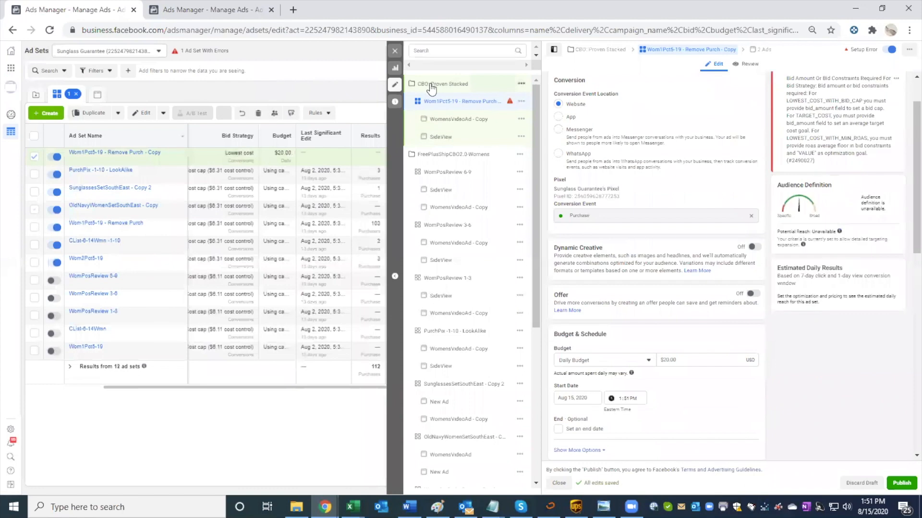
Step: Replace the copied ad set's saved audience with a new audience and open the list of existing custom audiences
scroll(598, 198, down, 5)
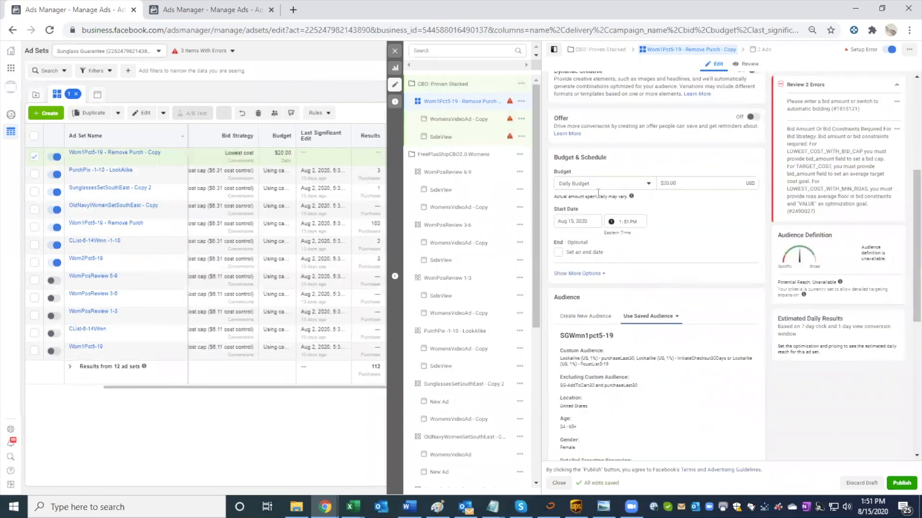
scroll(599, 199, down, 3)
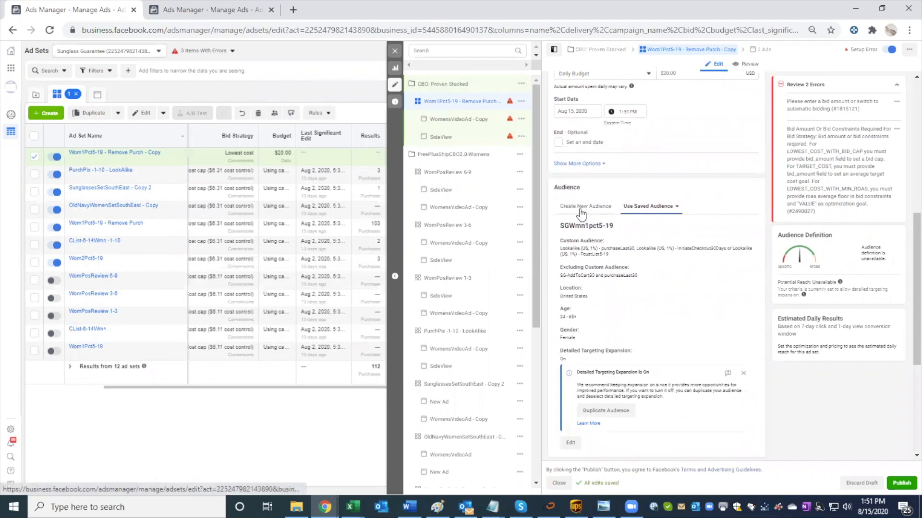
click(585, 215)
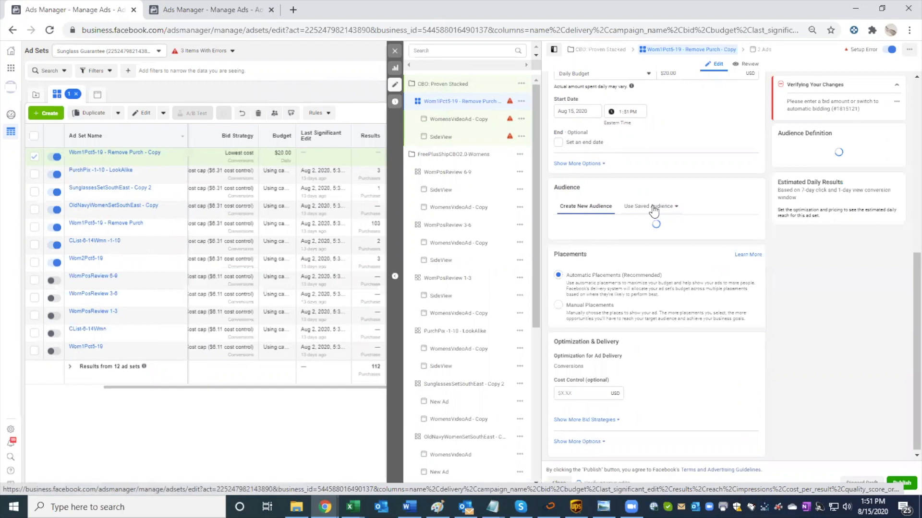
click(648, 239)
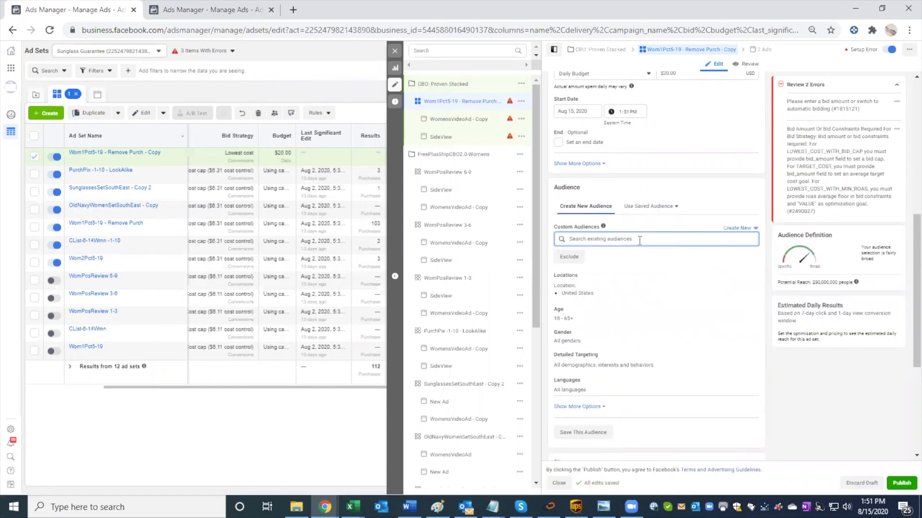
click(640, 241)
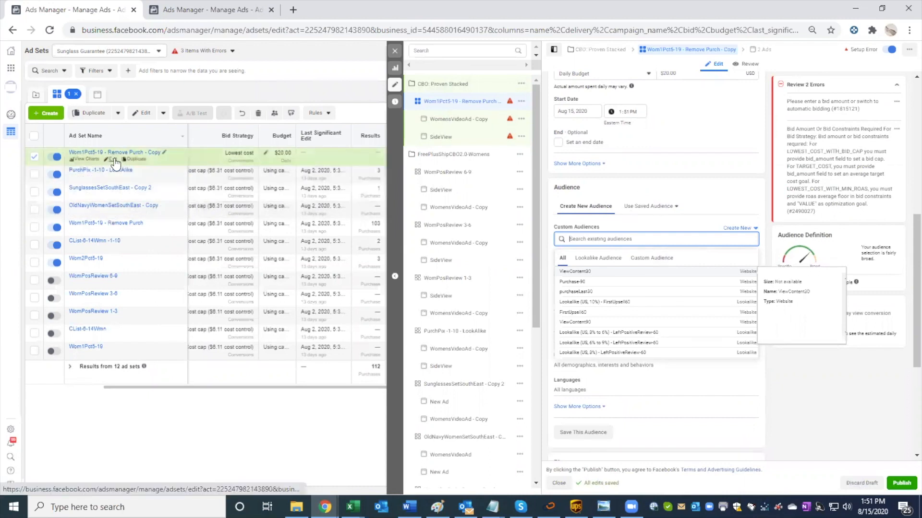
Step: Open the current ad set editor's address in a new browser tab and move that tab to the front
click(132, 31)
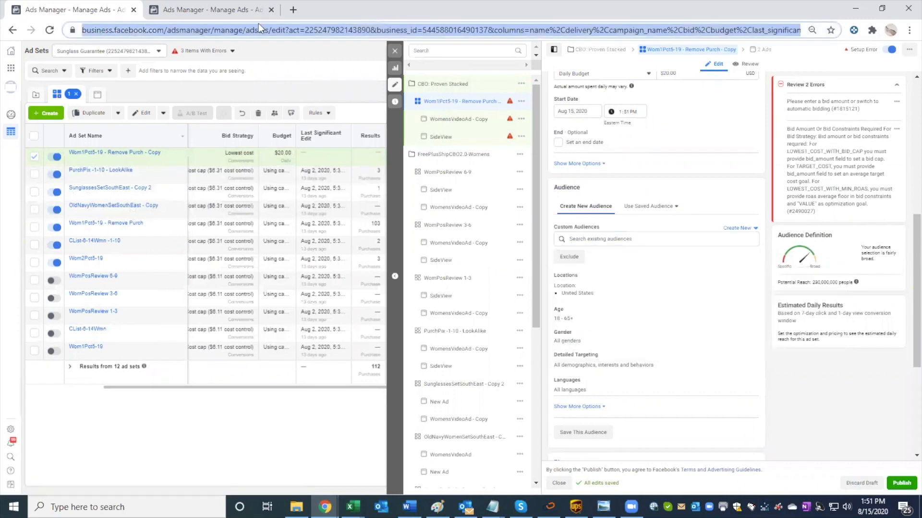
click(292, 10)
click(115, 10)
right_click(160, 30)
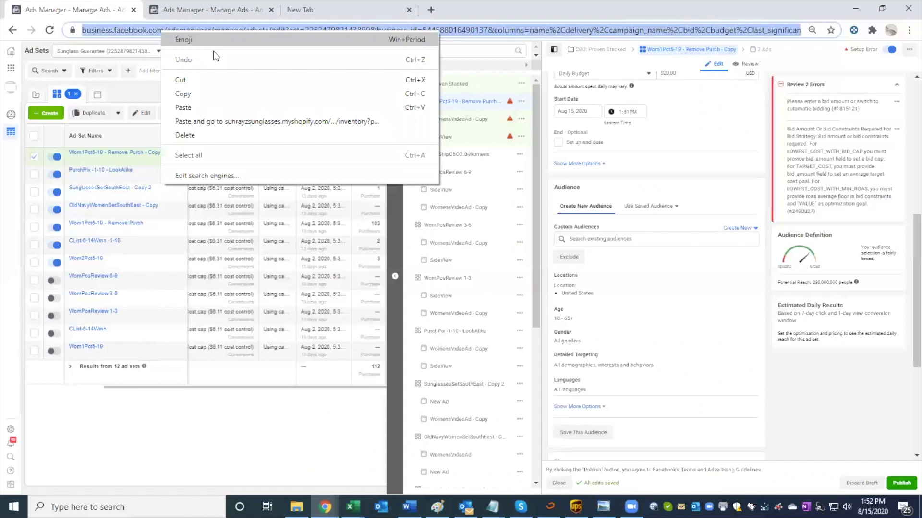
click(207, 94)
click(300, 10)
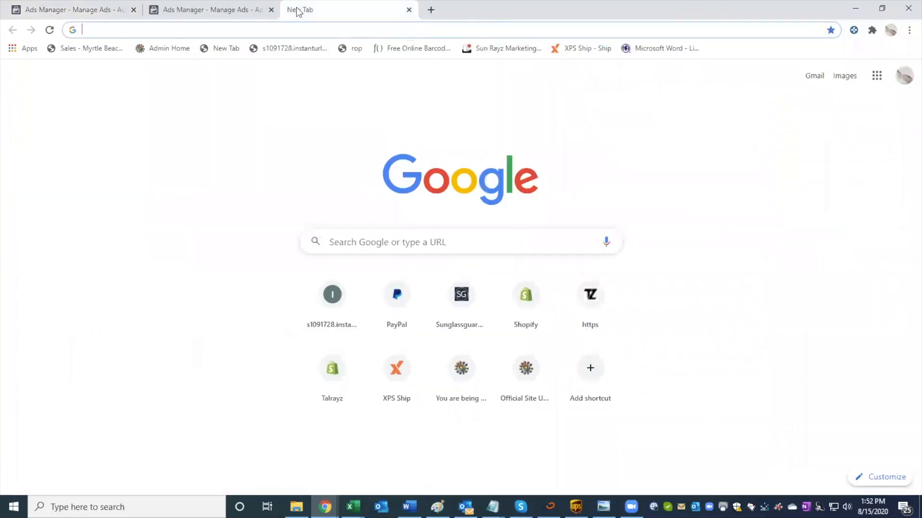
right_click(222, 29)
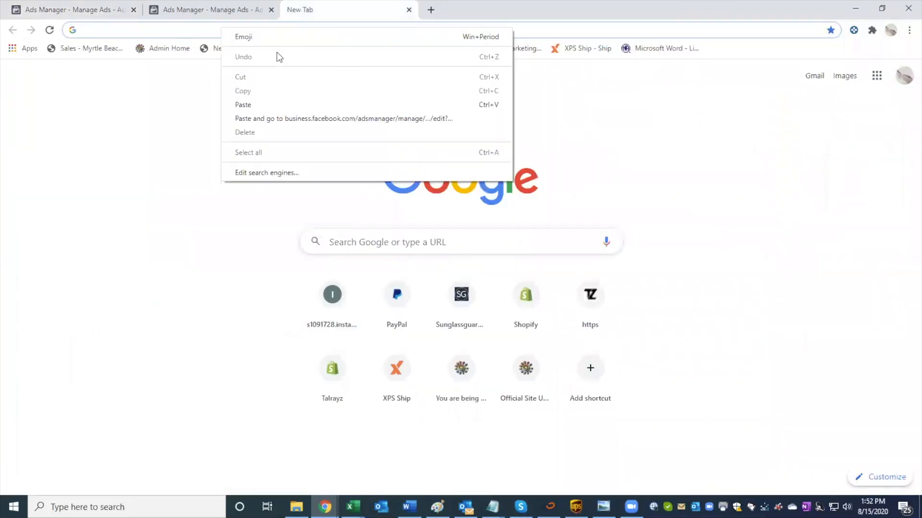
click(266, 103)
click(225, 53)
drag(336, 10, 180, 10)
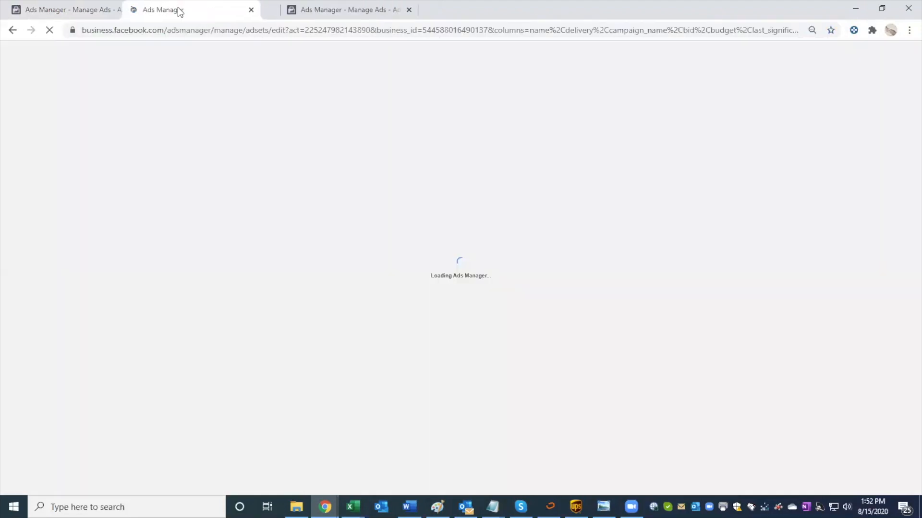
drag(128, 10, 93, 10)
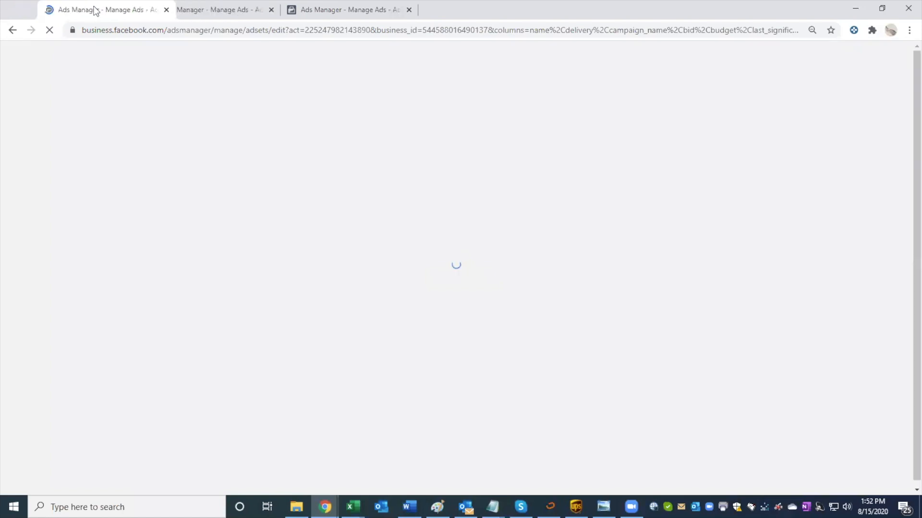
Step: Check the custom audience field in the original tab, return to the new tab and show the ad sets' results column
click(190, 10)
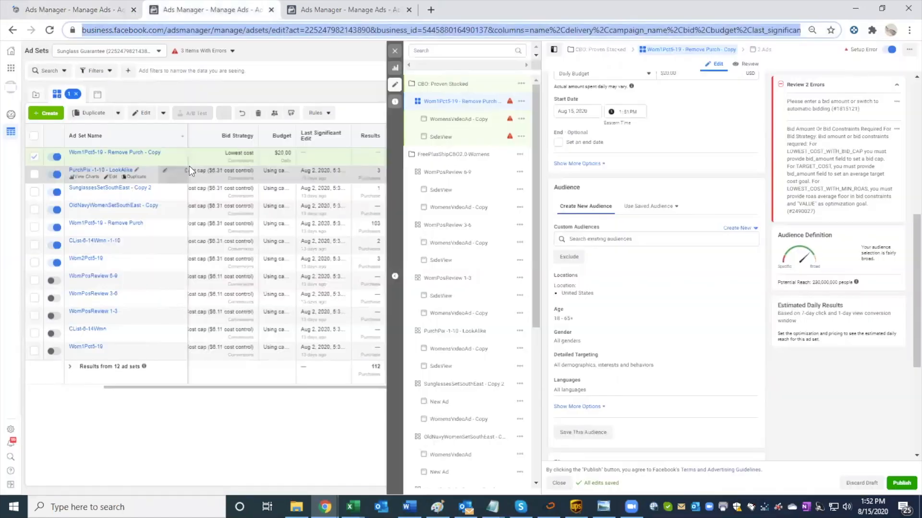
click(595, 236)
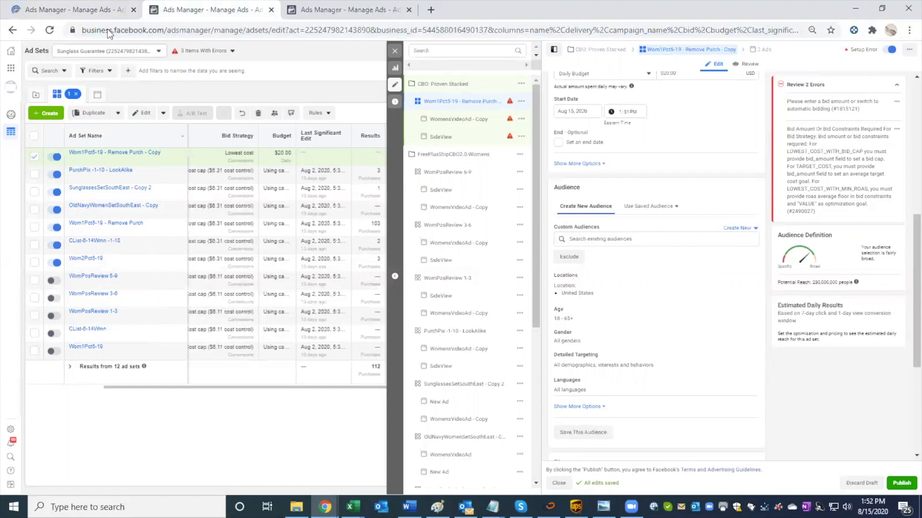
click(112, 5)
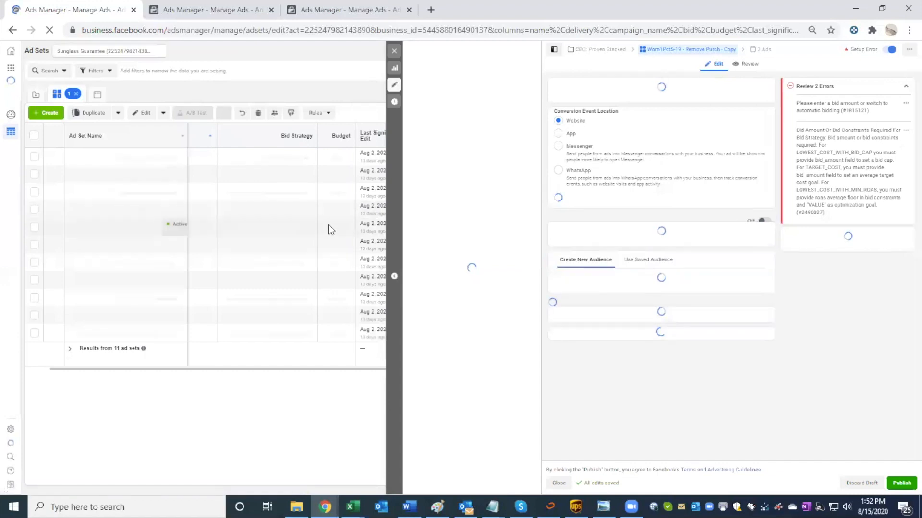
scroll(328, 225, right, 1)
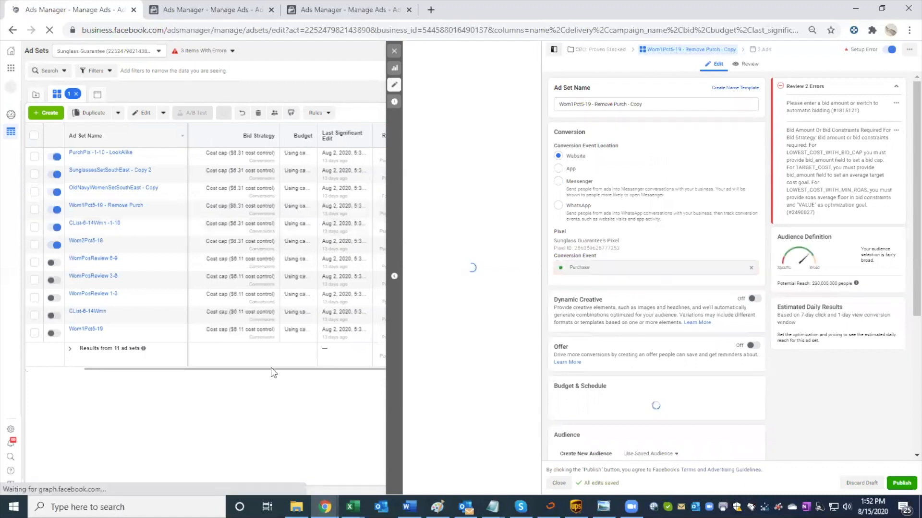
drag(308, 367, 331, 364)
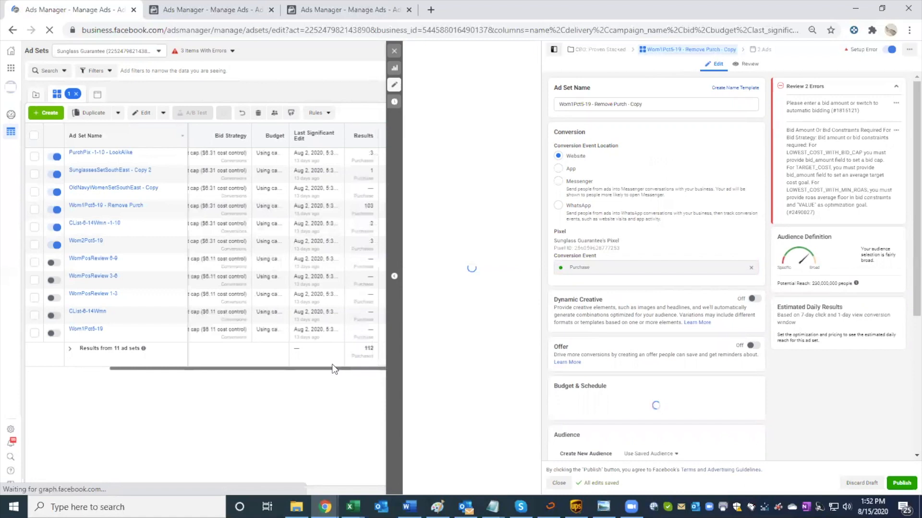
Step: Open the original Wom1Pct5-19 - Remove Purch ad set without publishing the draft and examine its custom audiences and exclusions
click(140, 200)
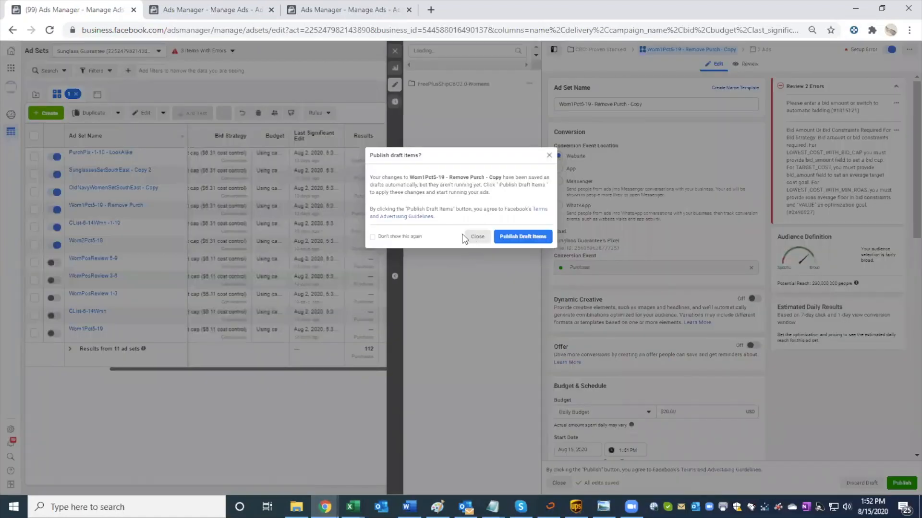
click(373, 236)
click(213, 210)
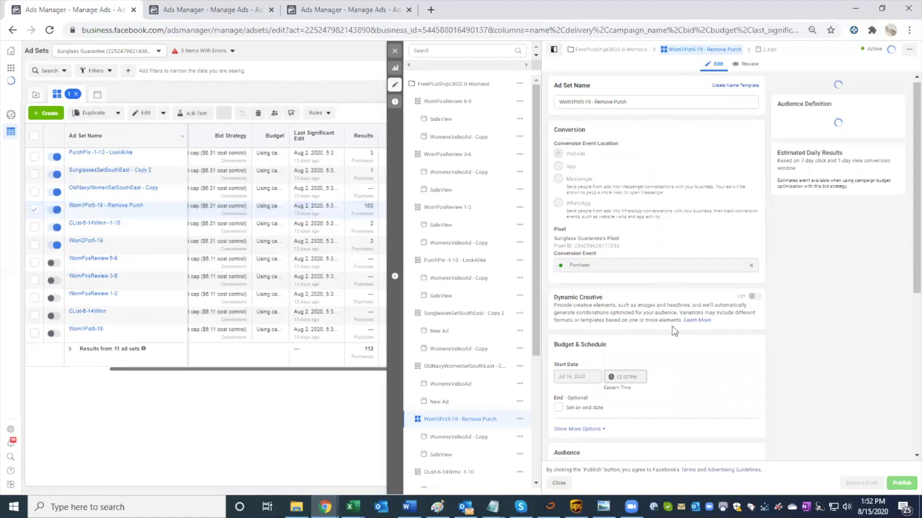
scroll(672, 329, down, 8)
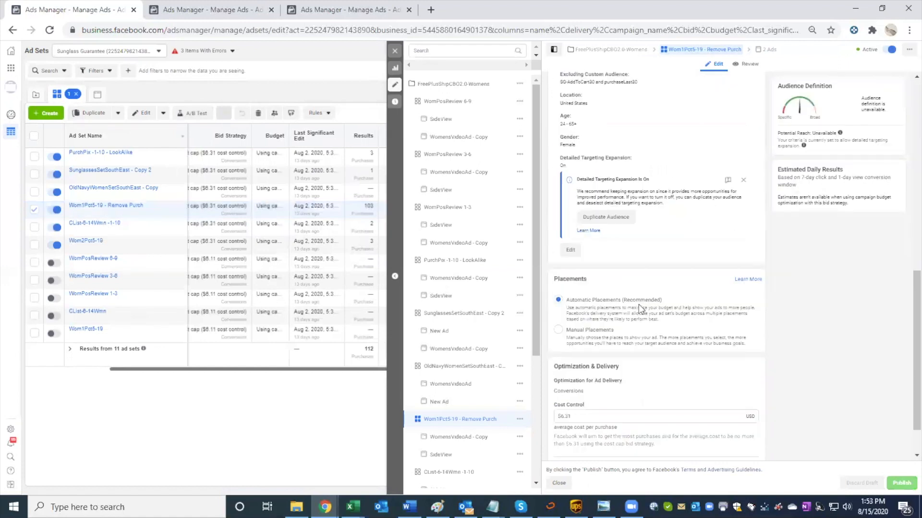
scroll(638, 304, down, 1)
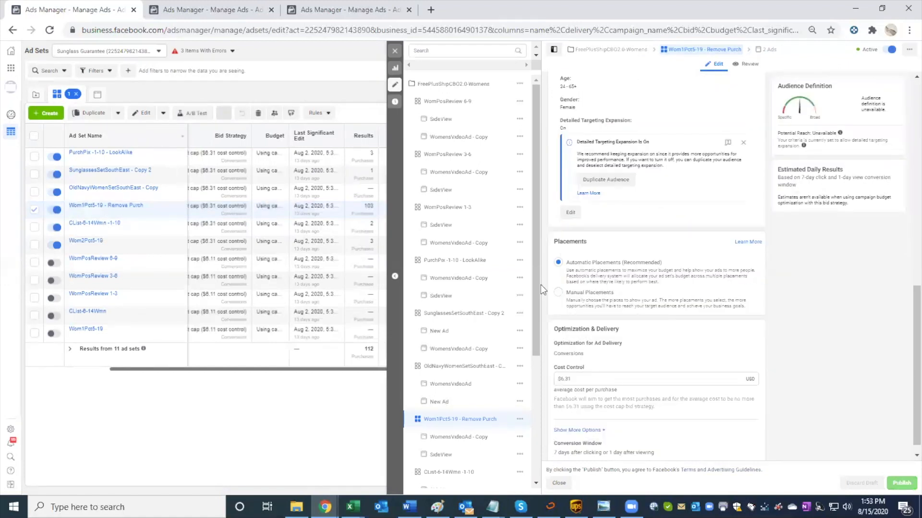
scroll(555, 293, down, 1)
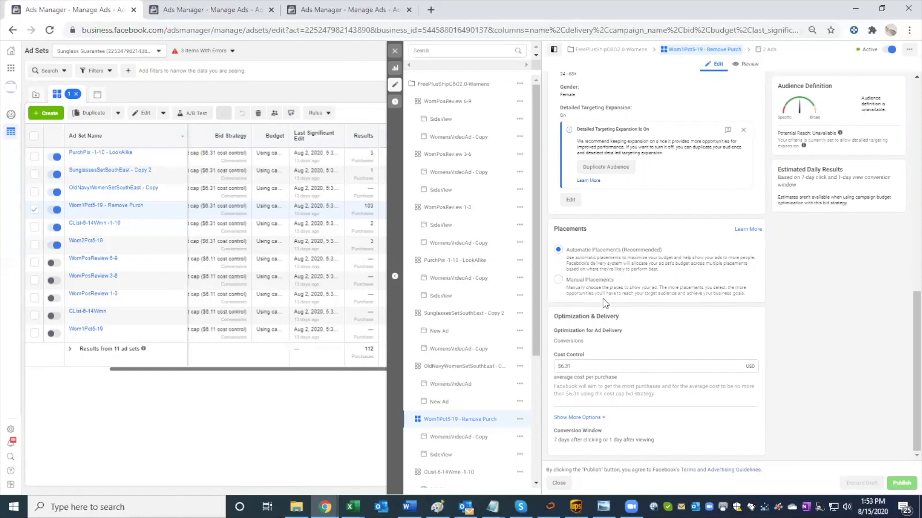
scroll(906, 329, up, 5)
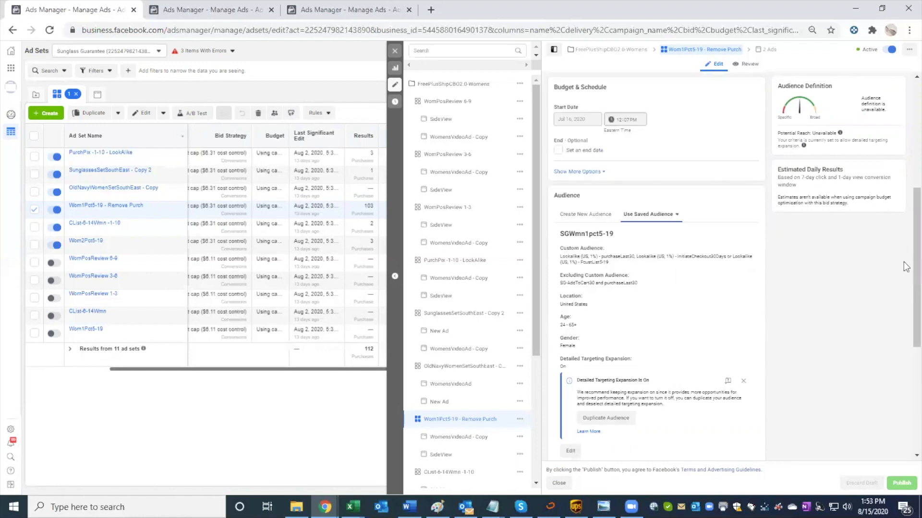
scroll(907, 266, up, 3)
scroll(906, 370, down, 5)
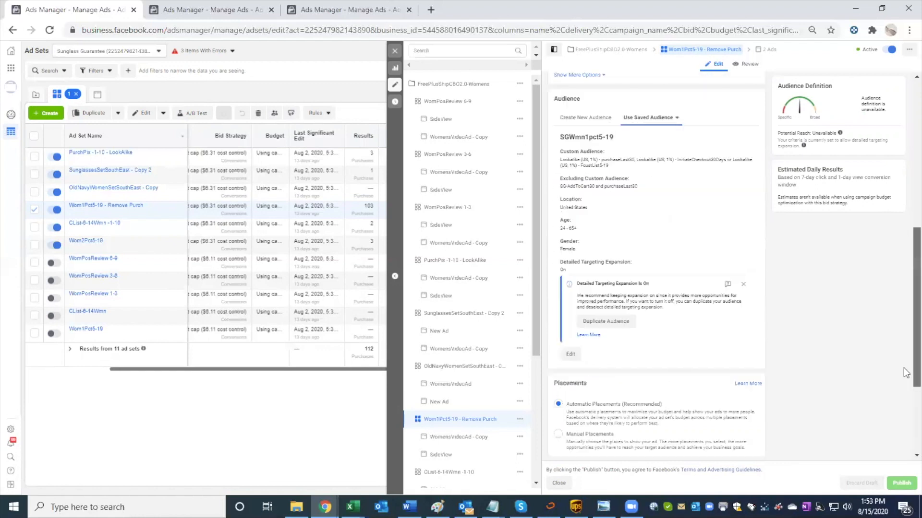
drag(903, 368, 903, 373)
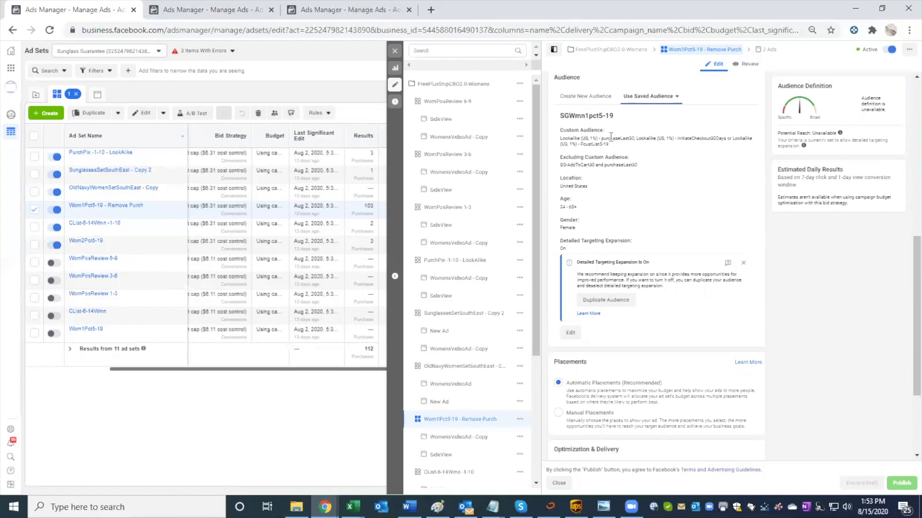
Step: Find the purchase lookalikes in the copied ad set's audience search and include Lookalike (US, 1%) - purchaseLast30
click(207, 9)
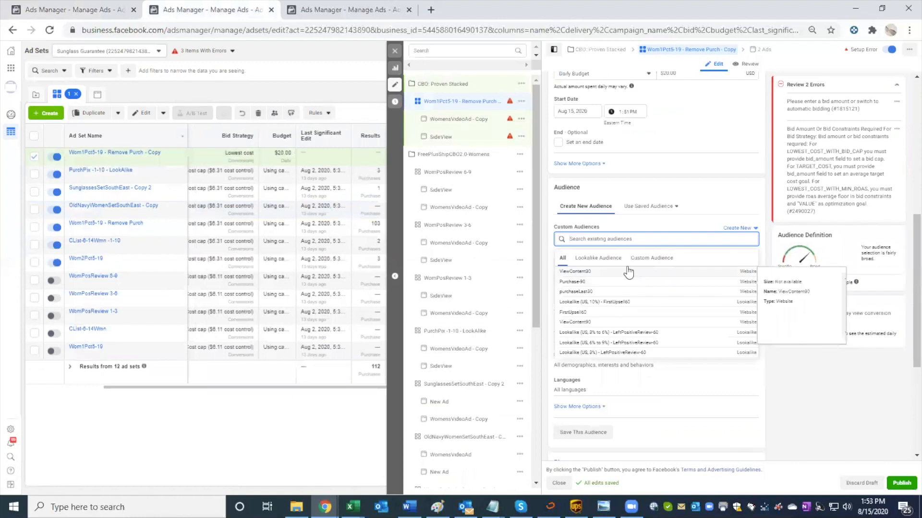
click(616, 261)
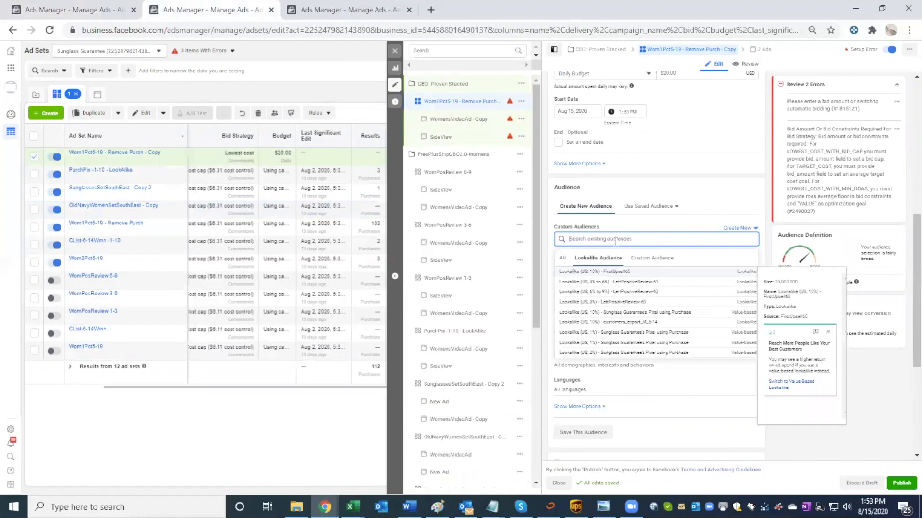
text(purchase)
click(53, 8)
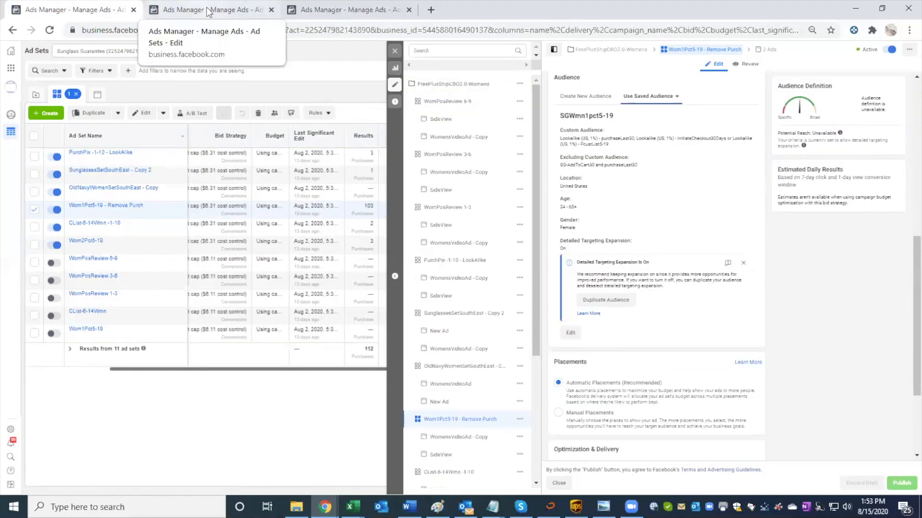
click(208, 11)
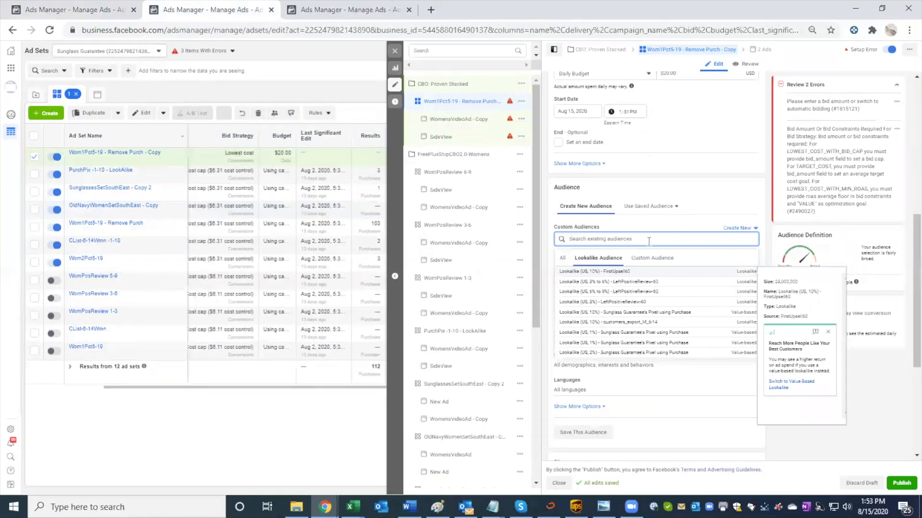
text(purchase)
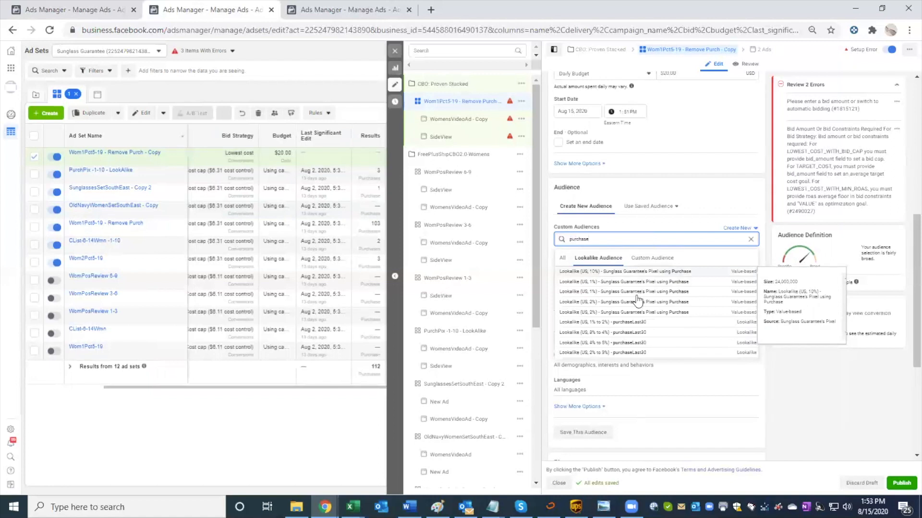
scroll(662, 297, down, 1)
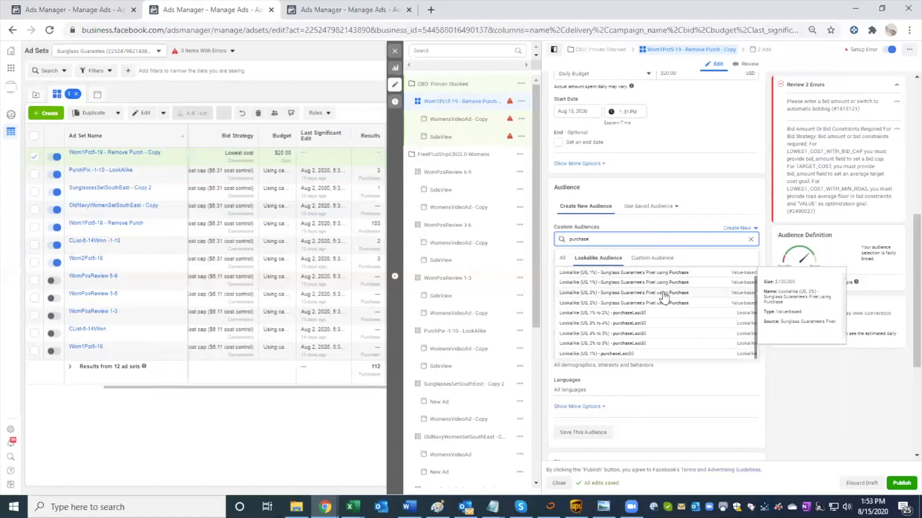
click(648, 355)
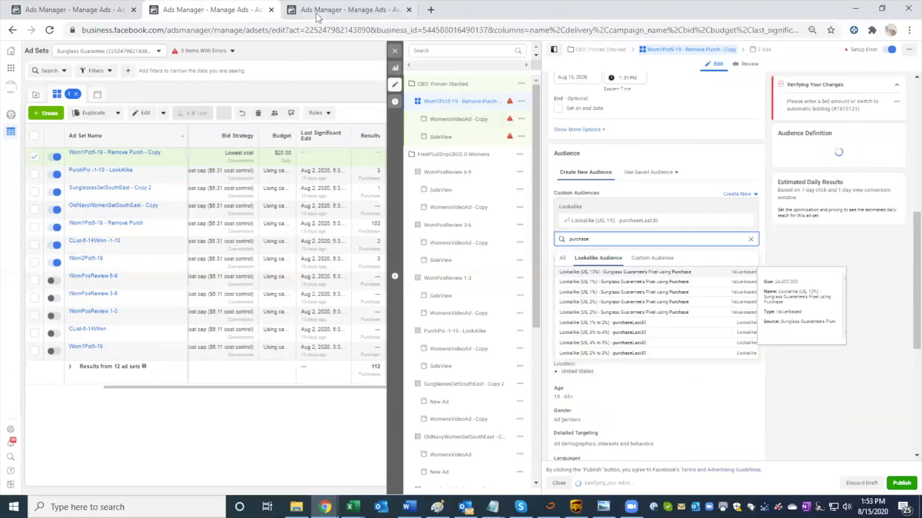
Step: Recheck the original ad set's audience and include Lookalike (US, 1%) - InitiateCheckout30Days in the copied ad set
click(315, 13)
click(151, 14)
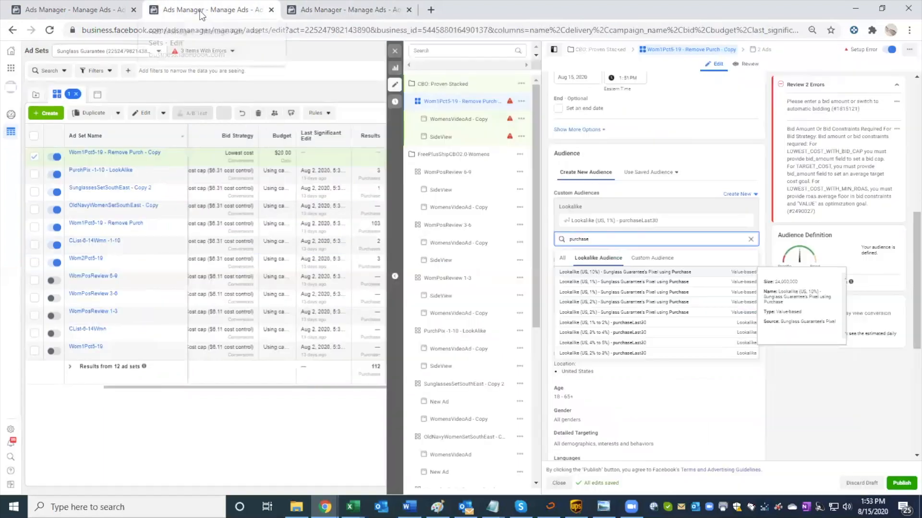
click(97, 13)
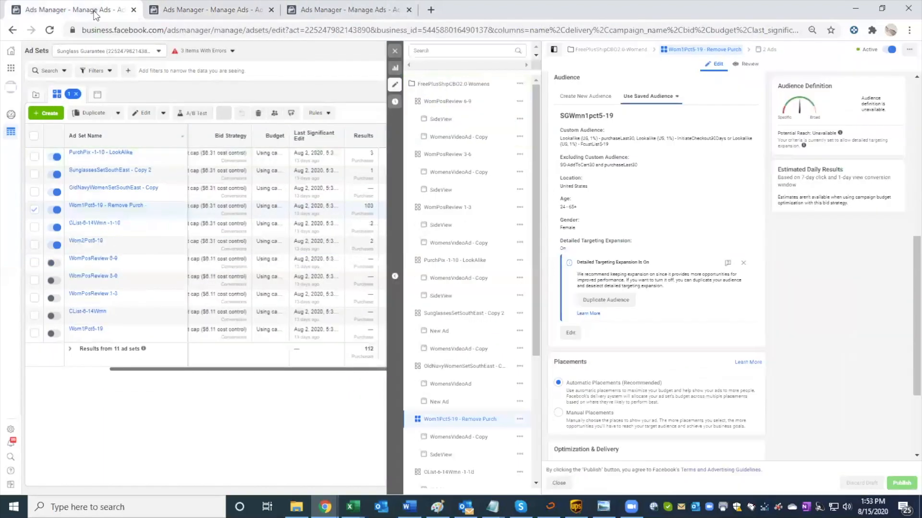
click(194, 12)
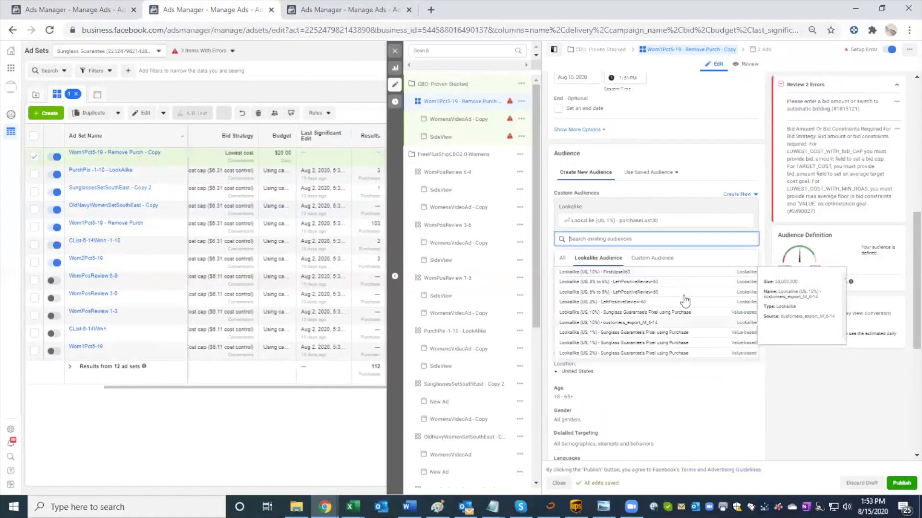
text(le)
text(itiate)
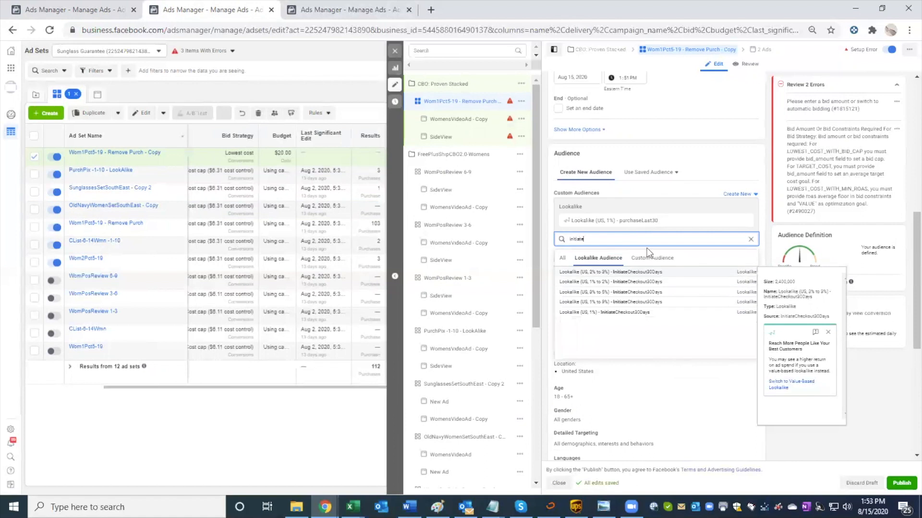
click(651, 318)
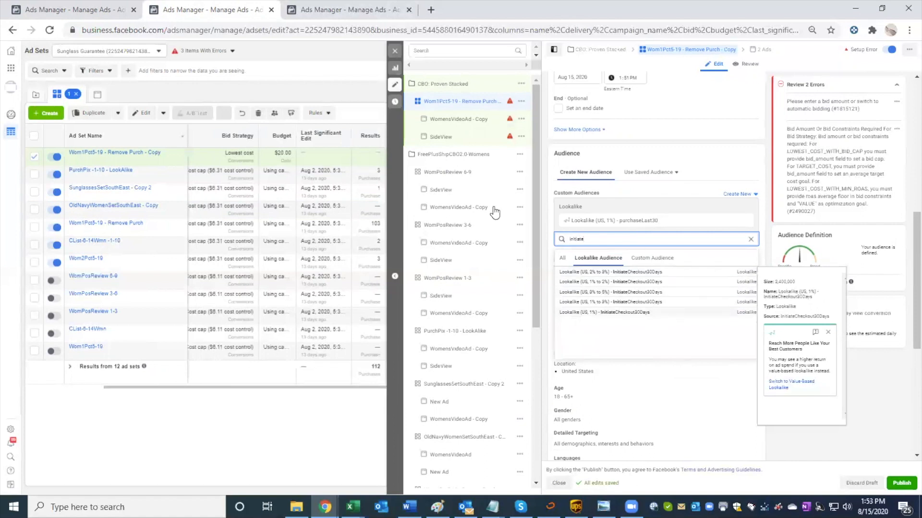
Step: Look up the original ad set's customer list audience and include Lookalike (US, 1%) - FcustList5-19 in the copied ad set
click(103, 3)
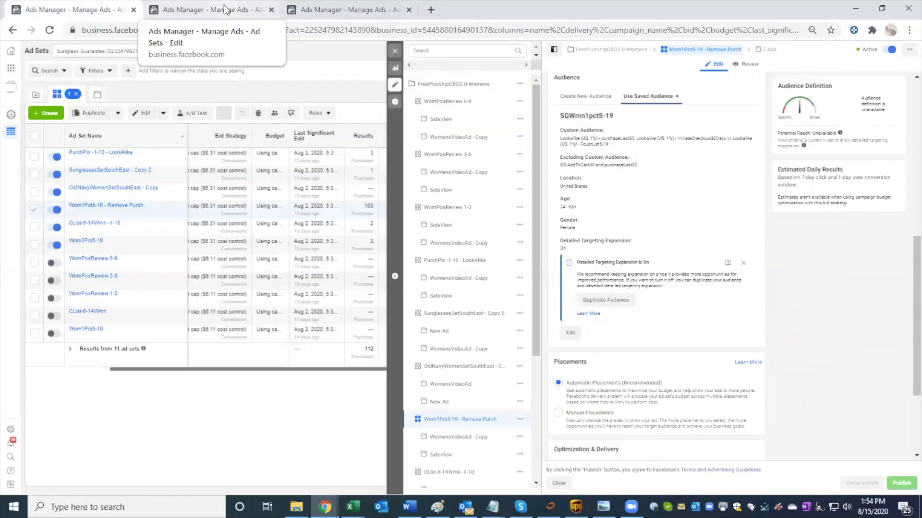
click(225, 10)
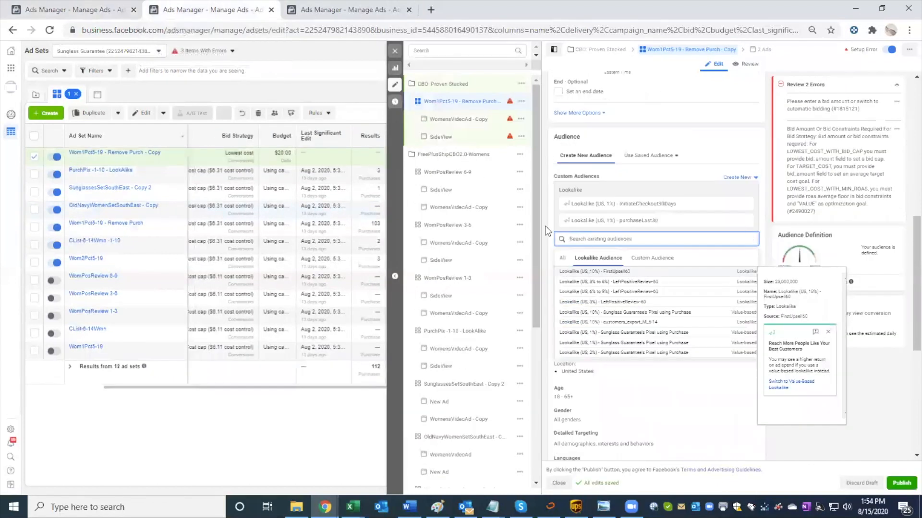
text(ficus)
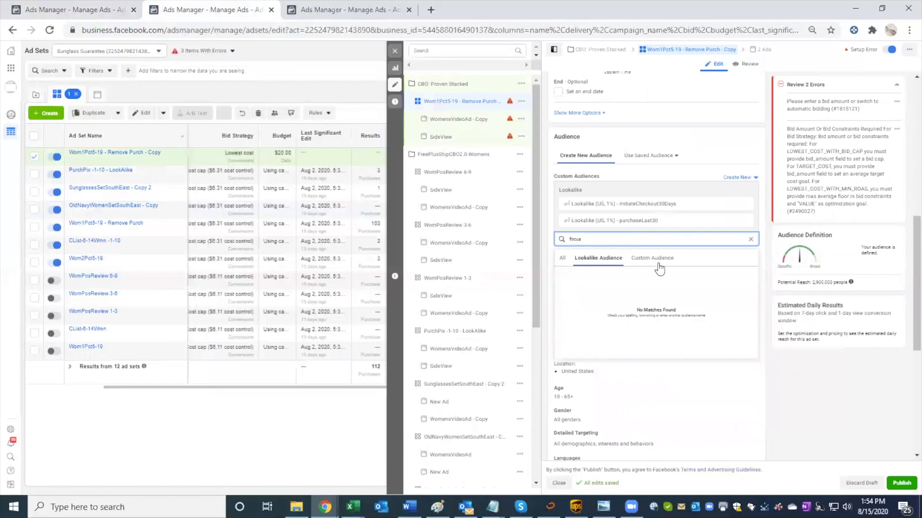
drag(583, 239, 558, 238)
key(BackSpace)
text(list)
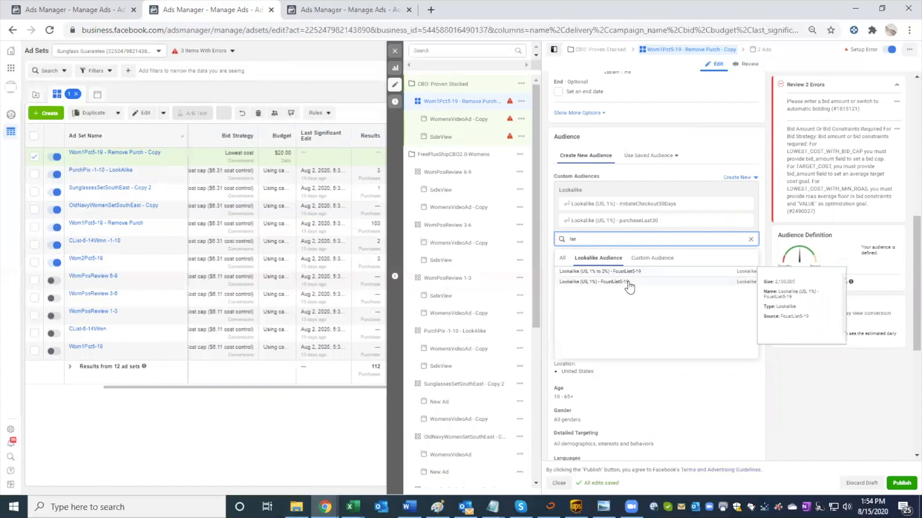
click(629, 287)
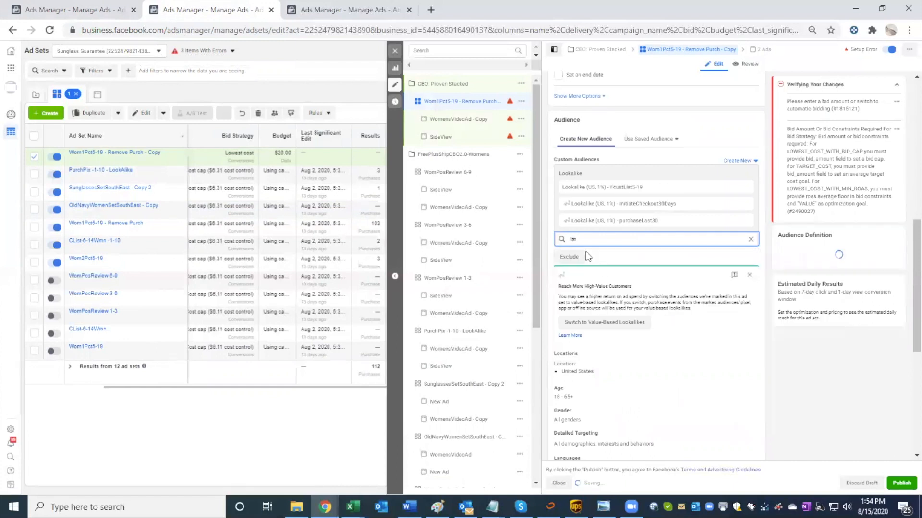
Step: View the PurchPix -1-10 - LookAlike ad set's audience without publishing the draft, and return to the copied ad set's audience settings
click(74, 18)
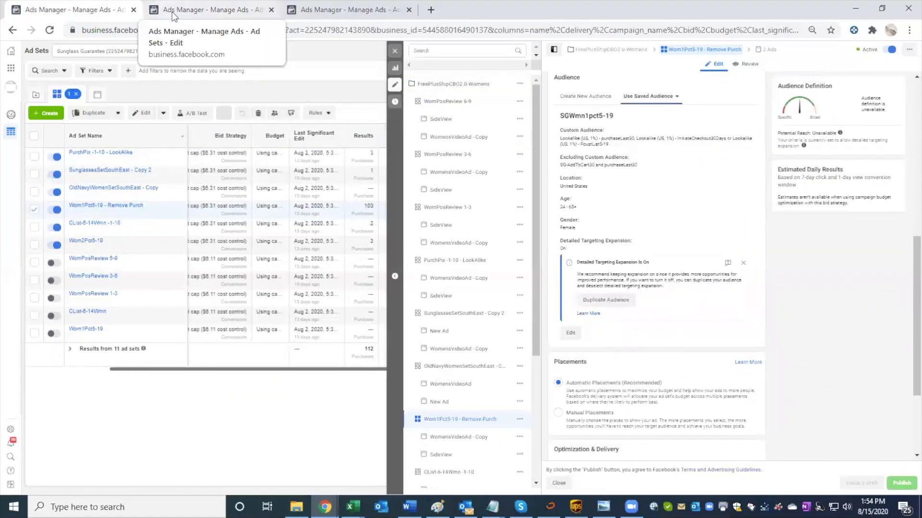
click(173, 16)
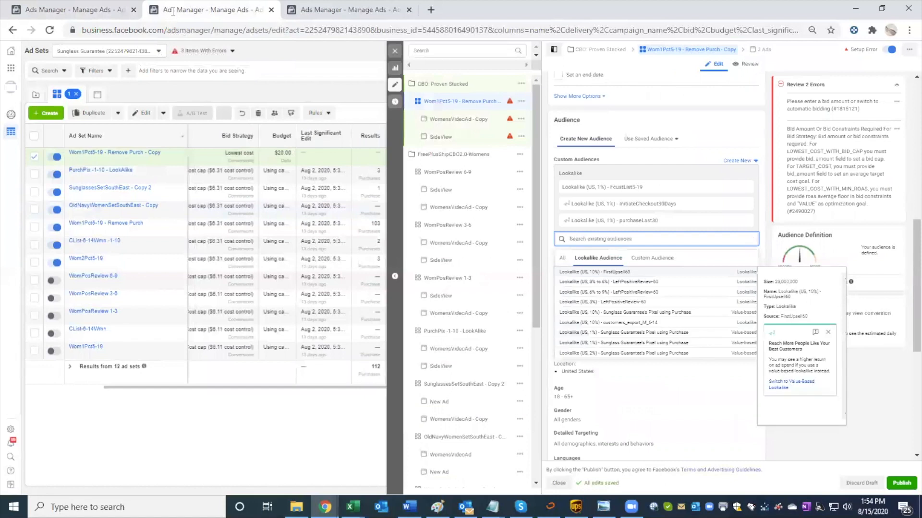
click(276, 177)
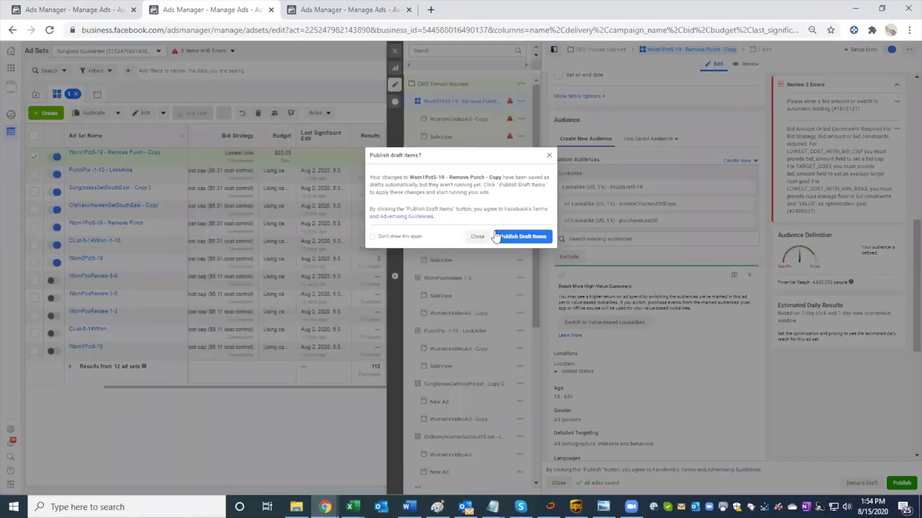
click(549, 156)
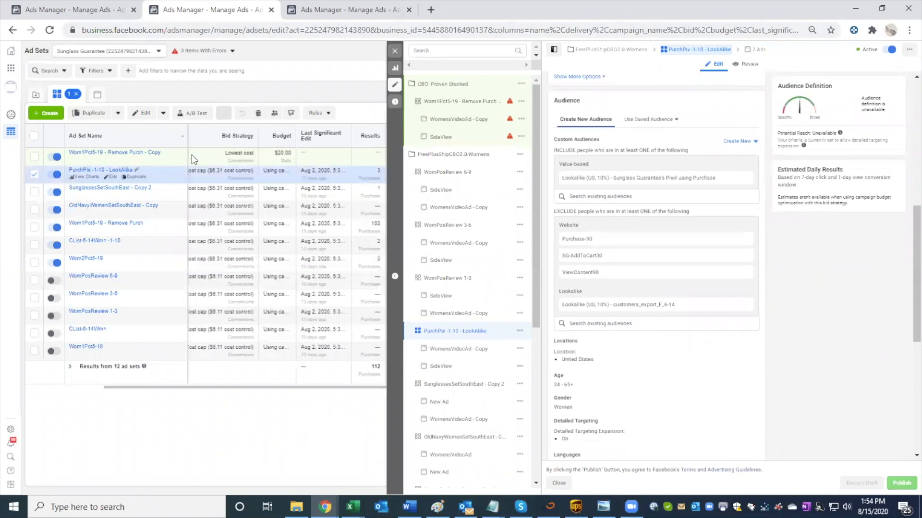
click(174, 152)
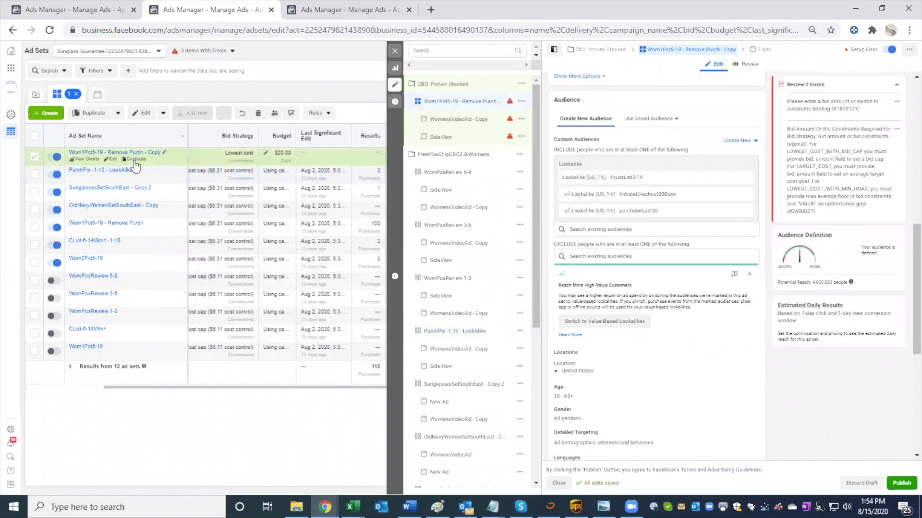
scroll(604, 236, down, 1)
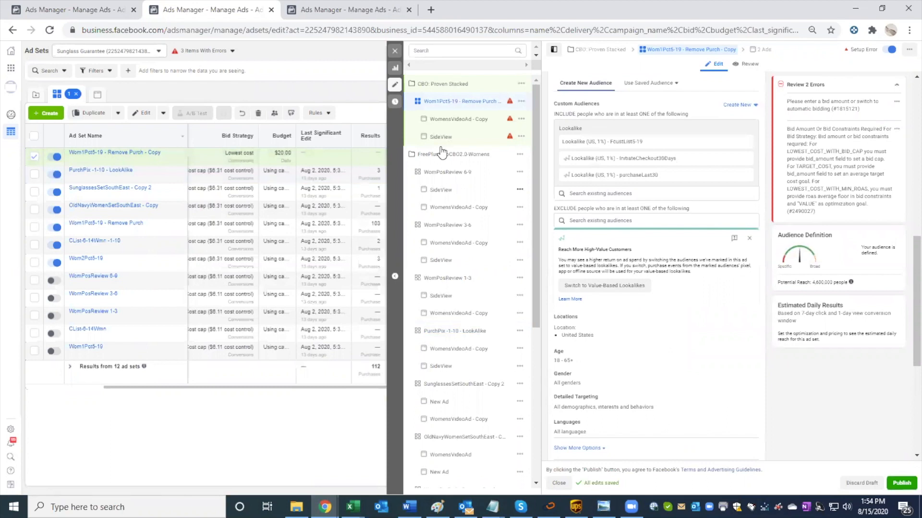
click(104, 16)
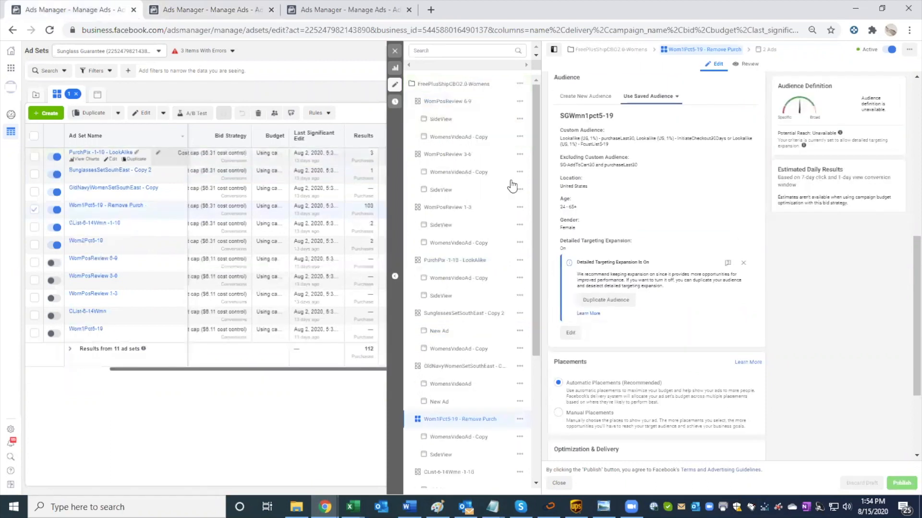
click(243, 159)
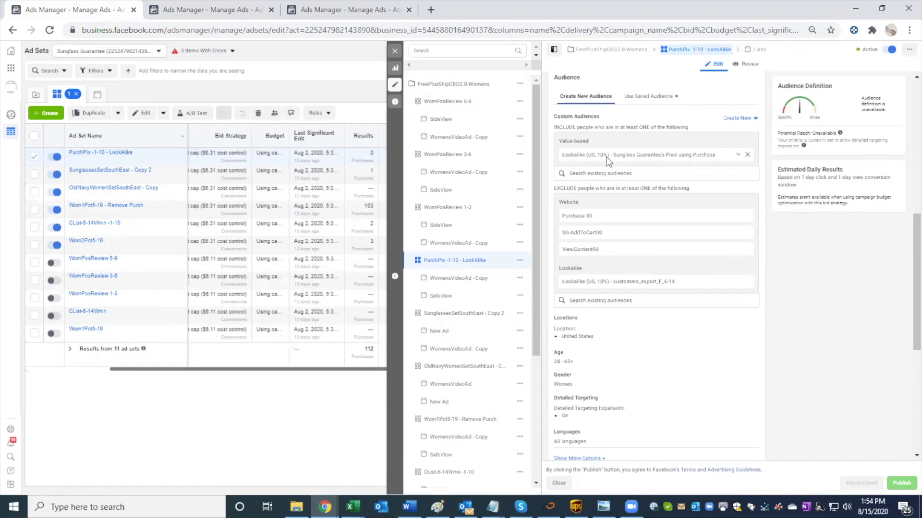
click(227, 13)
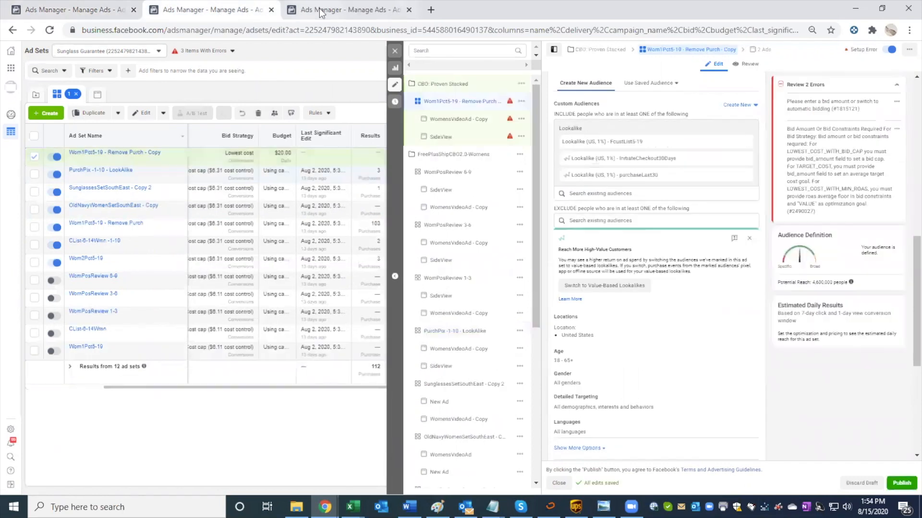
click(619, 193)
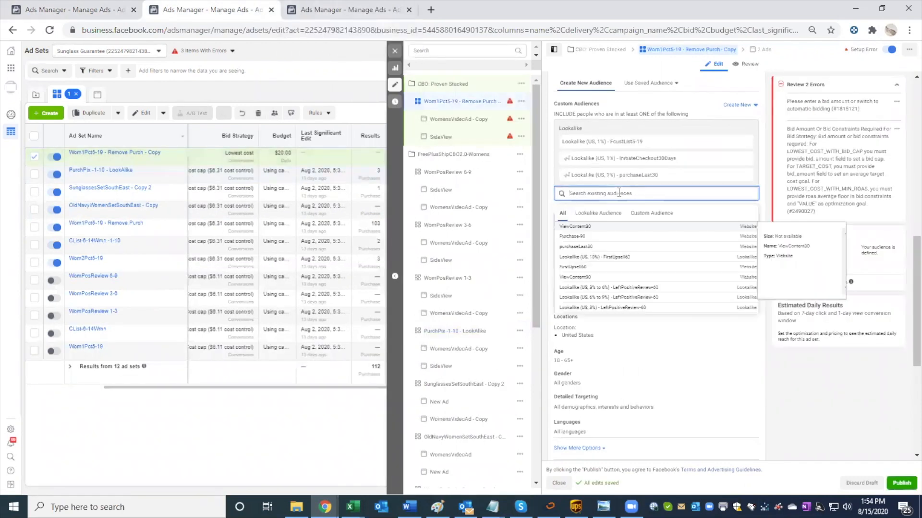
text(10)
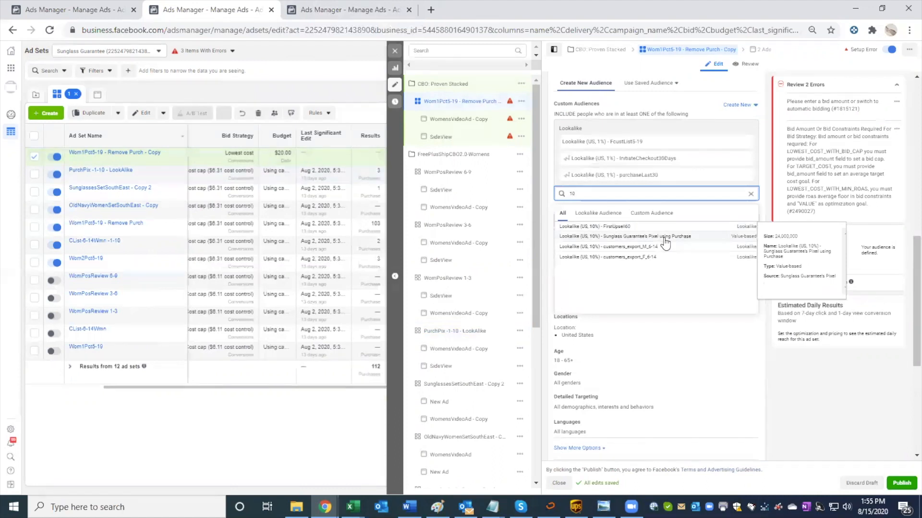
Step: View the SunglassesSetSouthEast - Copy 2 ad set's audience and return to the full ad sets table
click(100, 12)
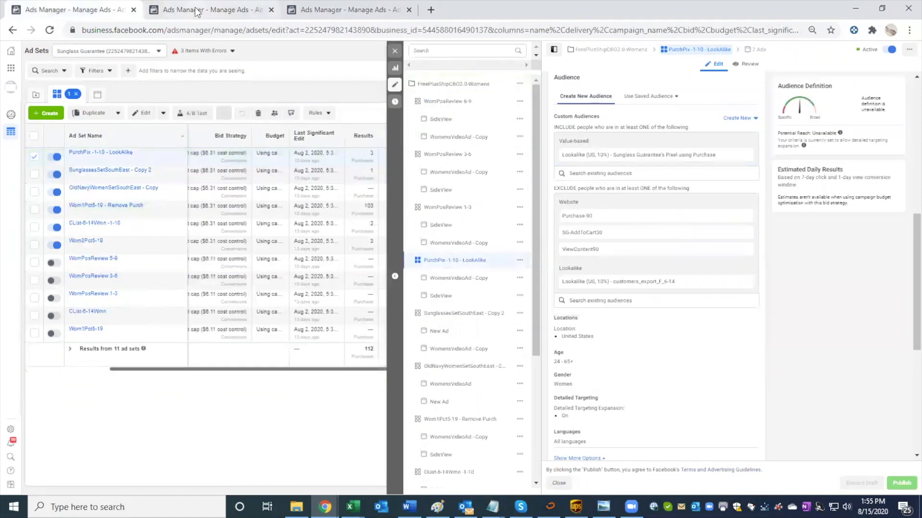
click(221, 174)
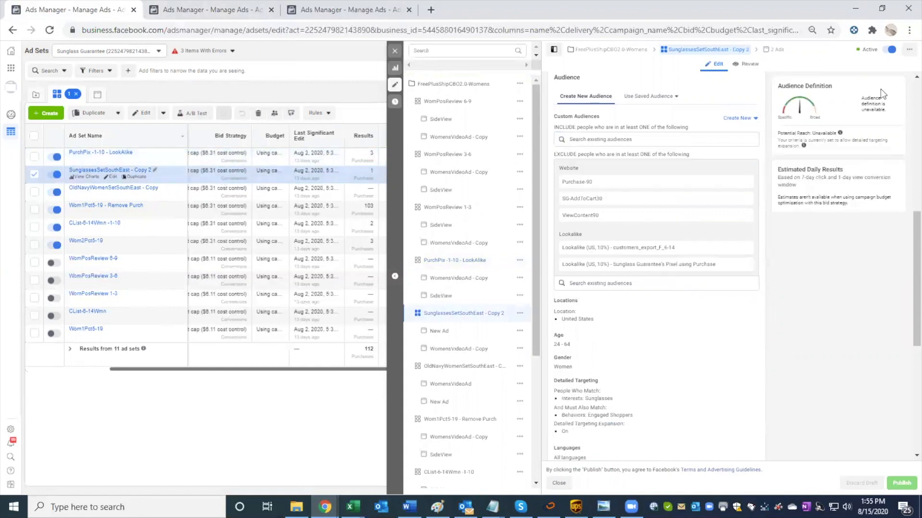
click(395, 51)
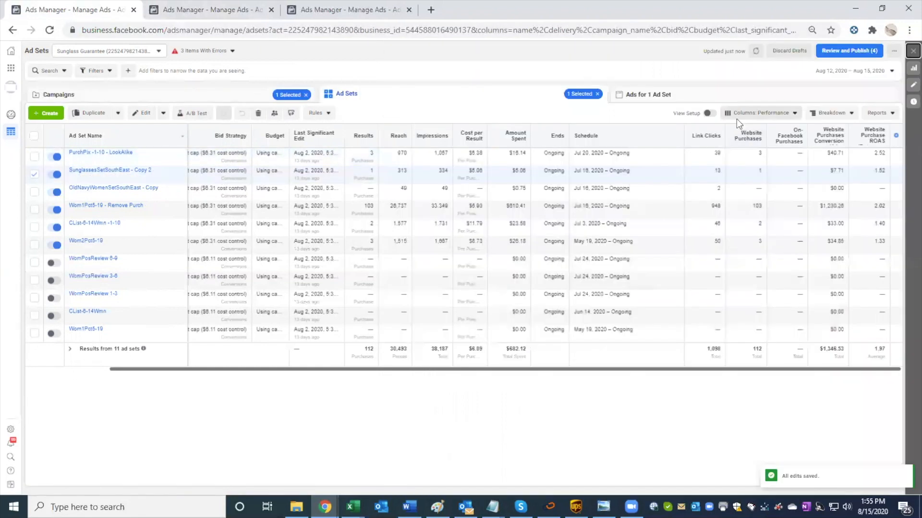
Step: Set the reporting period to This month and compare purchase results across the active women's ad sets
click(859, 71)
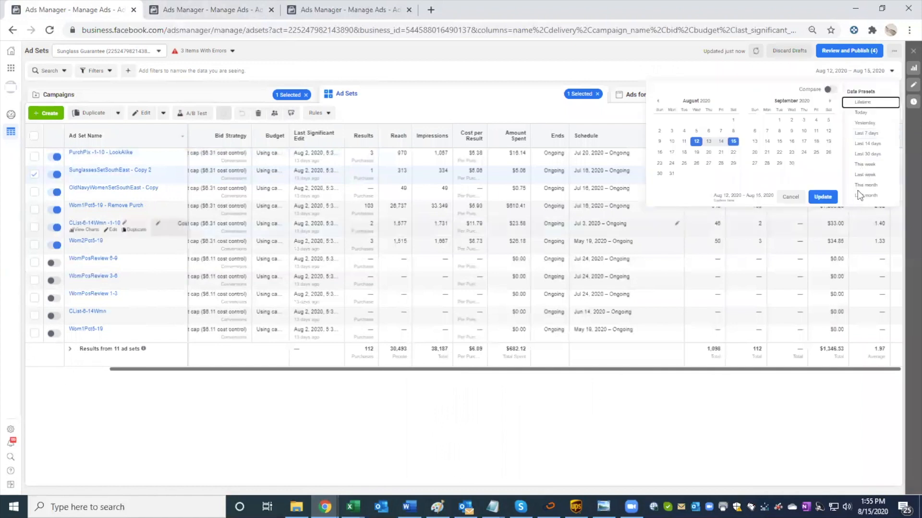
click(865, 186)
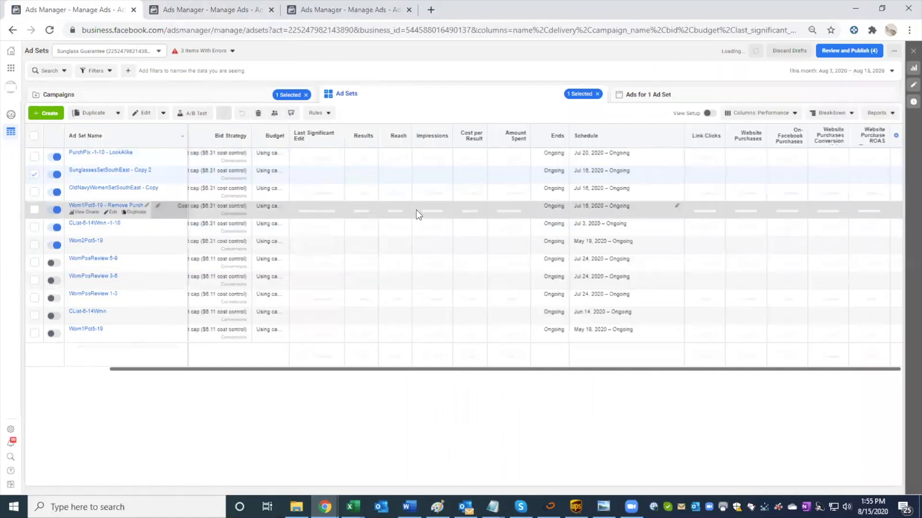
mouse_move(371, 172)
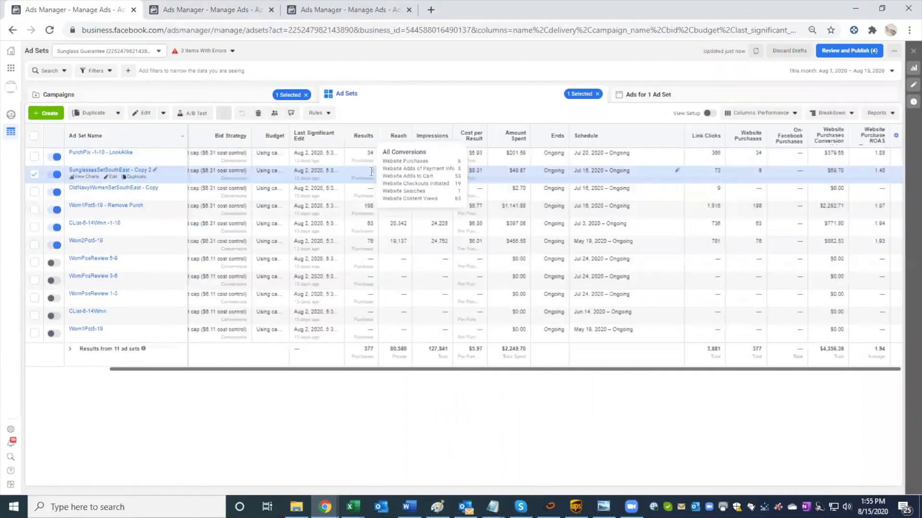
click(365, 236)
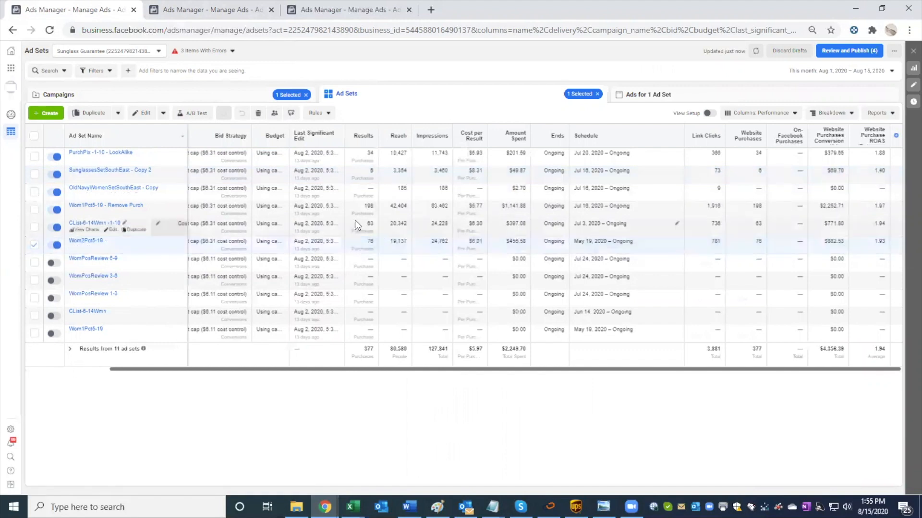
click(373, 213)
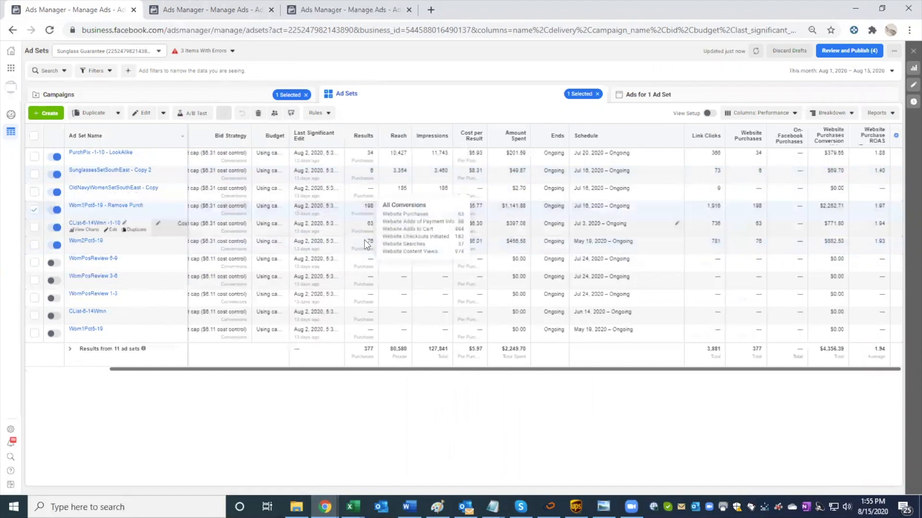
click(225, 234)
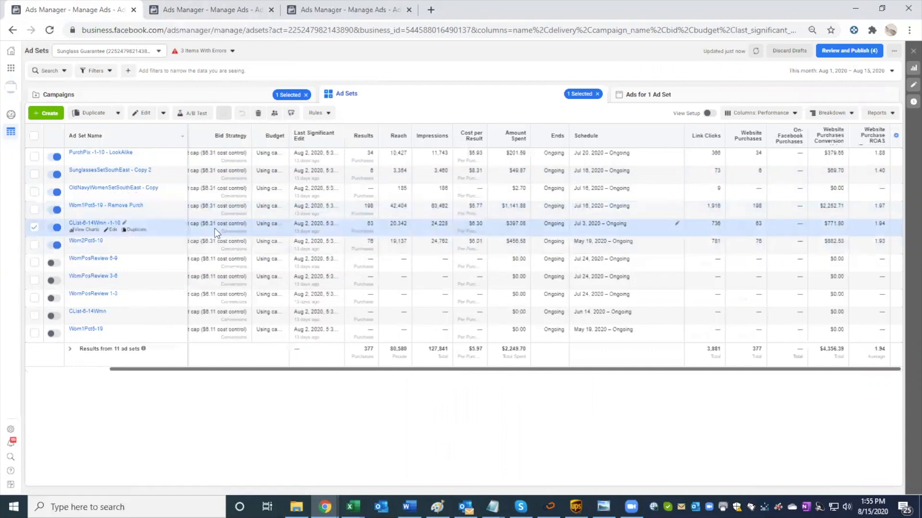
Step: View the CList-6-14Wmn -1-10 ad set's included and excluded audiences, and return to the full ad sets table
click(111, 231)
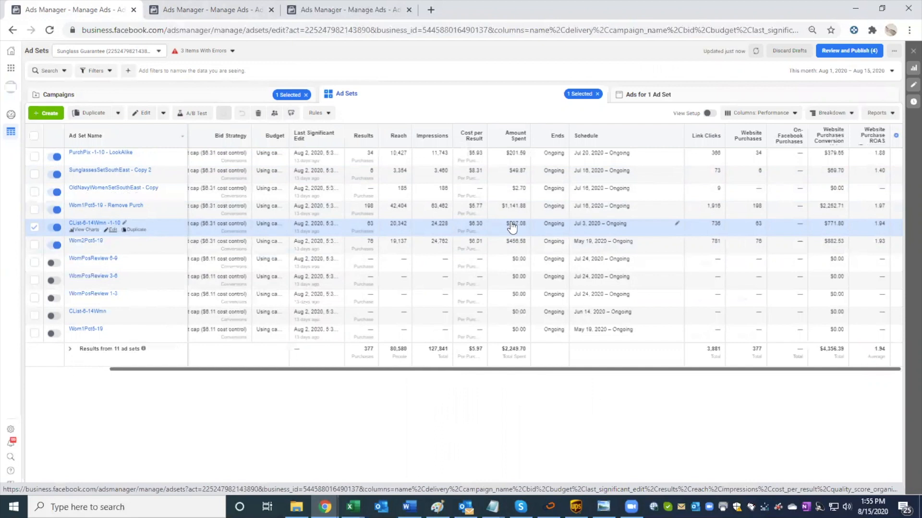
scroll(720, 242, down, 2)
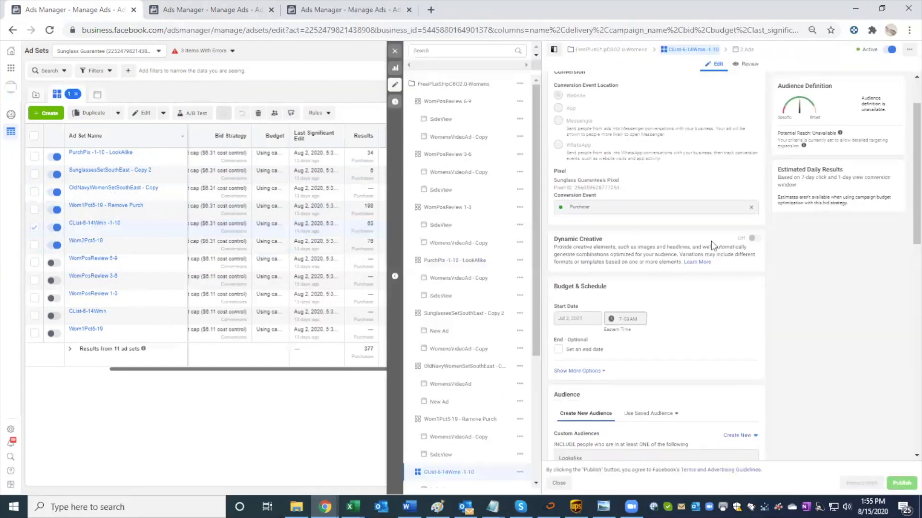
scroll(711, 242, down, 3)
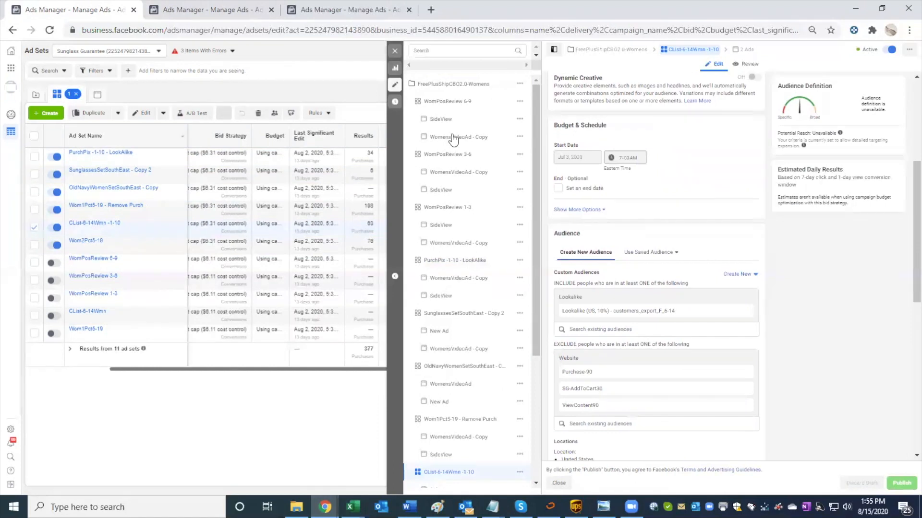
click(394, 50)
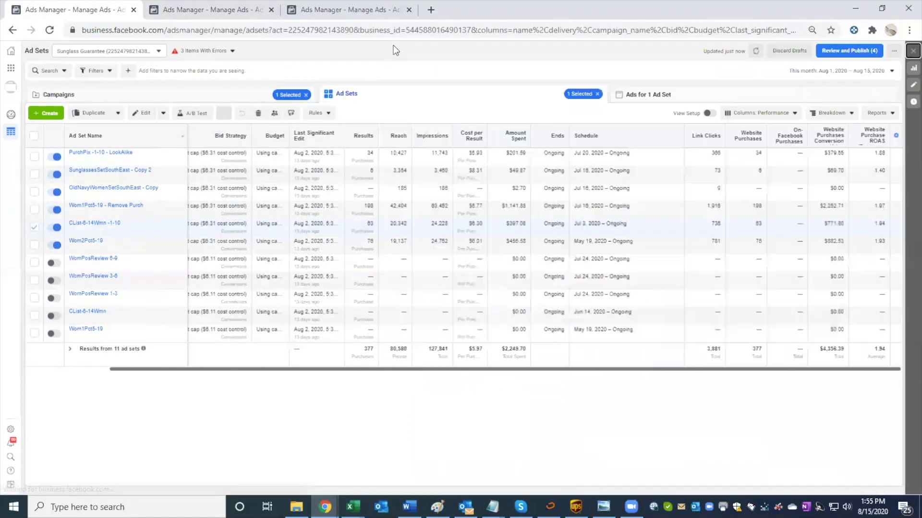
Step: Compare the ad sets' performance over the last 14 days and the last 7 days, leaving the reporting period at Last 7 days
click(869, 71)
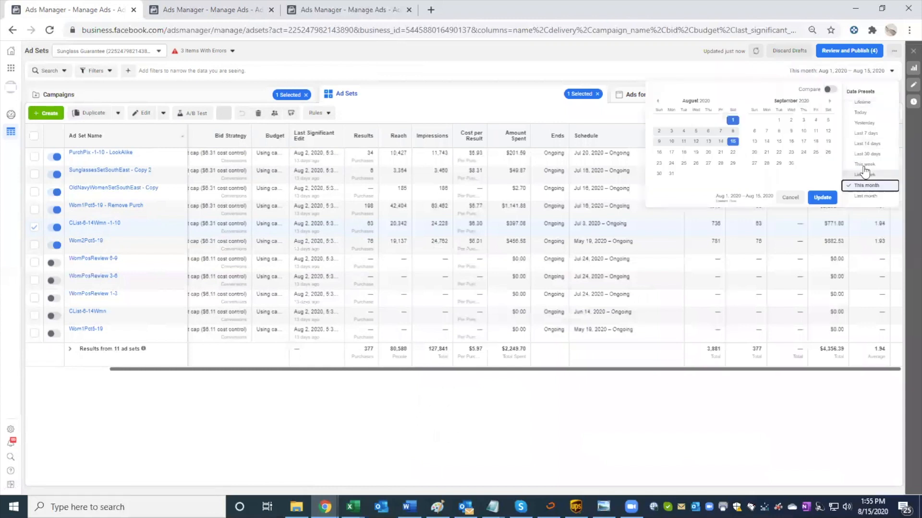
click(866, 143)
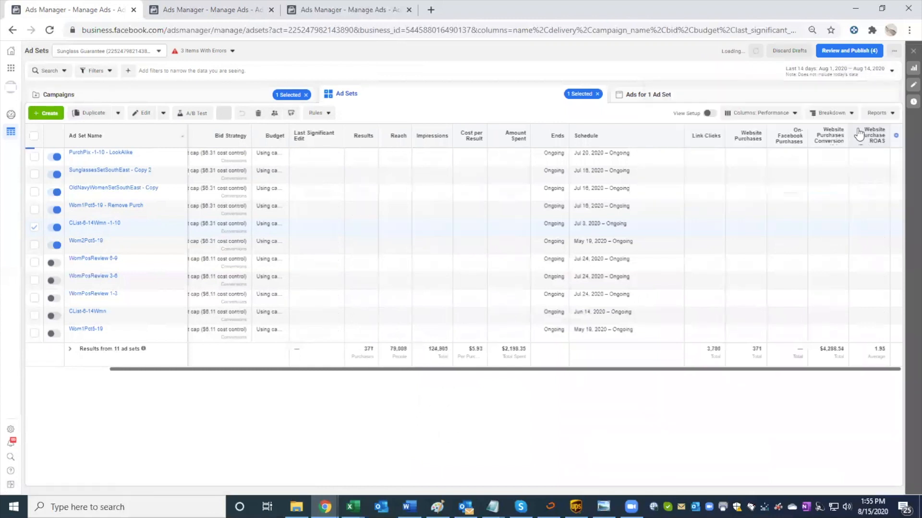
click(845, 72)
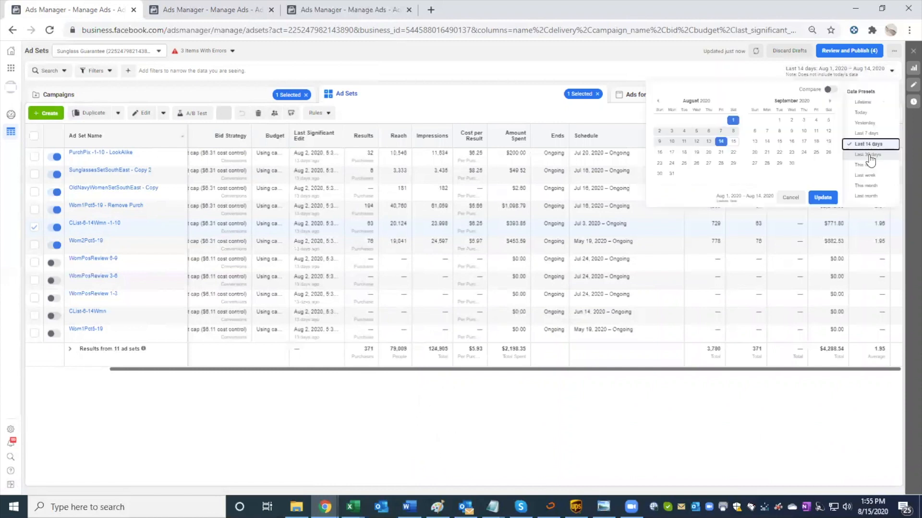
click(864, 133)
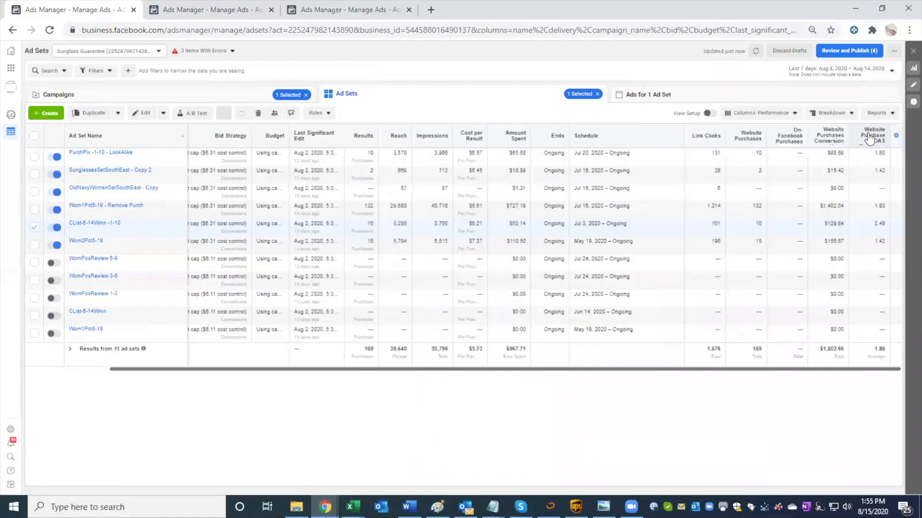
Step: Reopen the CList-6-14Wmn -1-10 ad set's audience and search the copied ad set's lookalike audiences for "customer"
mouse_move(180, 223)
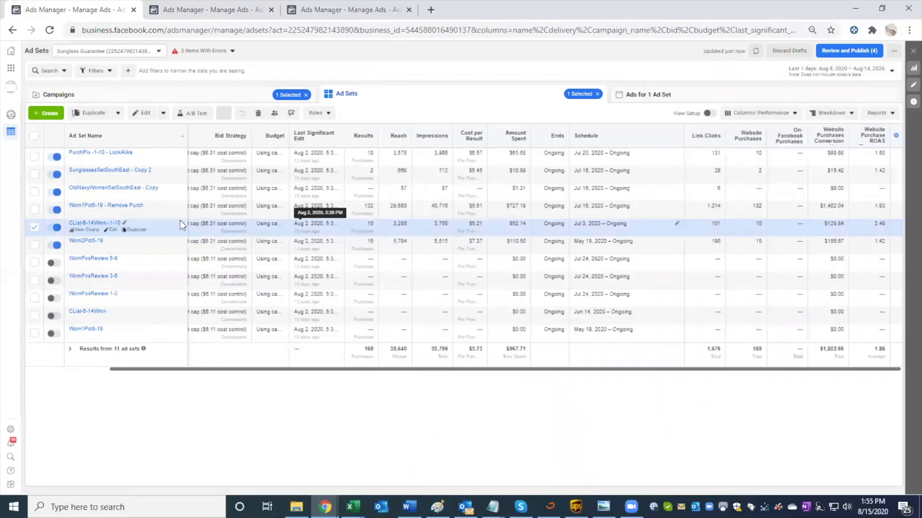
click(109, 231)
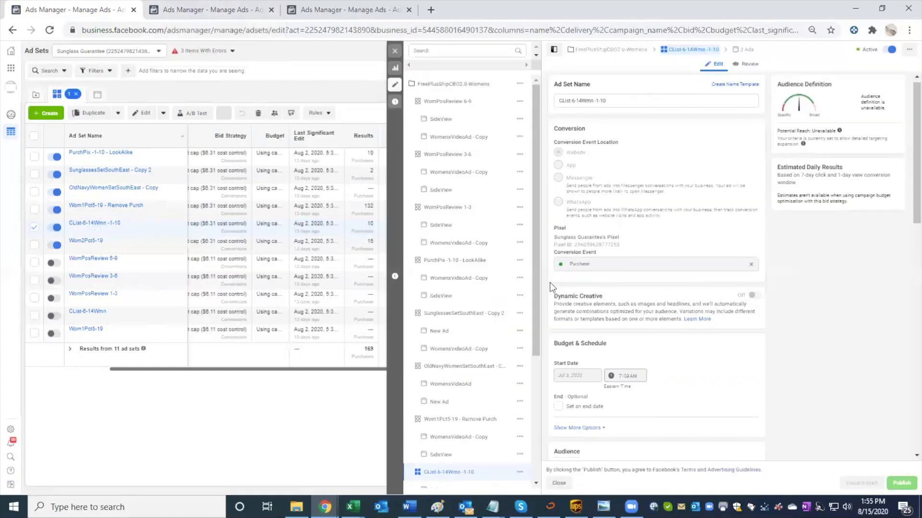
scroll(549, 282, down, 4)
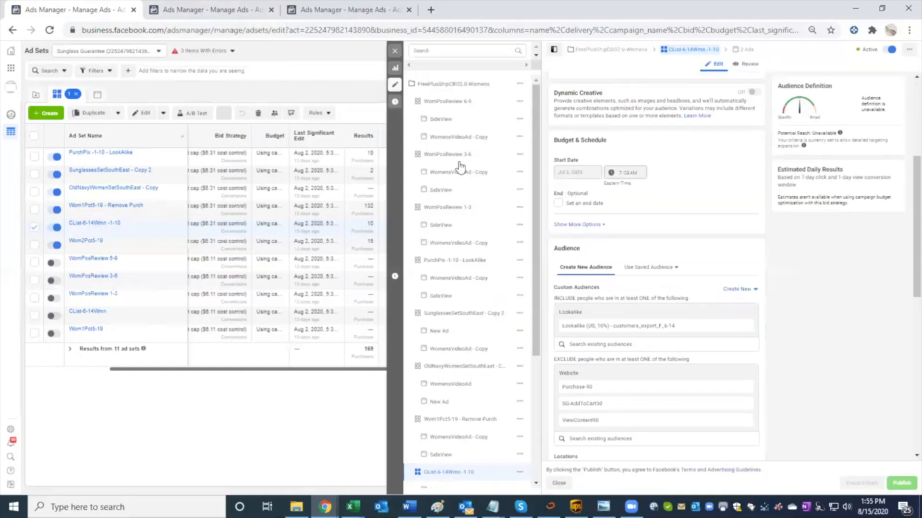
click(206, 10)
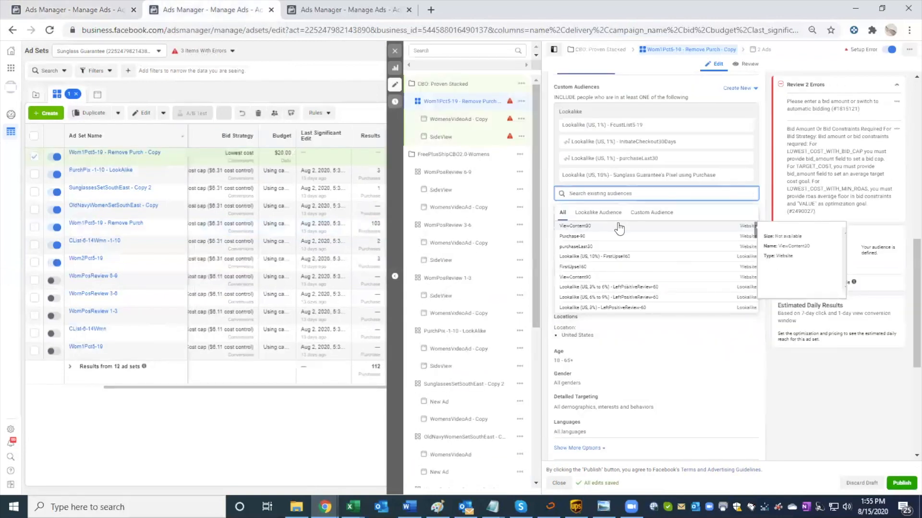
text(customer)
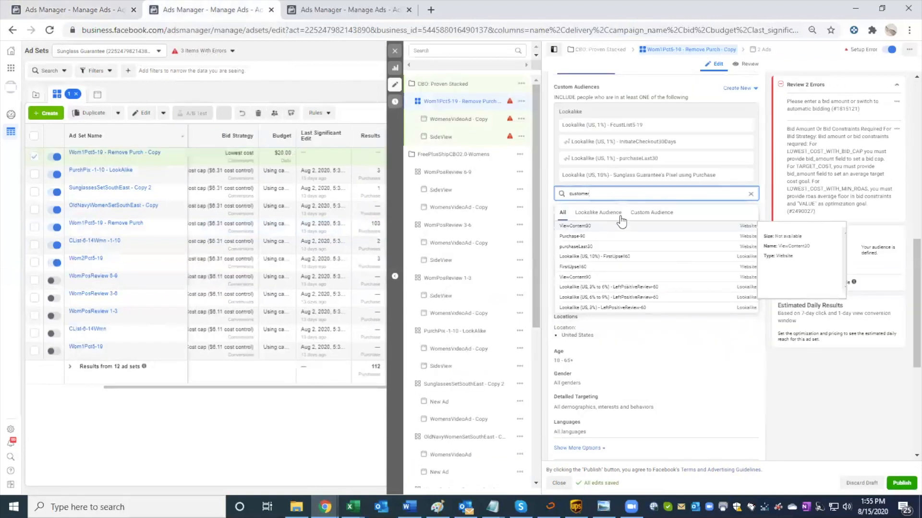
key(Tab)
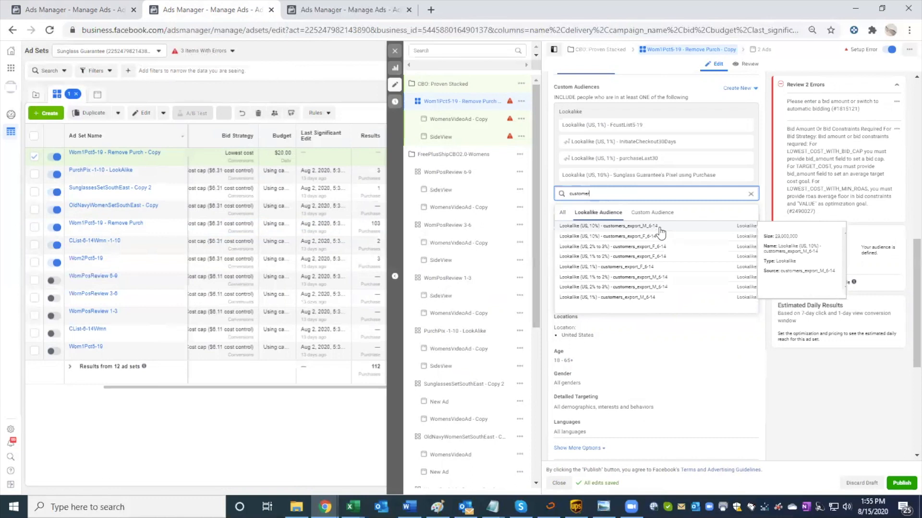
Step: Recheck the CList-6-14Wmn -1-10 audience, include Lookalike (US, 10%) - customers_export_F_6-14 in the copied ad set, and collapse the error review
click(171, 12)
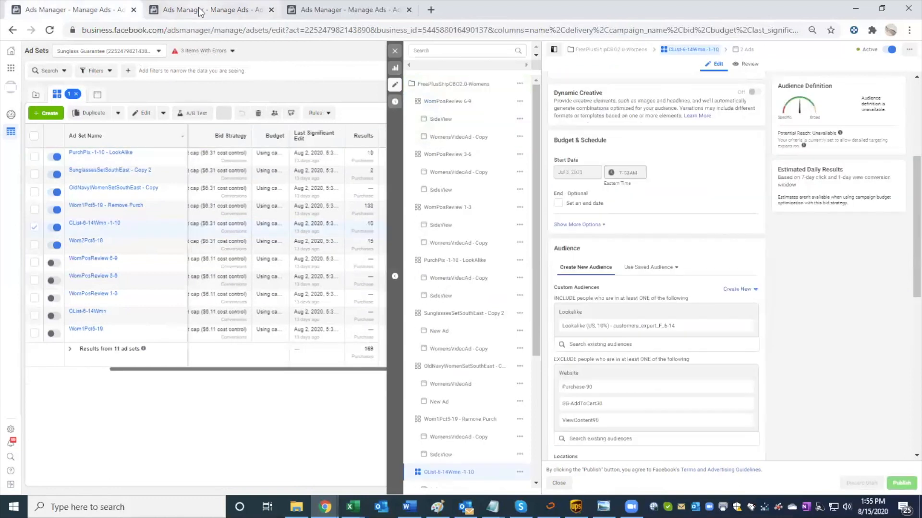
click(201, 12)
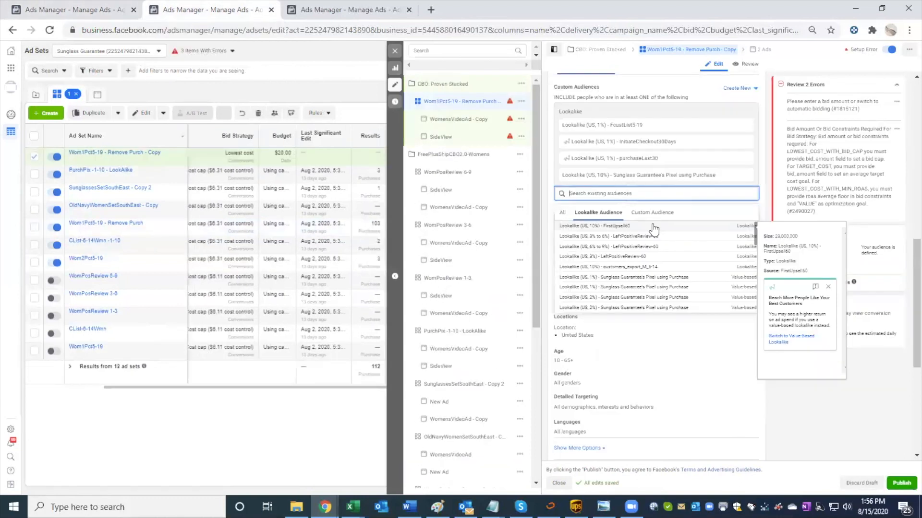
text(customer)
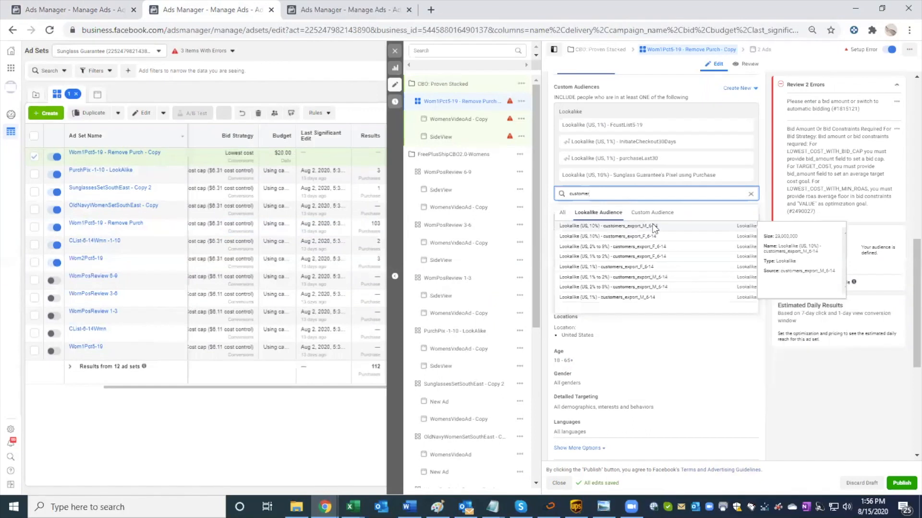
click(680, 238)
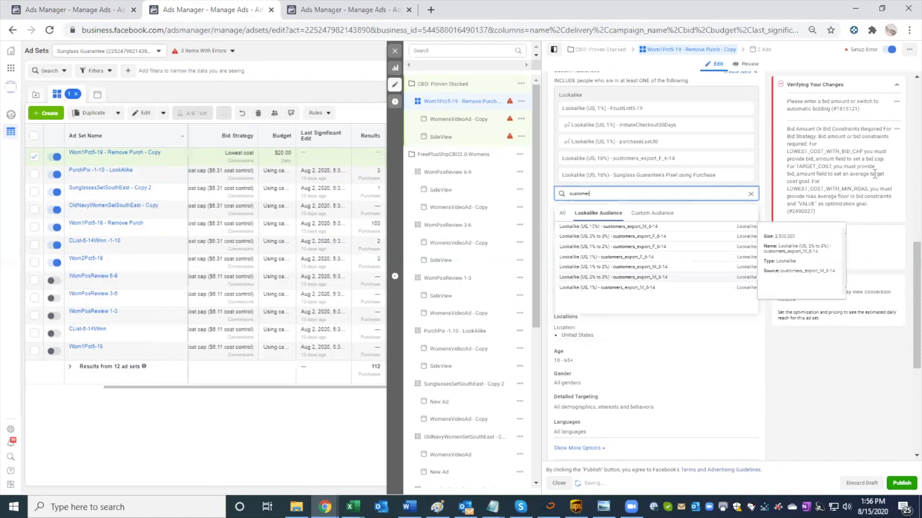
click(898, 82)
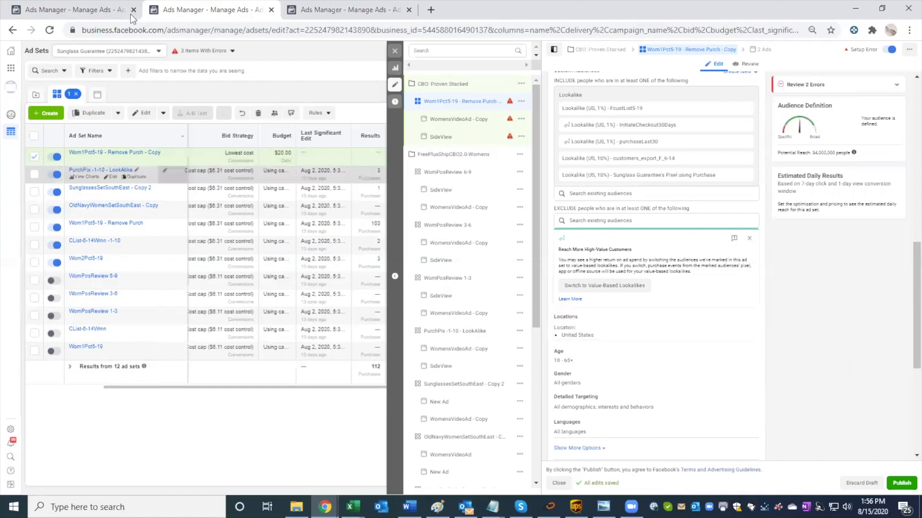
Step: Compare the ad sets' performance over the last 14 days, this month, this week and last week, leaving the reporting period at Last week
click(84, 10)
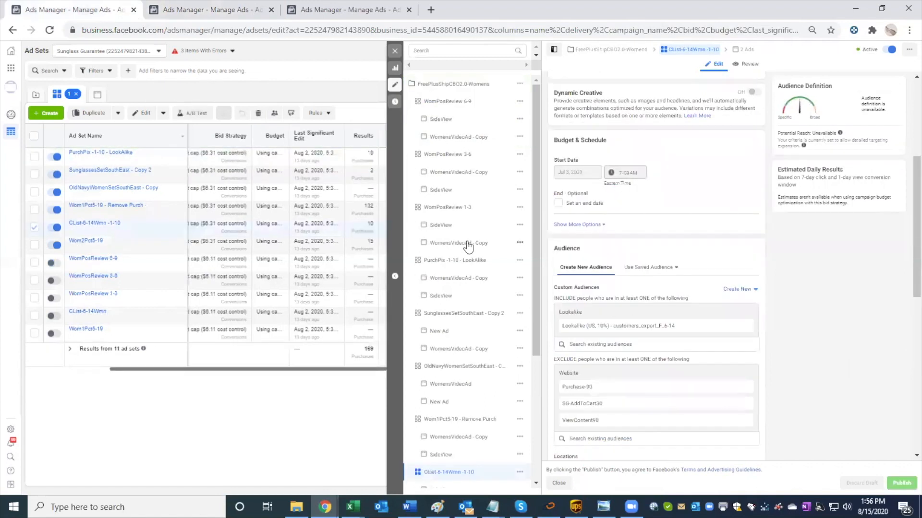
click(394, 50)
click(375, 247)
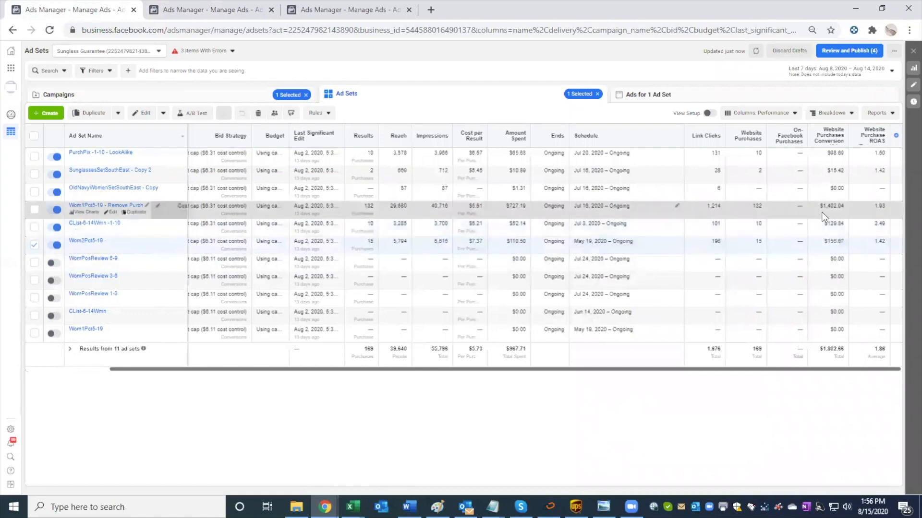
click(817, 71)
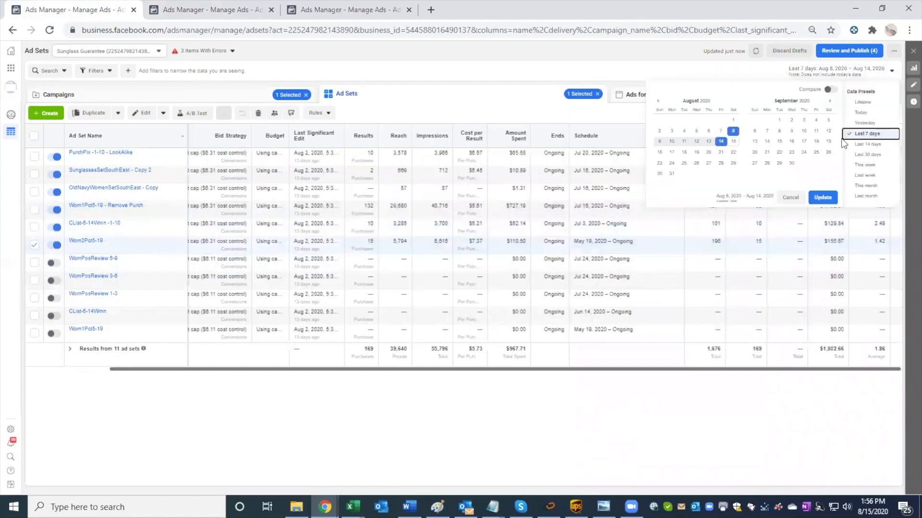
click(858, 144)
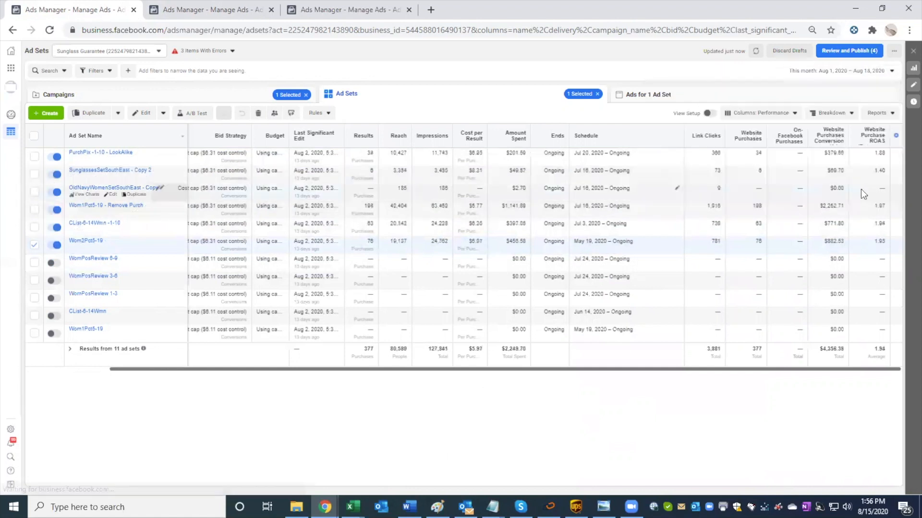
click(840, 70)
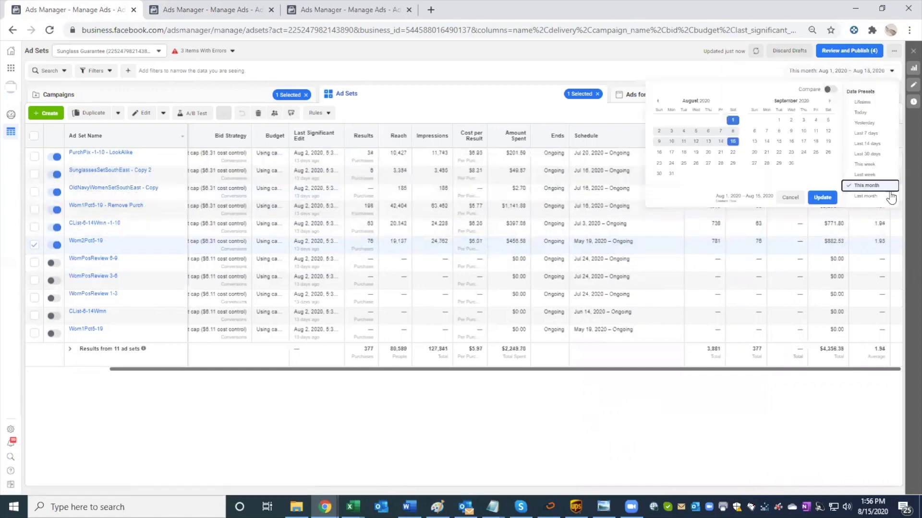
click(874, 164)
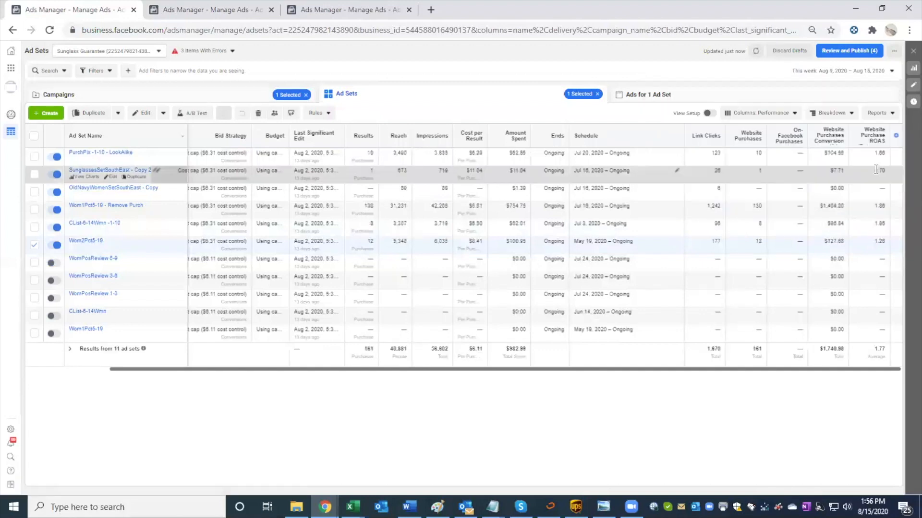
click(861, 72)
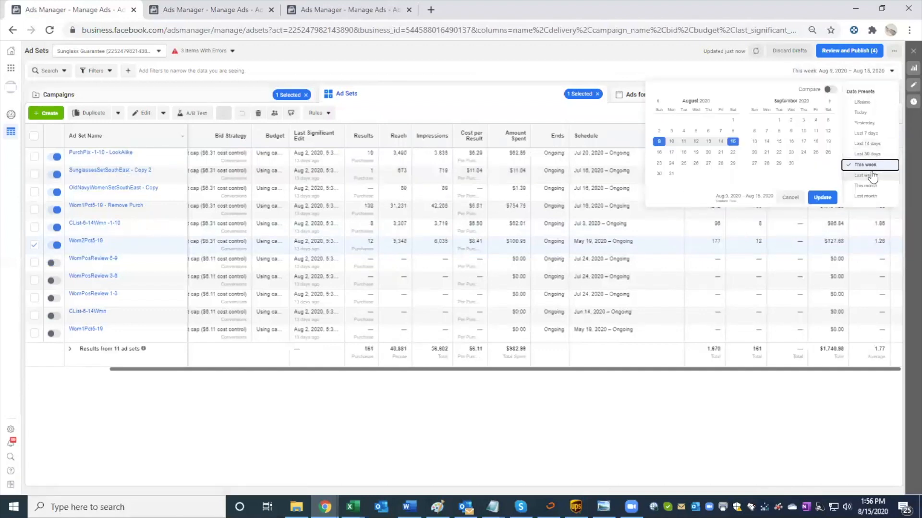
click(872, 175)
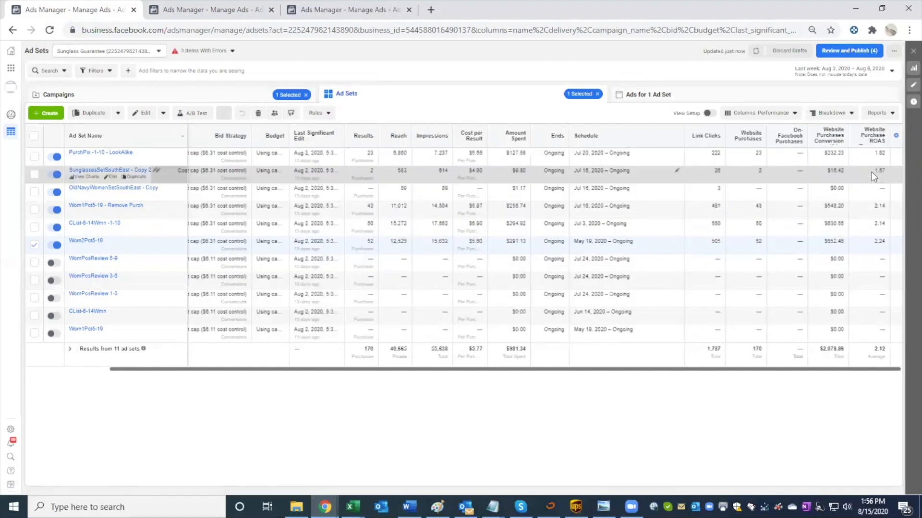
click(854, 70)
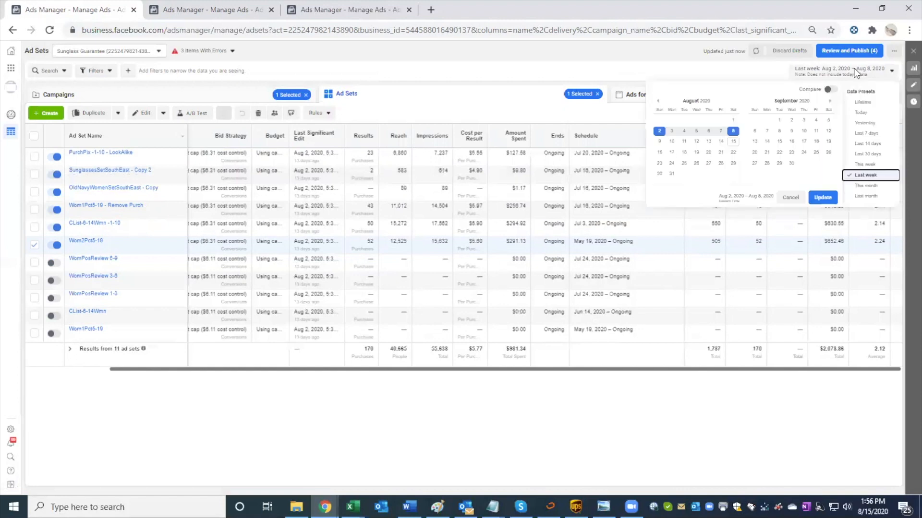
Step: View the Wom2Pct5-19 ad set's included and excluded audiences, and return to the full ad sets table with OldNavyWomenSetSouthEast - Copy selected
click(109, 249)
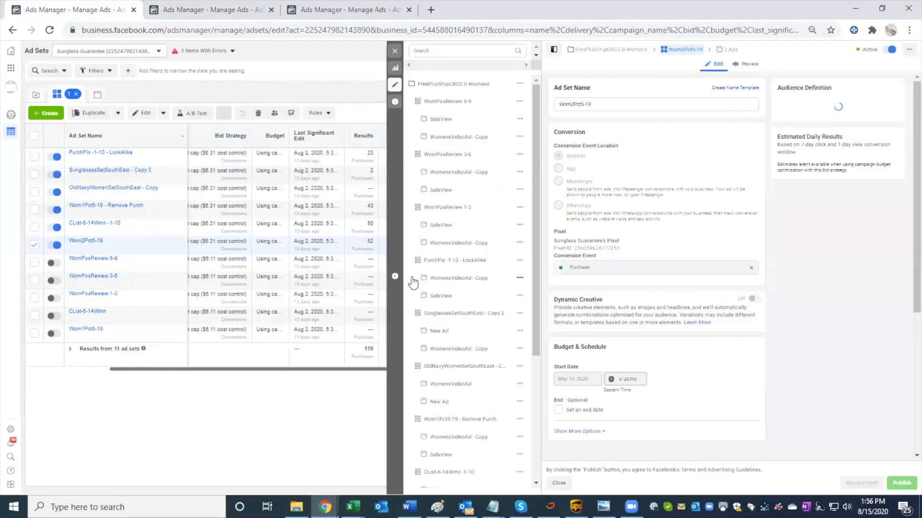
scroll(606, 309, down, 5)
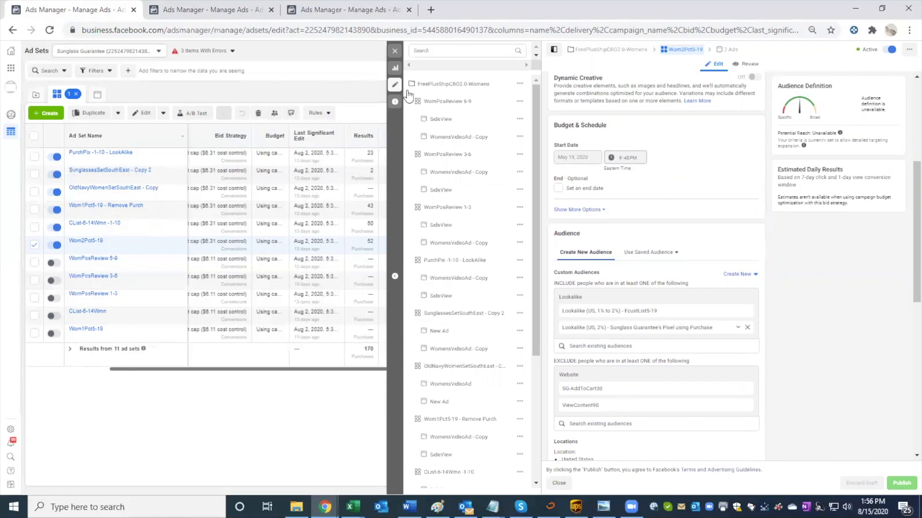
click(394, 51)
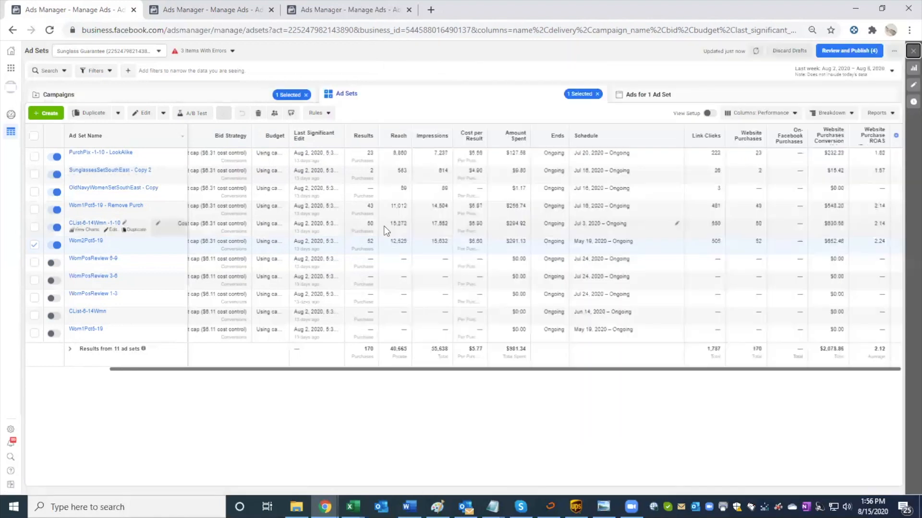
click(370, 196)
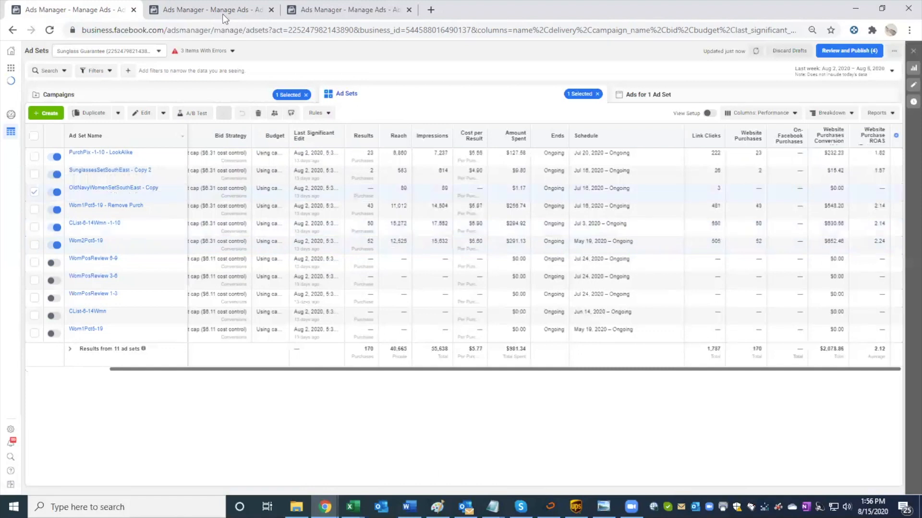
Step: Set the minimum age in the copied Wom1Pct5-19 ad set to 24 and close its editor without publishing the draft
click(223, 17)
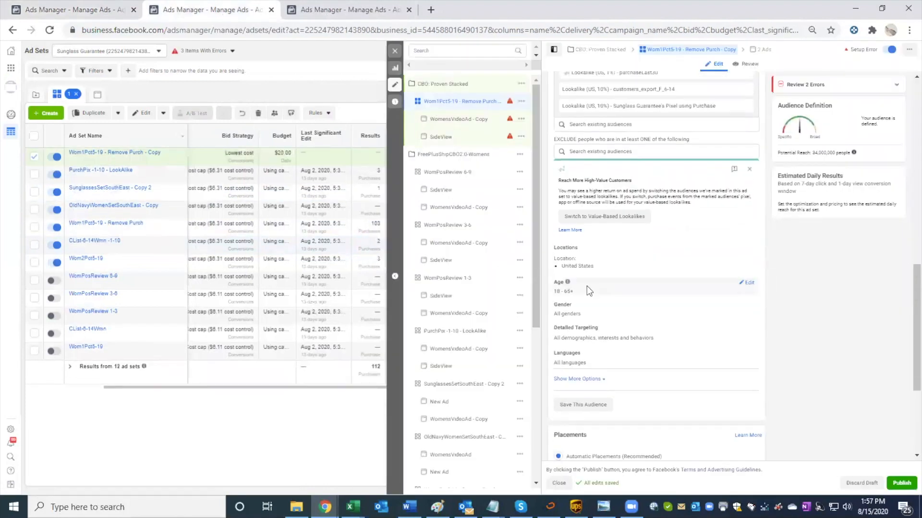
click(749, 283)
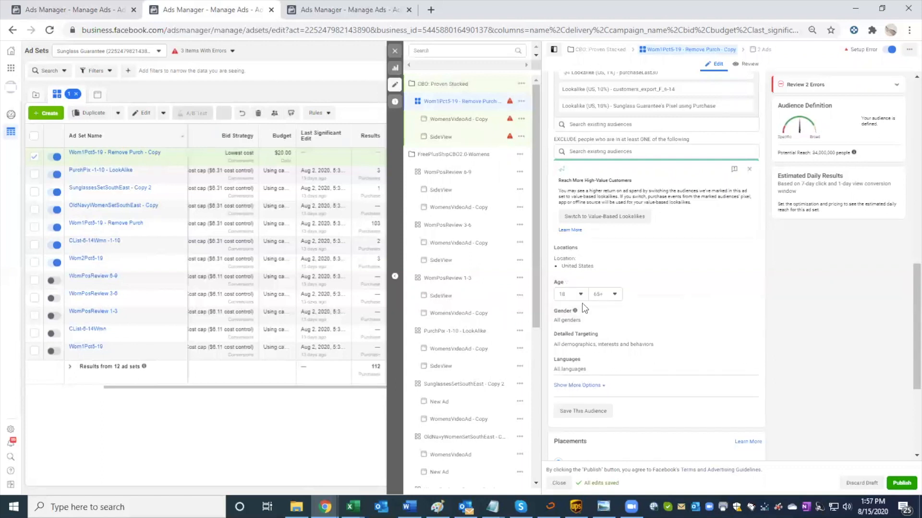
click(571, 294)
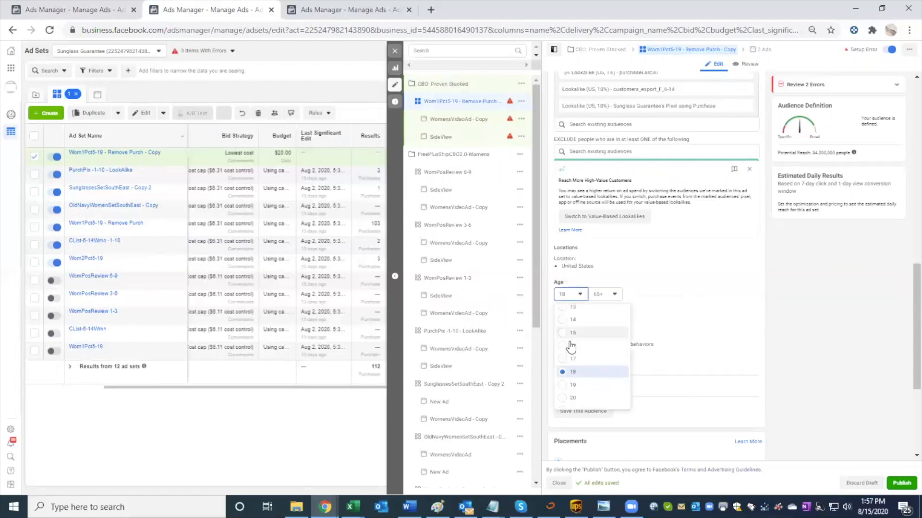
scroll(570, 358, down, 2)
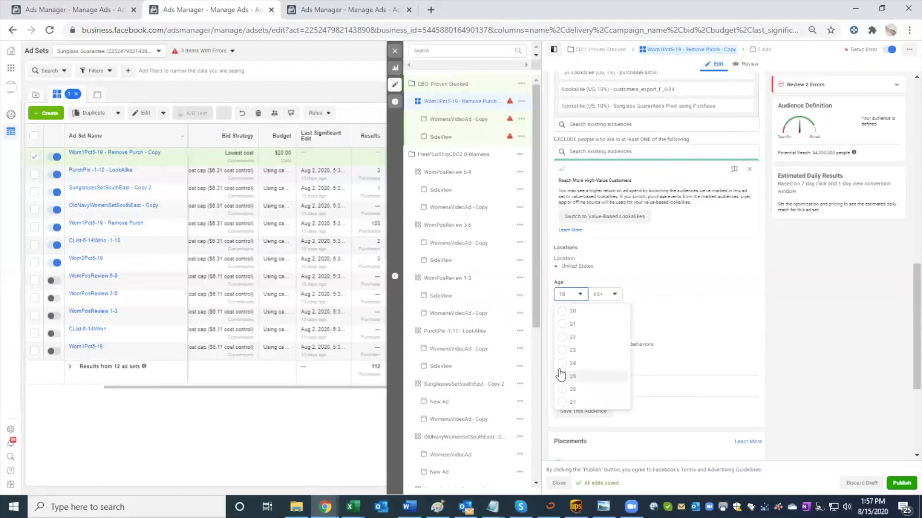
click(560, 364)
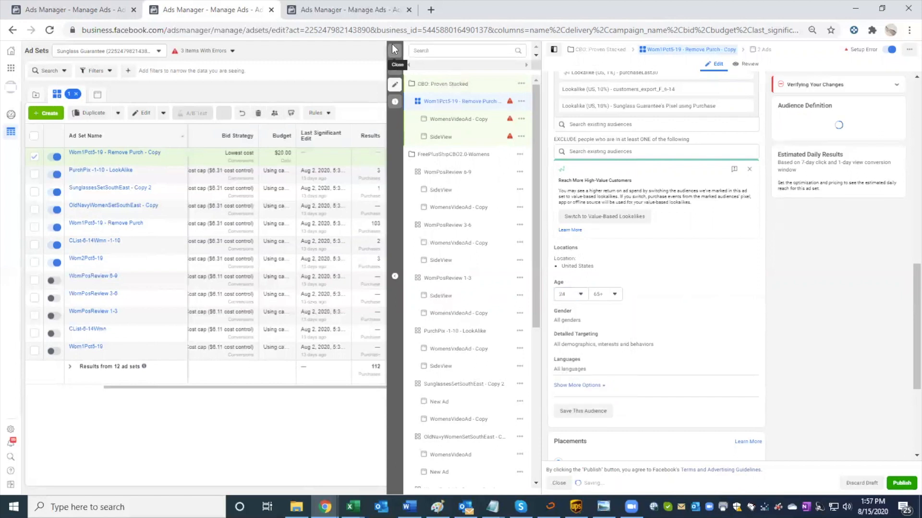
click(393, 46)
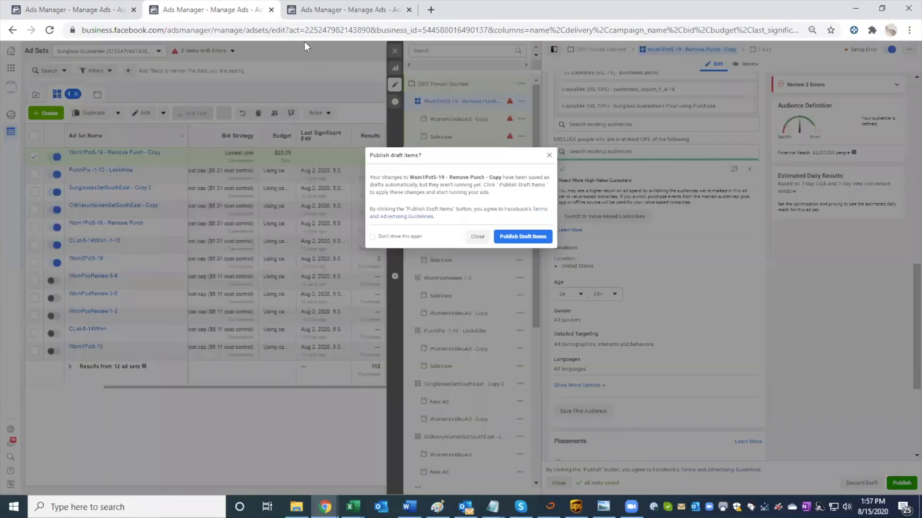
click(548, 153)
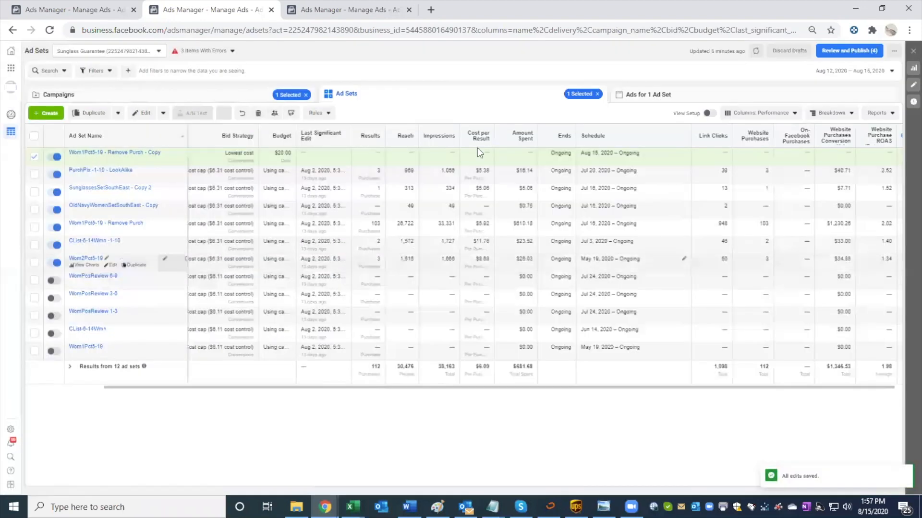
Step: Reopen the Wom1Pct5-19 - Remove Purch - Copy ad set and restrict its audience gender to Women
click(113, 159)
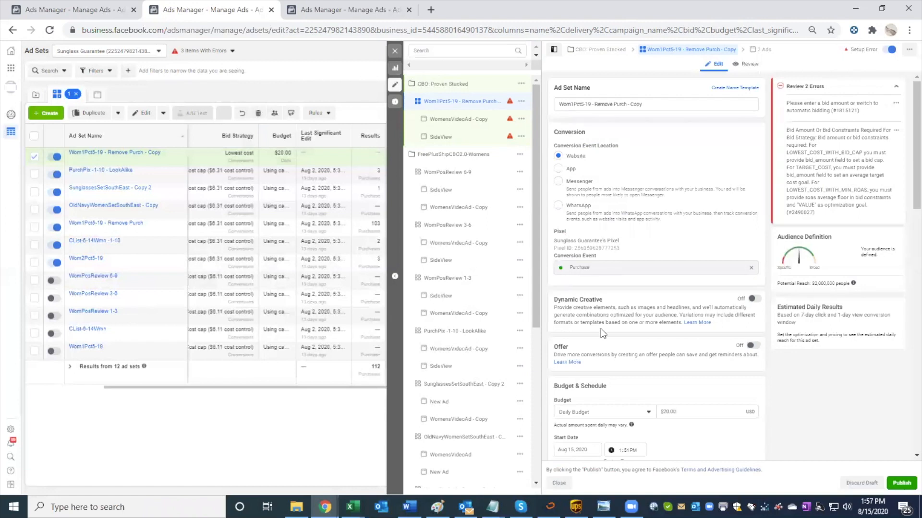
scroll(601, 331, down, 5)
scroll(600, 329, down, 6)
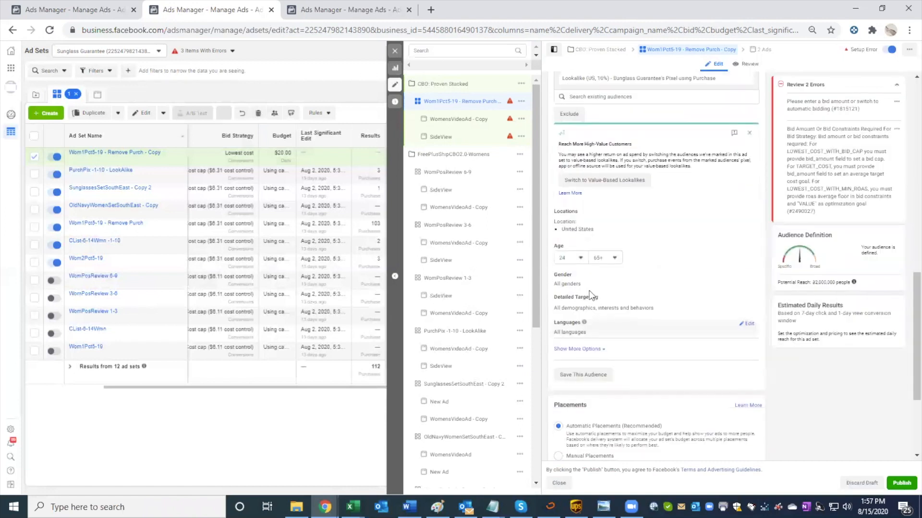
click(748, 276)
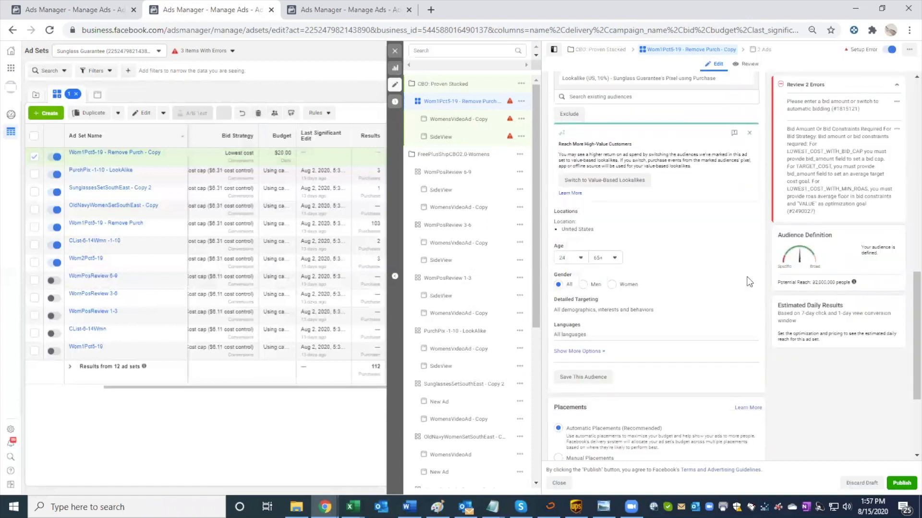
click(612, 284)
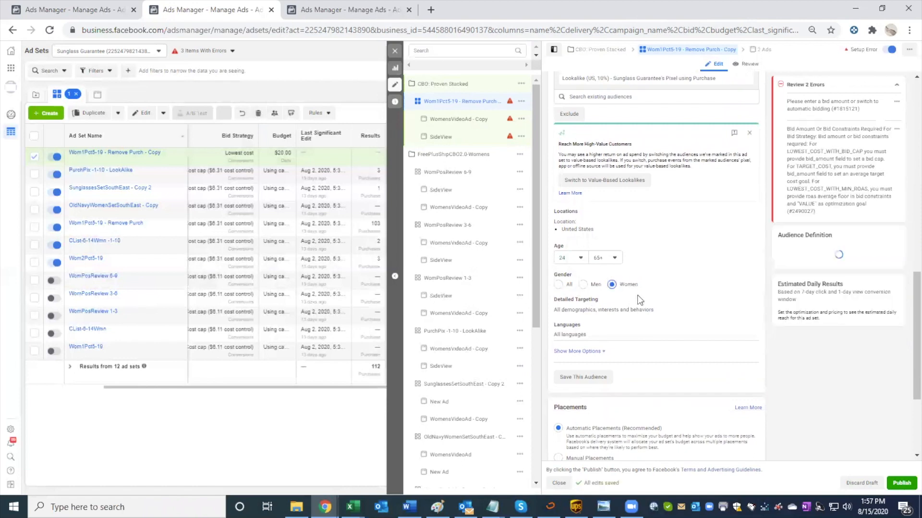
Step: Set the copied ad set's cost control to $6.31 and show the additional bid strategies
scroll(607, 316, down, 2)
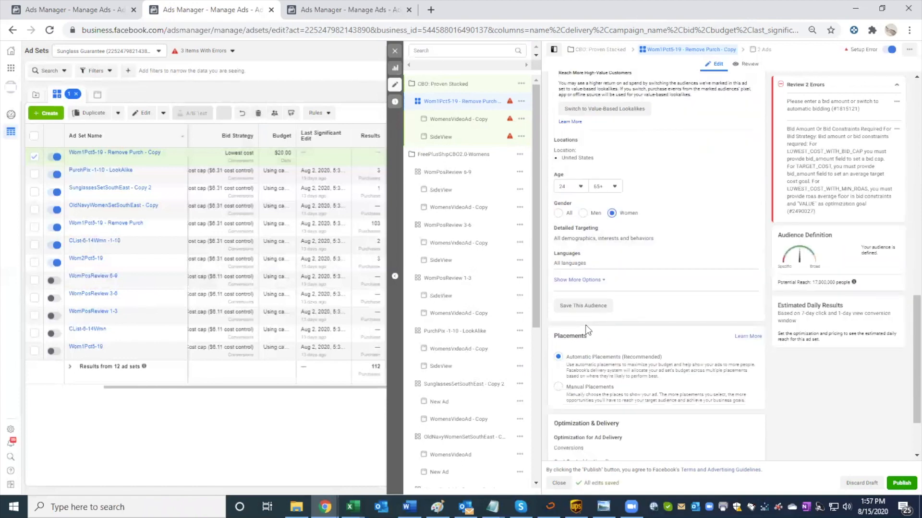
click(578, 280)
scroll(590, 278, down, 2)
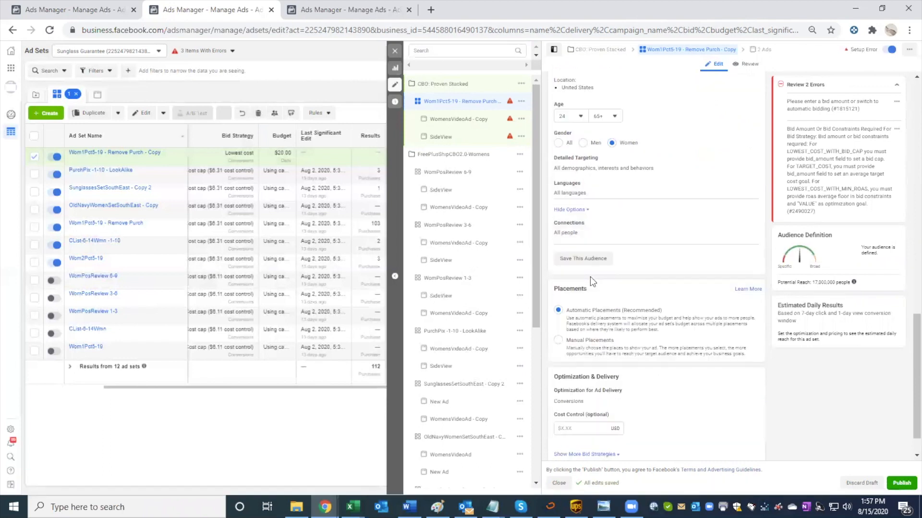
scroll(590, 278, down, 1)
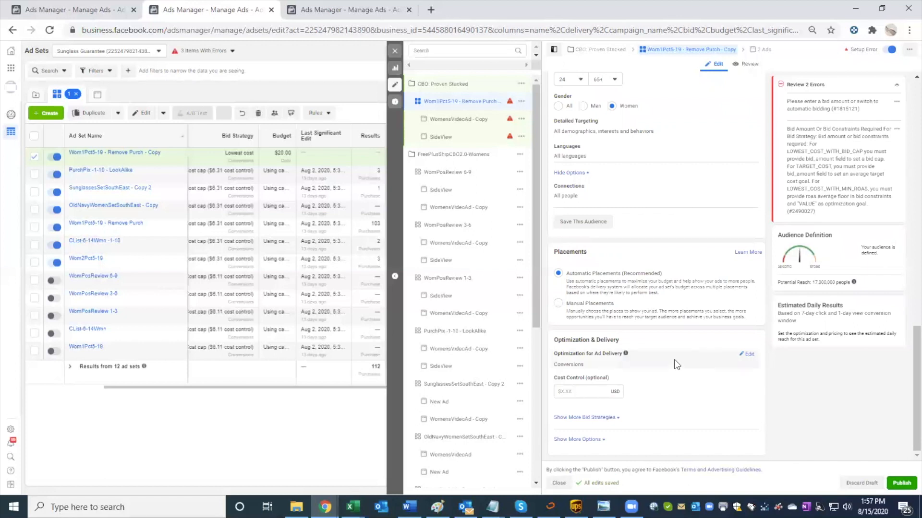
click(573, 391)
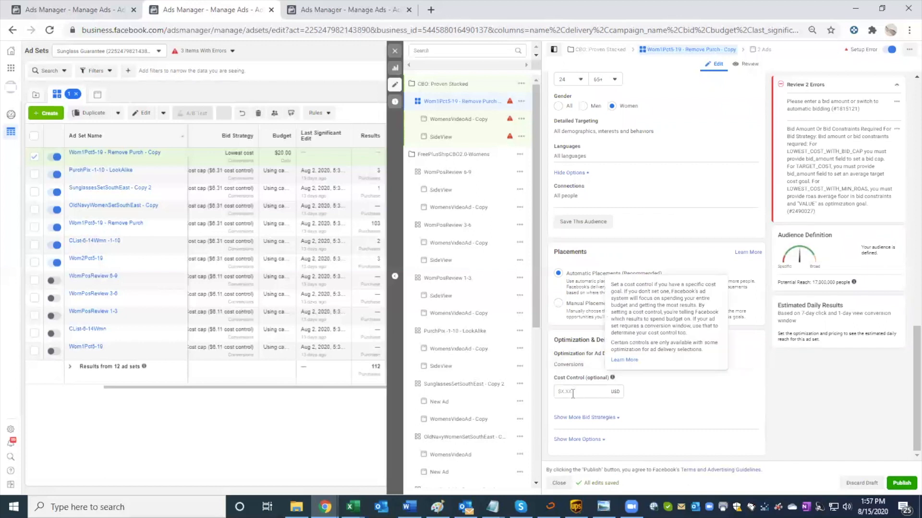
text(6.31)
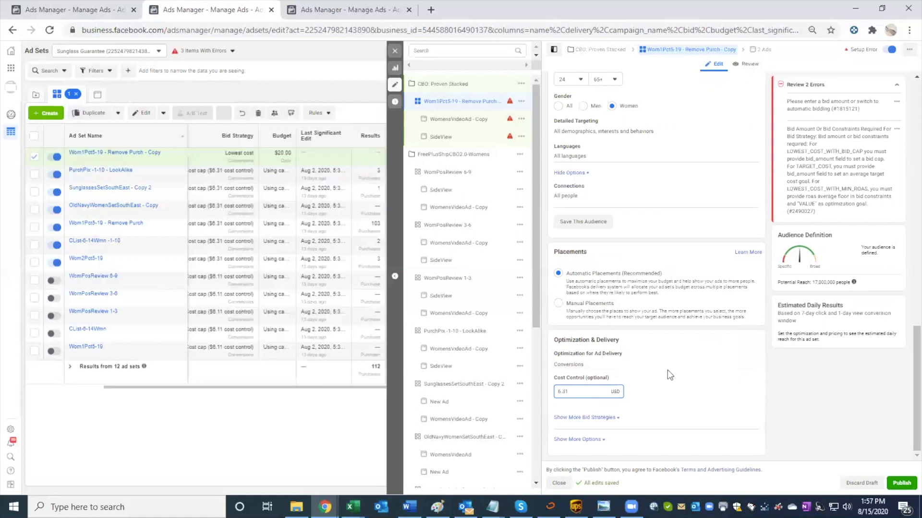
click(668, 370)
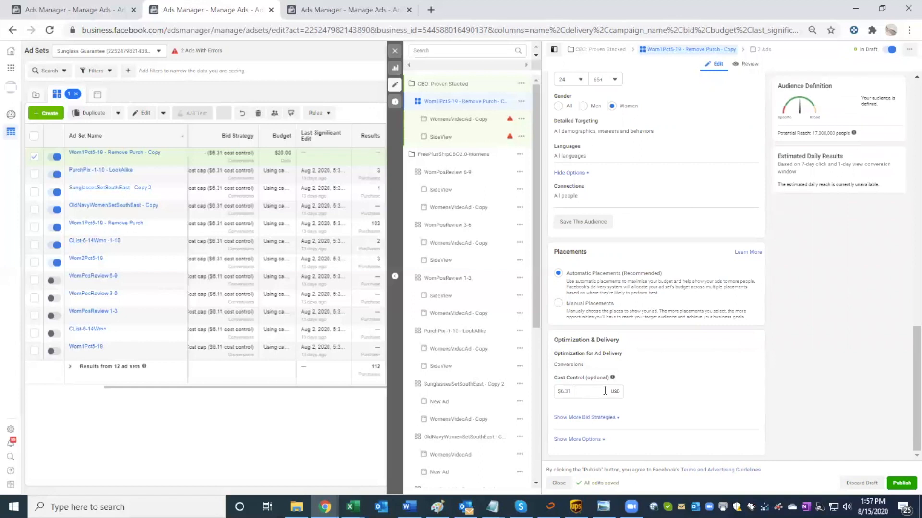
click(595, 419)
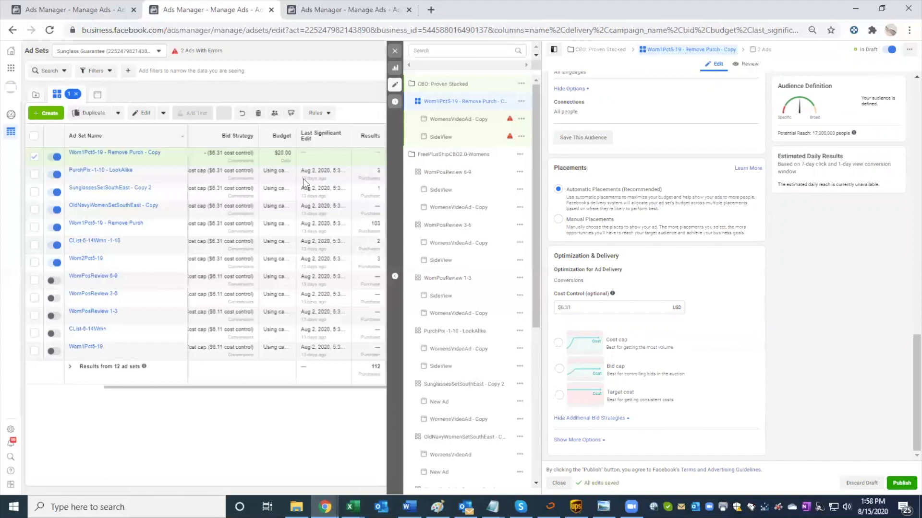
Step: Examine the OldNavyWomenSetSouthEast - Copy ad set's audience targeting, placements, cost control and conversion window for comparison
click(83, 8)
click(111, 194)
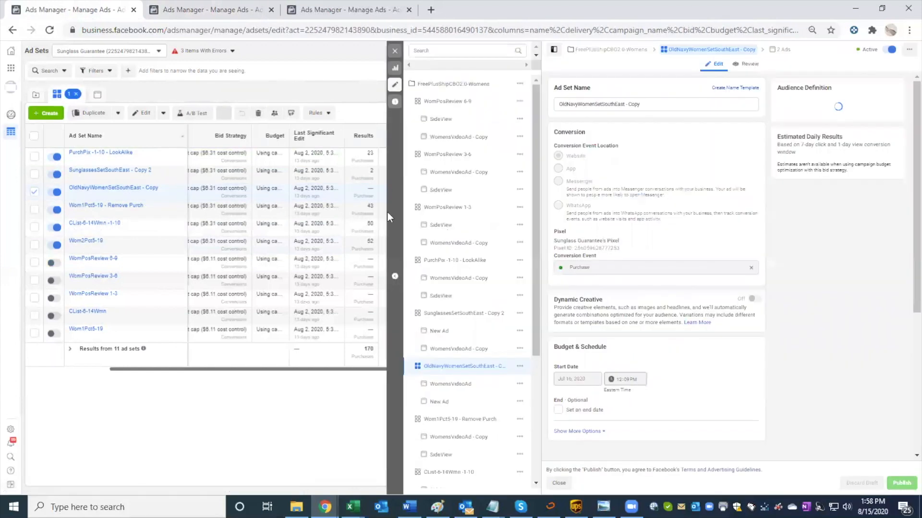
scroll(630, 309, down, 3)
scroll(629, 304, down, 4)
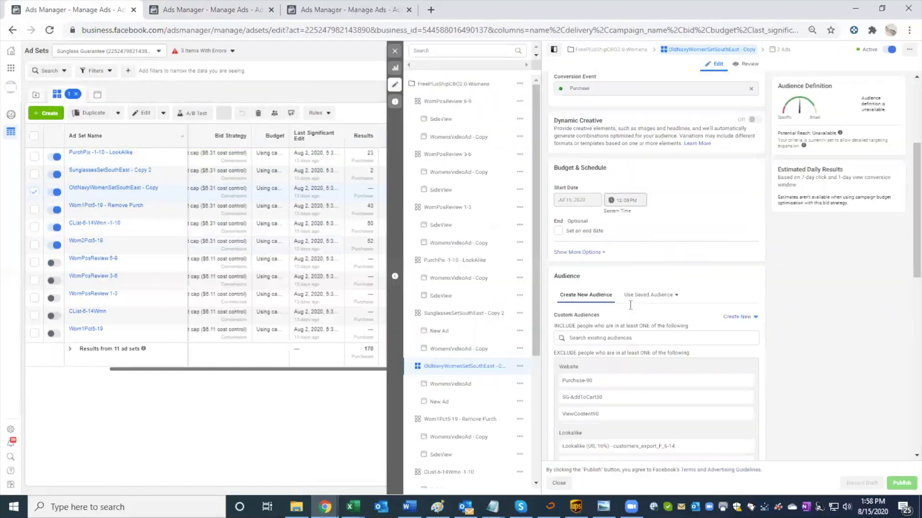
scroll(630, 304, down, 8)
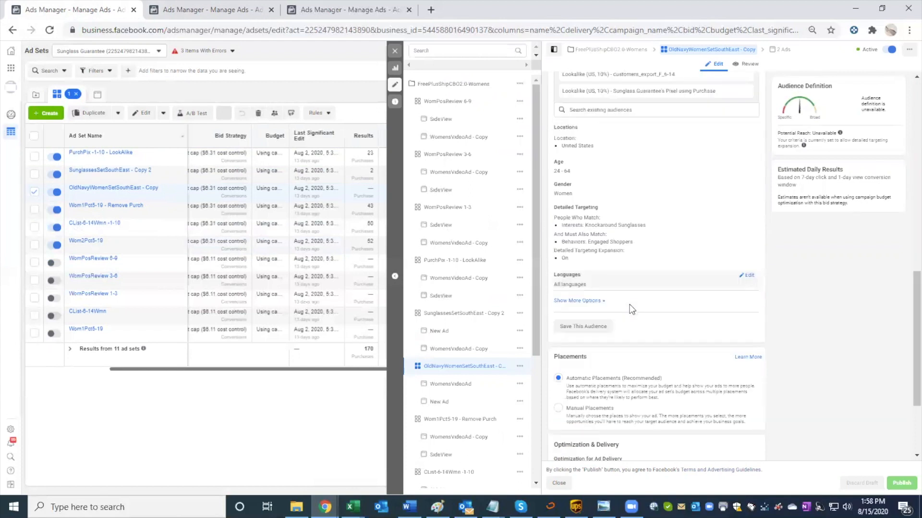
scroll(630, 310, down, 1)
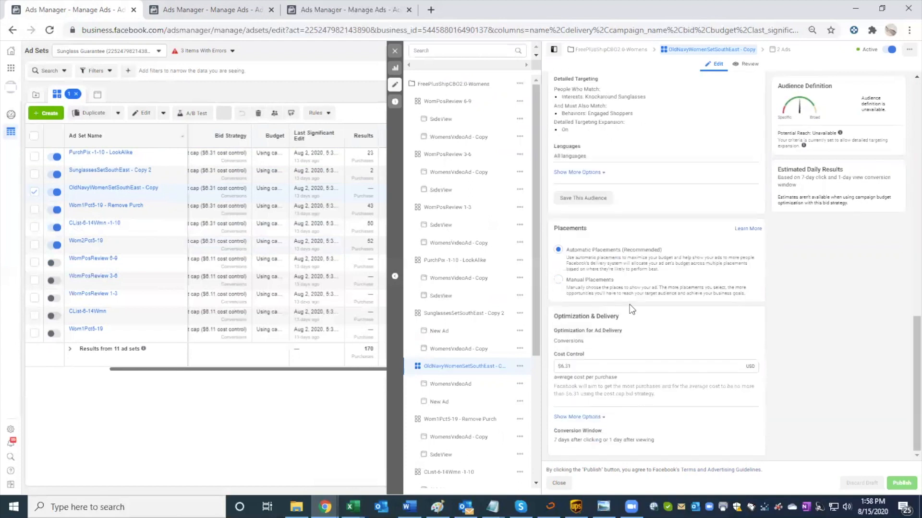
Step: Check the reference ad set's cost control and show the additional optimization and delivery options in the copied Wom1Pct5-19 ad set
drag(602, 368, 561, 368)
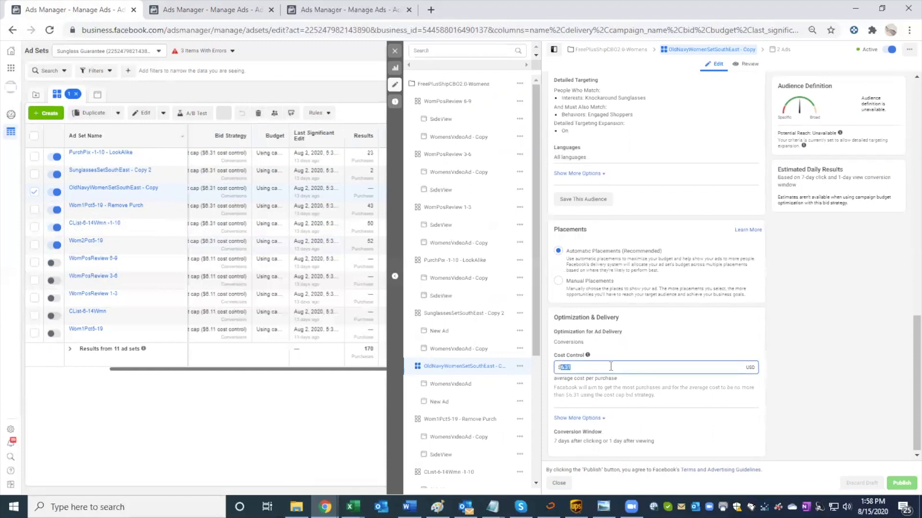
double_click(592, 387)
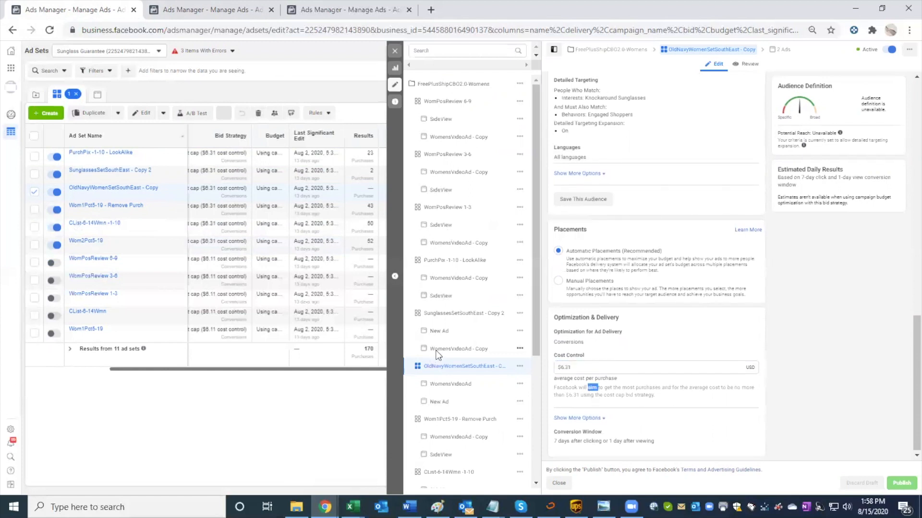
click(219, 10)
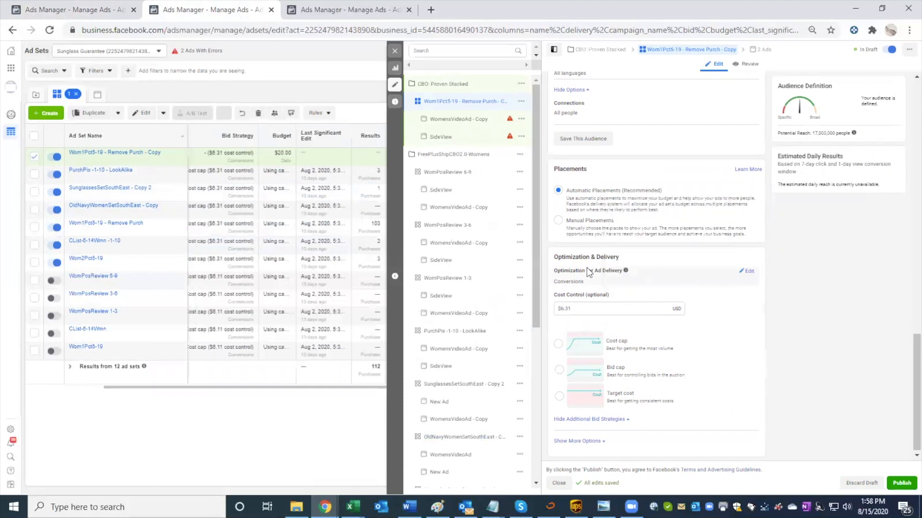
click(575, 440)
scroll(751, 403, down, 1)
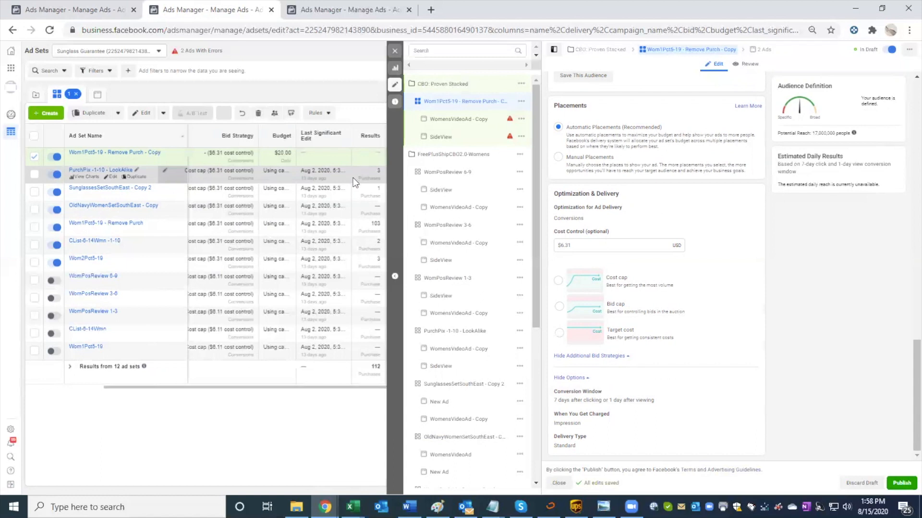
Step: Rename the Wom1Pct5-19 - Remove Purch - Copy ad set as Proven Stacked Lookalikes
scroll(680, 213, up, 10)
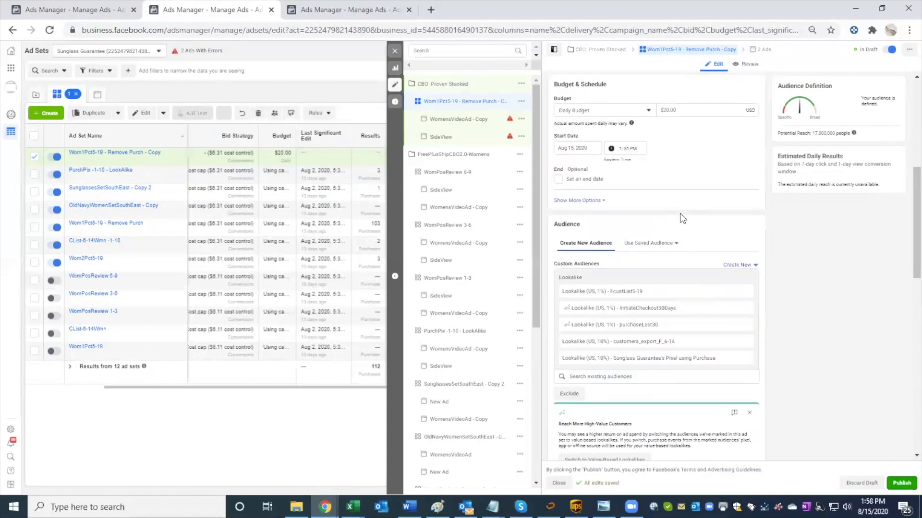
scroll(680, 213, down, 1)
scroll(680, 213, up, 2)
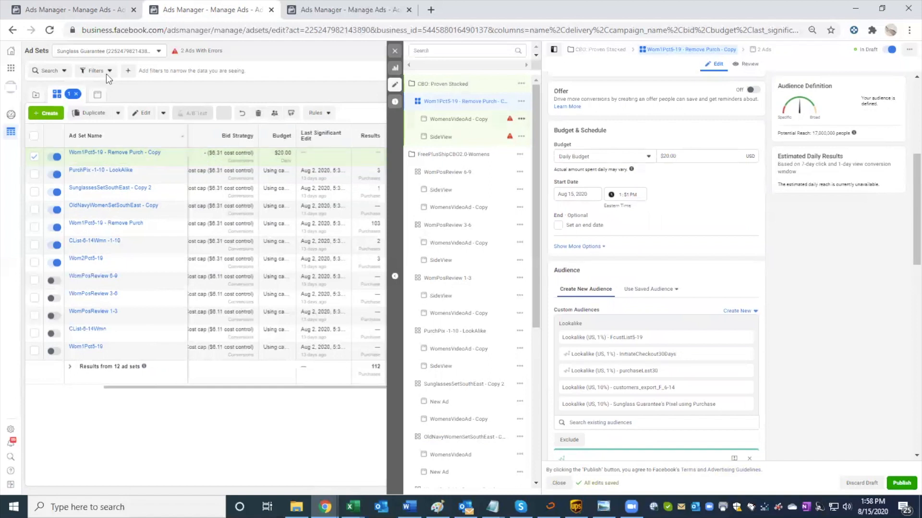
scroll(668, 139, up, 5)
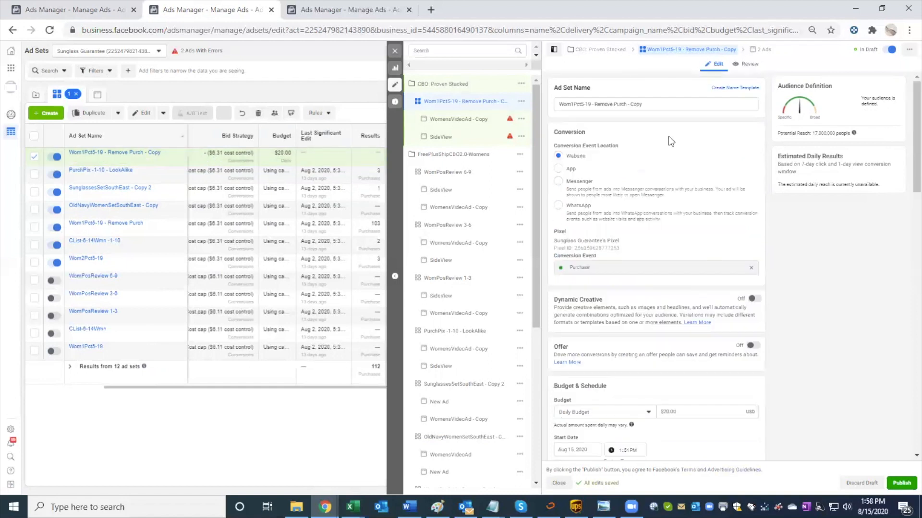
triple_click(649, 103)
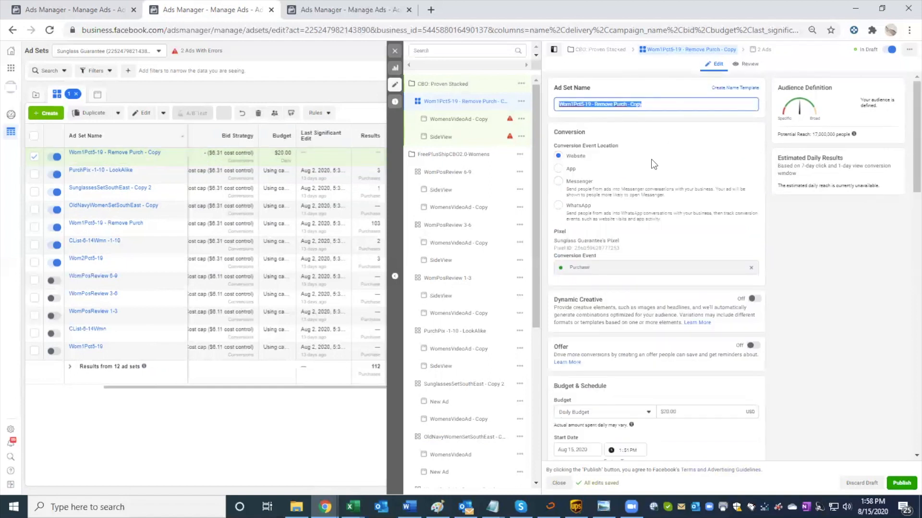
text(Proo)
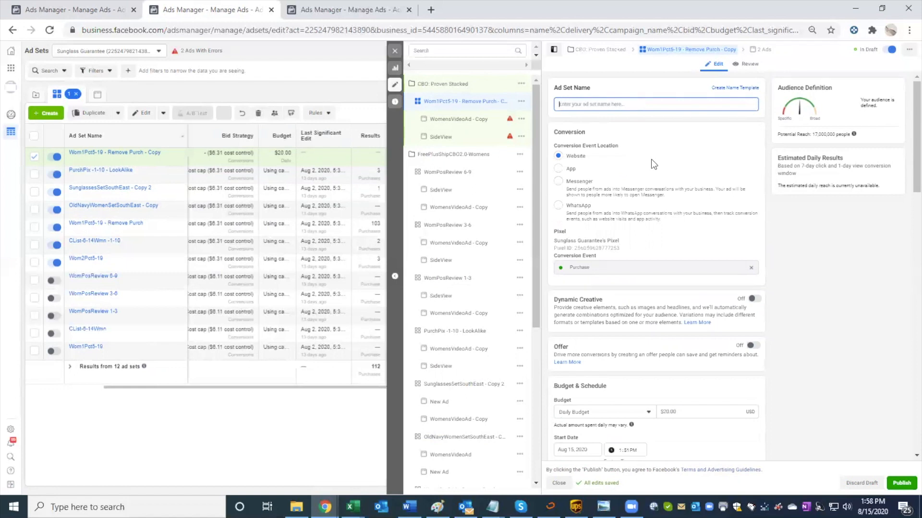
text(ven Stacked Lookalikea)
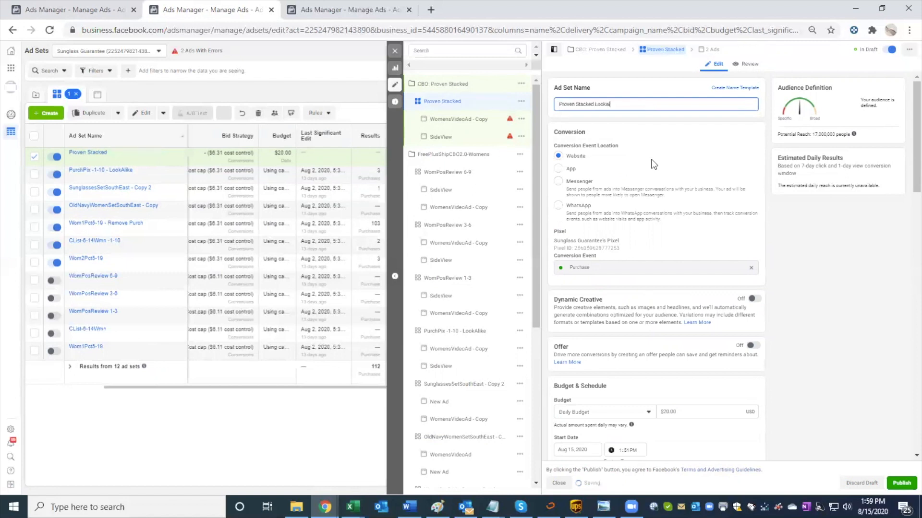
Step: Add an exclusion section to the custom audiences of the Proven Stacked Lookalikes ad set
scroll(658, 255, down, 4)
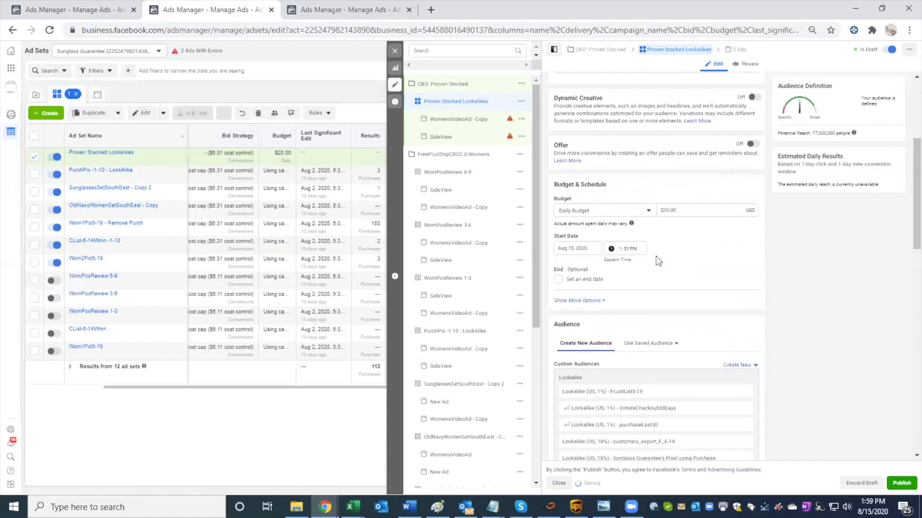
scroll(658, 260, down, 4)
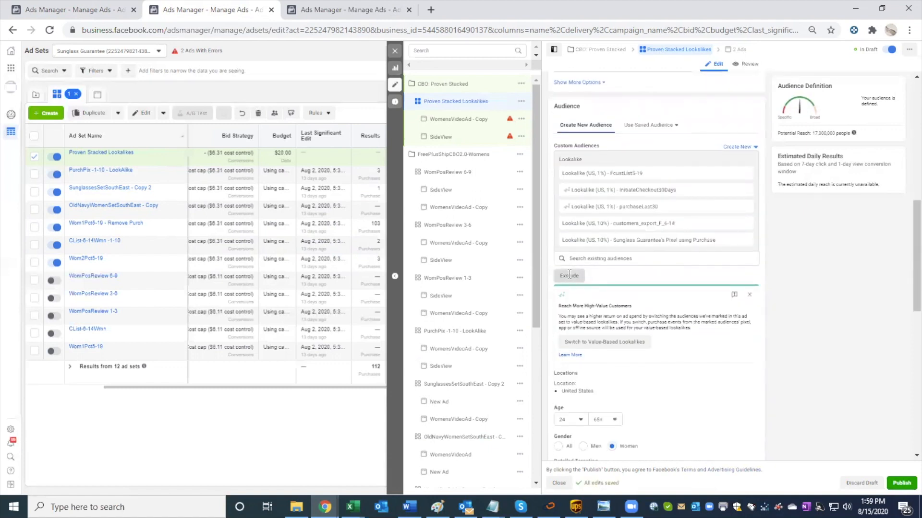
click(569, 273)
Step: Examine the excluded audiences of the OldNavyWomenSetSouthEast - Copy, SunglassesSetSouthEast - Copy 2 and Wom1Pct5-19 - Remove Purch ad sets
click(103, 15)
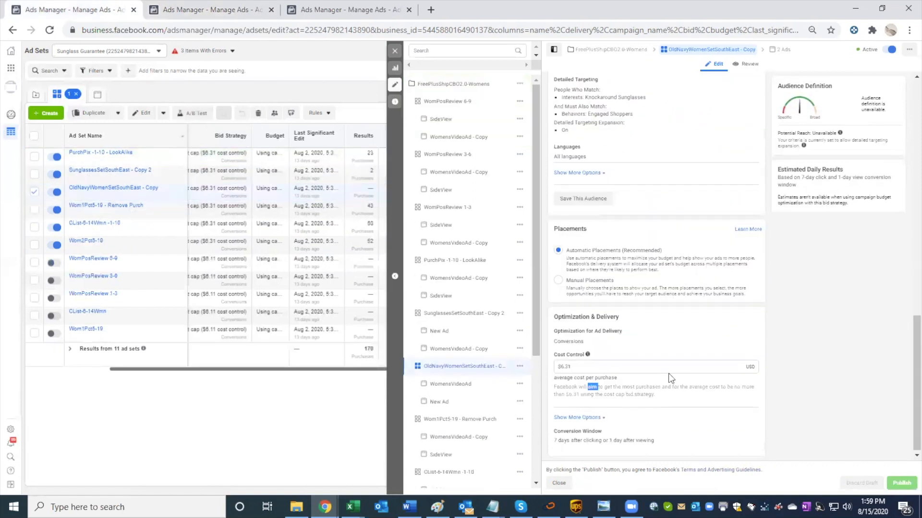
scroll(668, 374, up, 7)
scroll(664, 374, up, 1)
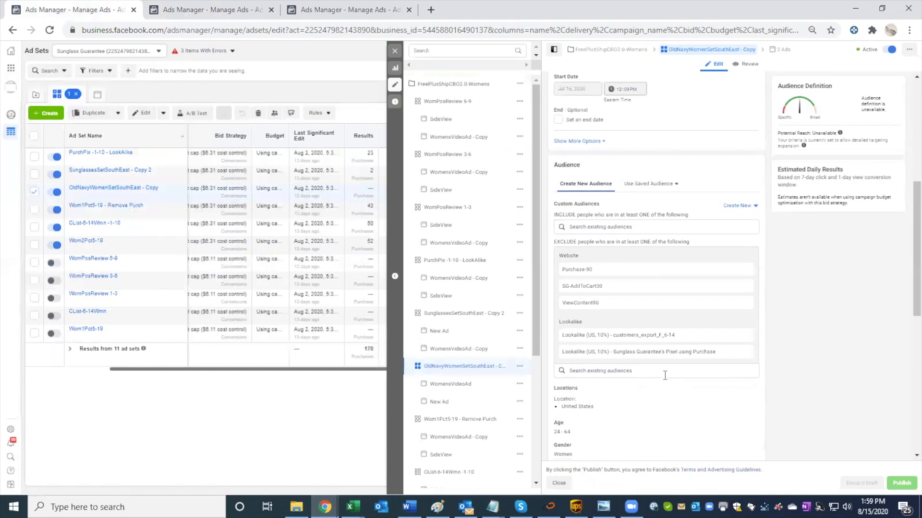
scroll(664, 375, down, 2)
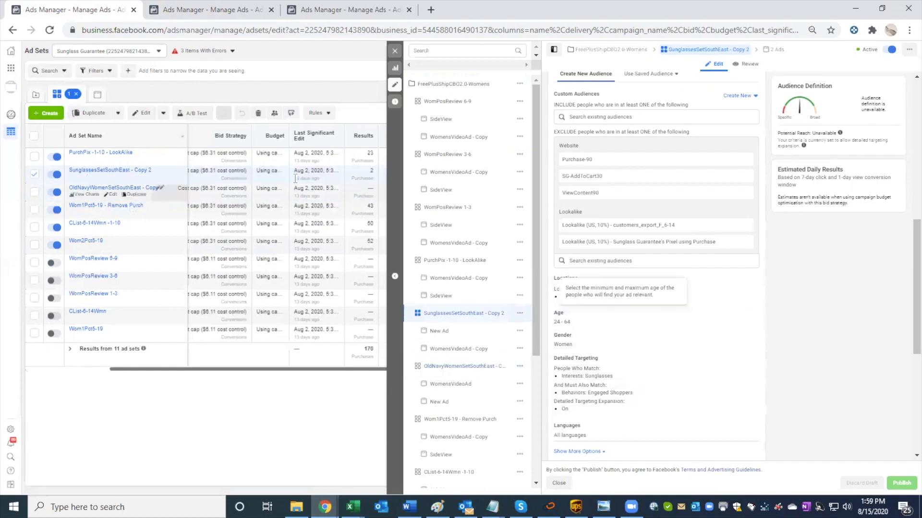
click(265, 204)
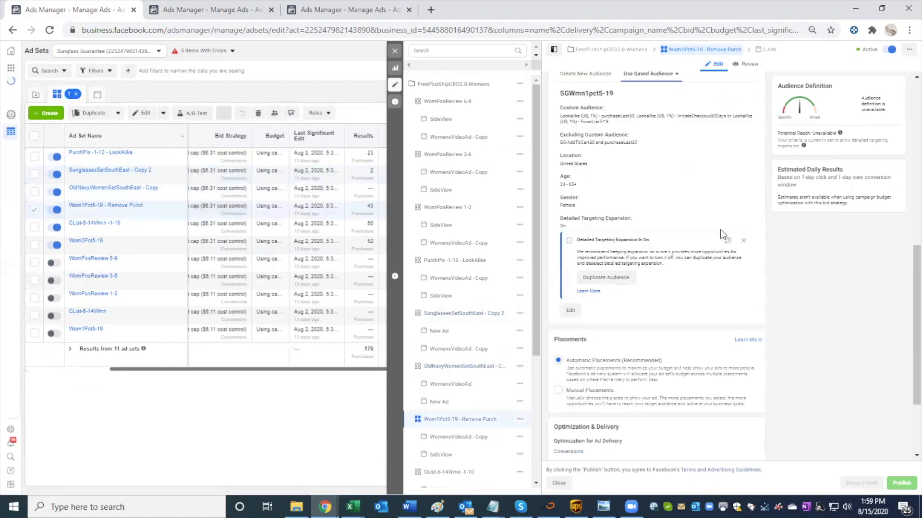
scroll(600, 211, up, 1)
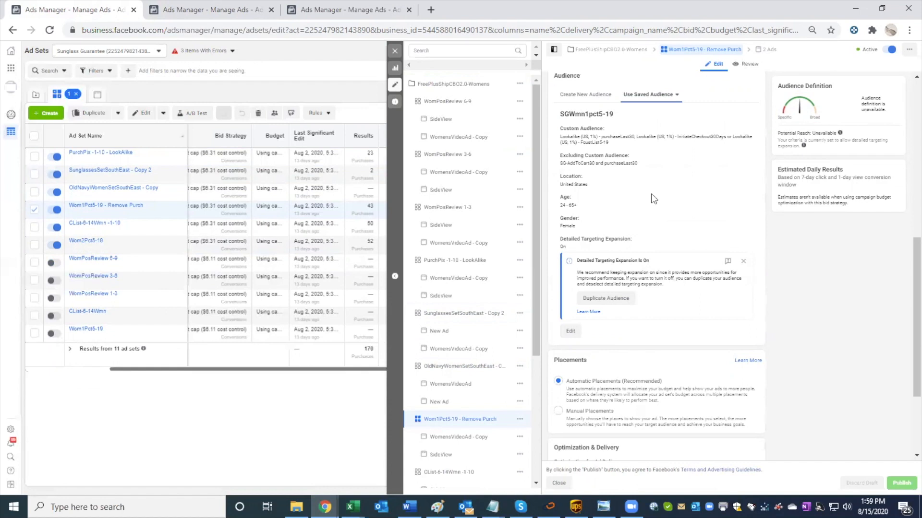
Step: Exclude the purchaseLast30 website custom audience from the draft Proven Stacked Lookalikes ad set
click(195, 11)
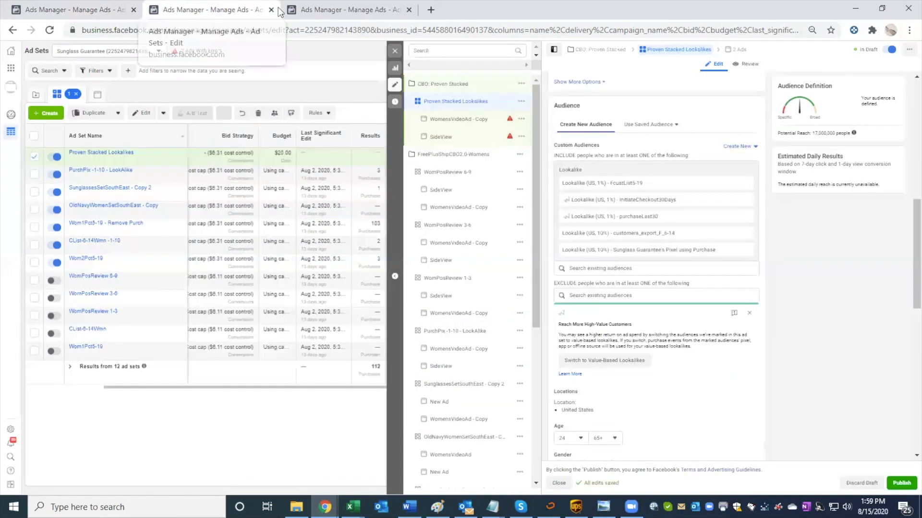
click(606, 296)
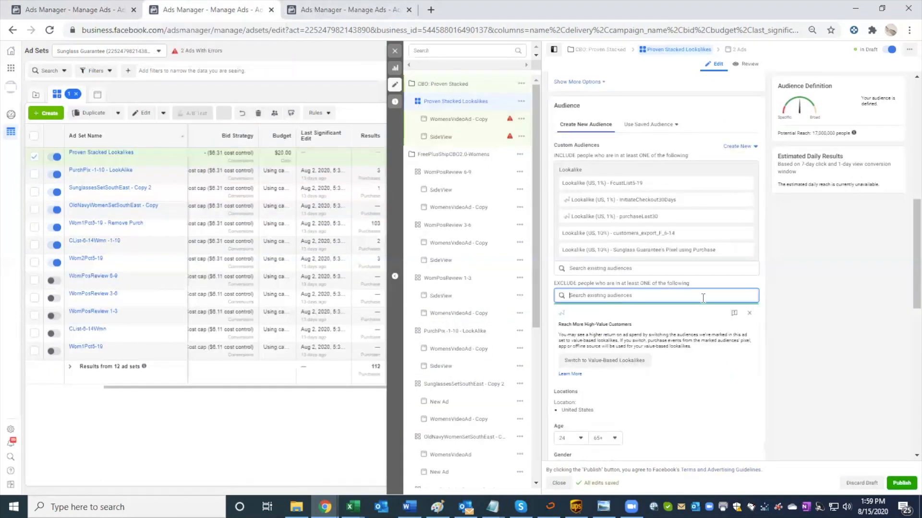
text(exc)
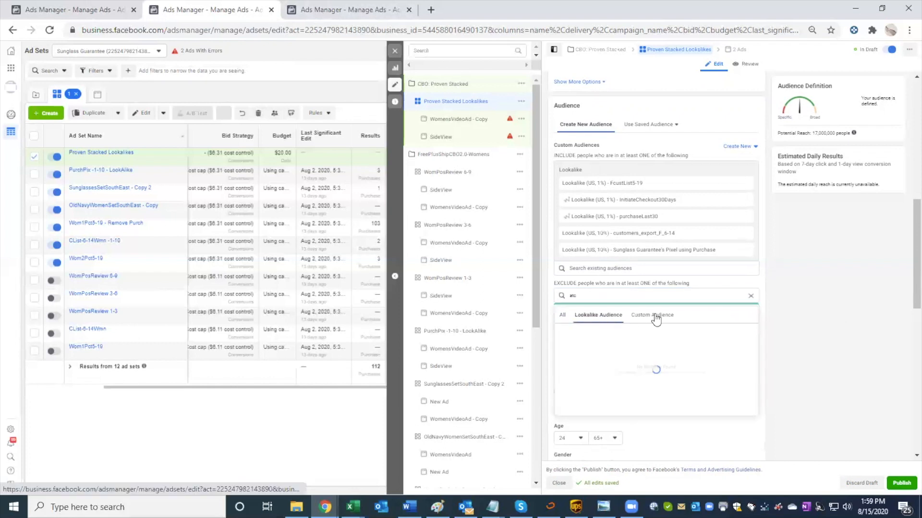
click(651, 315)
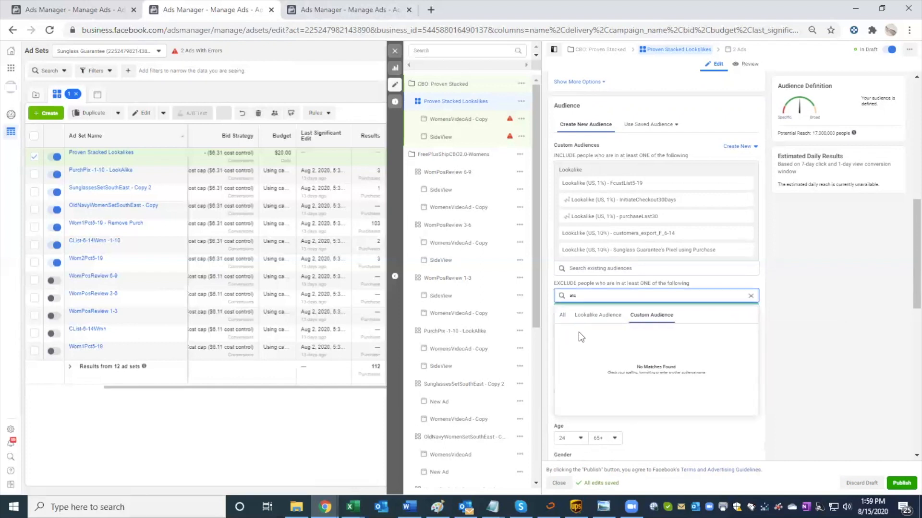
drag(596, 295, 564, 294)
key(BackSpace)
text(purchase)
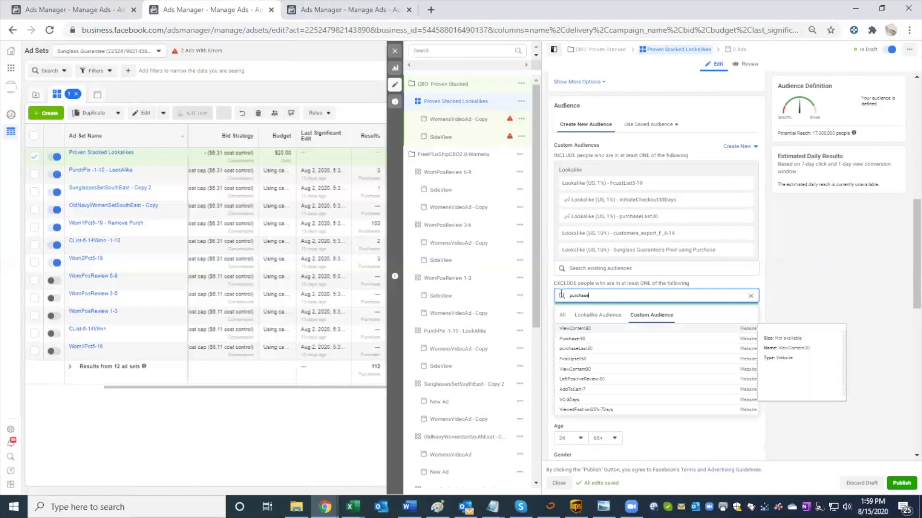
click(636, 344)
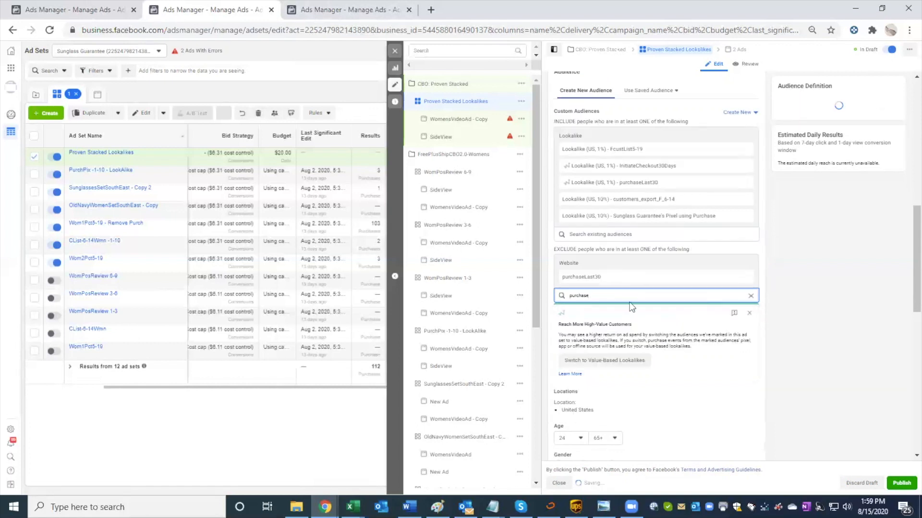
Step: Add the SG-AddToCart30 website custom audience to the Proven Stacked Lookalikes exclusions
click(556, 294)
text(add)
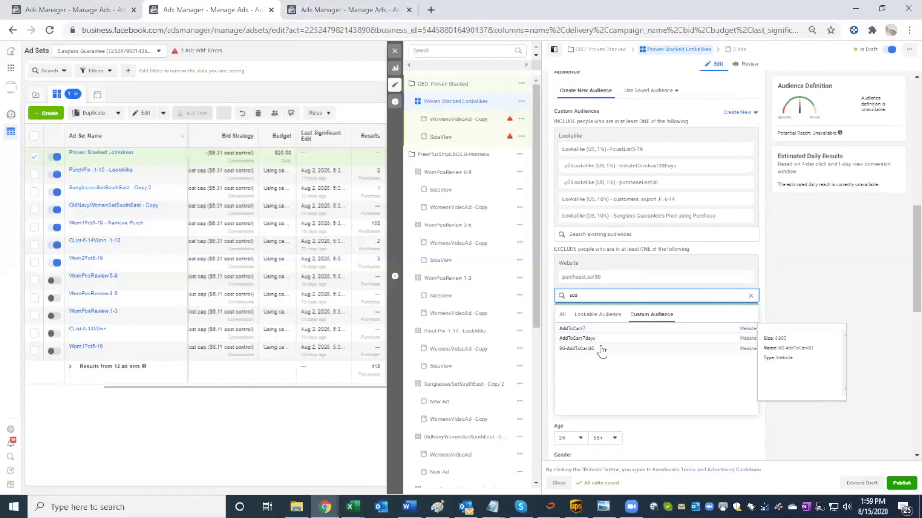
click(600, 350)
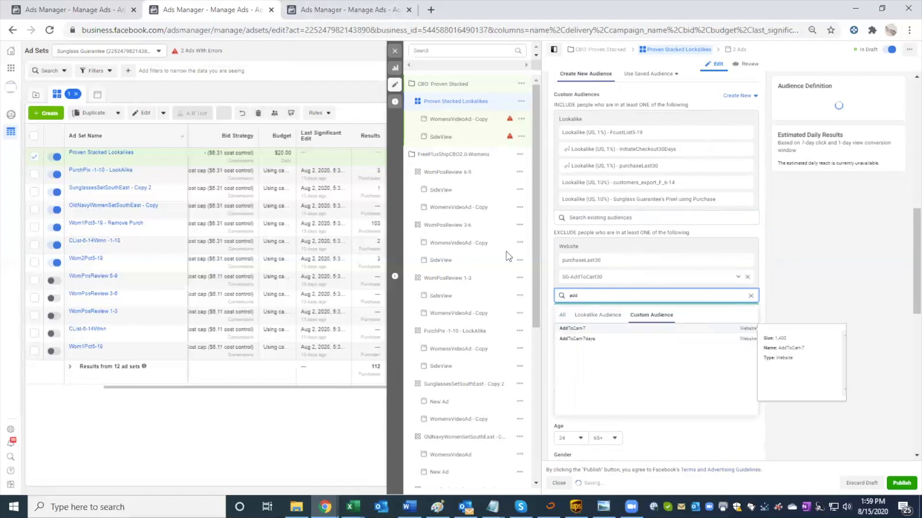
Step: Close the ad set editor without publishing the draft and stop the publish reminder from showing again
click(387, 52)
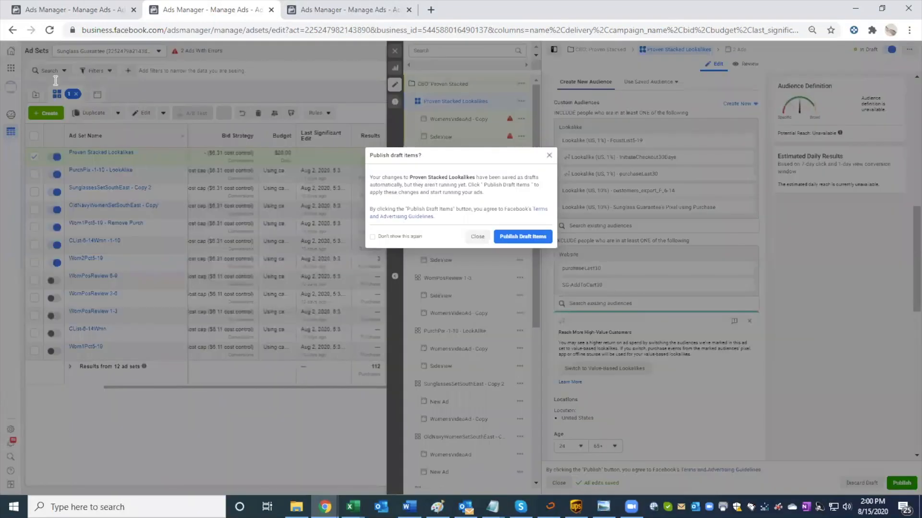
click(403, 235)
click(473, 238)
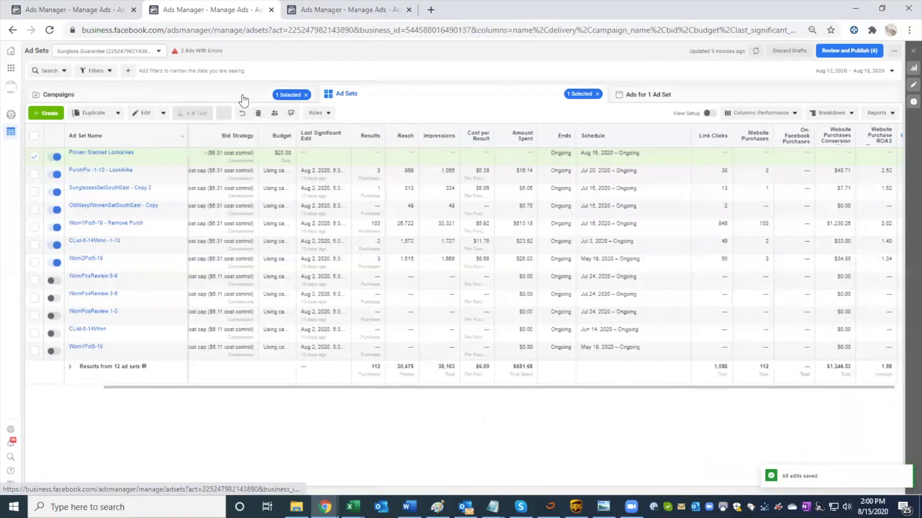
Step: Open the CBO: Proven Stacked campaign for editing and turn on Campaign Budget Optimization
click(244, 100)
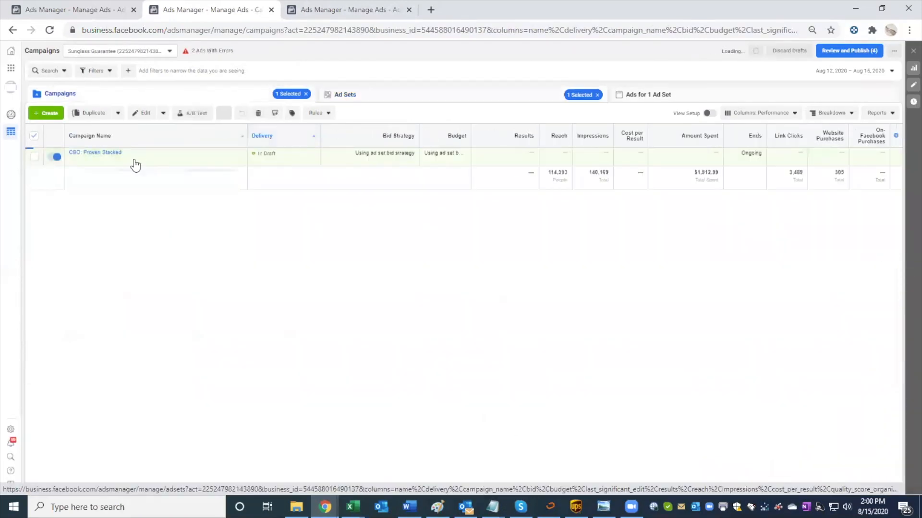
mouse_move(134, 160)
click(110, 159)
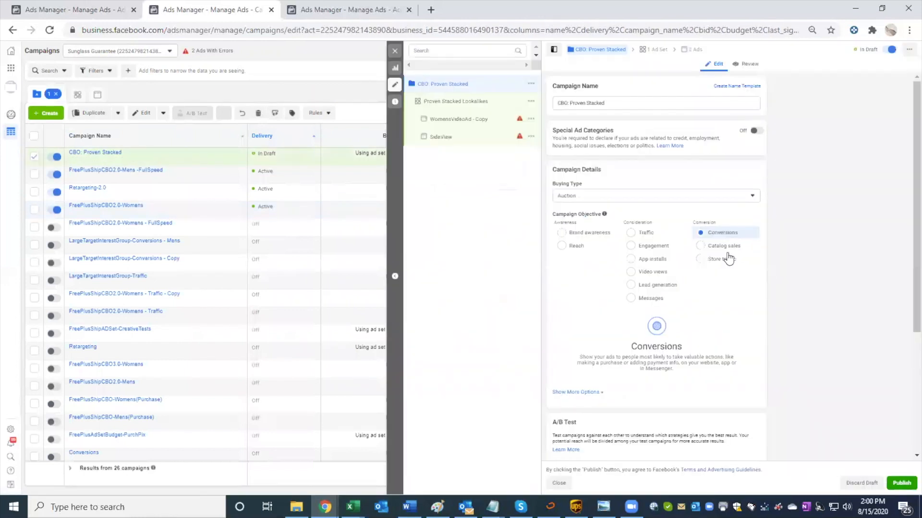
scroll(697, 317, down, 2)
scroll(698, 318, down, 2)
click(749, 354)
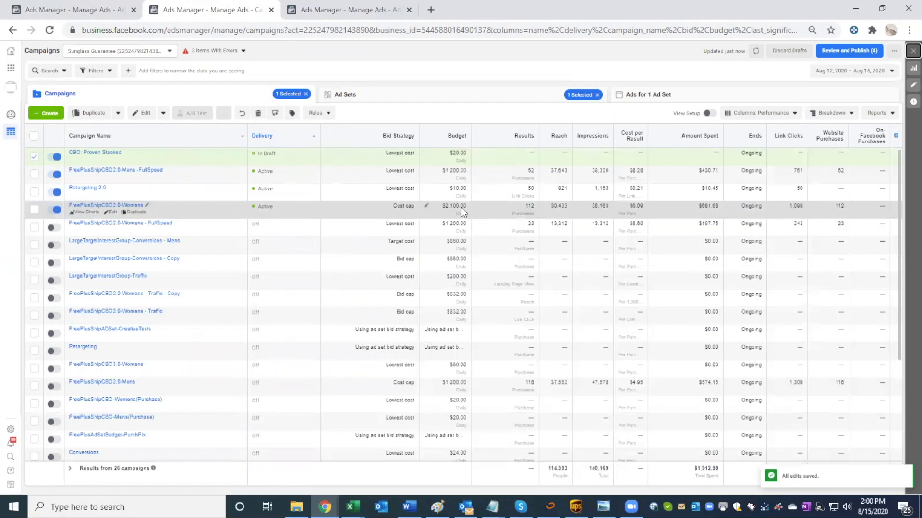
Step: Set the CBO: Proven Stacked campaign's daily budget to $2,100 and show its additional budget options
click(111, 159)
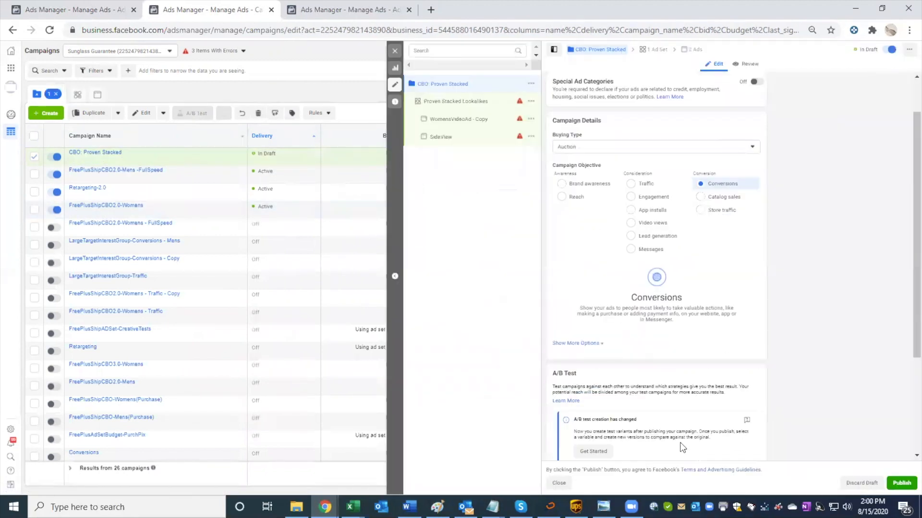
scroll(682, 448, down, 3)
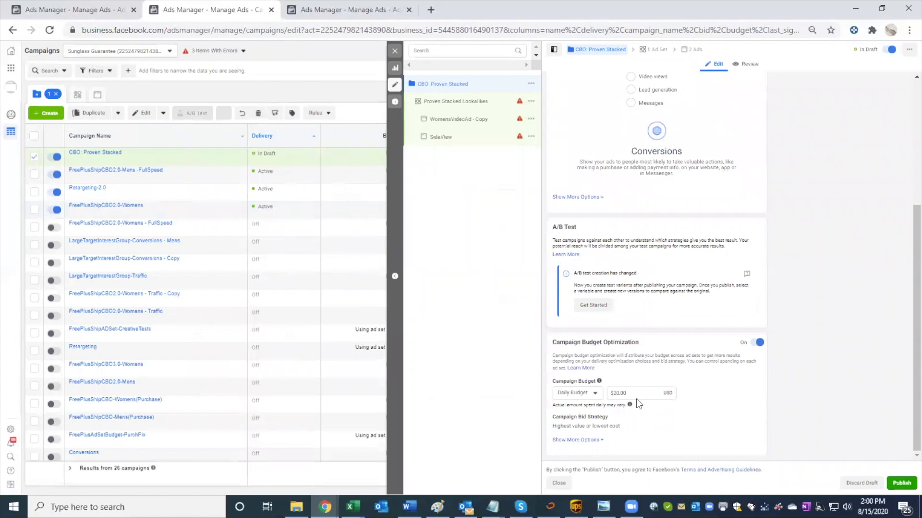
double_click(619, 393)
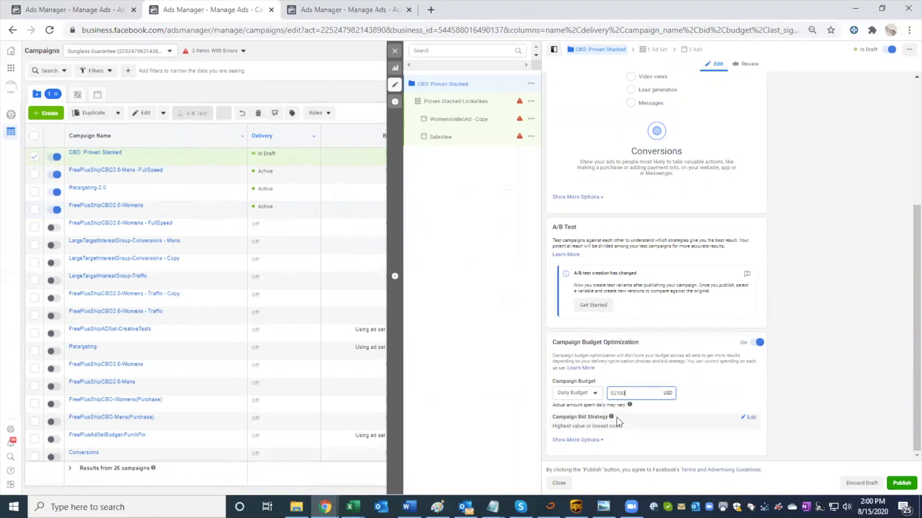
click(628, 381)
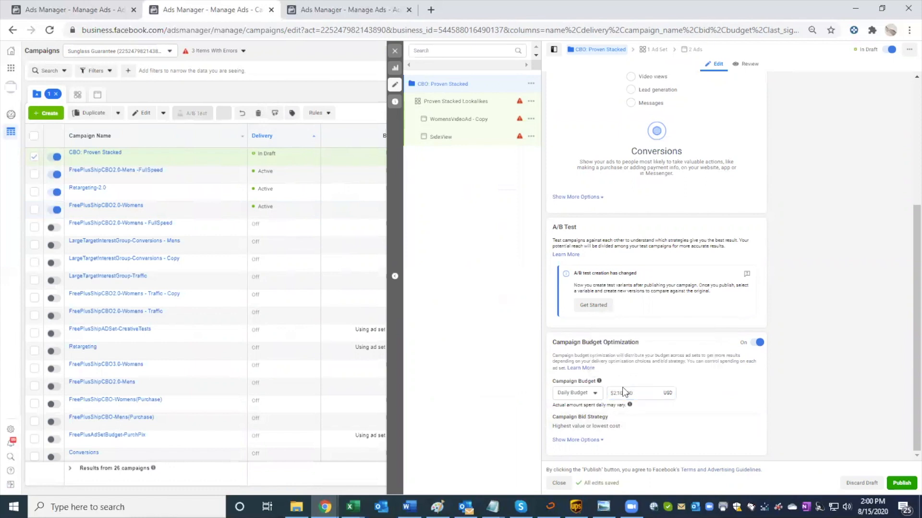
click(579, 440)
scroll(661, 427, down, 1)
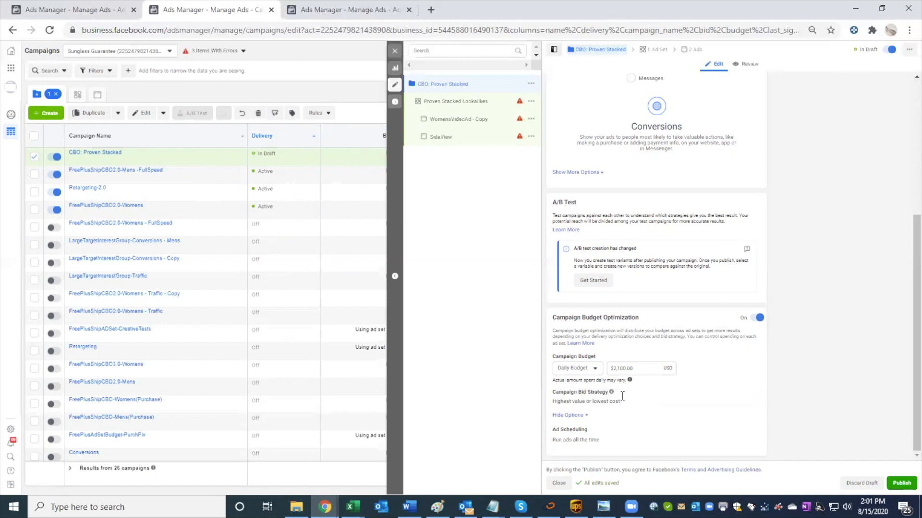
Step: Leave the campaign editor and preview the SideView ad in the Proven Stacked Lookalikes ad set
click(394, 52)
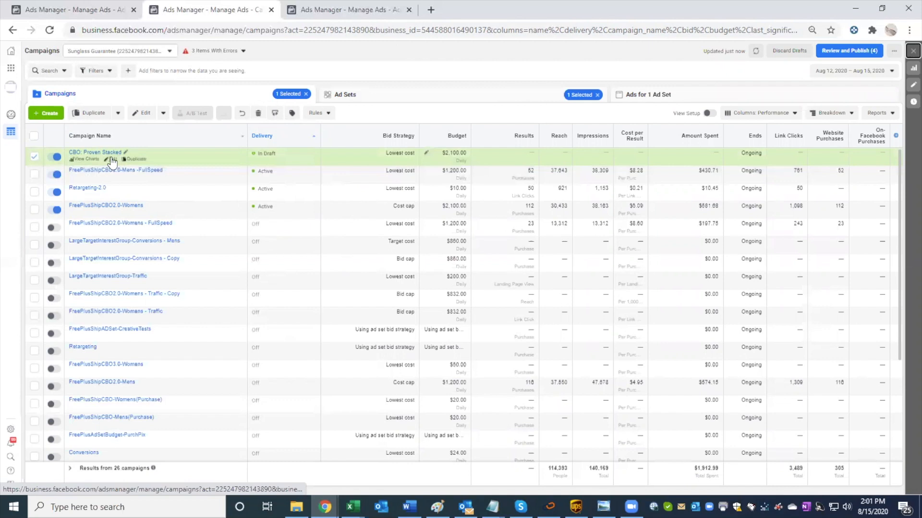
click(455, 94)
click(673, 96)
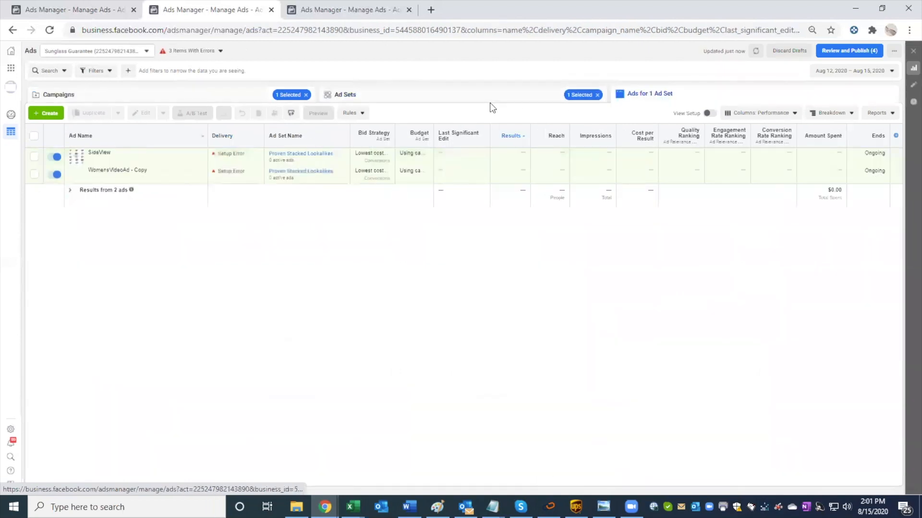
mouse_move(94, 162)
click(94, 161)
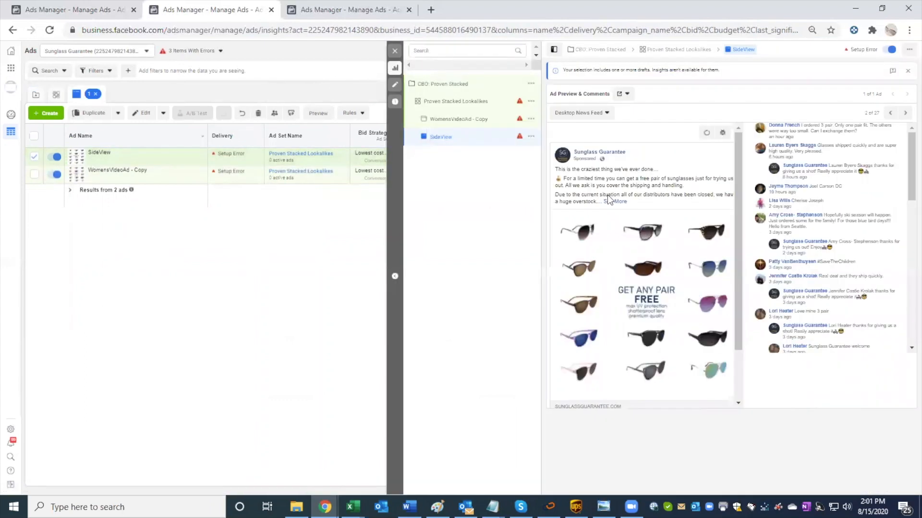
scroll(607, 194, down, 2)
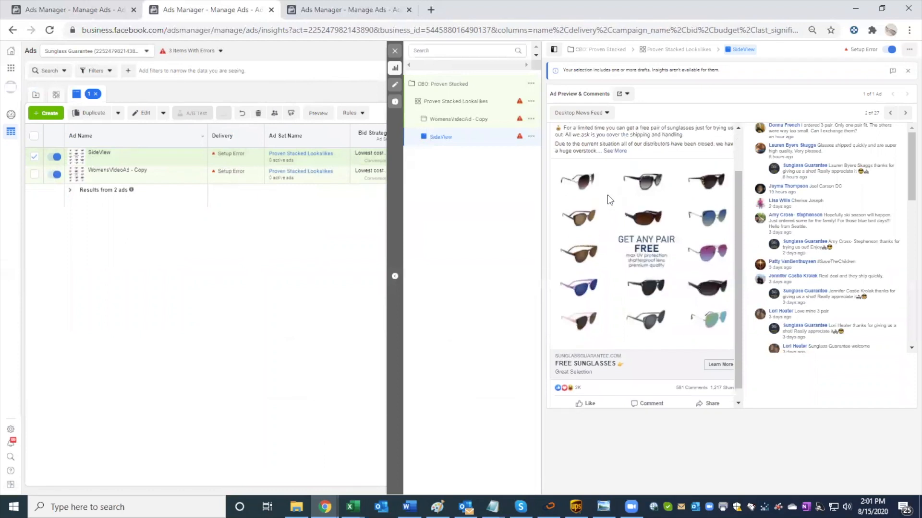
scroll(606, 195, up, 1)
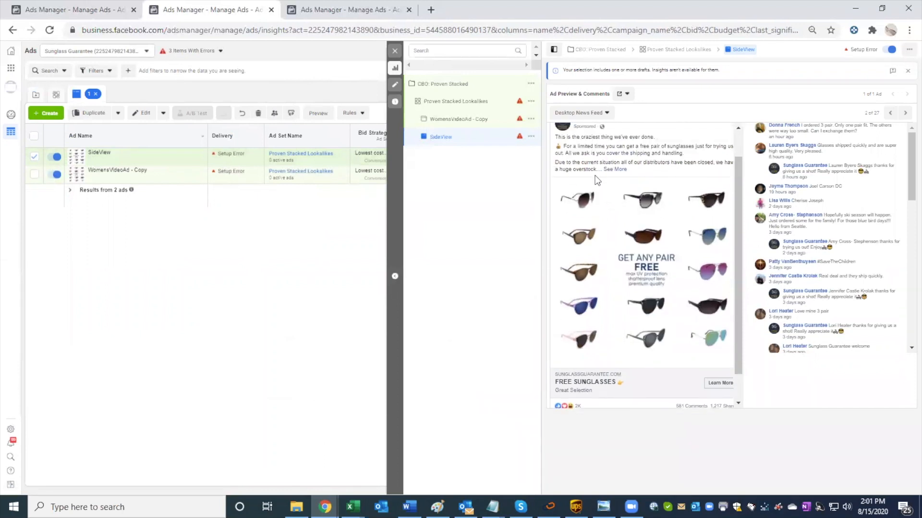
click(395, 50)
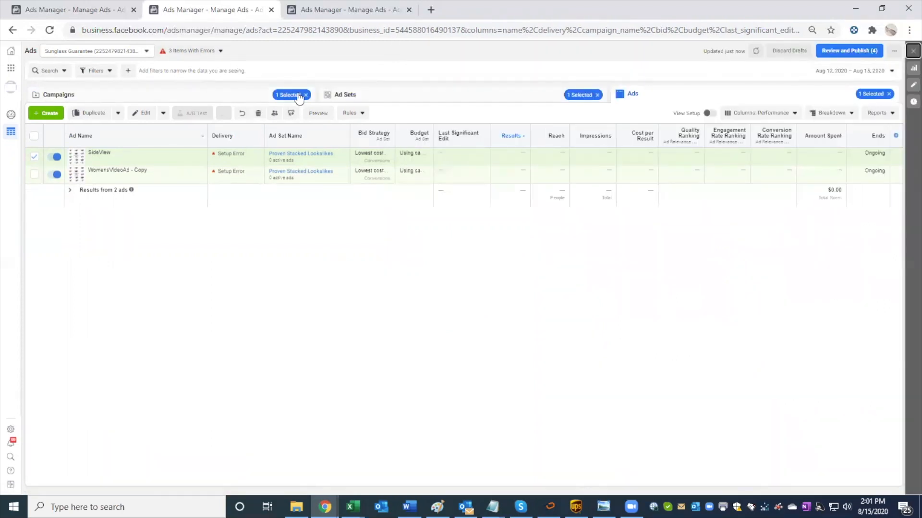
Step: Preview the WomensVideoAd - Copy ad, skimming through its video, ad text and comments, then close the preview
click(93, 178)
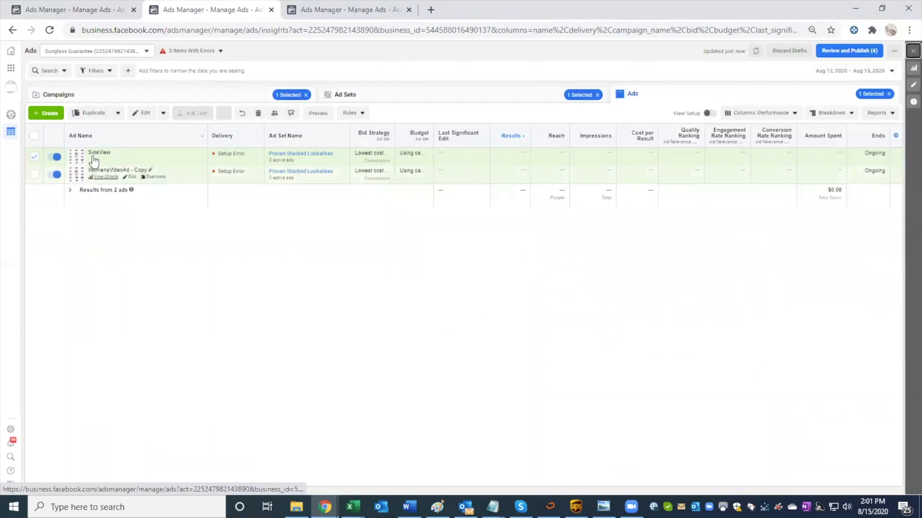
scroll(611, 244, down, 3)
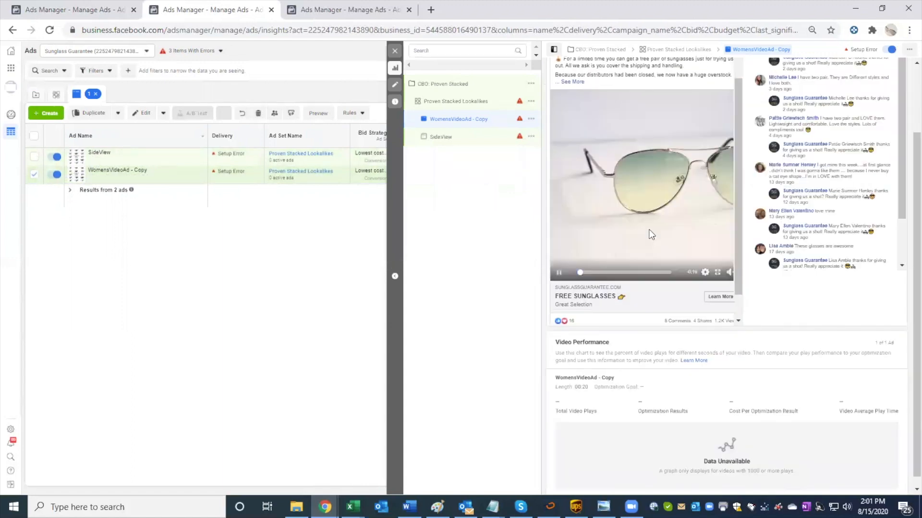
click(608, 263)
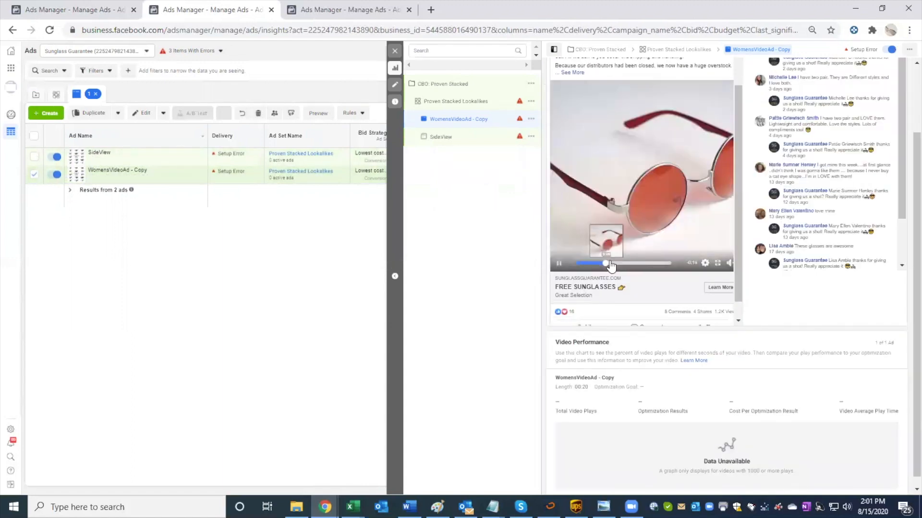
click(639, 263)
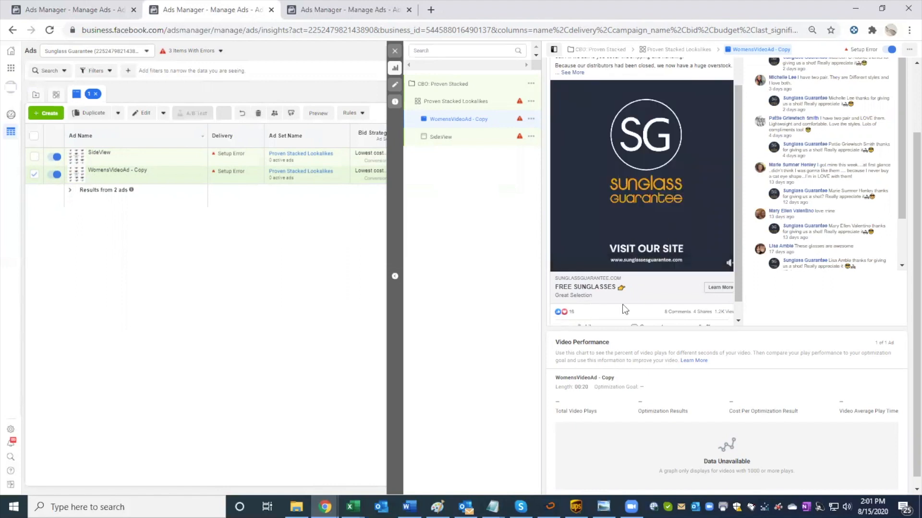
scroll(624, 306, down, 1)
scroll(626, 308, up, 2)
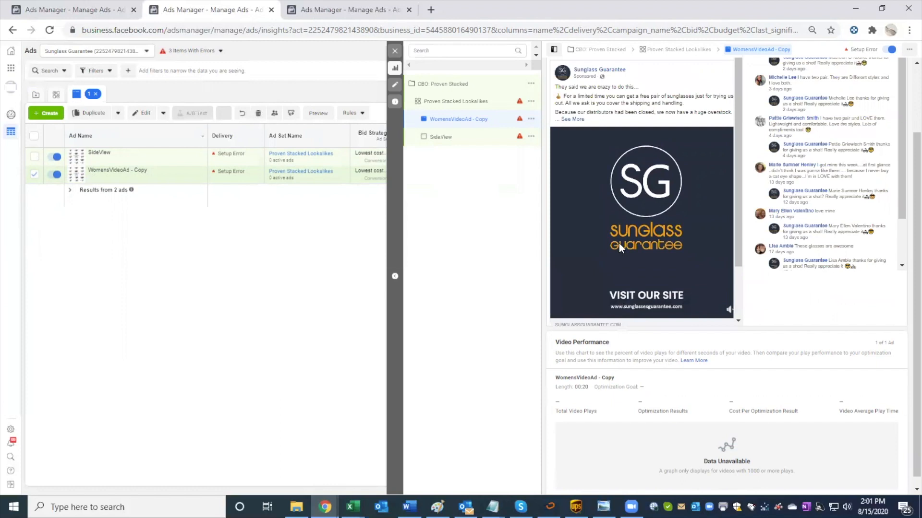
scroll(618, 244, up, 1)
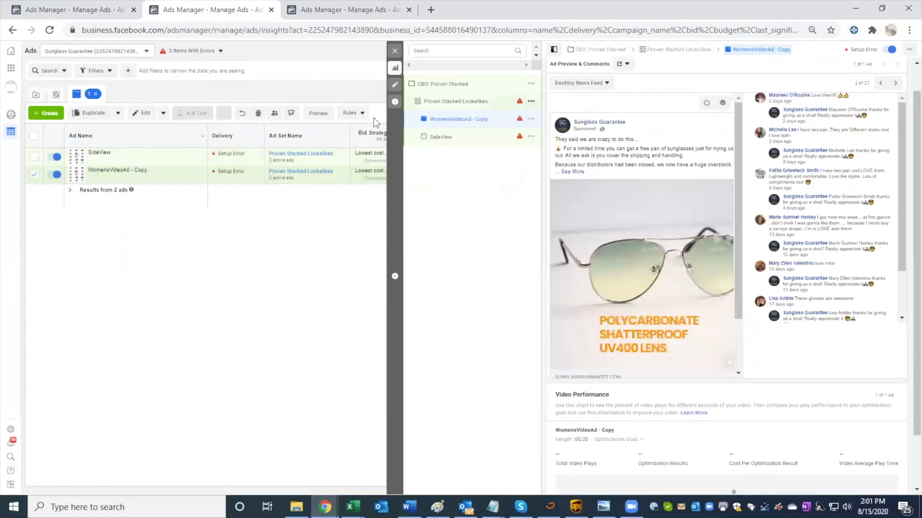
scroll(642, 235, down, 1)
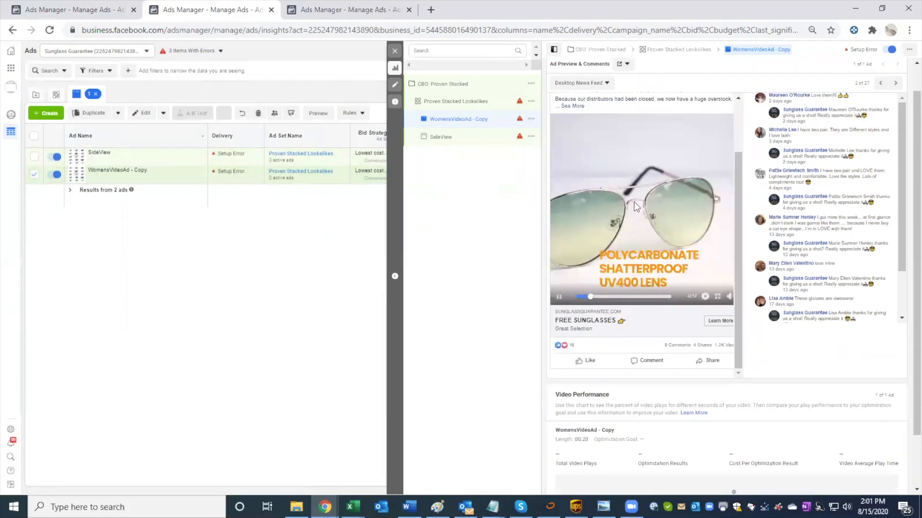
scroll(634, 204, down, 1)
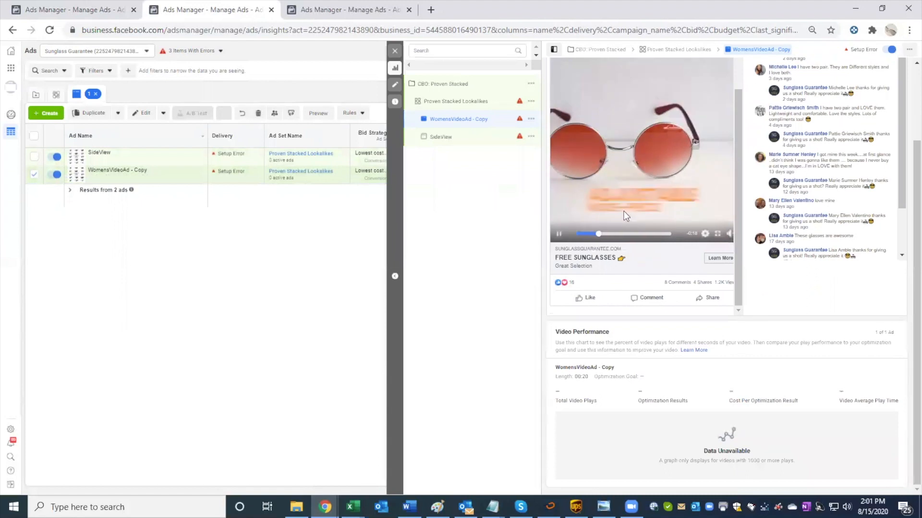
scroll(624, 211, up, 1)
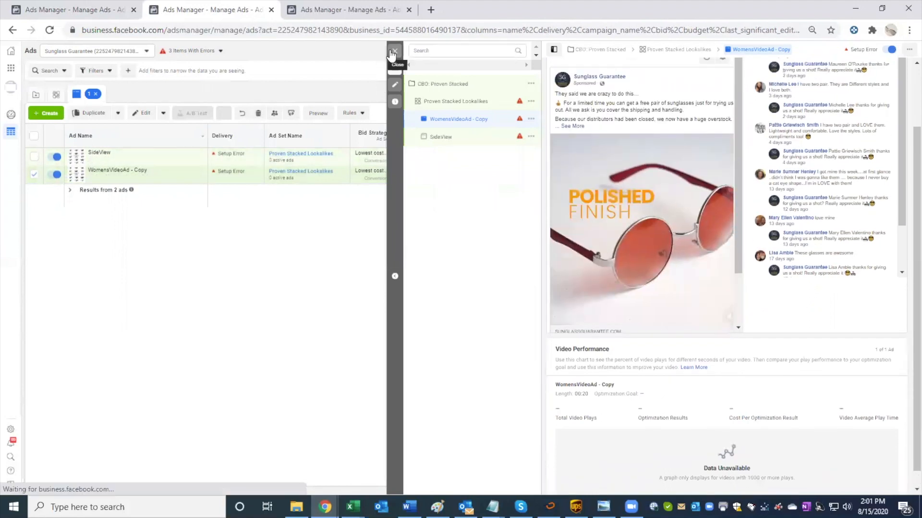
click(395, 50)
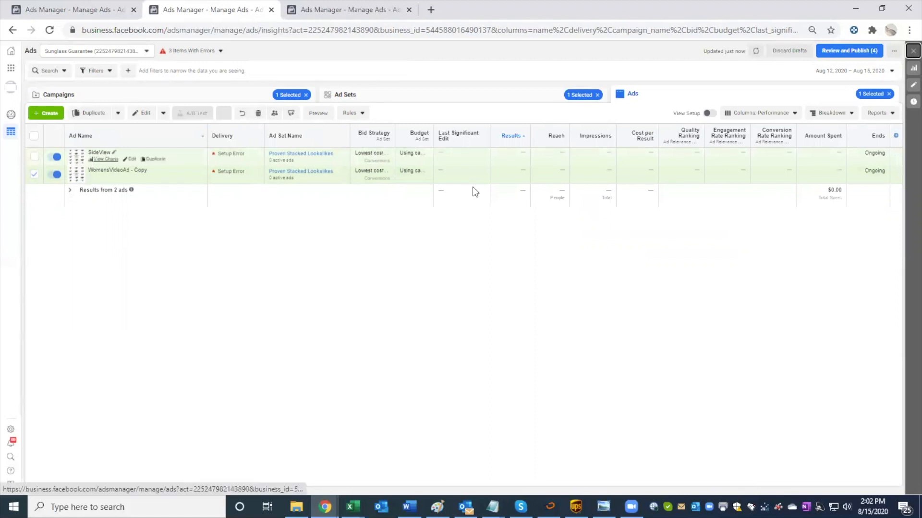
Step: Review the SideView ad's image, reactions and comments once more and return to the campaign list
scroll(635, 201, down, 2)
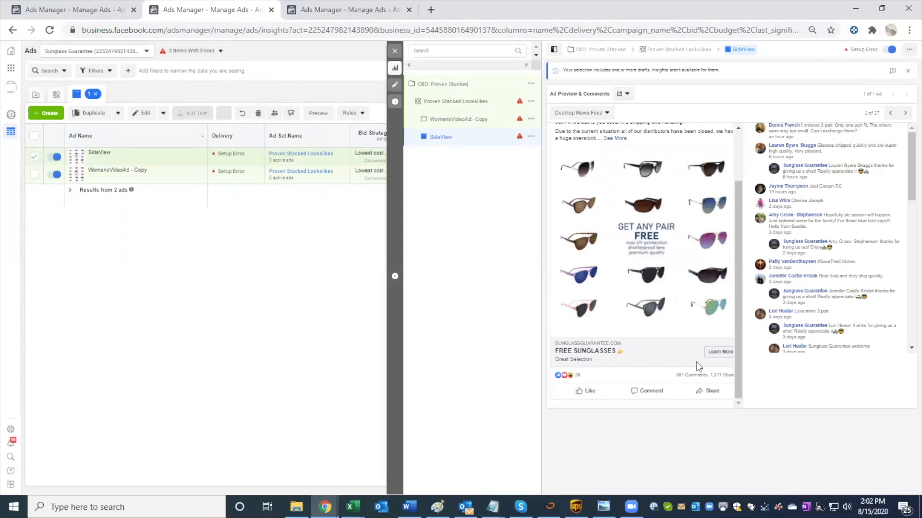
scroll(696, 362, up, 2)
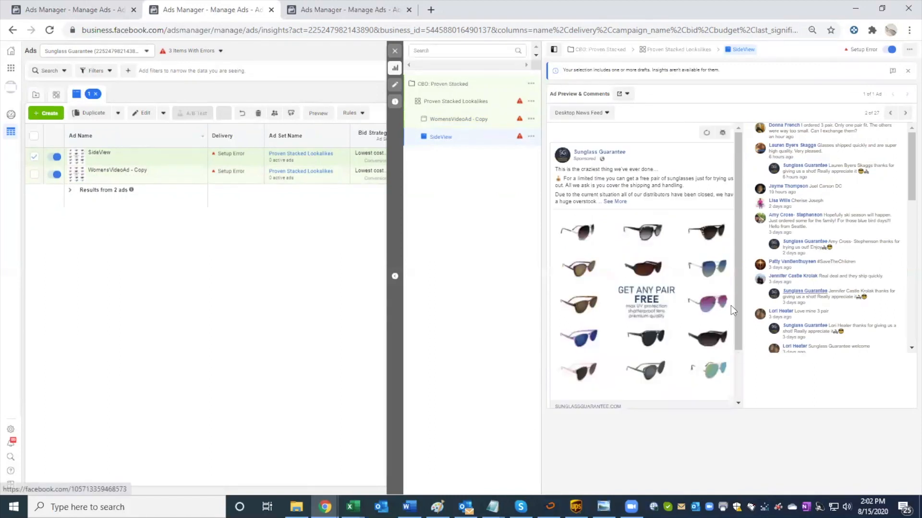
drag(735, 296, 736, 366)
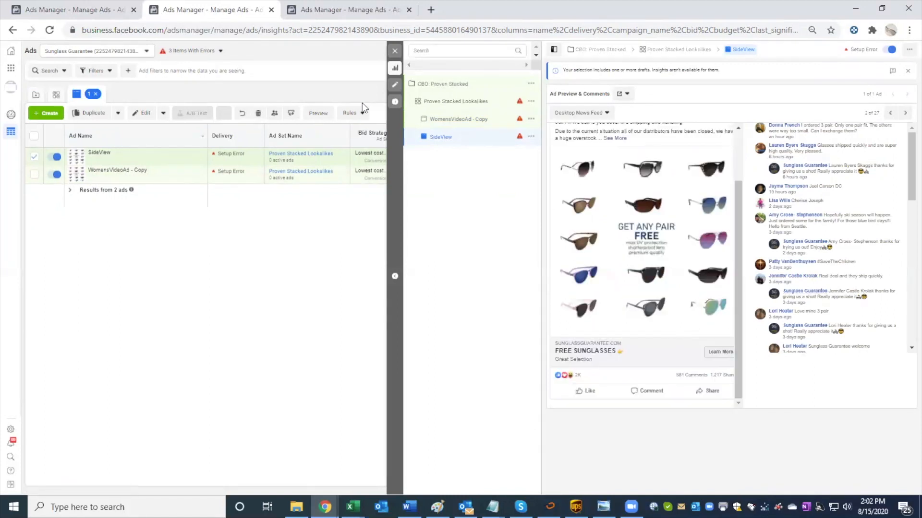
click(395, 50)
click(393, 101)
click(209, 94)
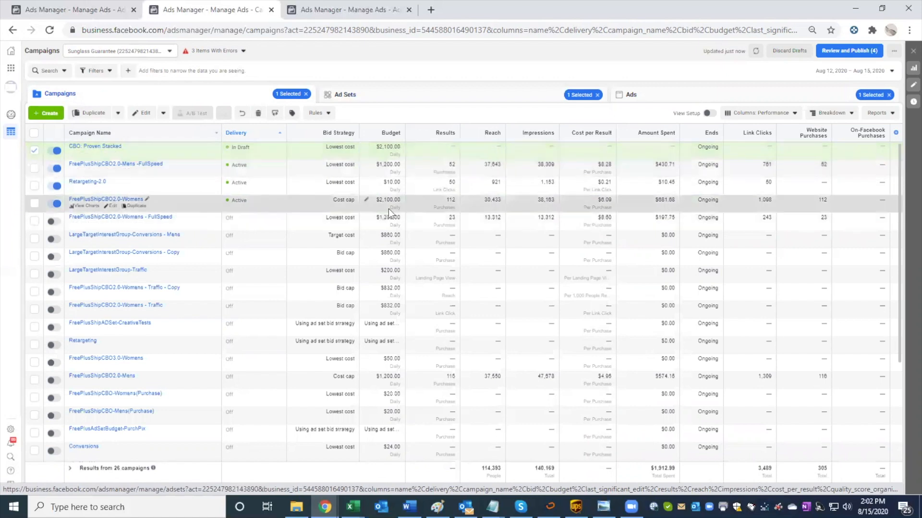
Step: Publish the draft campaign, ad set and ads with the option to try publishing items with errors turned on
click(427, 204)
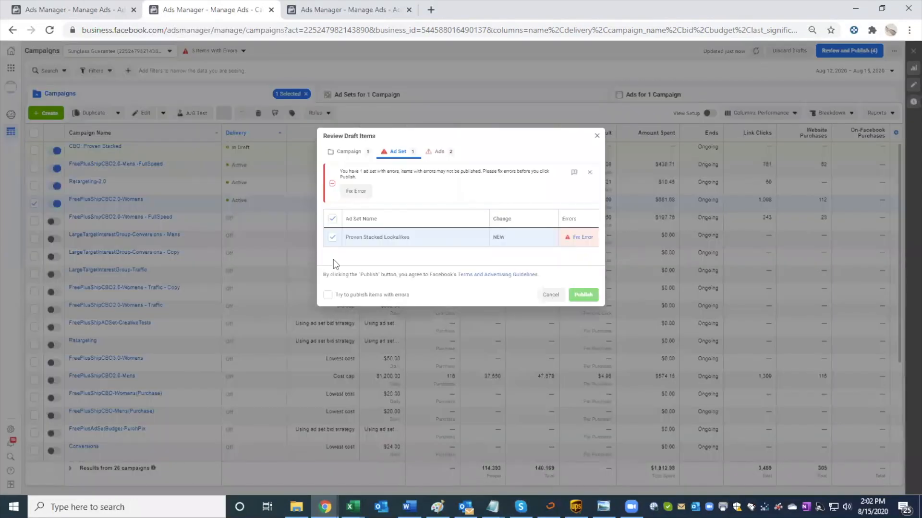
click(344, 294)
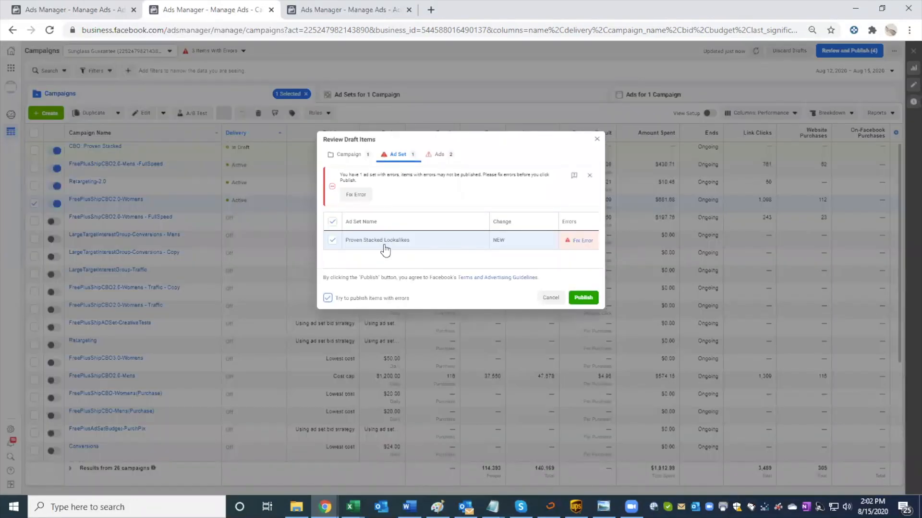
click(583, 298)
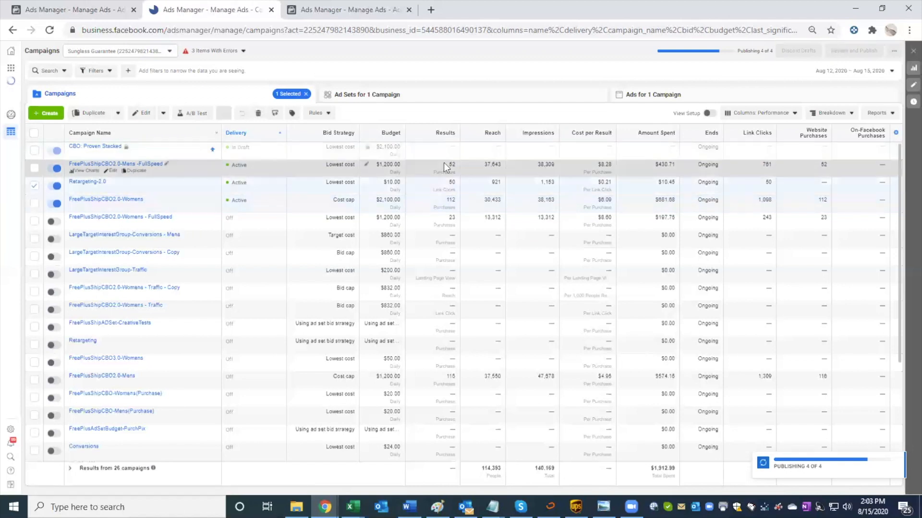
click(29, 189)
click(29, 189)
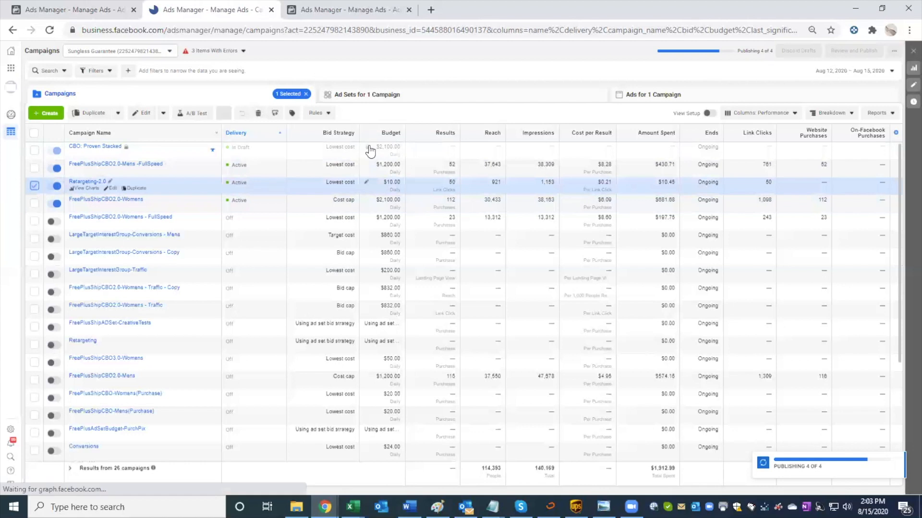
click(462, 152)
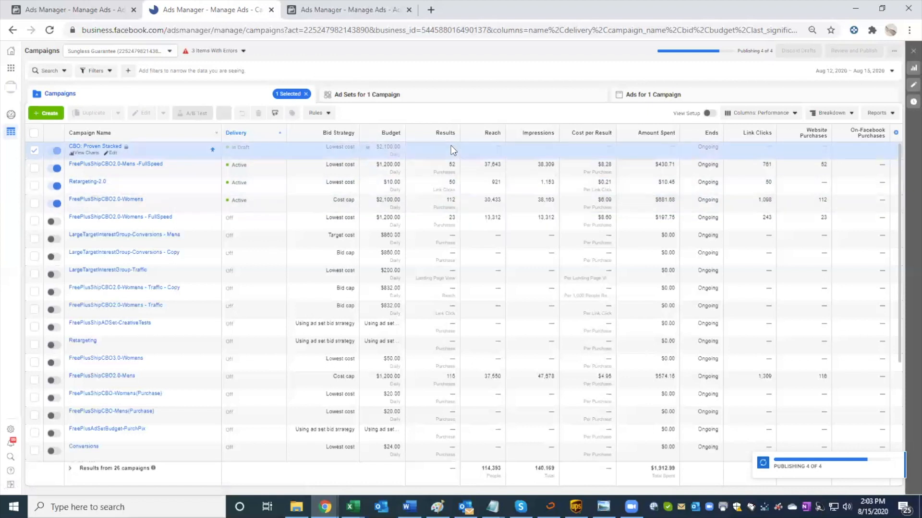
click(451, 200)
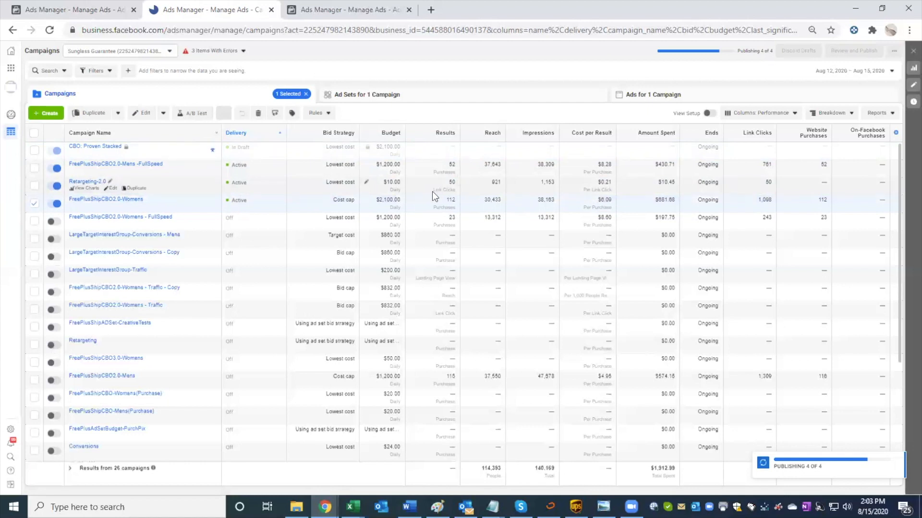
Step: Open the Proven Stacked Lookalikes ad set under CBO: Proven Stacked and examine its cost control and additional delivery options
click(105, 156)
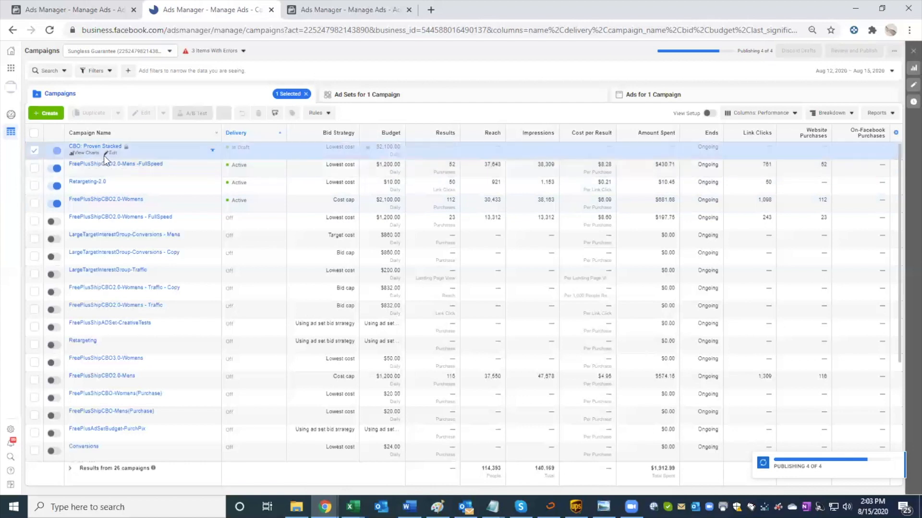
click(411, 87)
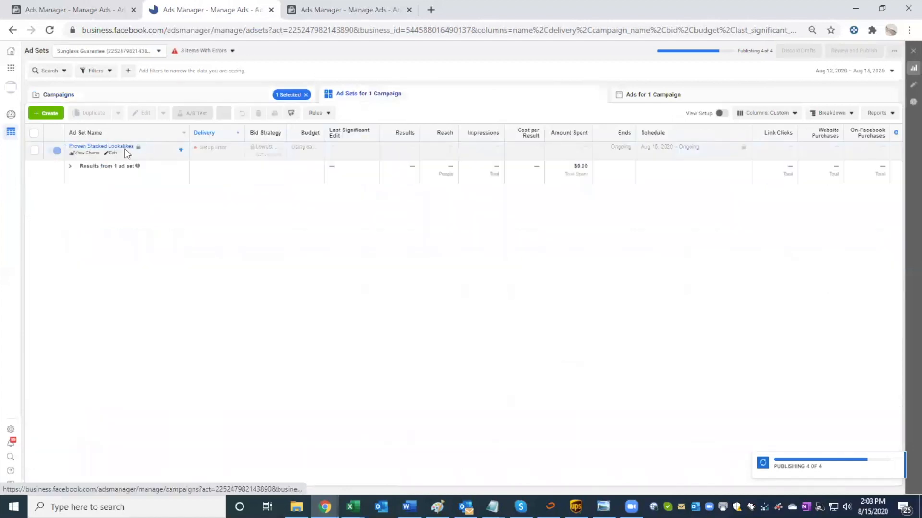
click(110, 154)
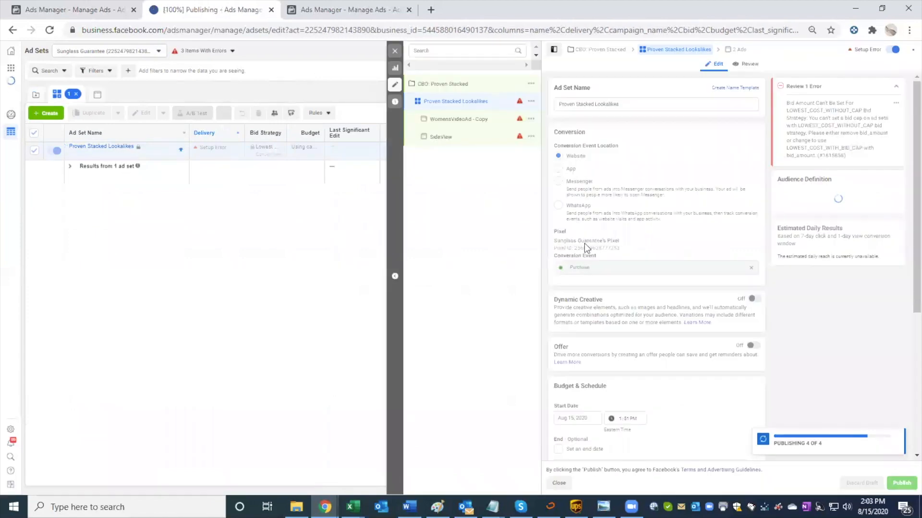
scroll(583, 244, down, 10)
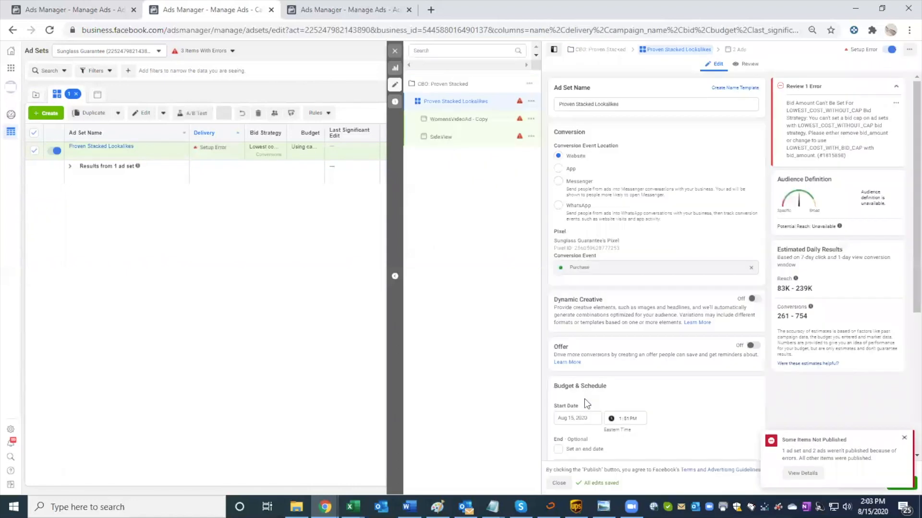
scroll(593, 398, down, 10)
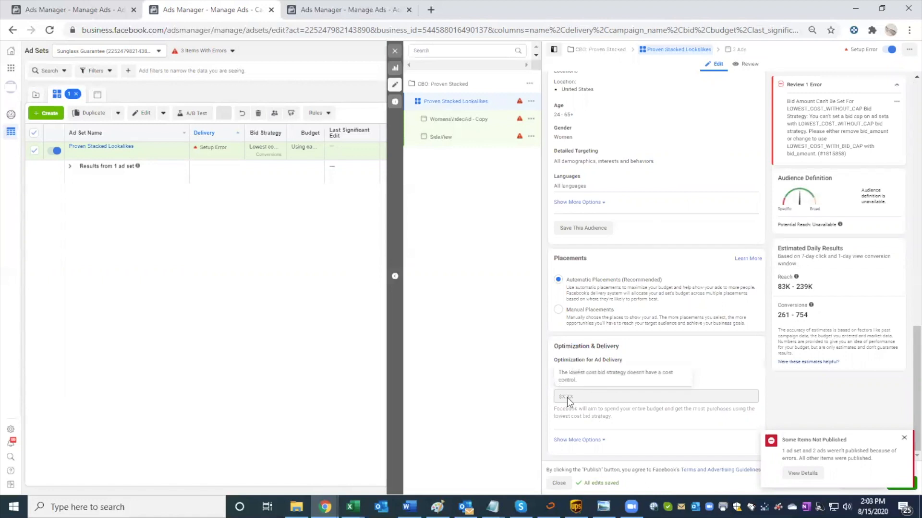
click(579, 440)
scroll(596, 410, down, 1)
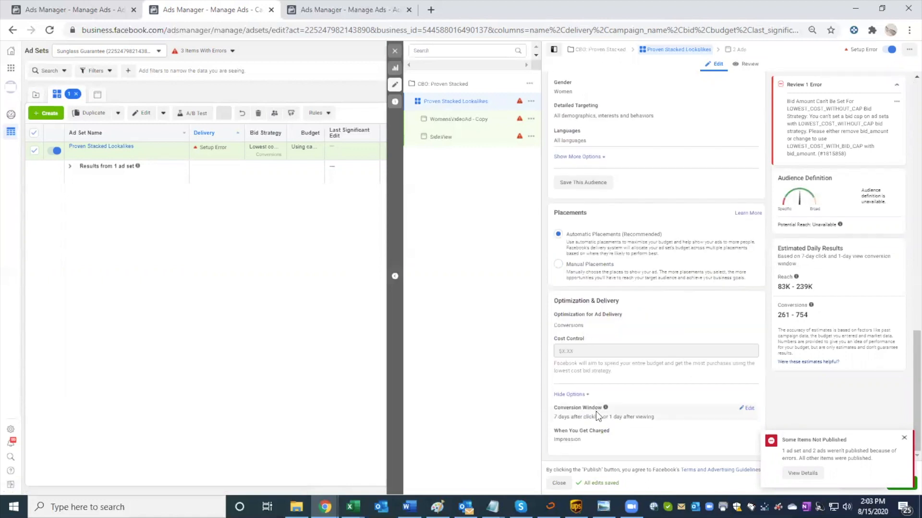
click(394, 51)
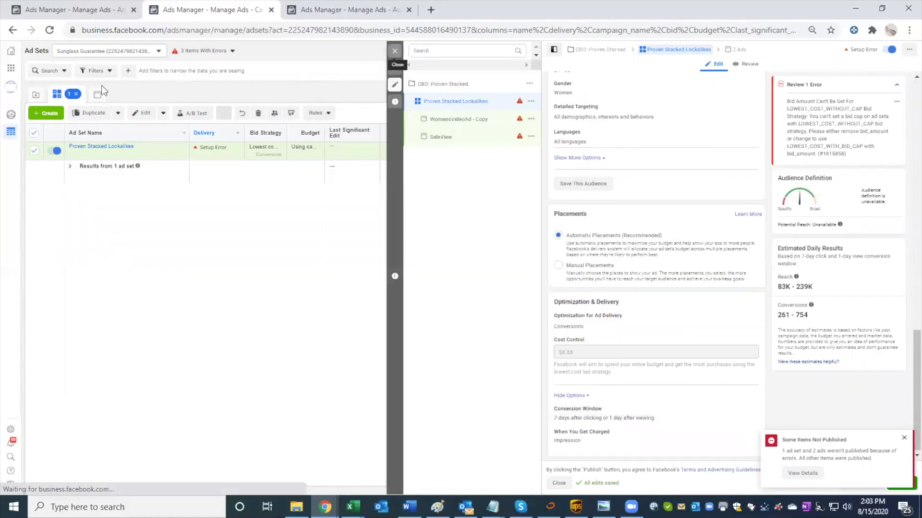
Step: Return to the campaign list and view the ad sets of the FreePlusShipCBO2.0-Womens campaign
click(60, 93)
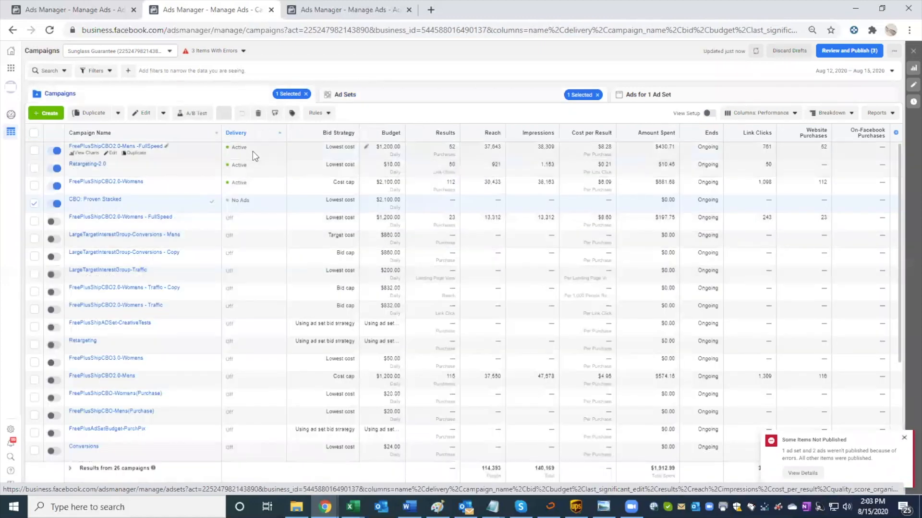
click(847, 72)
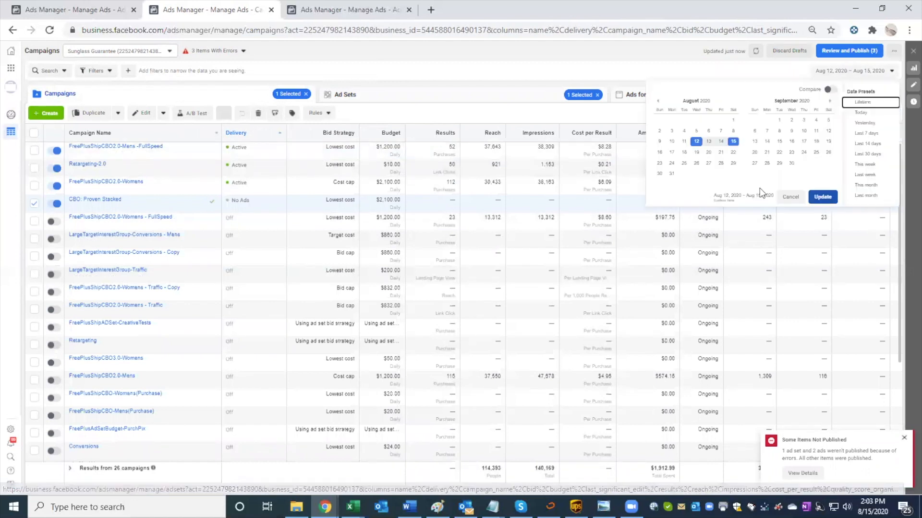
click(351, 184)
click(397, 94)
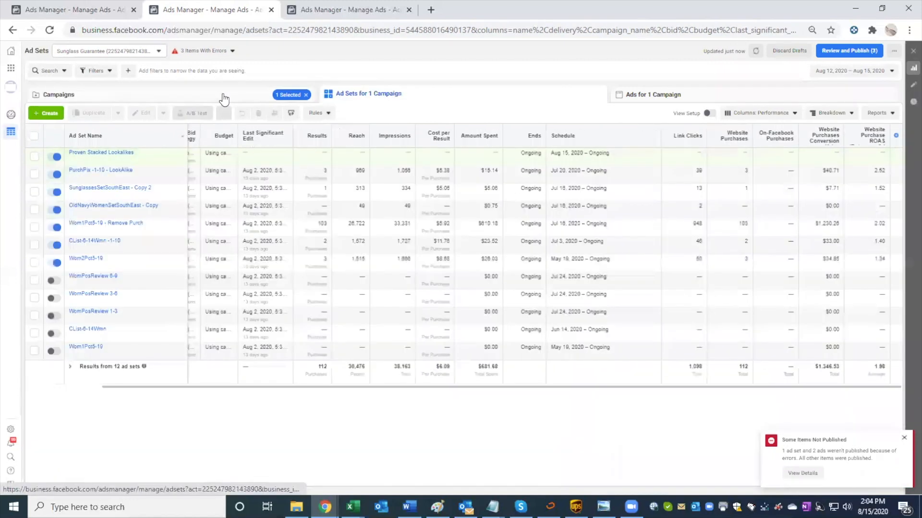
click(347, 174)
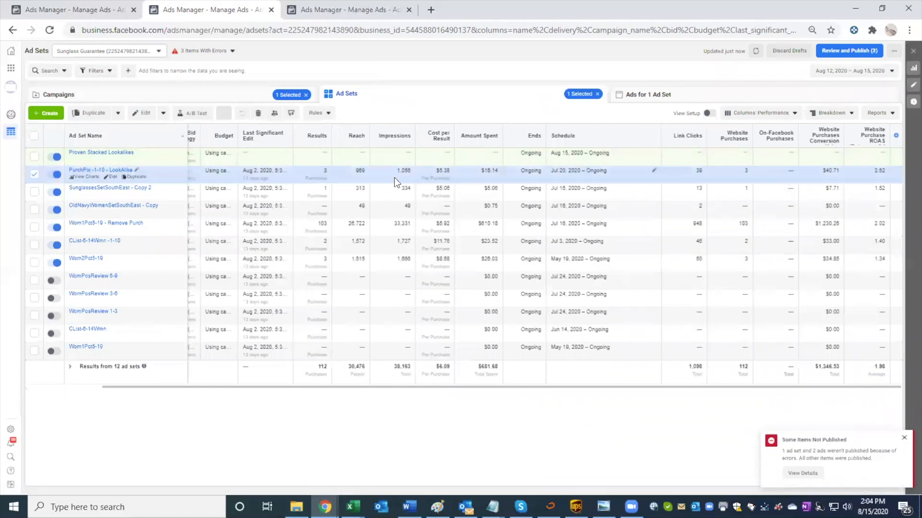
Step: Open the Proven Stacked Lookalikes ad set for editing, dismiss the publishing notice, and inspect its cost control and conversion window under the additional delivery options
click(391, 156)
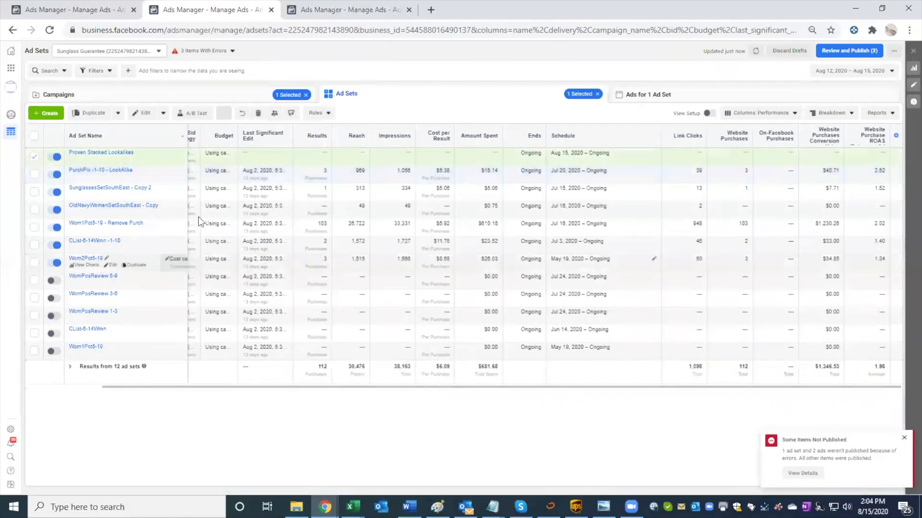
click(105, 160)
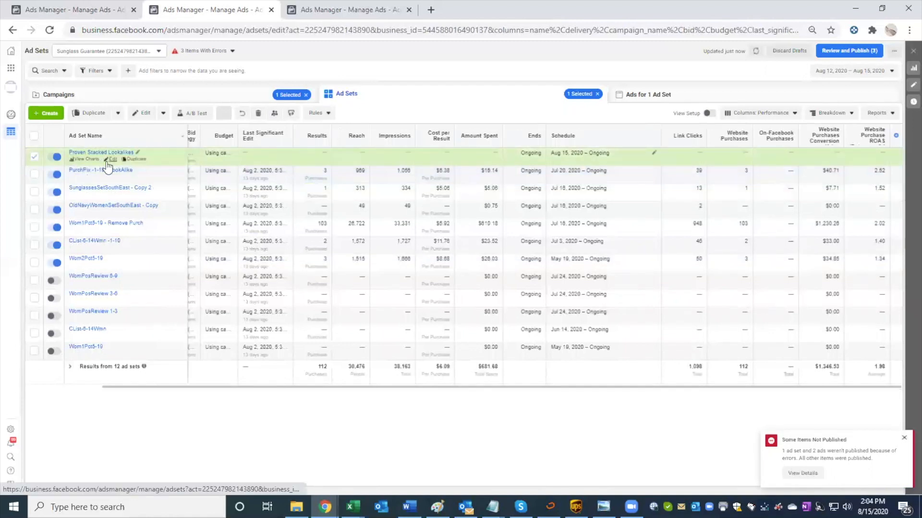
scroll(615, 413, down, 5)
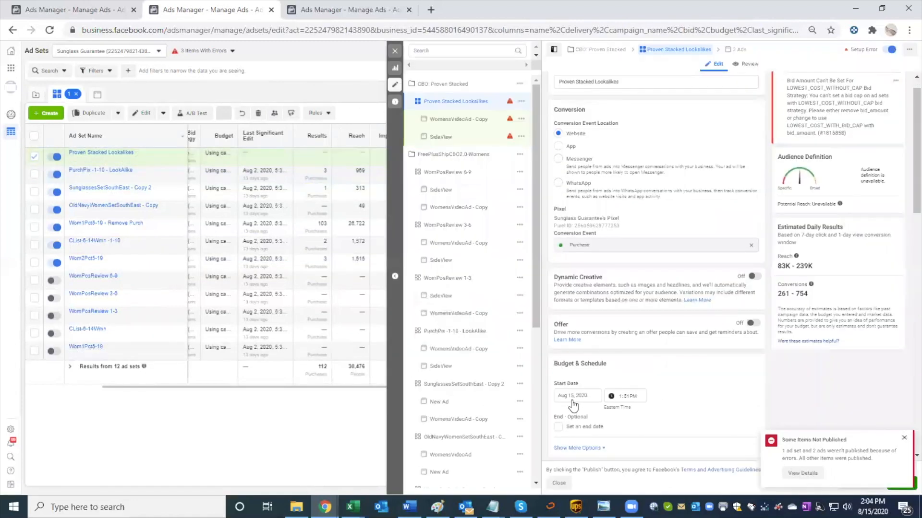
click(904, 438)
scroll(675, 374, down, 7)
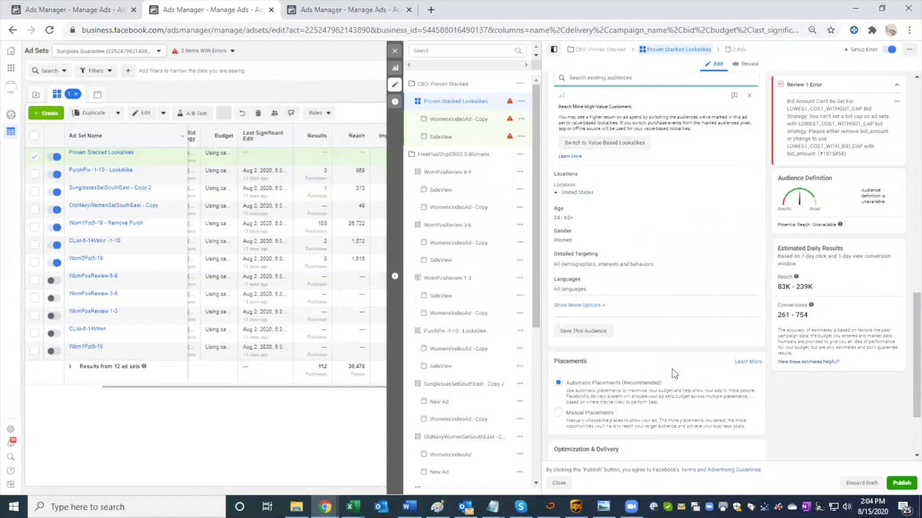
scroll(675, 373, down, 3)
click(747, 360)
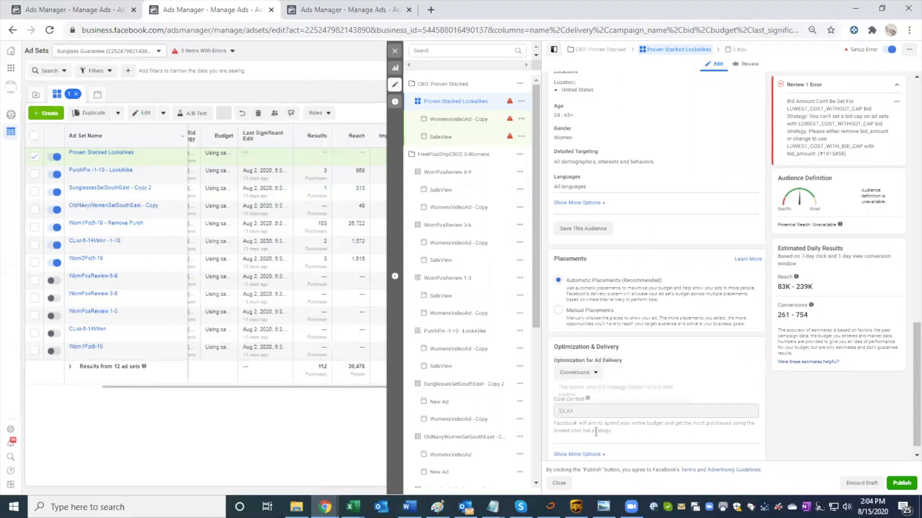
click(595, 454)
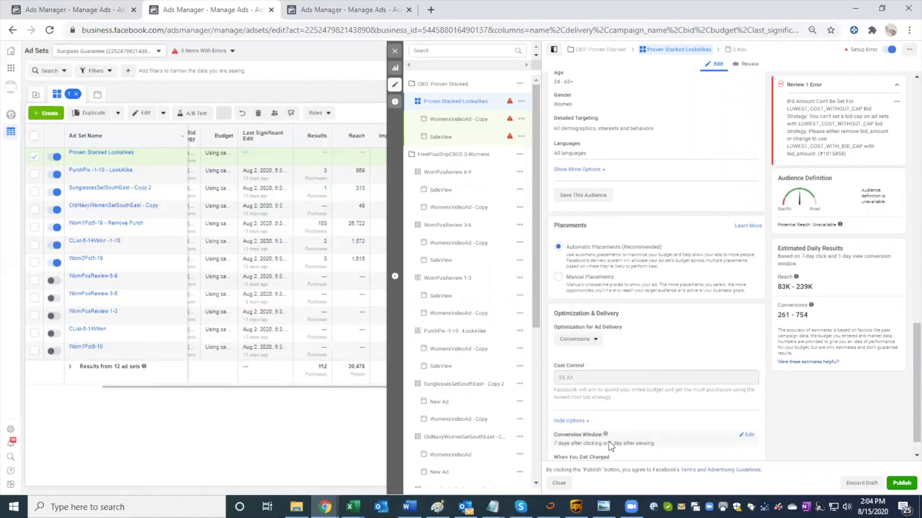
scroll(624, 422, down, 2)
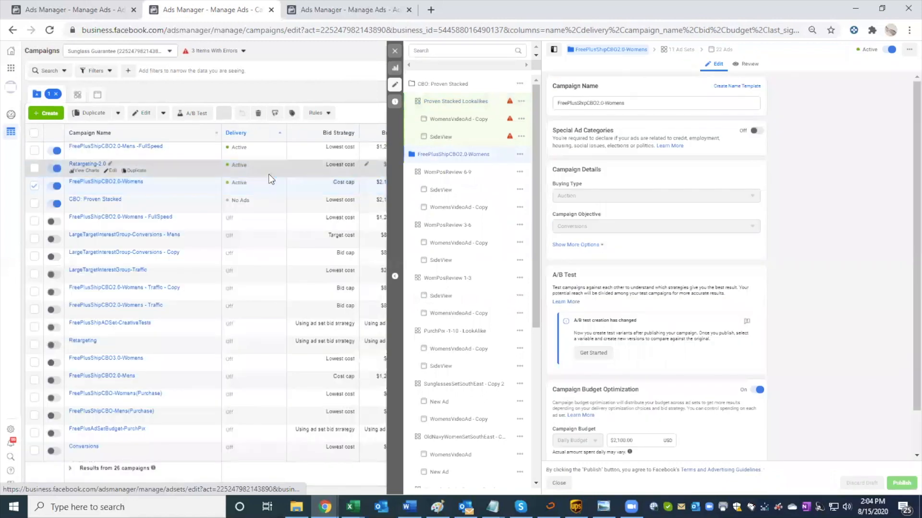
Step: Inspect the CBO: Proven Stacked campaign's budget optimization, bid strategy and ad scheduling settings
scroll(647, 385, down, 1)
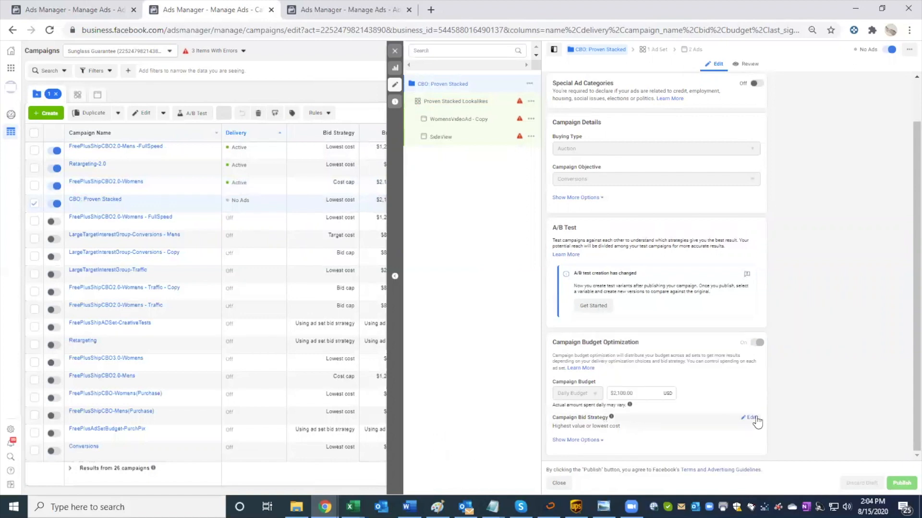
click(751, 418)
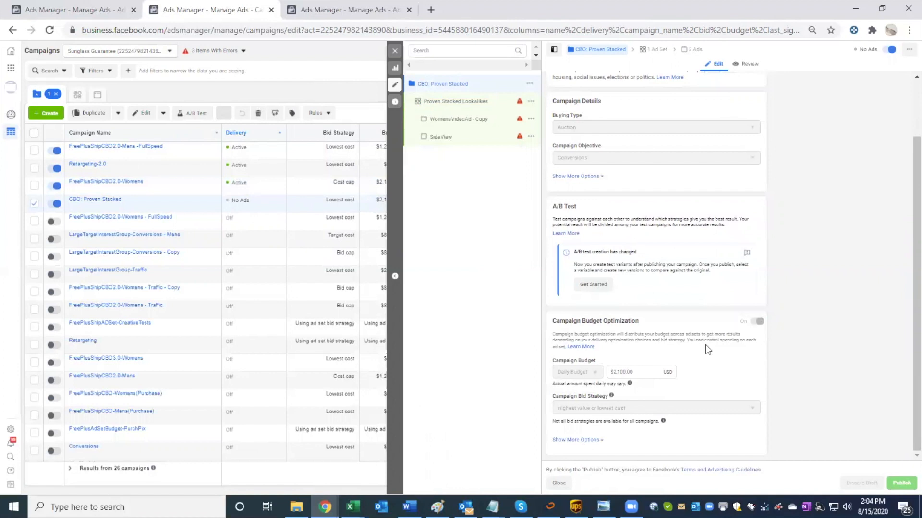
click(586, 440)
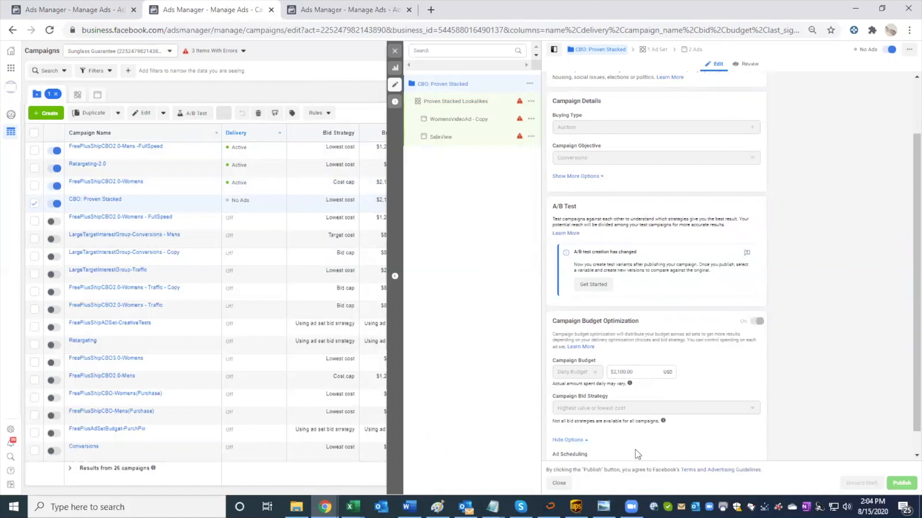
scroll(635, 449, down, 1)
mouse_move(752, 298)
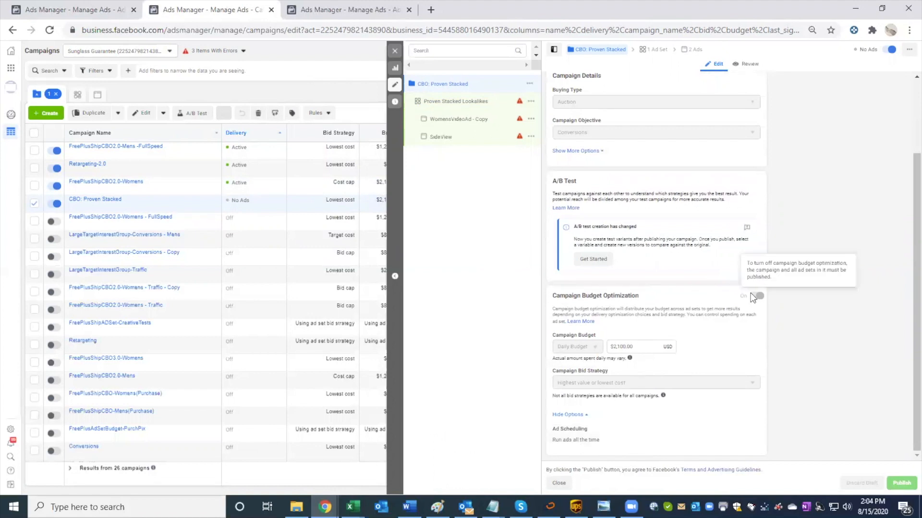
Step: Close the campaign editor and publish the remaining draft ad set and ads with the option to try publishing items with errors turned on
click(395, 51)
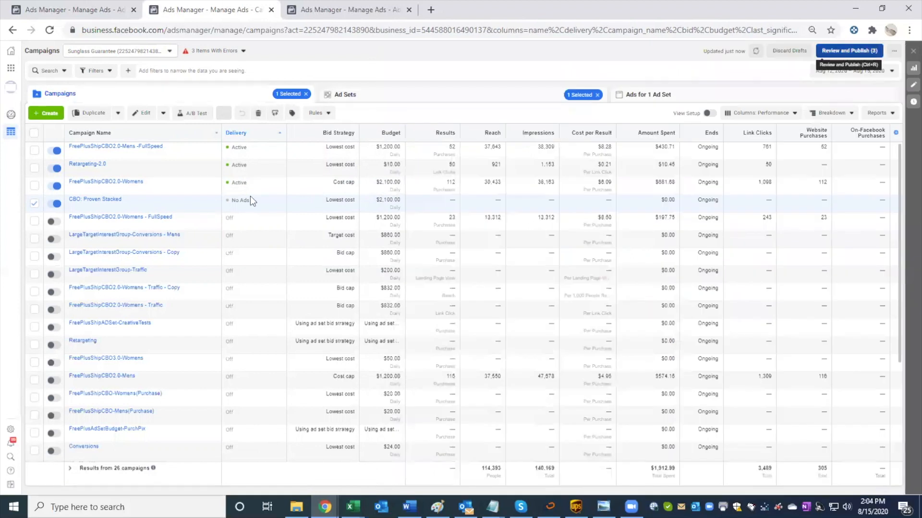
key(ctrl+r)
click(379, 298)
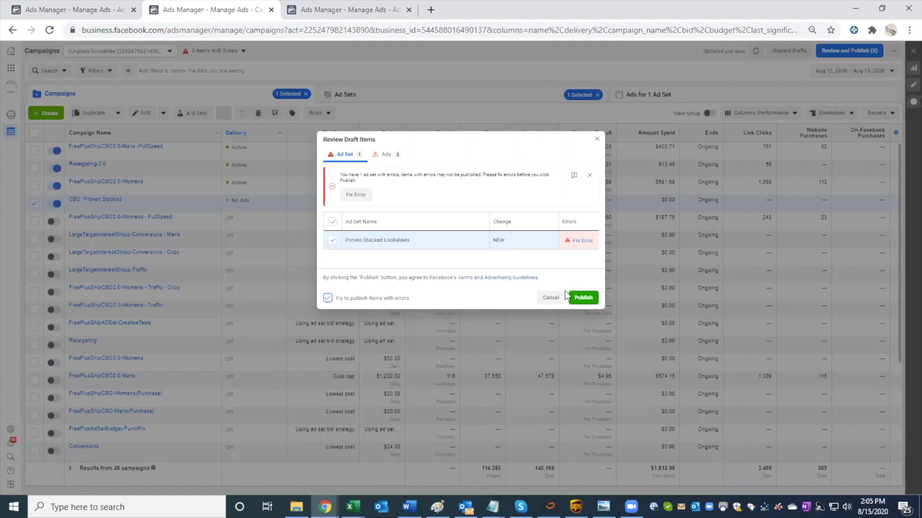
click(583, 297)
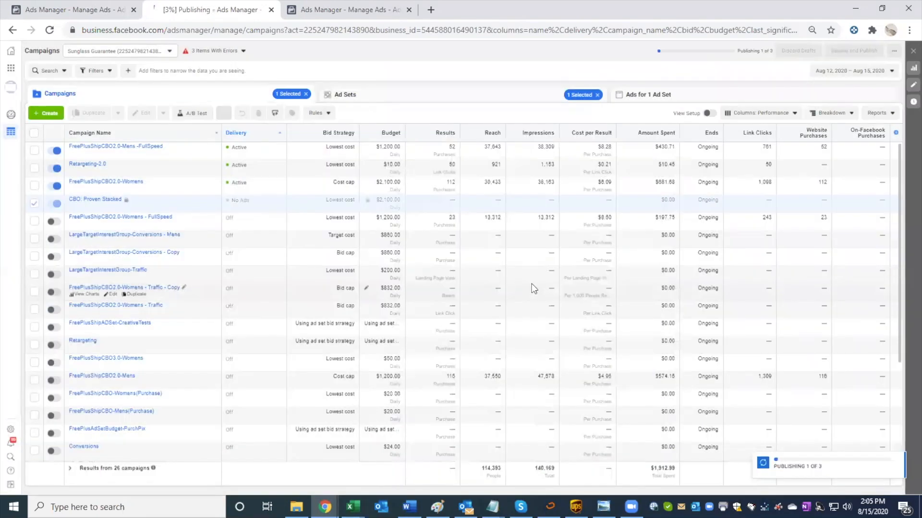
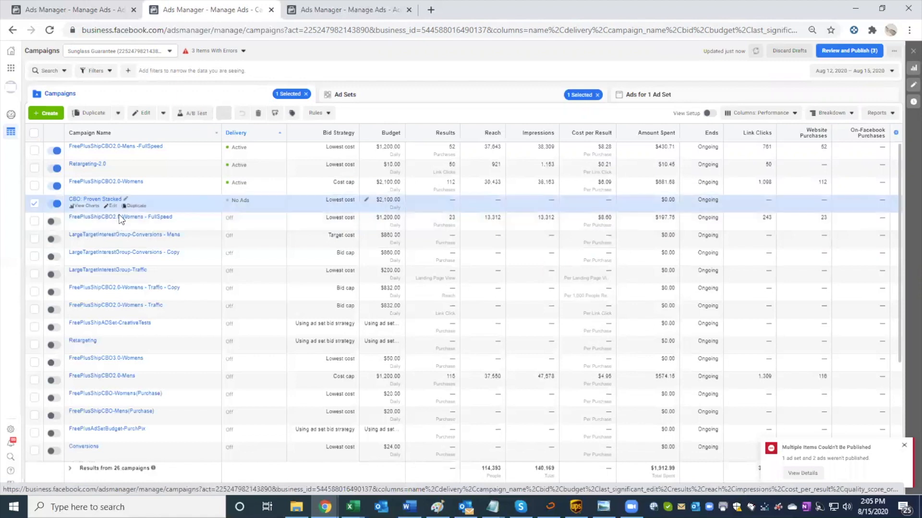
Step: Open the Proven Stacked Lookalikes ad set for editing and review its bid error, schedule and included and excluded audiences
click(469, 92)
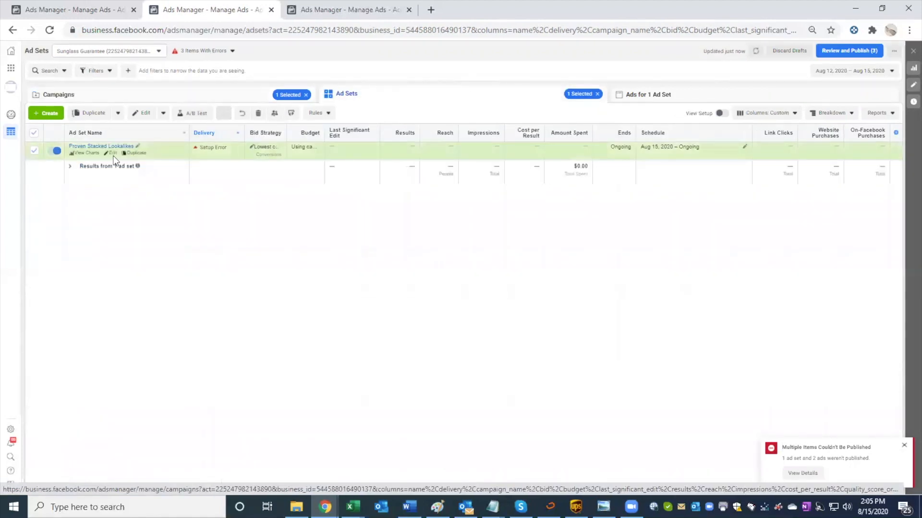
click(112, 154)
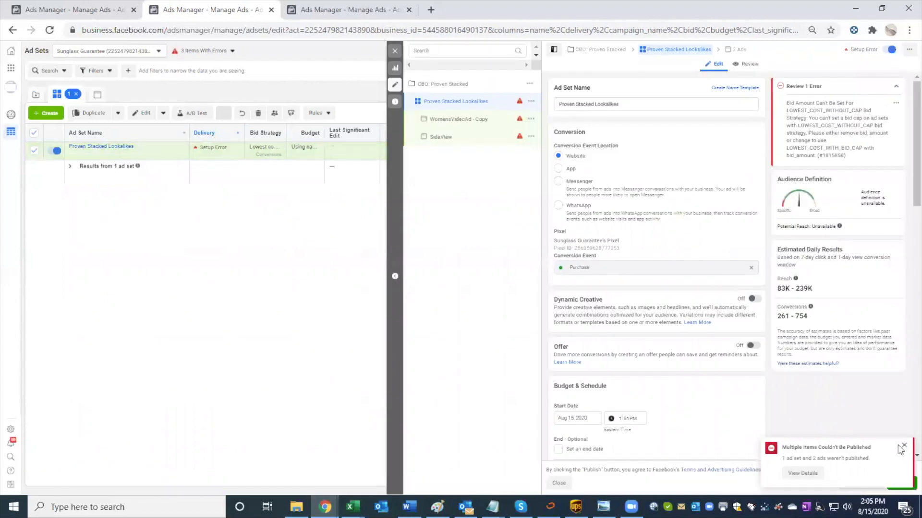
scroll(675, 378, down, 2)
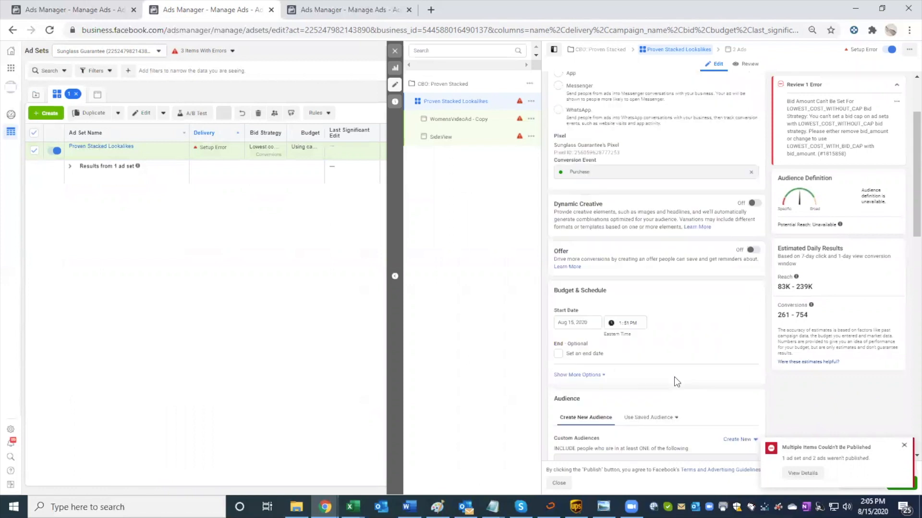
scroll(674, 377, down, 3)
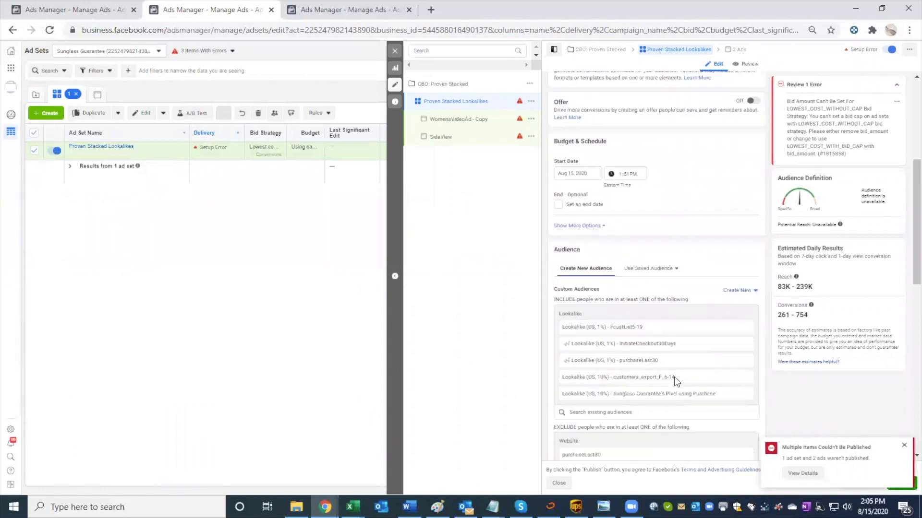
scroll(674, 376, down, 3)
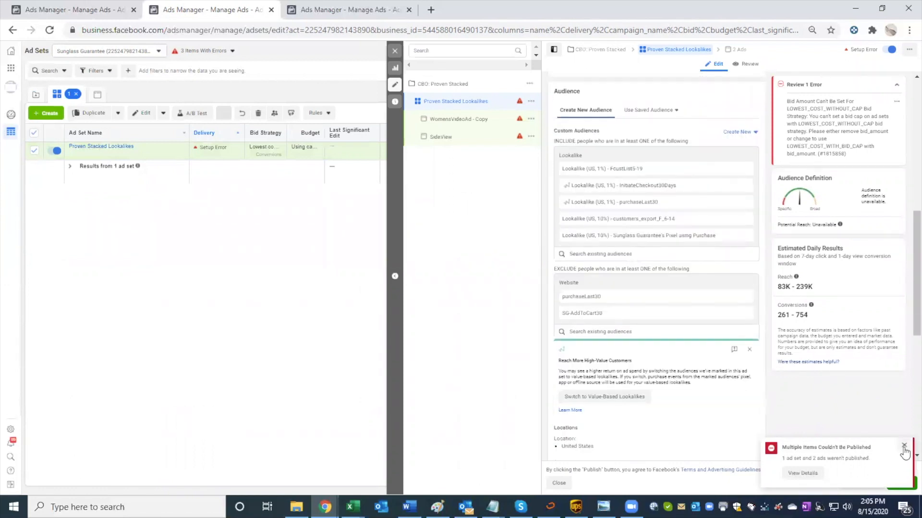
Step: Dismiss the publishing notice and discard the Proven Stacked Lookalikes ad set draft
click(904, 447)
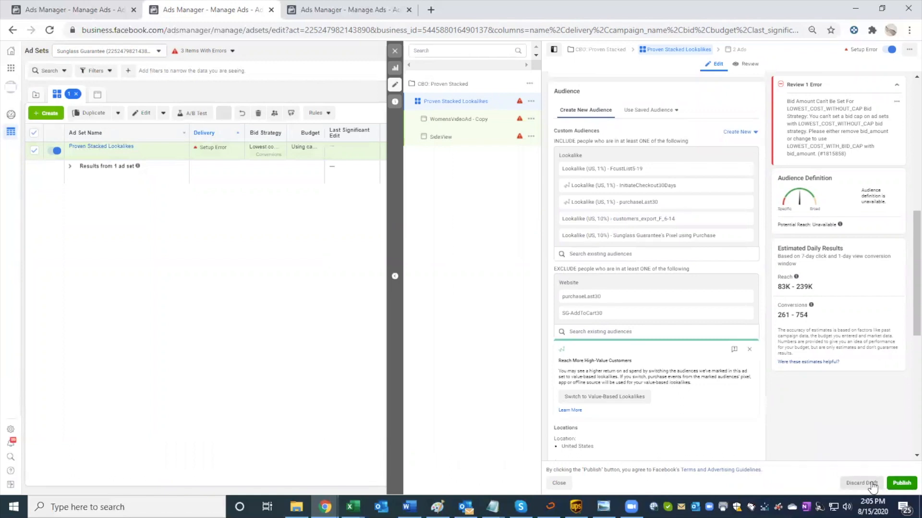
scroll(872, 487, down, 7)
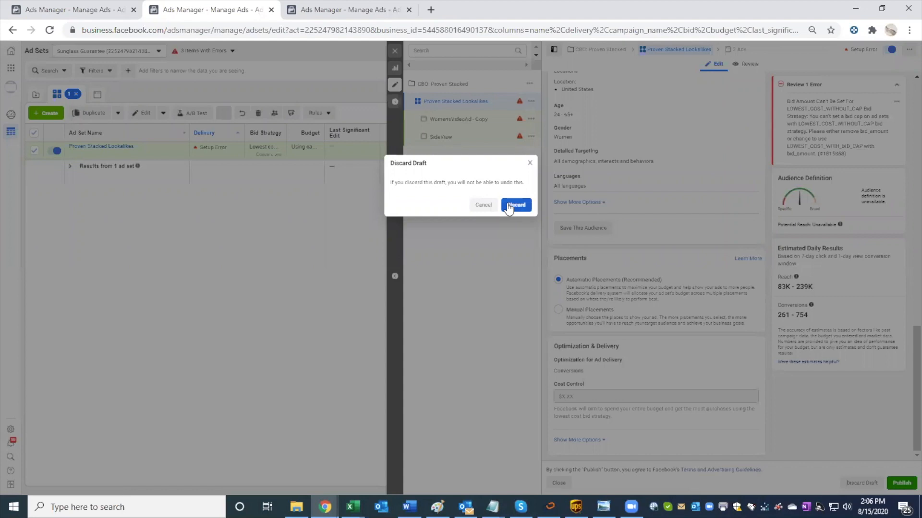
click(509, 206)
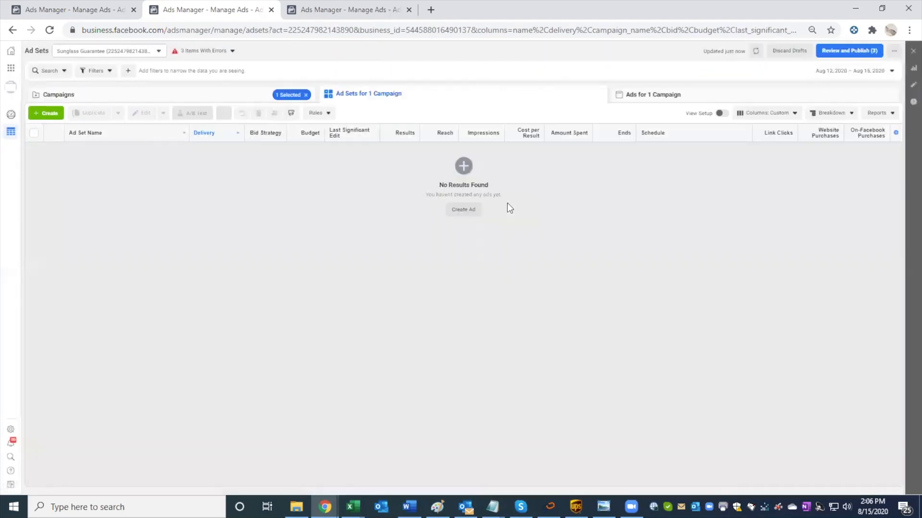
drag(208, 72, 205, 90)
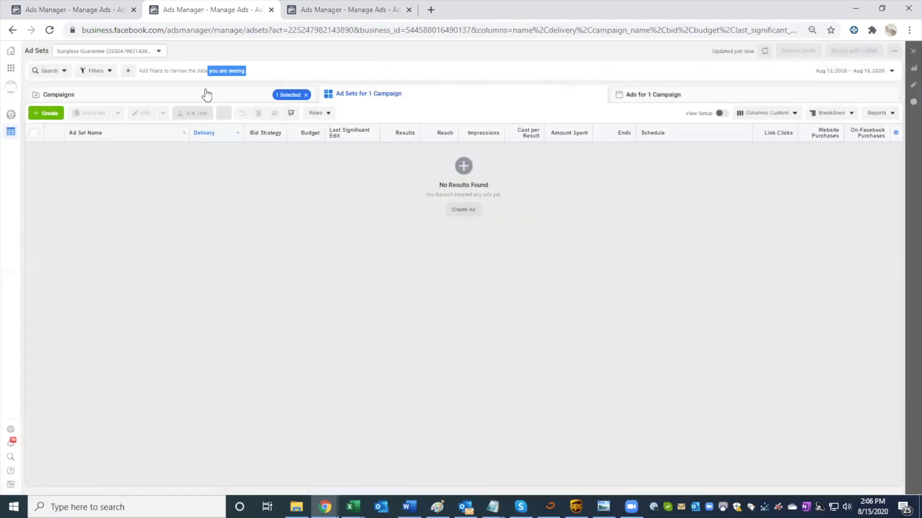
Step: Open the CBO: Proven Stacked campaign for editing, inspect its budget optimization and bid strategy, and close the editor
click(206, 91)
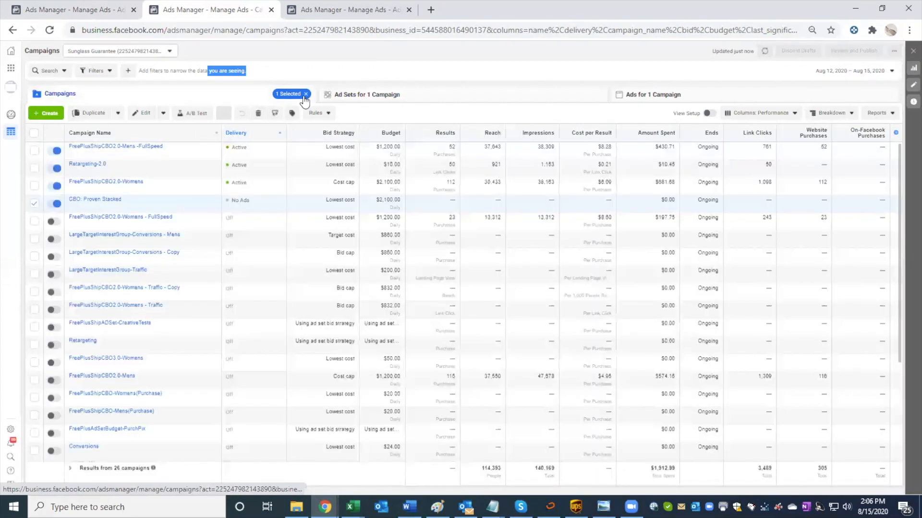
mouse_move(150, 211)
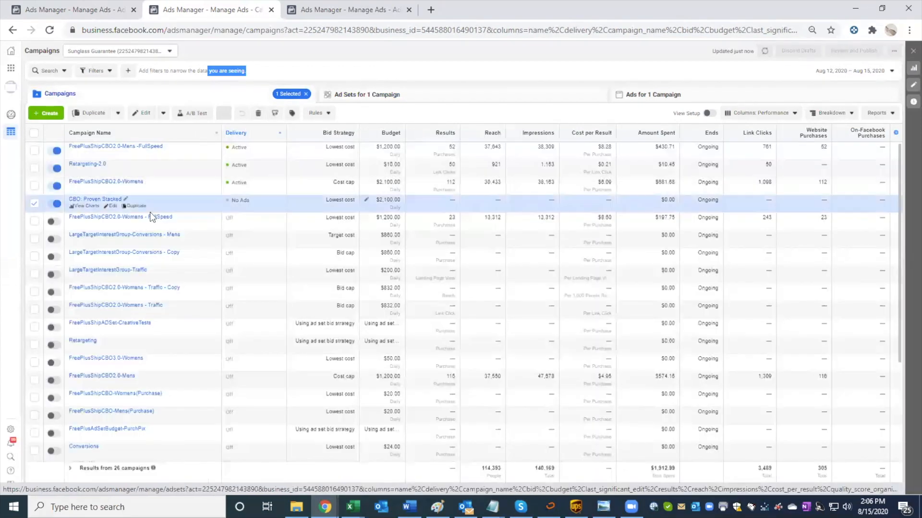
click(111, 207)
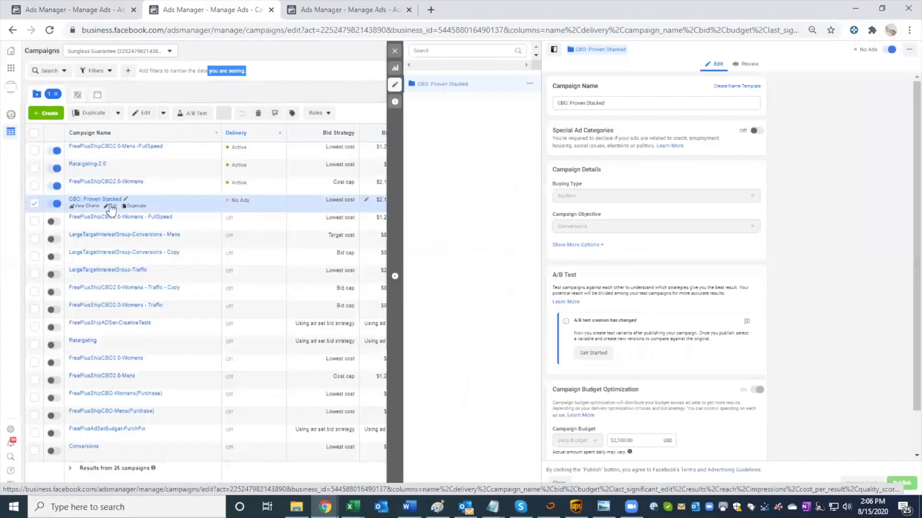
scroll(758, 395, down, 1)
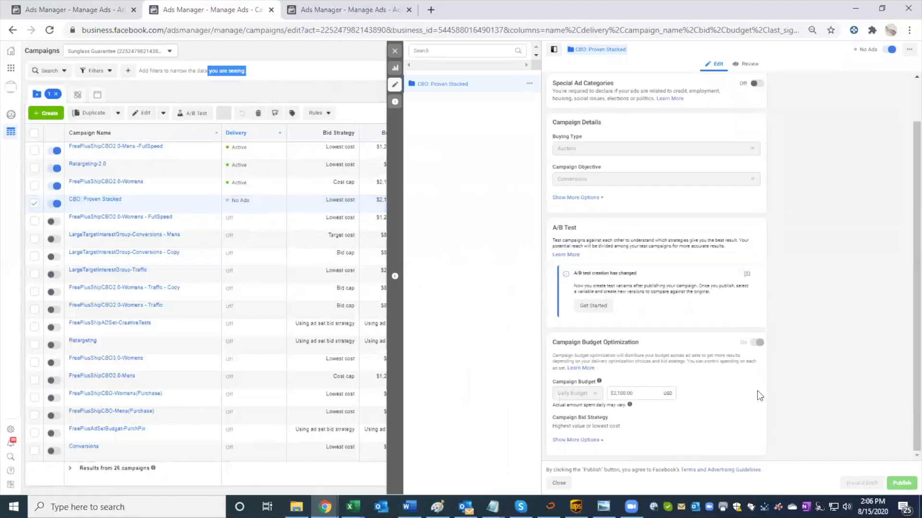
scroll(756, 385, up, 1)
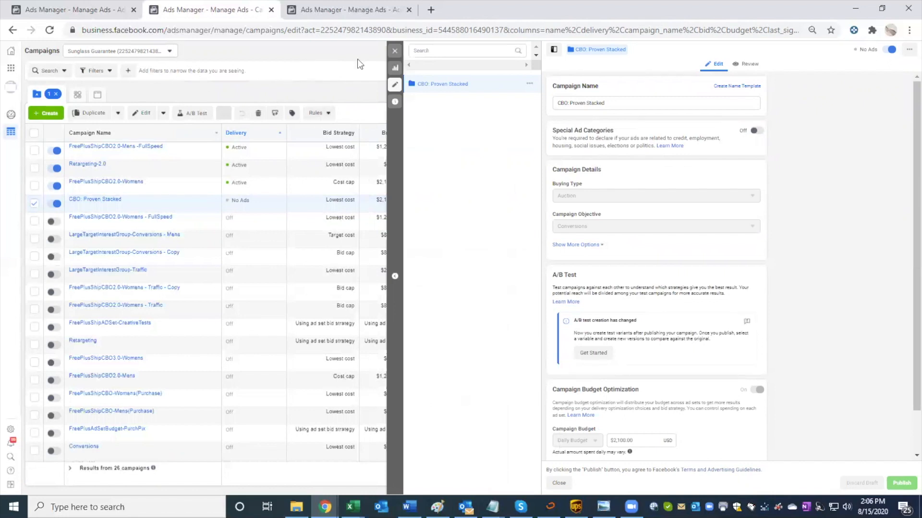
click(395, 50)
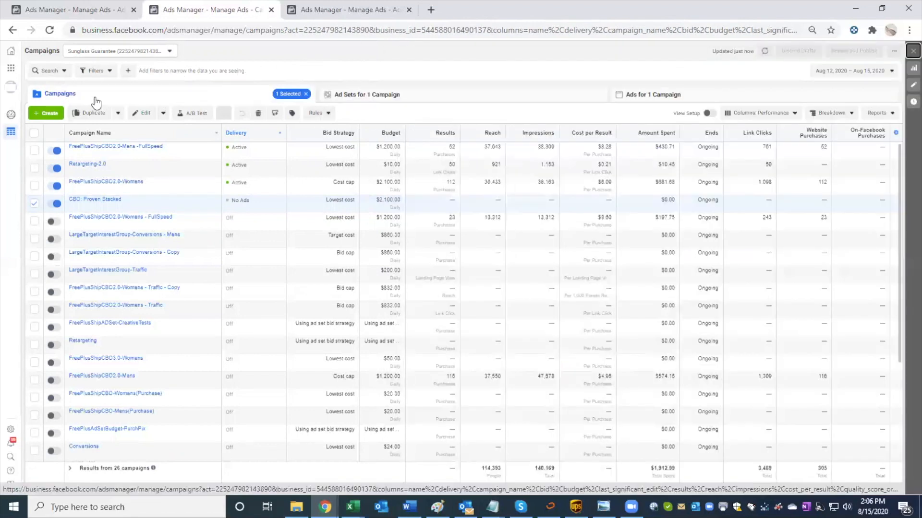
Step: Check the ad sets of the CBO: Proven Stacked and FreePlusShipCBO2.0-Womens campaigns, returning to the campaign list
click(331, 93)
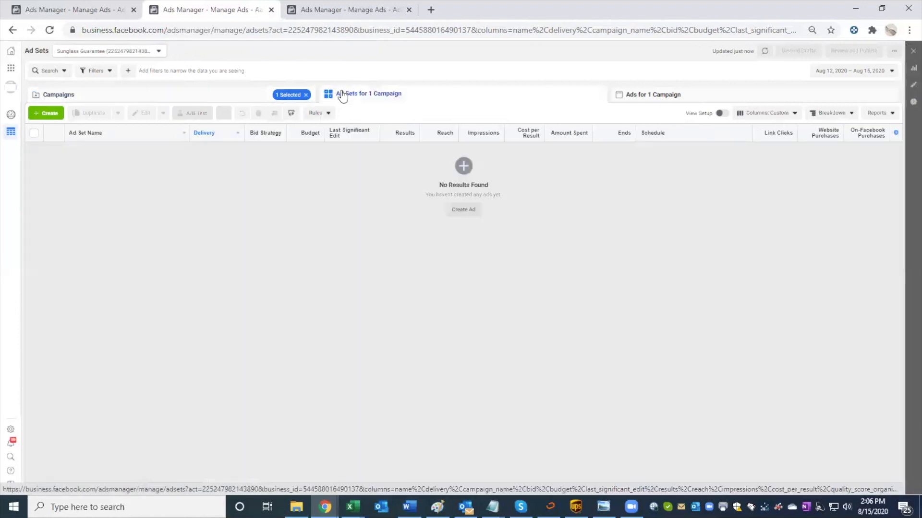
click(236, 97)
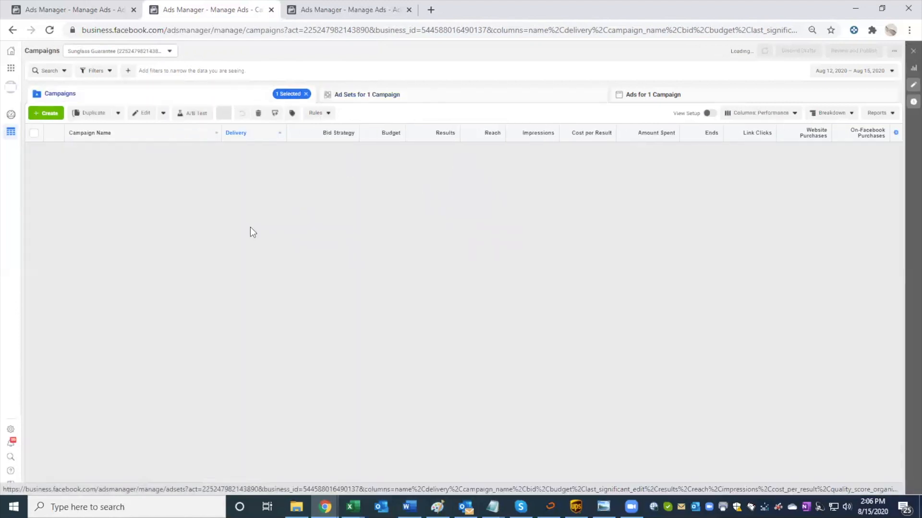
scroll(134, 220, down, 1)
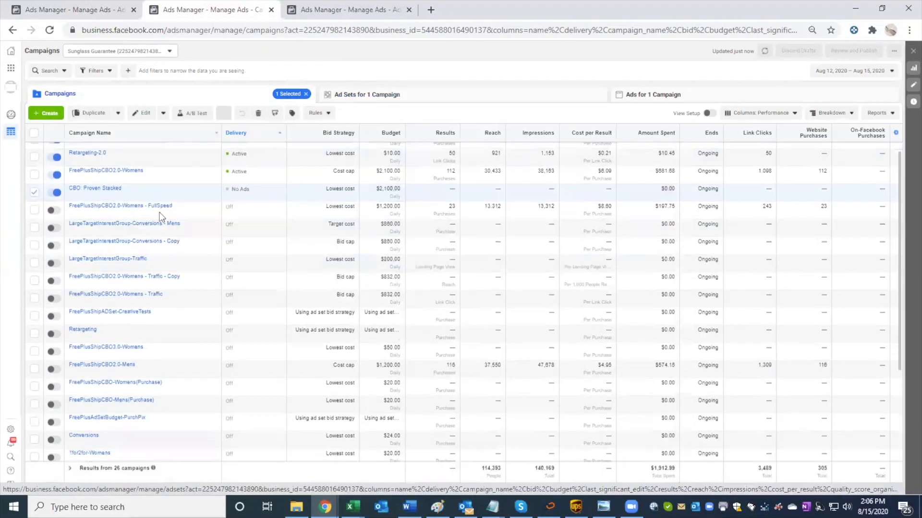
scroll(94, 190, up, 1)
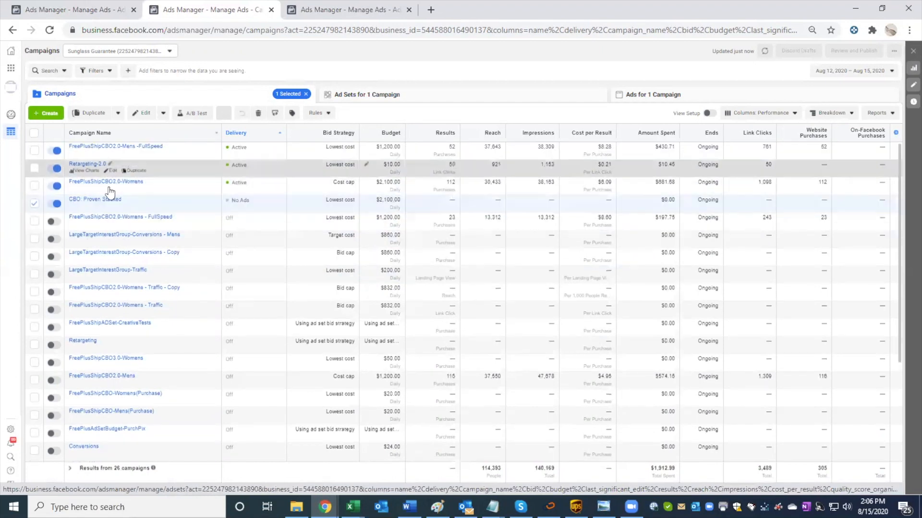
click(109, 187)
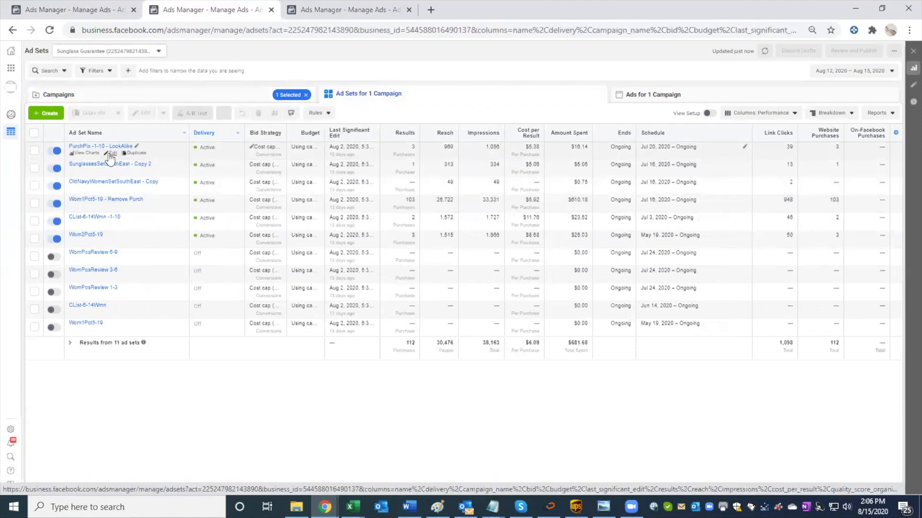
click(197, 101)
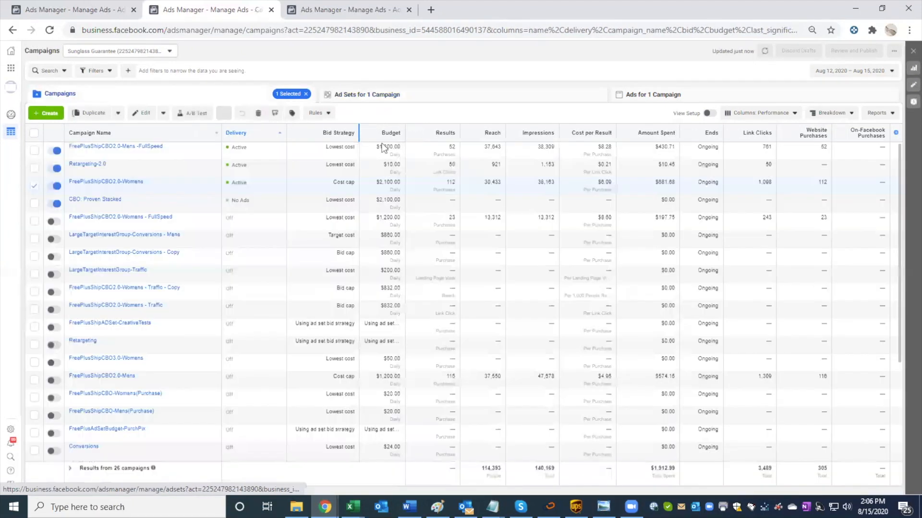
Step: Inspect the audience, placement and delivery settings of the Purch -1-10 ad set in FreePlusShipCBO2.0-Womens - FullSpeed, then close the editor
mouse_move(127, 216)
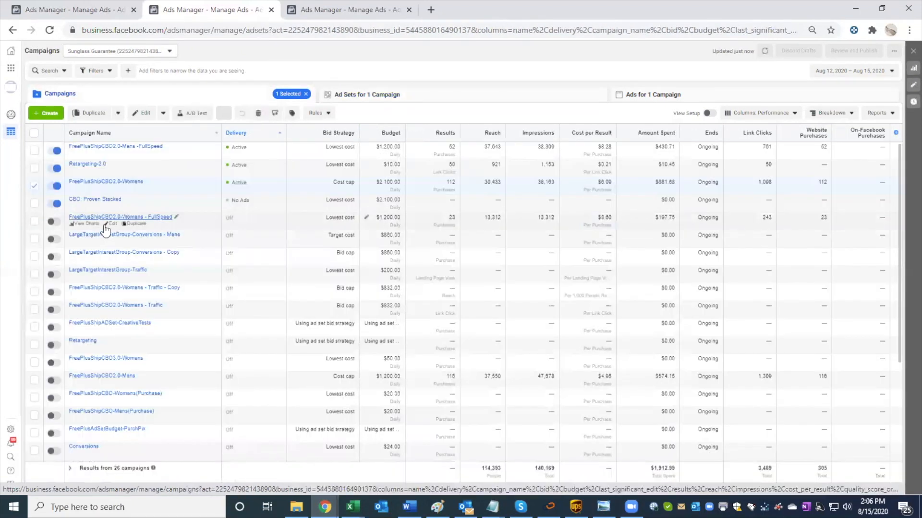
click(108, 217)
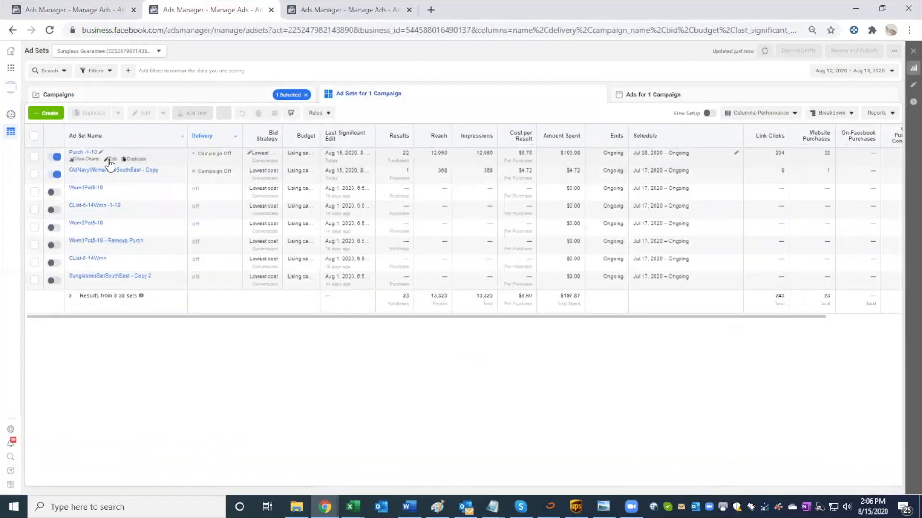
click(111, 159)
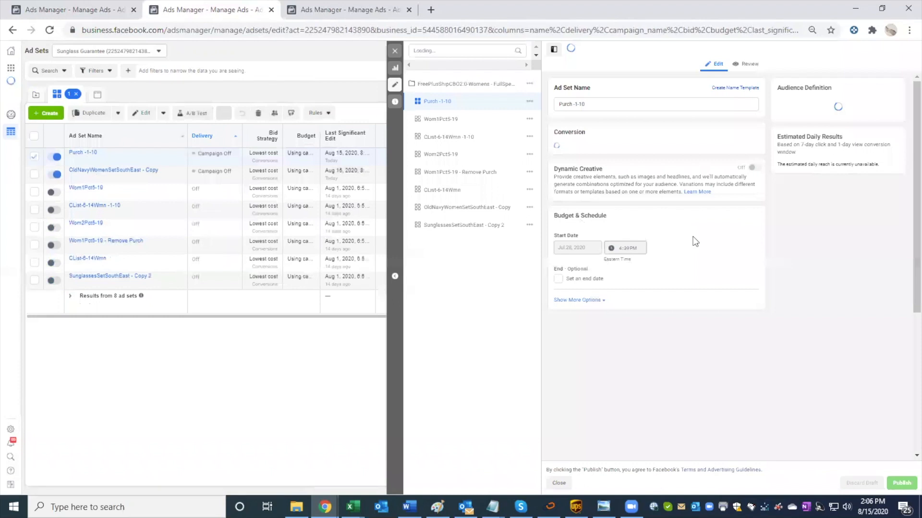
scroll(695, 241, down, 10)
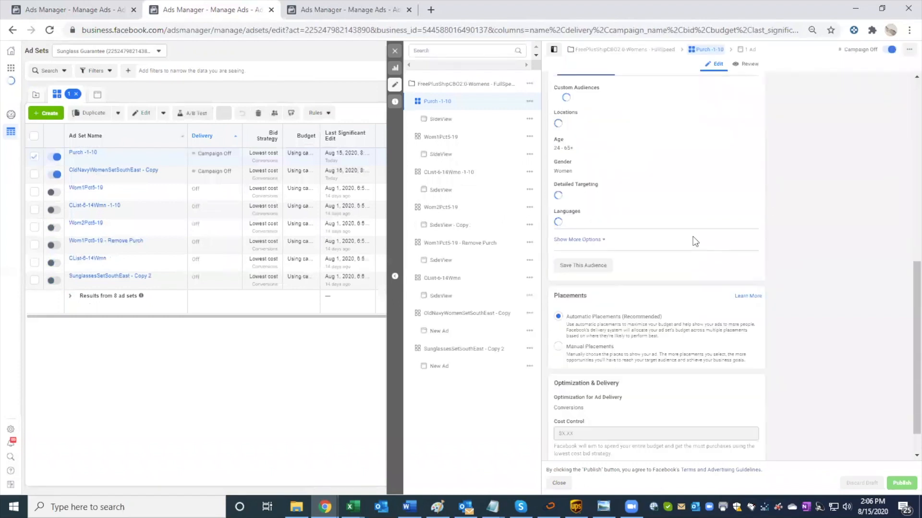
scroll(695, 242, up, 4)
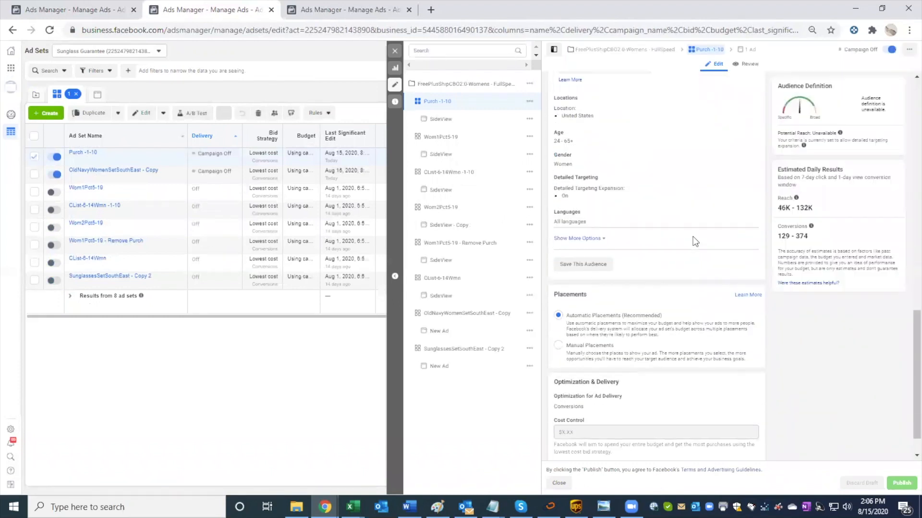
scroll(693, 237, up, 5)
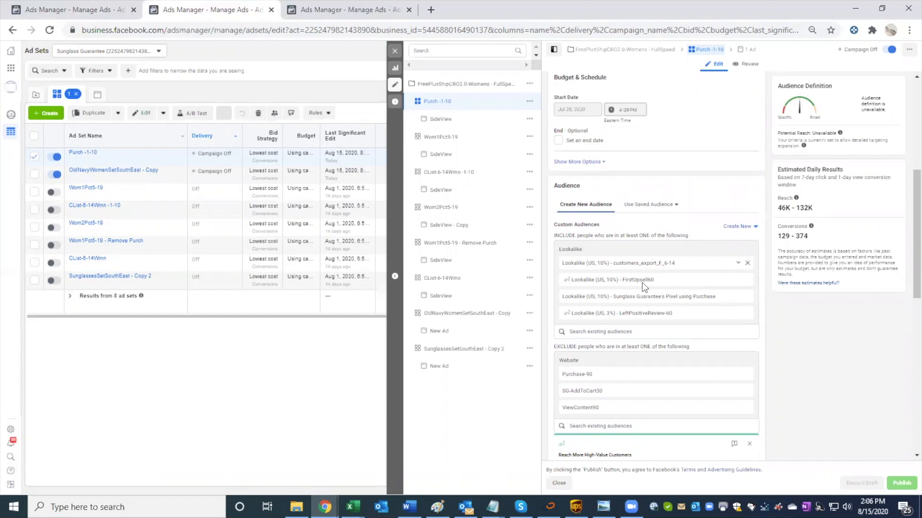
scroll(659, 310, down, 5)
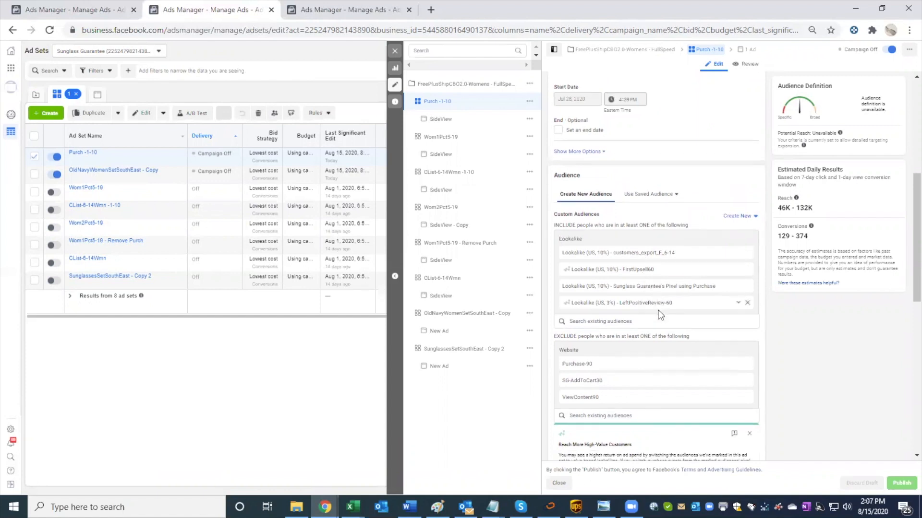
scroll(658, 310, down, 5)
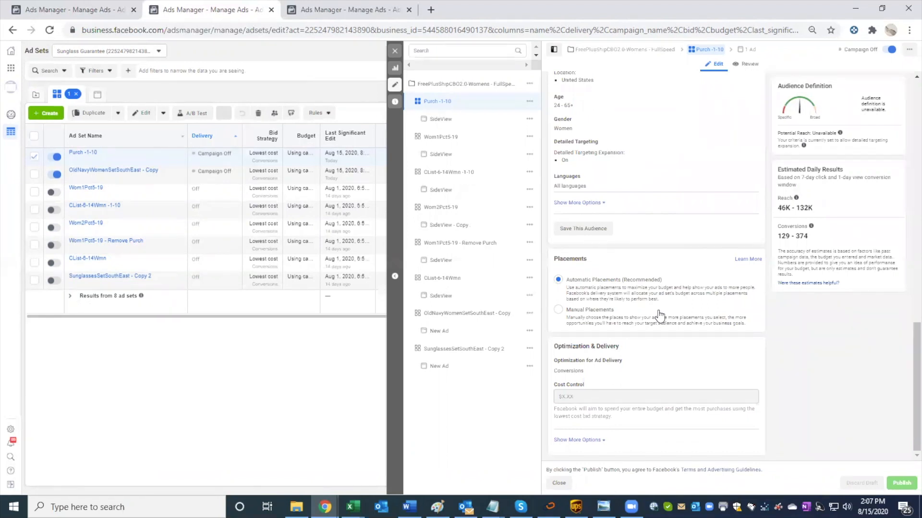
click(393, 51)
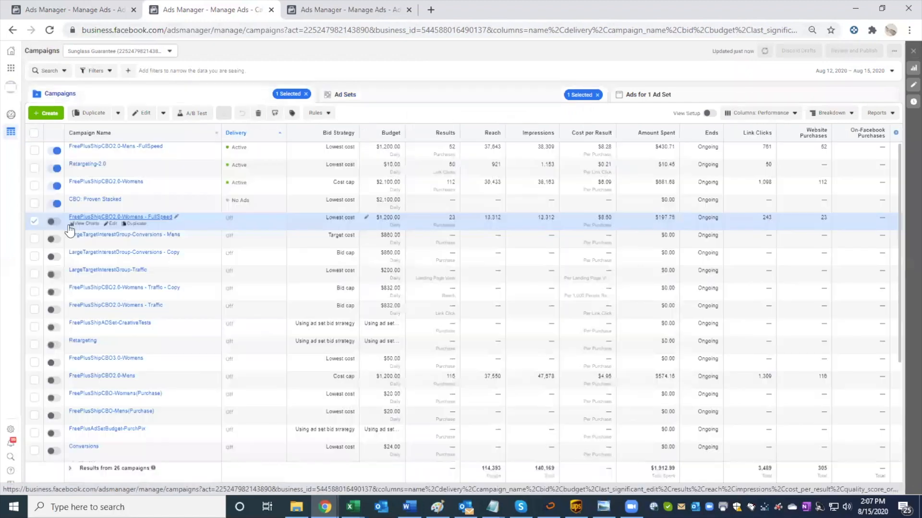
Step: Open the Wom1Pct5-19 - Remove Purch ad set of the FreePlusShipCBO2.0-Womens campaign and inspect its audience, placements and cost control
click(35, 222)
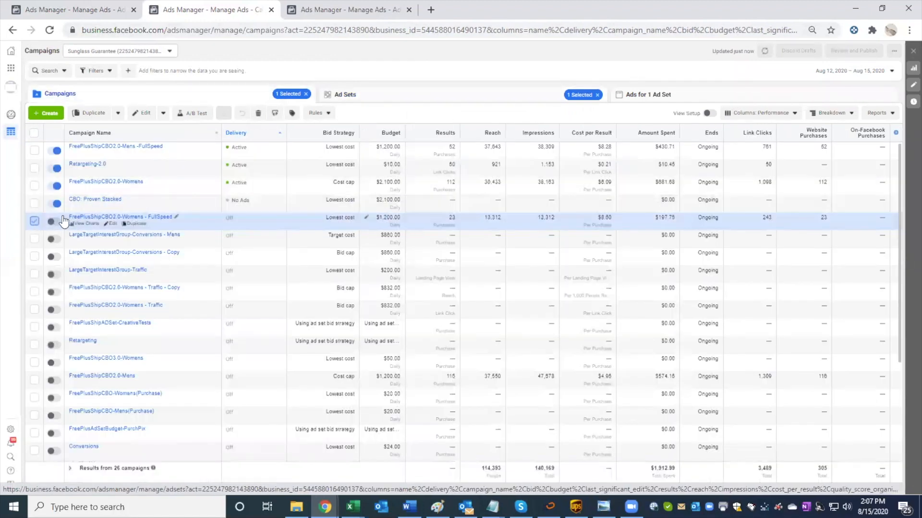
click(355, 186)
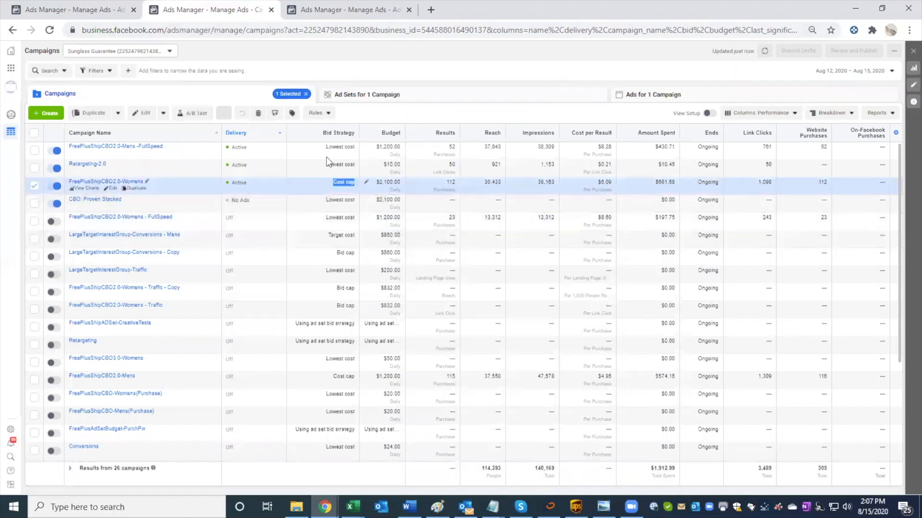
click(402, 96)
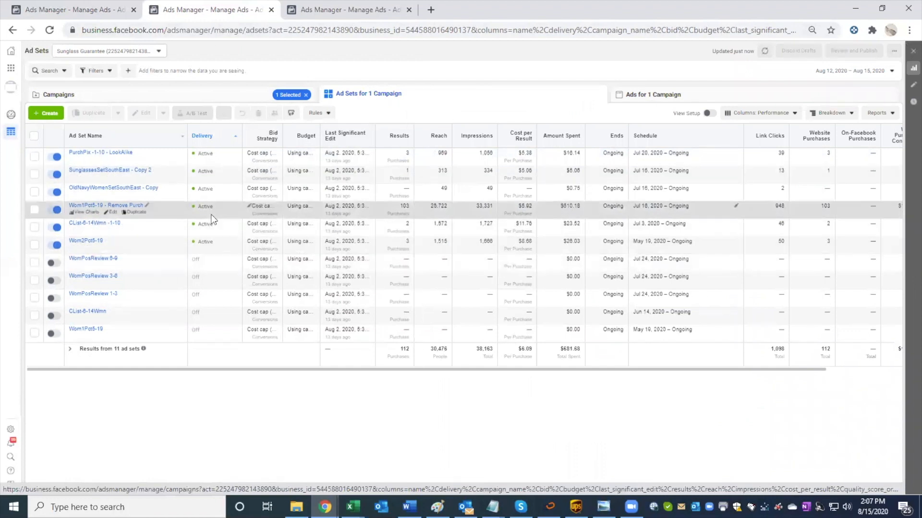
click(112, 213)
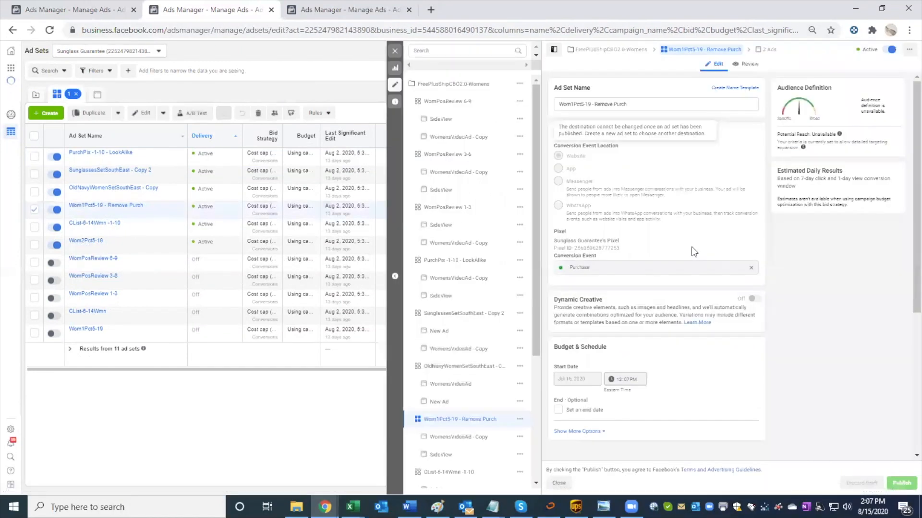
scroll(691, 246, down, 5)
scroll(690, 247, down, 4)
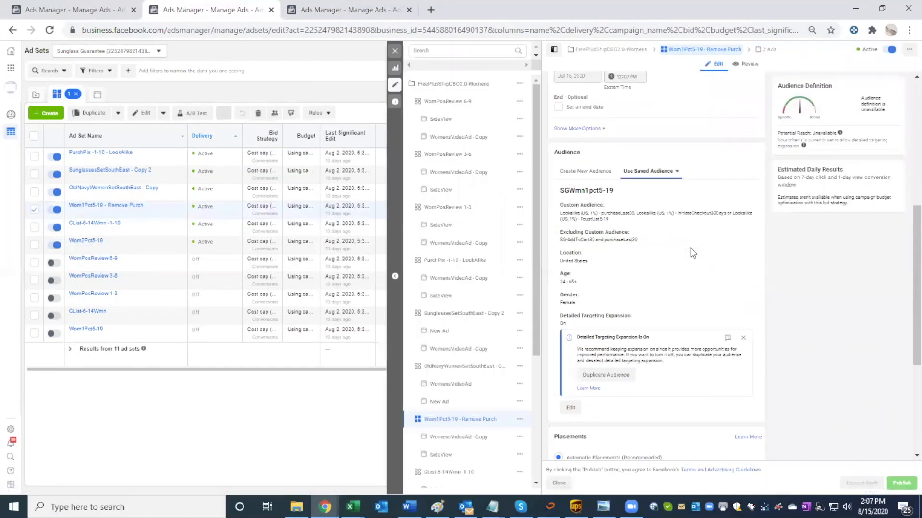
scroll(690, 253, down, 1)
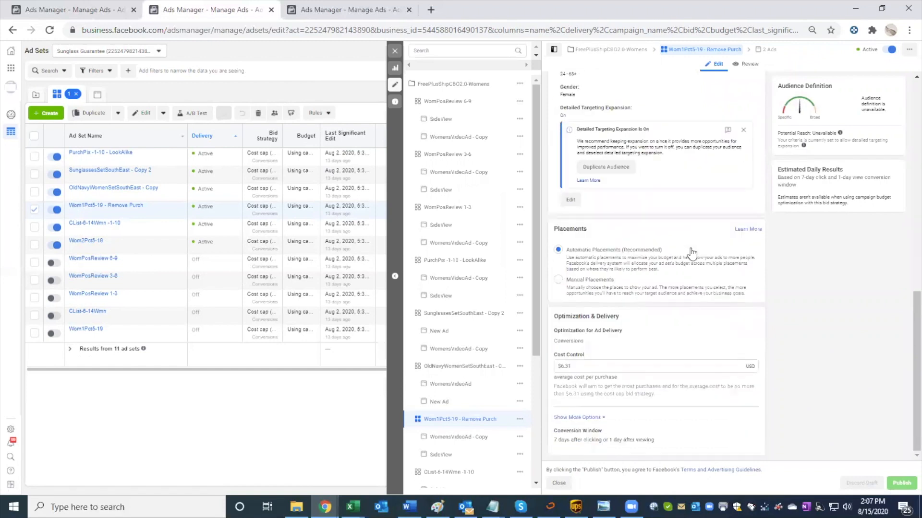
scroll(691, 251, up, 3)
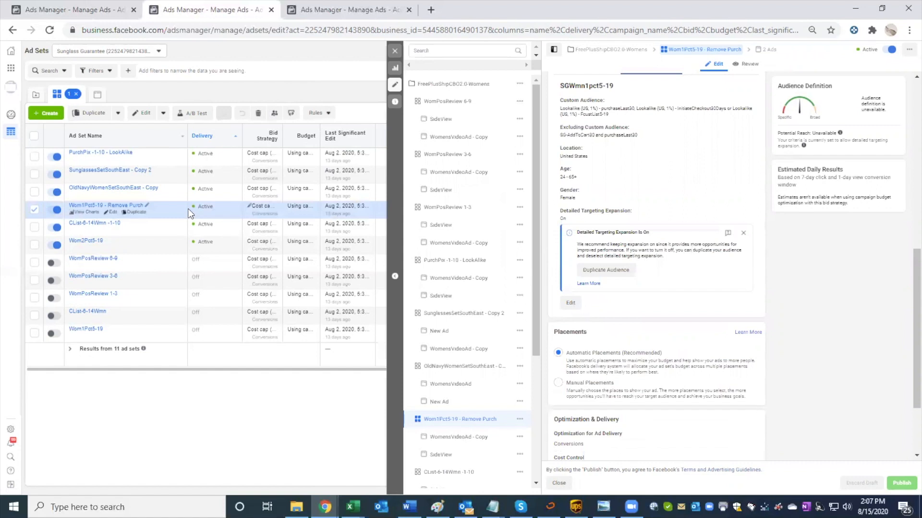
Step: Copy the Wom1Pct5-19 - Remove Purch ad set and paste it into the CBO: Proven Stacked campaign
key(ctrl+c)
click(394, 51)
click(88, 96)
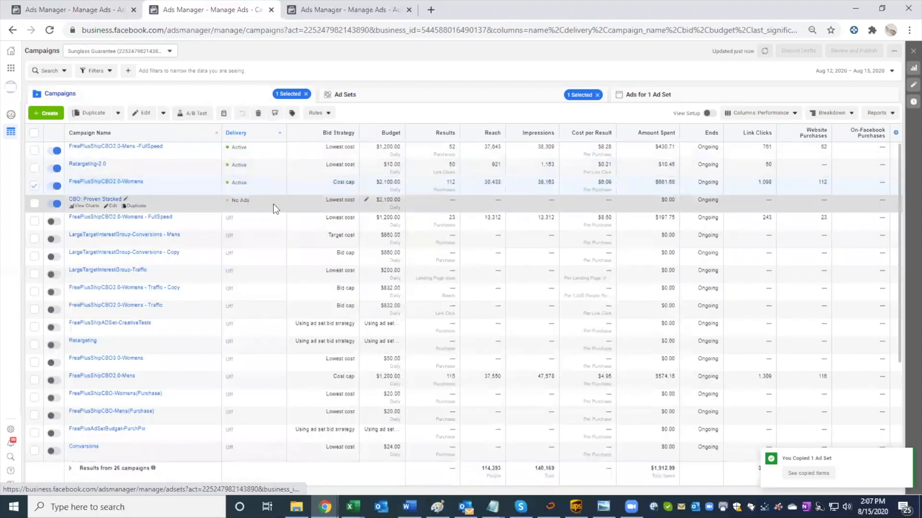
click(346, 96)
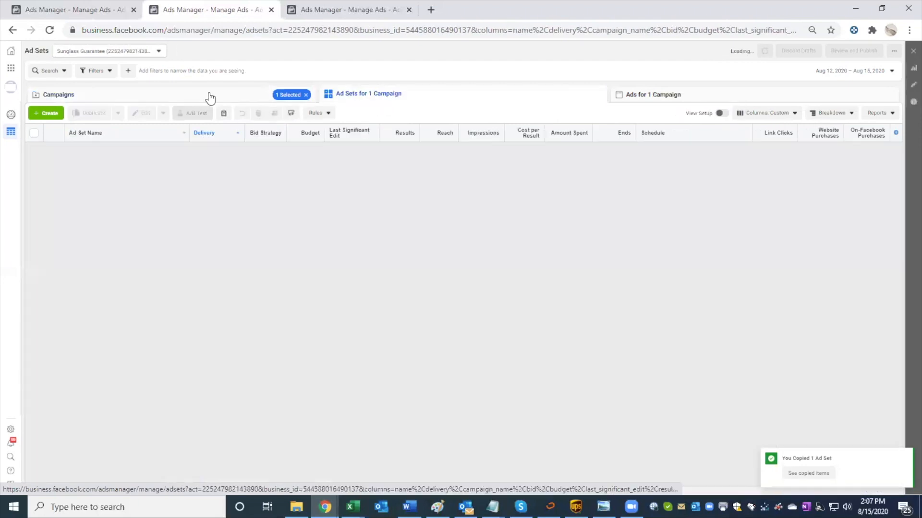
click(207, 97)
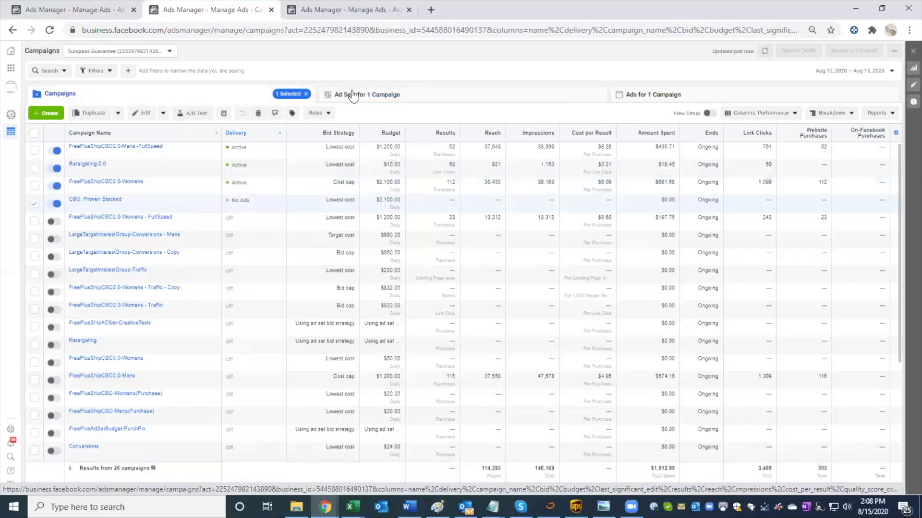
key(ctrl+v)
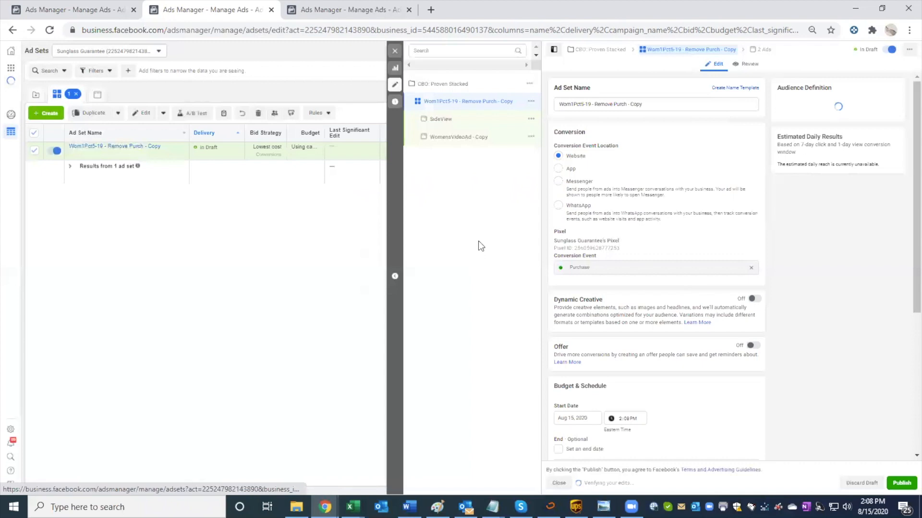
Step: Switch the copied ad set from its saved audience to a new audience and include Lookalike (US, 1%) - purchaseLast30
scroll(645, 239, down, 10)
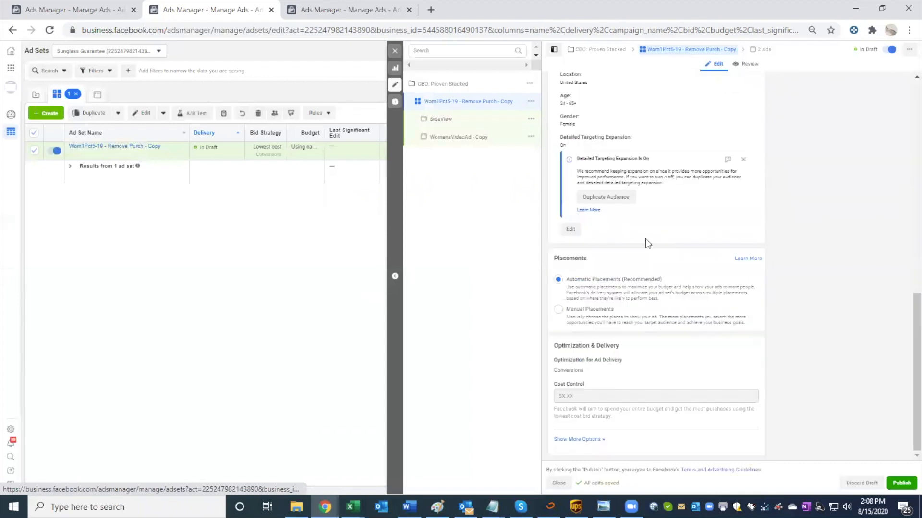
scroll(646, 238, up, 4)
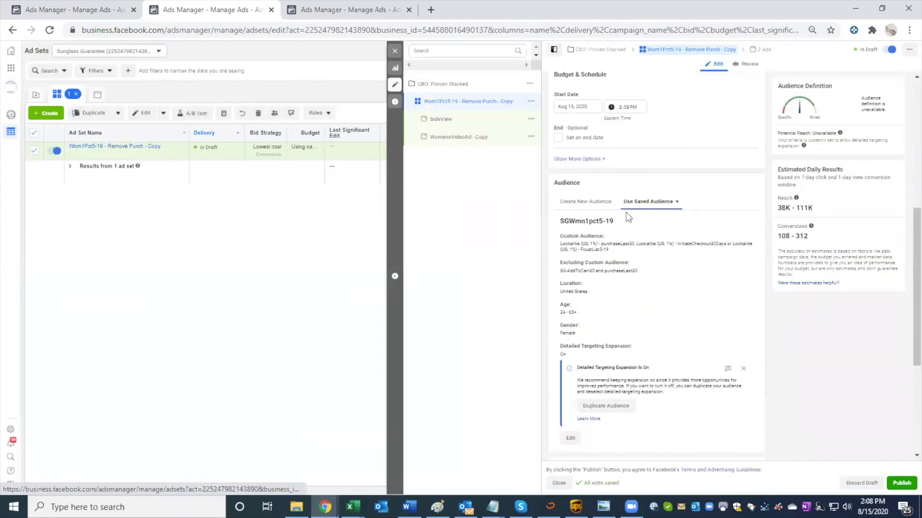
click(585, 203)
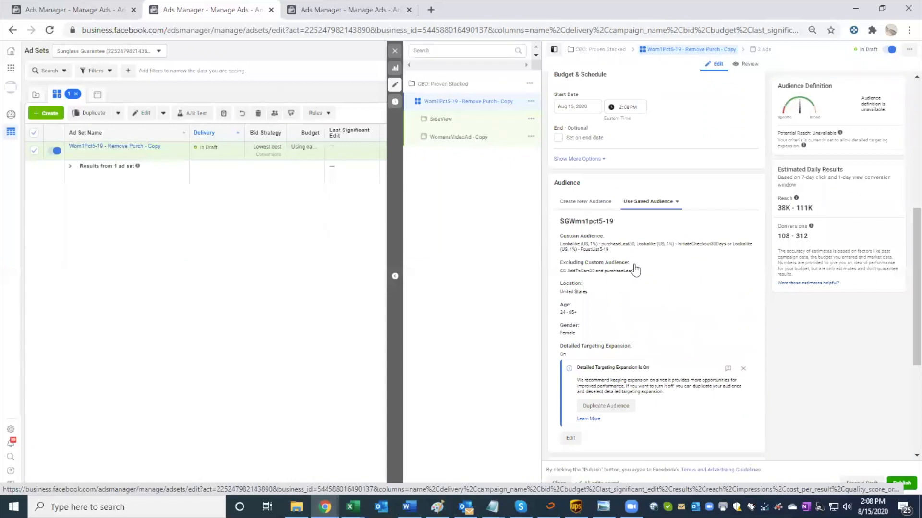
click(624, 234)
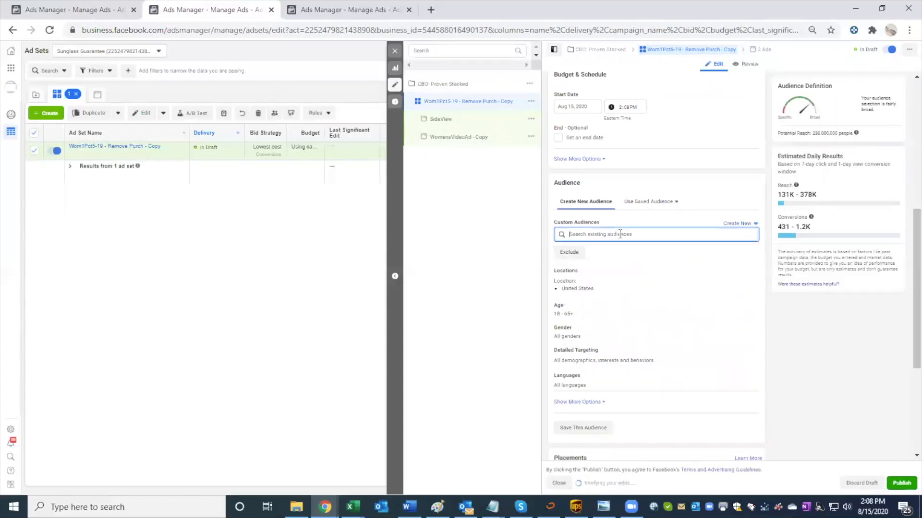
text(purchas)
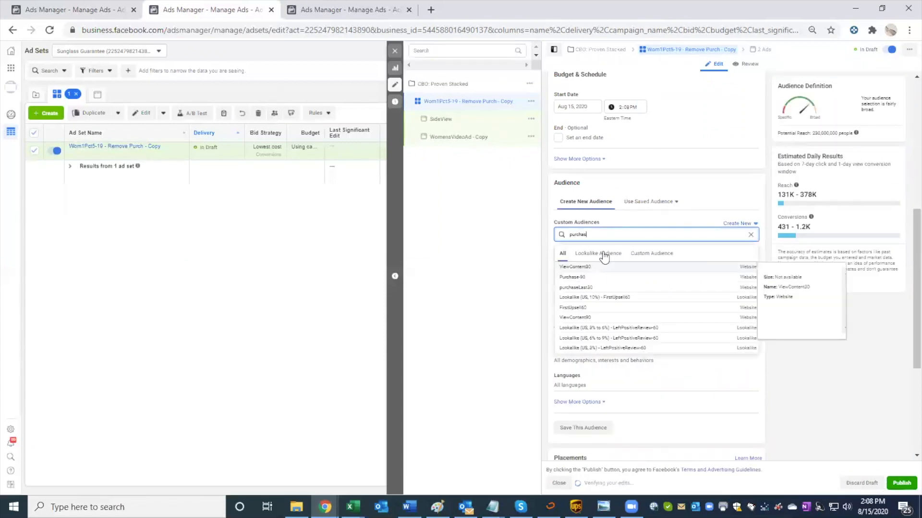
click(598, 253)
scroll(646, 331, down, 2)
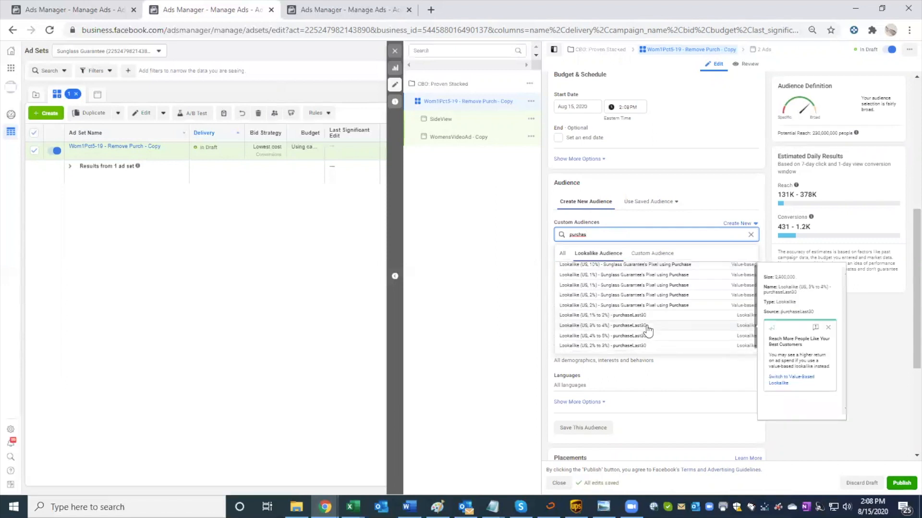
click(640, 349)
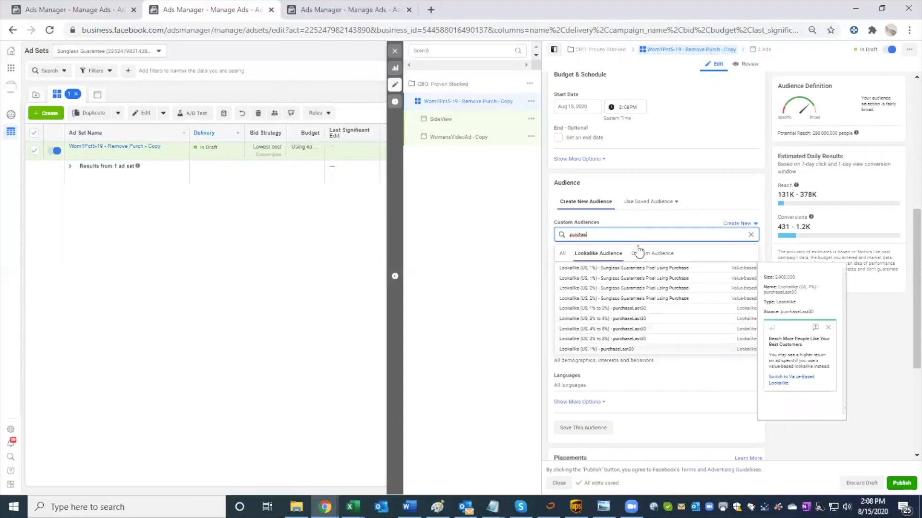
Step: Add the Lookalike (US, 1%) - InitiateCheckout30Days audience to the copied ad set's included custom audiences
click(604, 235)
key(BackSpace)
key(BackSpace)
key(BackSpace)
key(BackSpace)
key(BackSpace)
key(BackSpace)
key(BackSpace)
text(init)
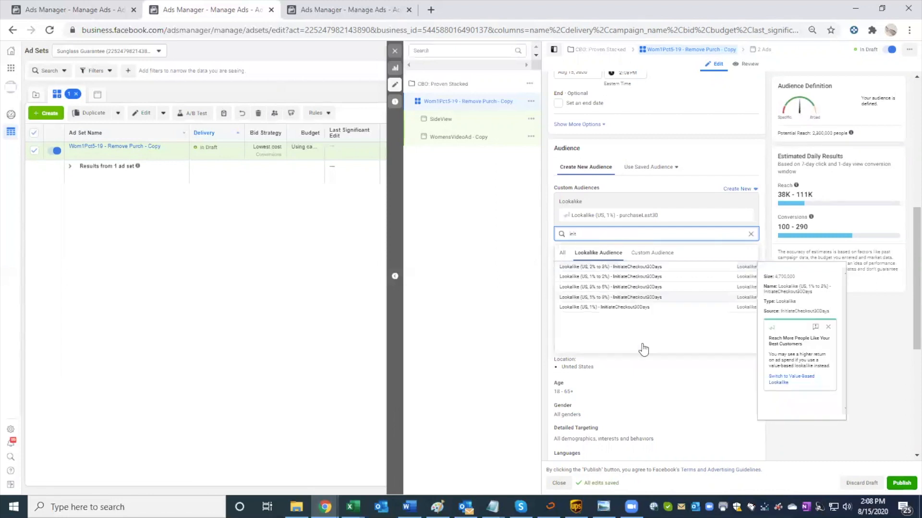
click(644, 315)
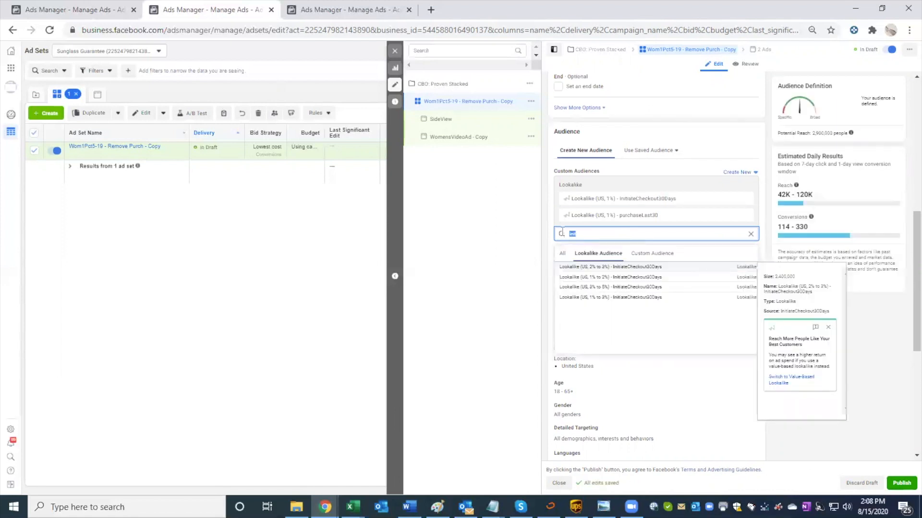
Step: Check the original Wom1Pct5-19 ad set's custom audiences and add Lookalike (US, 1%) - FcustList5-19 to the copied ad set
key(BackSpace)
click(88, 11)
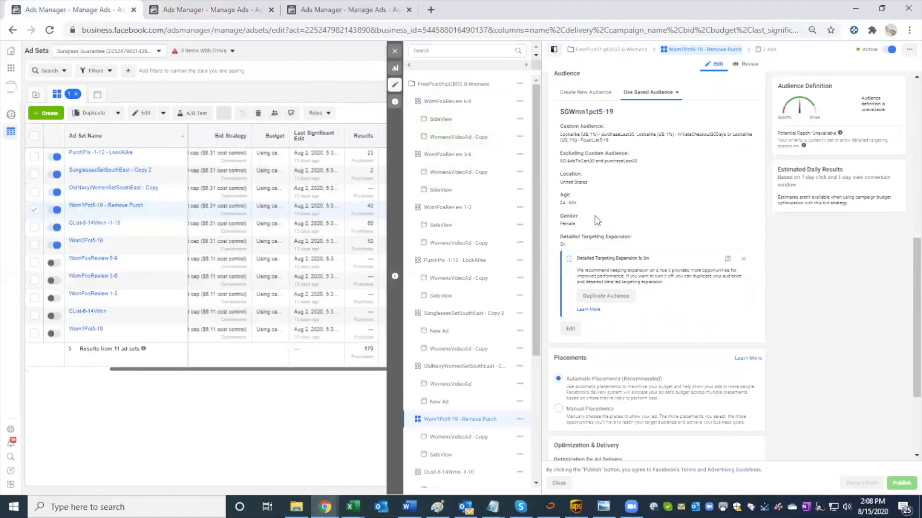
scroll(594, 215, down, 1)
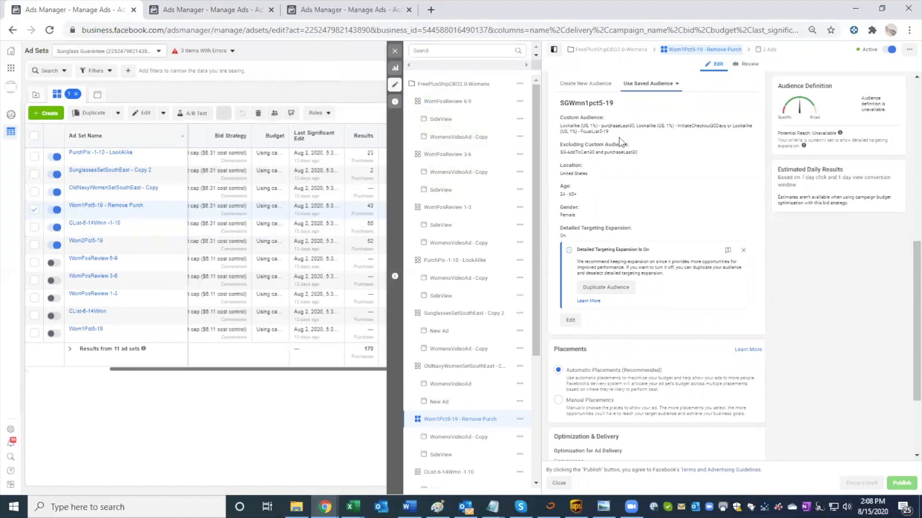
click(219, 11)
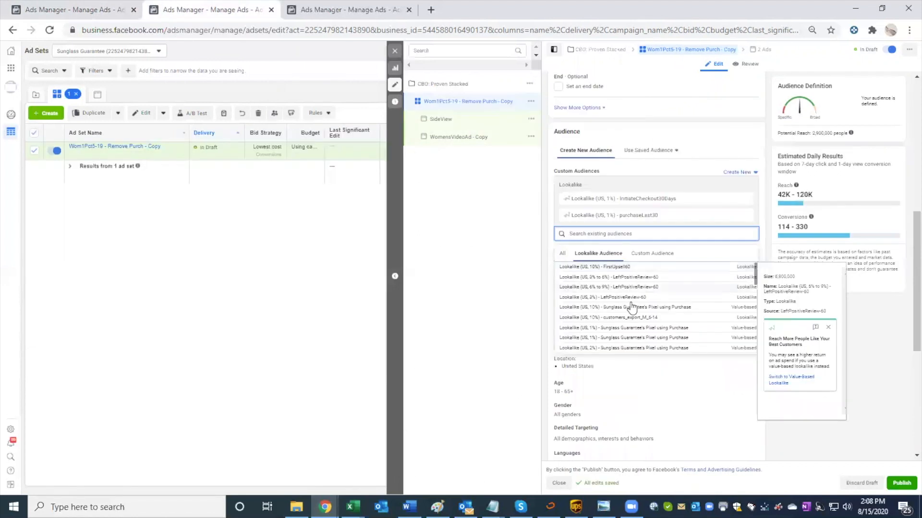
text(f)
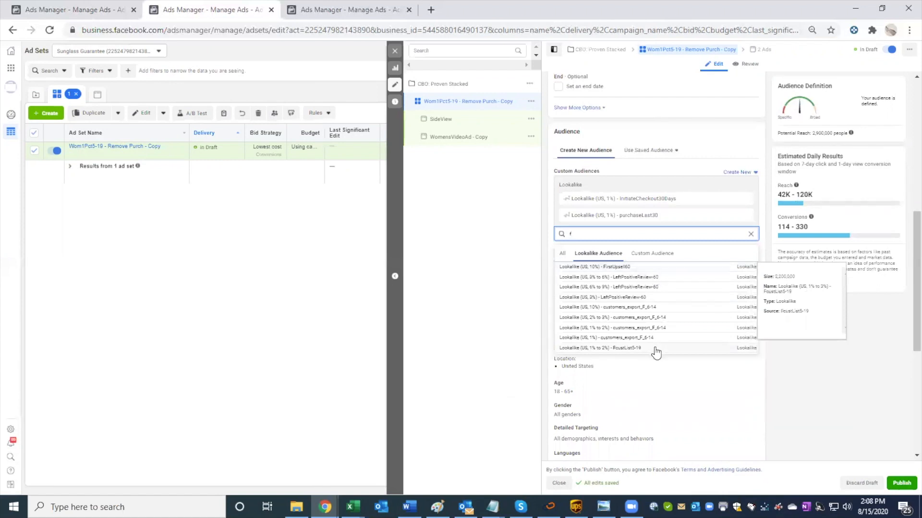
scroll(656, 353, down, 2)
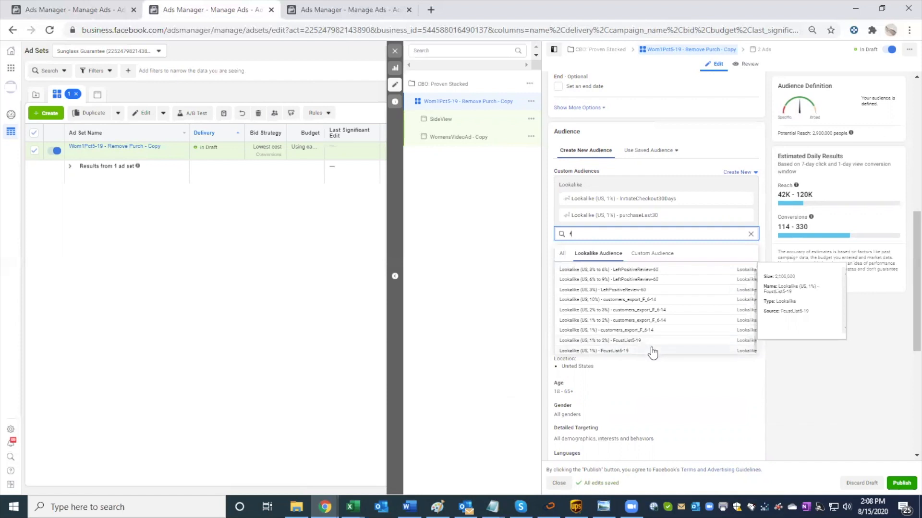
click(651, 350)
Step: Recheck the original ad set's audience and add the Lookalike (US, 10%) - customers_export_F_6-14 audience to the copied ad set
click(106, 9)
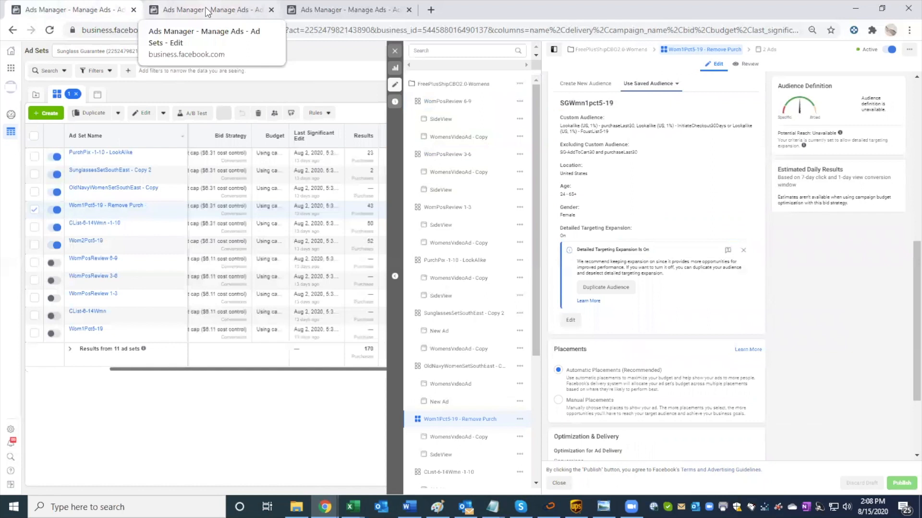
click(207, 9)
click(589, 234)
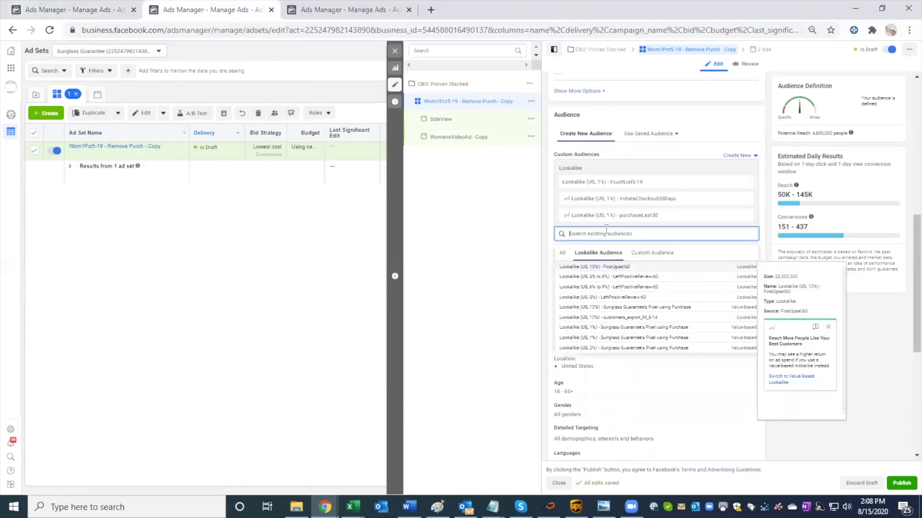
text(10)
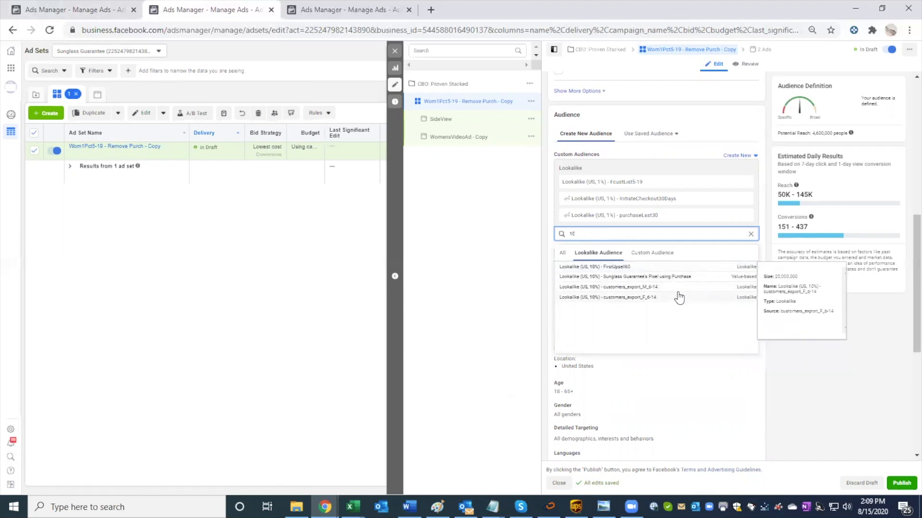
click(679, 297)
click(651, 240)
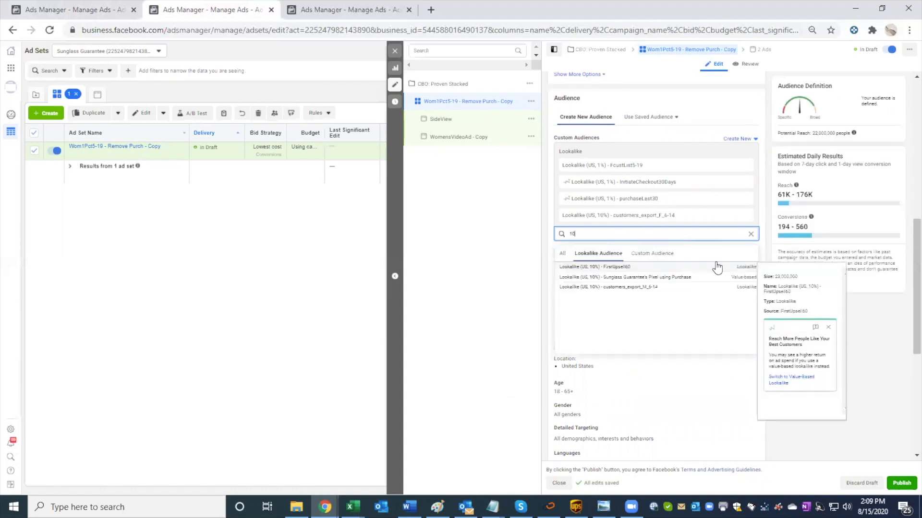
click(86, 17)
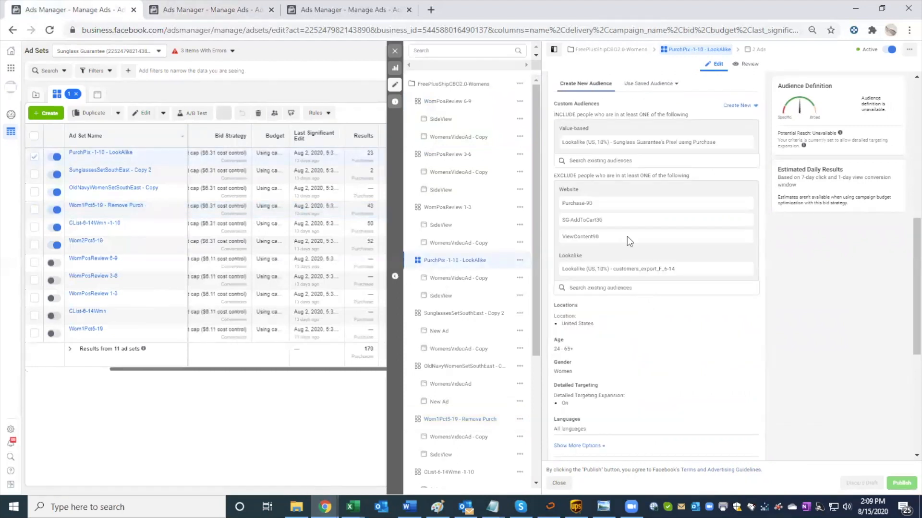
click(212, 11)
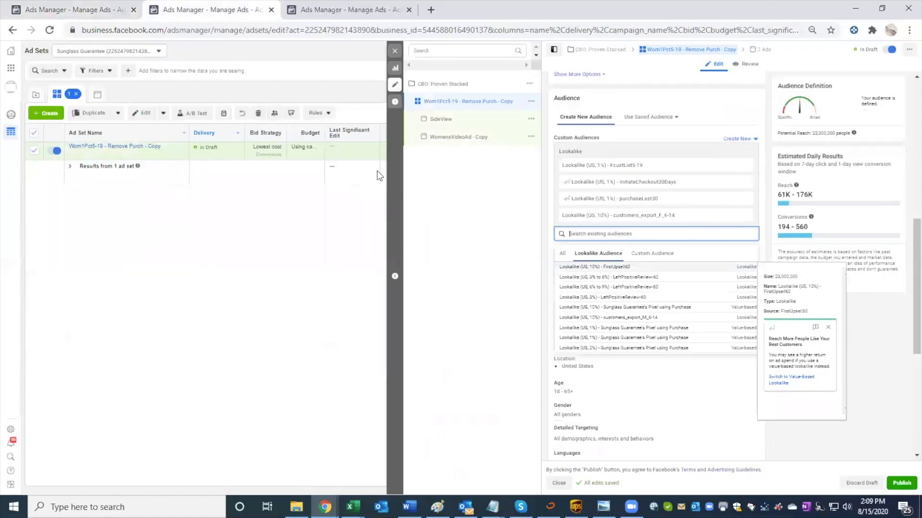
click(636, 310)
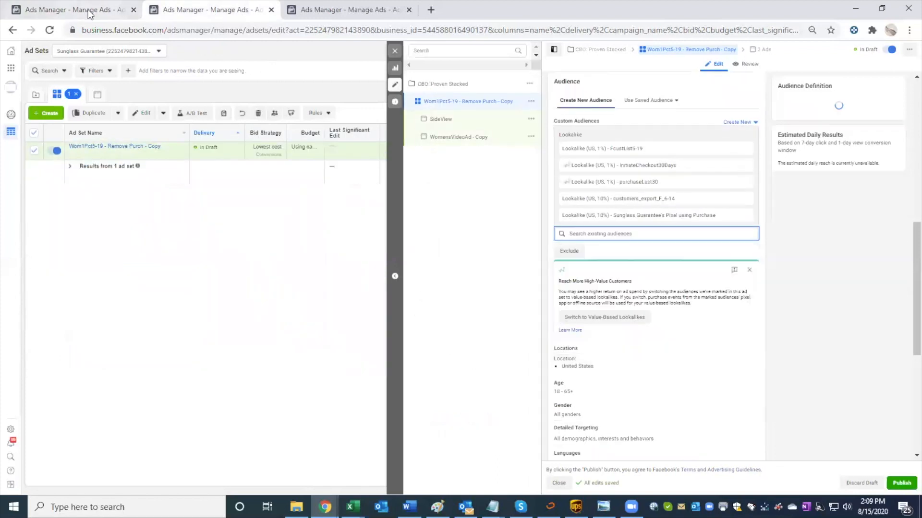
Step: Compare the custom audiences of the original campaign's active ad sets, from PurchPix -1-10 - LookAlike through Wom2Pct5-19, with the copied ad set's included audiences
click(100, 10)
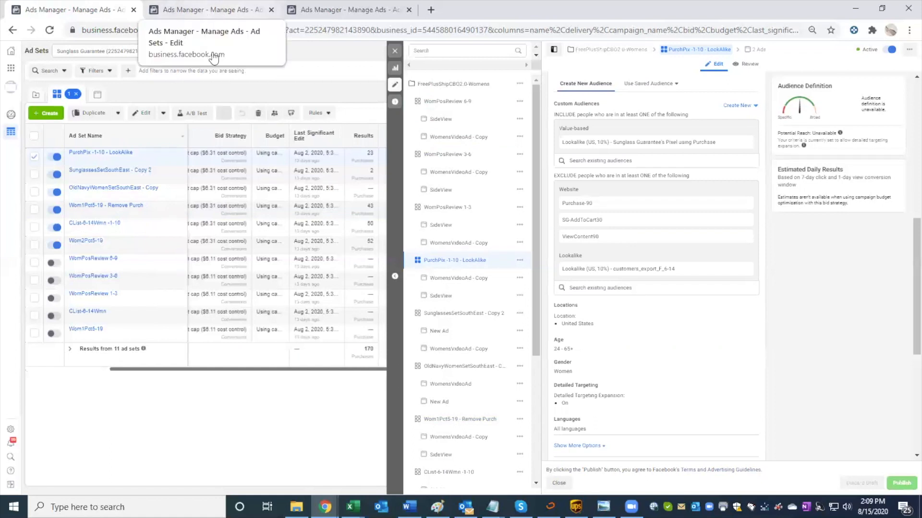
click(187, 11)
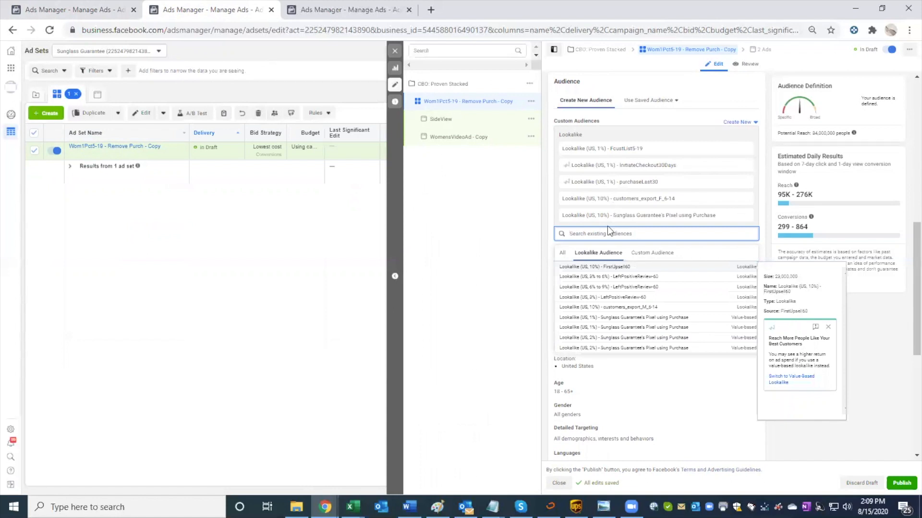
click(88, 11)
scroll(248, 226, left, 1)
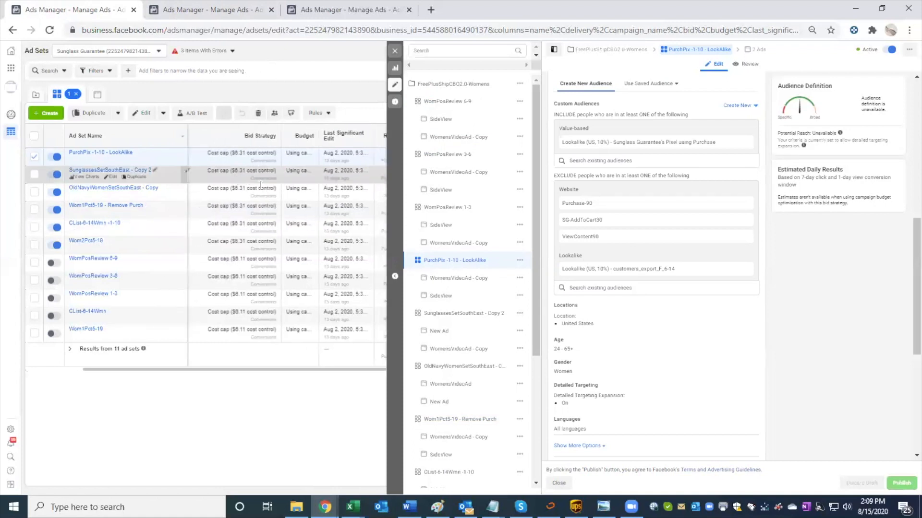
click(259, 180)
click(260, 191)
click(260, 213)
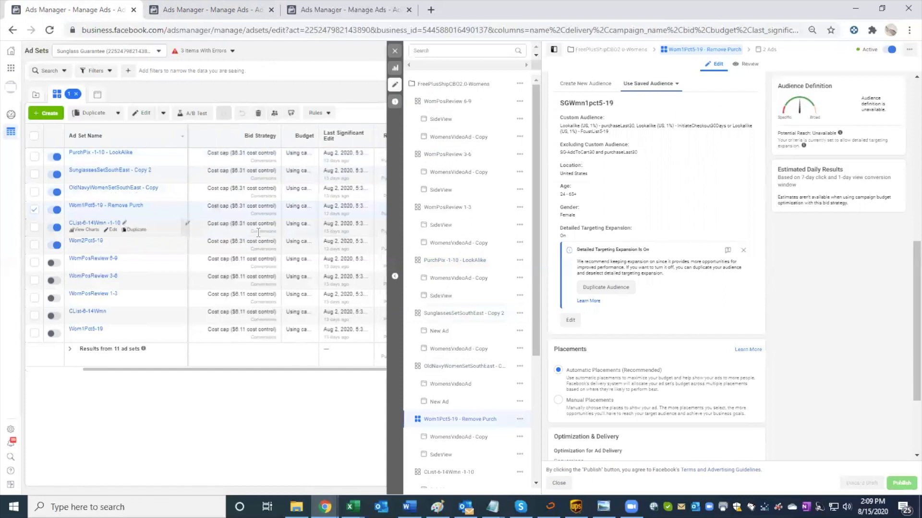
click(258, 232)
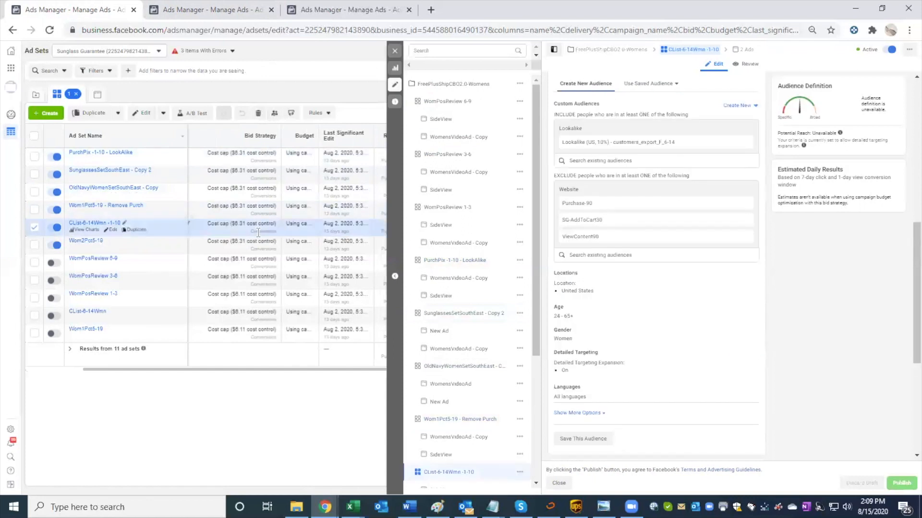
click(258, 246)
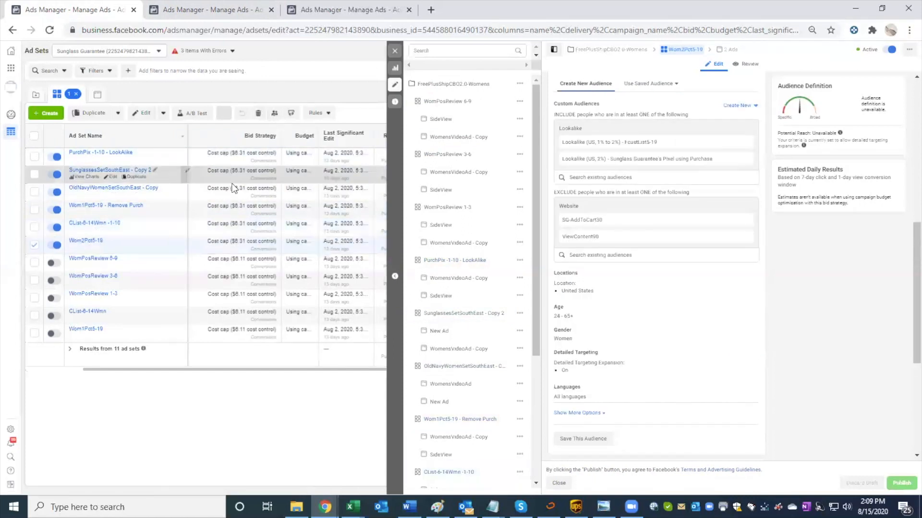
click(207, 9)
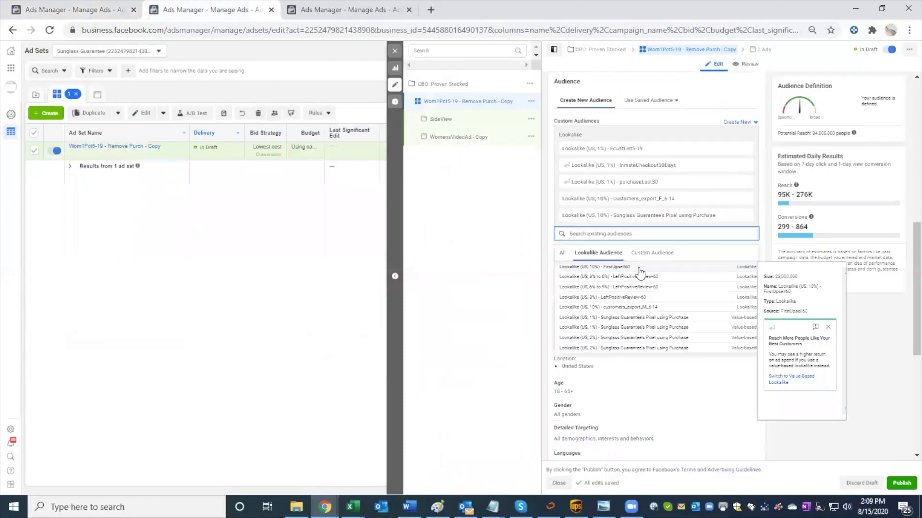
Step: Set the copied ad set's minimum audience age to 24
click(658, 391)
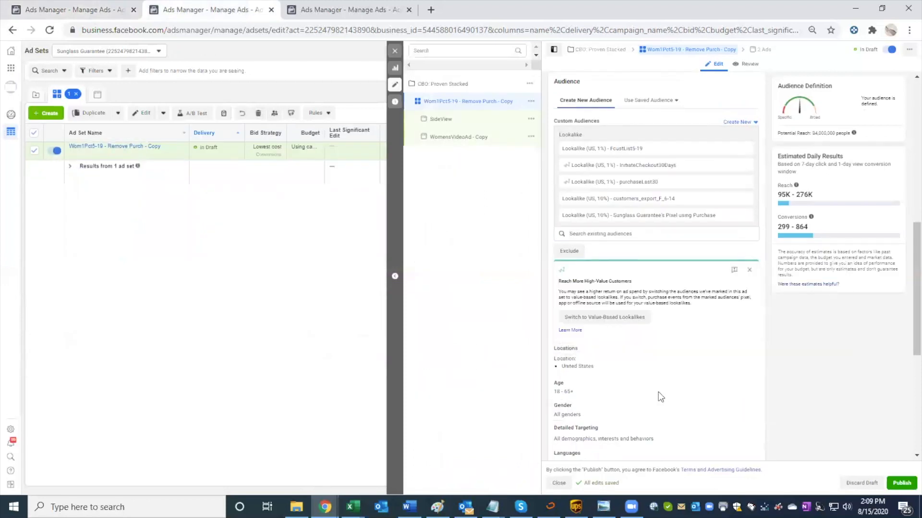
click(748, 393)
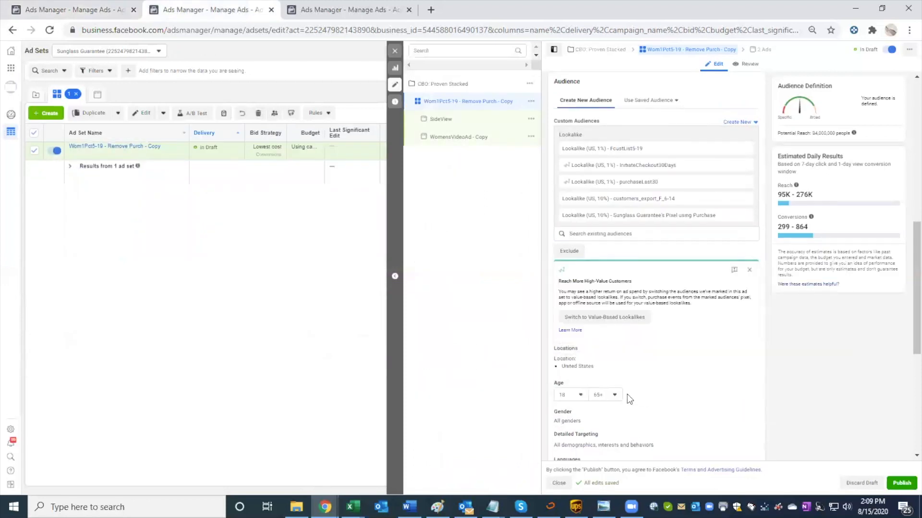
click(570, 394)
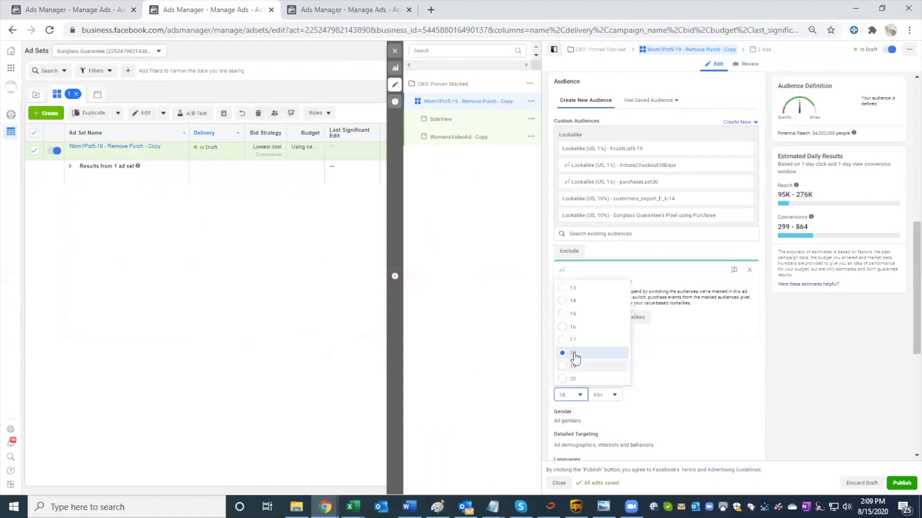
scroll(577, 374, down, 1)
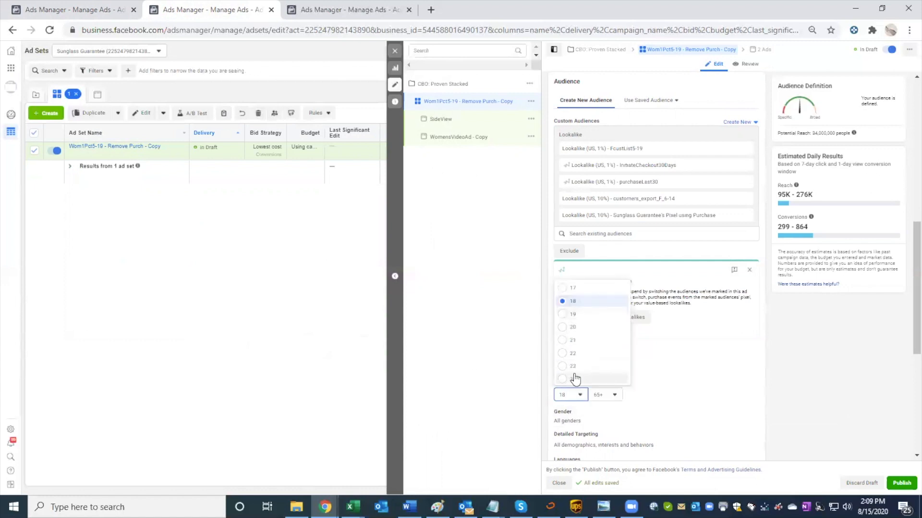
click(578, 379)
Step: Open the copied ad set's gender setting for editing and expand the additional audience options
scroll(686, 378, down, 2)
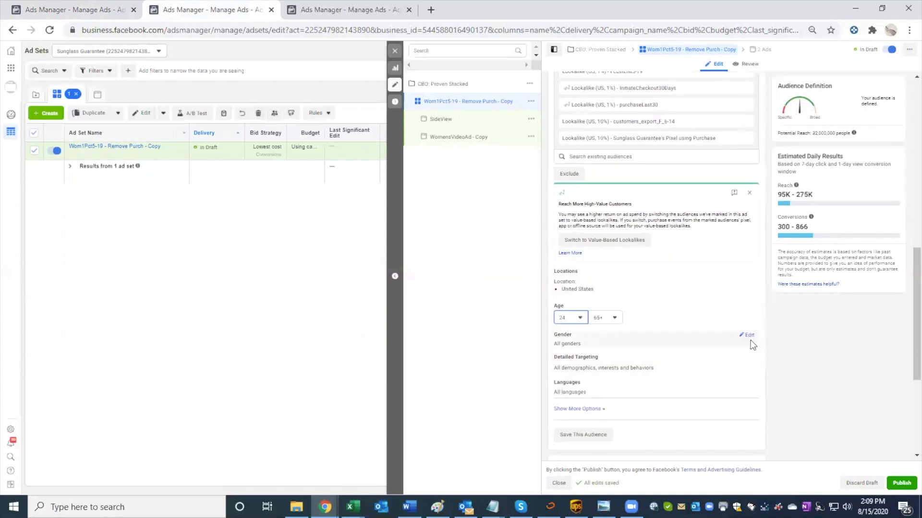
click(747, 335)
mouse_move(601, 359)
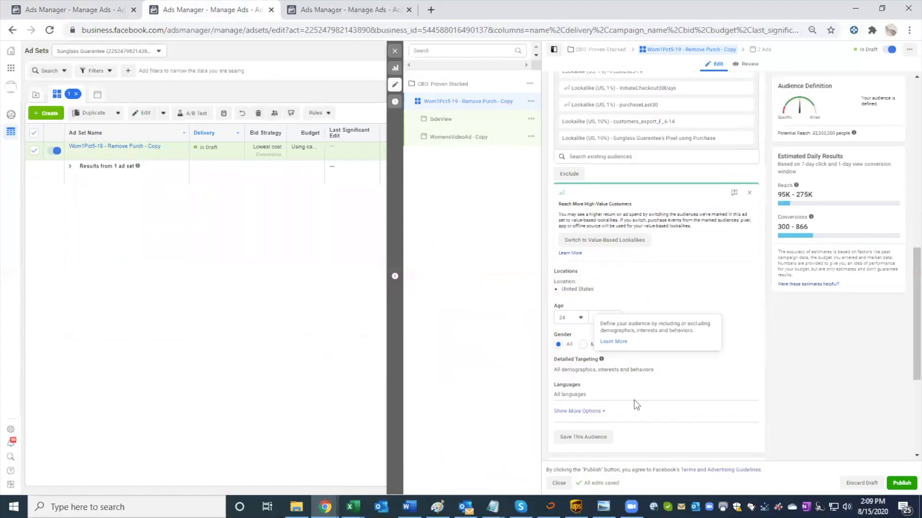
click(590, 411)
scroll(696, 398, down, 2)
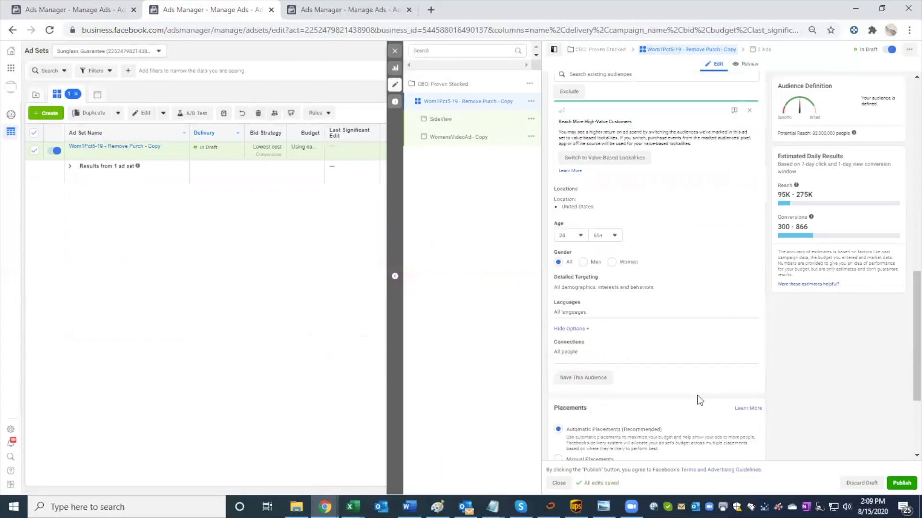
Step: Try to turn off campaign budget optimization for the CBO: Proven Stacked campaign, and return to its ad set
scroll(697, 396, down, 3)
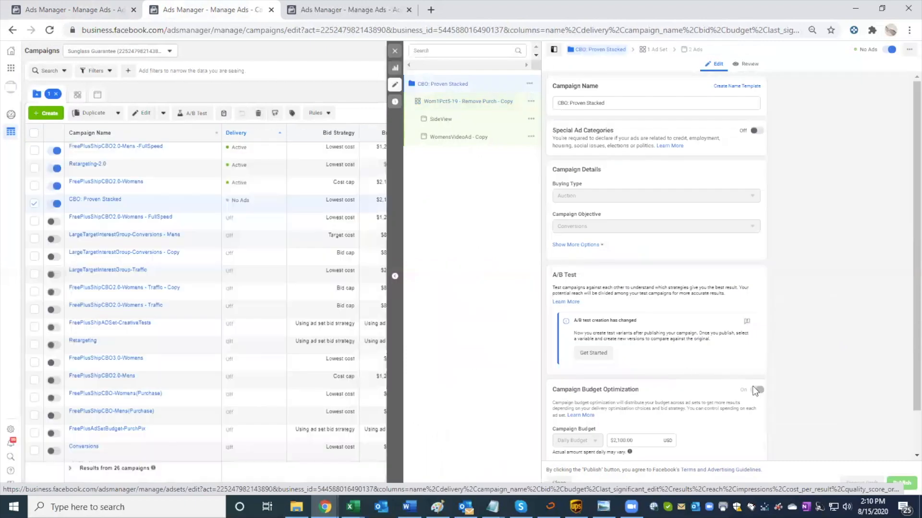
click(756, 390)
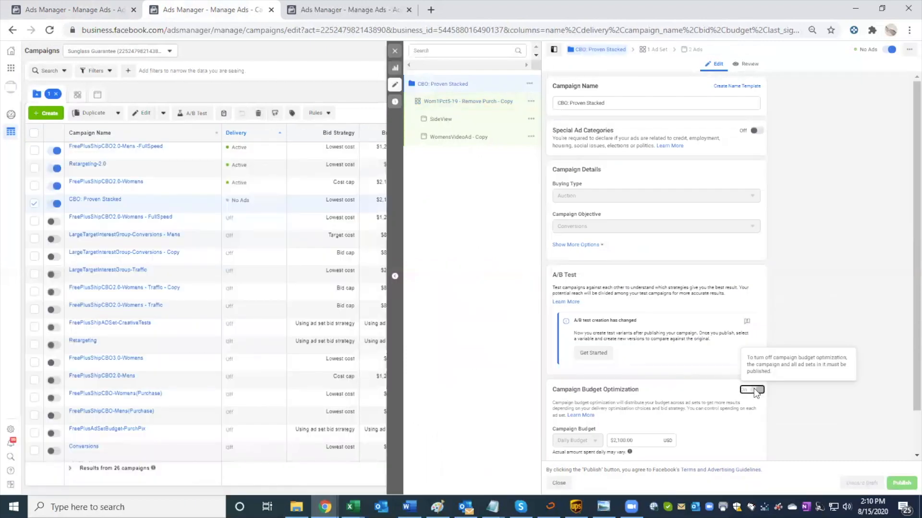
click(75, 93)
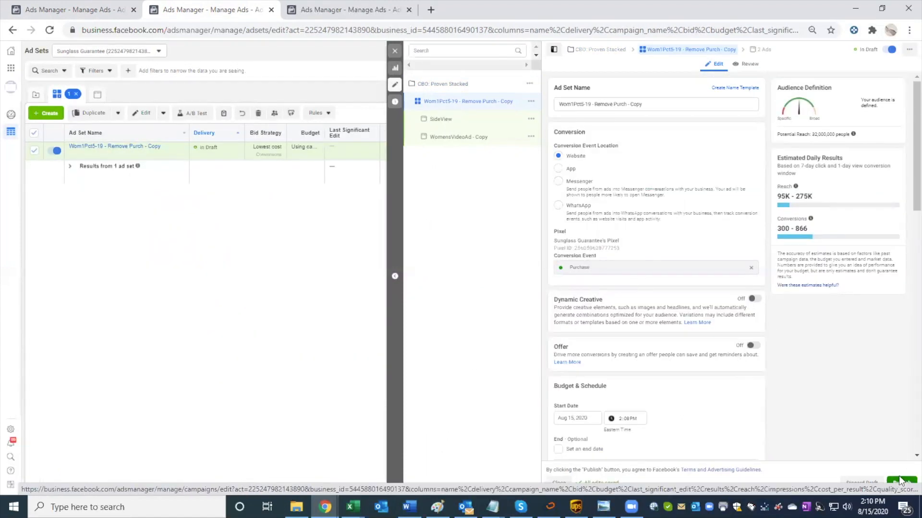
Step: Rename the copied ad set as Proven Lookalikes Stacked, publish it with its ads, and close the editor
drag(649, 103, 535, 106)
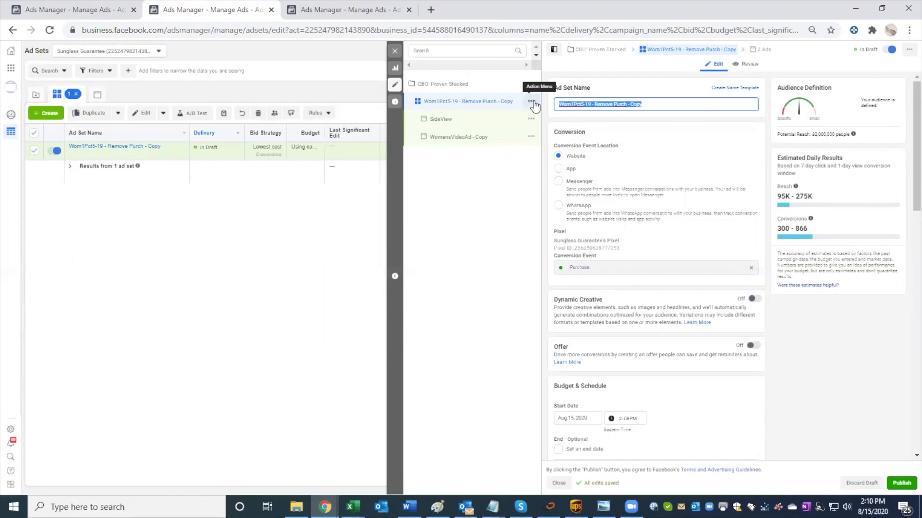
text(Proven Looa)
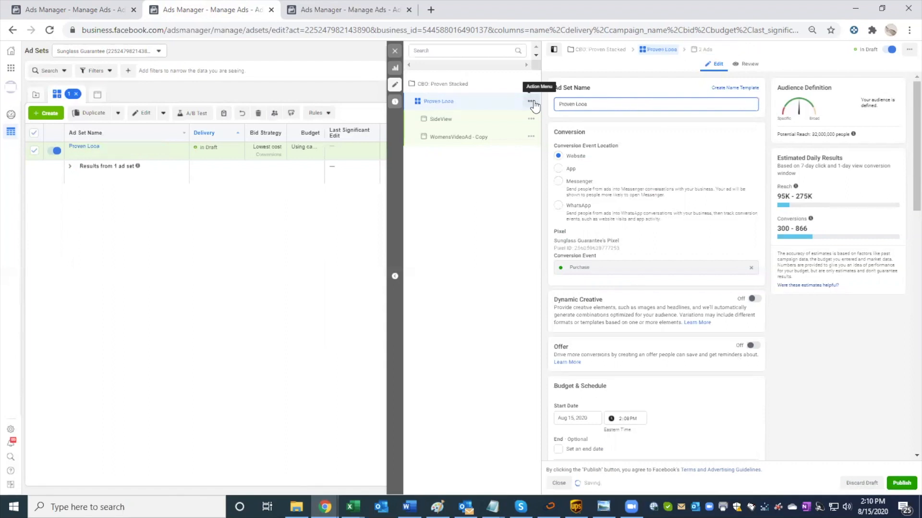
key(BackSpace)
text(kalikes Stacked)
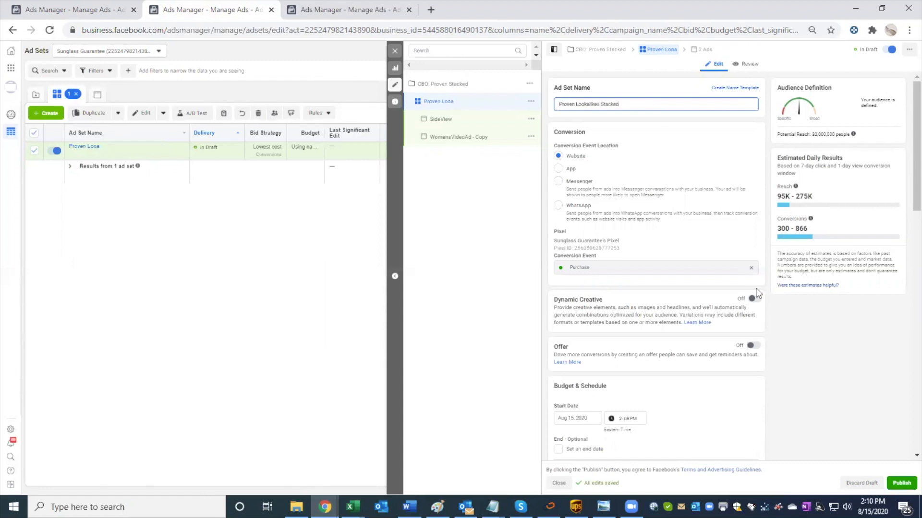
click(901, 483)
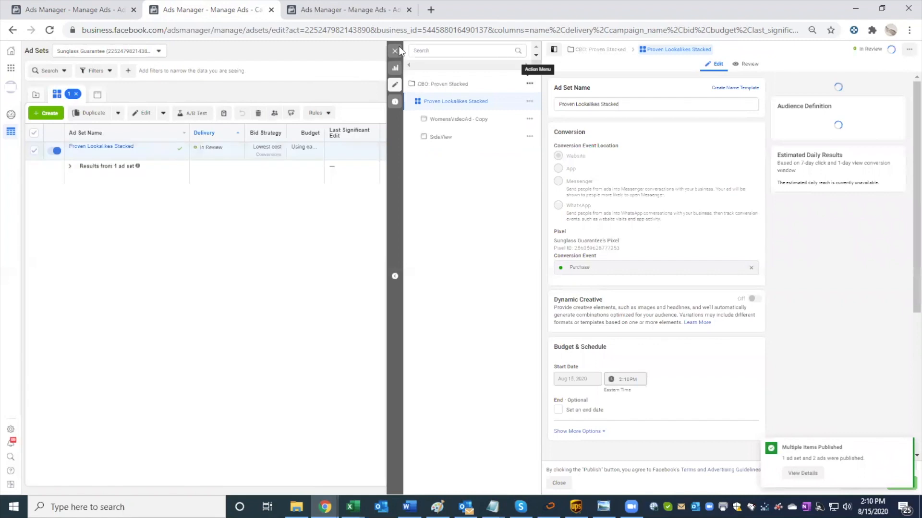
click(395, 51)
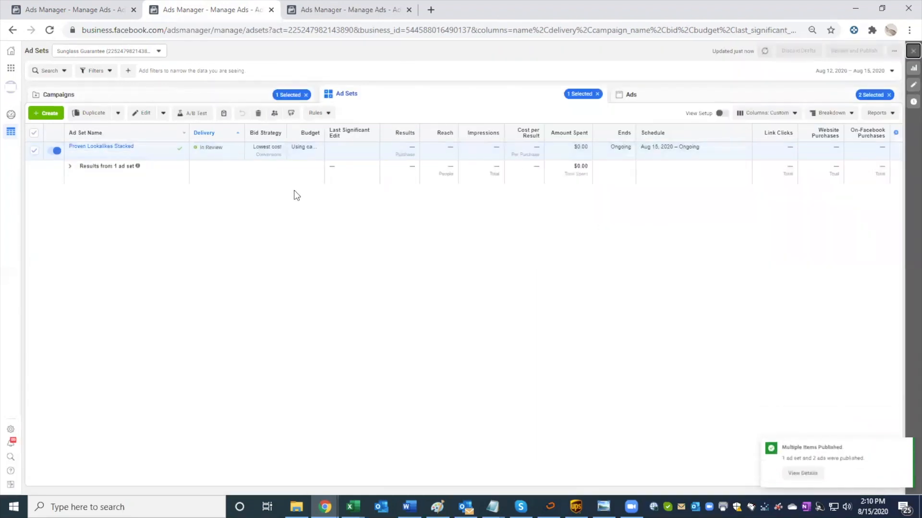
Step: Turn off campaign budget optimization for CBO: Proven Stacked and publish the change with a $2,100.00 daily budget on the Proven Lookalikes Stacked ad set
click(110, 153)
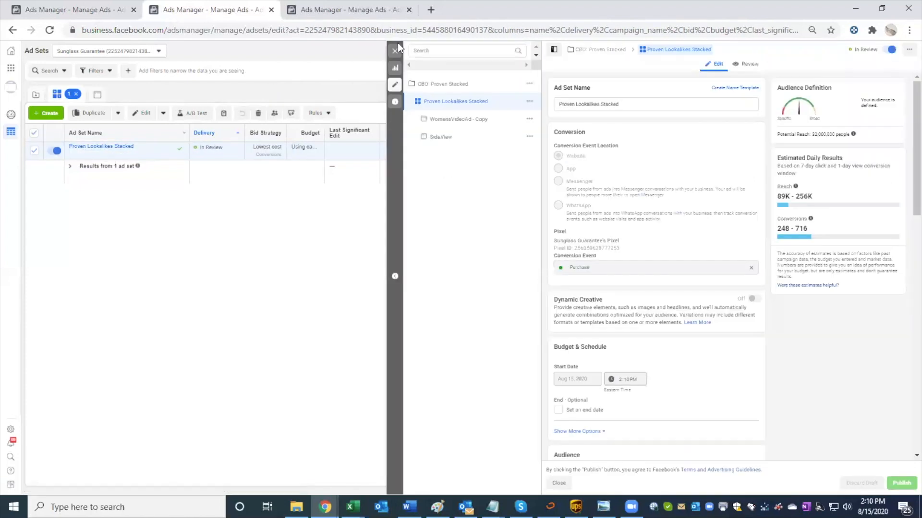
click(36, 94)
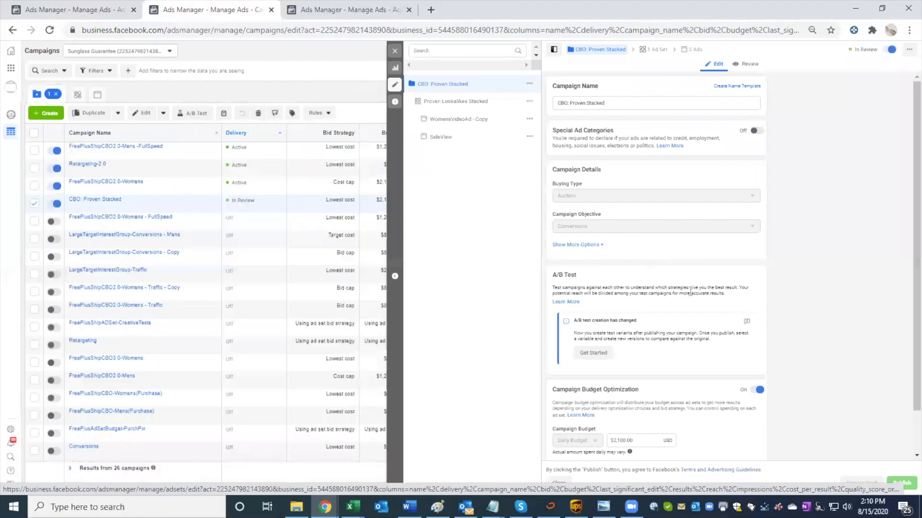
scroll(690, 292, down, 1)
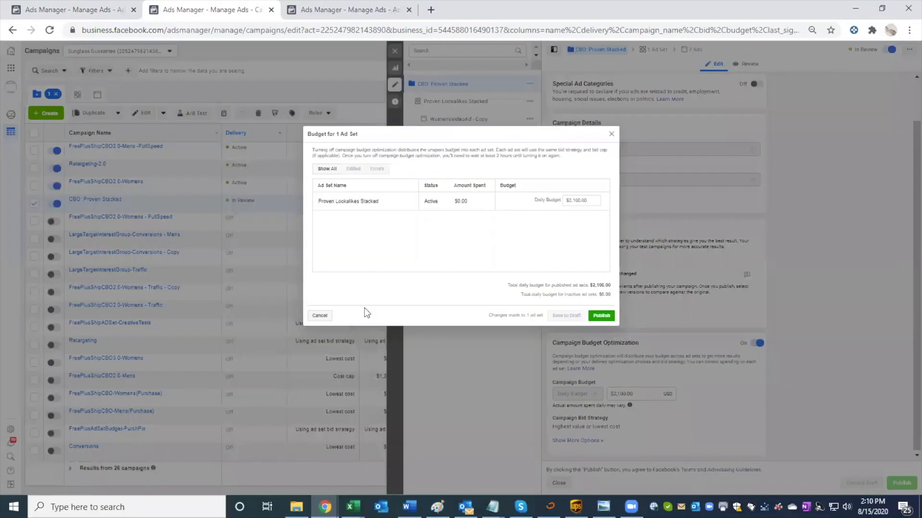
click(603, 316)
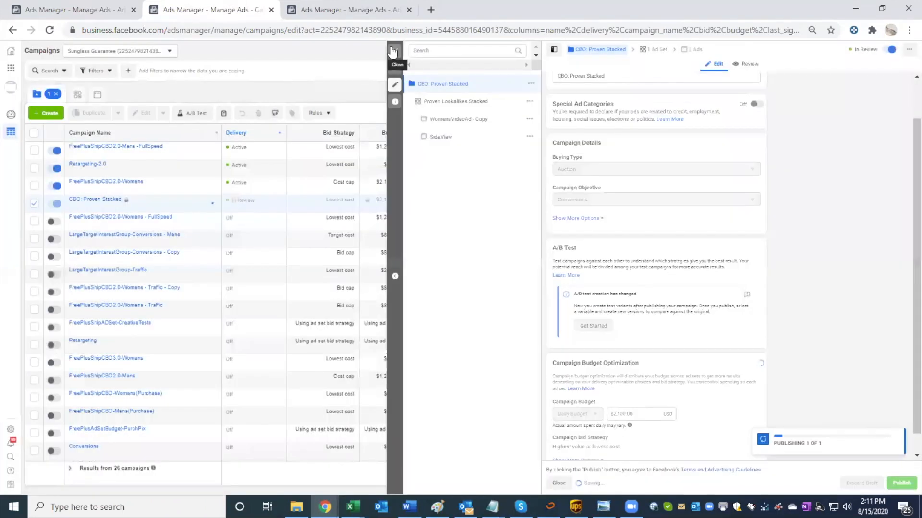
click(393, 50)
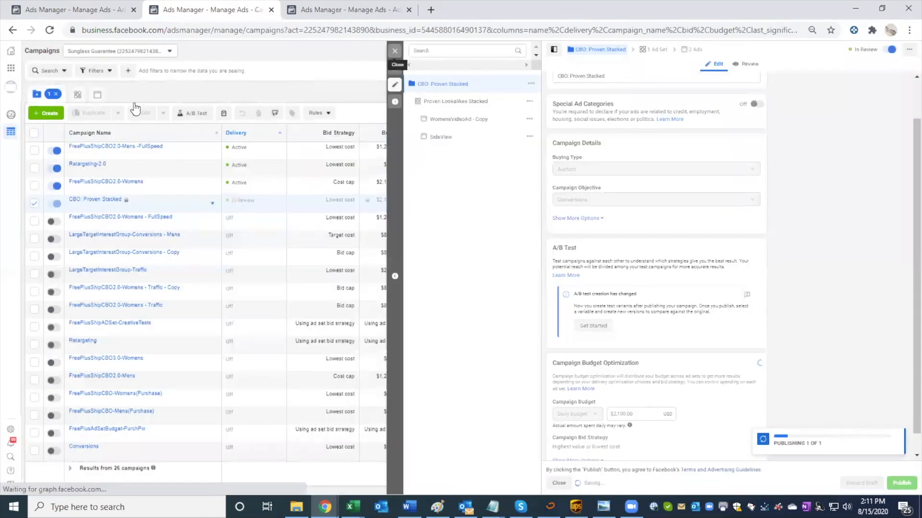
Step: Check the original ad sets' cost cap and set the Proven Lookalikes Stacked ad set's cost control to 6.31 USD
click(140, 156)
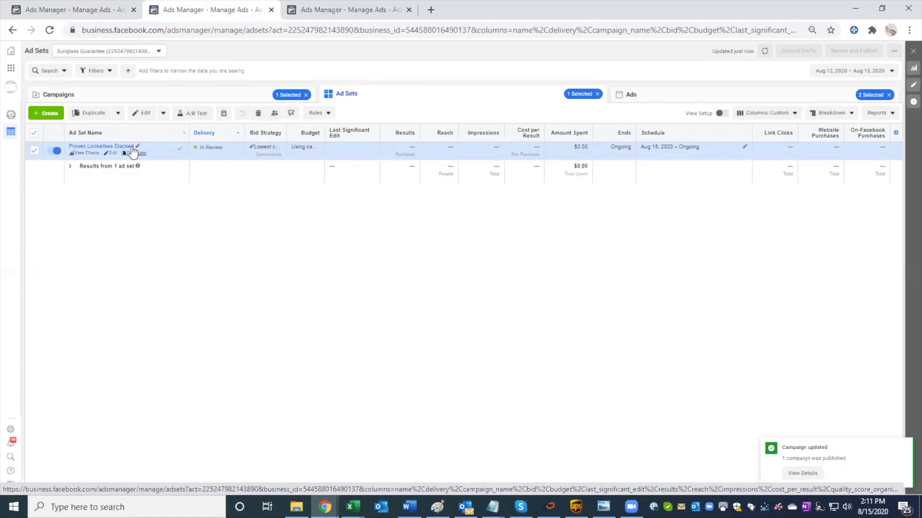
click(111, 152)
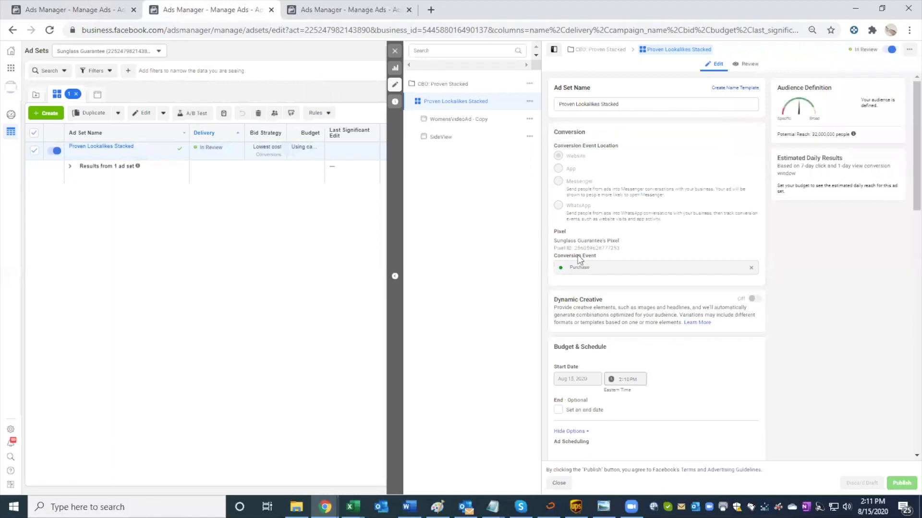
scroll(579, 257, down, 3)
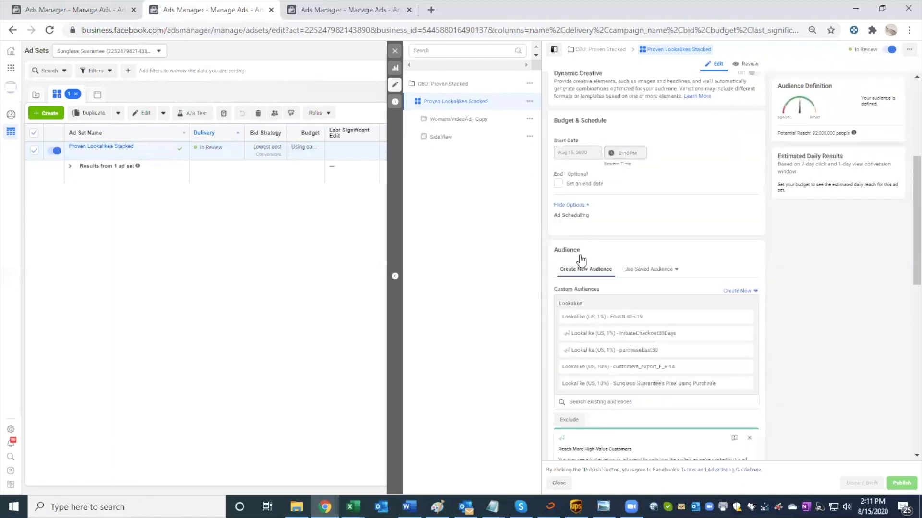
scroll(580, 259, down, 3)
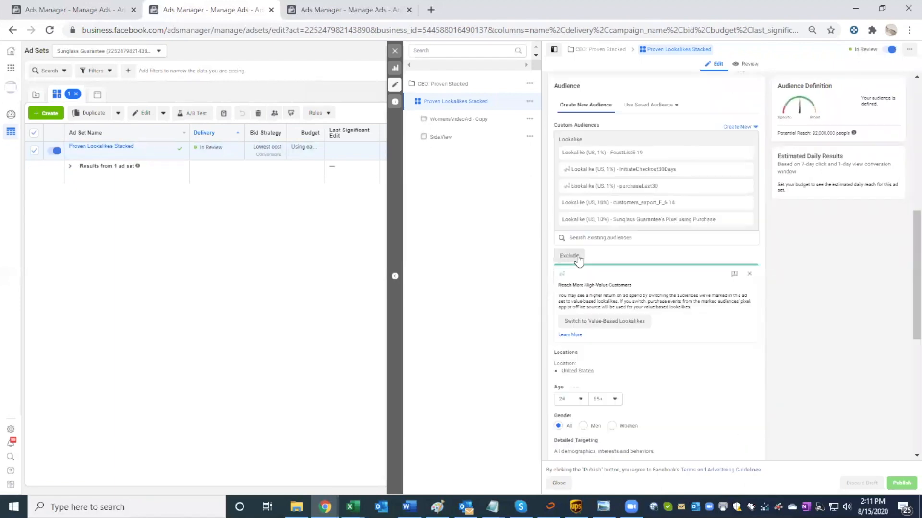
scroll(579, 260, down, 3)
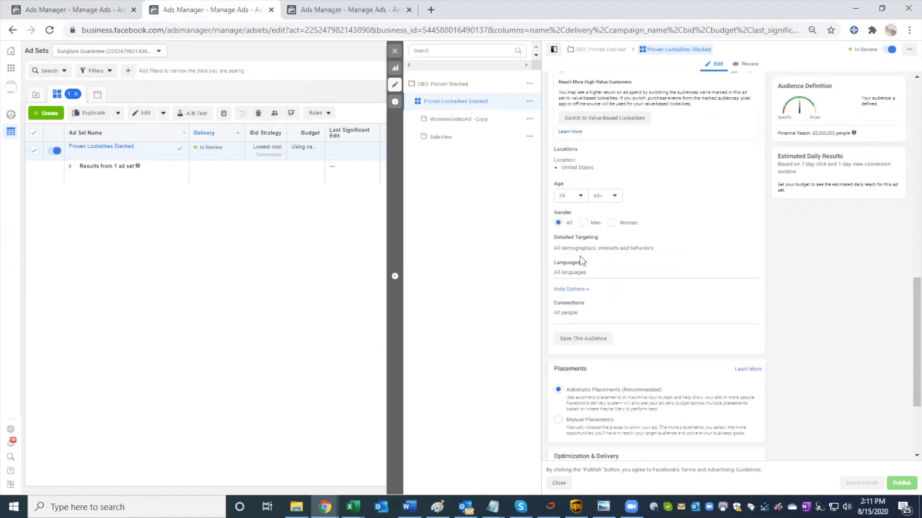
scroll(581, 260, down, 3)
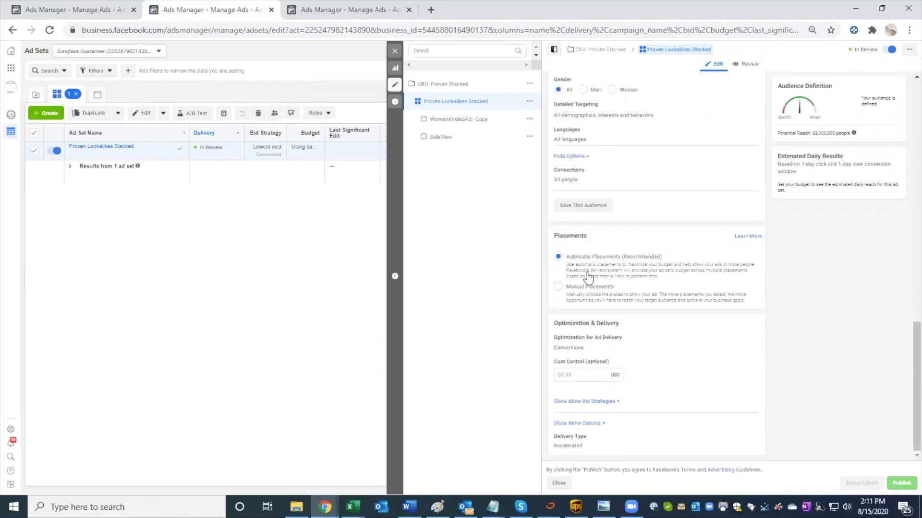
click(579, 377)
click(127, 8)
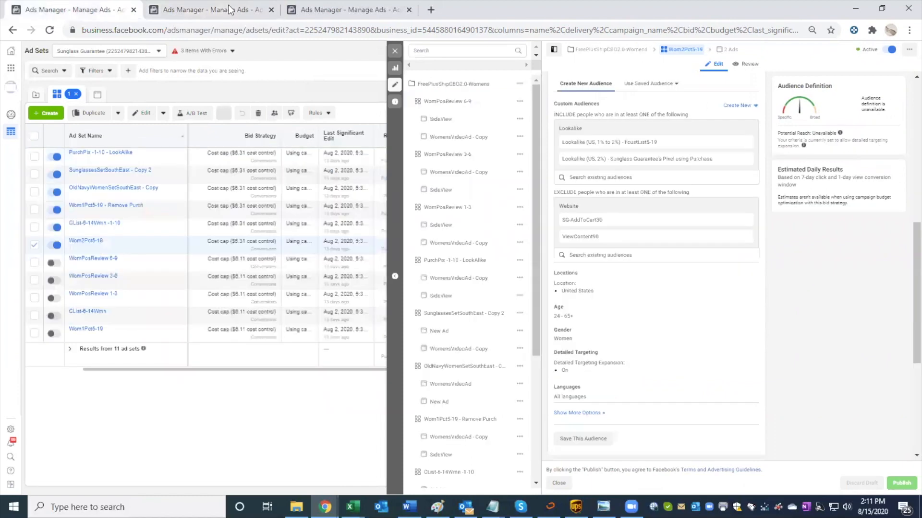
click(230, 10)
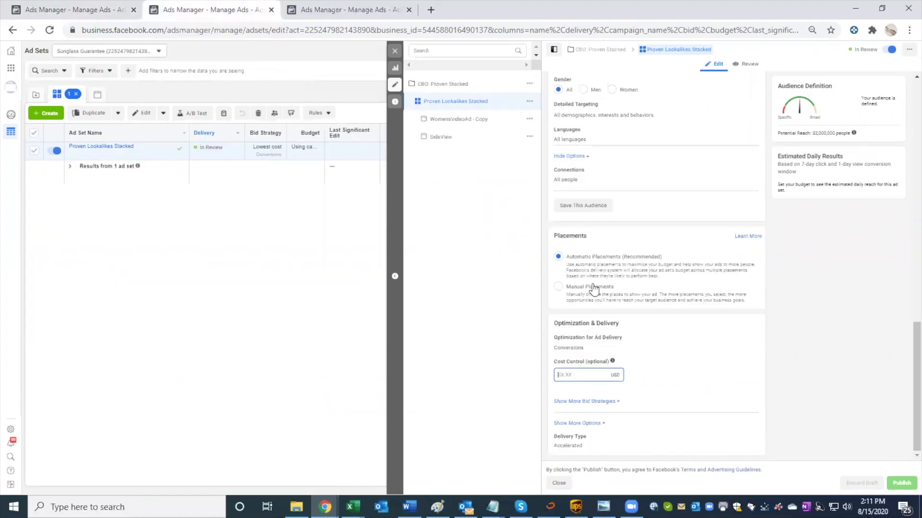
text(6.31)
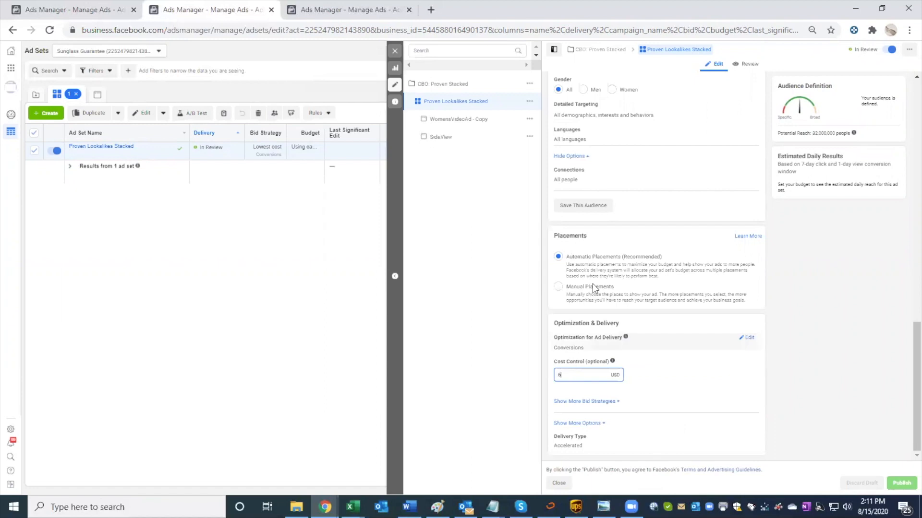
Step: Publish the Proven Lookalikes Stacked ad set with its $6.31 cost control
click(549, 384)
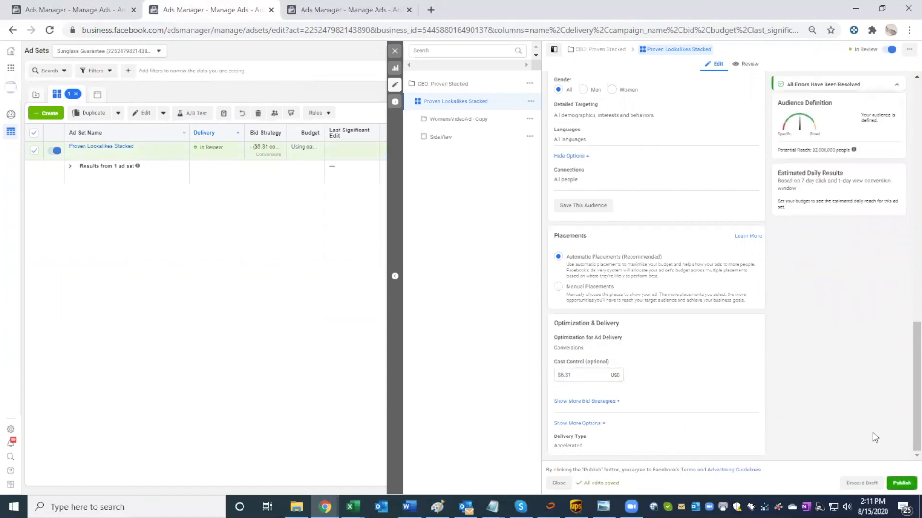
click(903, 483)
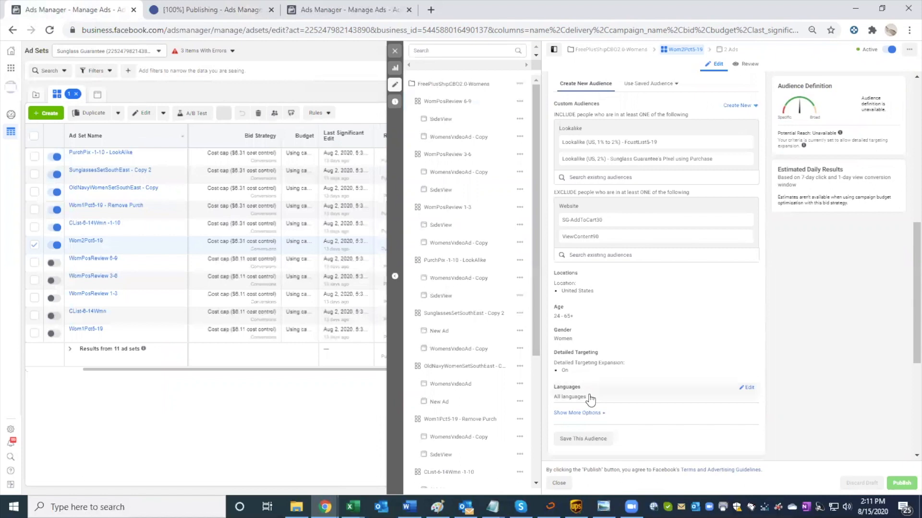
Step: Check the optimization and additional delivery options of the original Wom2Pct5-19 and Wom1Pct5-19 - Remove Purch ad sets
scroll(590, 399, down, 5)
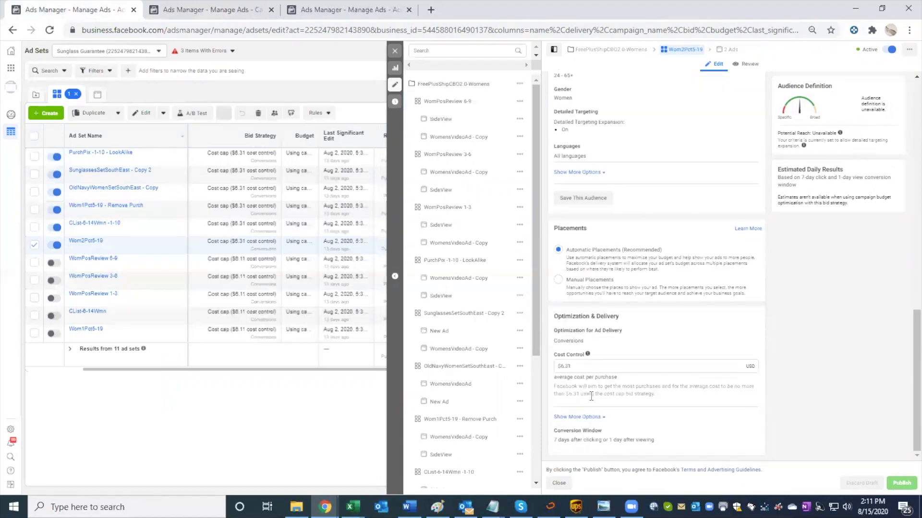
click(598, 417)
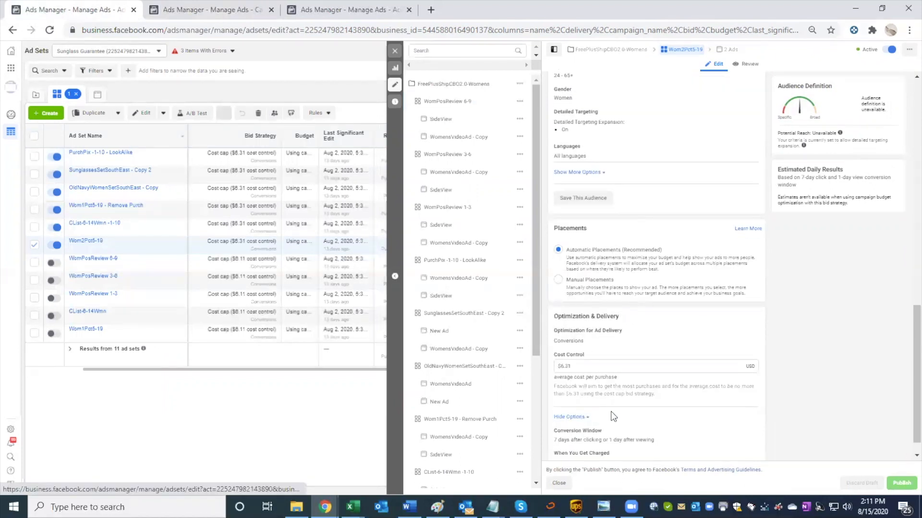
scroll(576, 375, down, 1)
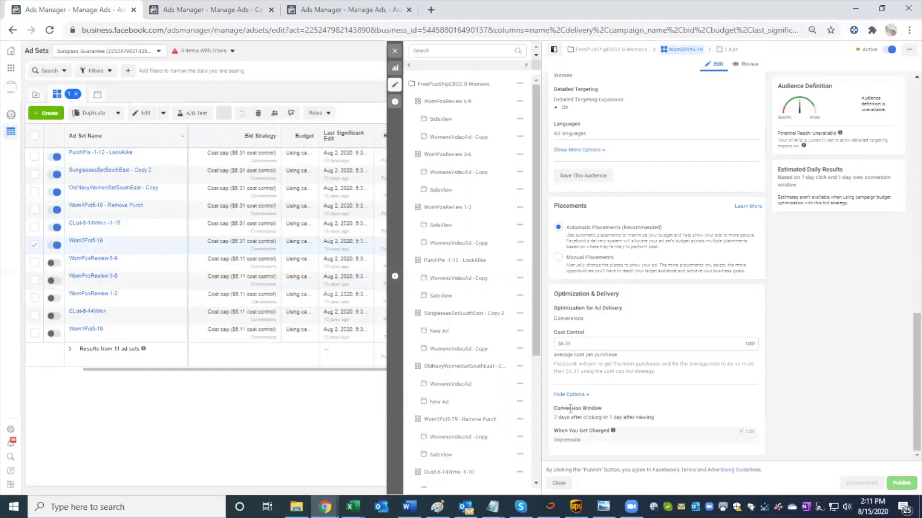
scroll(589, 402, up, 1)
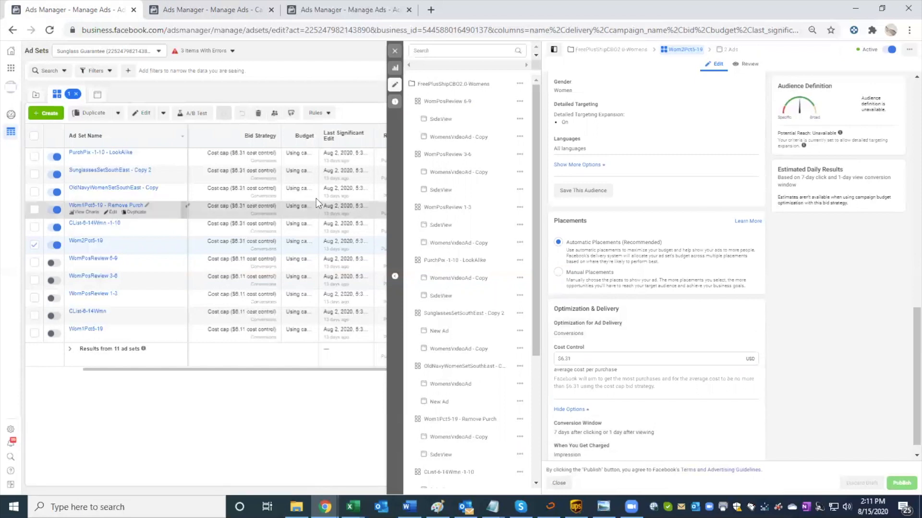
scroll(612, 300, up, 1)
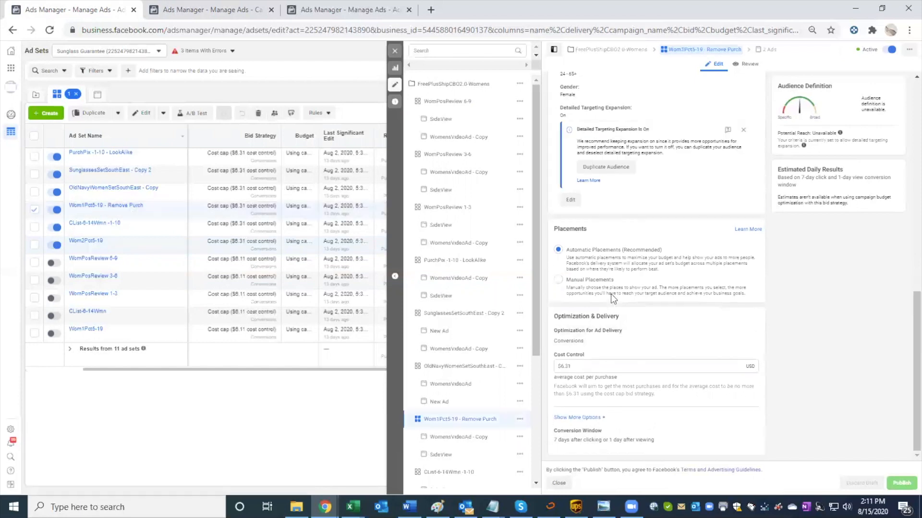
click(582, 419)
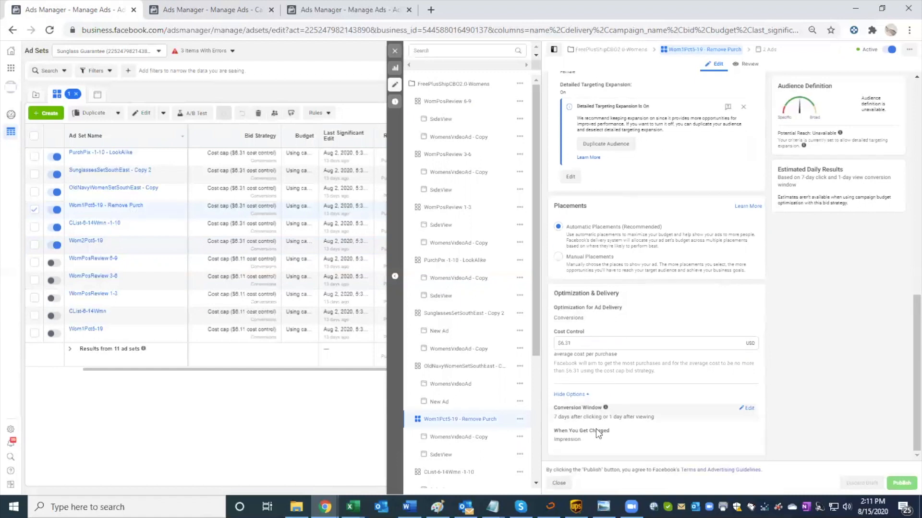
Step: Return to the Proven Lookalikes Stacked ad set and inspect its bid control and additional delivery options
click(211, 10)
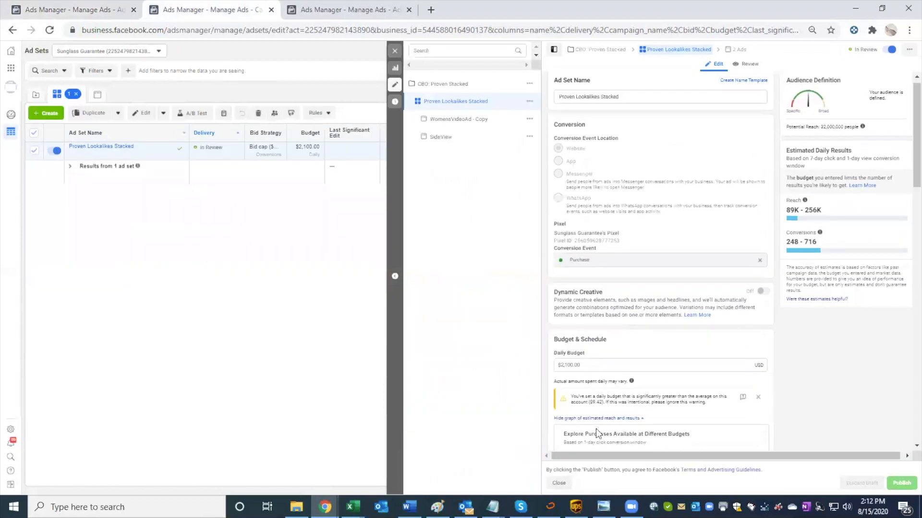
scroll(597, 434, down, 10)
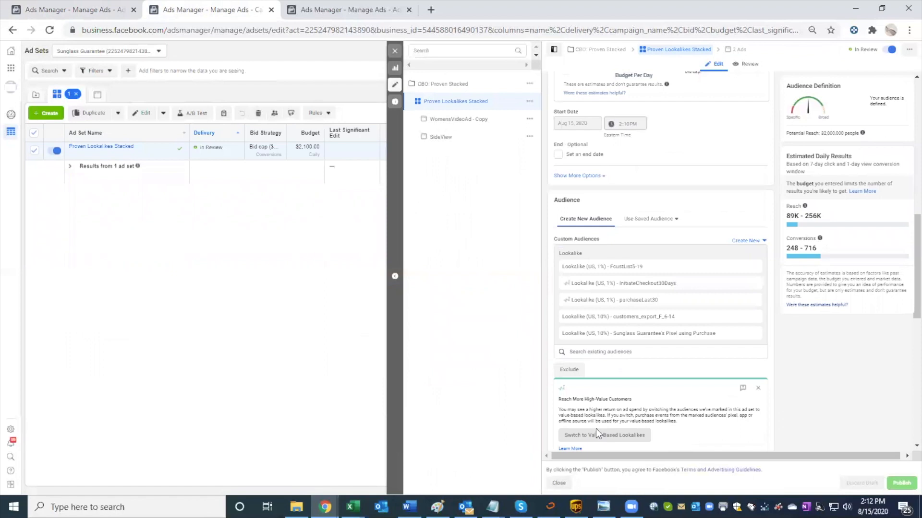
scroll(596, 428, down, 8)
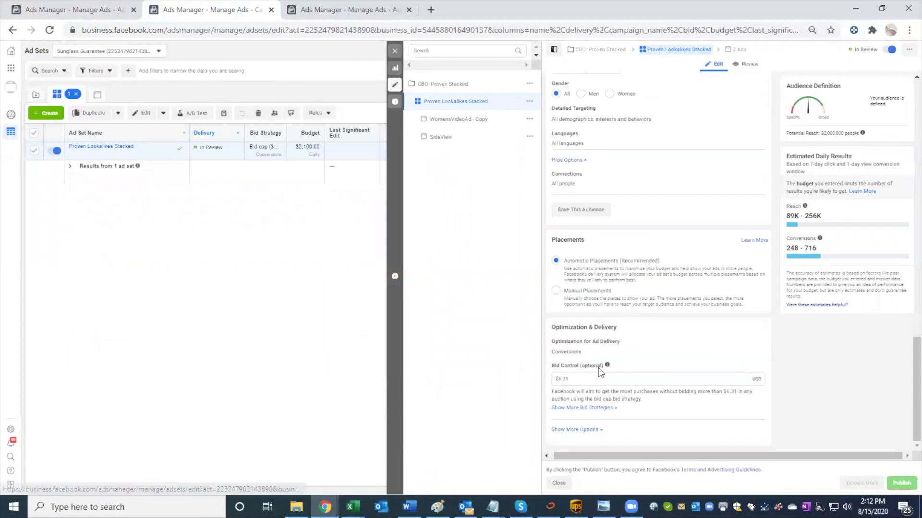
click(574, 430)
scroll(603, 408, down, 1)
scroll(605, 407, down, 1)
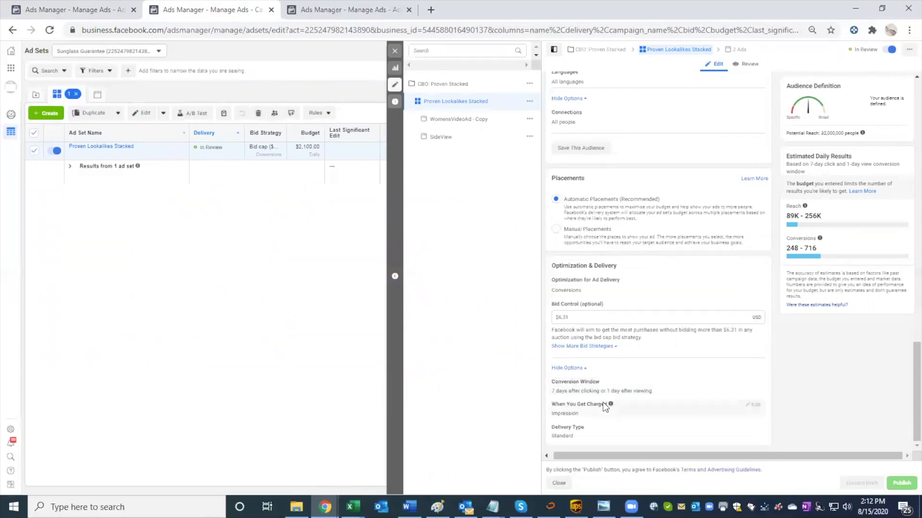
scroll(583, 353, up, 5)
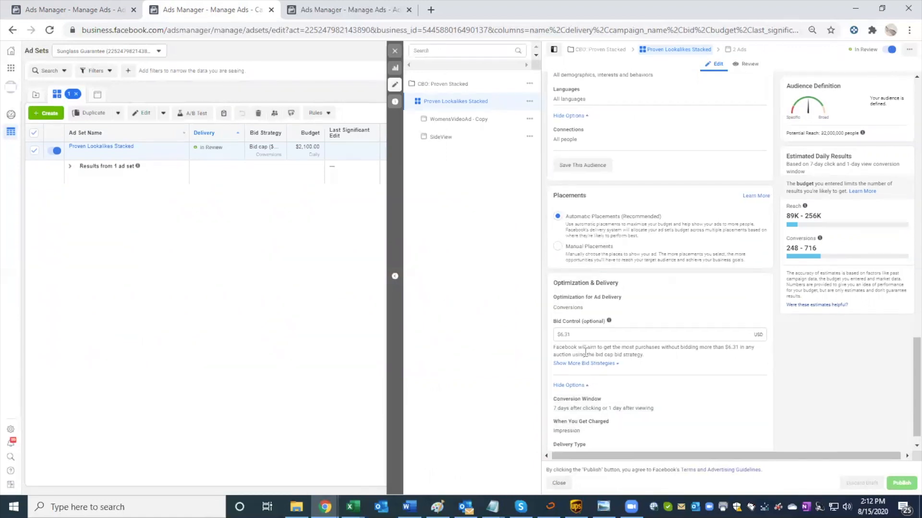
scroll(585, 352, up, 5)
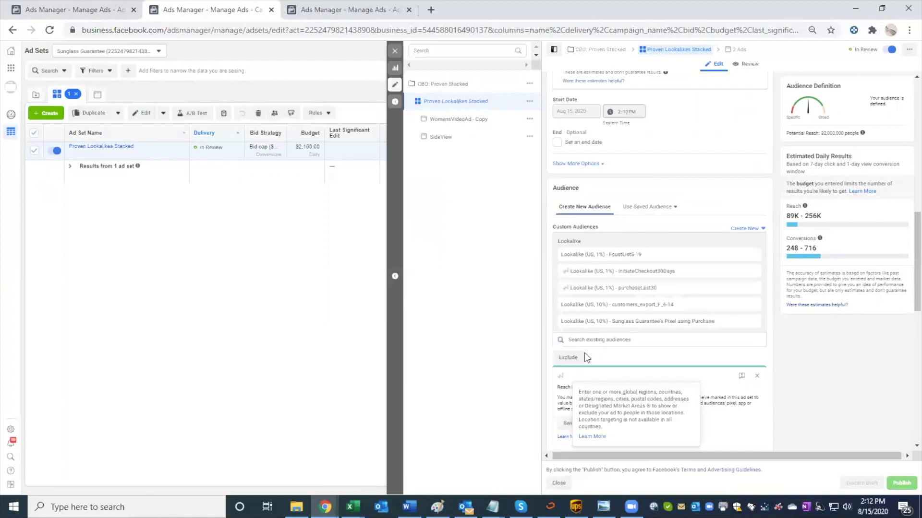
Step: Review the Proven Lookalikes Stacked ad set's daily budget, estimated purchases graph and lookalike audiences, and close its editor
scroll(584, 353, up, 10)
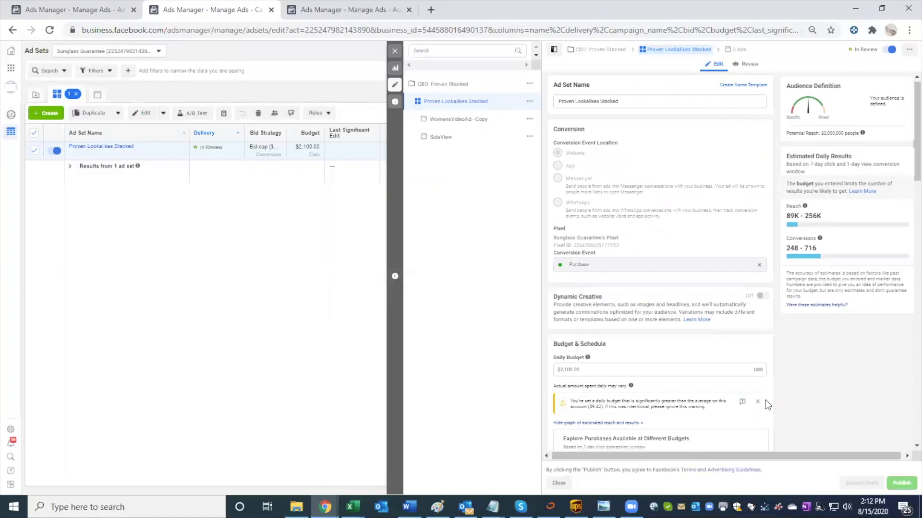
scroll(766, 402, down, 1)
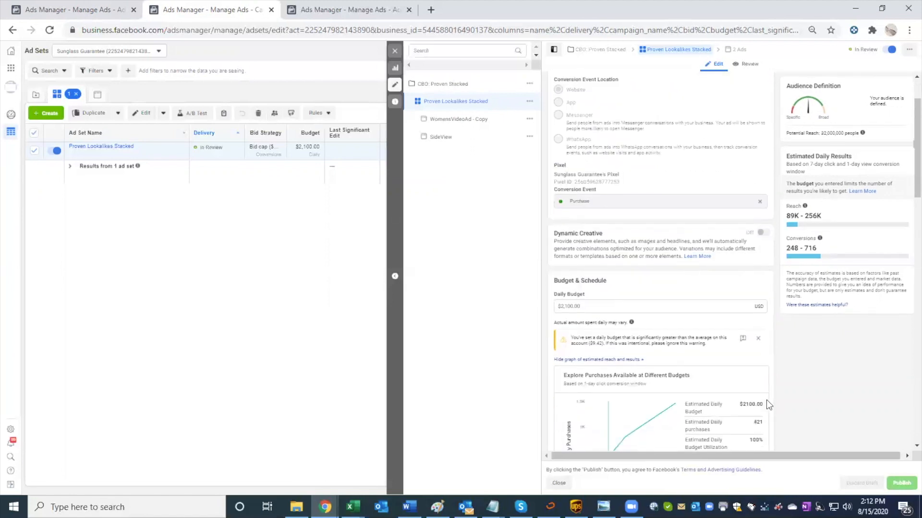
scroll(744, 386, down, 1)
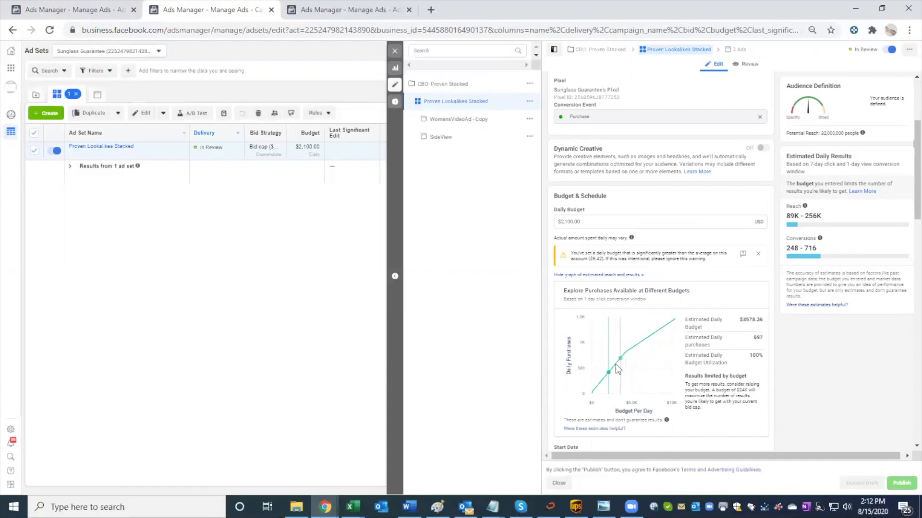
scroll(605, 366, down, 7)
scroll(604, 366, down, 8)
scroll(605, 367, up, 6)
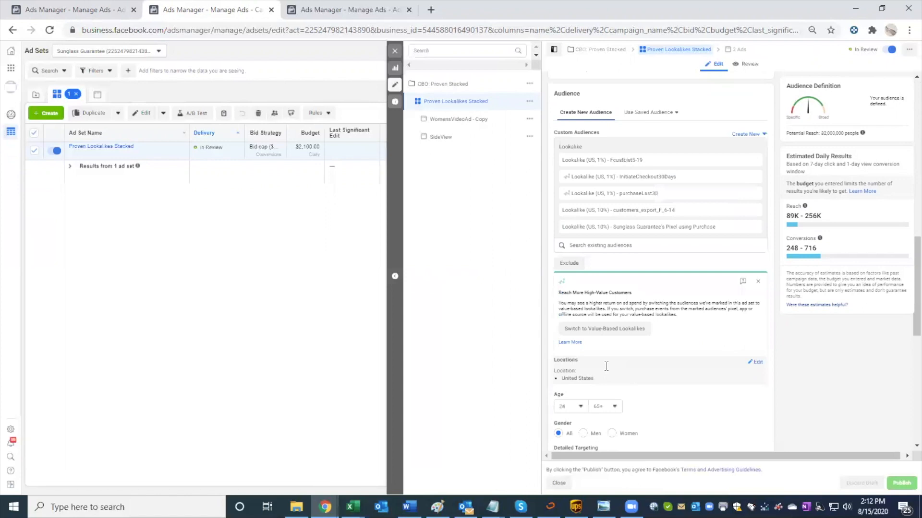
scroll(606, 367, up, 2)
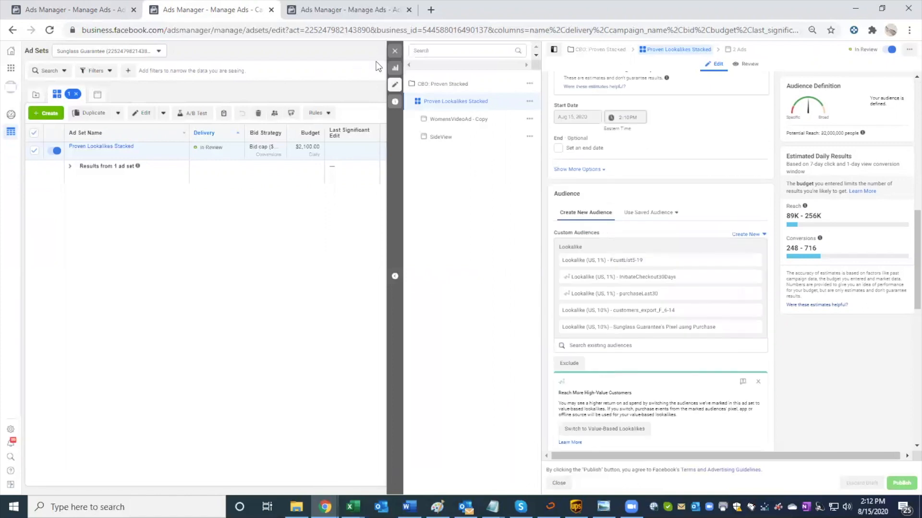
click(391, 52)
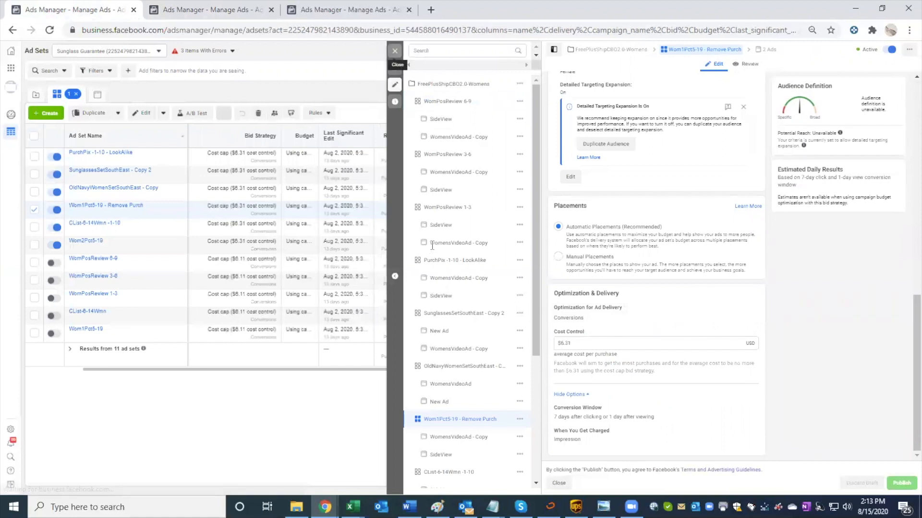
Step: Close the original ad set's editor and look through the quick edit options for Wom1Pct5-19 - Remove Purch
click(395, 50)
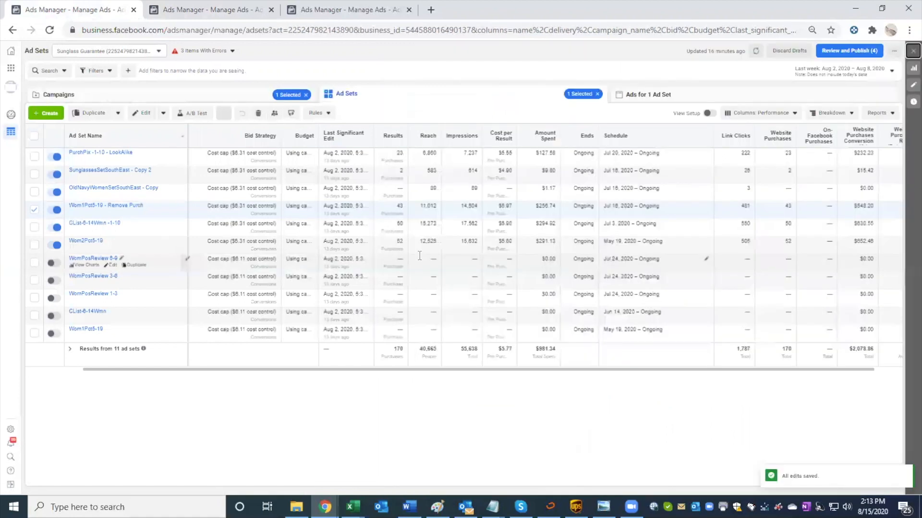
click(163, 113)
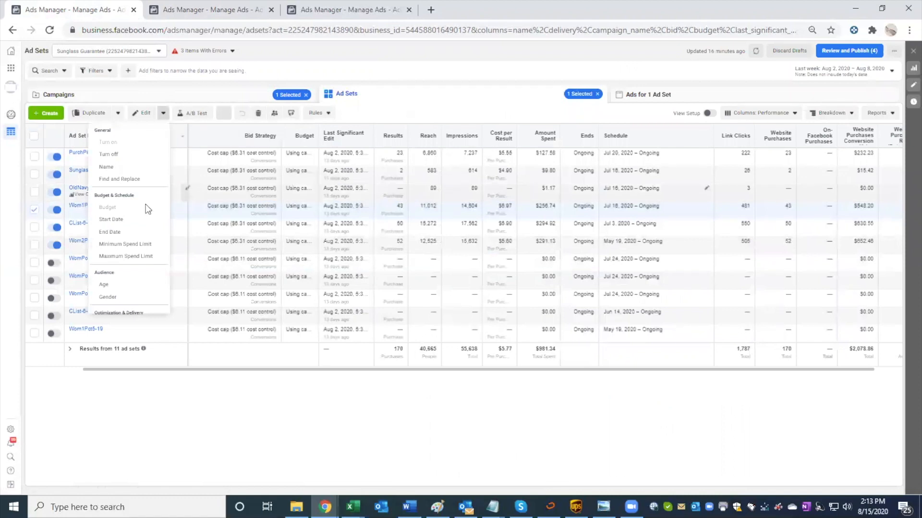
scroll(139, 272, down, 2)
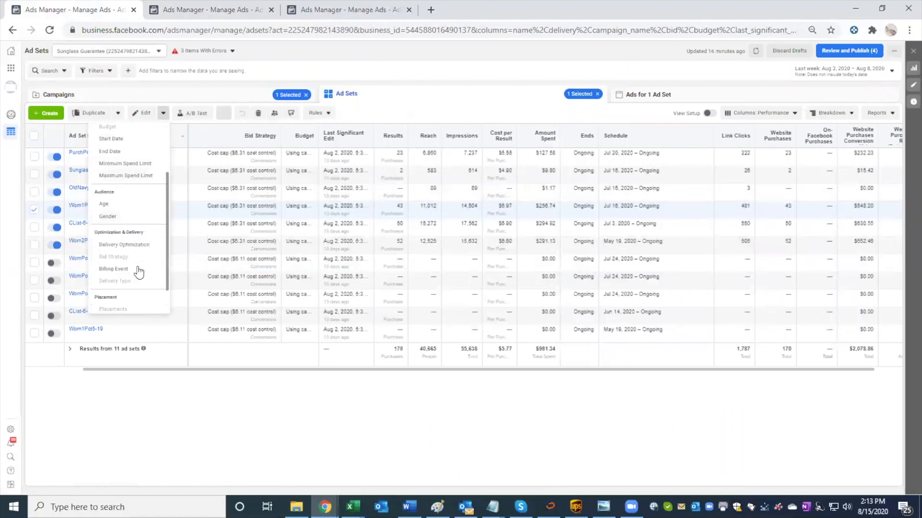
scroll(132, 160, up, 1)
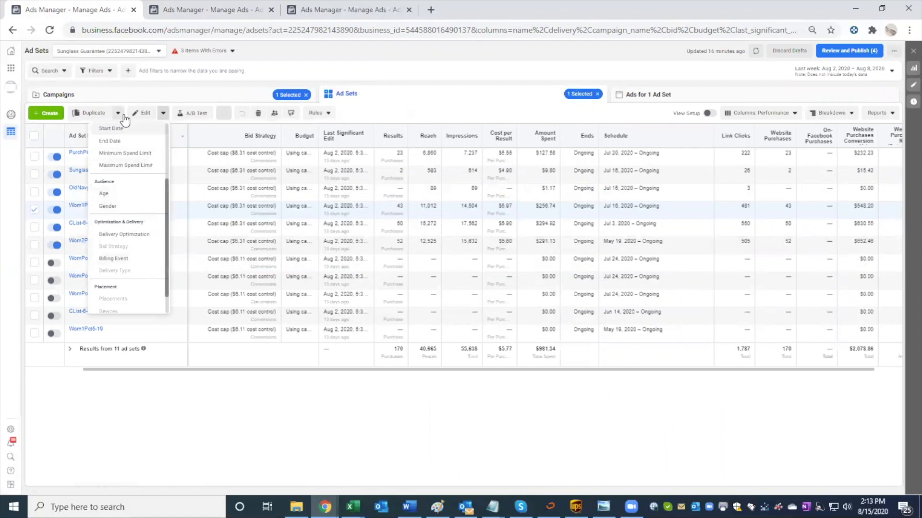
scroll(120, 242, down, 1)
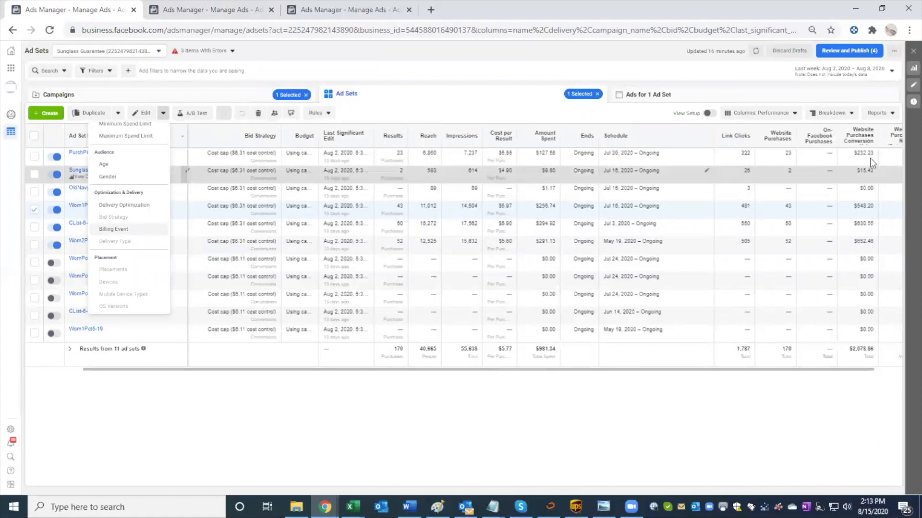
Step: Look through the business tools list, from the Manage Business entries to Sell Products and Services, for further ad set options
click(864, 115)
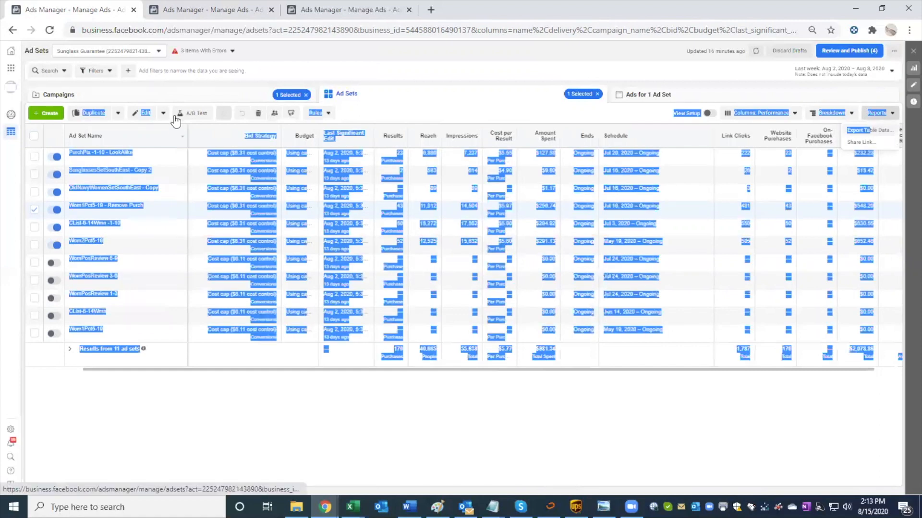
click(7, 70)
scroll(57, 177, down, 5)
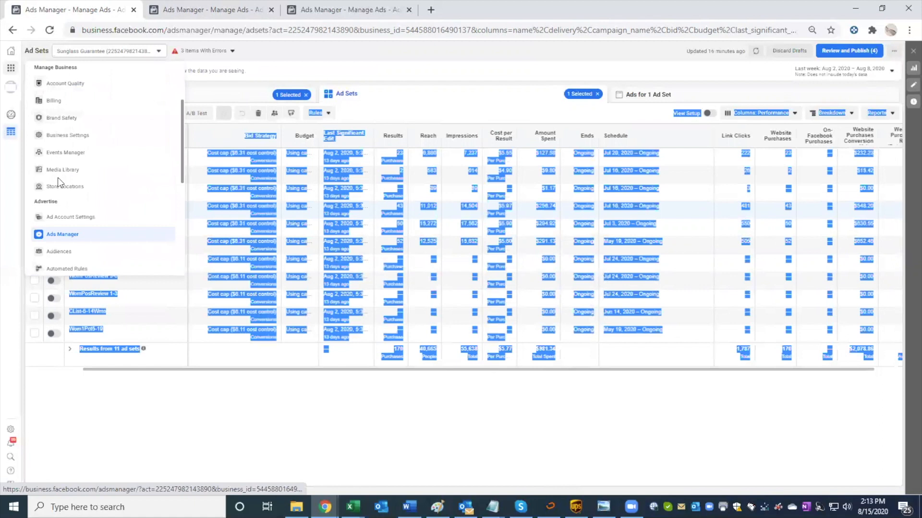
scroll(87, 192, down, 1)
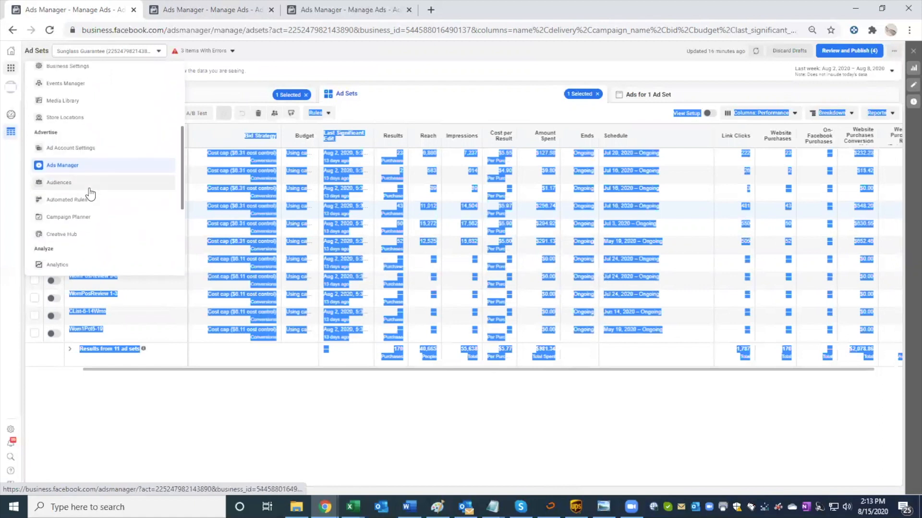
scroll(88, 230, down, 3)
scroll(87, 228, up, 6)
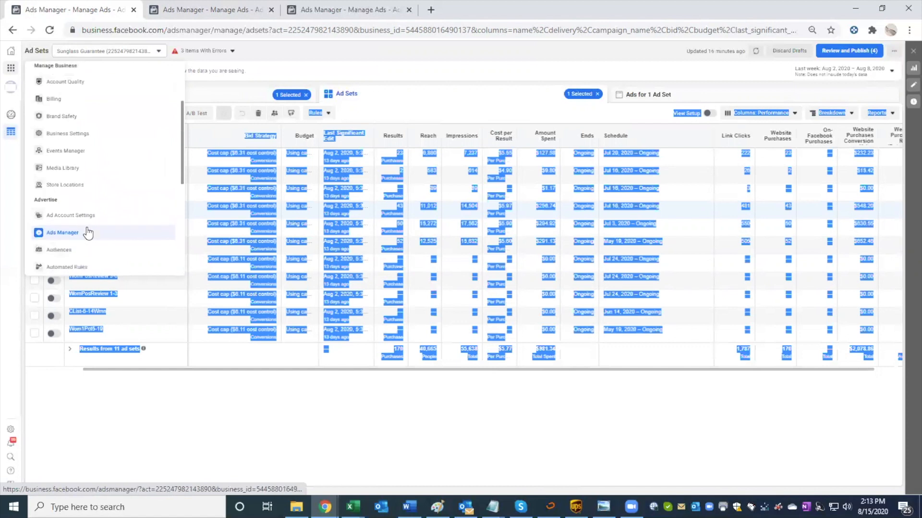
scroll(87, 234, up, 3)
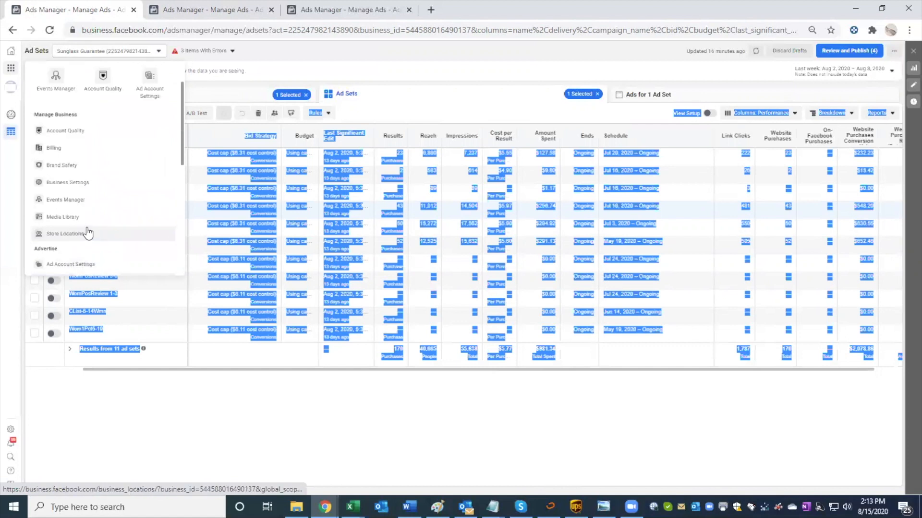
scroll(88, 234, up, 3)
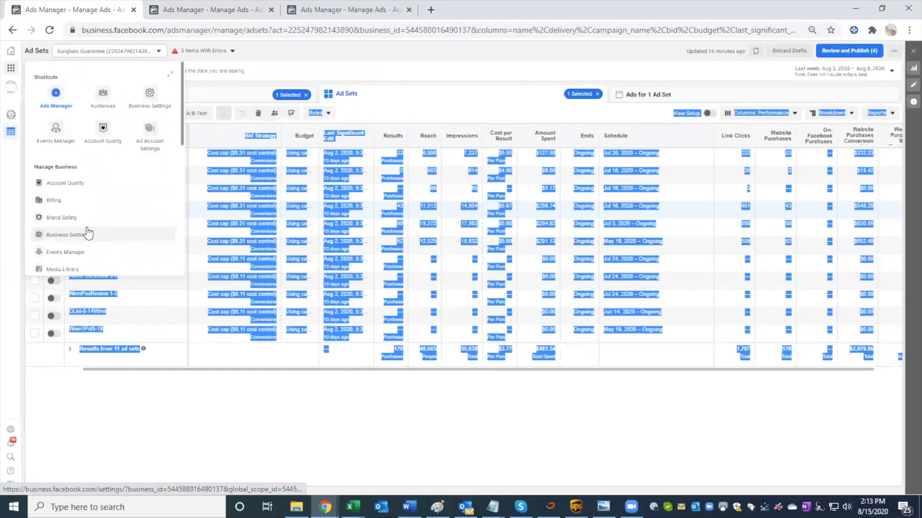
scroll(88, 234, down, 6)
scroll(88, 233, down, 6)
scroll(88, 234, down, 7)
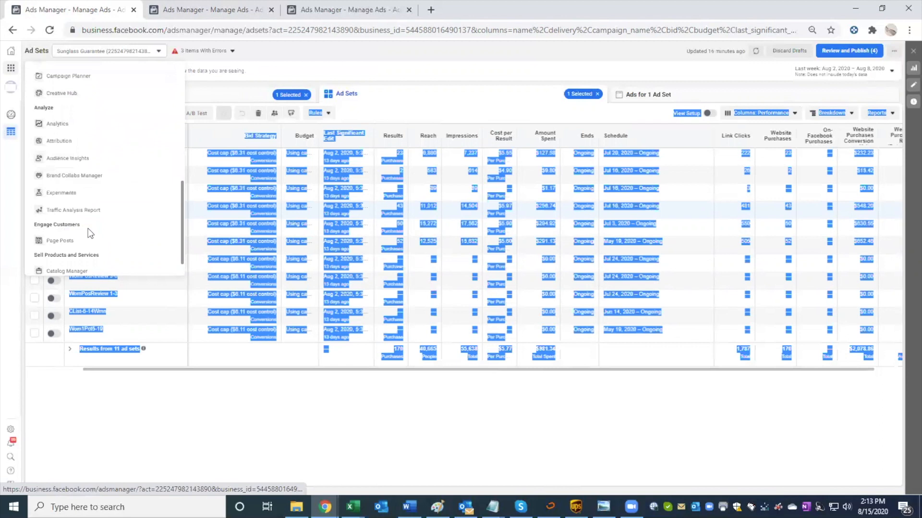
scroll(89, 235, down, 2)
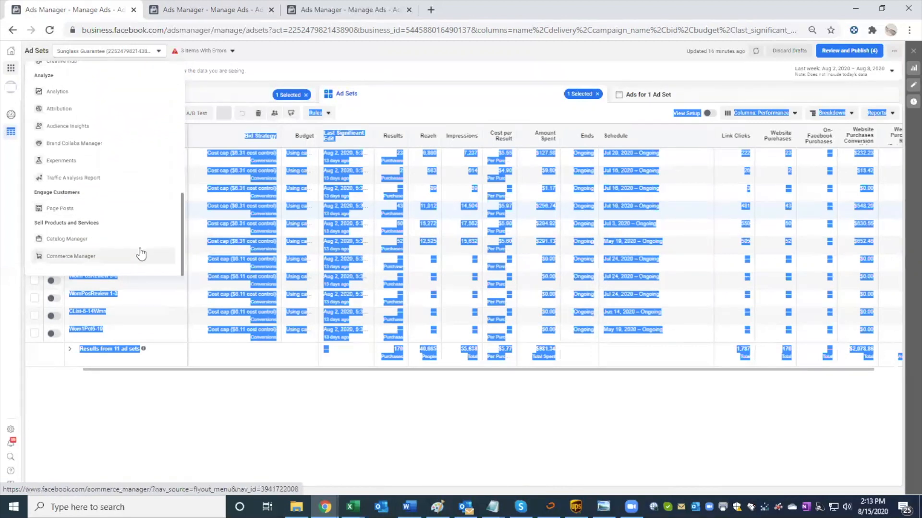
scroll(102, 110, up, 9)
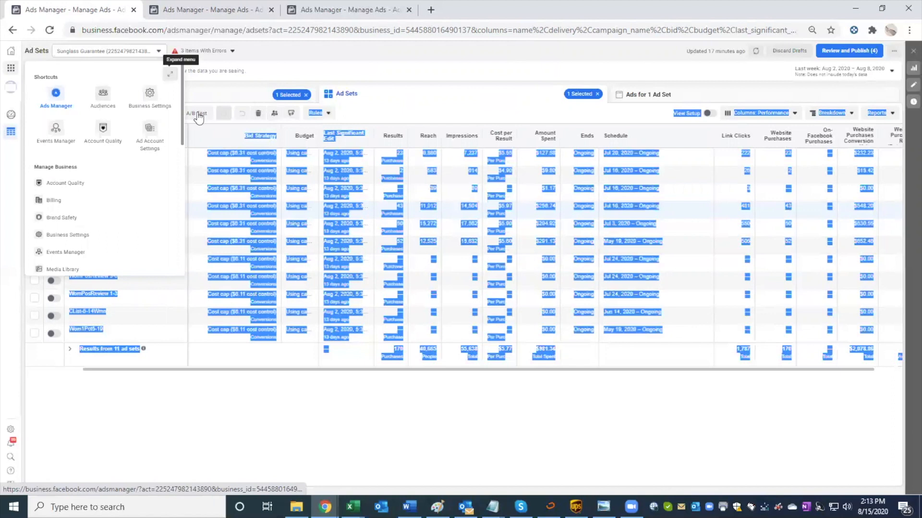
Step: Expand the business tools into the full Explore All Tools overview, read its tool descriptions, and close it
click(170, 73)
scroll(395, 192, down, 2)
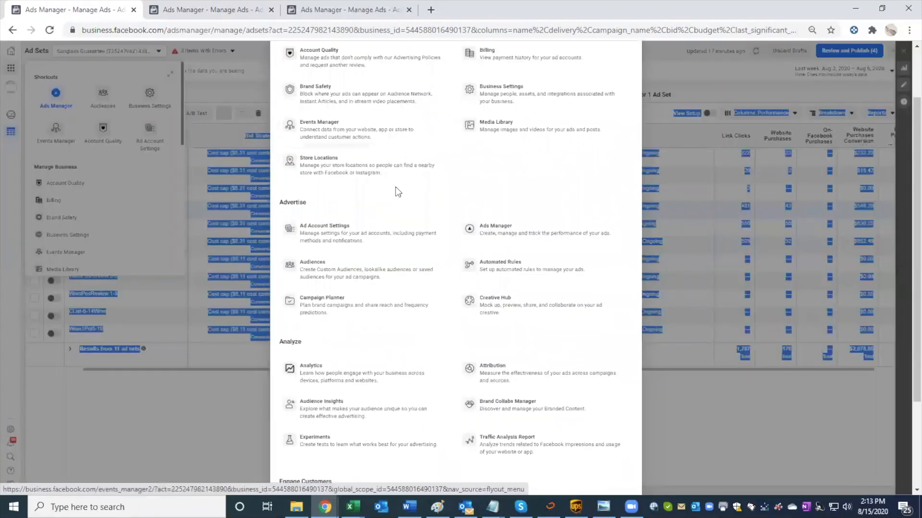
scroll(396, 193, down, 3)
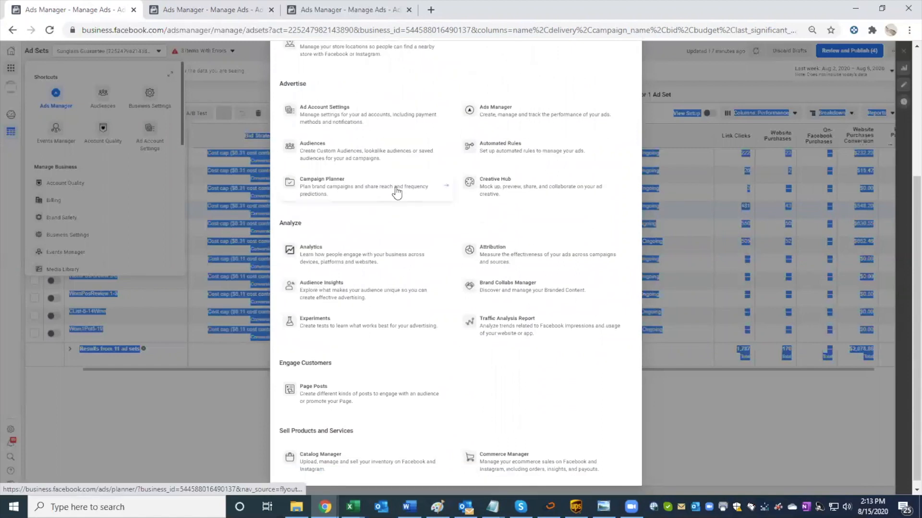
key(super)
scroll(396, 193, up, 3)
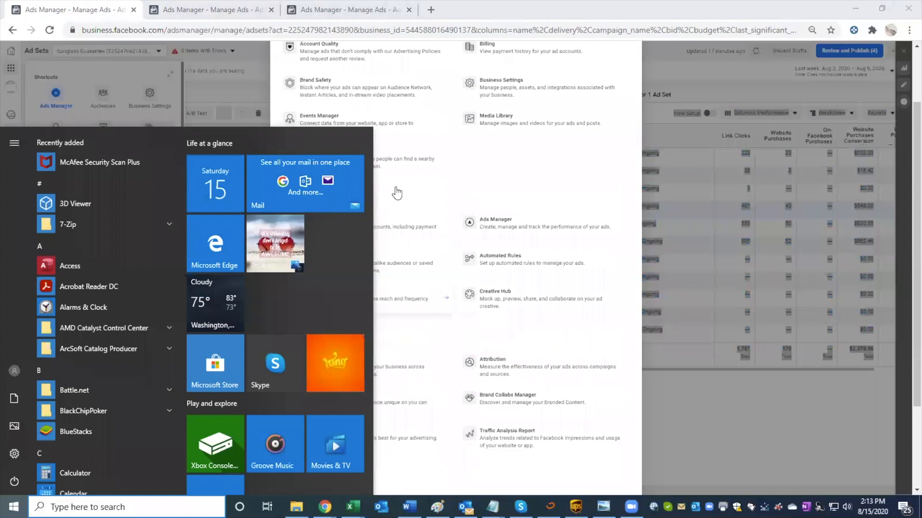
click(457, 195)
scroll(457, 195, up, 1)
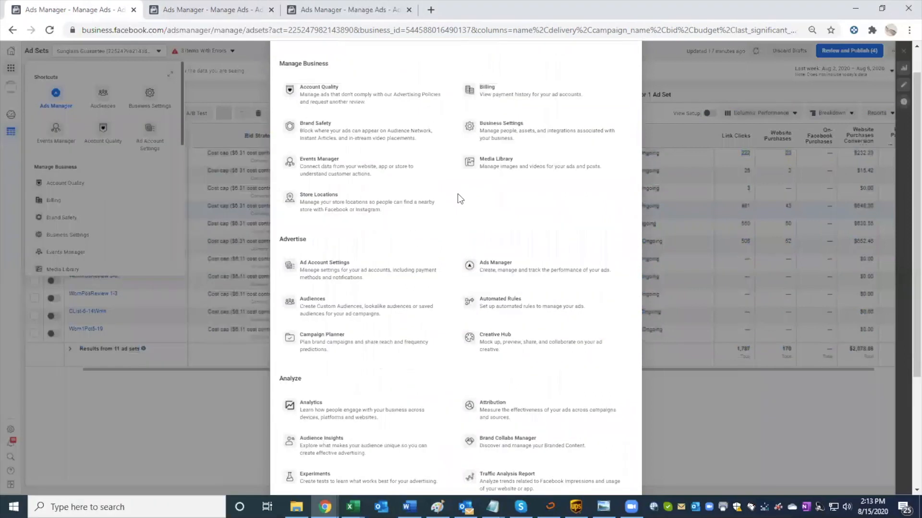
scroll(457, 194, up, 1)
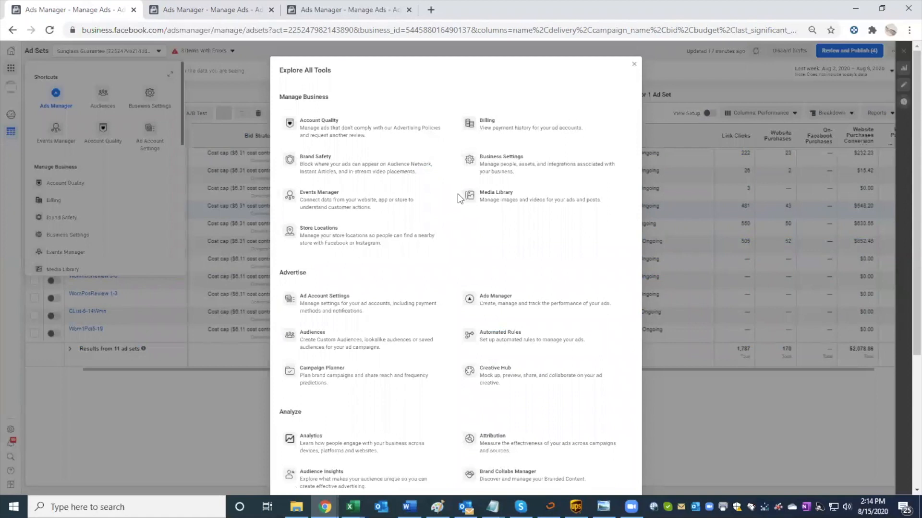
scroll(457, 193, down, 2)
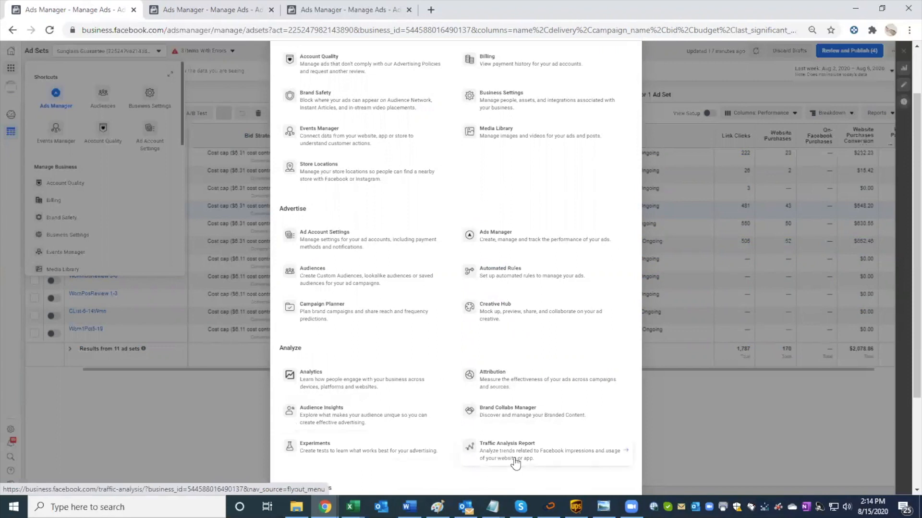
scroll(515, 462, down, 2)
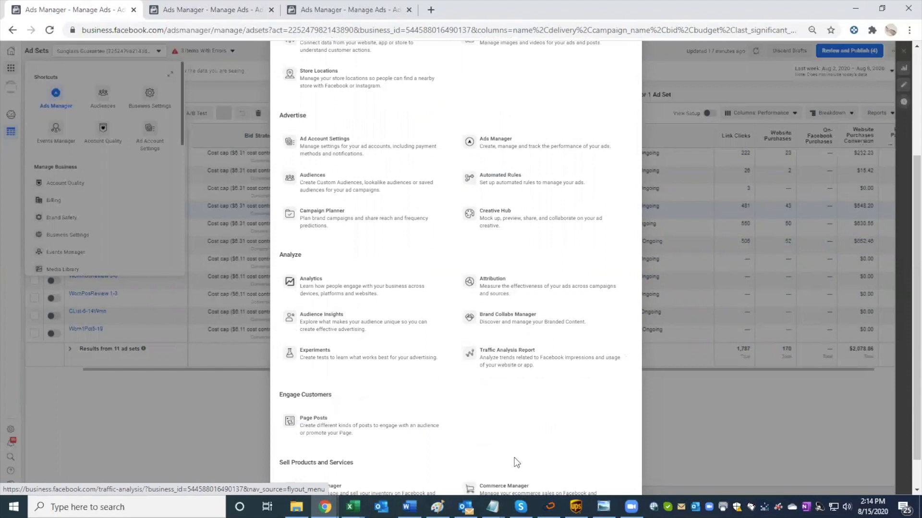
click(658, 405)
Step: Check the format and content options for exporting the ad sets table data, and cancel the export
click(876, 113)
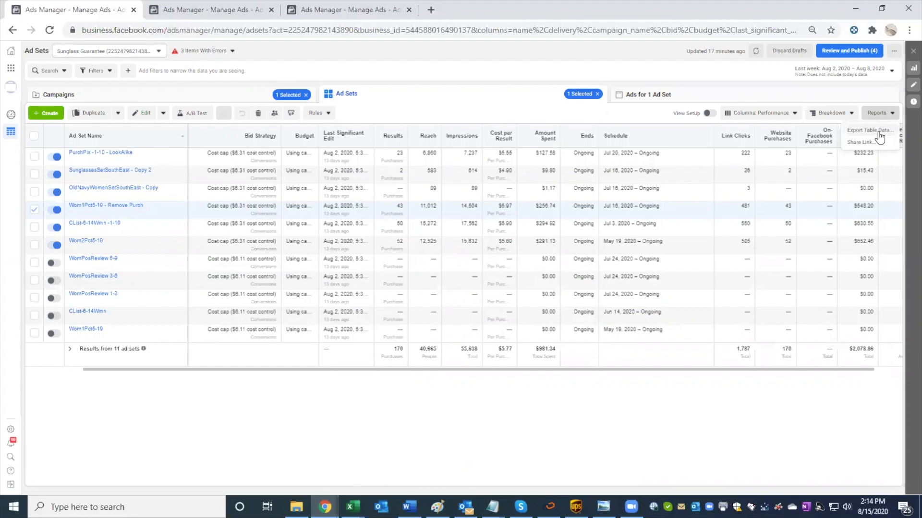
click(878, 132)
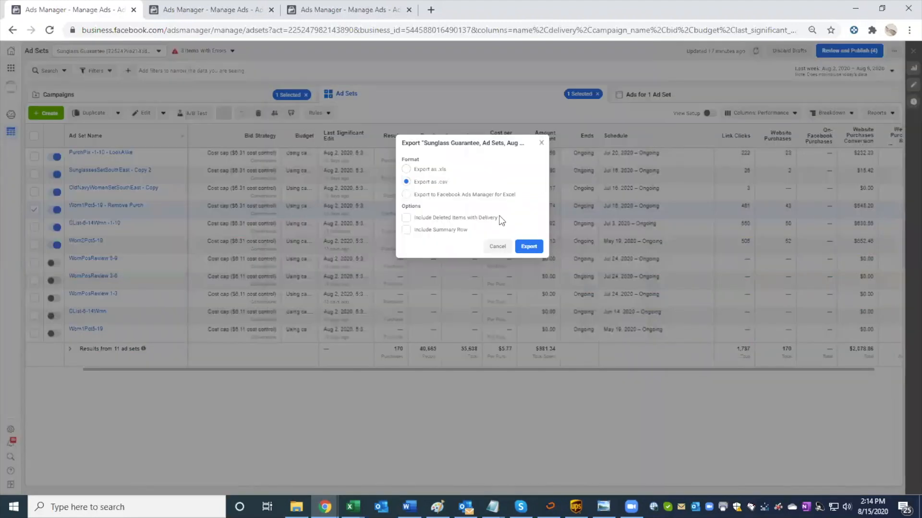
click(497, 246)
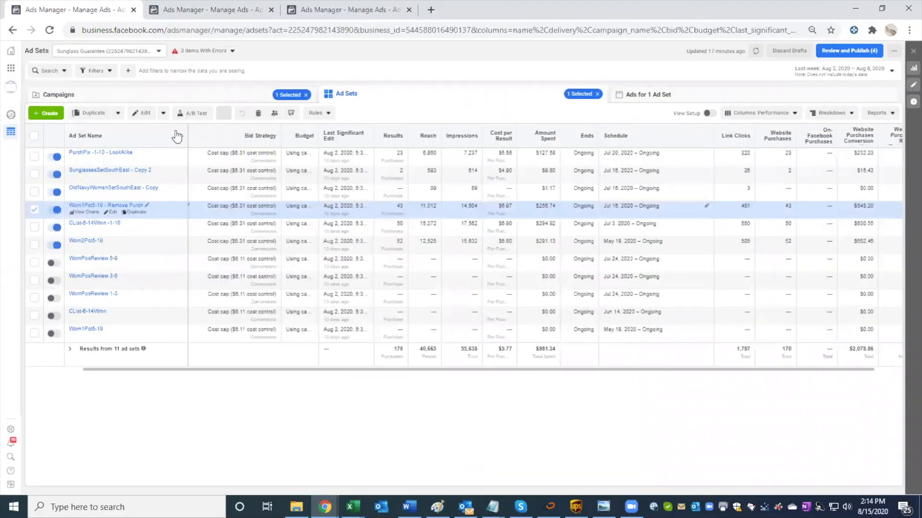
Step: Look through the quick edit, duplication, Ads Manager reset and breakdown options available for the ad sets
click(163, 112)
scroll(154, 193, down, 5)
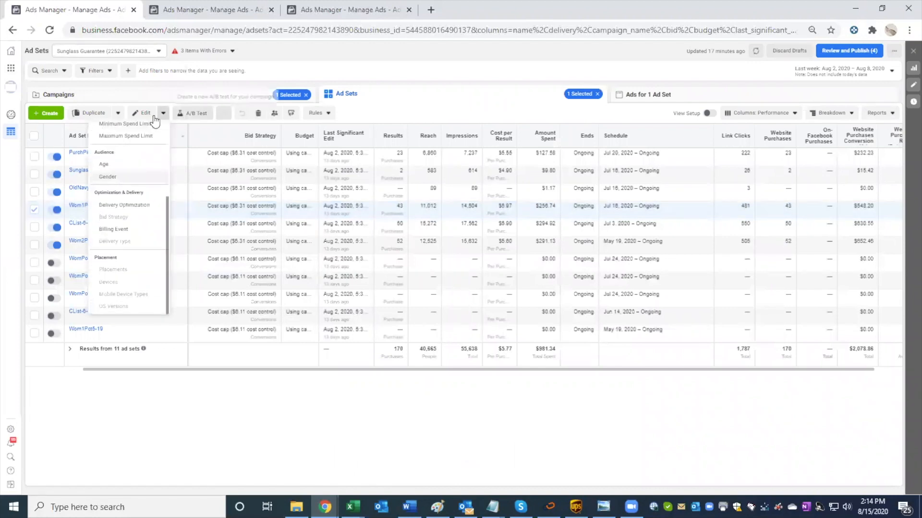
click(118, 113)
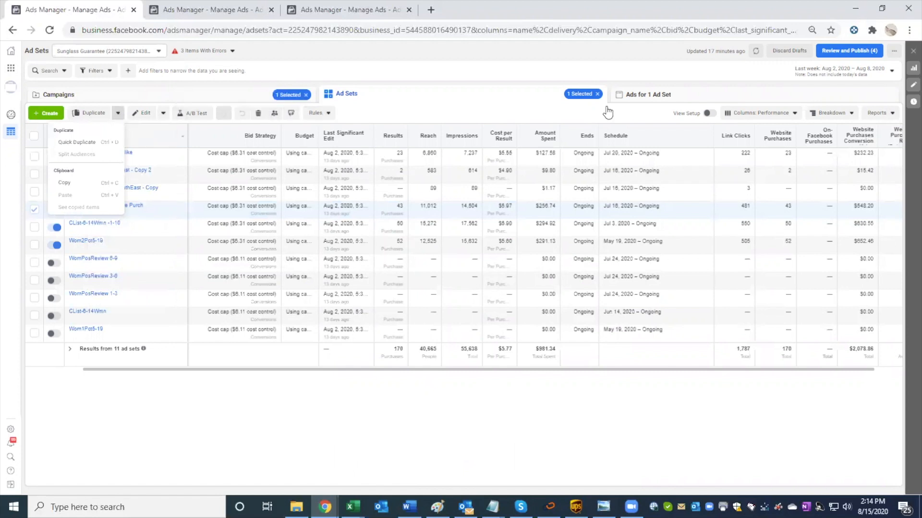
click(893, 51)
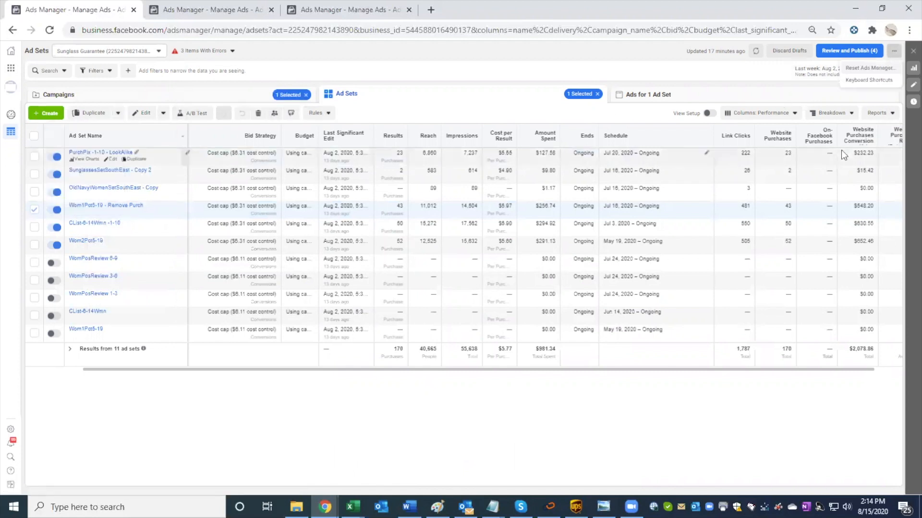
click(772, 117)
click(838, 115)
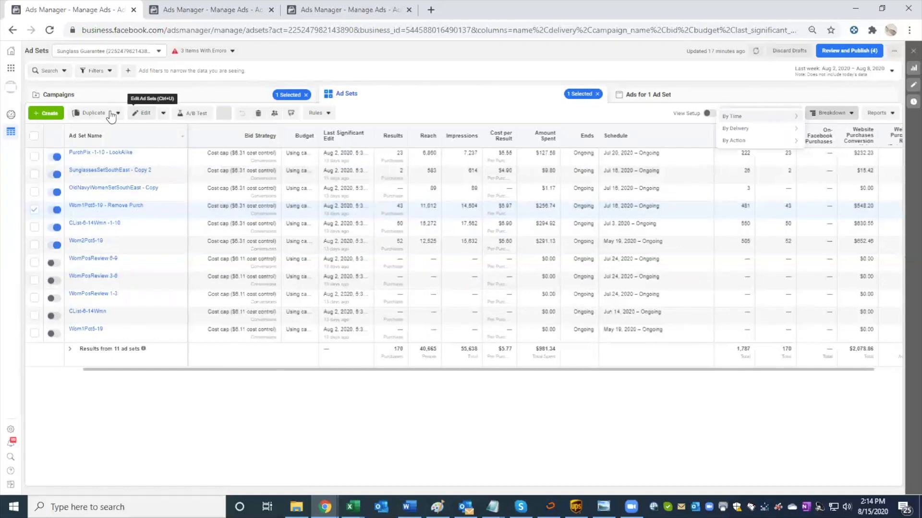
Step: Open the Traffic Analysis Report from the business tools, check it, and return to the ad sets table
click(11, 68)
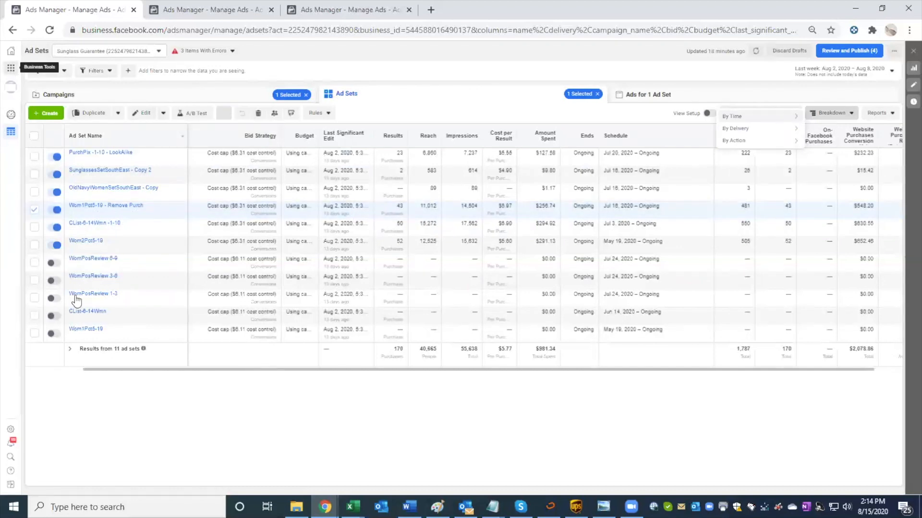
scroll(75, 206, down, 2)
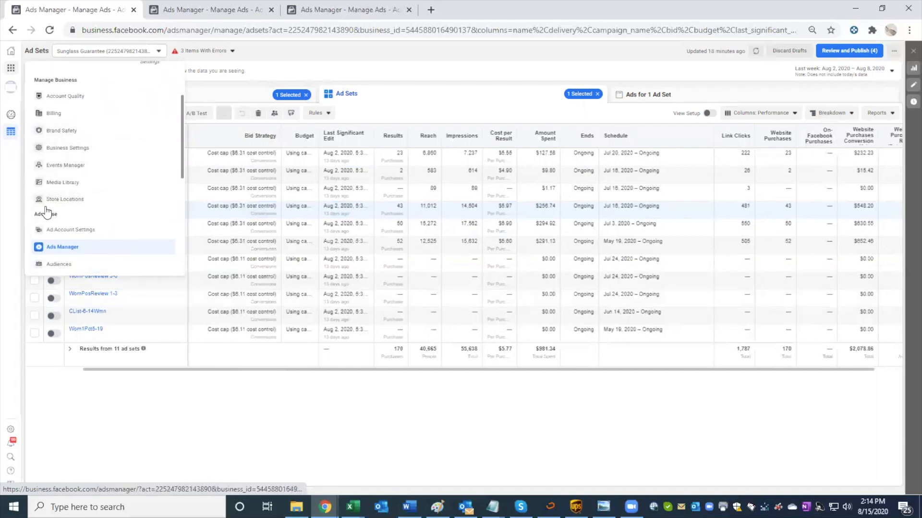
scroll(46, 210, down, 2)
scroll(46, 206, down, 2)
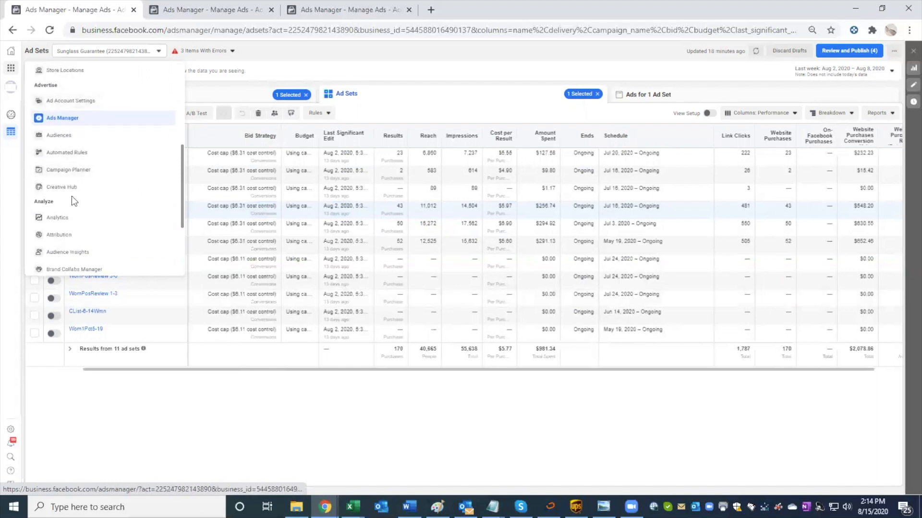
scroll(71, 196, down, 1)
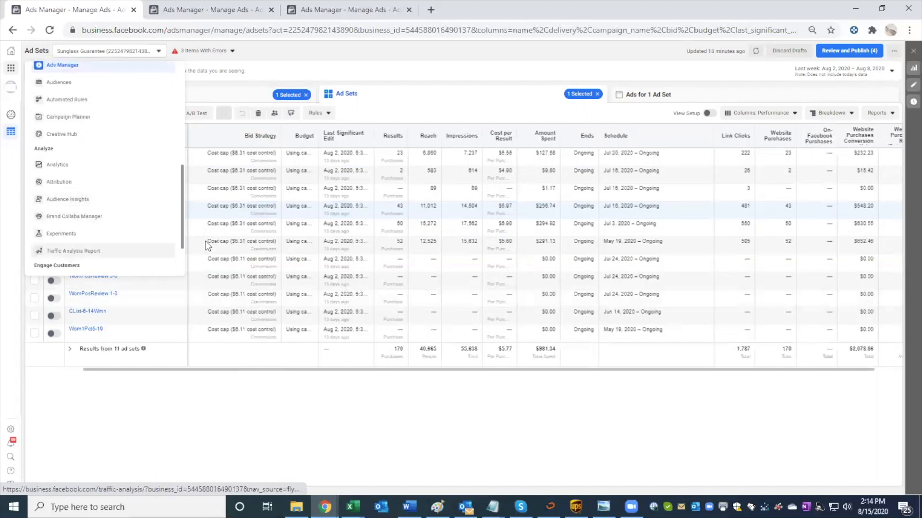
click(72, 251)
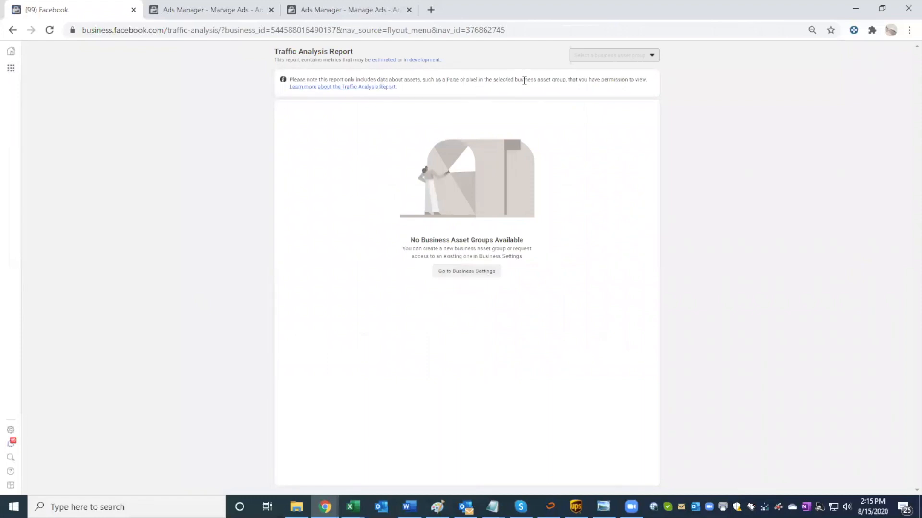
click(12, 30)
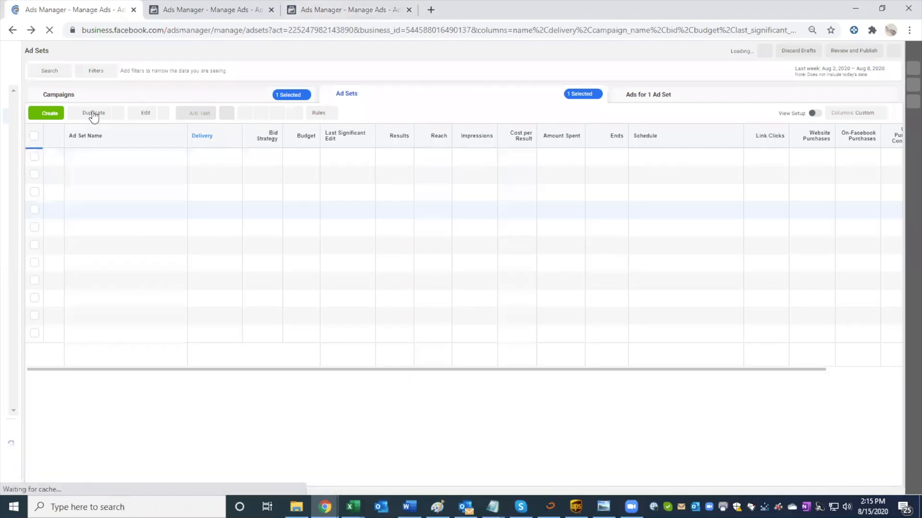
Step: Recheck the duplication and quick edit options for the selected Wom1Pct5-19 - Remove Purch ad set
click(117, 112)
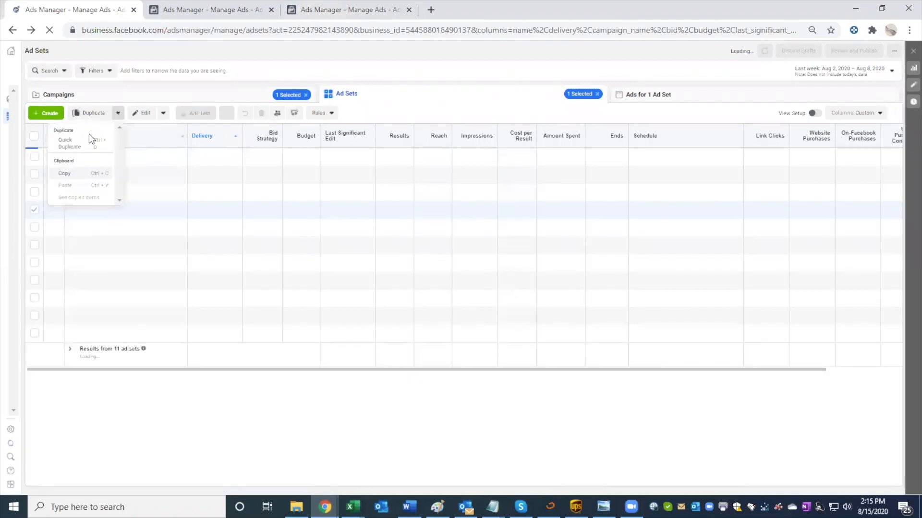
click(123, 169)
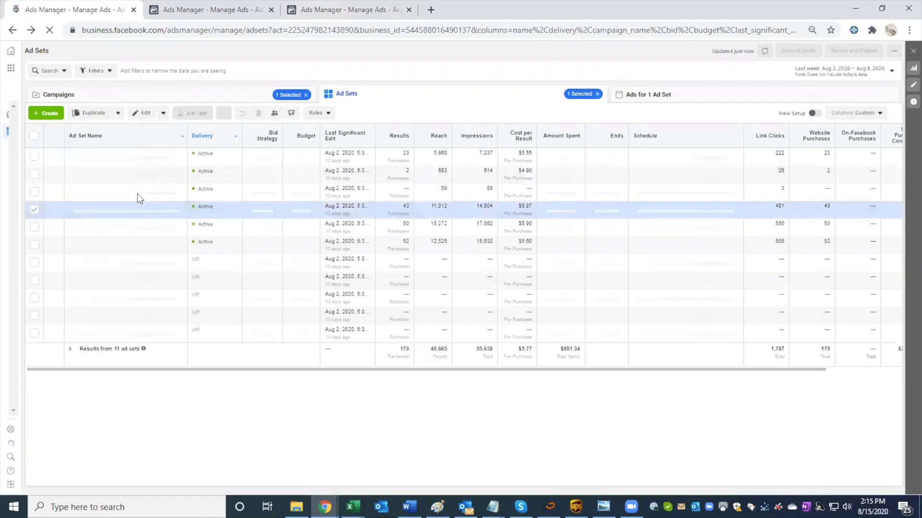
click(163, 113)
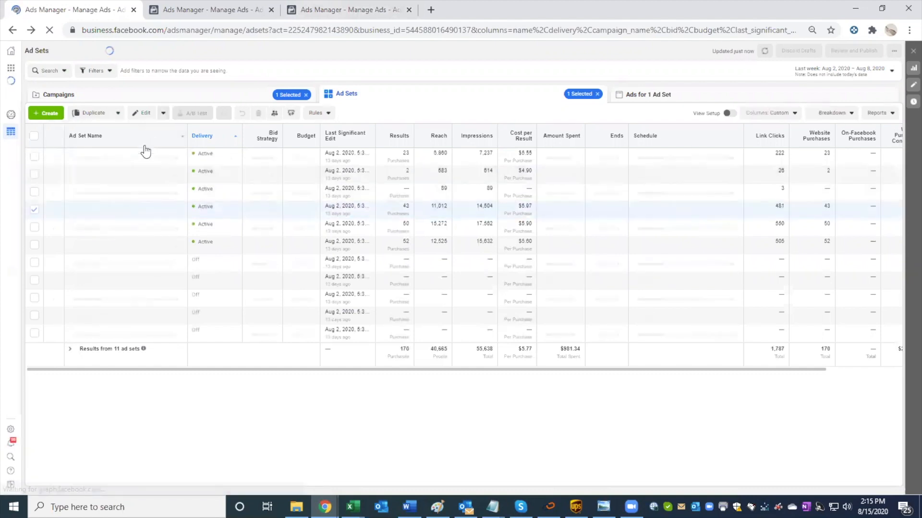
scroll(120, 187, down, 3)
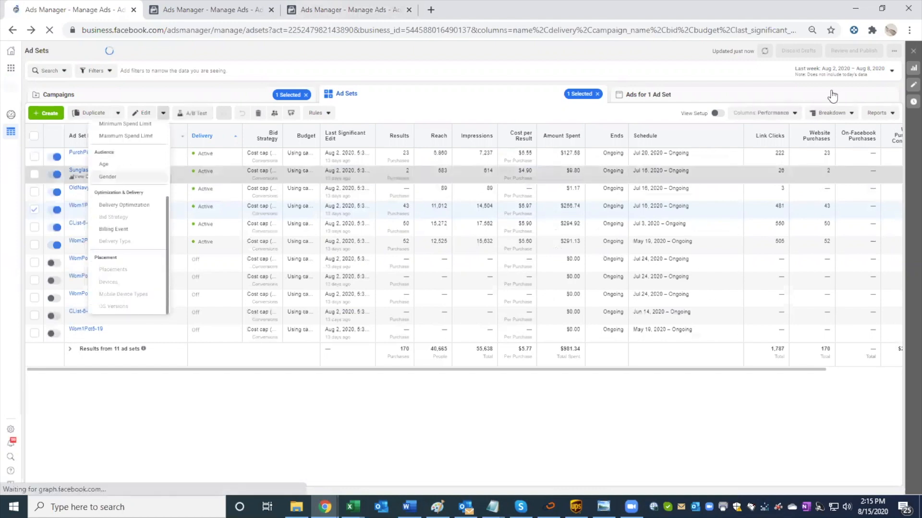
Step: Customize the ad sets columns to compare 1-day and 7-day click attribution windows, excluding the default attribution window, and apply them
click(774, 116)
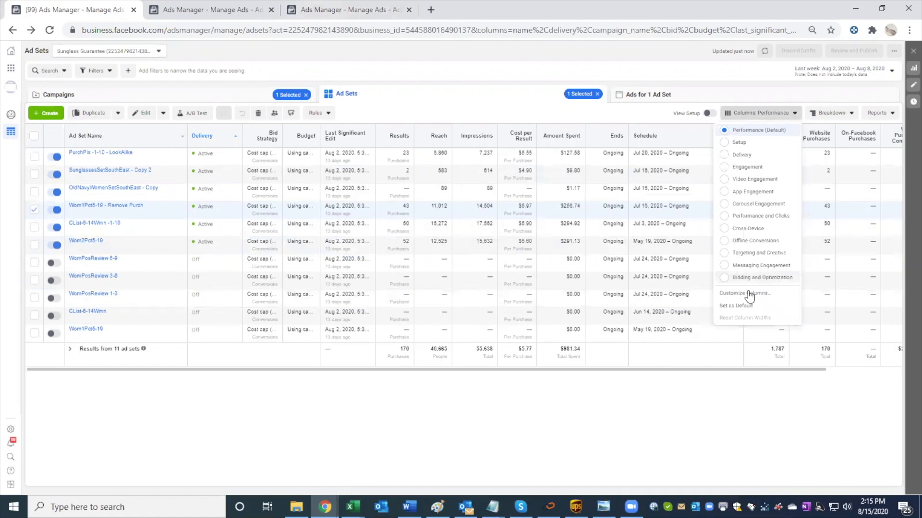
click(488, 214)
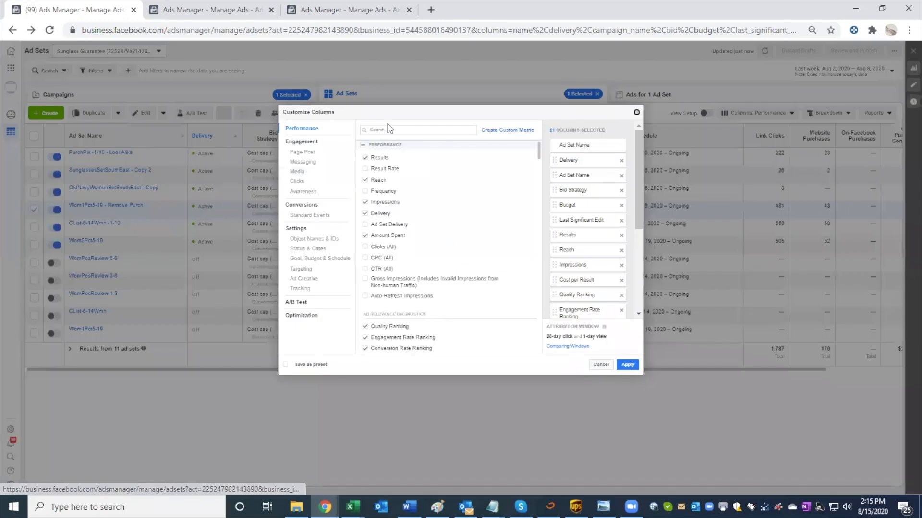
click(389, 126)
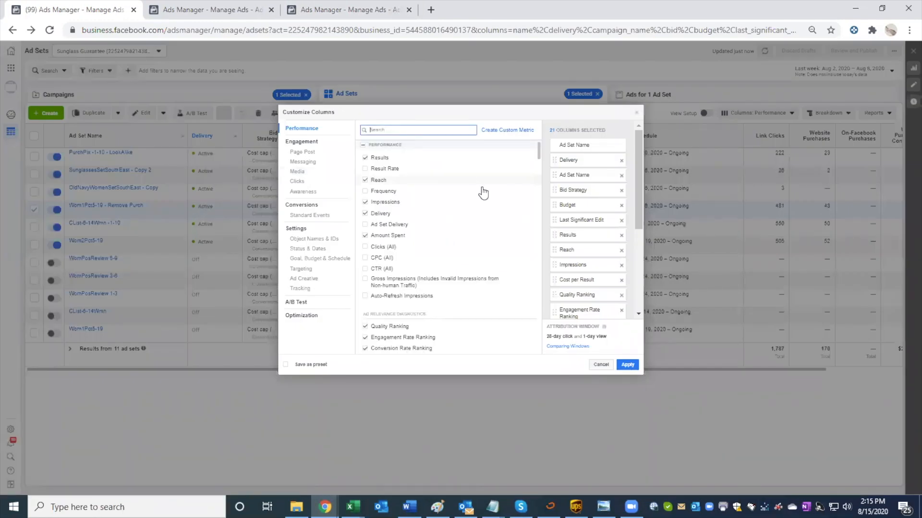
click(568, 353)
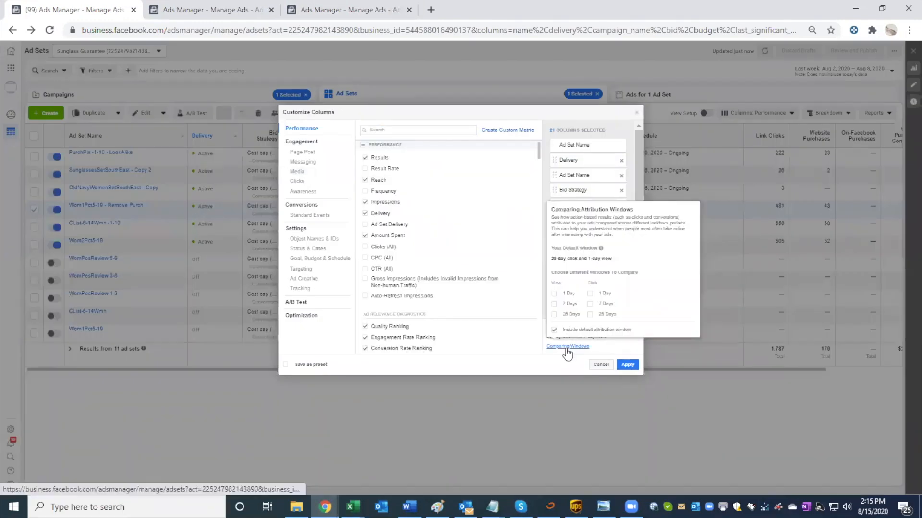
click(590, 294)
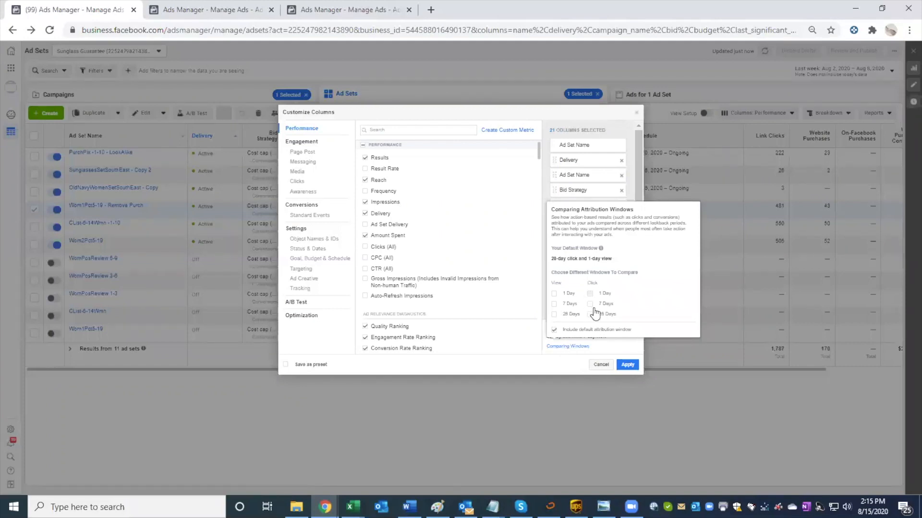
click(628, 367)
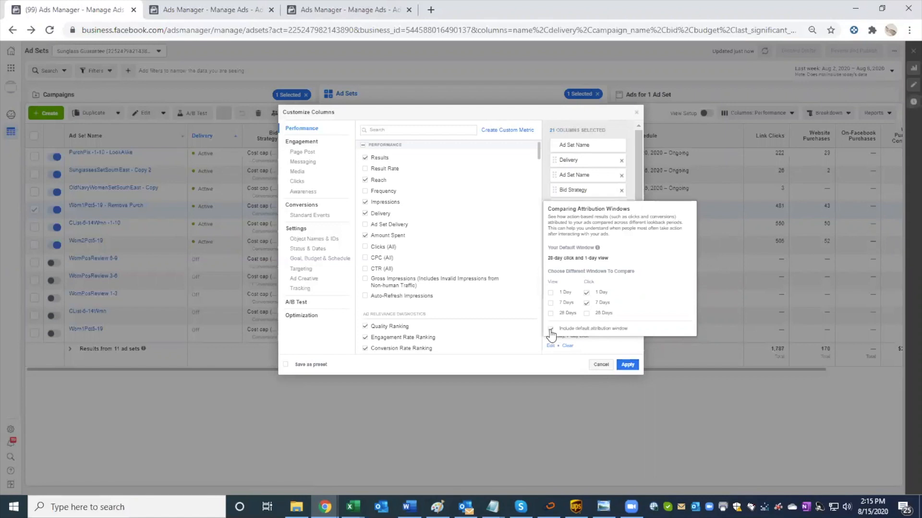
click(627, 365)
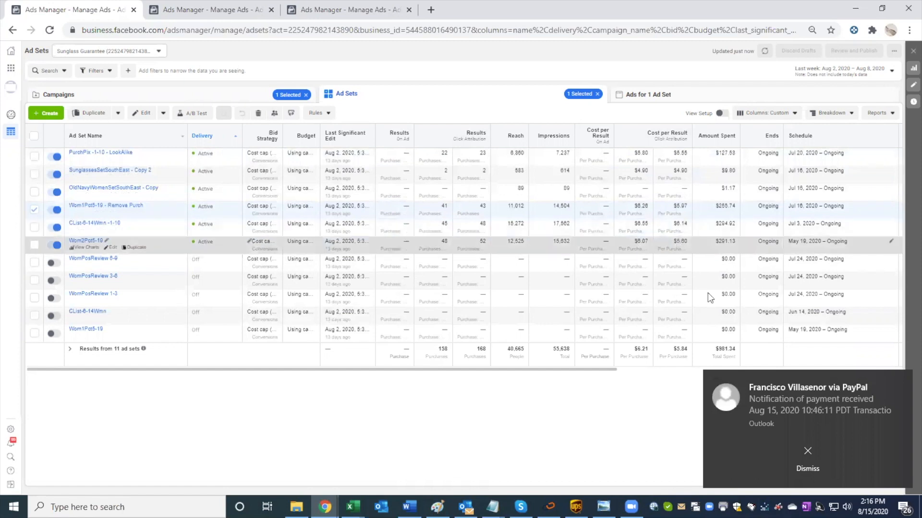
Step: Dismiss the notification and view the ad sets' attribution results for this month and for last month
click(803, 451)
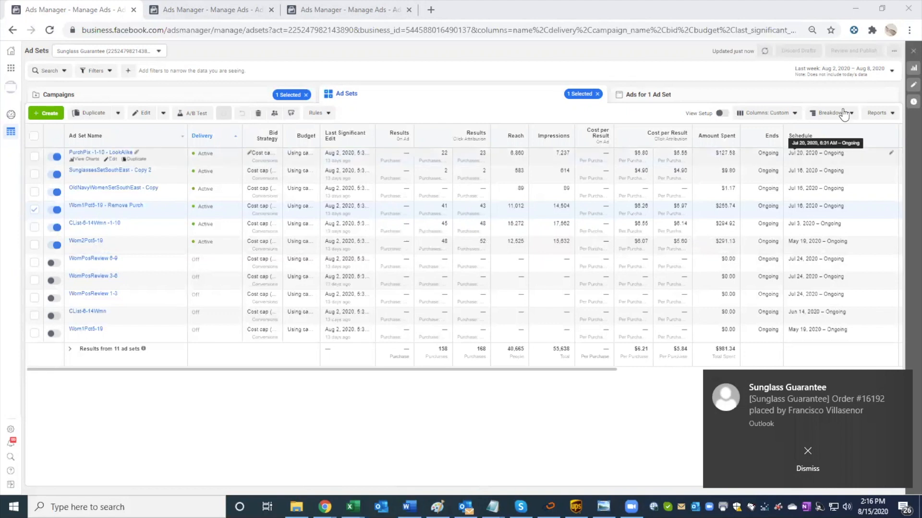
click(843, 75)
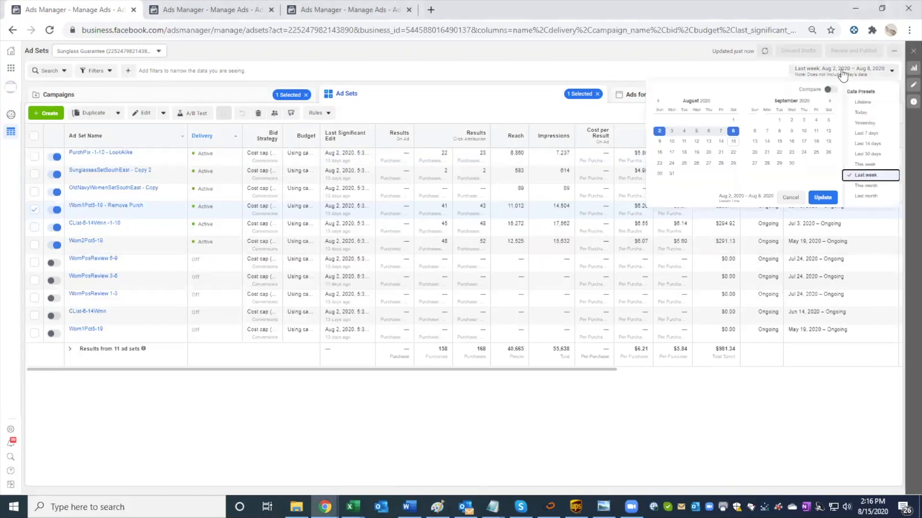
click(861, 183)
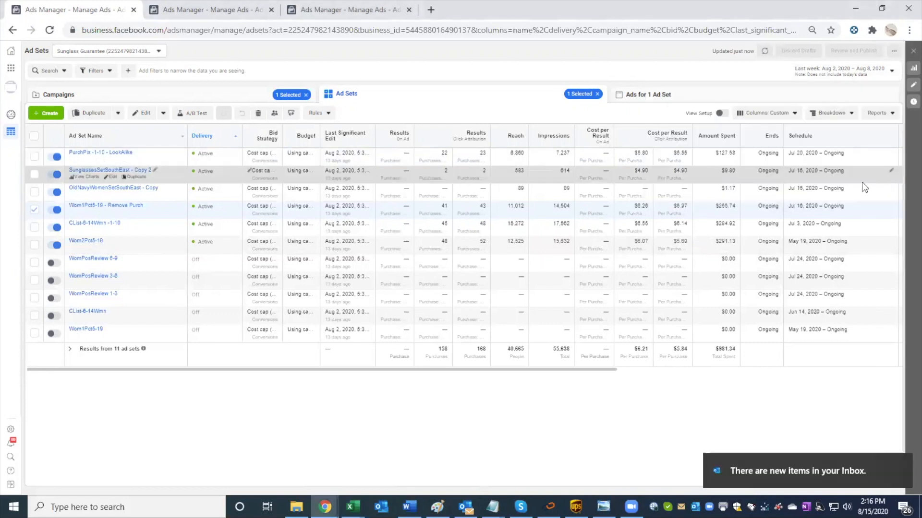
click(854, 71)
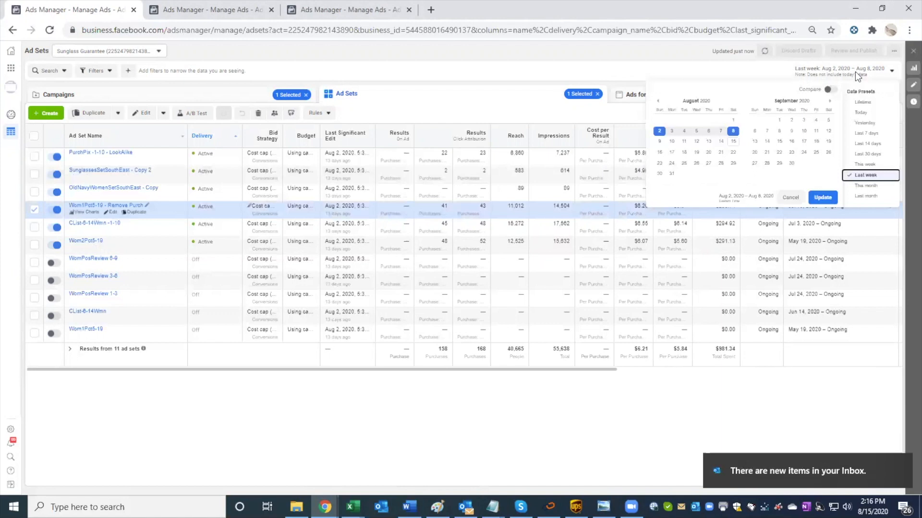
click(868, 188)
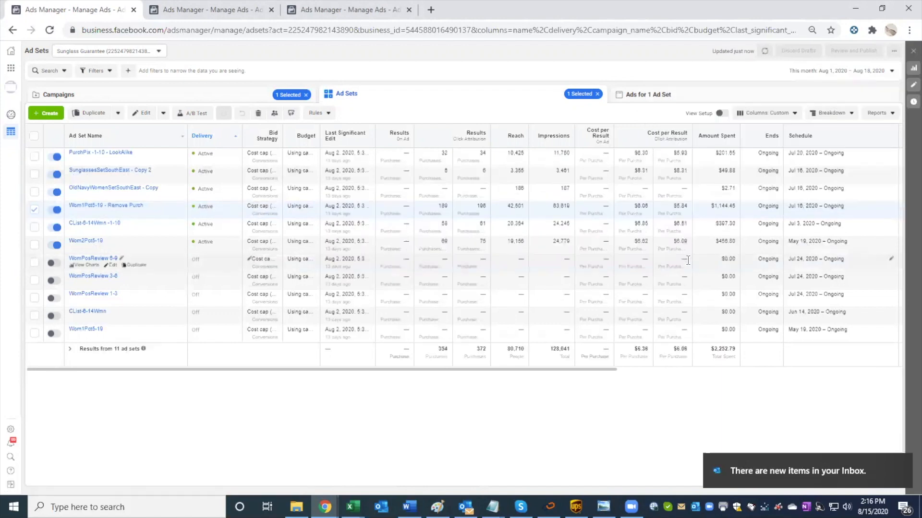
click(848, 71)
click(874, 198)
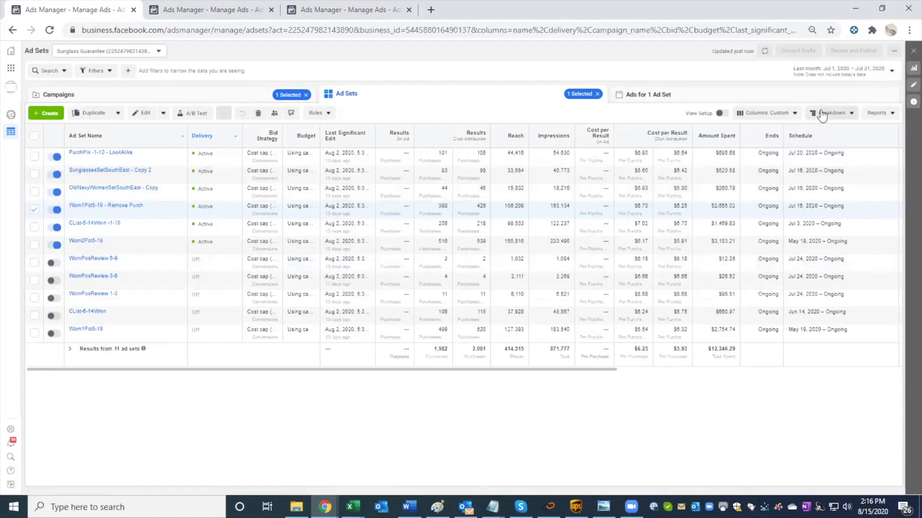
Step: Change the comparison attribution windows in the customized columns to 1-day view and 7-day click
click(787, 114)
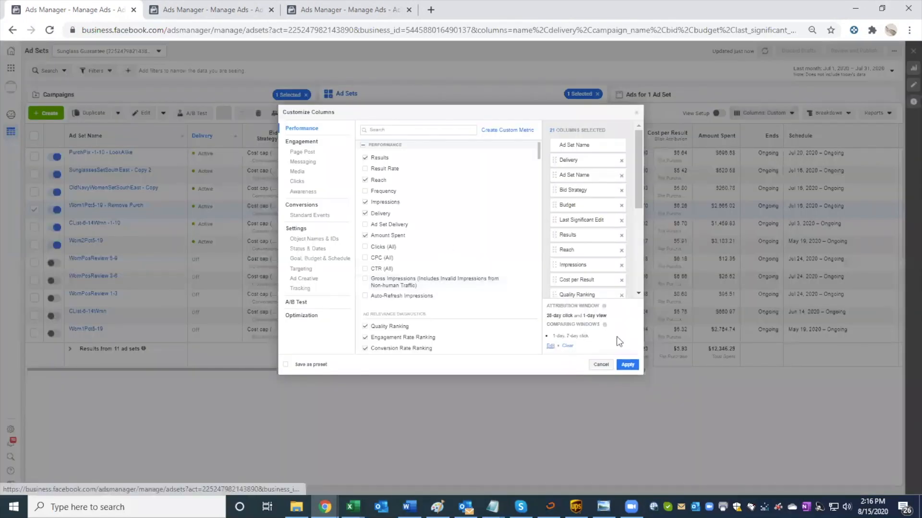
click(550, 345)
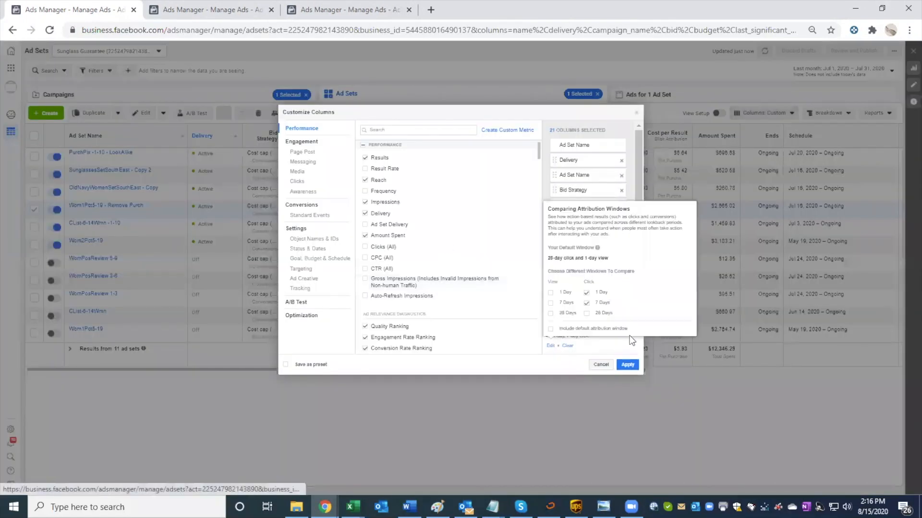
click(551, 292)
click(586, 292)
click(586, 303)
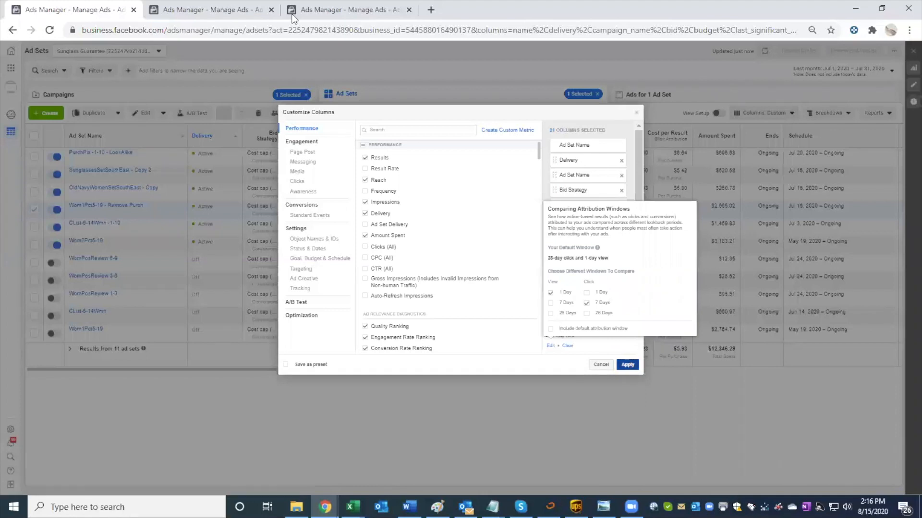
Step: Open the Proven Lookalikes Stacked ad set for editing and check its conversion window under Optimization & Delivery
click(216, 11)
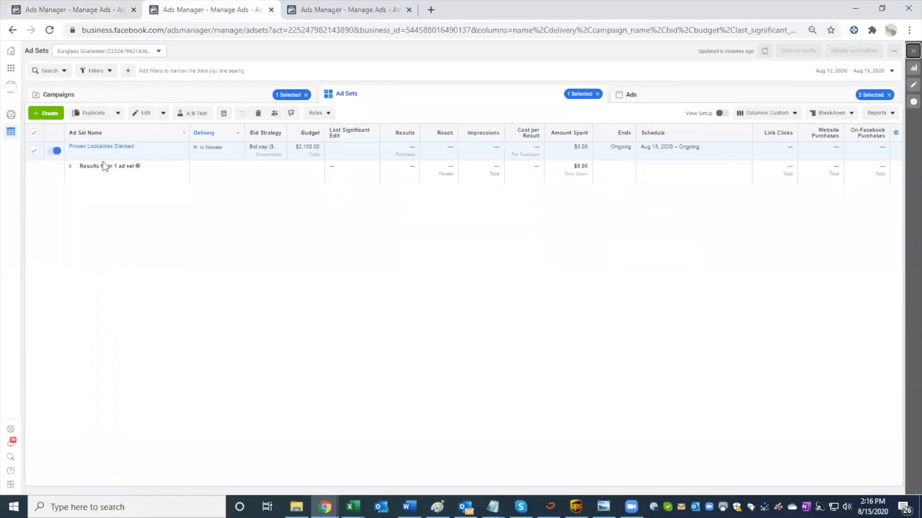
click(113, 153)
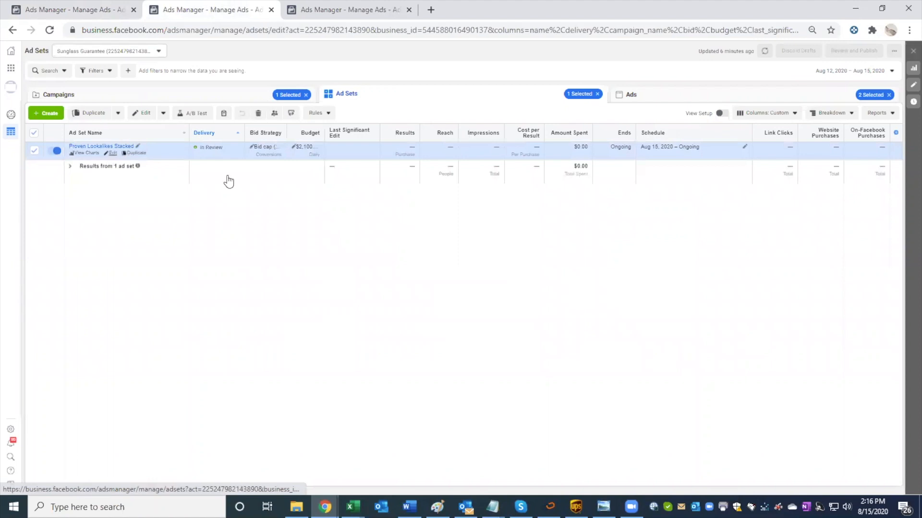
scroll(571, 261, down, 5)
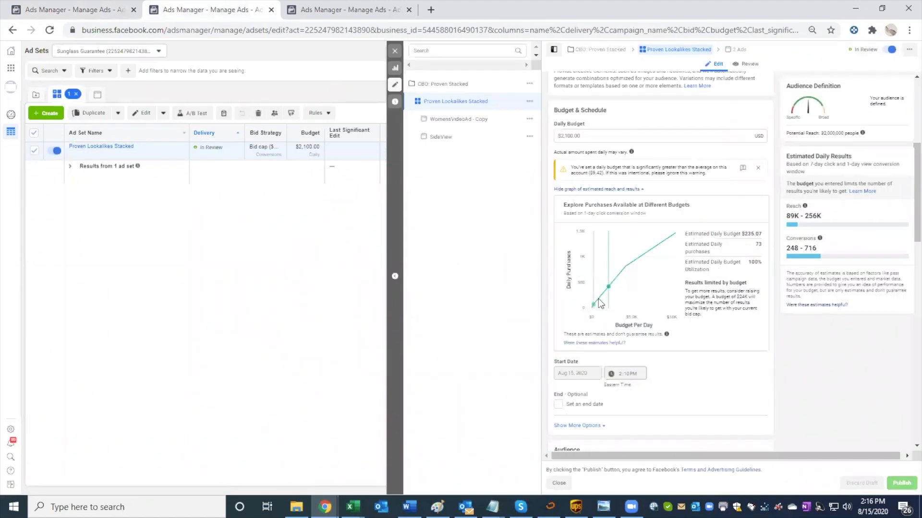
scroll(598, 299, down, 10)
scroll(904, 221, down, 7)
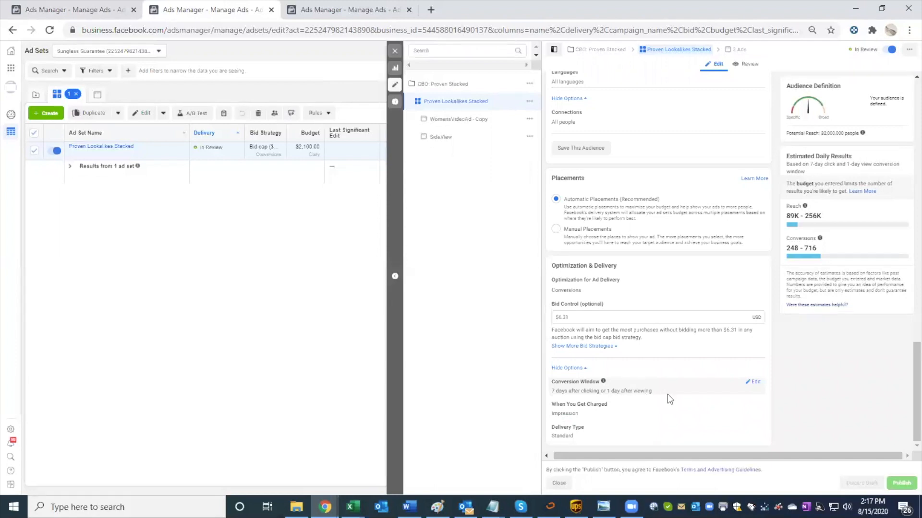
drag(652, 391, 607, 391)
Step: Check which conversion window the ad set's graph of purchases available at different budgets is based on
scroll(617, 384, up, 10)
scroll(623, 384, up, 3)
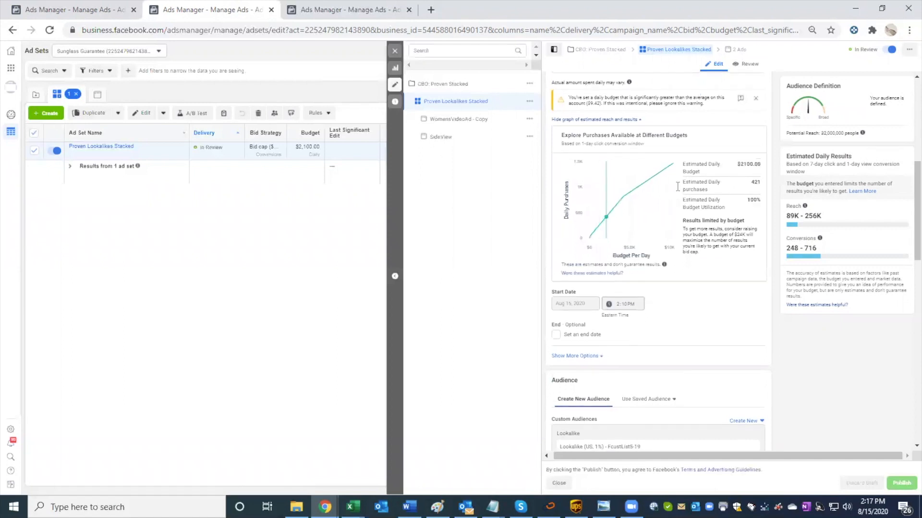
scroll(677, 187, up, 1)
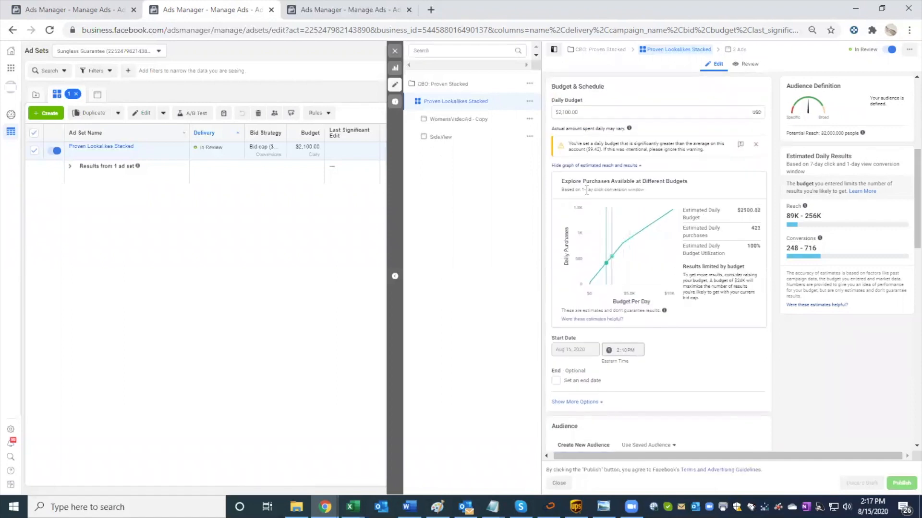
drag(582, 190, 689, 195)
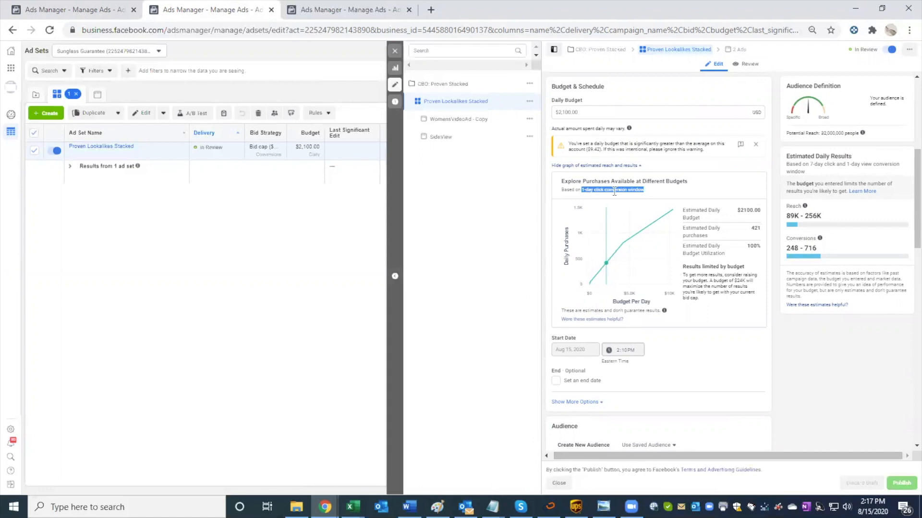
Step: Return to the existing ad sets table with the attribution columns and set its date range to This month
click(103, 11)
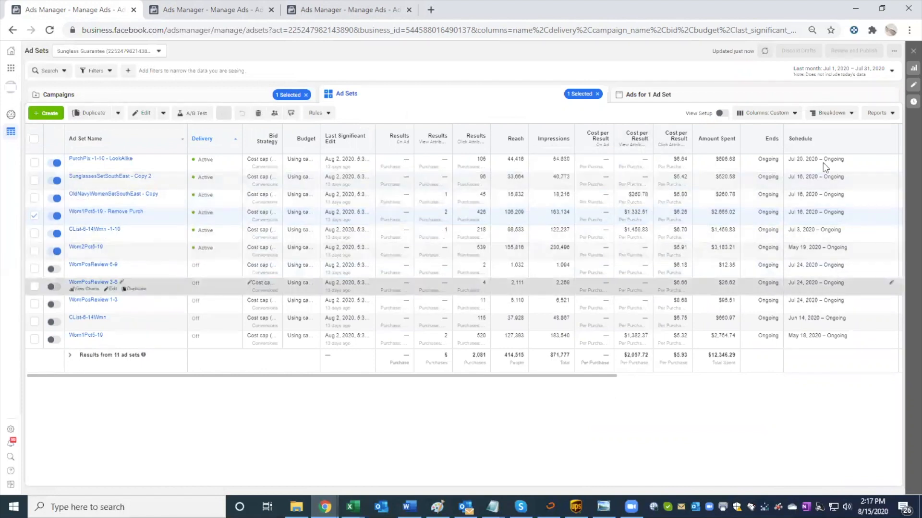
click(839, 69)
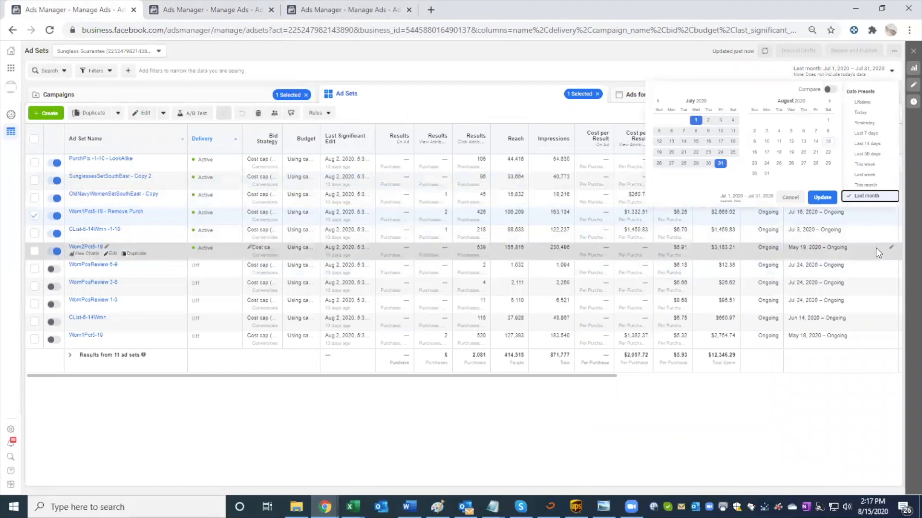
click(865, 185)
click(822, 198)
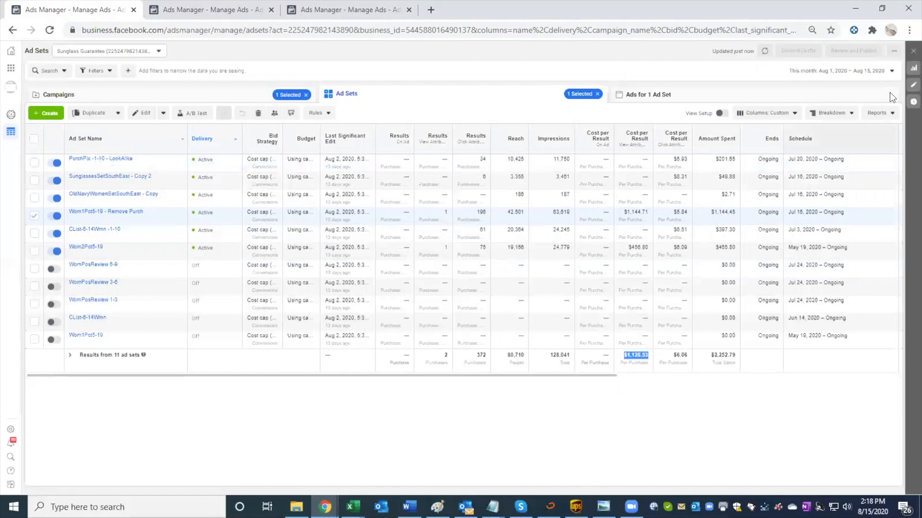
click(853, 71)
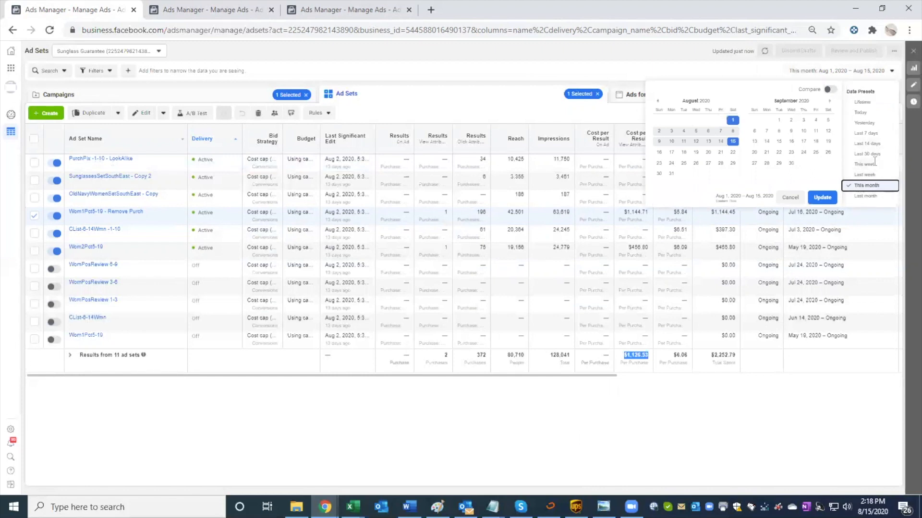
Step: Compare the conversion window of Proven Lookalikes Stacked with the view and click attribution results in the existing ad sets table
click(217, 11)
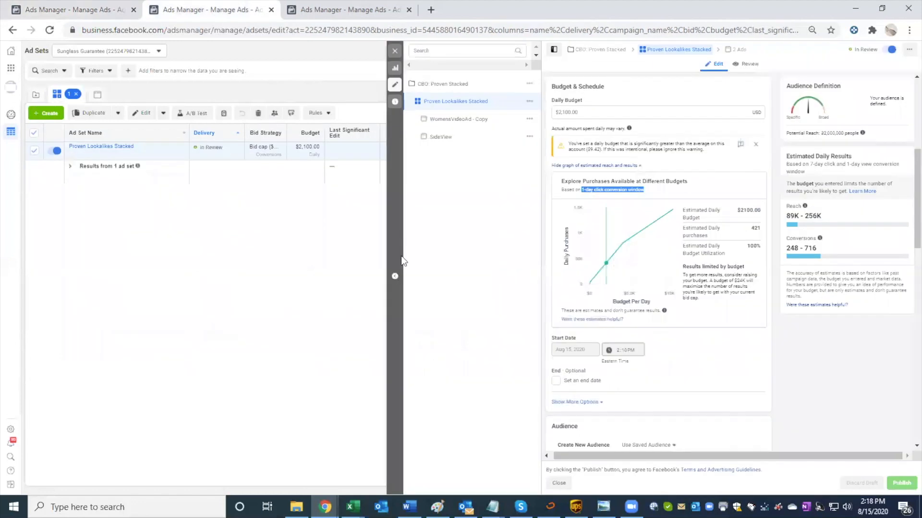
scroll(641, 376, down, 3)
scroll(638, 377, down, 10)
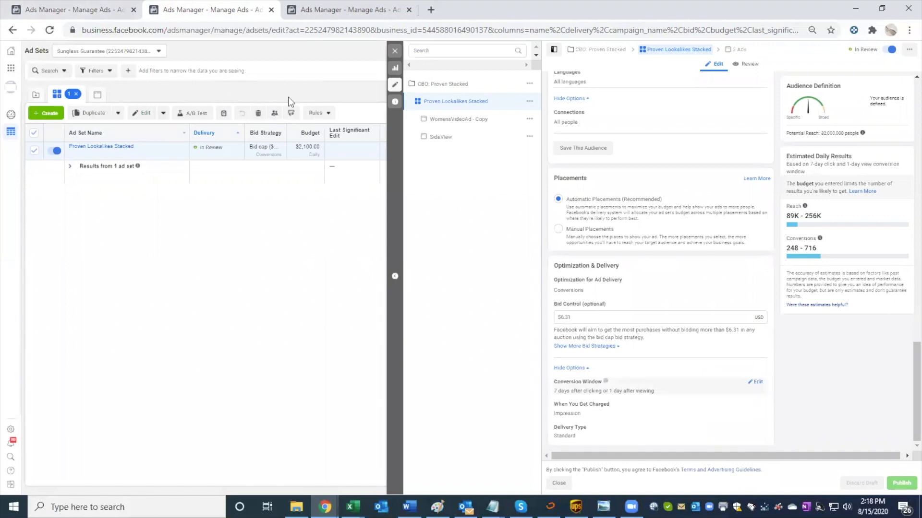
click(103, 14)
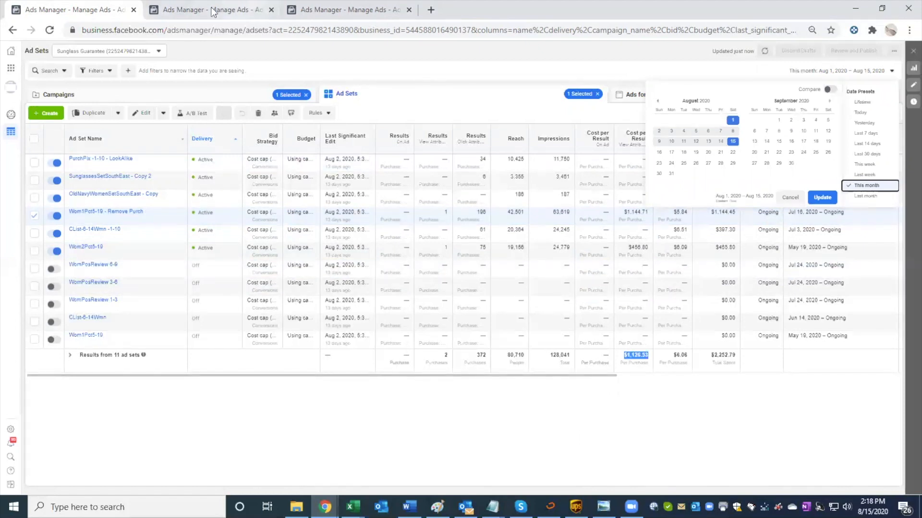
click(226, 10)
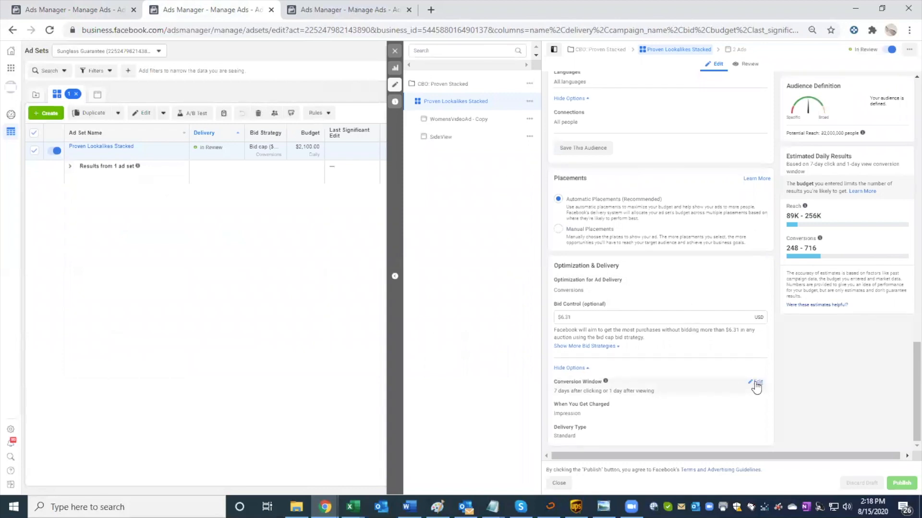
Step: Set the Proven Lookalikes Stacked ad set's conversion window to 7 days click
click(755, 383)
click(649, 395)
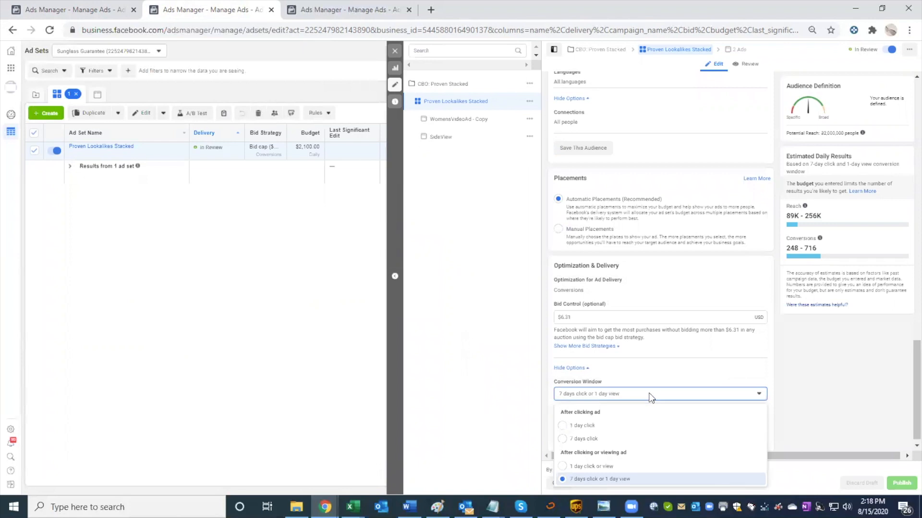
click(583, 438)
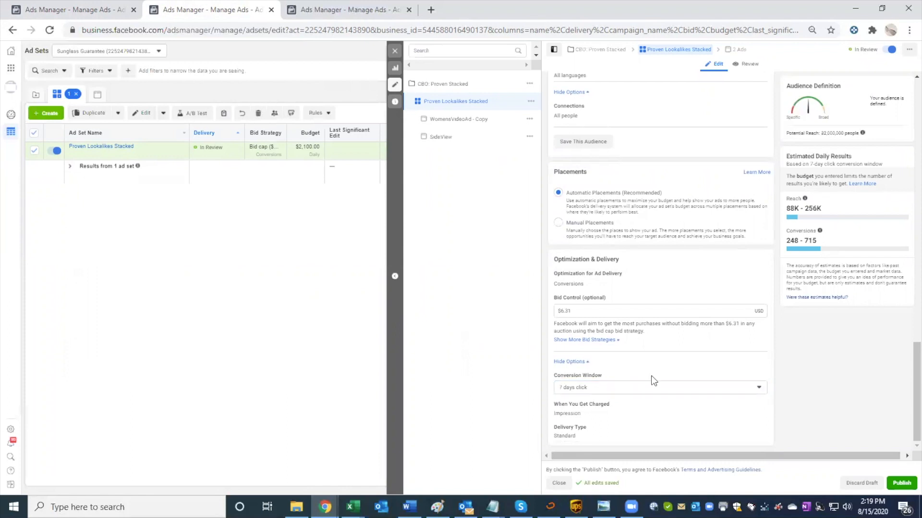
click(644, 388)
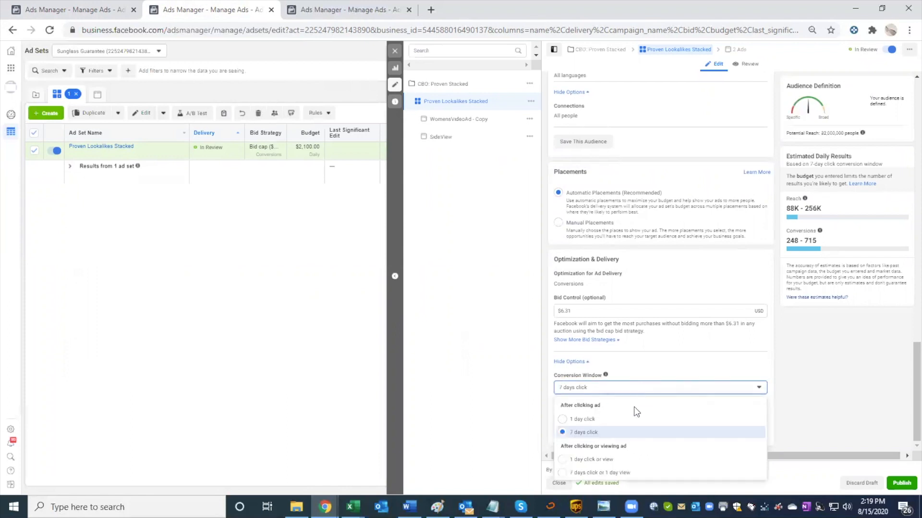
click(638, 473)
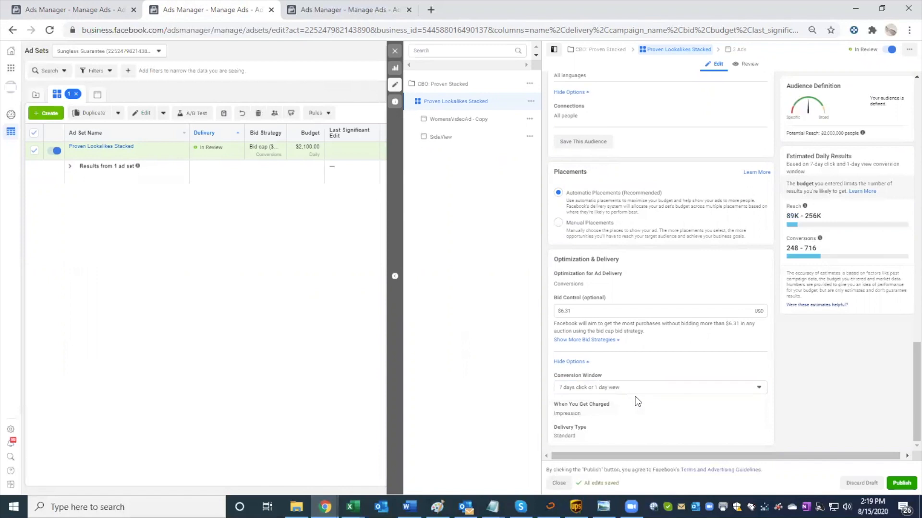
click(635, 393)
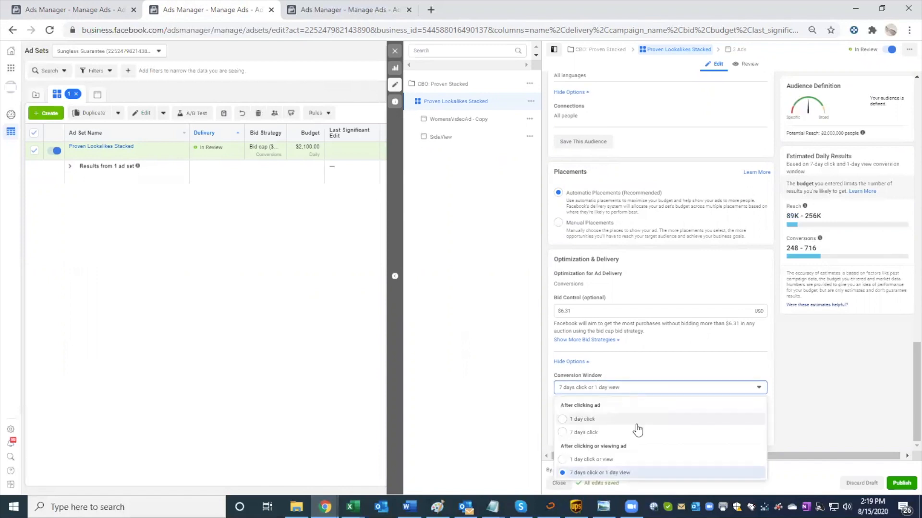
click(602, 433)
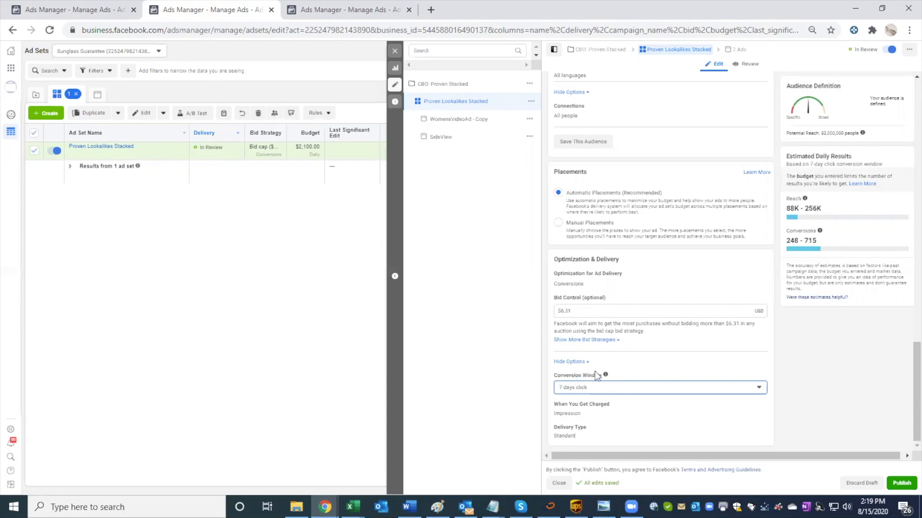
Step: Read the Conversion Window explanation and check the graph of purchases available at different budgets
mouse_move(605, 376)
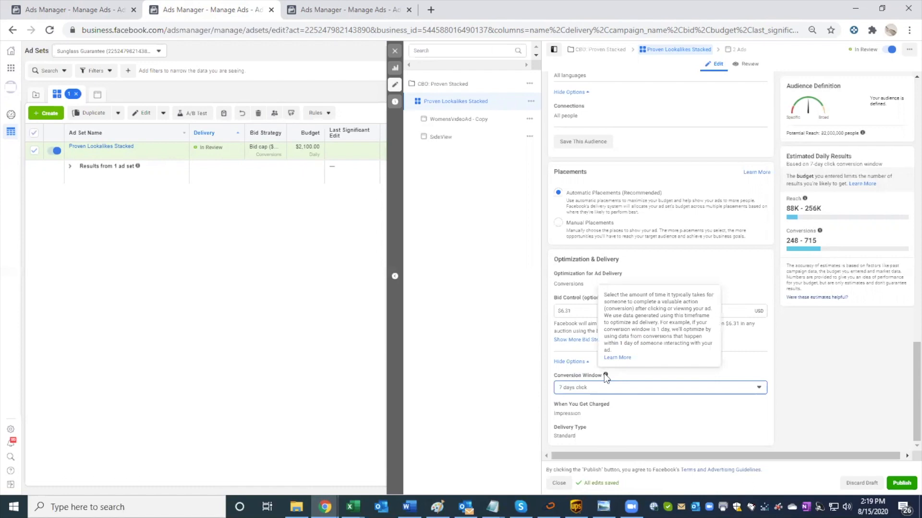
scroll(633, 253, up, 10)
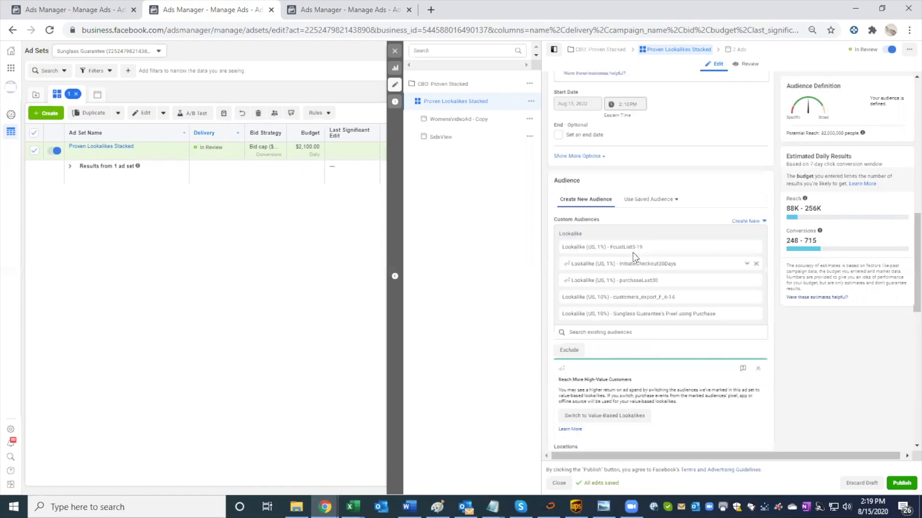
scroll(632, 253, up, 8)
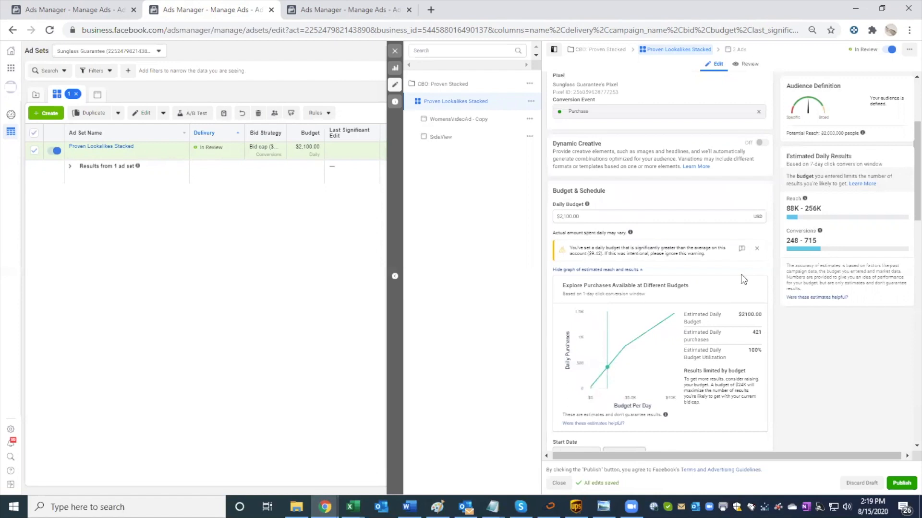
scroll(756, 336, down, 4)
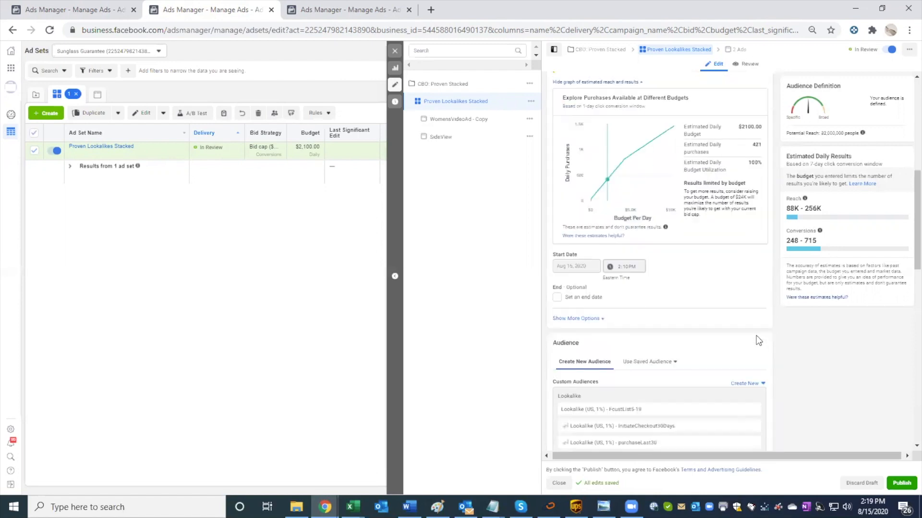
Step: Restrict the ad set's audience gender to Women
scroll(756, 336, down, 7)
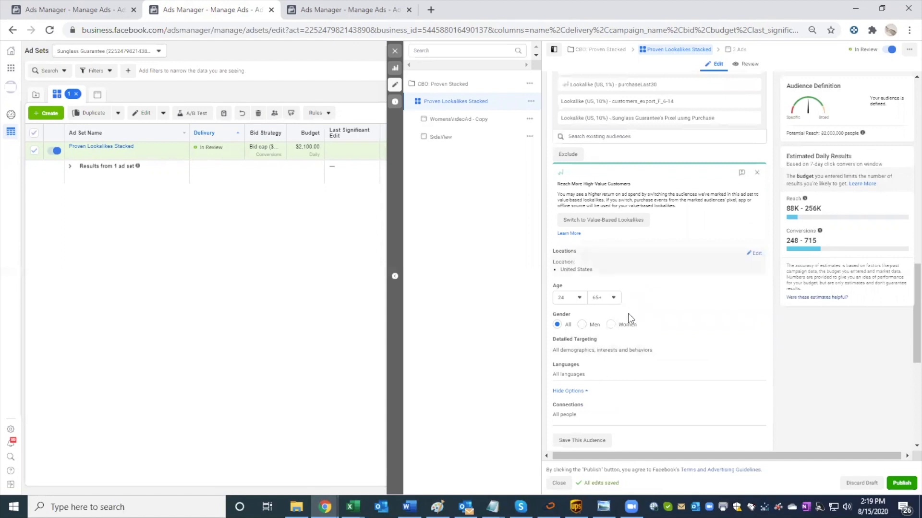
scroll(628, 313, down, 6)
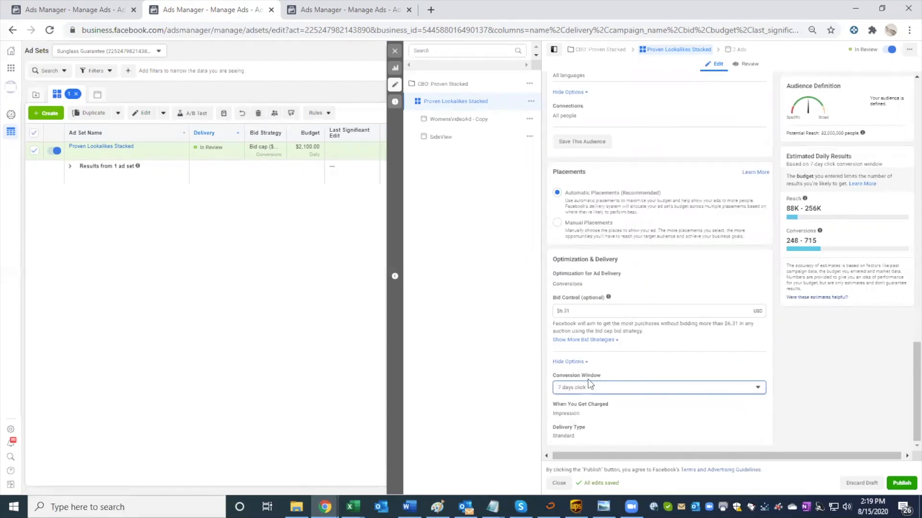
scroll(588, 379, up, 5)
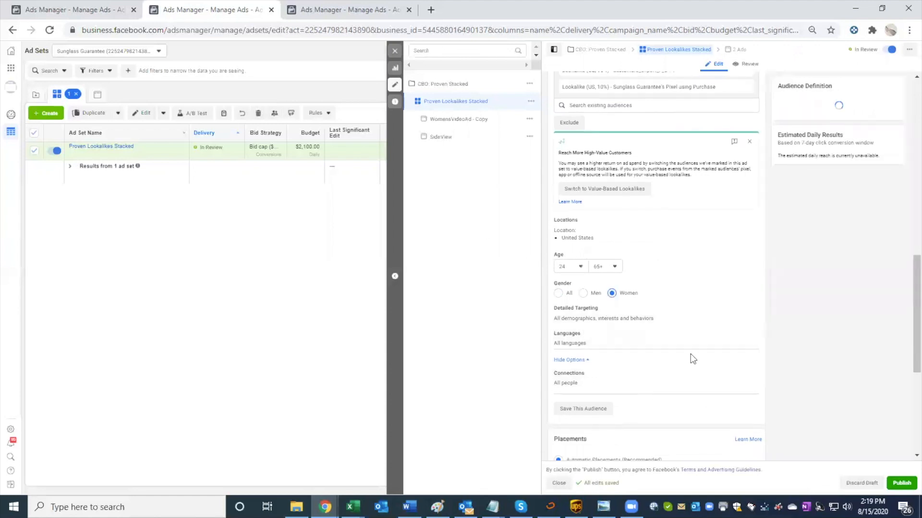
Step: Review the budget graph and audience settings of Proven Lookalikes Stacked and publish the ad set changes
scroll(690, 354, up, 4)
scroll(690, 353, up, 10)
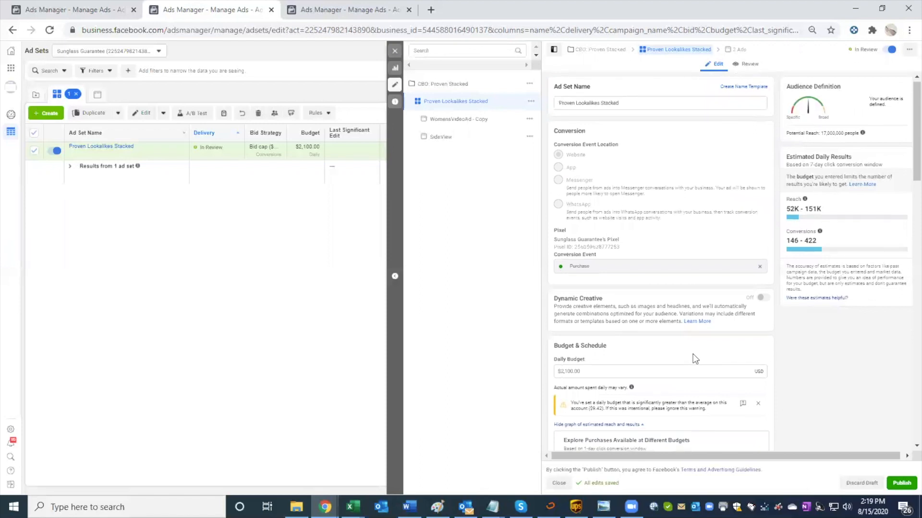
scroll(692, 355, down, 3)
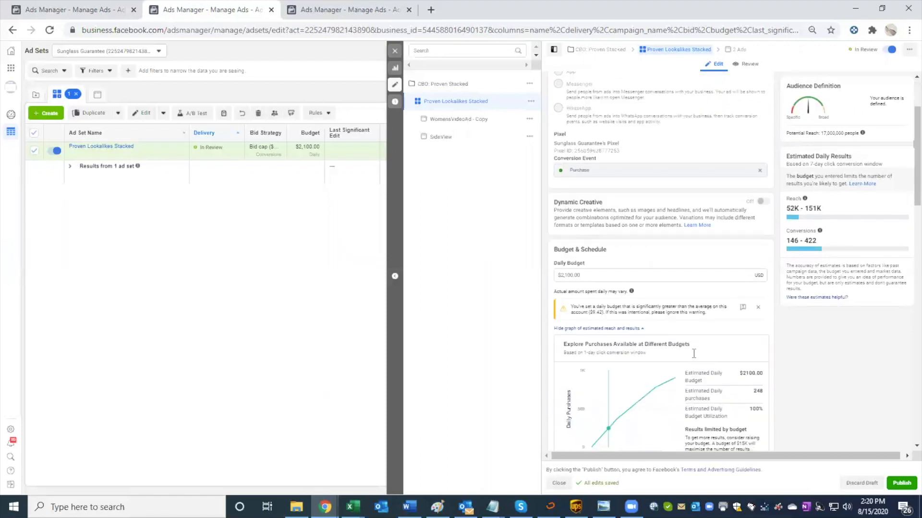
scroll(692, 353, down, 3)
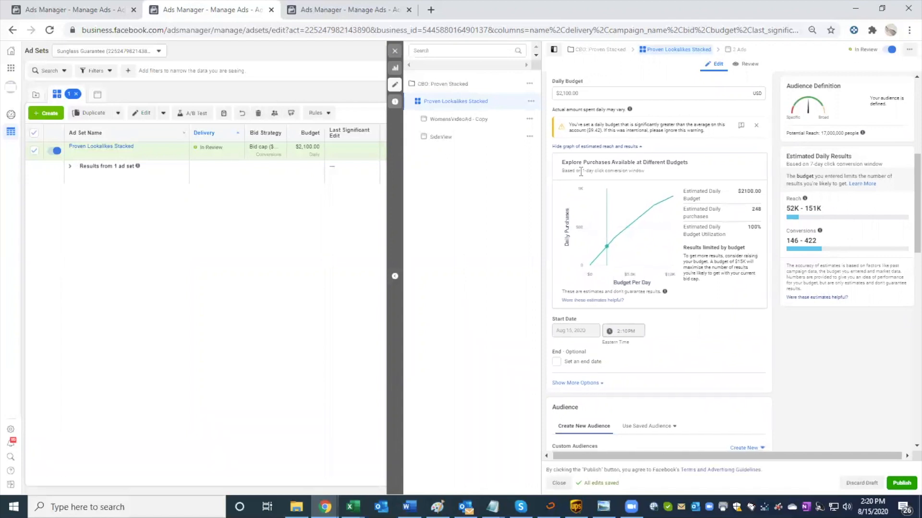
scroll(581, 173, down, 2)
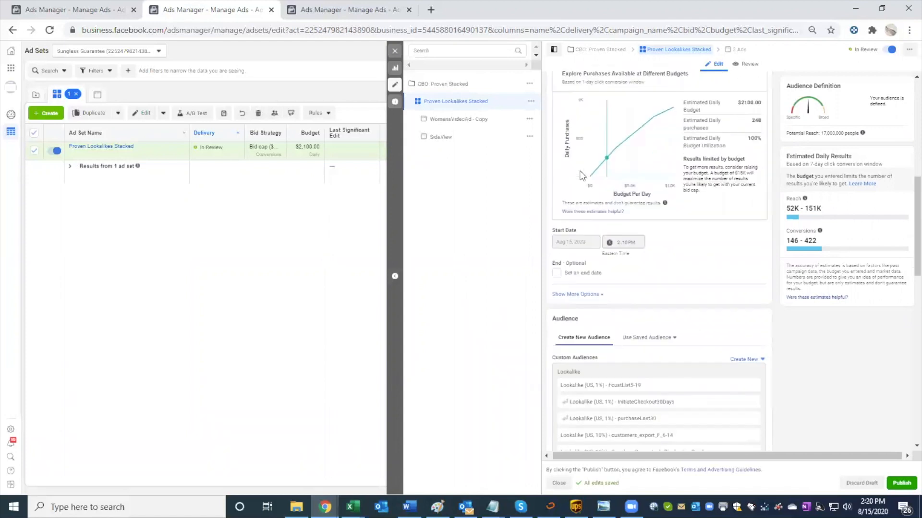
scroll(581, 173, down, 4)
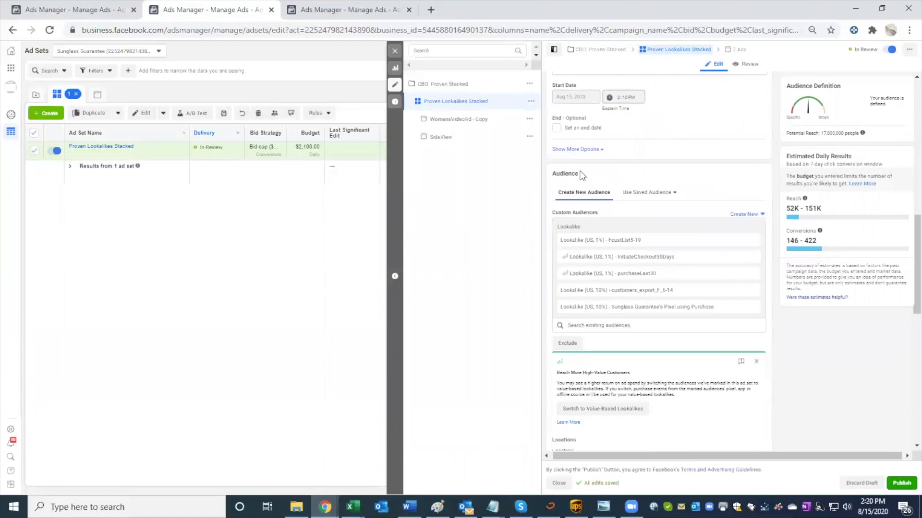
scroll(581, 173, down, 6)
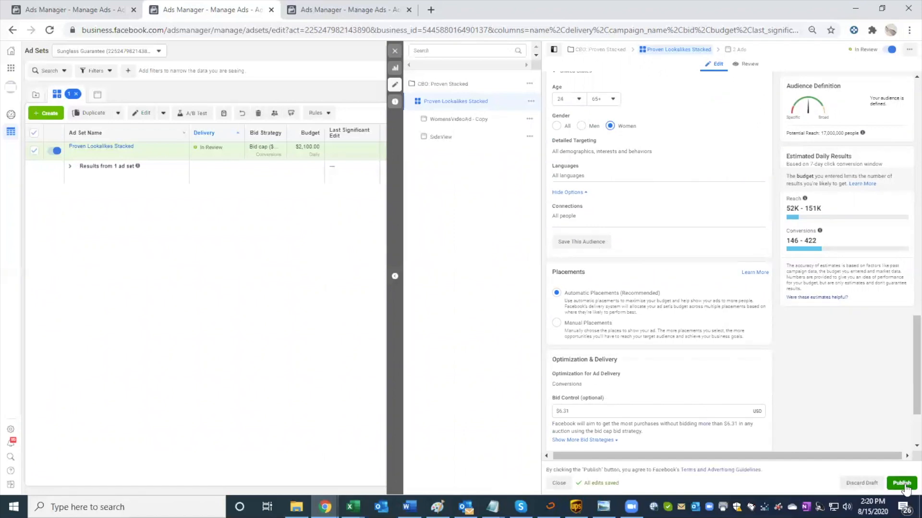
click(903, 484)
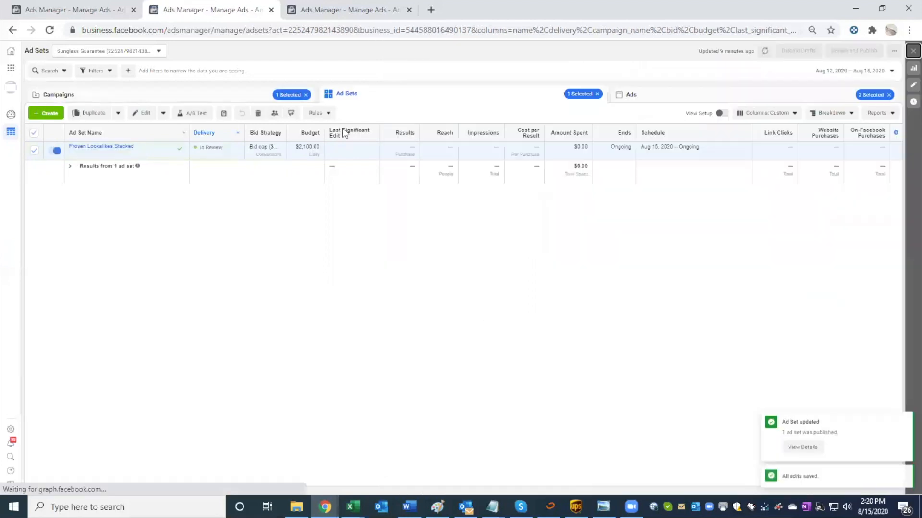
Step: Return to the campaigns table and compare results and cost per result of the FreePlusShipCBO2.0 Womens, Mens -FullSpeed and Mens campaigns
click(34, 151)
click(230, 94)
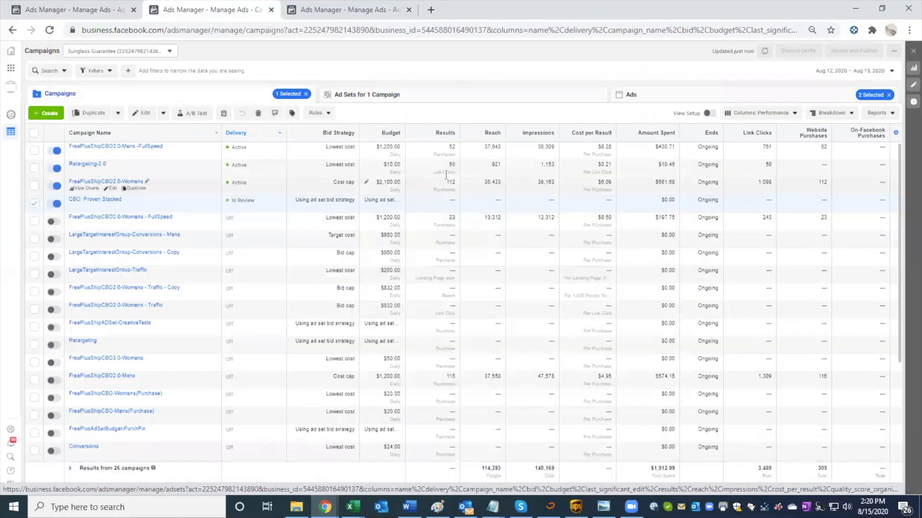
mouse_move(451, 183)
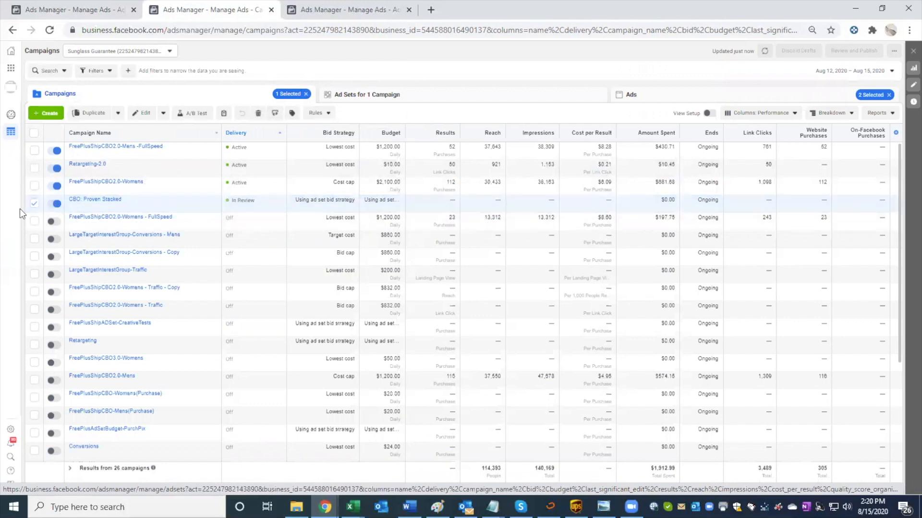
click(34, 203)
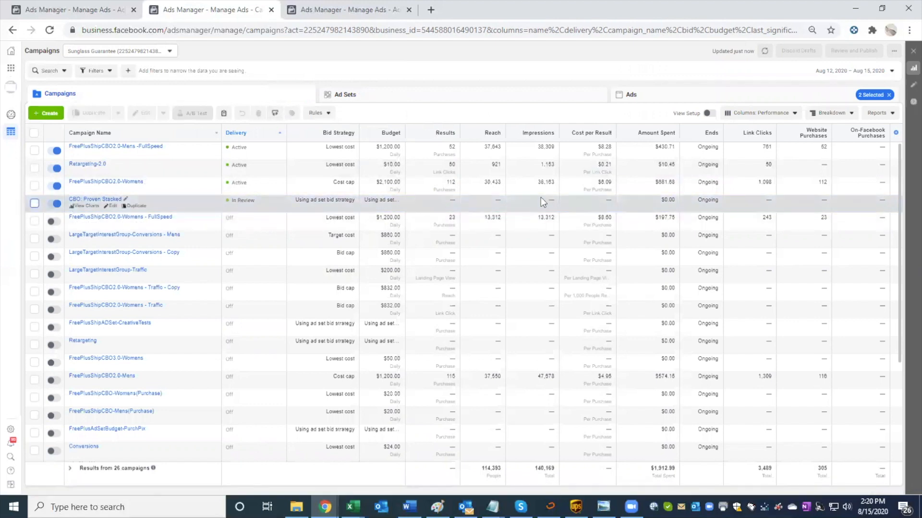
click(543, 197)
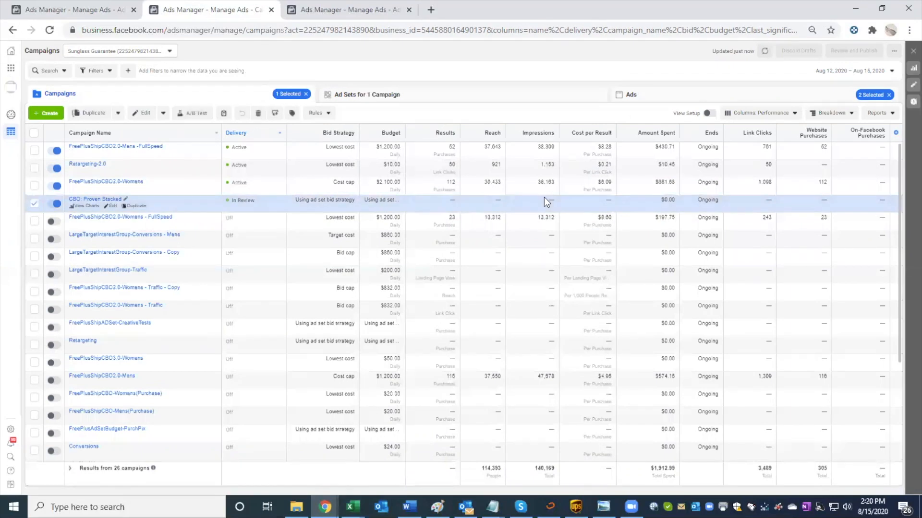
click(492, 153)
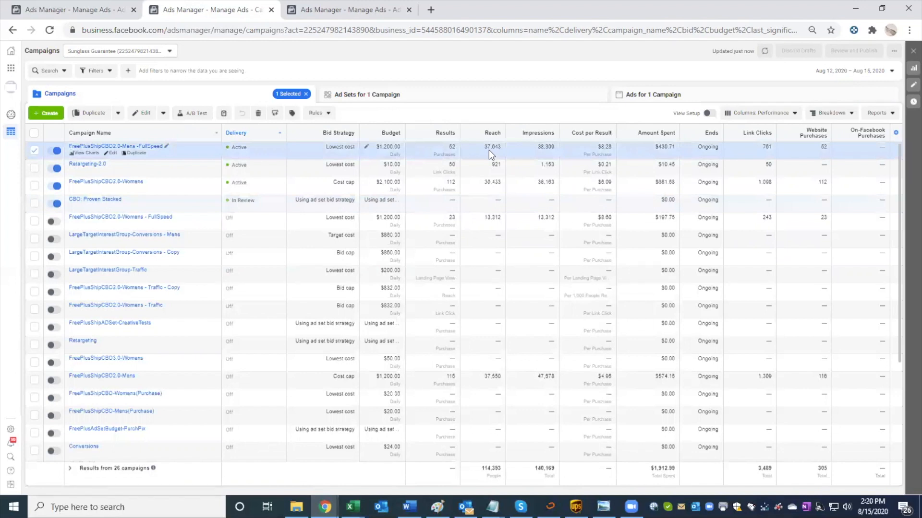
click(430, 376)
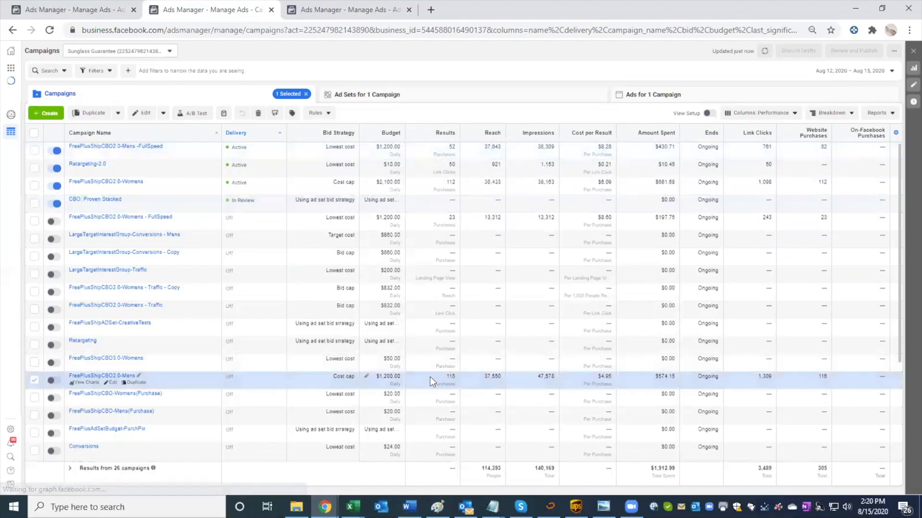
mouse_move(449, 374)
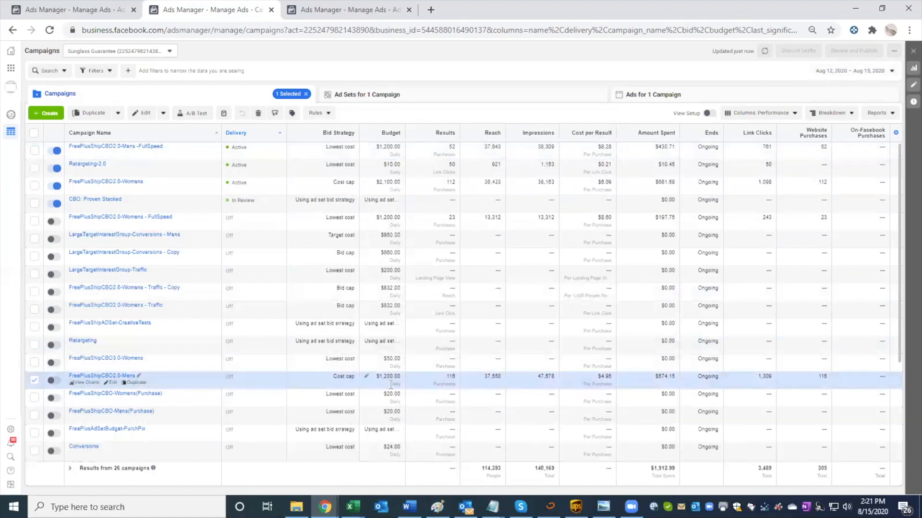
Step: Open the FreePlusShipCBO2.0-Mens campaign for editing, check its campaign bid strategy, and close the editor
click(109, 384)
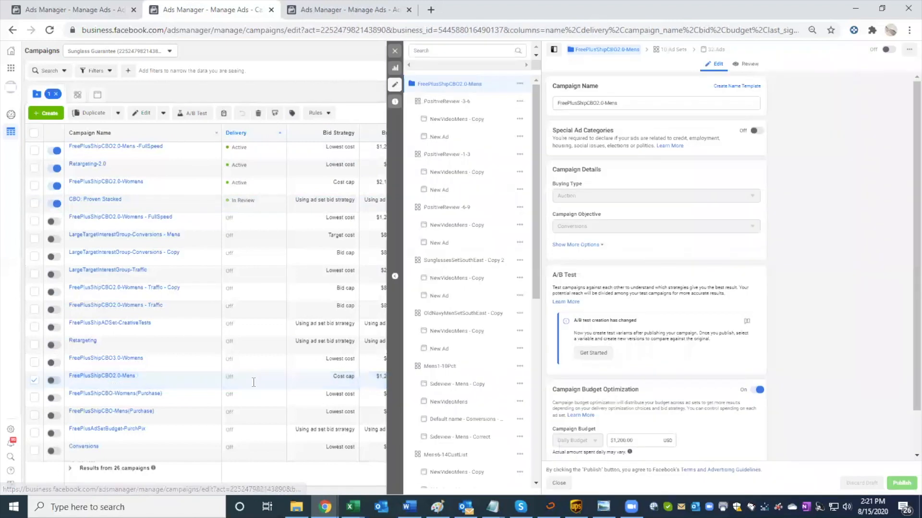
scroll(586, 391, down, 1)
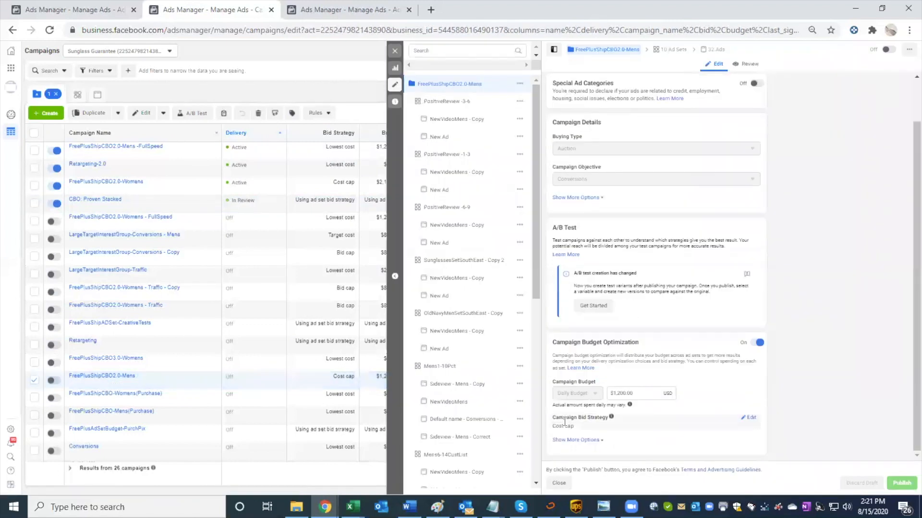
scroll(655, 369, up, 1)
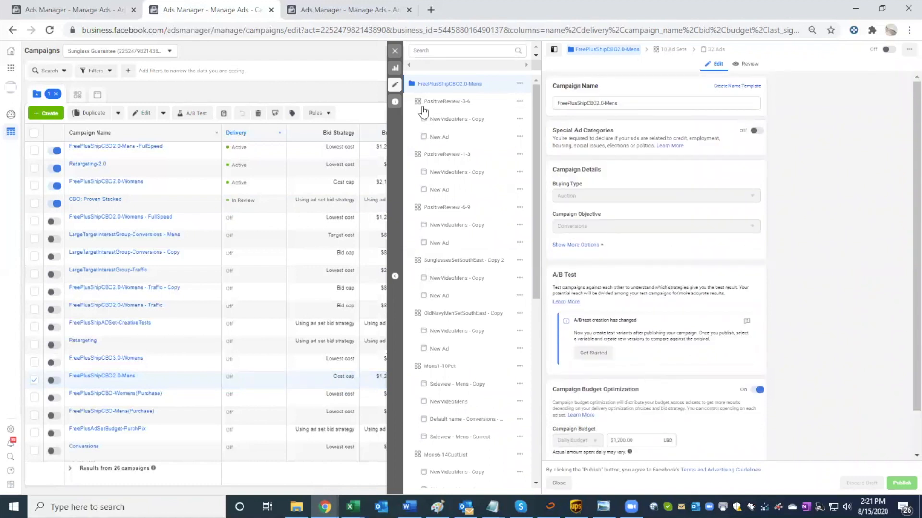
click(395, 51)
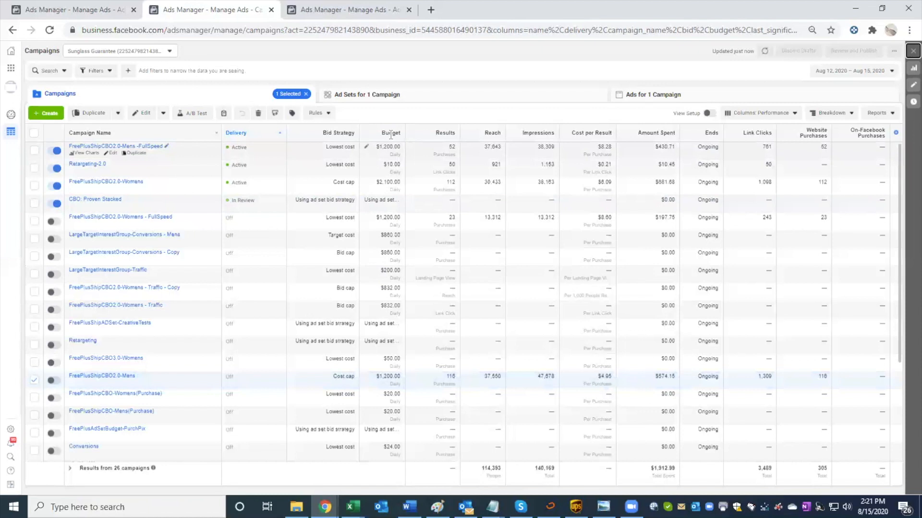
Step: Compare the budget and campaign bid strategy of FreePlusShipCBO2.0-Mens with those of FreePlusShipCBO2.0-Mens -FullSpeed, and close the editor
click(383, 146)
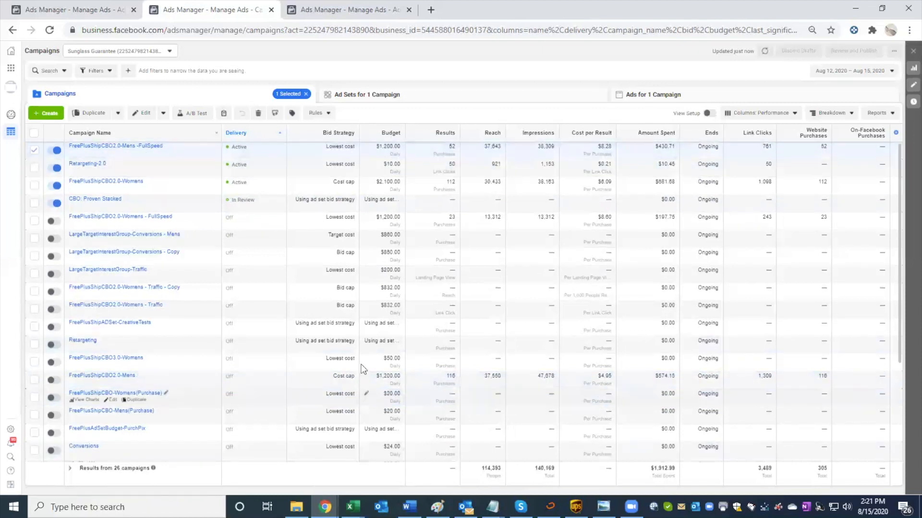
click(402, 378)
click(113, 383)
scroll(629, 372, down, 1)
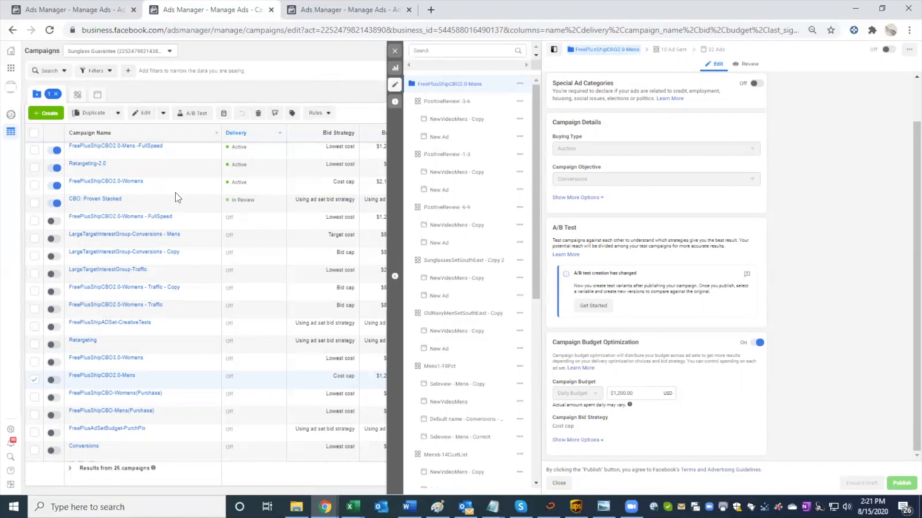
click(299, 150)
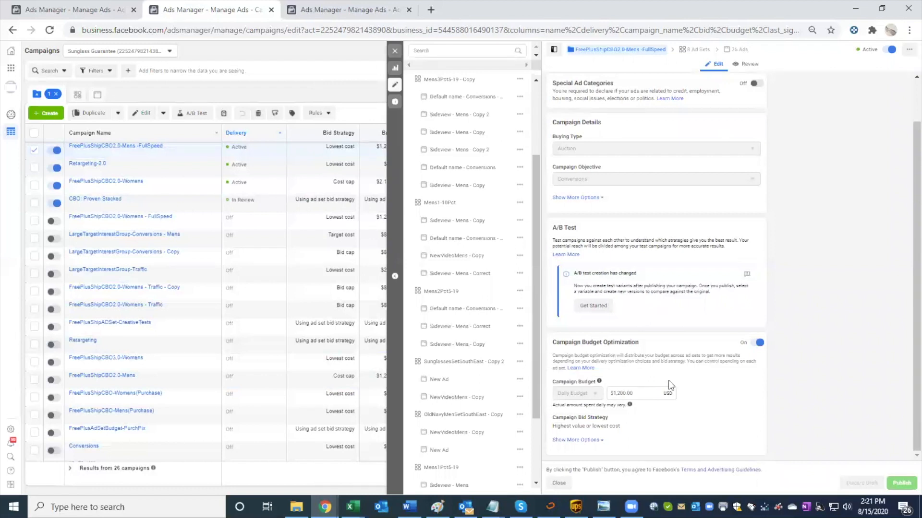
click(395, 51)
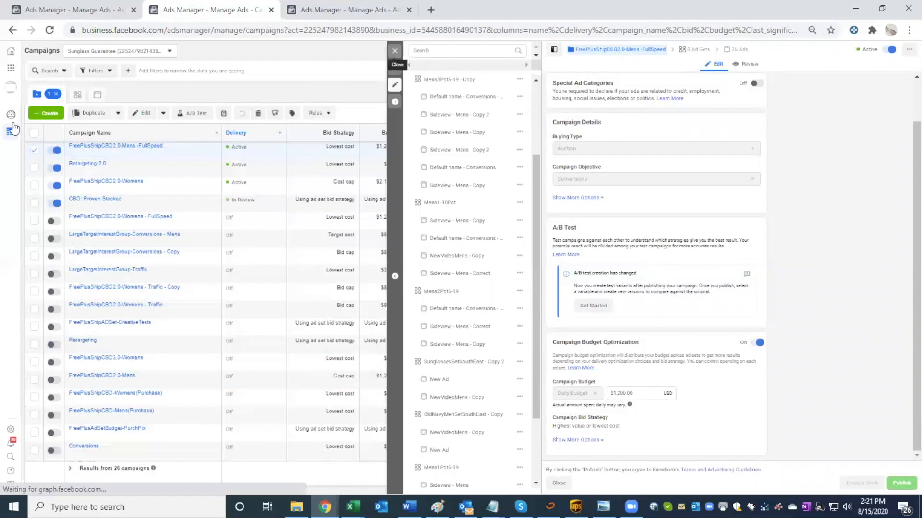
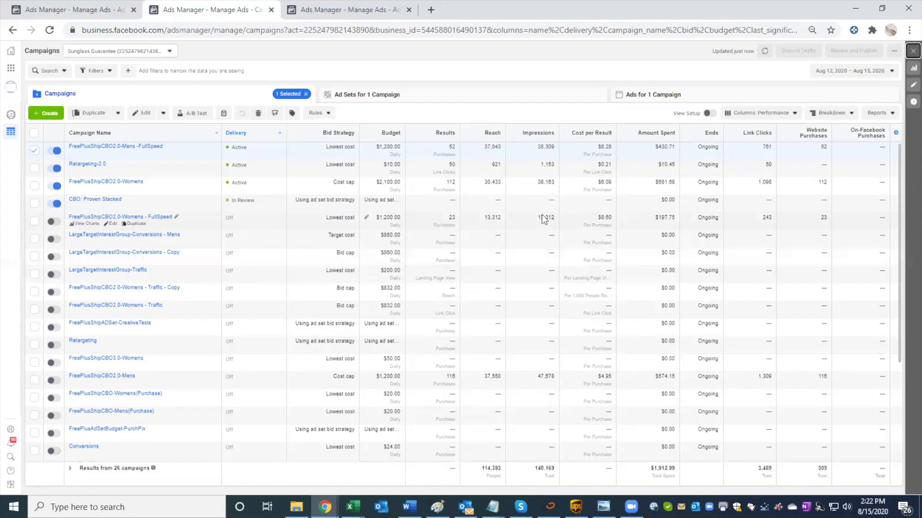
Step: Compare the cost per result of FreePlusShipCBO2.0-Mens -FullSpeed and FreePlusShipCBO2.0-Mens, and limit the reporting period to August 15, 2020
drag(596, 147, 612, 146)
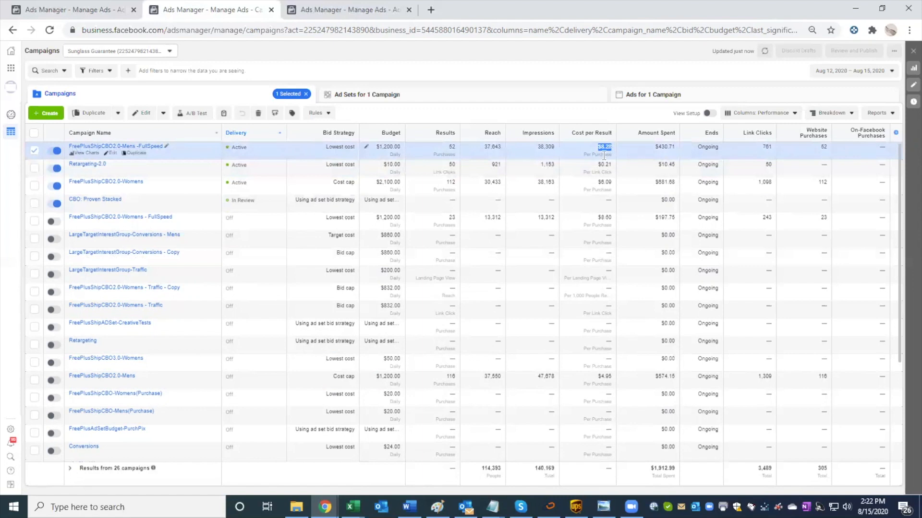
click(609, 376)
click(835, 72)
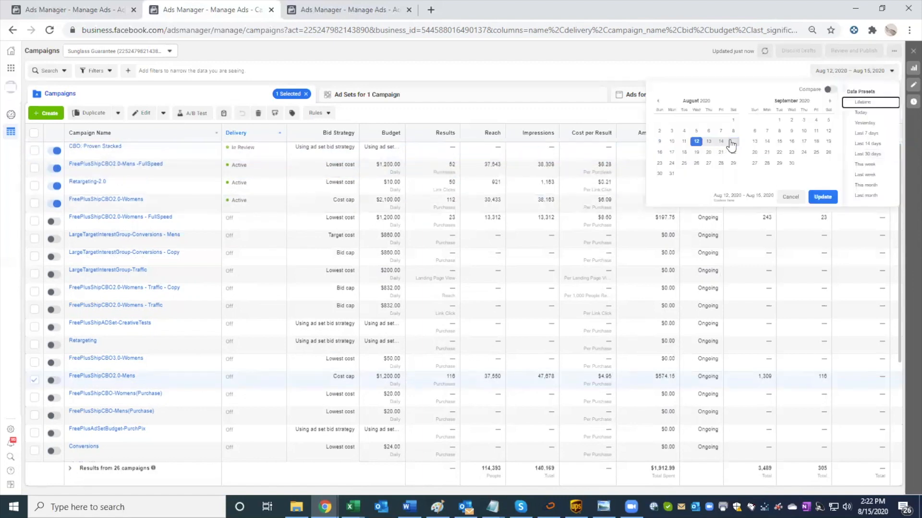
click(732, 142)
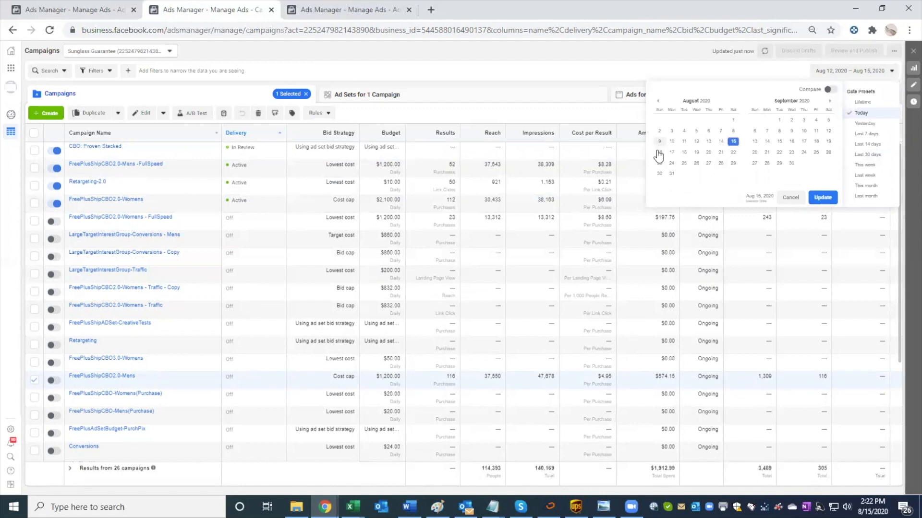
click(815, 198)
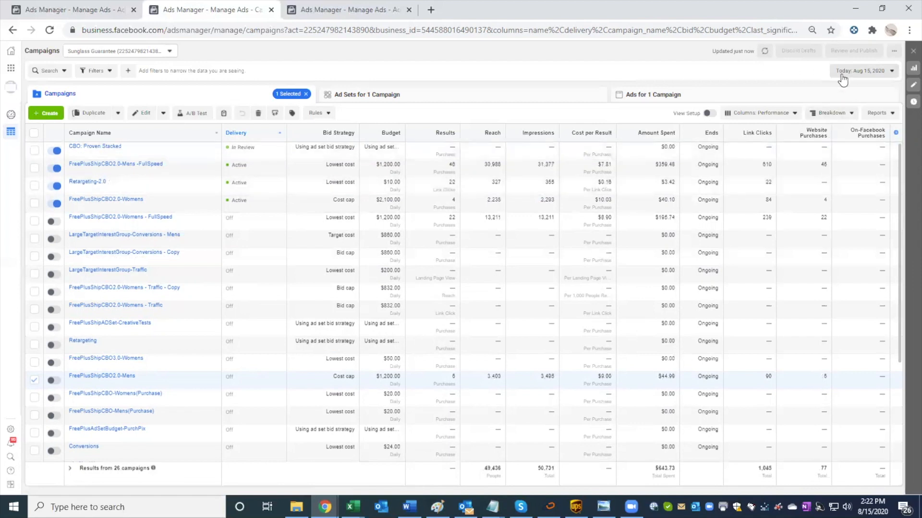
Step: Change the reporting date of the campaigns table to August 9, 2020
click(861, 71)
click(659, 141)
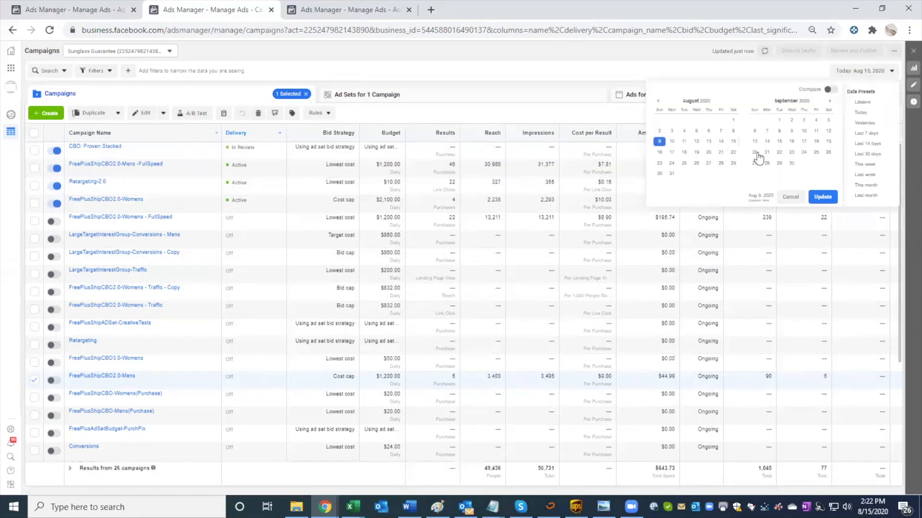
click(821, 198)
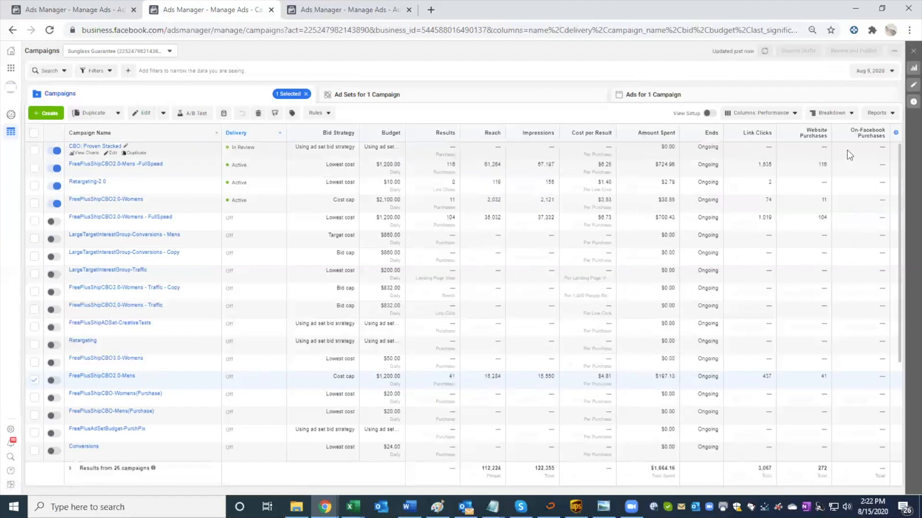
Step: Show the campaign results for August 8, 2020, and check the amount spent by FreePlusShipCBO2.0-Mens
click(888, 71)
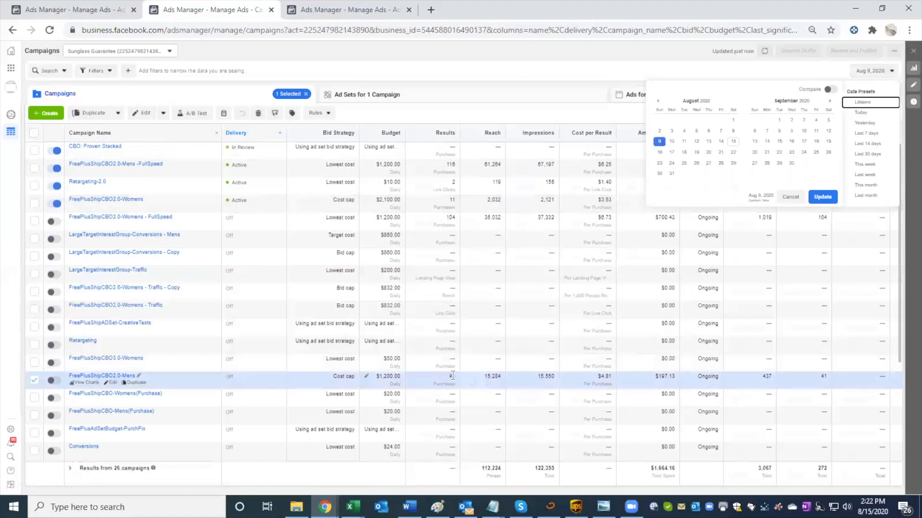
mouse_move(450, 377)
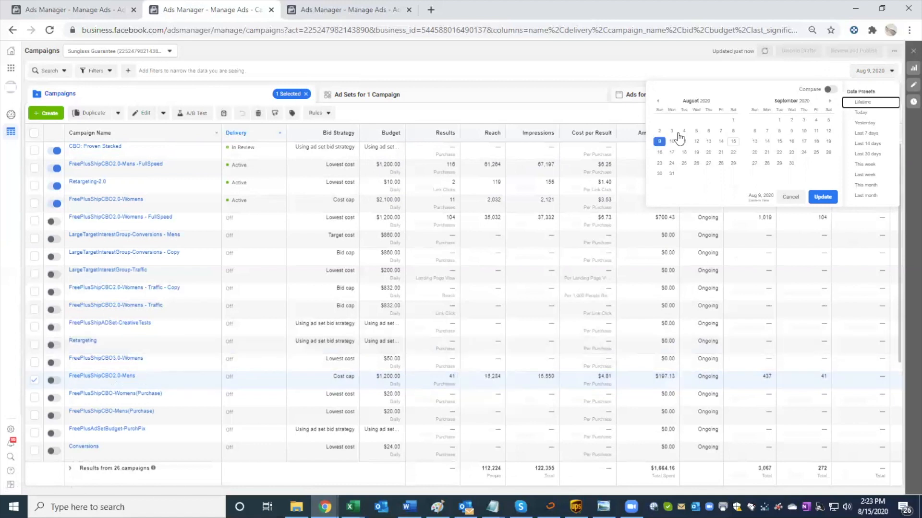
click(737, 133)
click(823, 197)
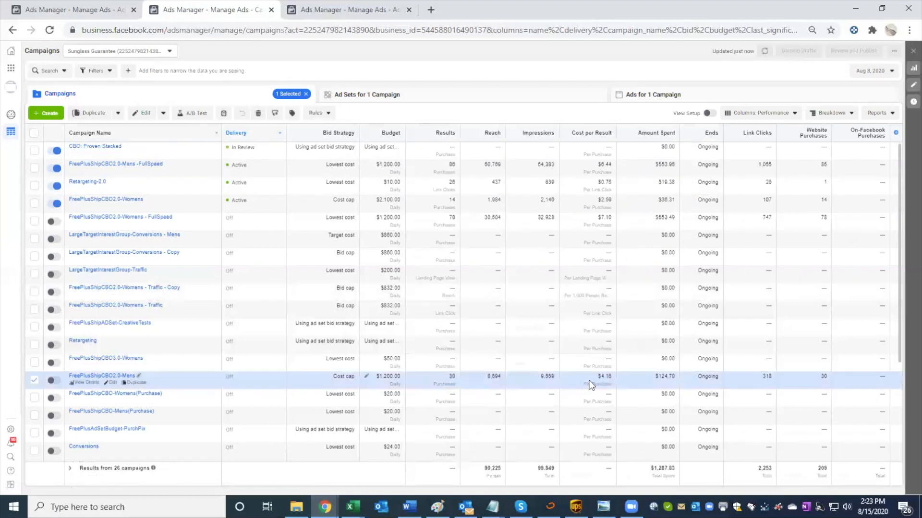
drag(675, 378, 654, 377)
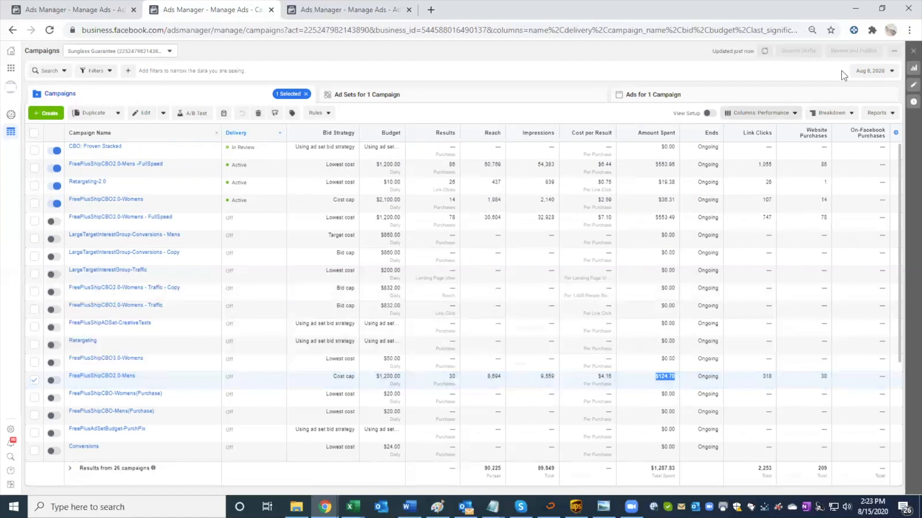
Step: View the campaign results for August 2, 2020, and for August 1, 2020
click(856, 76)
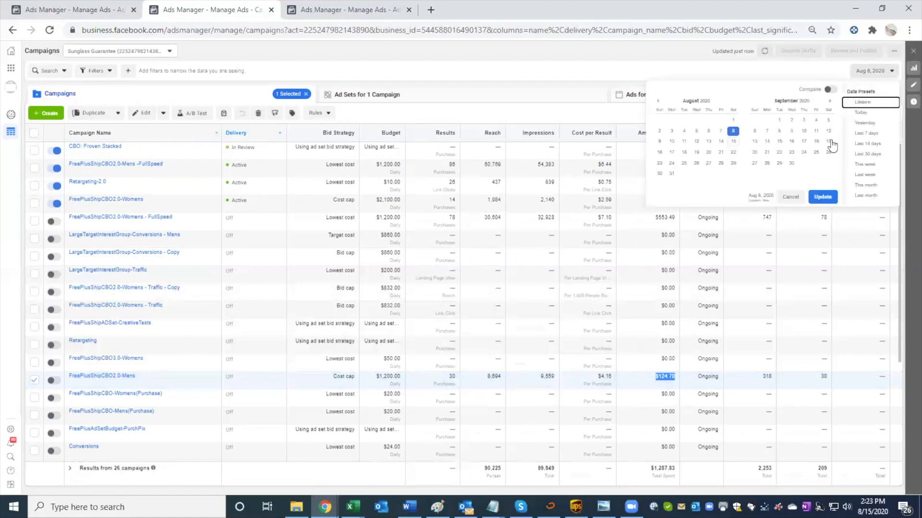
click(660, 132)
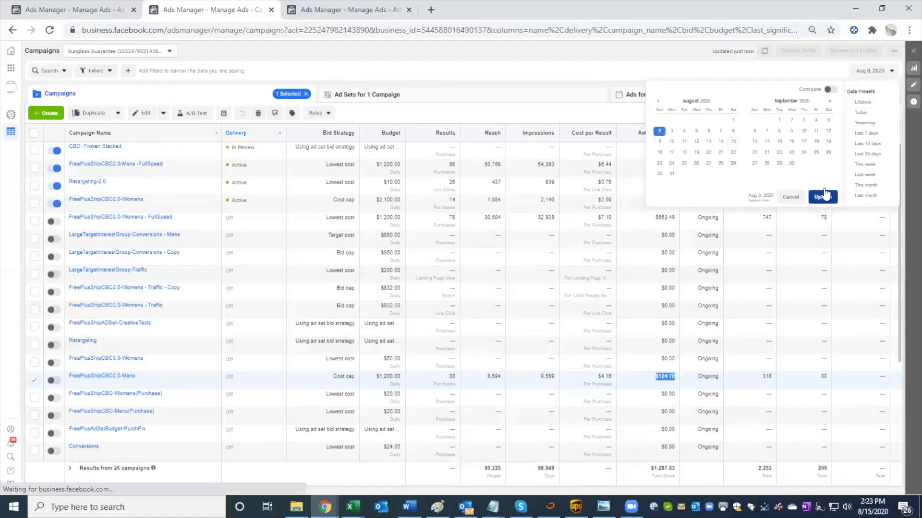
click(822, 197)
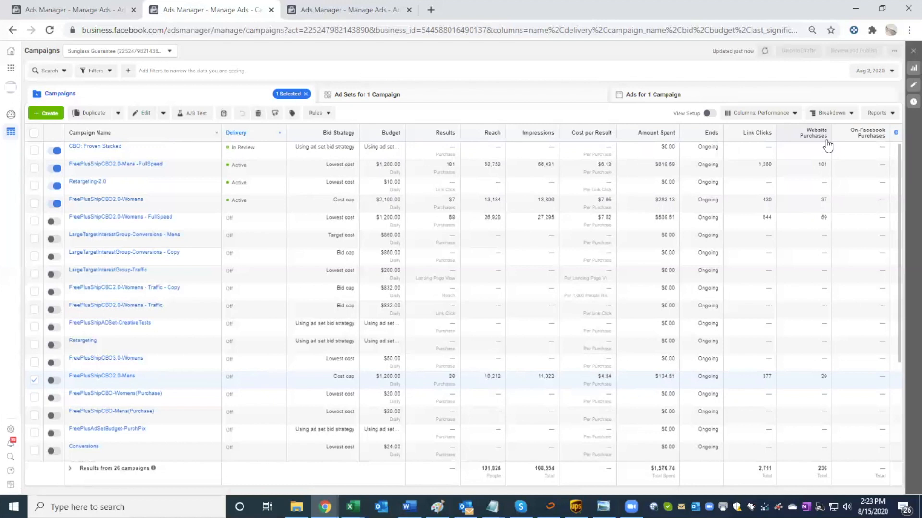
click(870, 70)
click(733, 121)
click(823, 197)
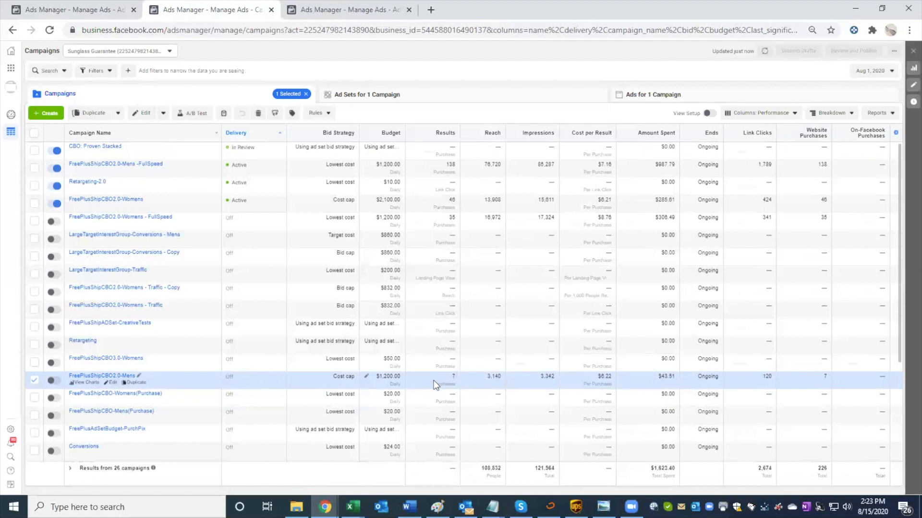
Step: Set the reporting date back to August 2, 2020, and select the FreePlusShipCBO2.0-Mens -FullSpeed campaign for comparison
click(871, 71)
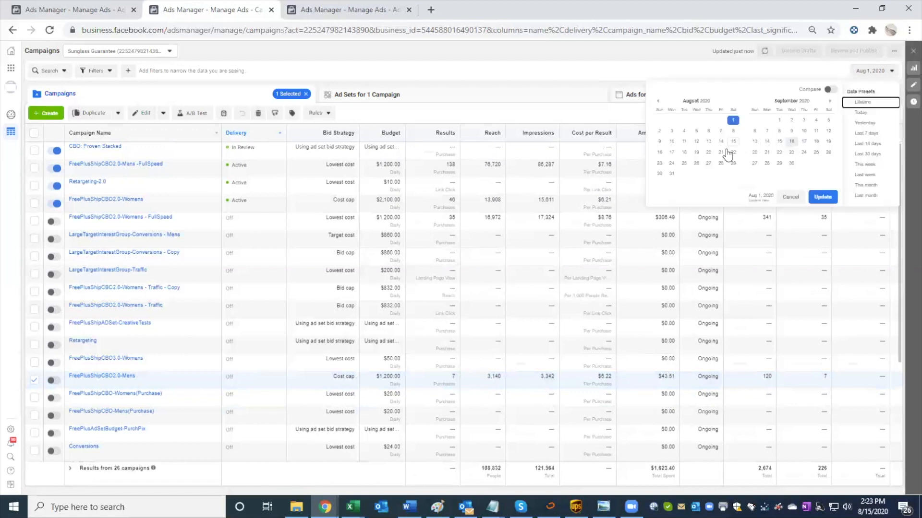
click(659, 131)
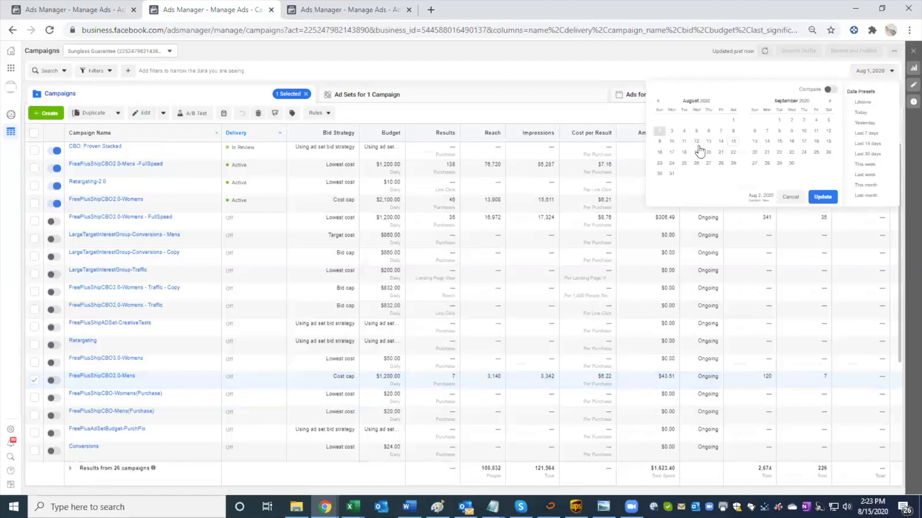
click(822, 196)
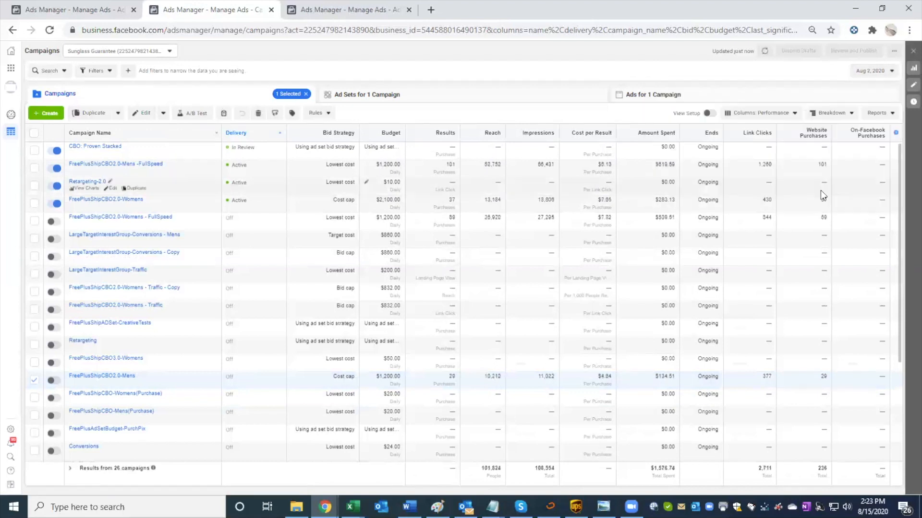
click(480, 168)
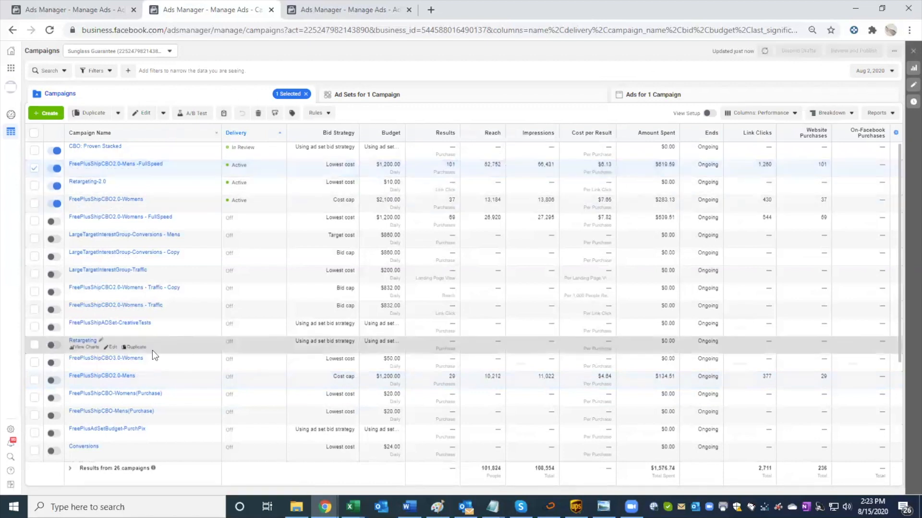
Step: Open FreePlusShipCBO2.0-Mens for editing and check its campaign bid strategy and ad scheduling under the expanded budget optimization options
click(112, 383)
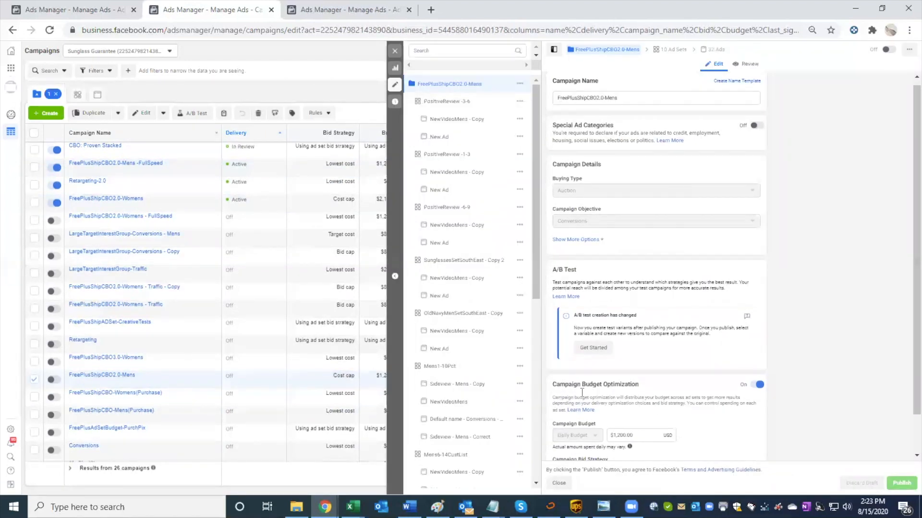
click(569, 440)
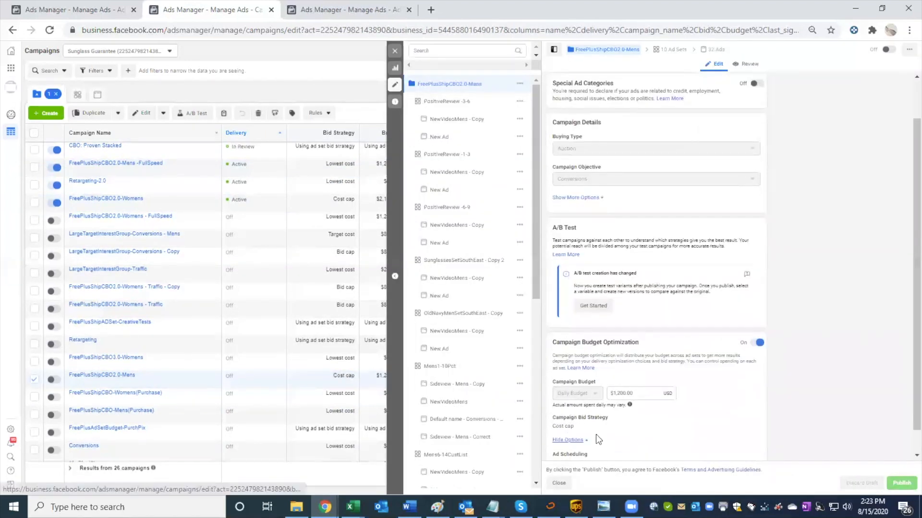
scroll(650, 434, down, 1)
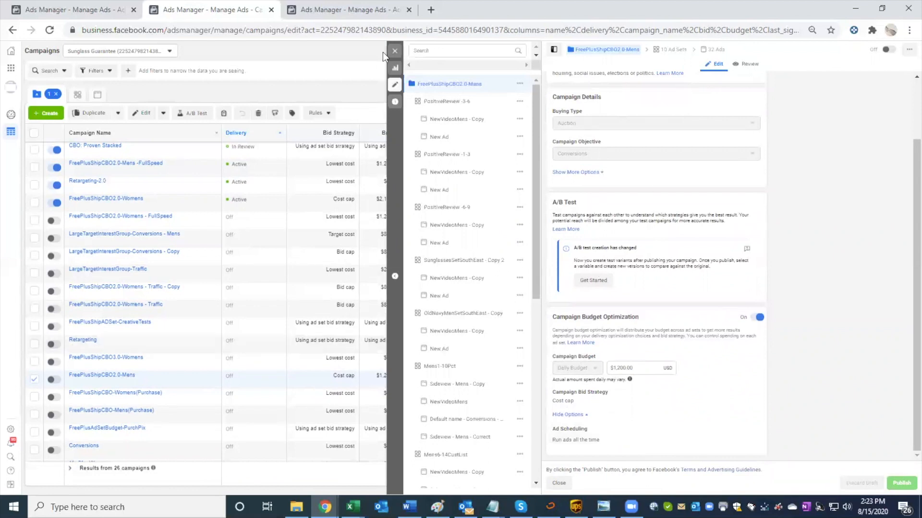
Step: Show the ad sets of FreePlusShipCBO2.0-Mens, check their cost caps, and select the Mens2Pct5-19 ad set
click(377, 91)
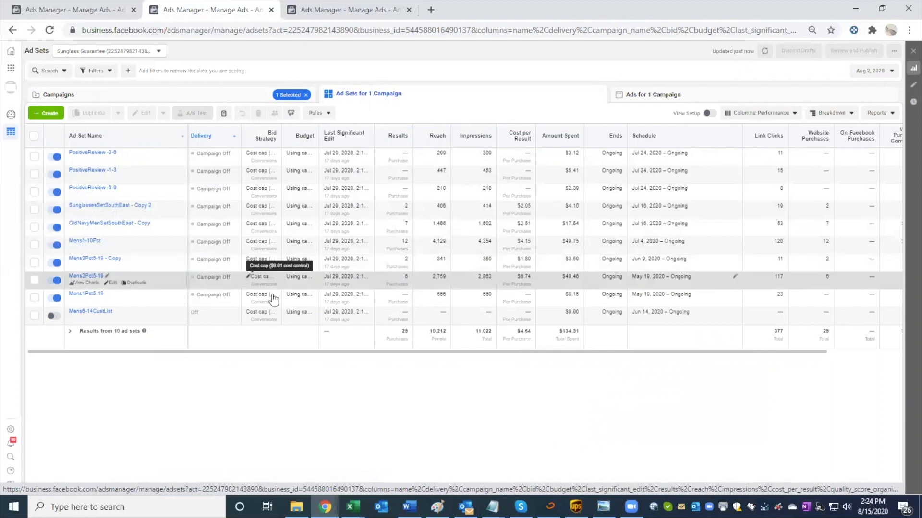
click(248, 277)
click(247, 296)
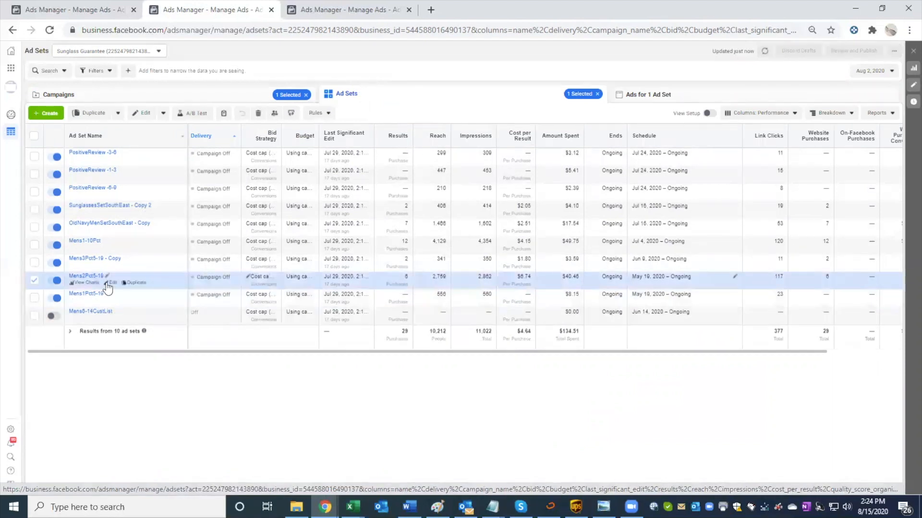
Step: Open the Mens2Pct5-19 ad set for editing and review its audience, placements, and expanded optimization and delivery options
click(109, 284)
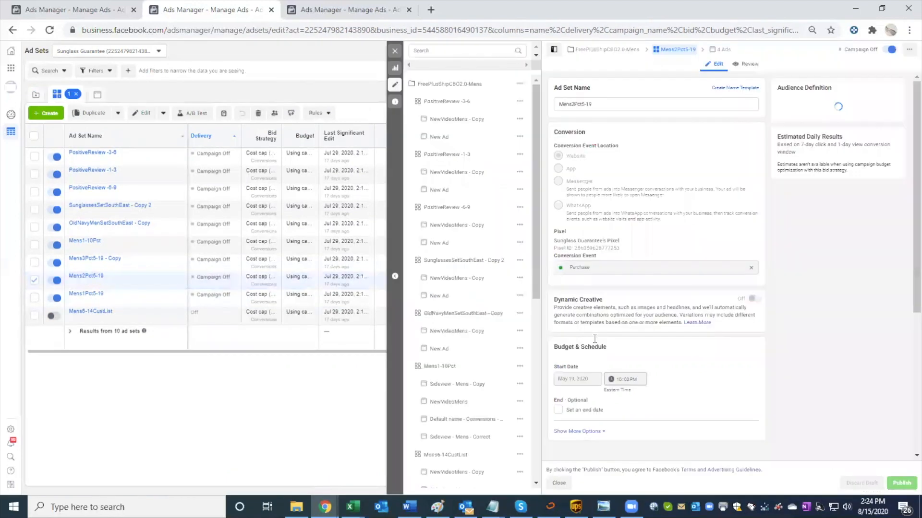
scroll(595, 403, down, 3)
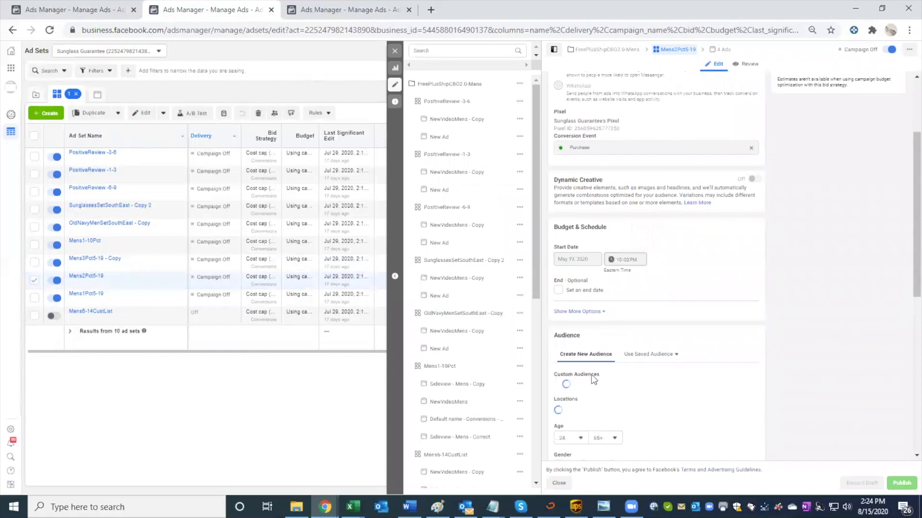
scroll(592, 374, down, 8)
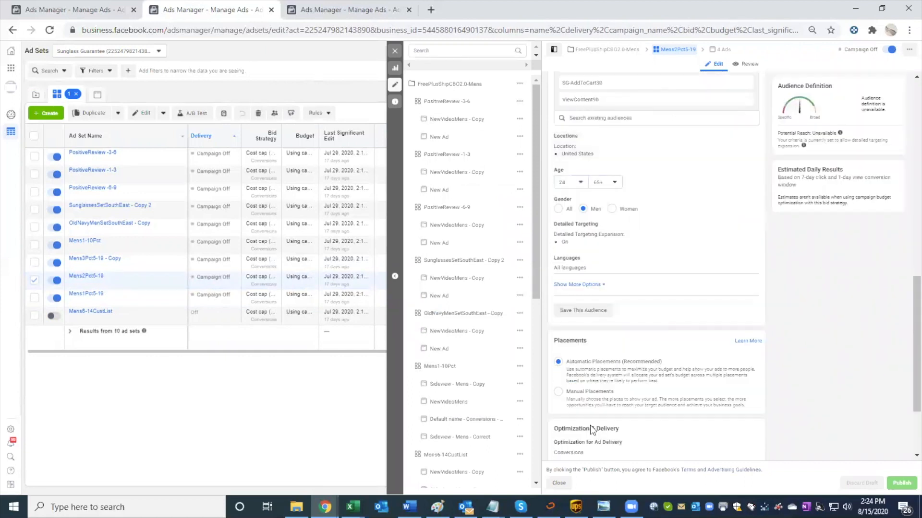
scroll(586, 404, down, 1)
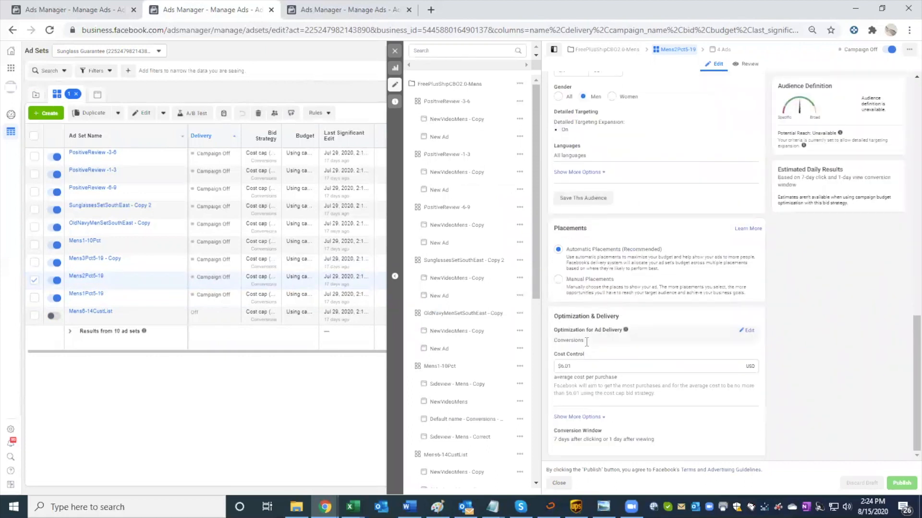
click(577, 417)
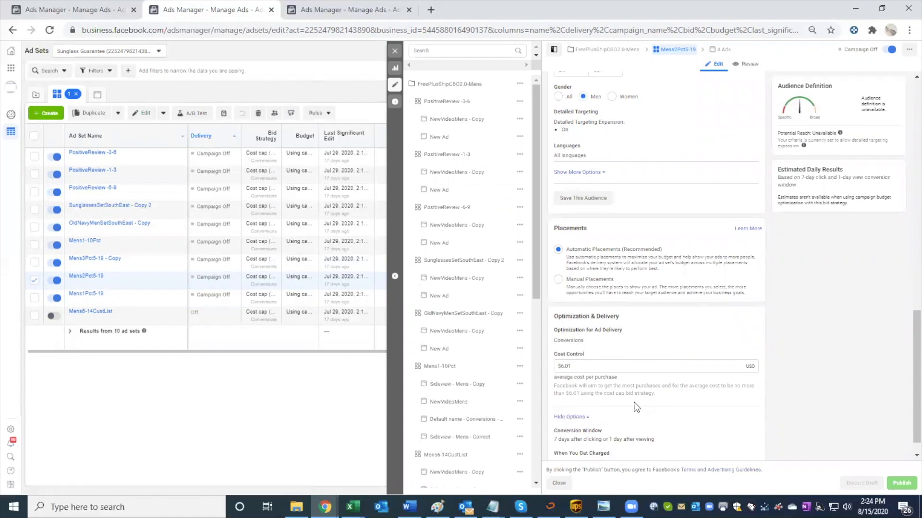
Step: Re-enter $6.01 as the cost control of Mens2Pct5-19 and close the editor without publishing
click(587, 346)
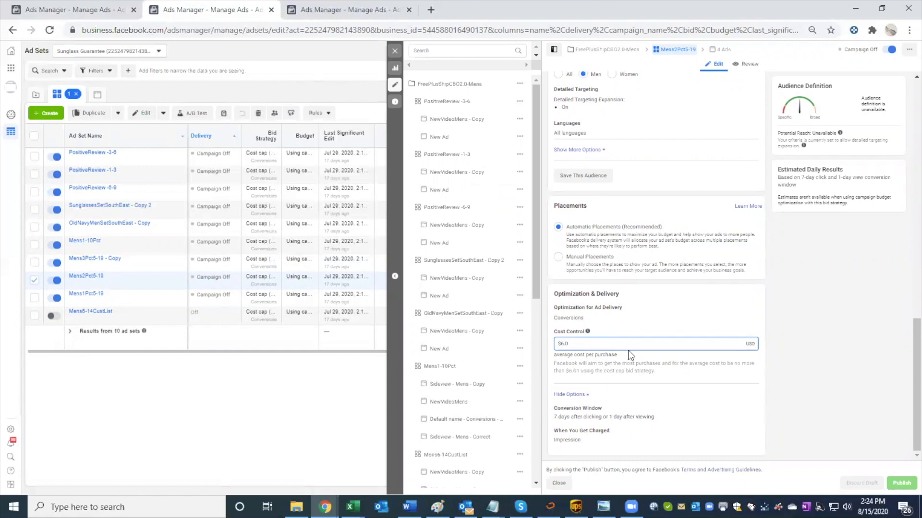
text(1)
click(619, 361)
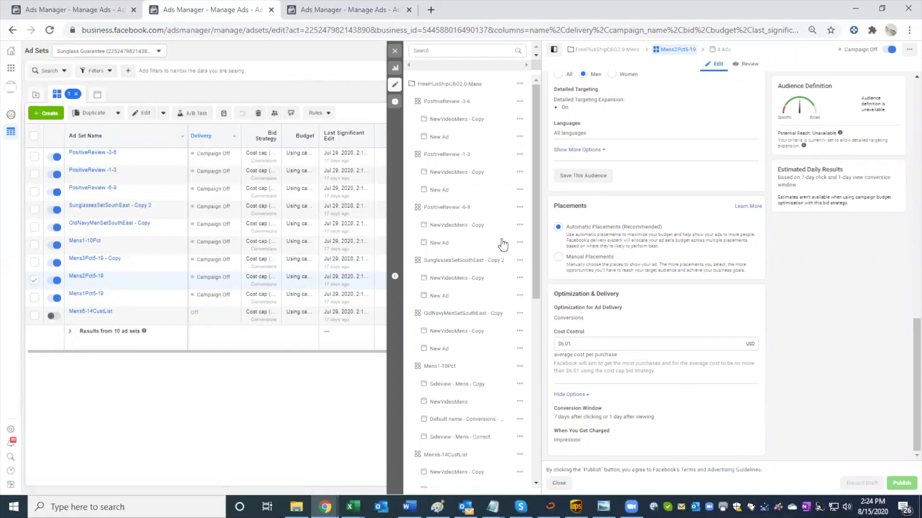
click(394, 49)
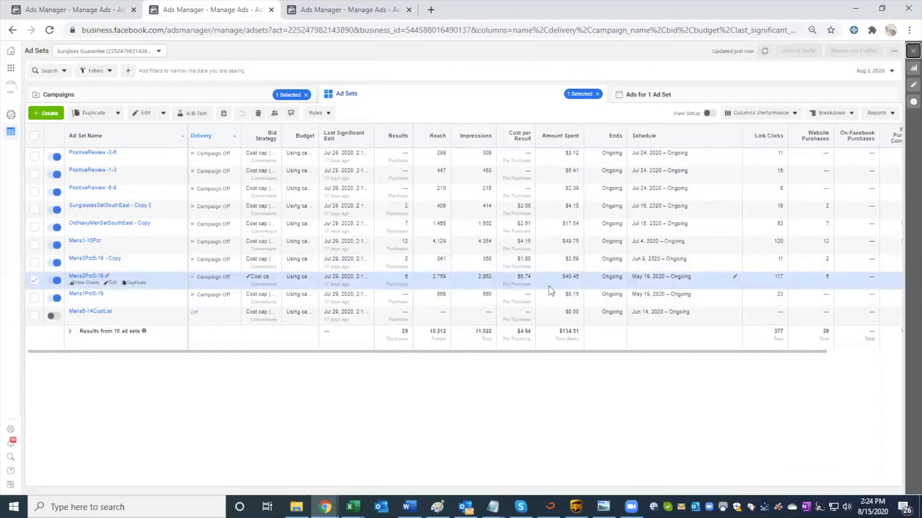
Step: Check the Mens1-10Pct ad set's results, return to the campaigns table, and check FreePlusShipCBO2.0-Mens's amount spent and cost per result
click(406, 242)
click(295, 98)
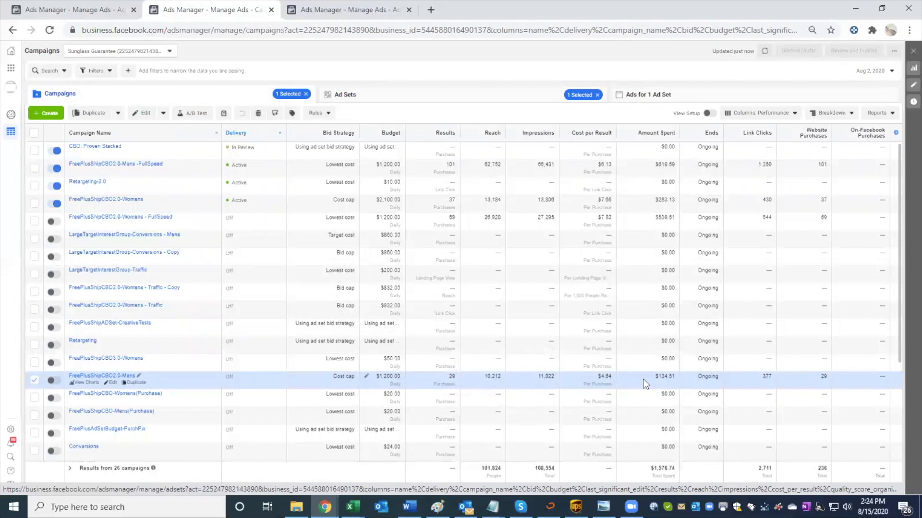
drag(674, 376, 650, 376)
drag(595, 382, 612, 372)
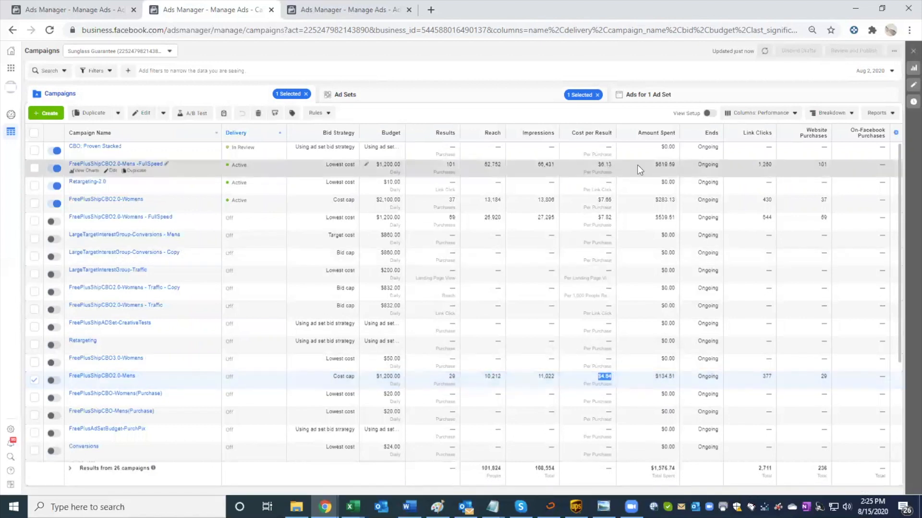
Step: Compare the cost cap campaign FreePlusShipCBO2.0-Mens with the lowest cost campaign FreePlusShipCBO2.0-Mens -FullSpeed, opening and closing the latter's editor without changes
click(617, 174)
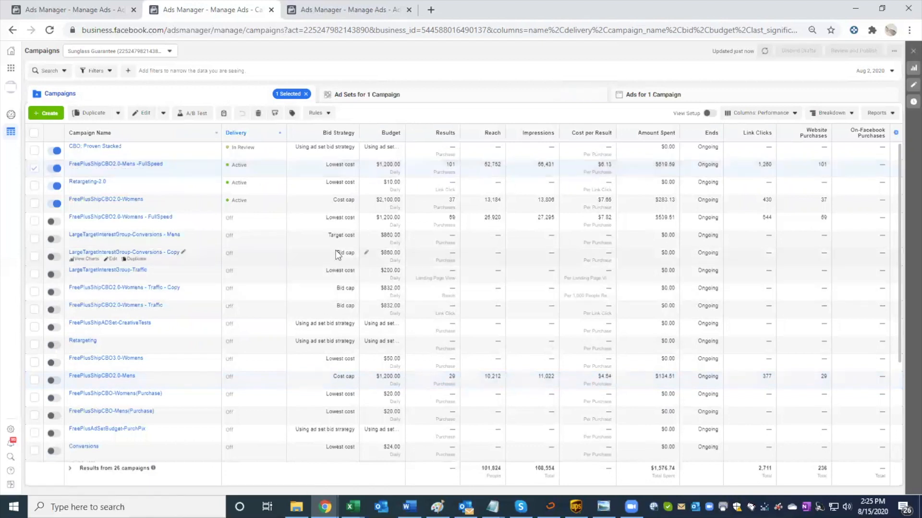
click(112, 171)
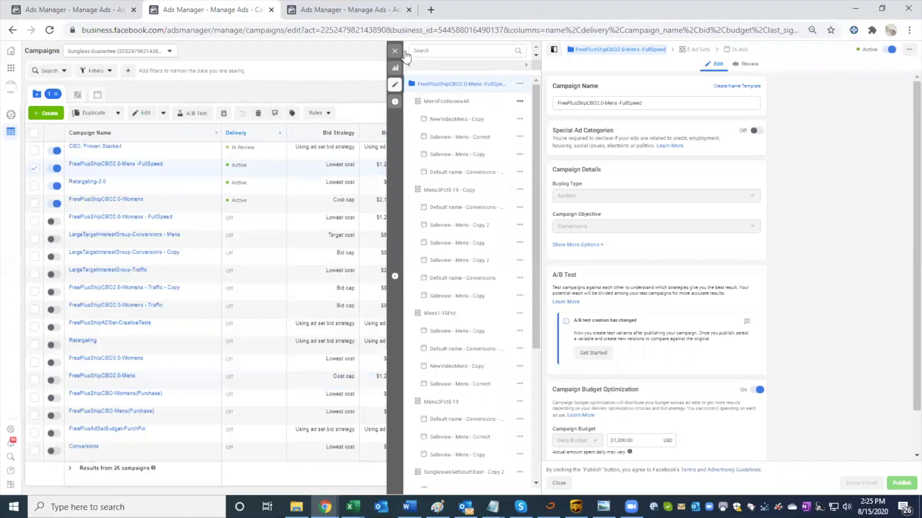
click(394, 51)
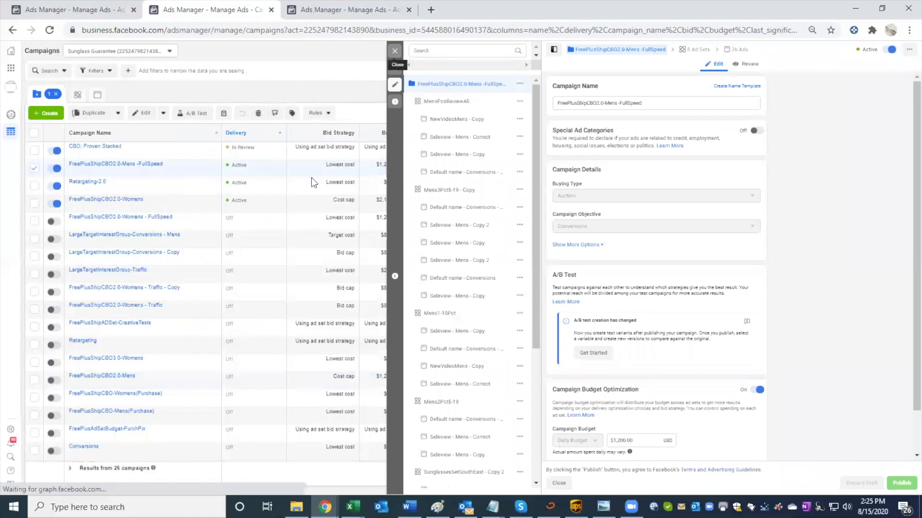
click(420, 382)
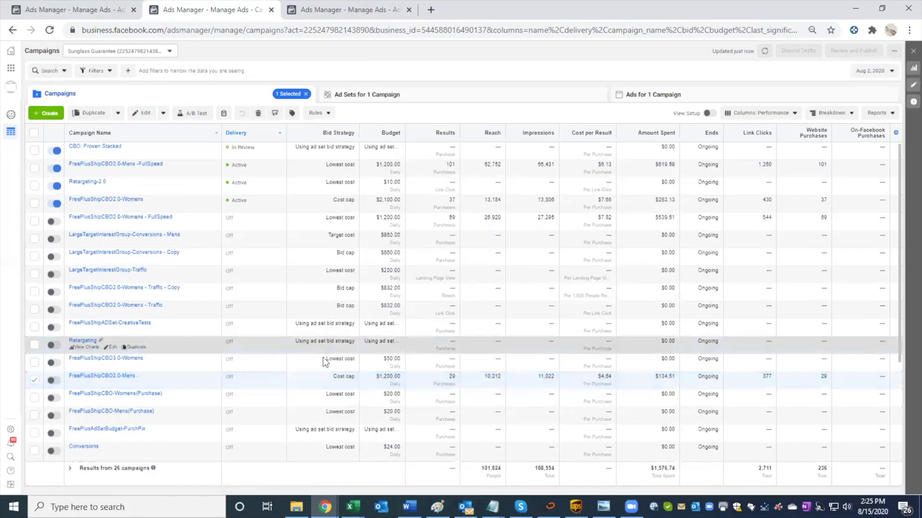
click(448, 164)
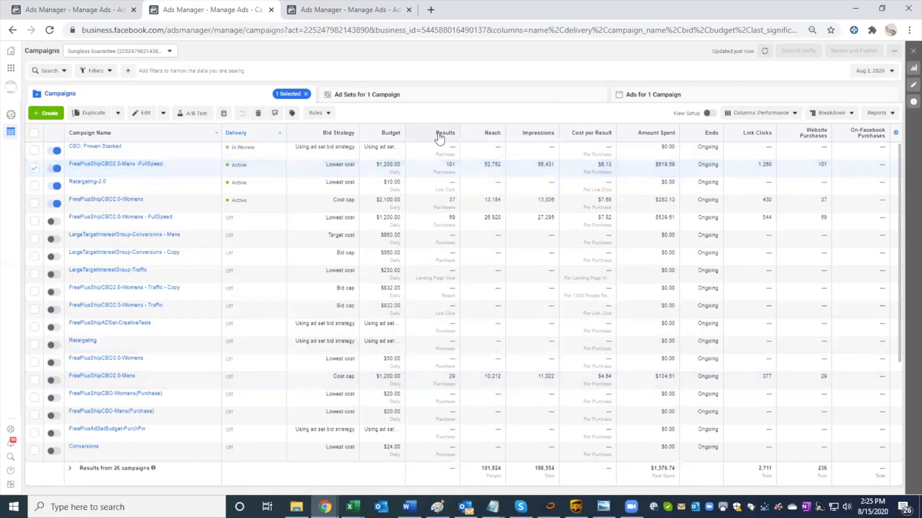
Step: Check the ad sets and ads of FreePlusShipCBO2.0-Mens -FullSpeed, and review the charts, preview and comments of the Sideview - Mens - Correct ad in Mens1-10Pct
click(419, 99)
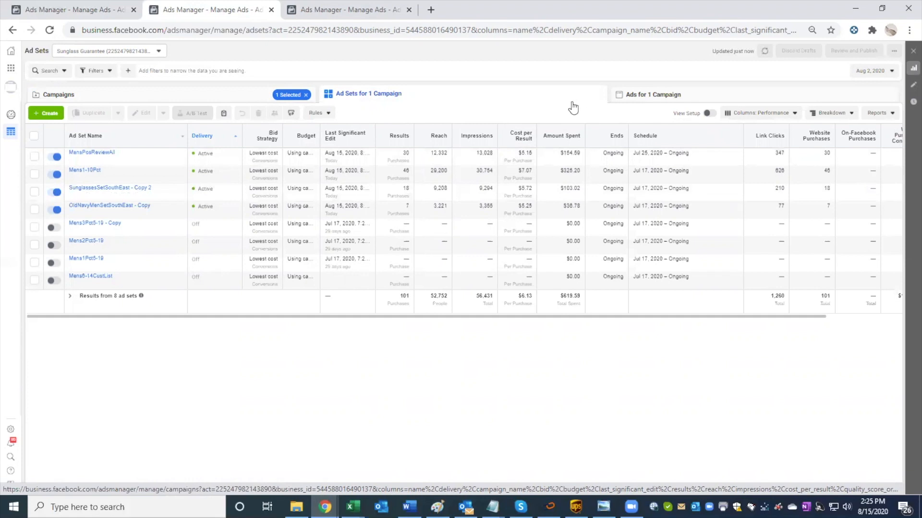
click(611, 96)
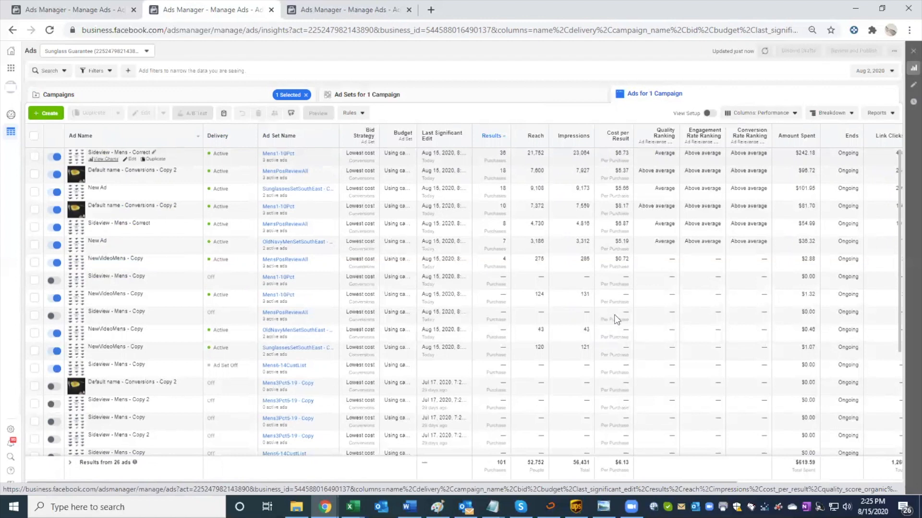
scroll(616, 345, down, 2)
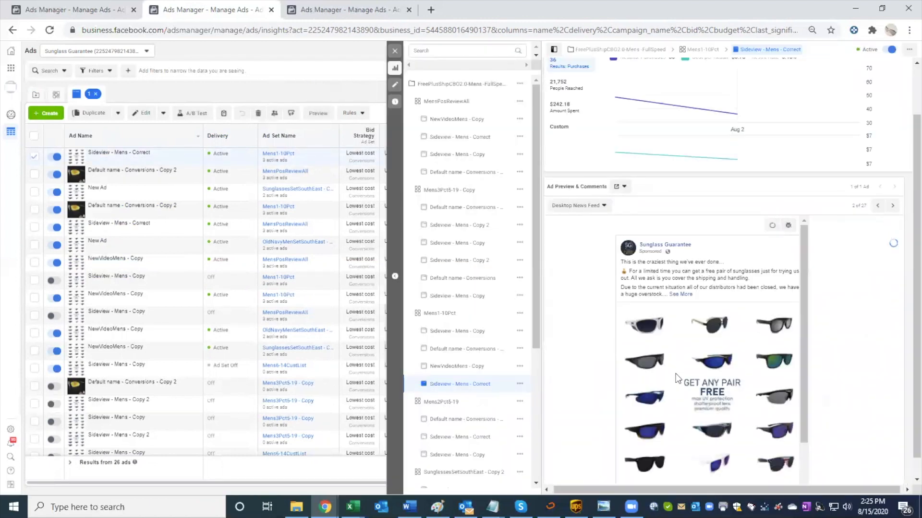
scroll(675, 373, down, 2)
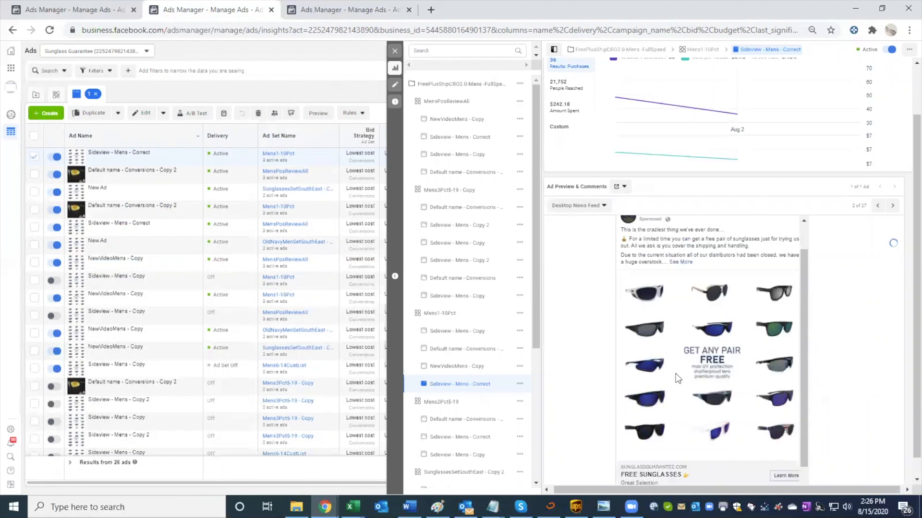
scroll(728, 443, down, 1)
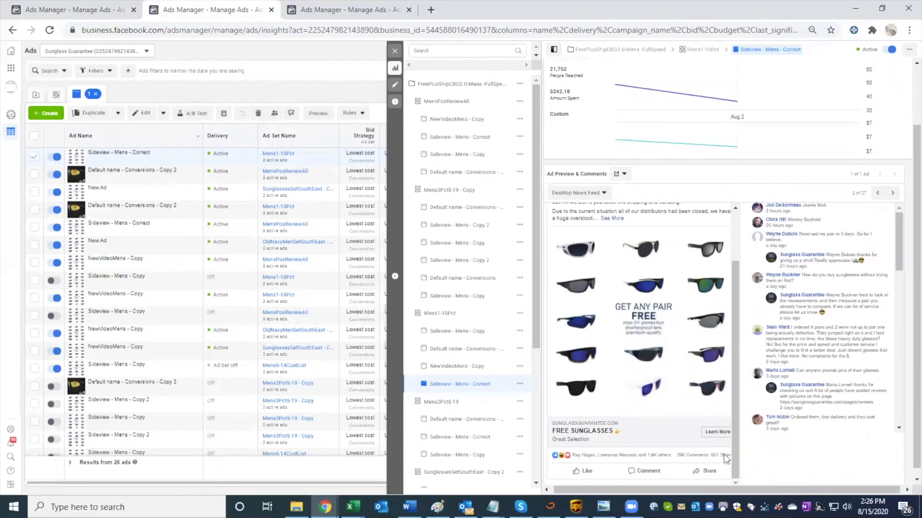
scroll(699, 460, down, 1)
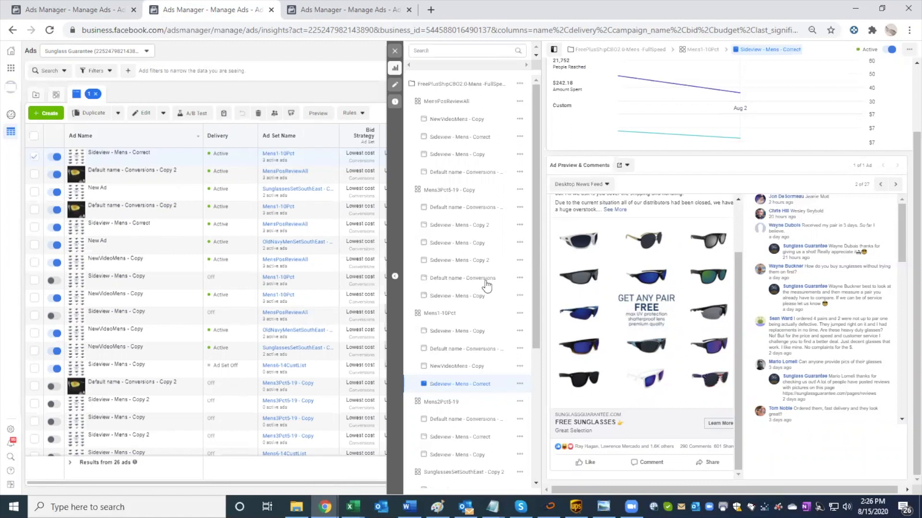
click(398, 52)
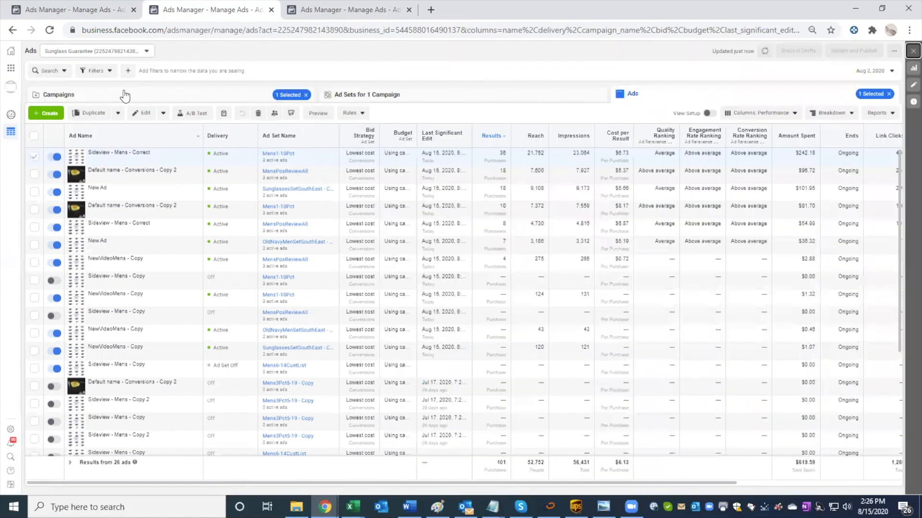
Step: Return to the campaigns table, clear the selection, and check the budget and bid strategy settings of FreePlusShipCBO2.0-Mens -FullSpeed
click(368, 95)
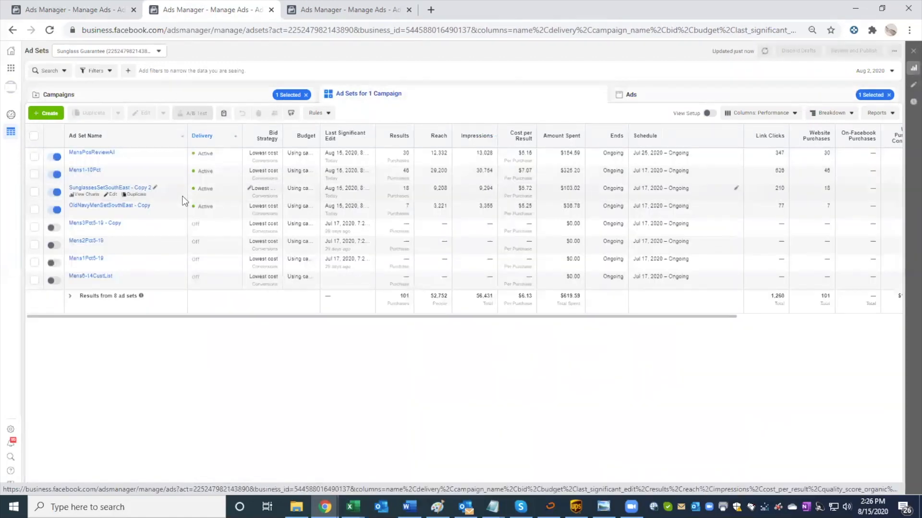
click(214, 96)
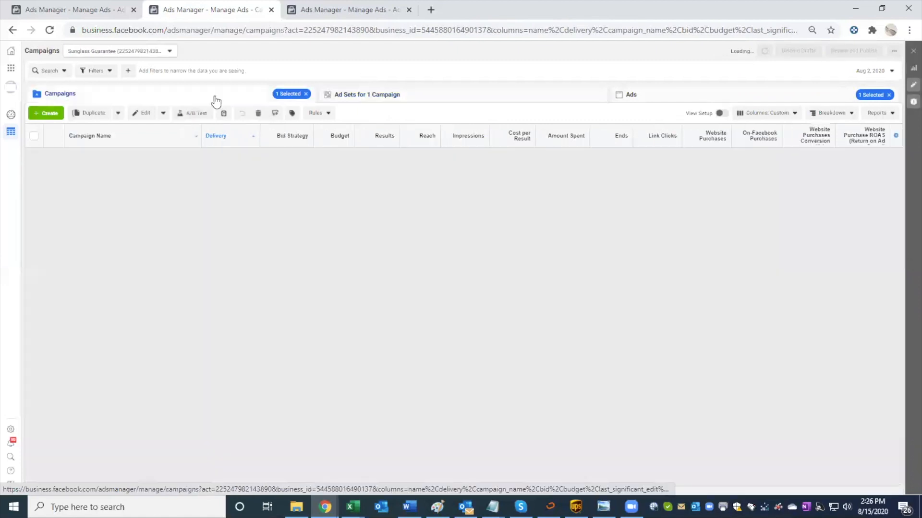
click(306, 94)
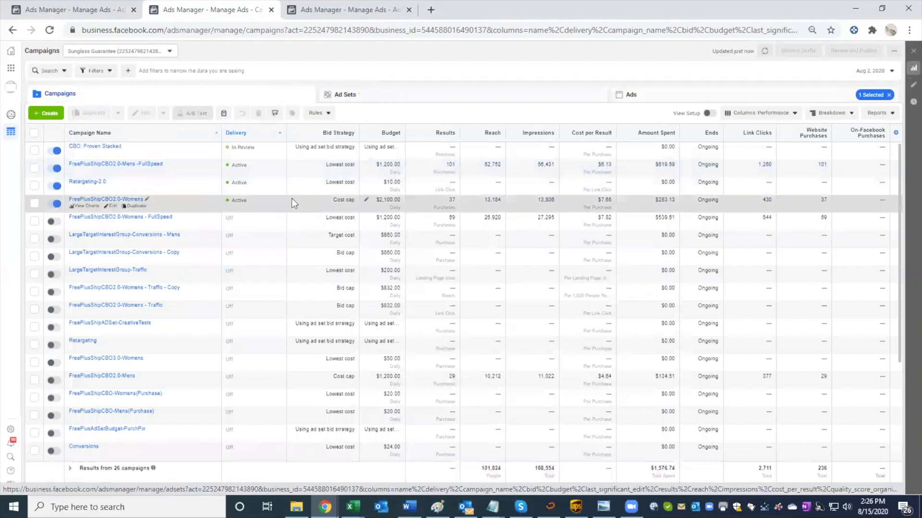
click(308, 165)
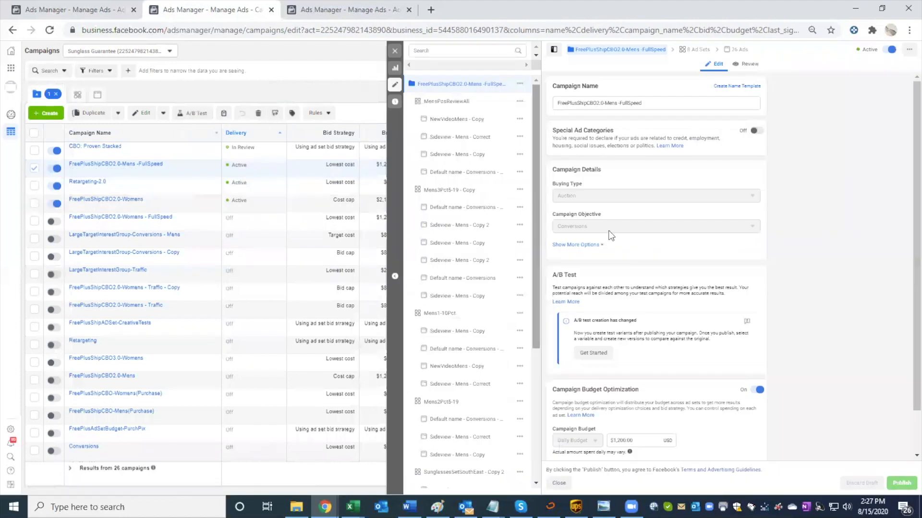
click(395, 50)
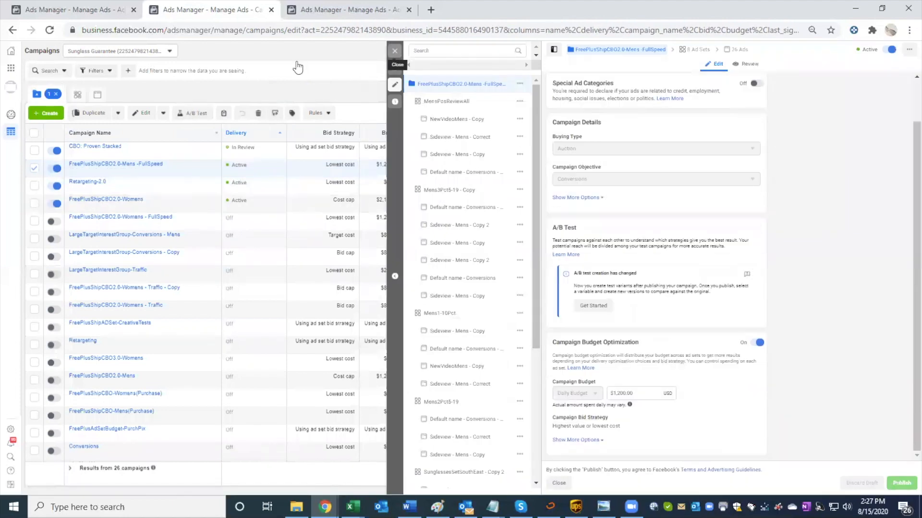
Step: Start duplicating the SunglassesSetSouthEast - Copy 2 ad set of FreePlusShipCBO2.0-Mens -FullSpeed, with a new campaign as the destination
click(368, 94)
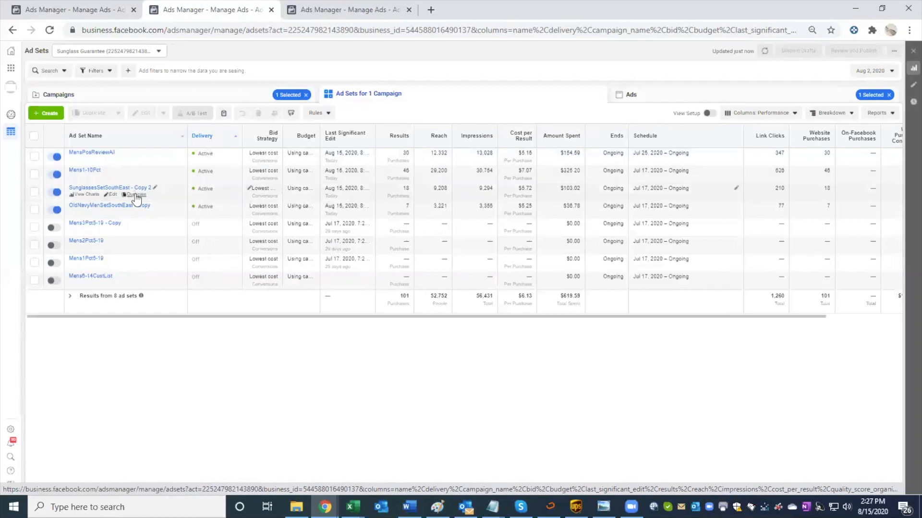
click(137, 195)
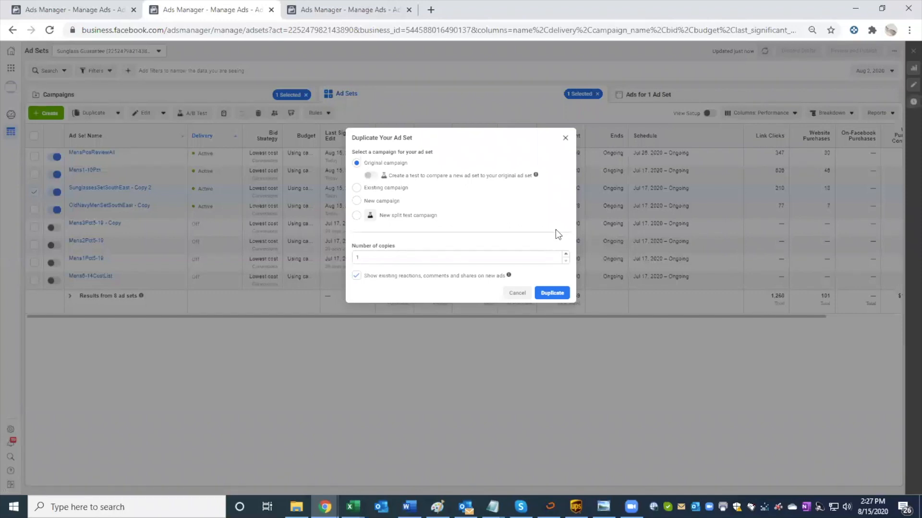
click(382, 192)
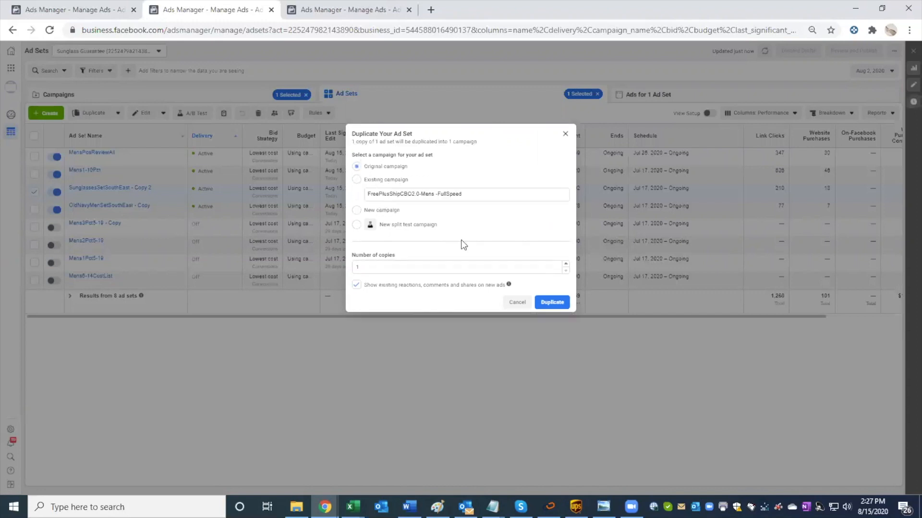
click(356, 210)
click(393, 195)
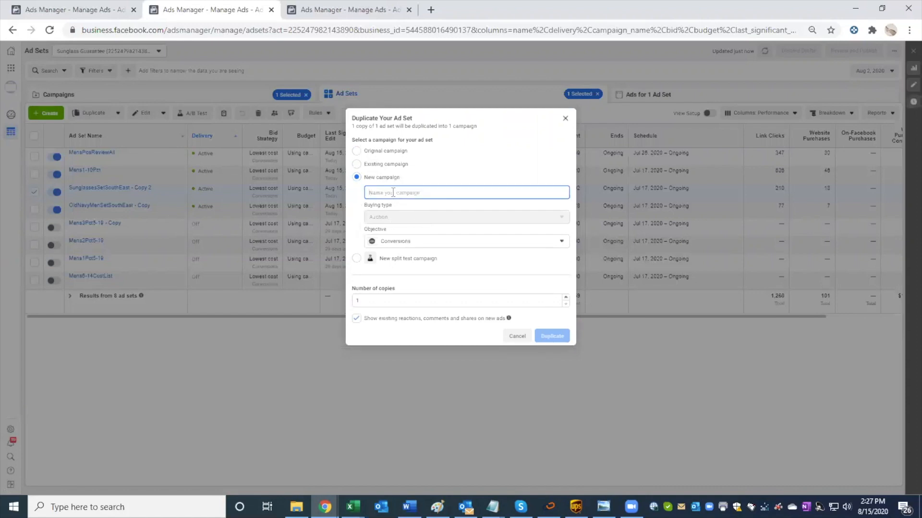
Step: Name the new campaign "10% Engagement" and create one copy of the ad set in it
text(Exapm)
key(BackSpace)
key(BackSpace)
key(BackSpace)
key(BackSpace)
key(BackSpace)
text(10)
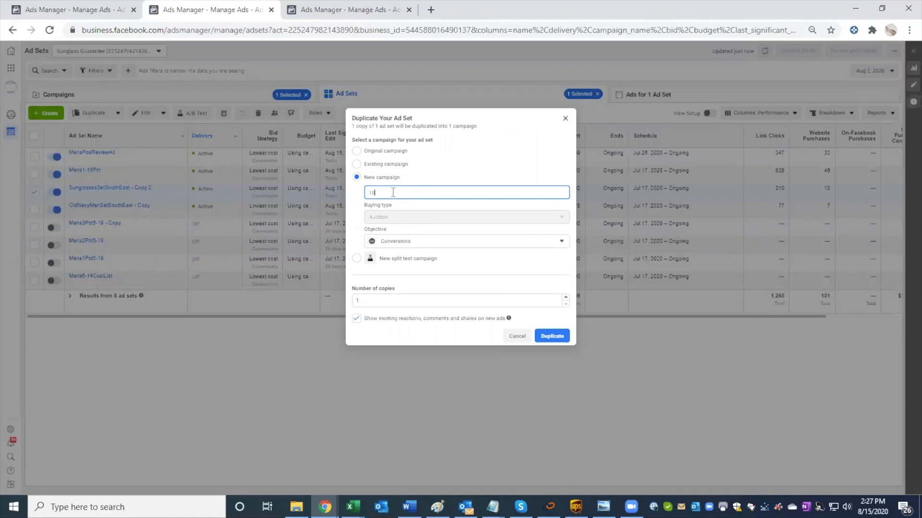
text(% Engagement)
click(544, 338)
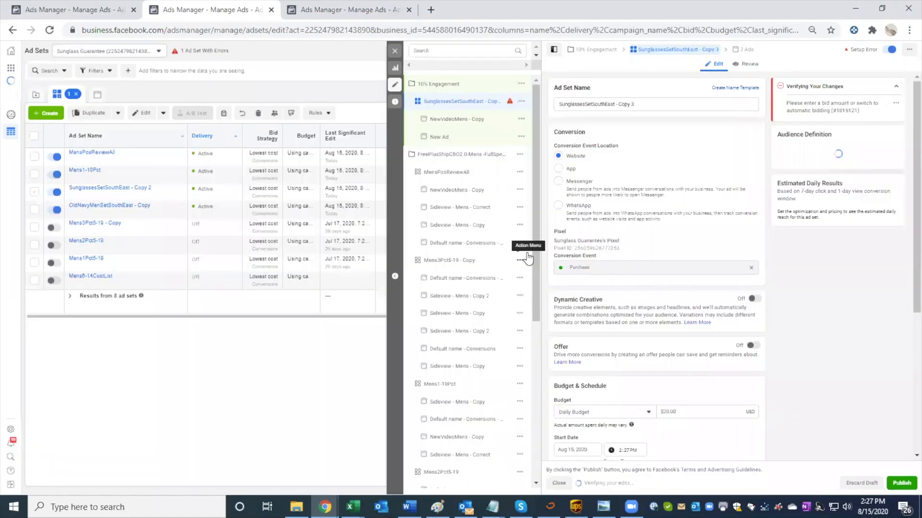
Step: Review the duplicated ad set's budget, excluded custom audiences, location, age, gender and detailed targeting
scroll(634, 285, down, 4)
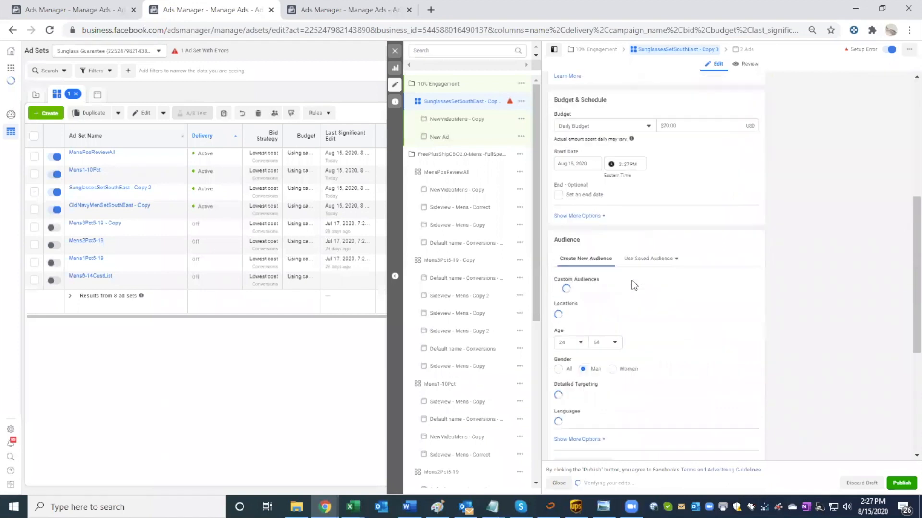
scroll(633, 285, down, 3)
scroll(633, 286, down, 2)
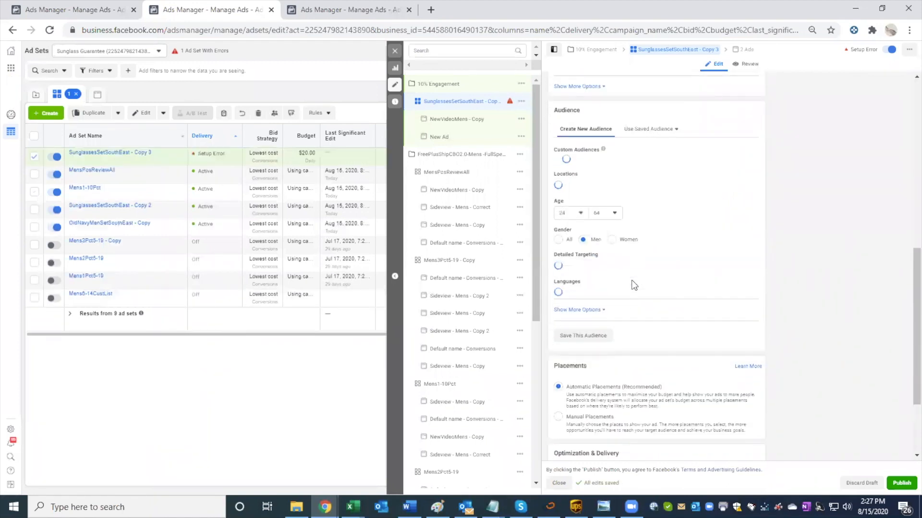
scroll(634, 286, up, 2)
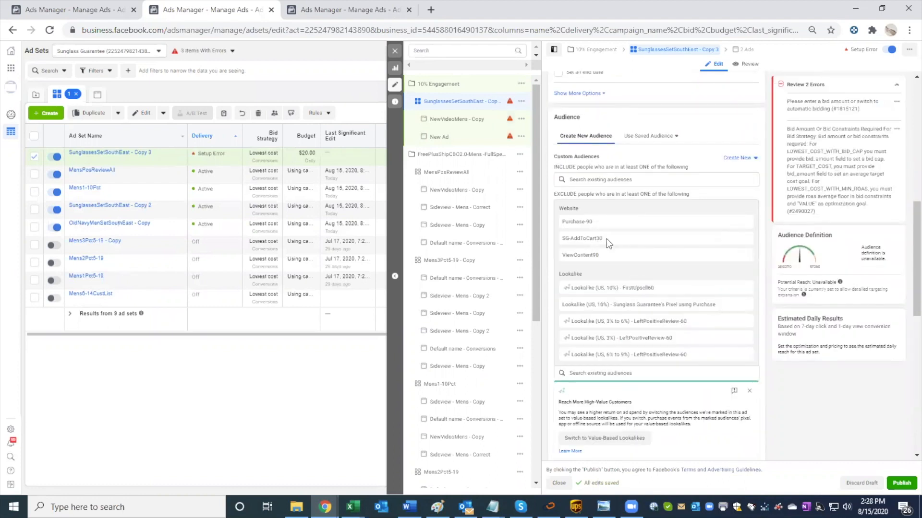
scroll(607, 313, down, 1)
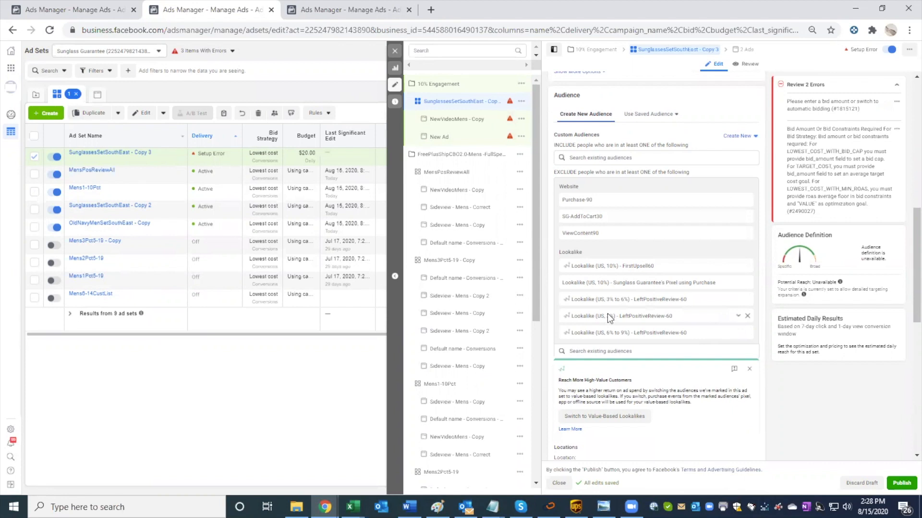
scroll(664, 261, down, 2)
scroll(665, 261, down, 1)
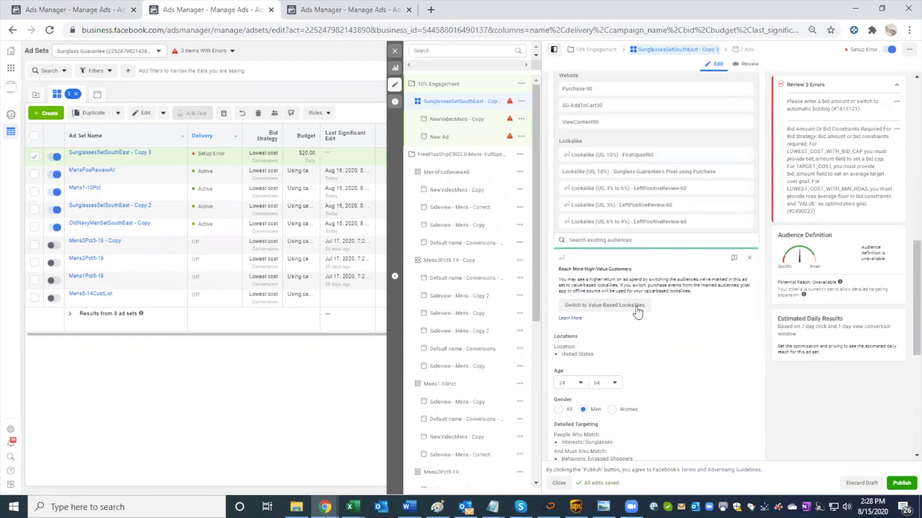
scroll(639, 437, down, 2)
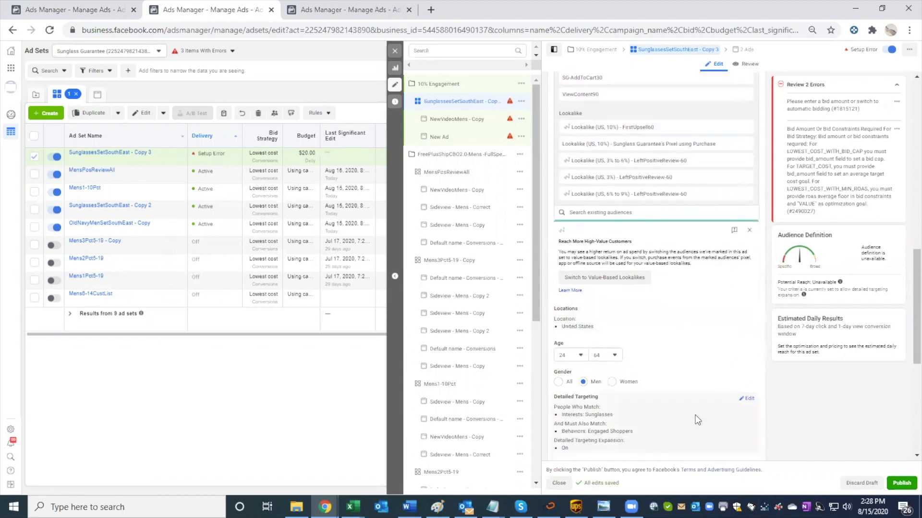
Step: Open the duplicated ad set's detailed targeting for editing and review its interest, behavior and targeting expansion settings
click(746, 389)
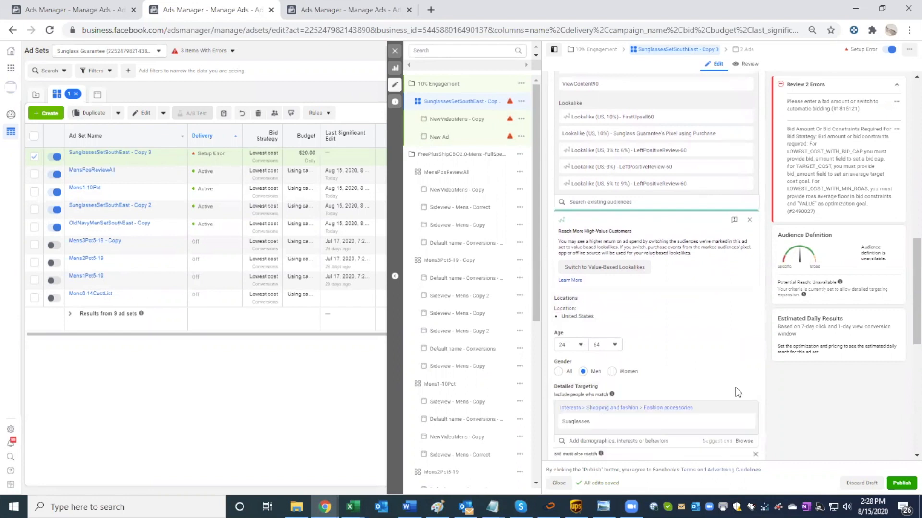
scroll(708, 409, down, 2)
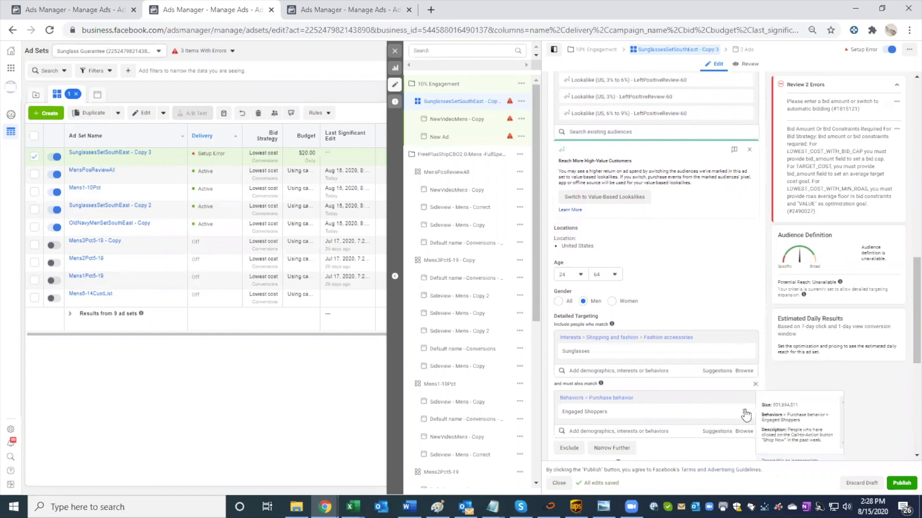
scroll(742, 413, down, 1)
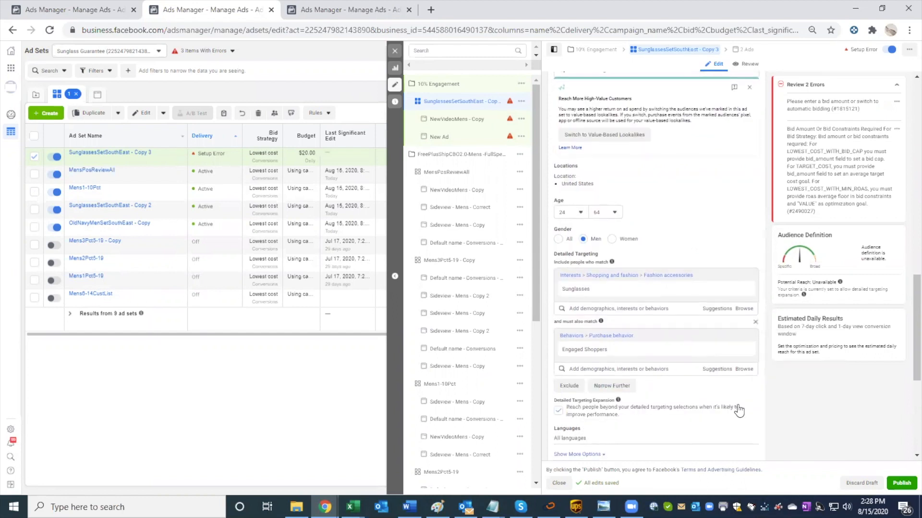
Step: Remove the Lookalike (US, 10%) - FirstUpsell60 audience from the duplicated ad set's exclusions
scroll(739, 408, up, 3)
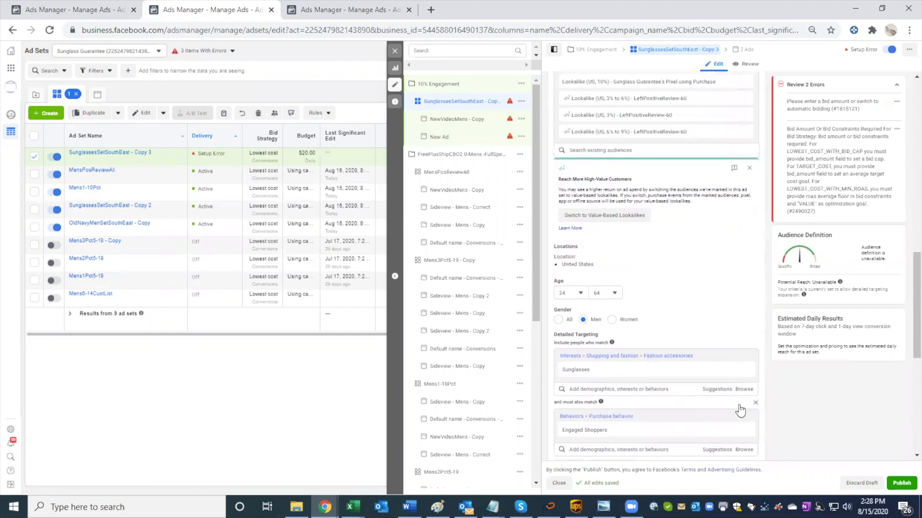
scroll(734, 394, up, 2)
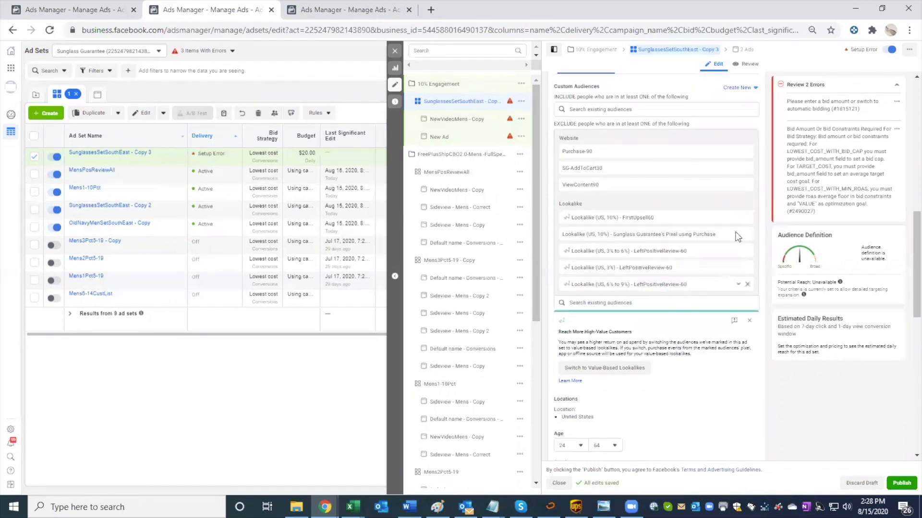
click(747, 220)
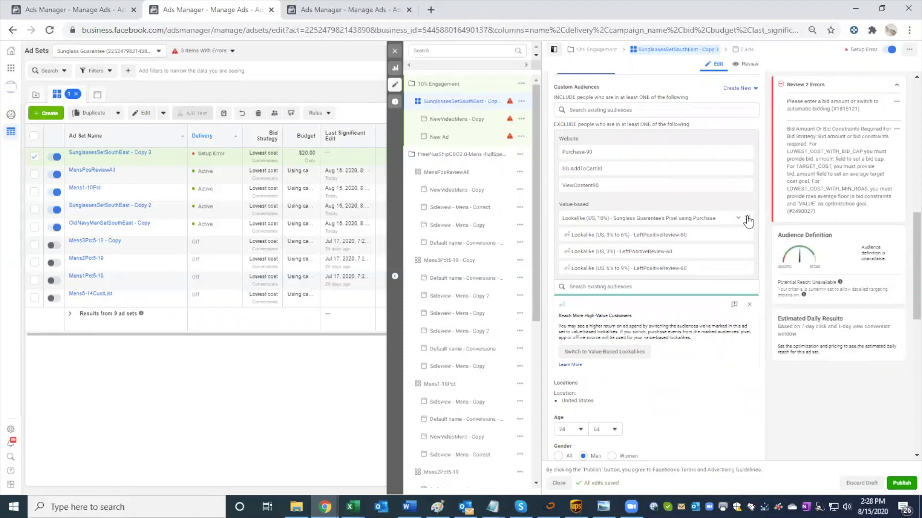
Step: Browse the existing audiences available for exclusion in the duplicated ad set and review its location, age, gender and detailed targeting
click(672, 284)
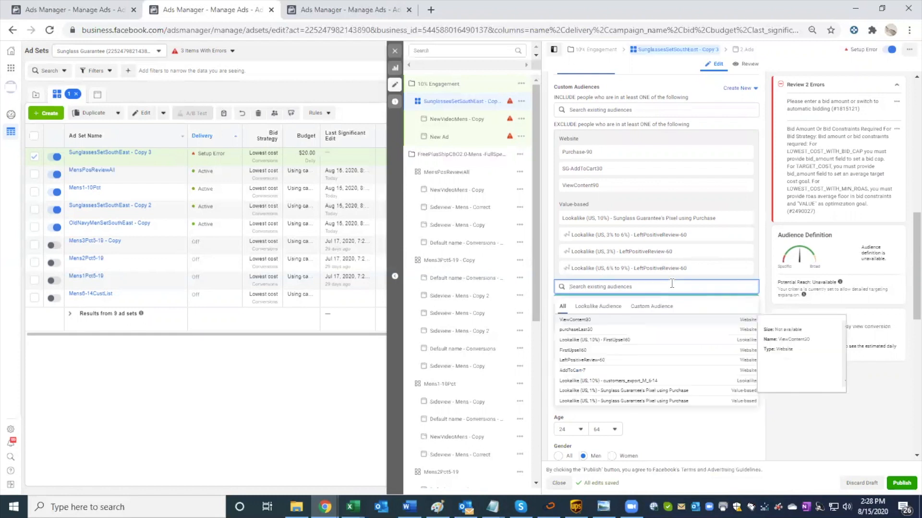
scroll(726, 398, down, 2)
scroll(729, 397, down, 5)
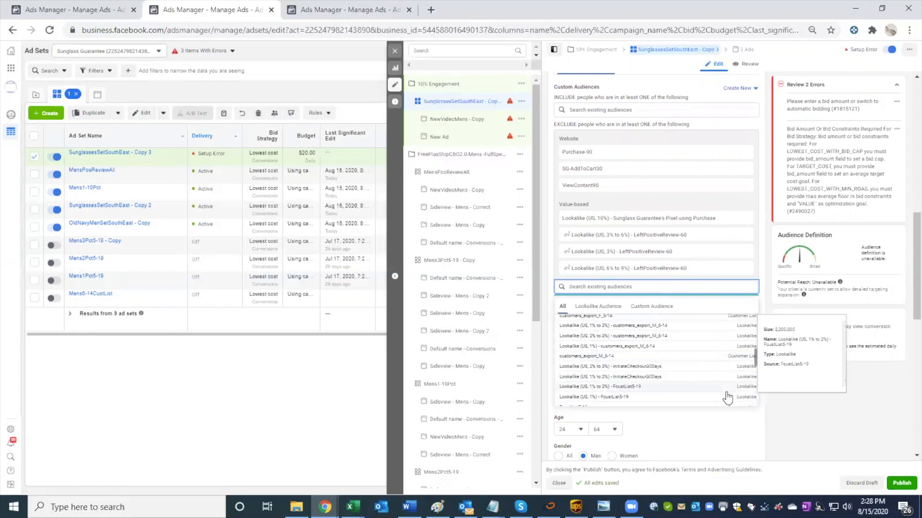
scroll(727, 398, down, 3)
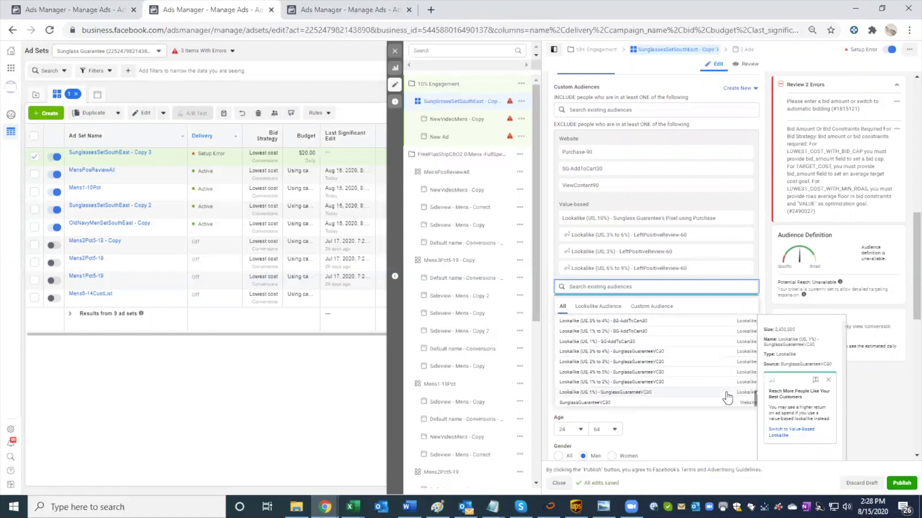
click(723, 279)
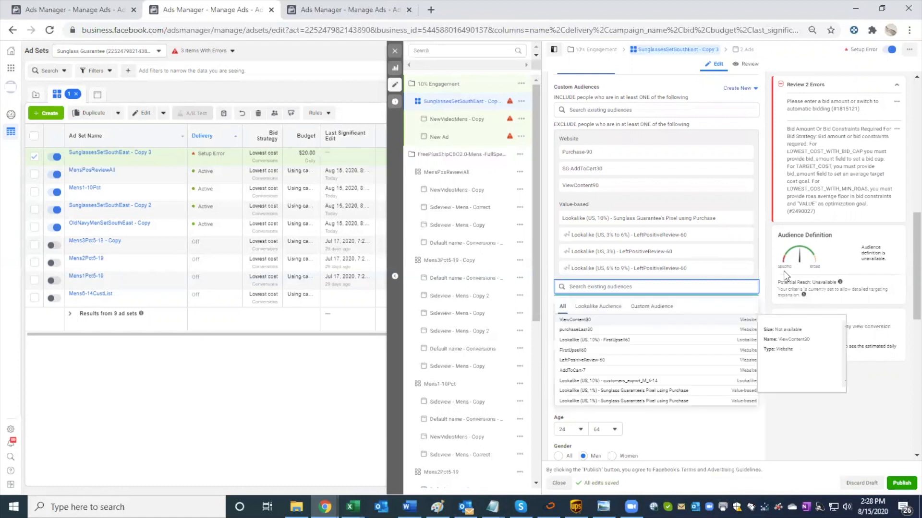
click(770, 286)
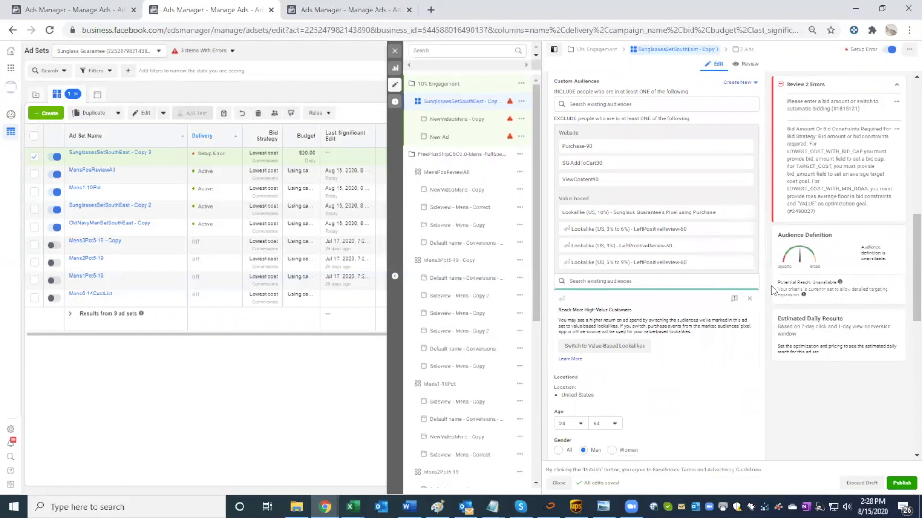
scroll(750, 299, down, 1)
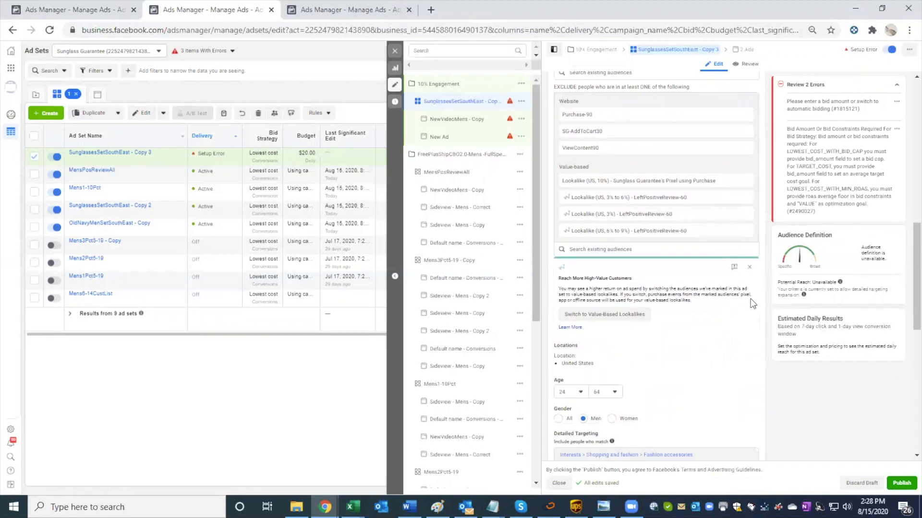
scroll(734, 301, down, 4)
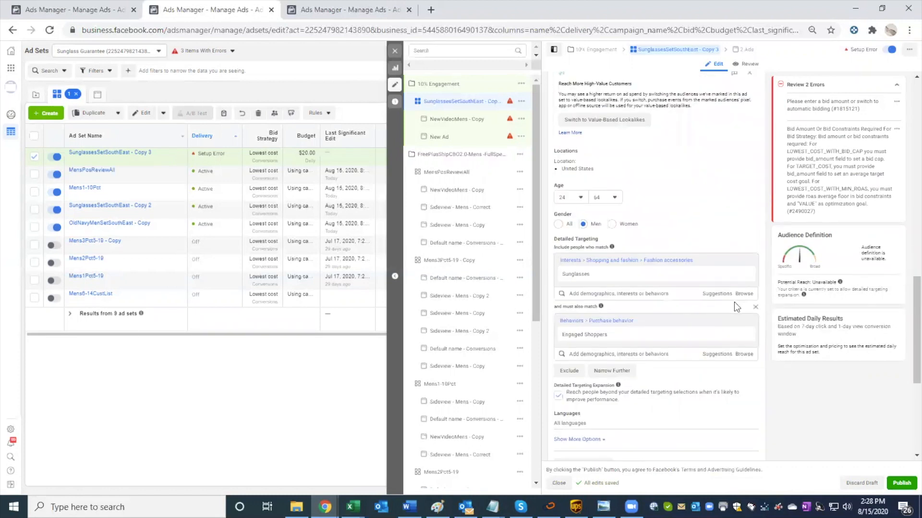
Step: Look through the existing custom and lookalike audiences available for inclusion in the duplicated ad set
scroll(734, 302, up, 7)
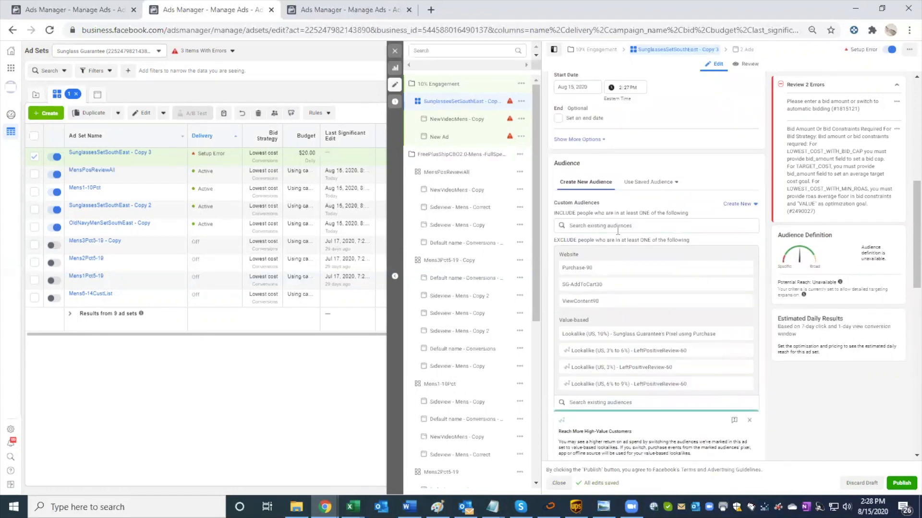
click(638, 225)
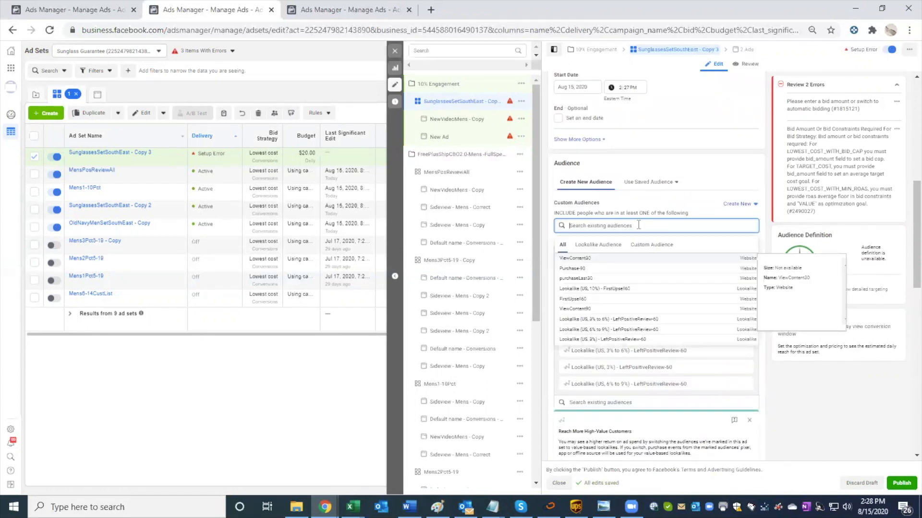
click(636, 206)
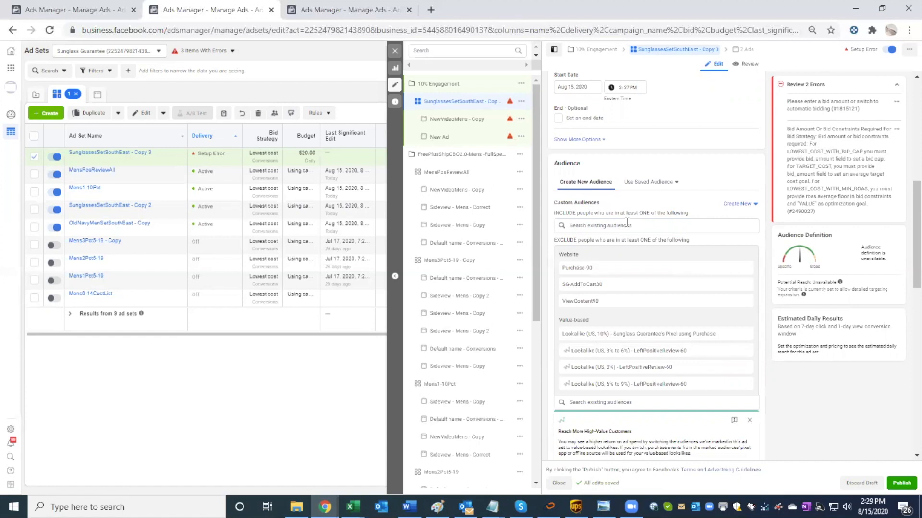
click(626, 223)
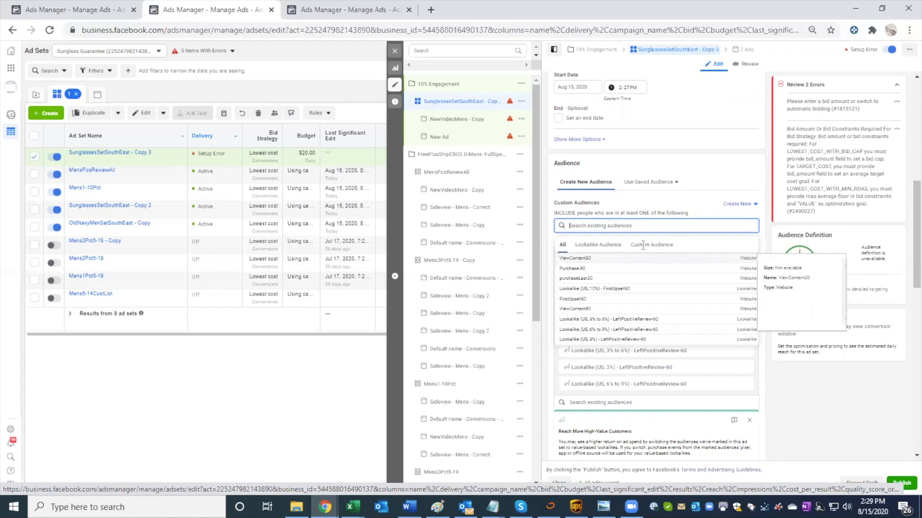
click(637, 246)
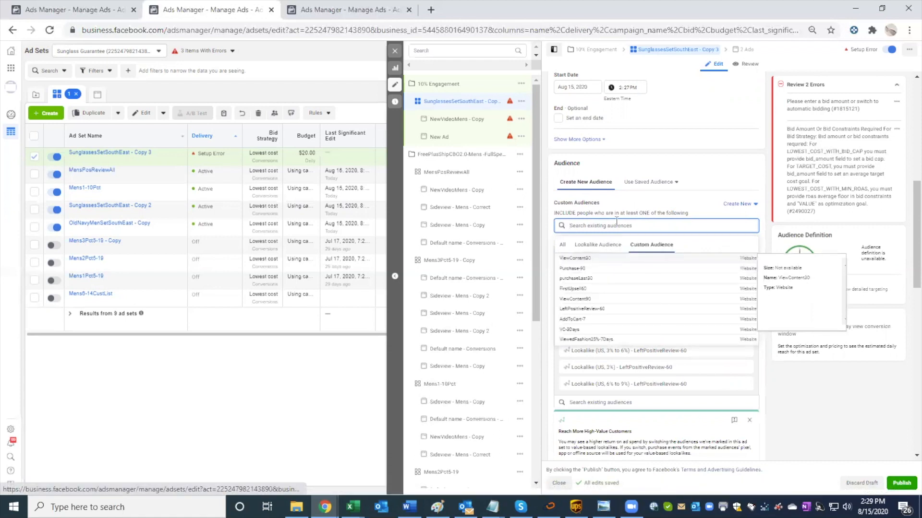
click(616, 246)
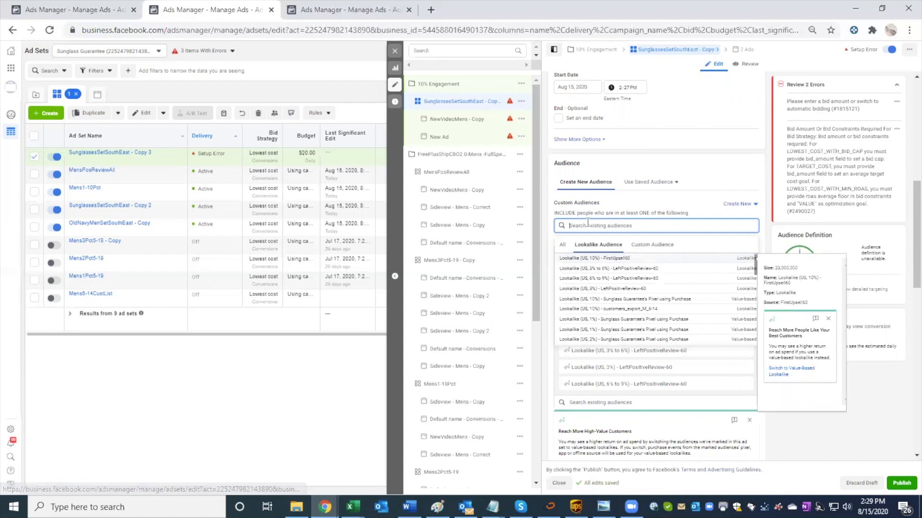
Step: Start a new custom audience based on a Facebook Page and select the Sunglass Guarantee page as its source
click(737, 204)
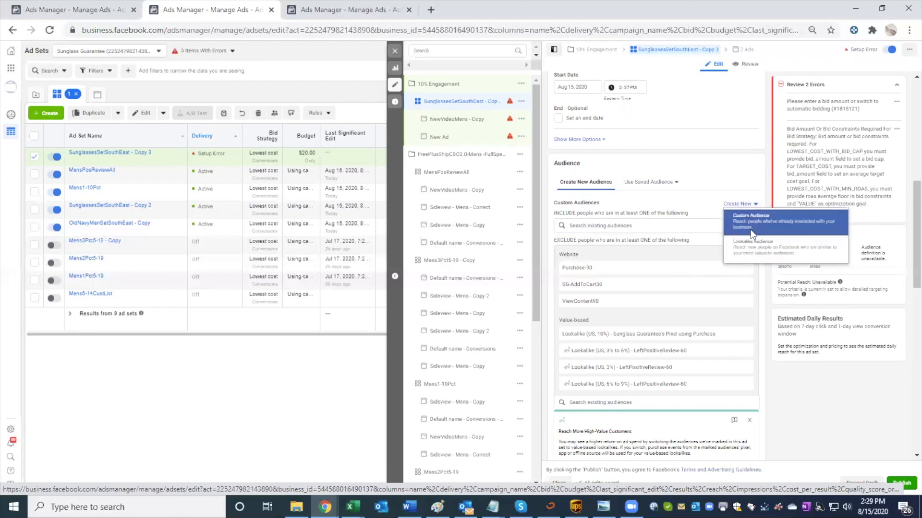
click(733, 230)
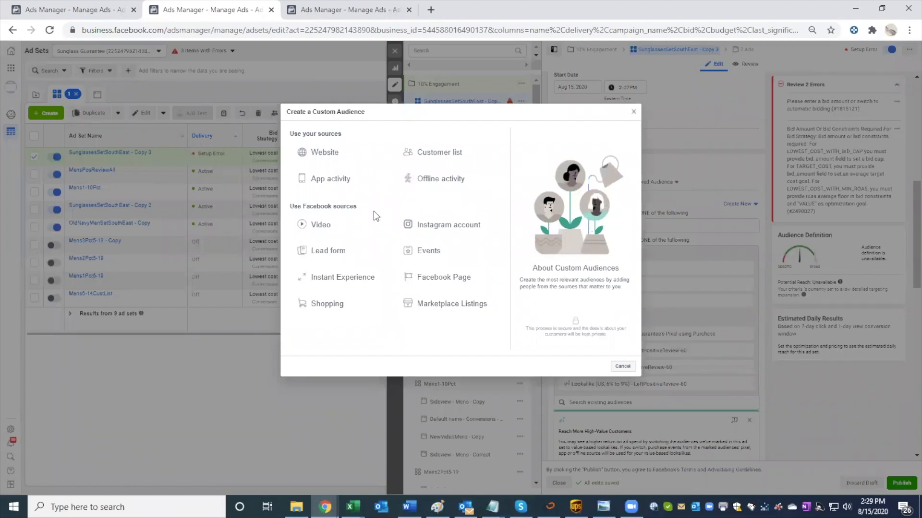
click(307, 158)
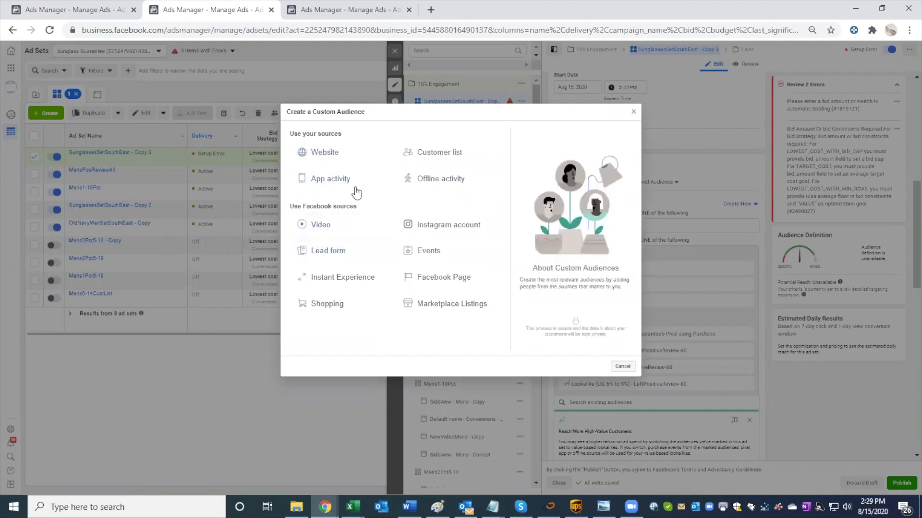
click(440, 284)
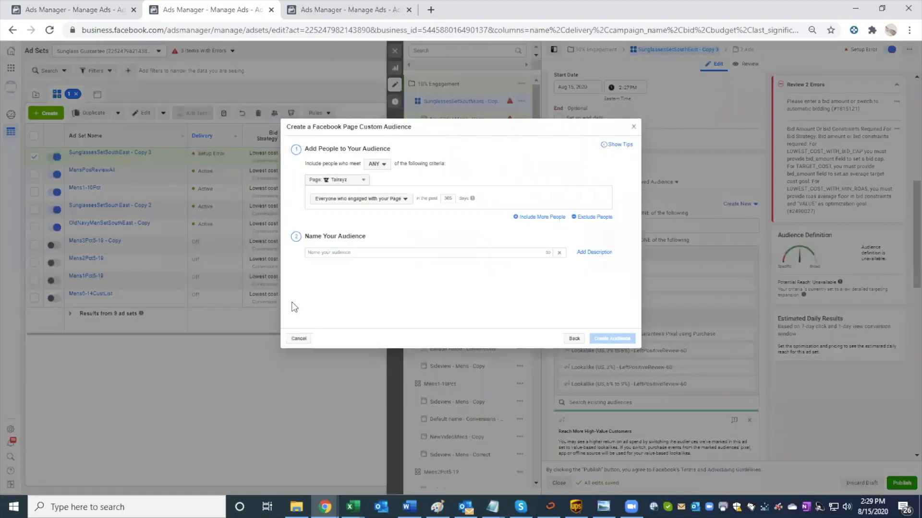
click(341, 180)
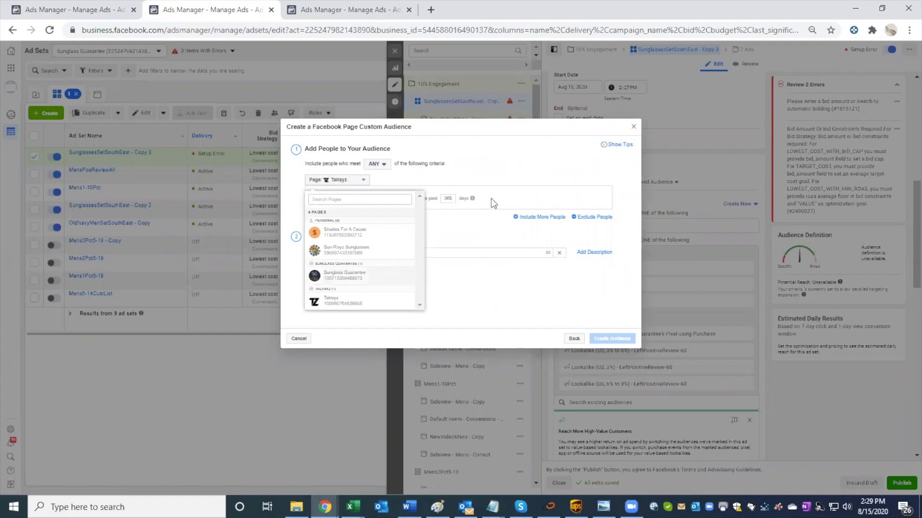
click(351, 276)
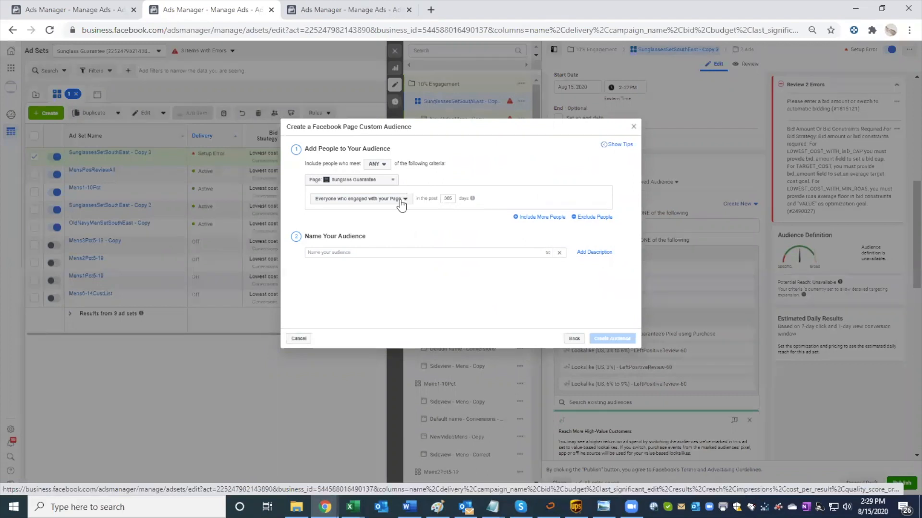
Step: Name the page audience "Facebook Page Engagements (365days)" and create it
click(378, 251)
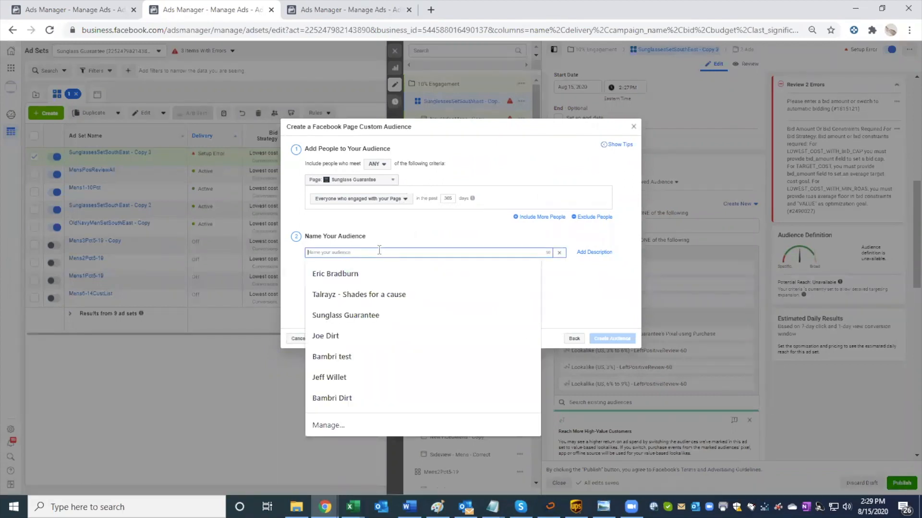
text(Facebook Page )
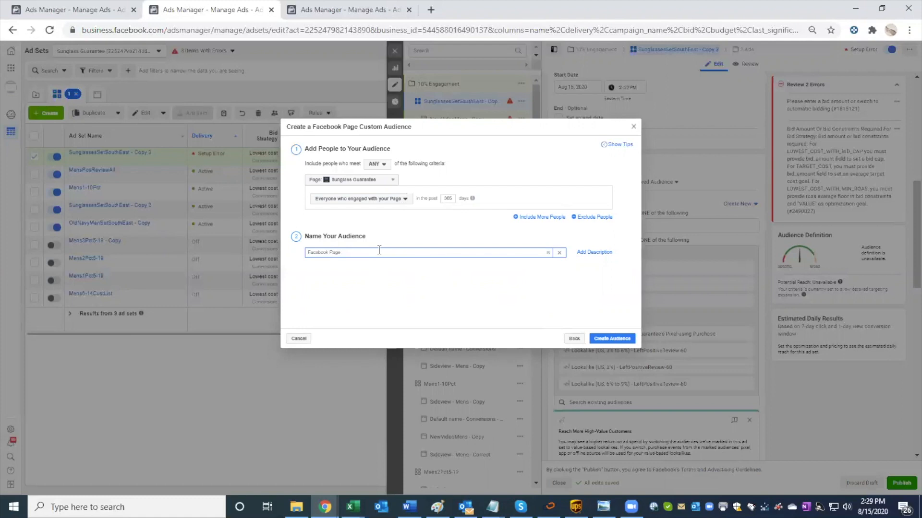
text(Engagements (365 days)
click(610, 337)
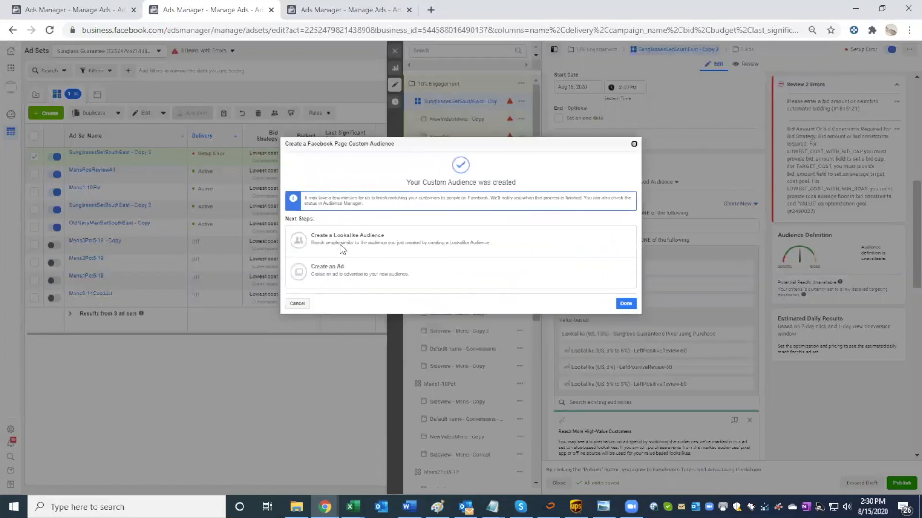
Step: Create a 10% United States lookalike of Facebook Page Engagements (365days) and remove the source audience from the ad set's inclusions
click(370, 273)
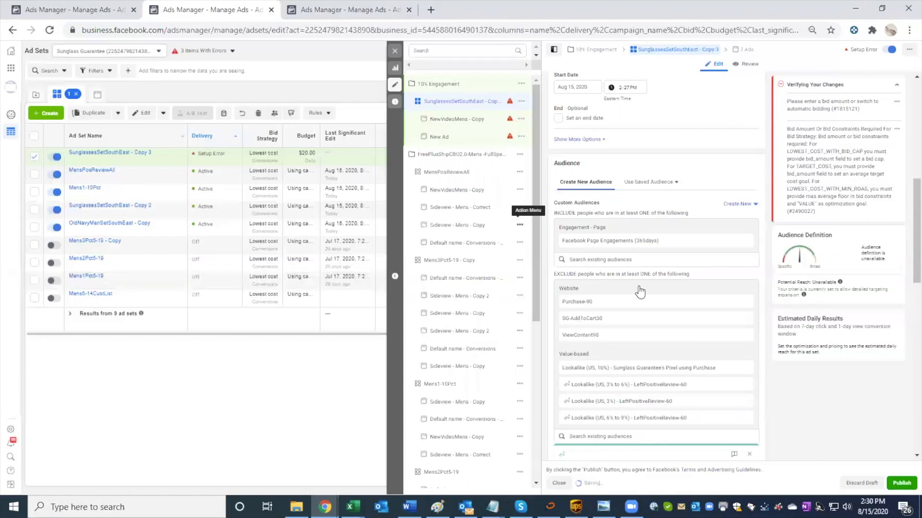
click(618, 273)
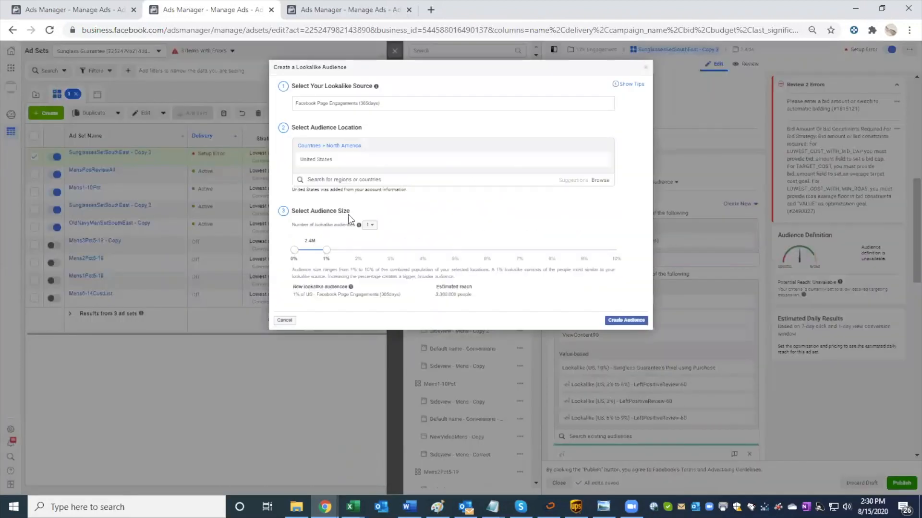
drag(328, 250, 623, 249)
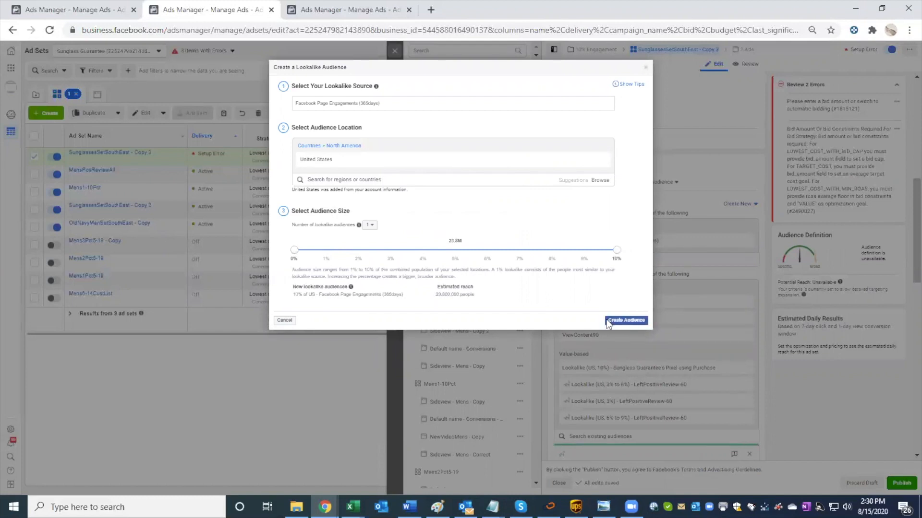
click(631, 320)
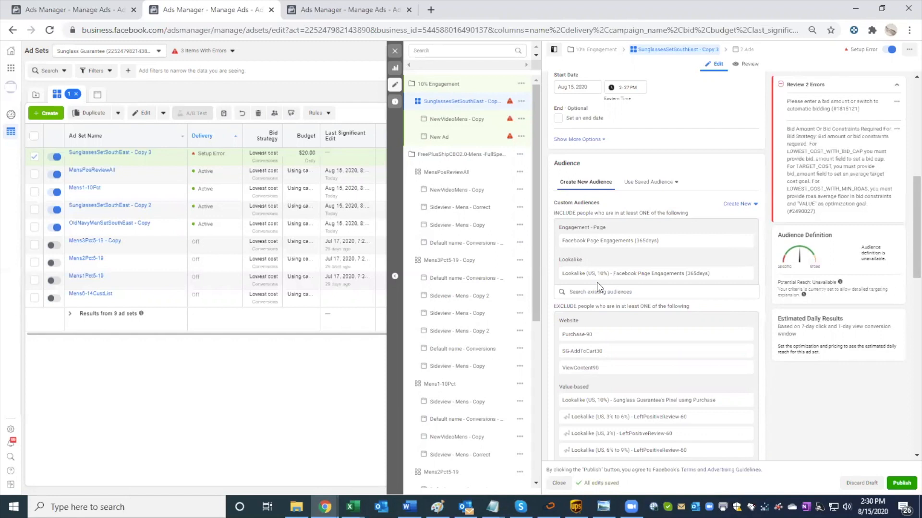
click(748, 241)
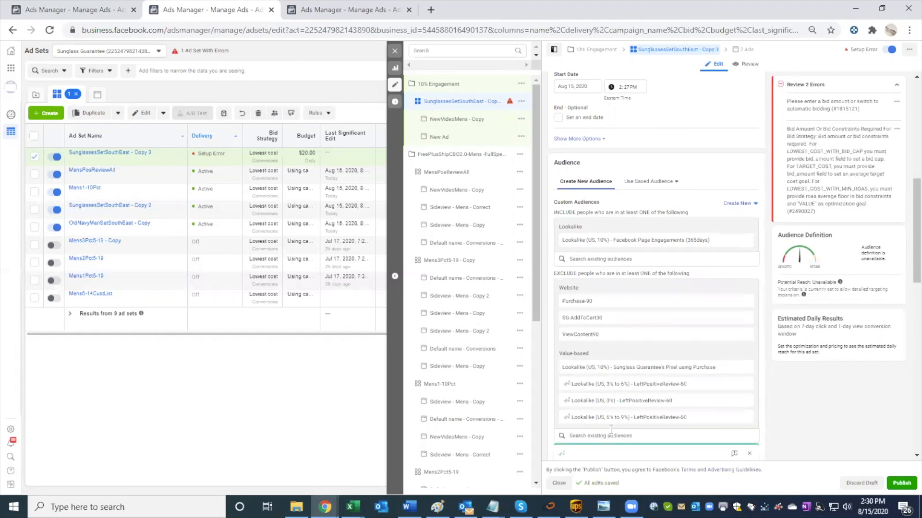
Step: Enter 6 USD as the optional cost control in the duplicated ad set's optimization and delivery settings
scroll(610, 428, down, 1)
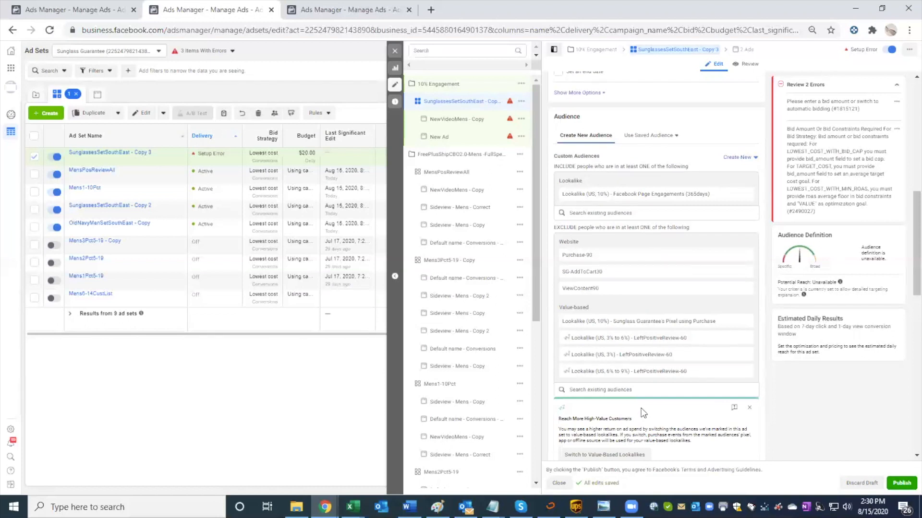
scroll(643, 412, down, 3)
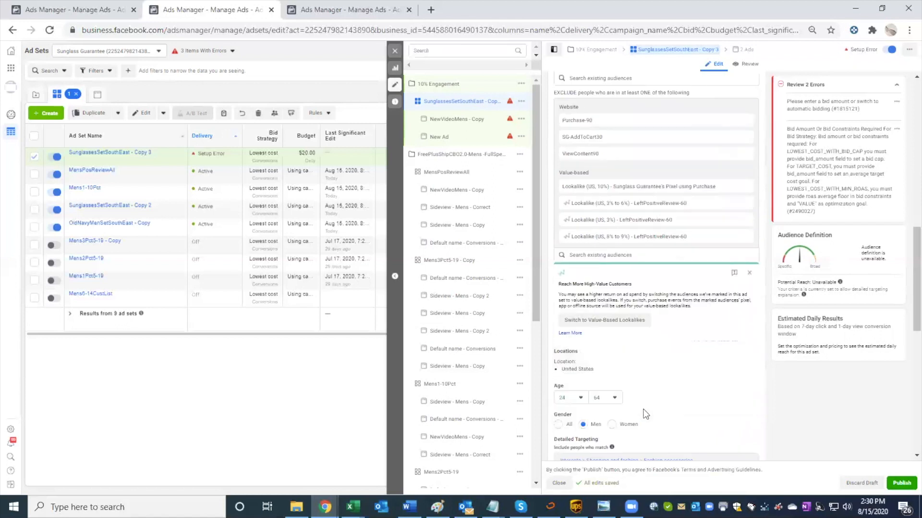
scroll(672, 416, down, 3)
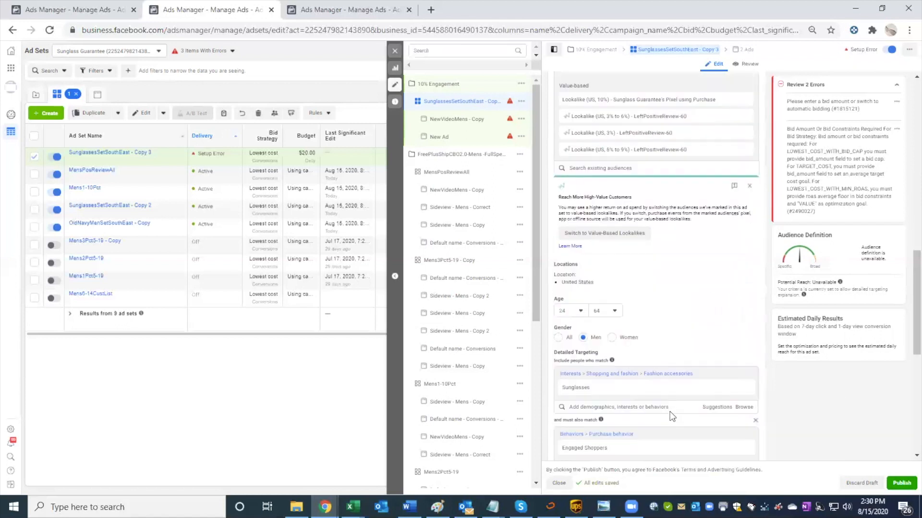
scroll(669, 411, down, 1)
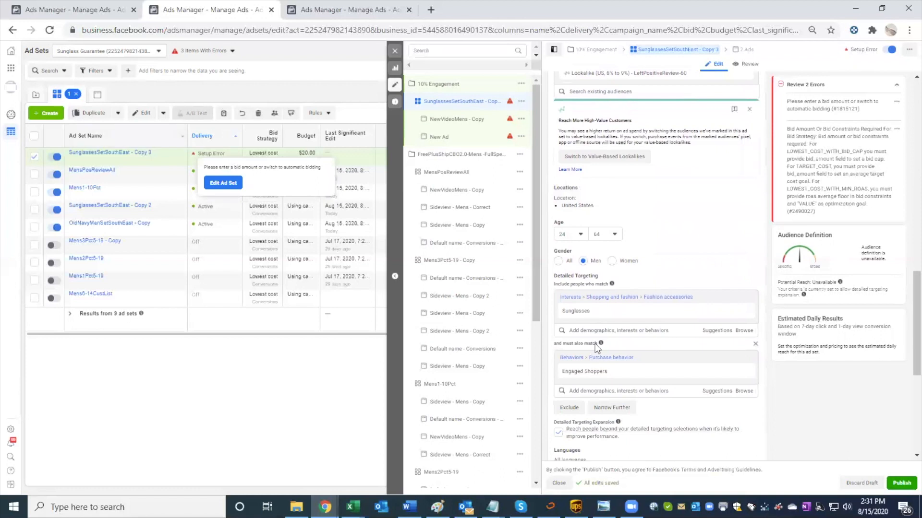
scroll(612, 385, down, 3)
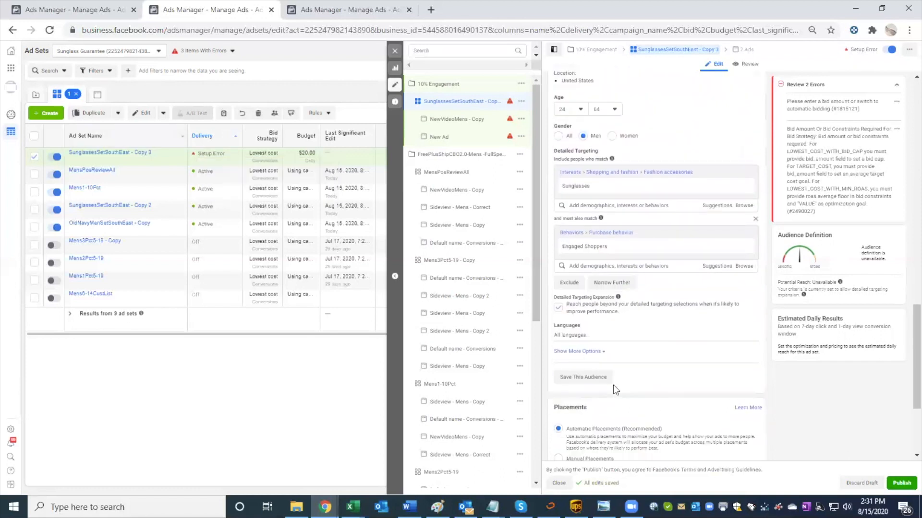
scroll(613, 385, down, 3)
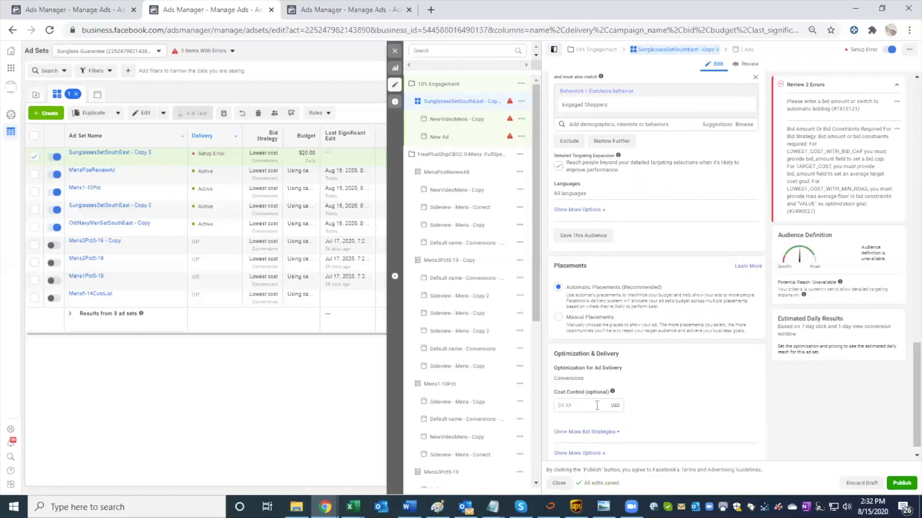
click(596, 405)
text(6.)
click(316, 11)
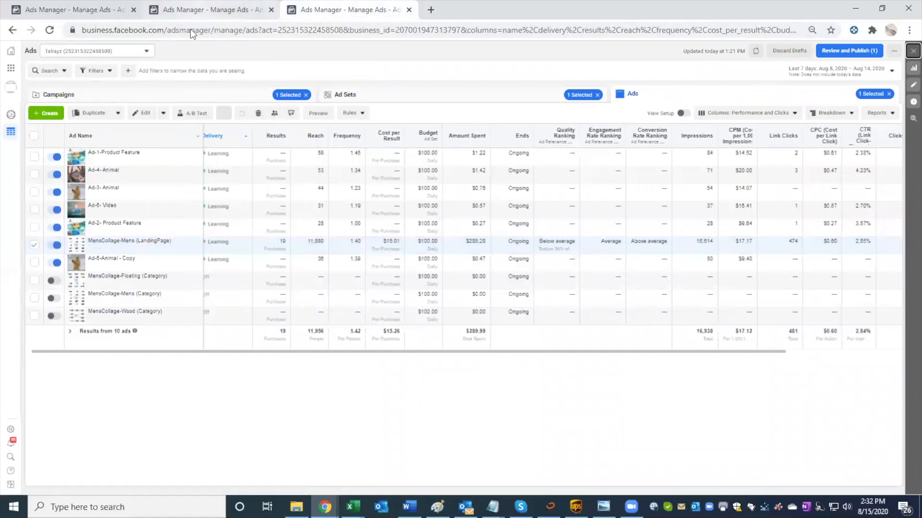
click(361, 94)
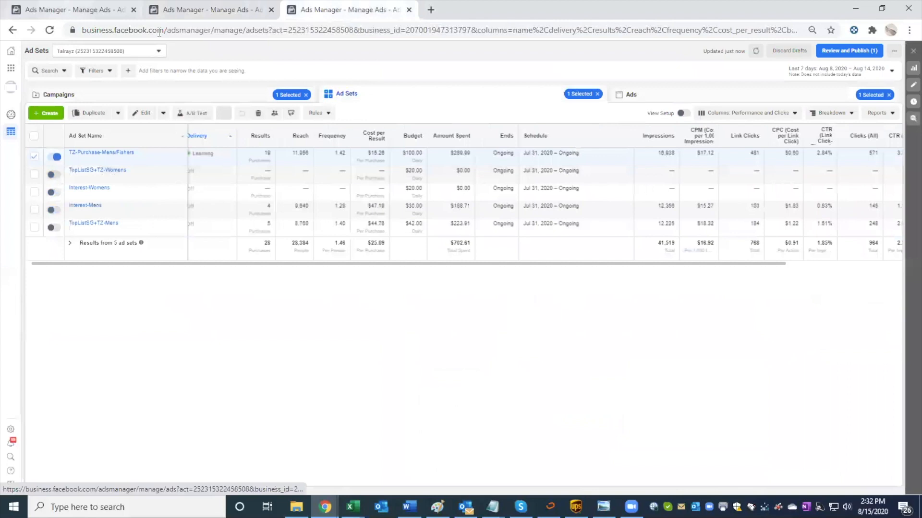
Step: In the Sunglass Guarantee campaigns list, select FreePlusShipCBO2.0-Mens -FullSpeed and switch the columns to Performance (Default)
click(66, 9)
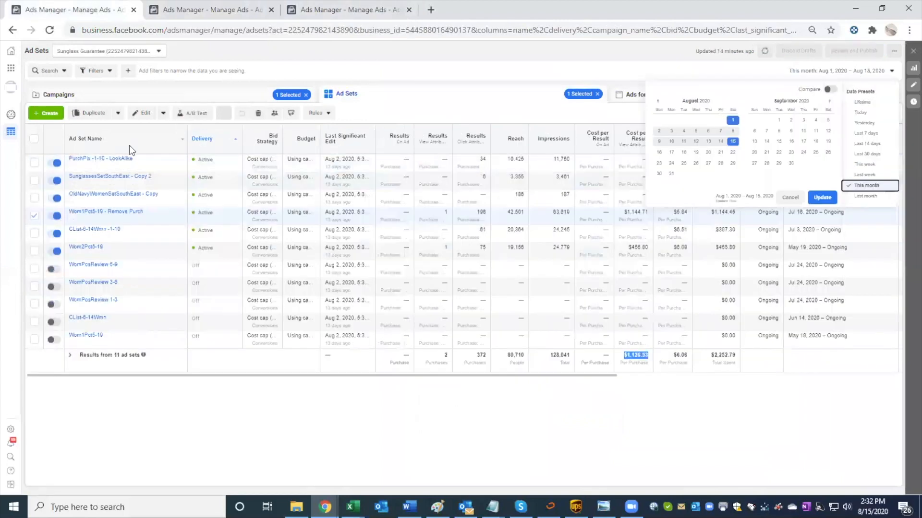
click(151, 98)
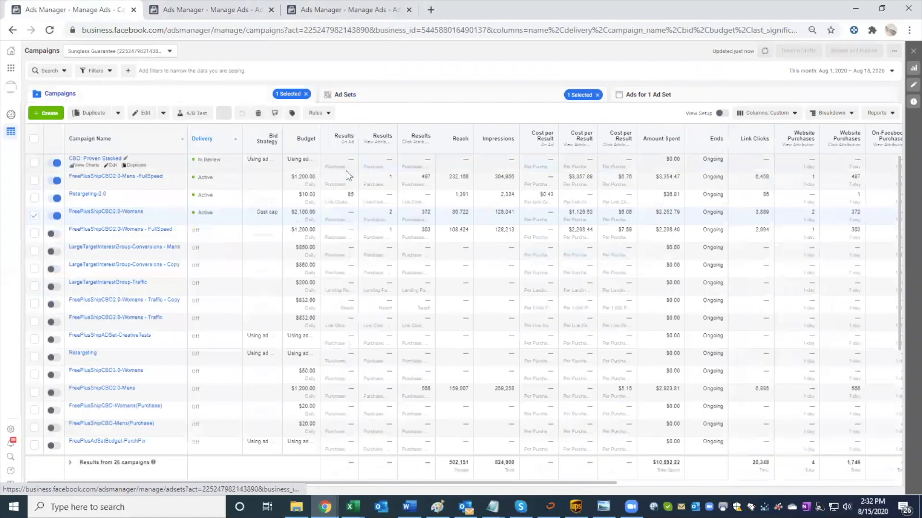
click(347, 178)
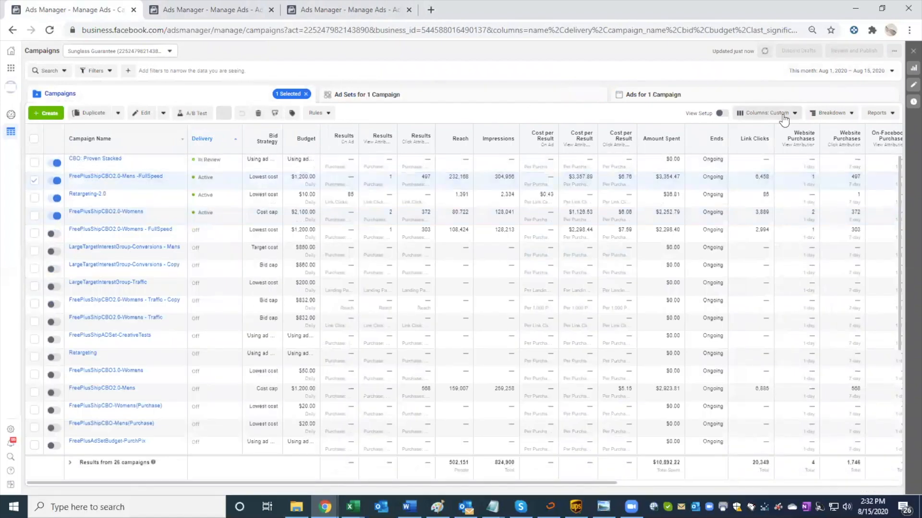
click(766, 113)
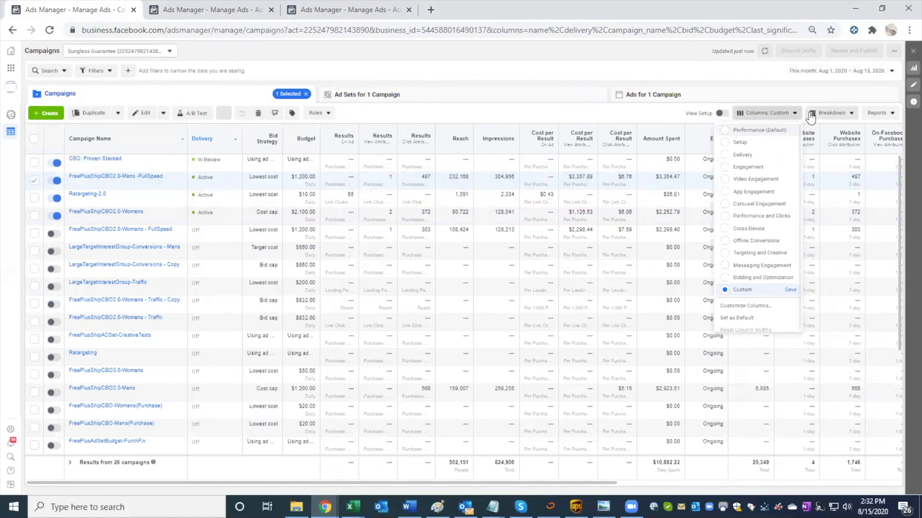
click(761, 132)
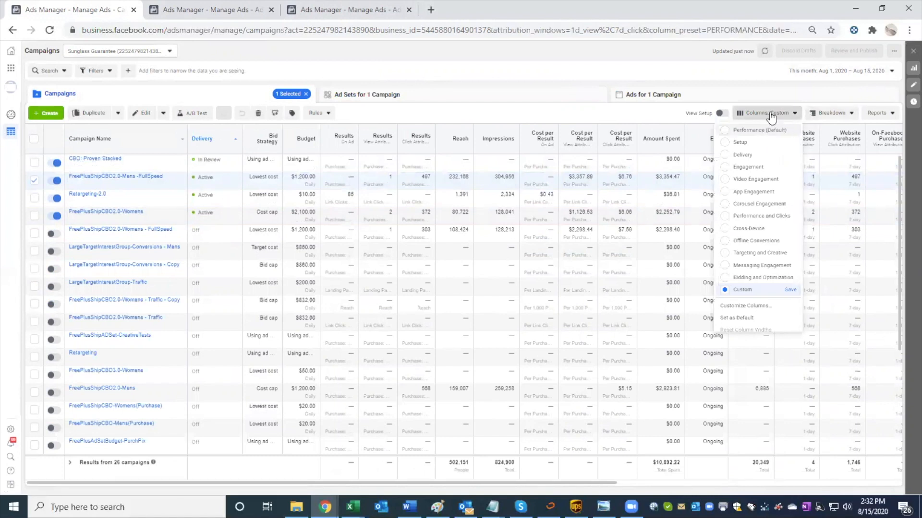
click(771, 114)
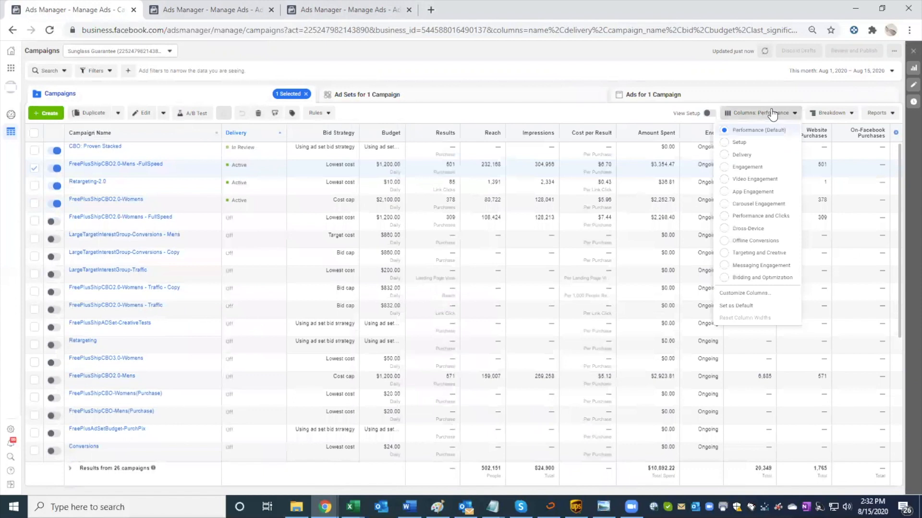
click(771, 114)
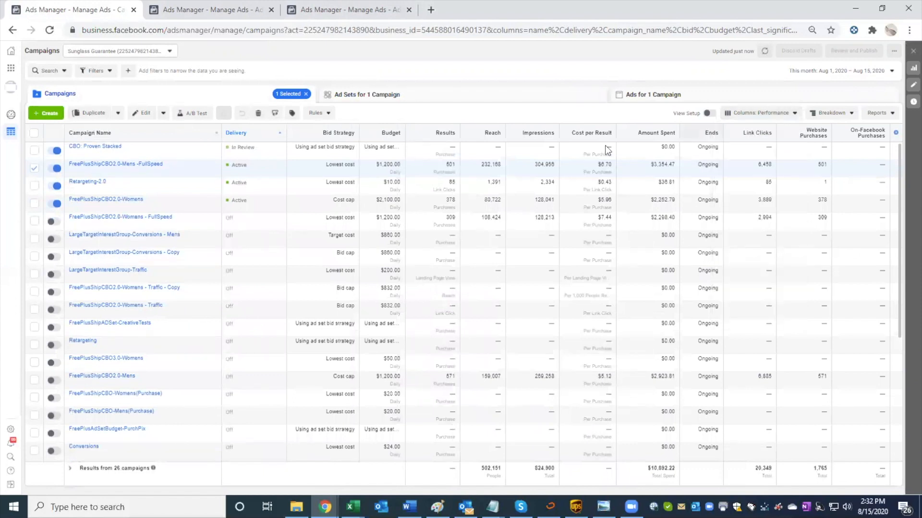
Step: Check the cost control of the MensPosReviewAll ad set in the selected campaign and return to the campaigns list
click(439, 94)
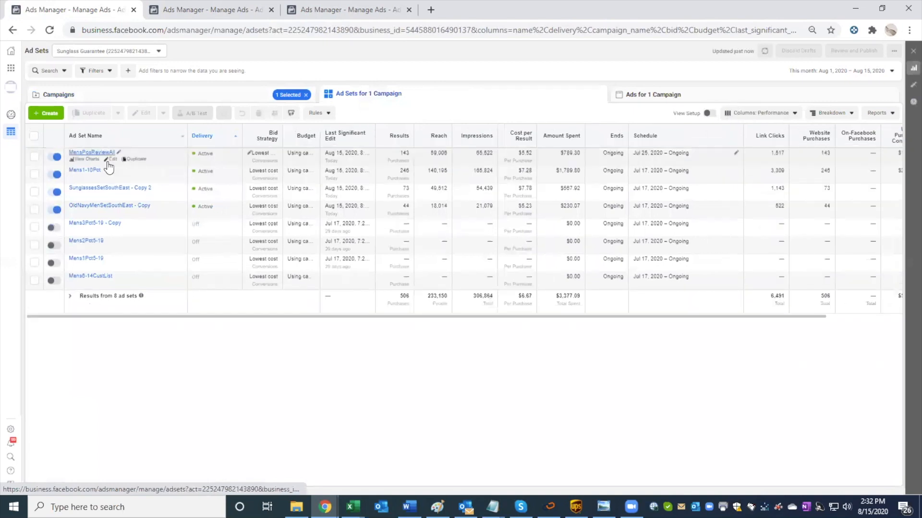
click(110, 160)
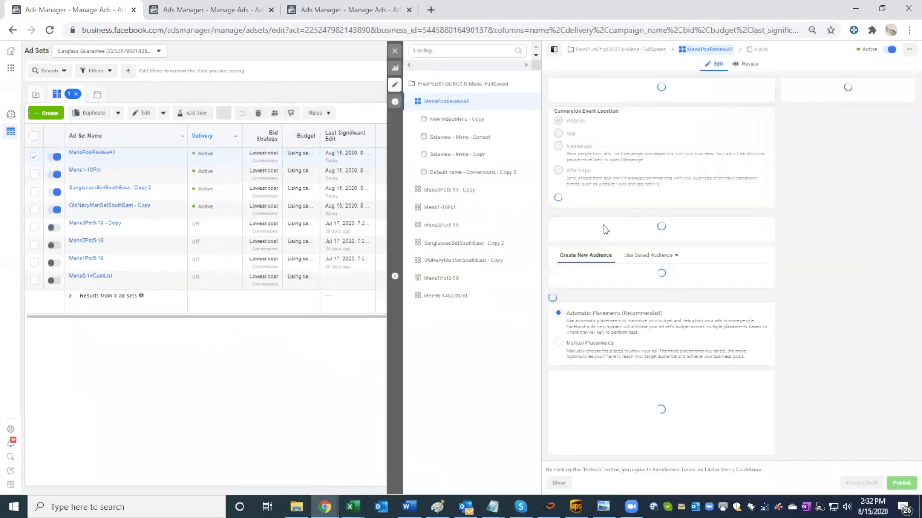
scroll(606, 284, down, 6)
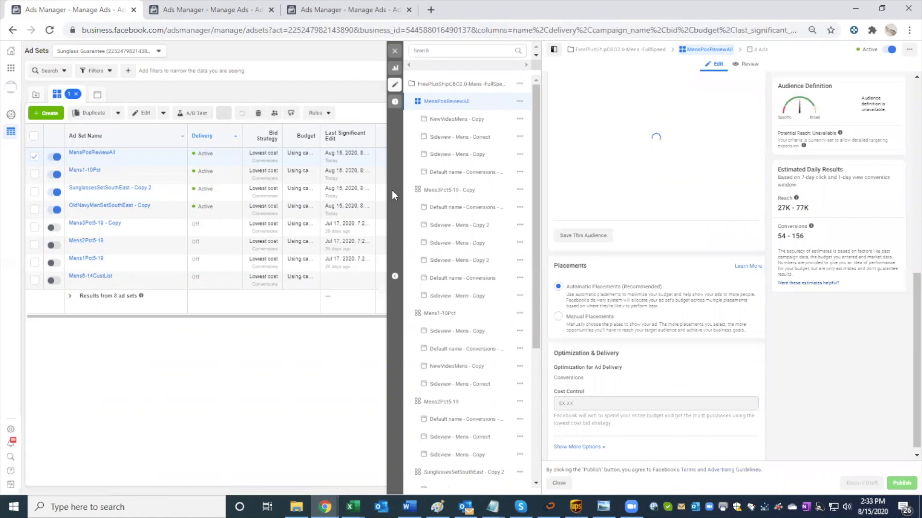
click(393, 52)
click(38, 96)
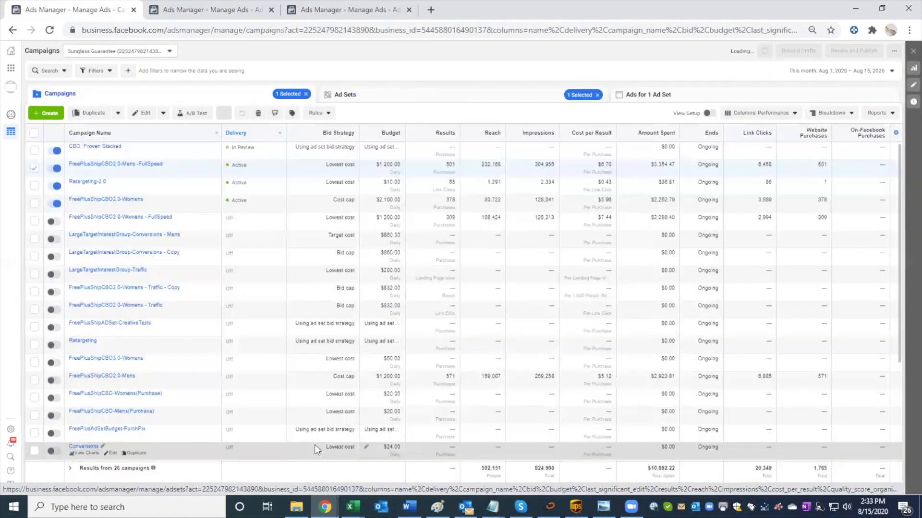
Step: Check the budget and bid strategy in the settings of the FreePlusShipCBO2.0-Mens campaign
click(443, 381)
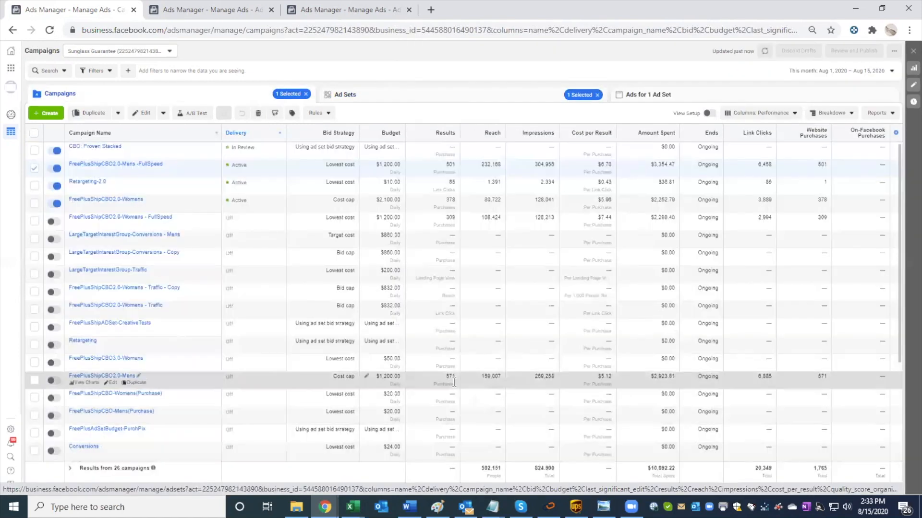
click(111, 383)
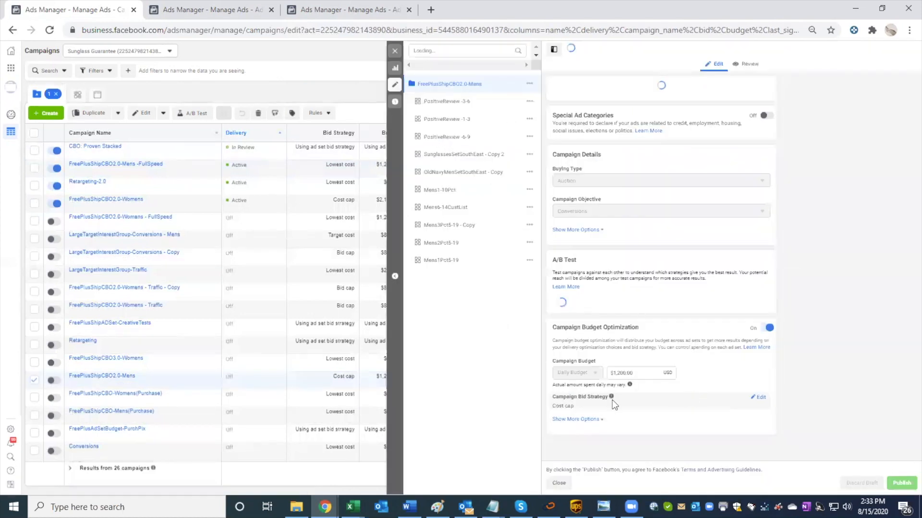
scroll(613, 402, down, 2)
scroll(473, 336, down, 1)
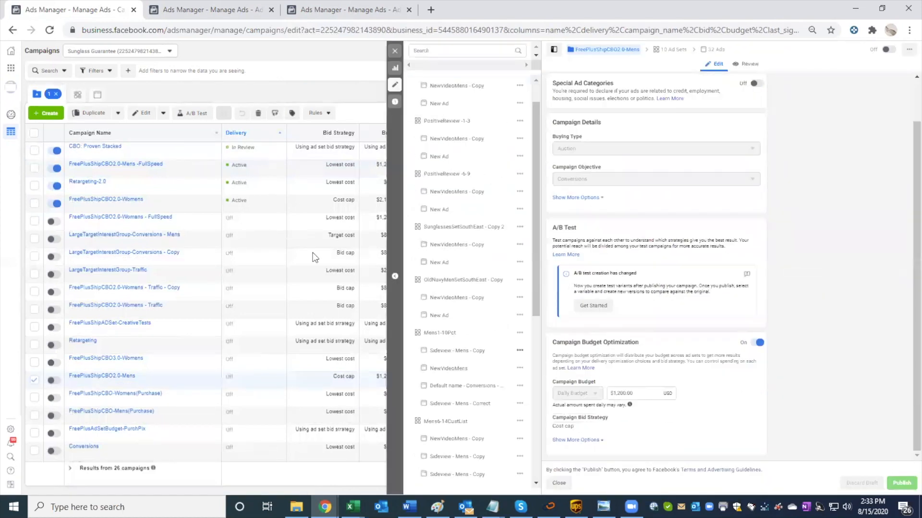
scroll(312, 253, down, 1)
click(394, 52)
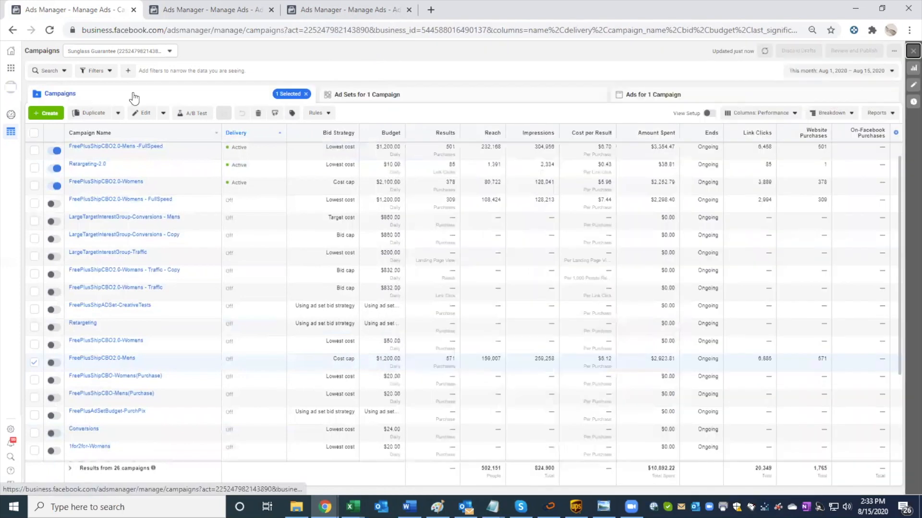
Step: Check the audience and cost control of the Mens1-10Pct ad set in the FreePlusShipCBO2.0-Mens campaign
click(346, 98)
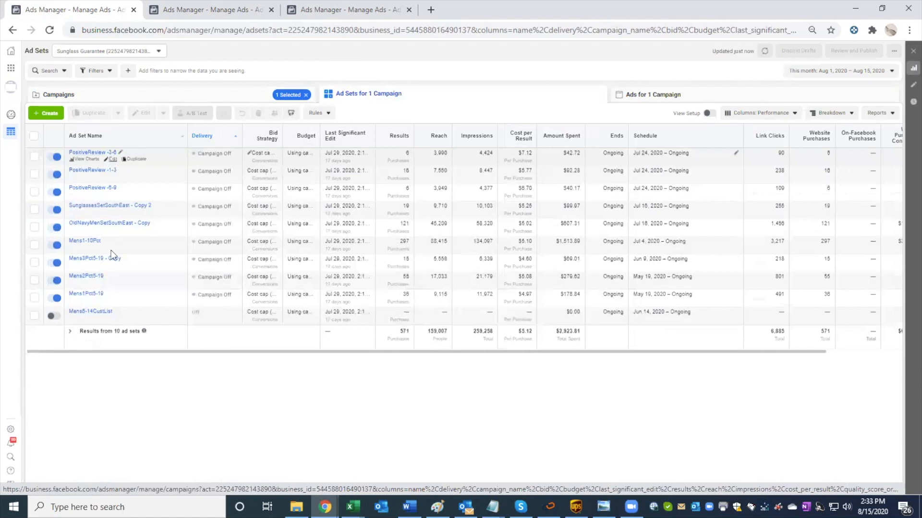
click(111, 248)
scroll(630, 341, down, 2)
scroll(632, 341, down, 7)
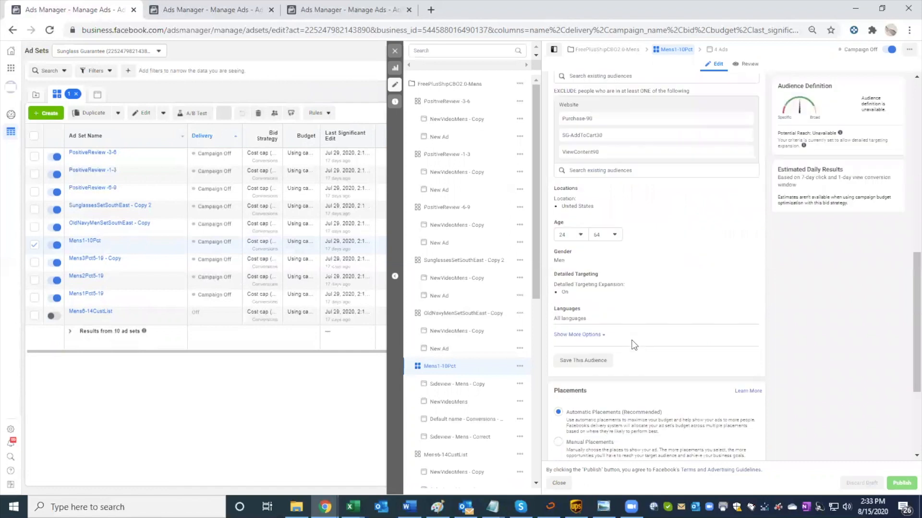
scroll(633, 345, down, 3)
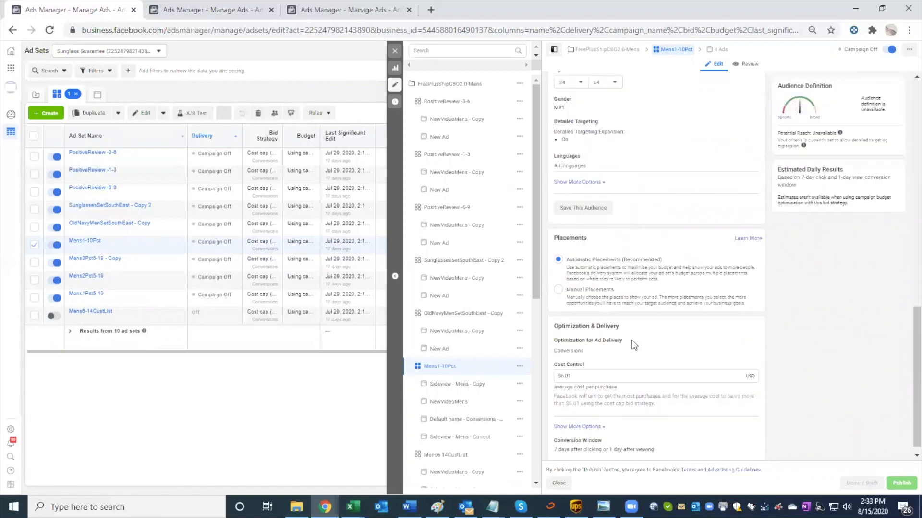
click(393, 50)
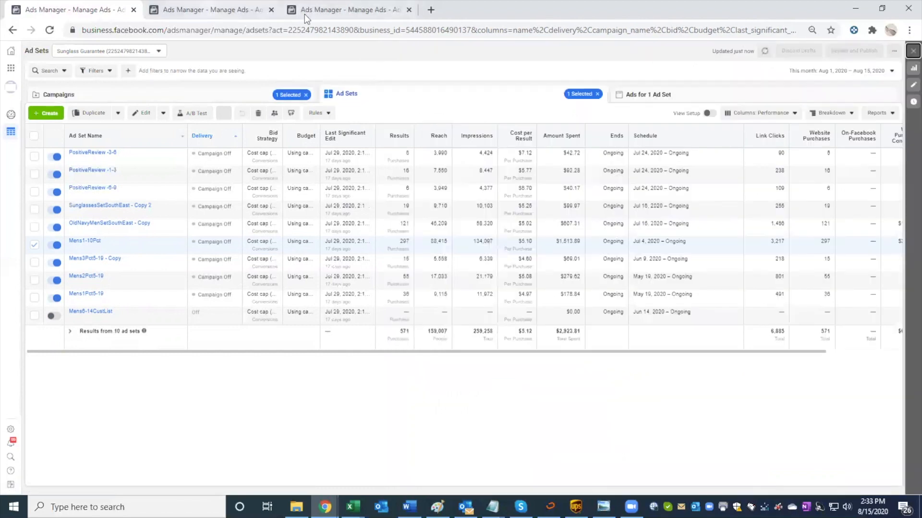
Step: Set the cost control of SunglassesSetSouthEast - Copy 3 in the 10% Engagement campaign to 6.01 USD and show the additional bid strategies
click(211, 10)
click(218, 15)
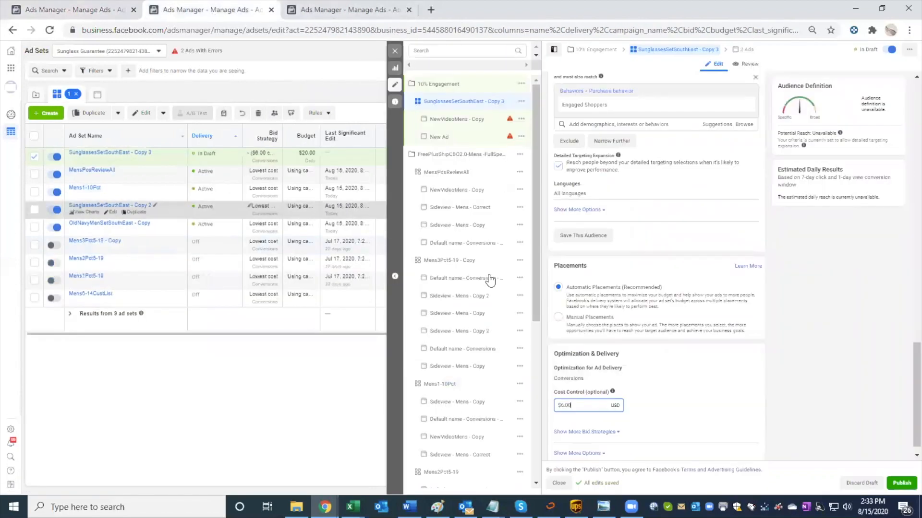
click(647, 398)
scroll(646, 399, down, 1)
click(583, 418)
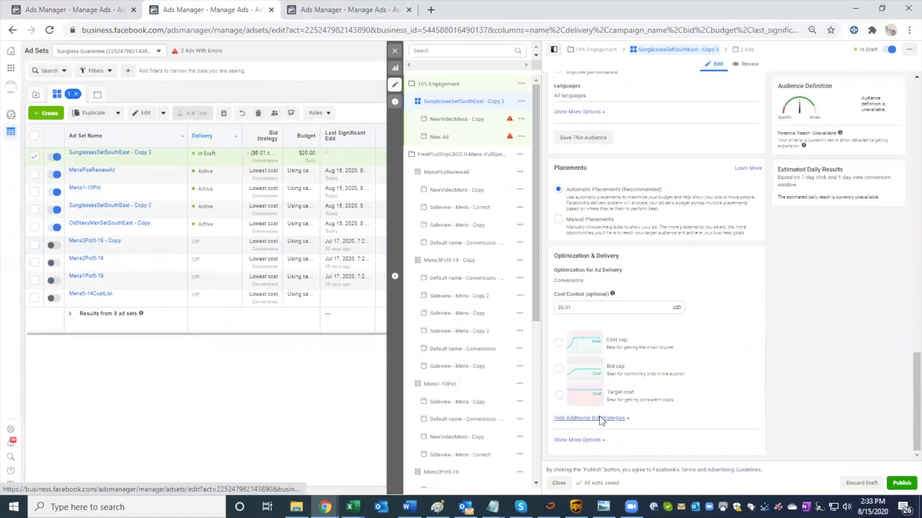
Step: Expand the ad set's extra delivery options and set the conversion window to 7 days click
click(578, 440)
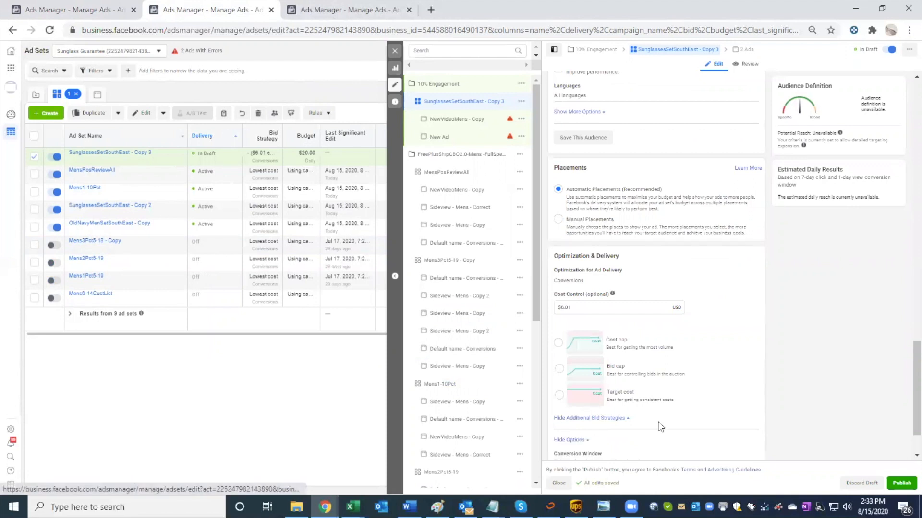
scroll(658, 422, down, 1)
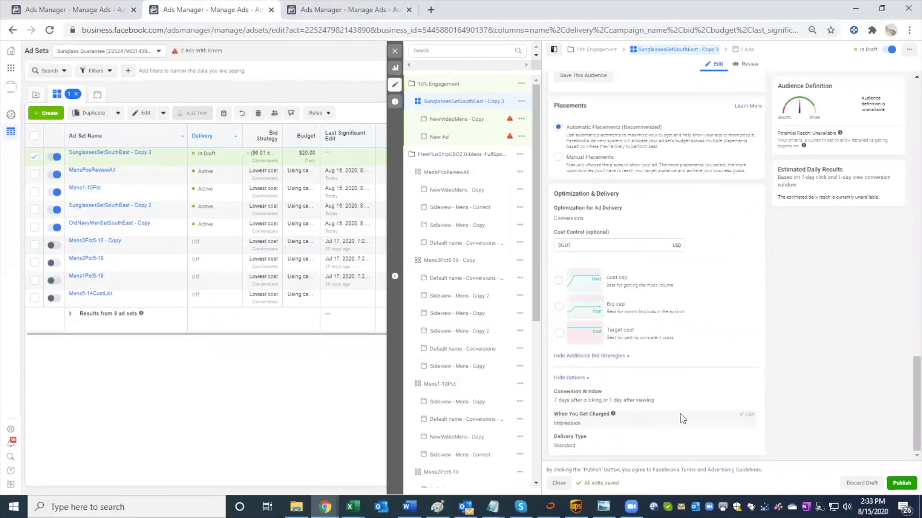
click(747, 393)
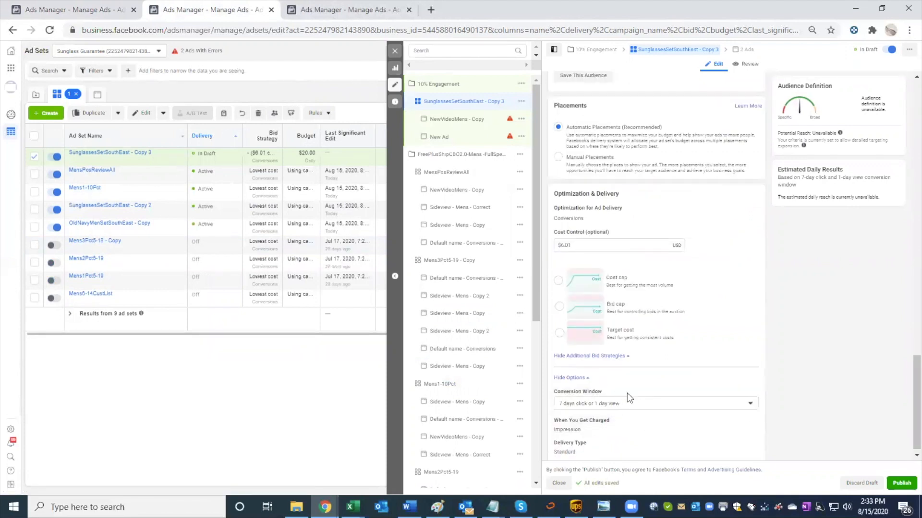
click(603, 404)
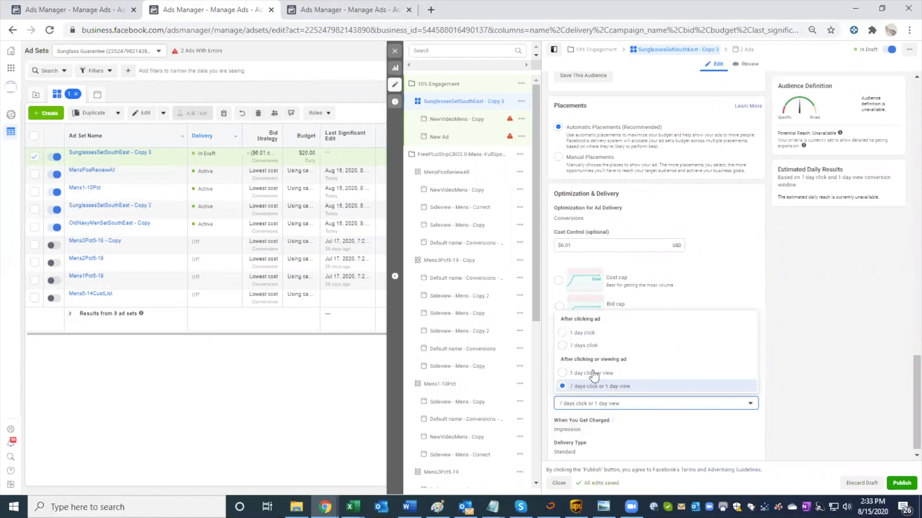
click(593, 346)
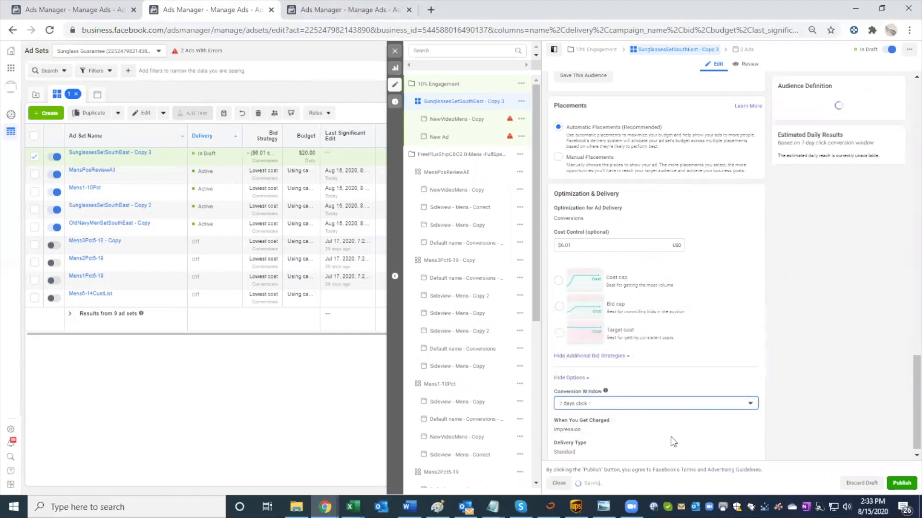
Step: Review the ad set's included and excluded audiences, location, age, gender and detailed targeting
scroll(670, 436, up, 10)
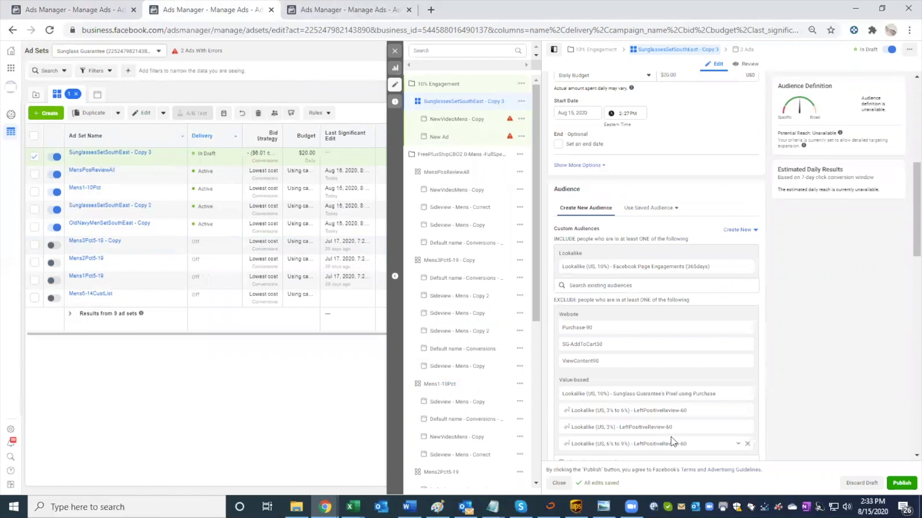
scroll(670, 437, down, 3)
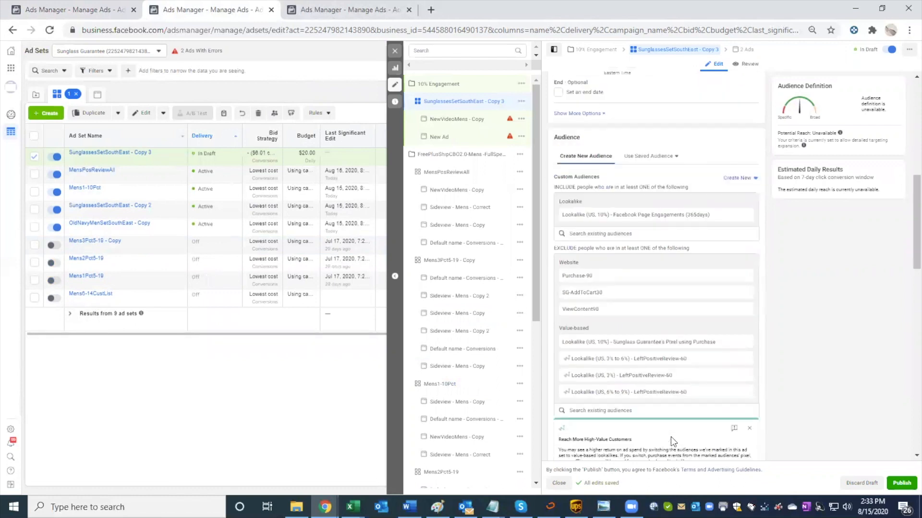
scroll(670, 443, down, 2)
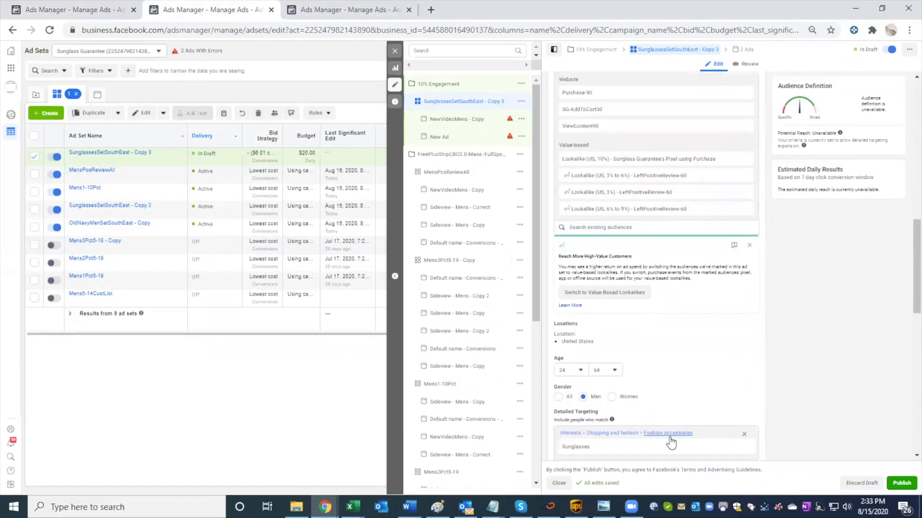
scroll(671, 443, down, 2)
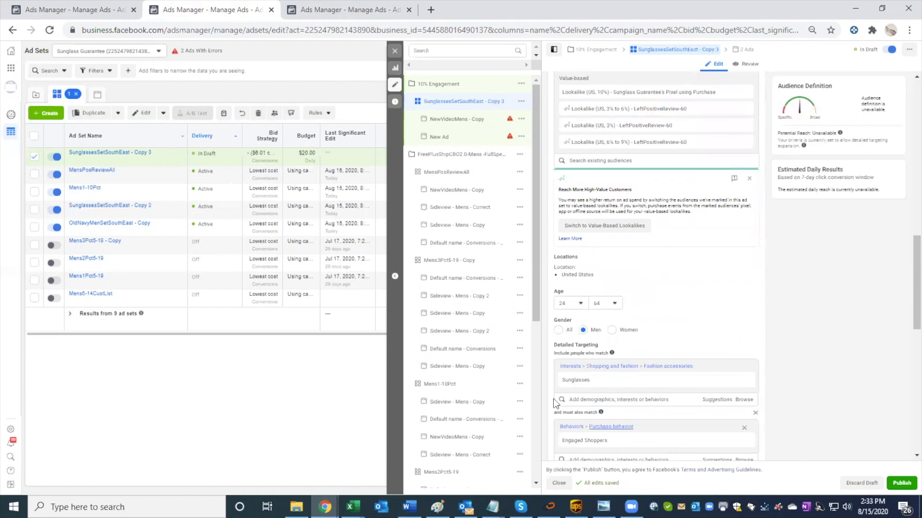
mouse_move(624, 442)
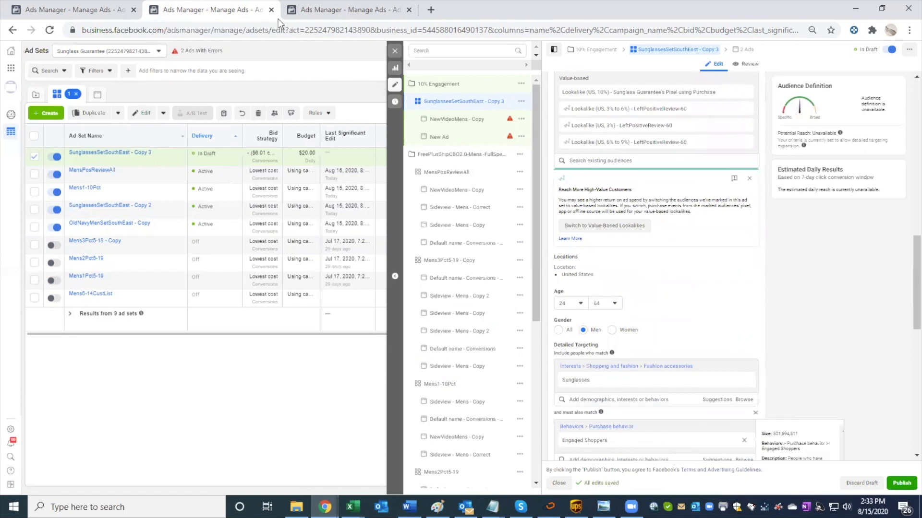
Step: Return to the cost cap campaign and check the Mens1-10Pct ad set's targeting, cost control and conversion window
click(75, 12)
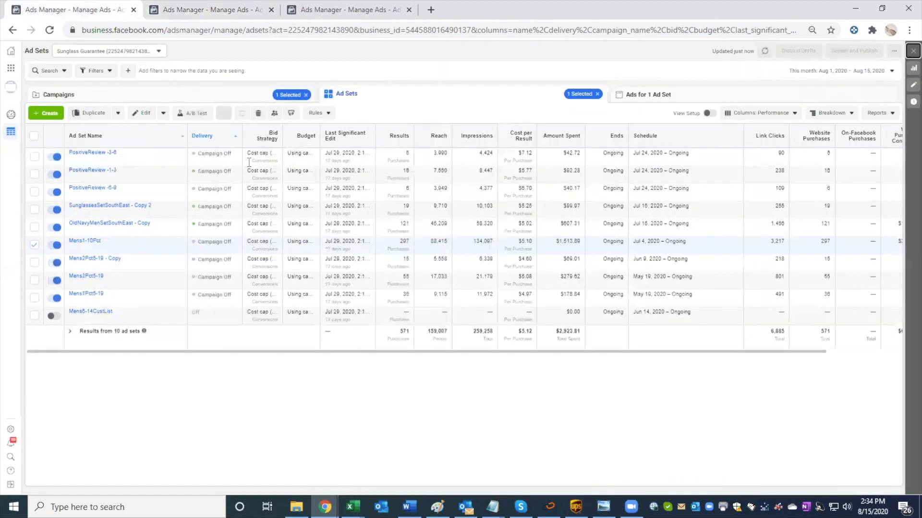
mouse_move(96, 248)
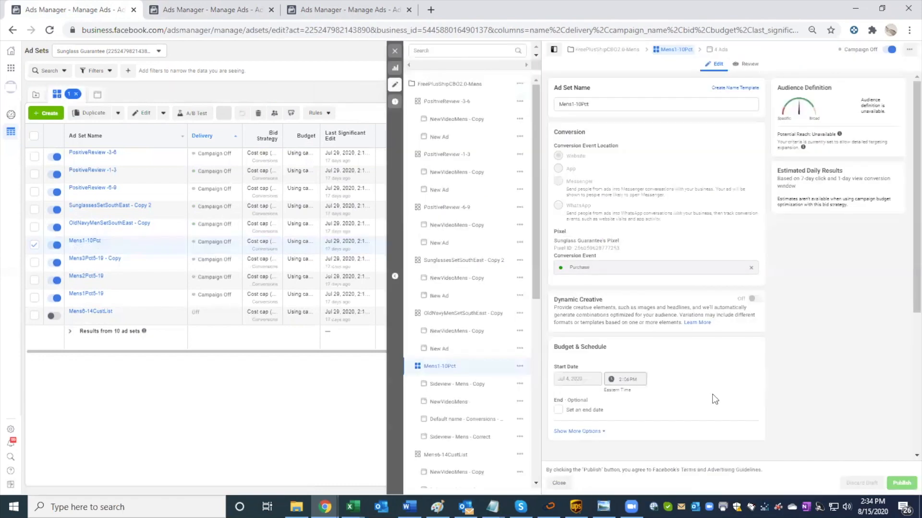
scroll(691, 396, down, 10)
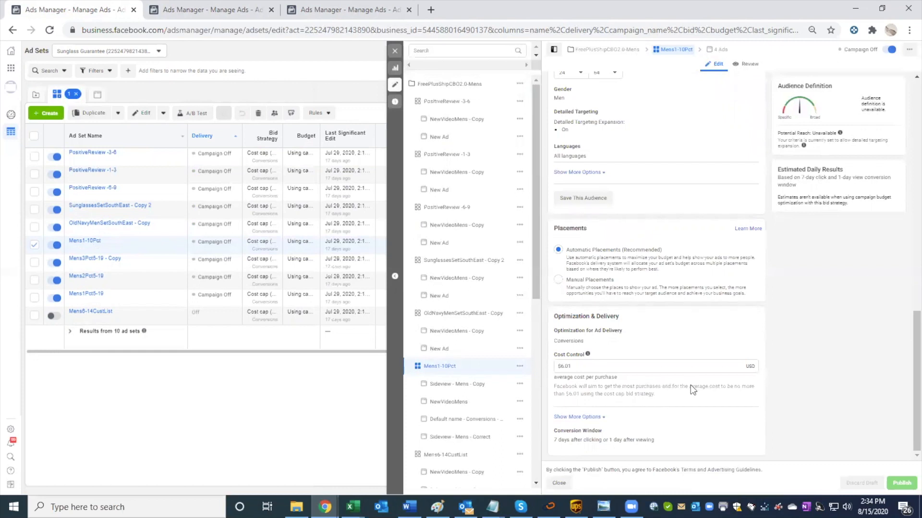
scroll(663, 312, up, 2)
scroll(664, 313, up, 1)
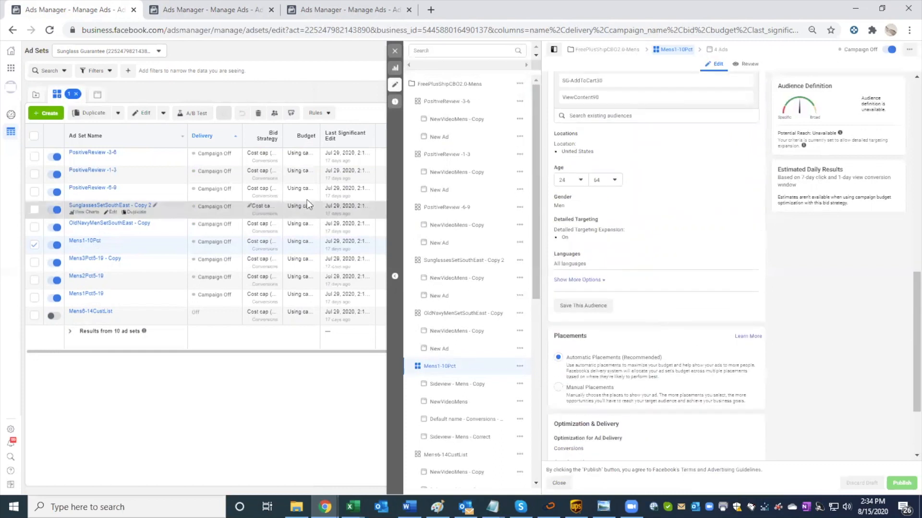
Step: Check the detailed targeting of the PositiveReview -6-9 and SunglassesSetSouthEast - Copy 2 ad sets, and return to the full ad set list
click(421, 209)
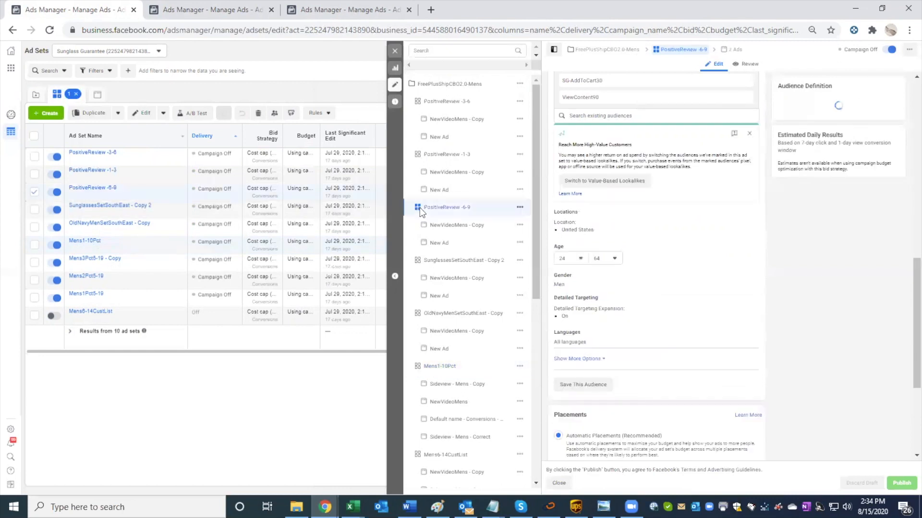
click(326, 207)
click(405, 36)
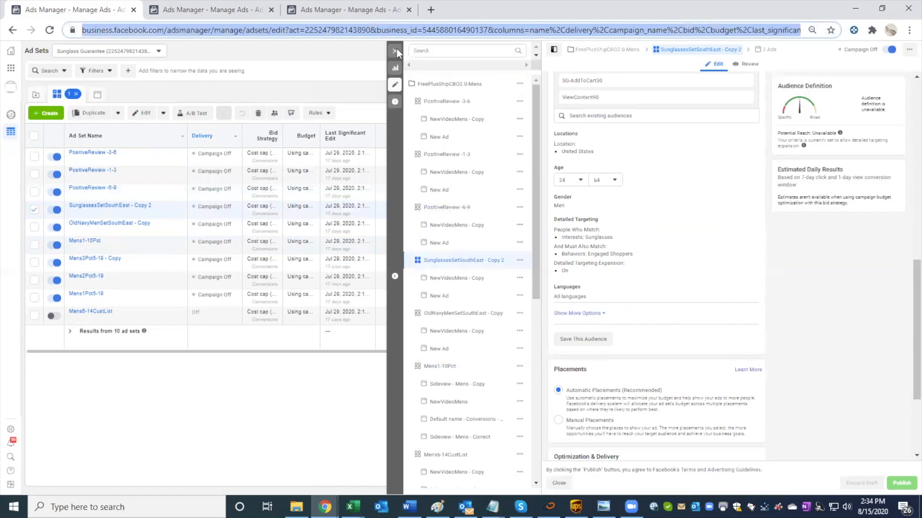
click(395, 51)
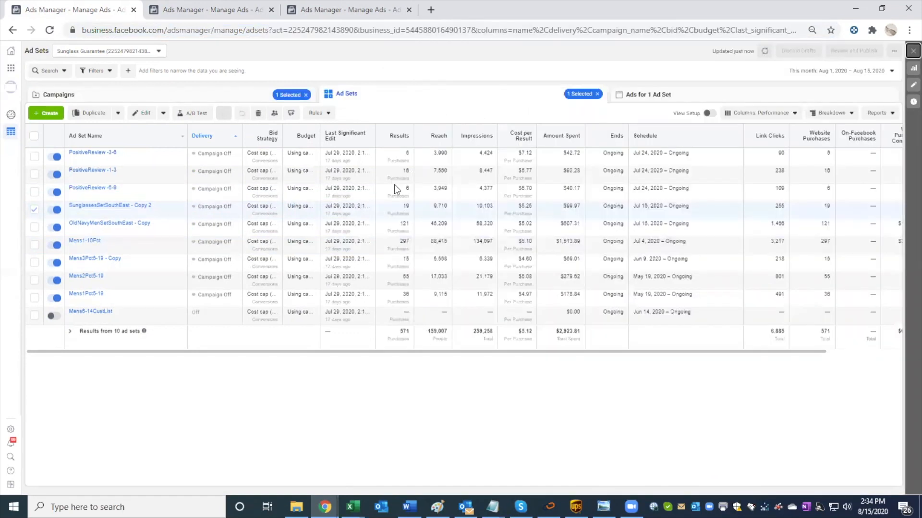
Step: Review the OldNavyMenSetSouthEast - Copy ad set's detailed targeting, placements and cost control
click(393, 223)
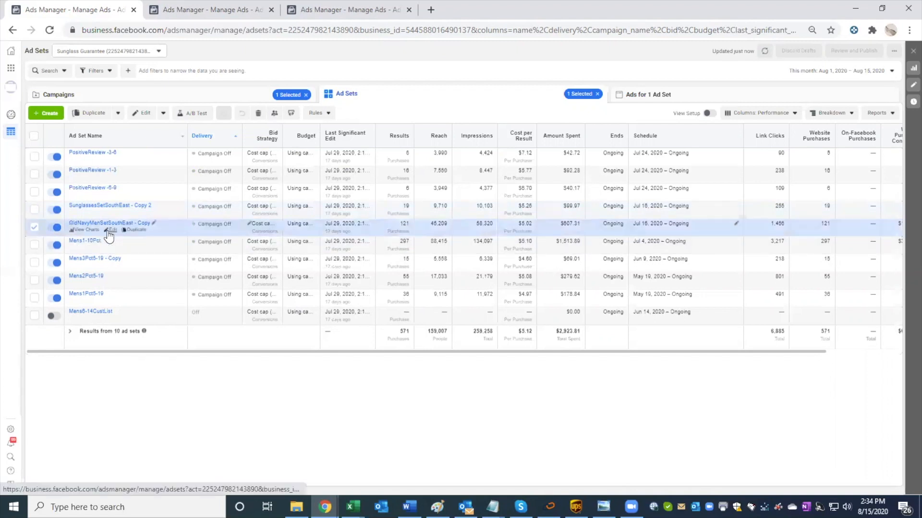
click(110, 231)
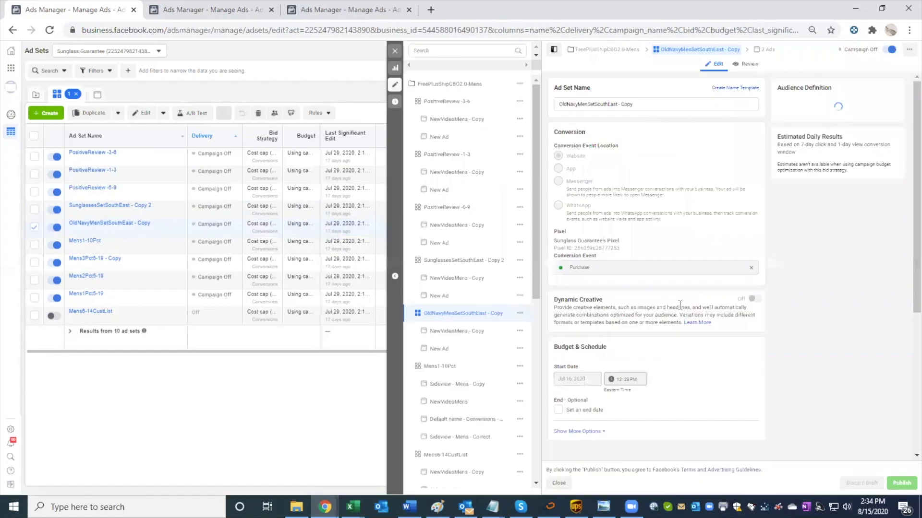
scroll(672, 307, down, 7)
scroll(662, 305, down, 5)
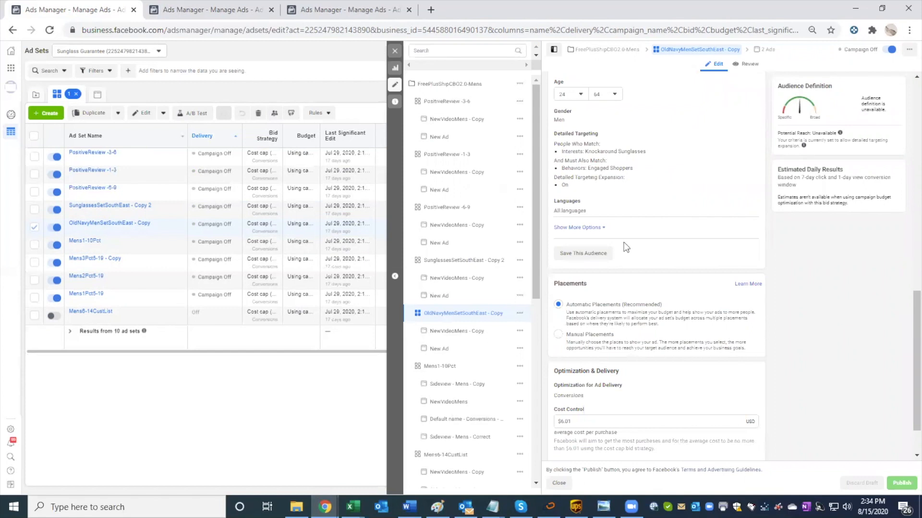
click(394, 51)
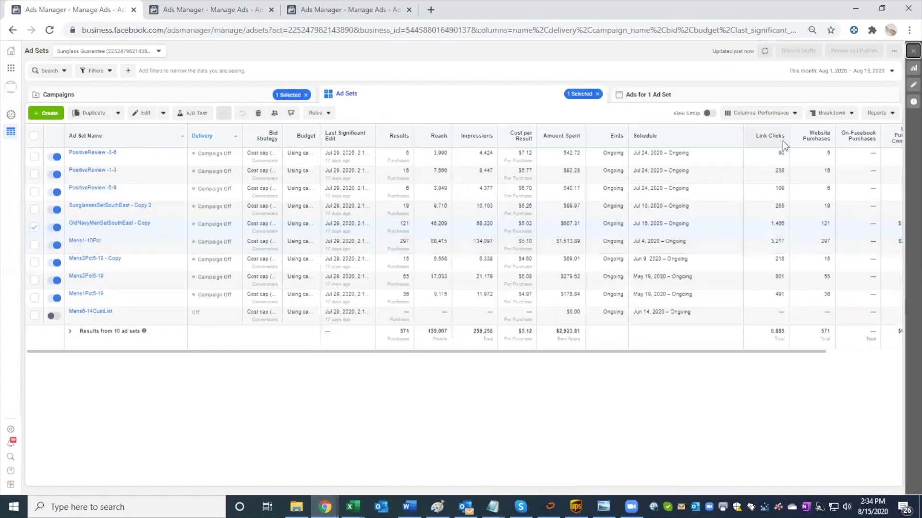
Step: Change the reporting date range of the ad set list to the last 7 days
click(757, 113)
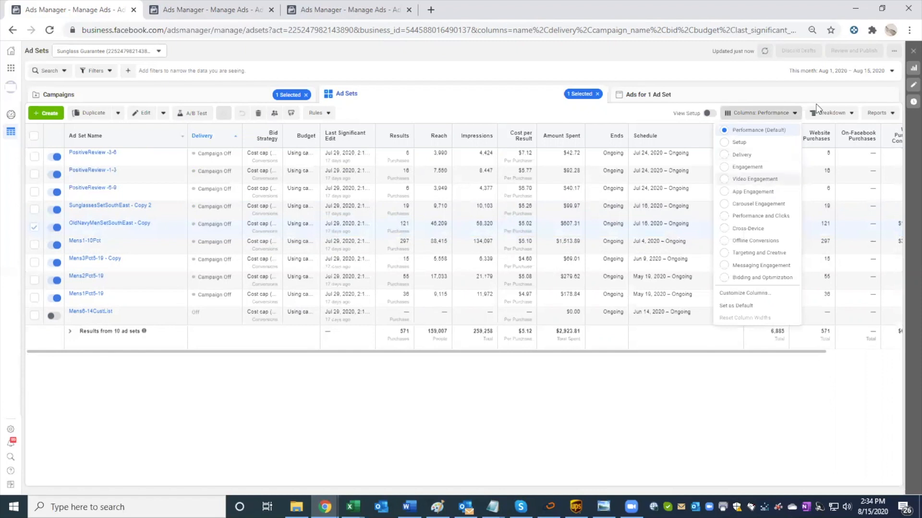
click(840, 71)
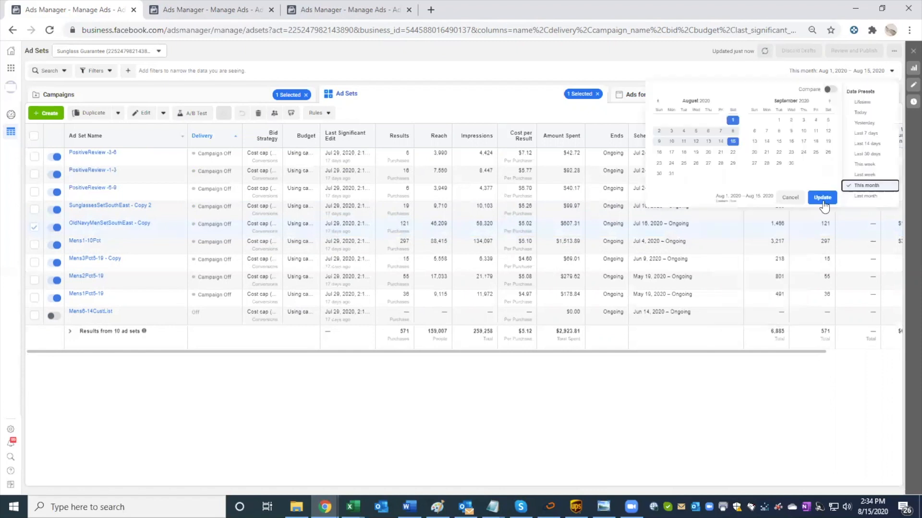
click(868, 138)
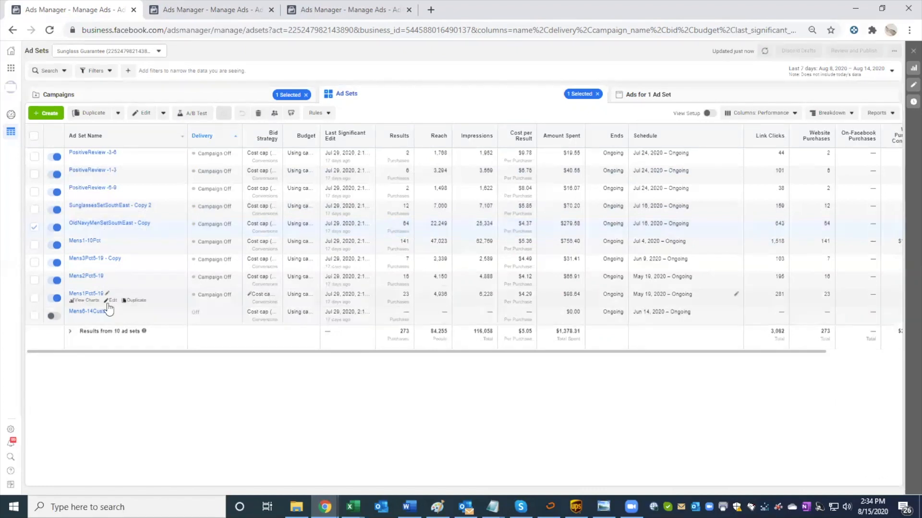
Step: Review the Mens1Pct5-19 ad set's included and excluded audiences, targeting, cost control and conversion window
click(111, 301)
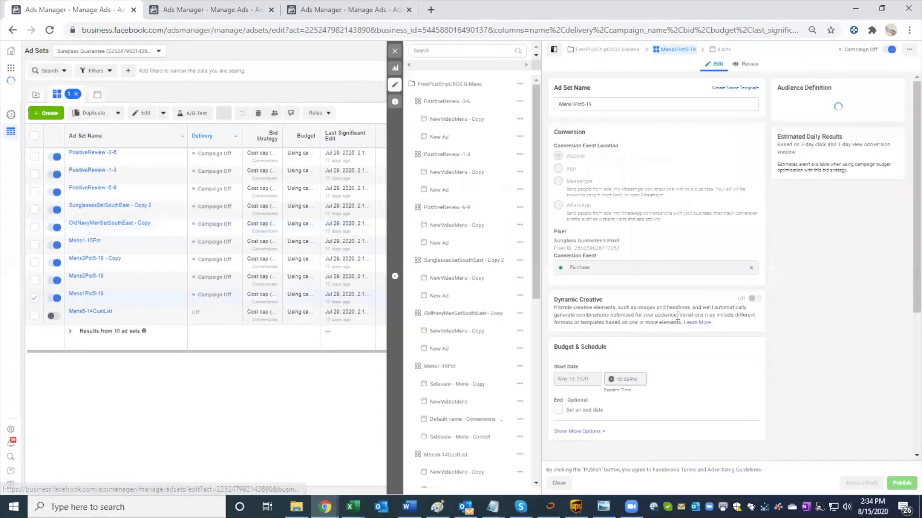
scroll(681, 314, down, 1)
scroll(681, 315, down, 10)
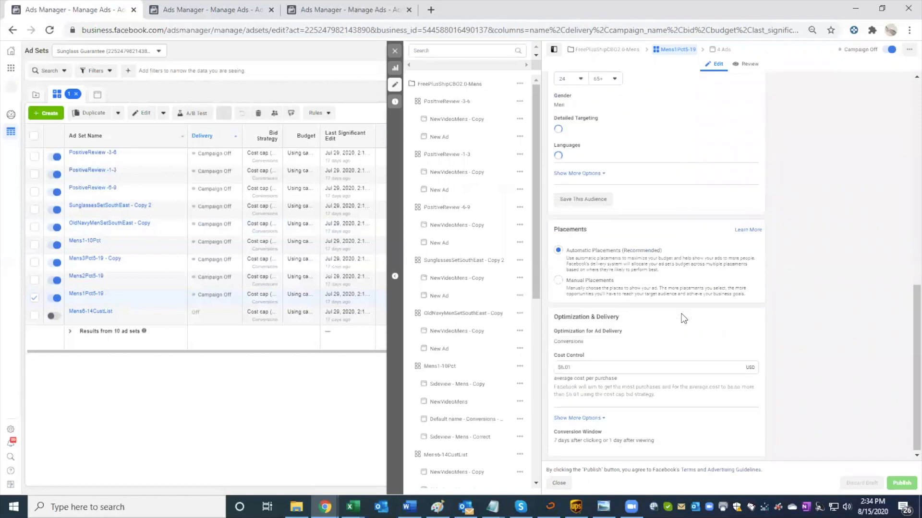
scroll(681, 315, up, 5)
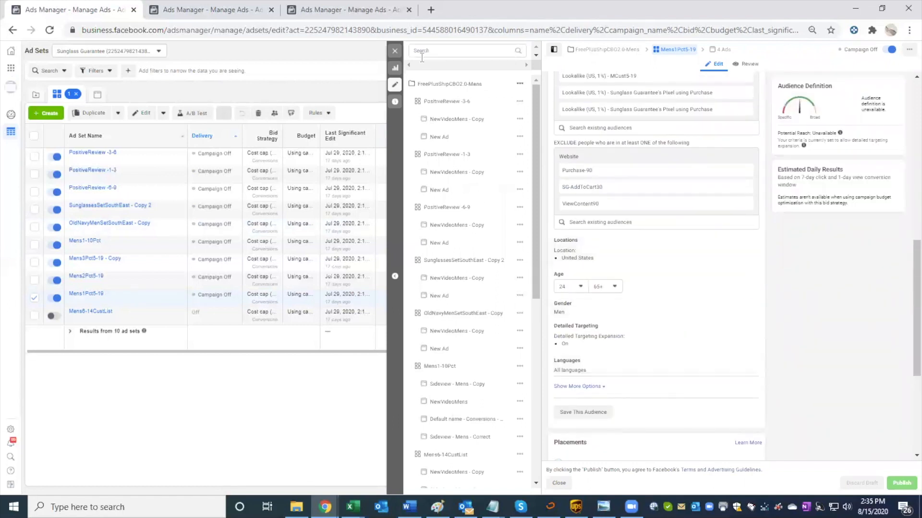
click(396, 52)
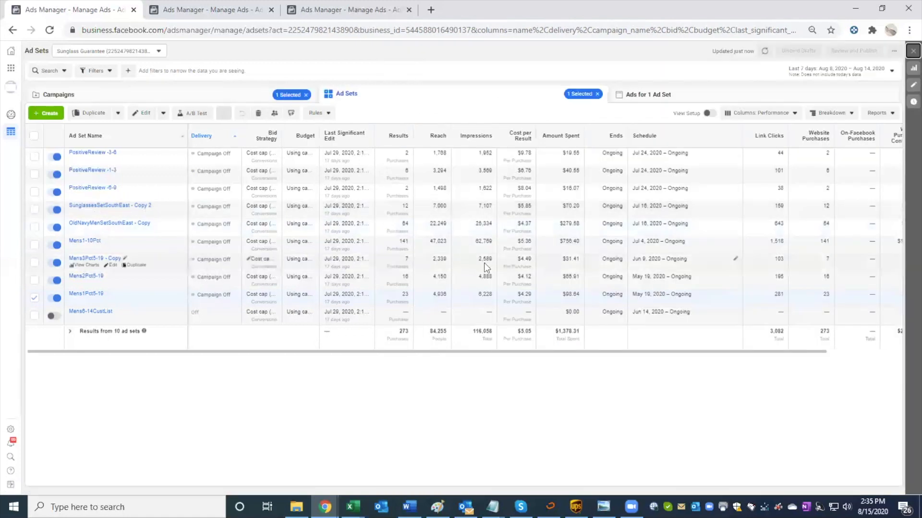
Step: Return to the SunglassesSetSouthEast - Copy 3 draft and review its detailed targeting, placements and cost control
click(218, 9)
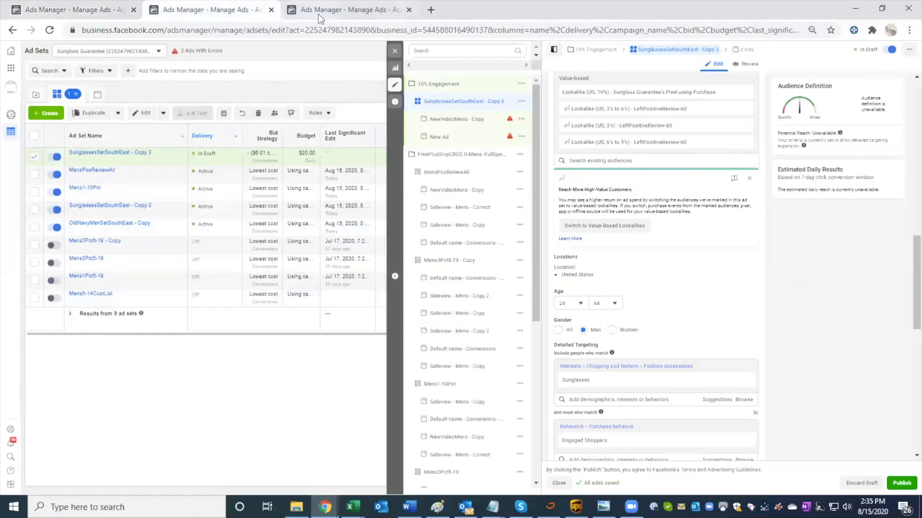
click(319, 14)
click(235, 16)
scroll(696, 269, down, 2)
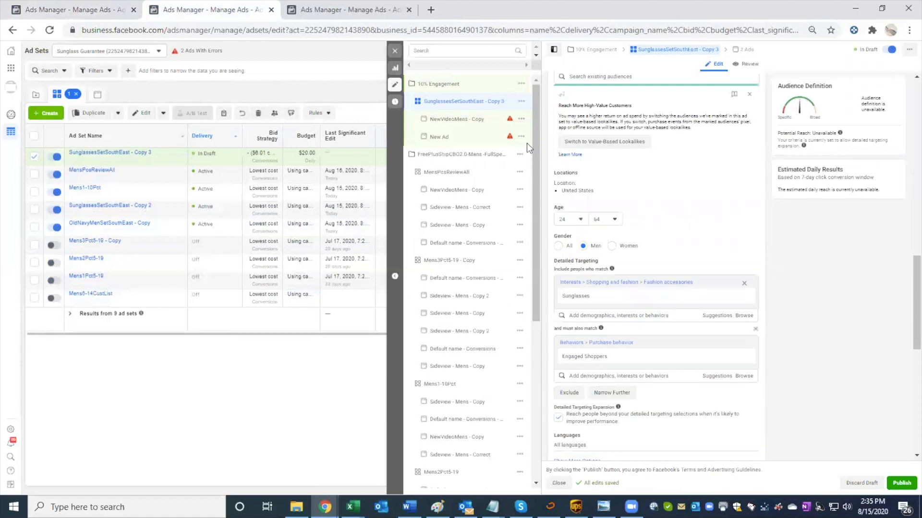
mouse_move(747, 296)
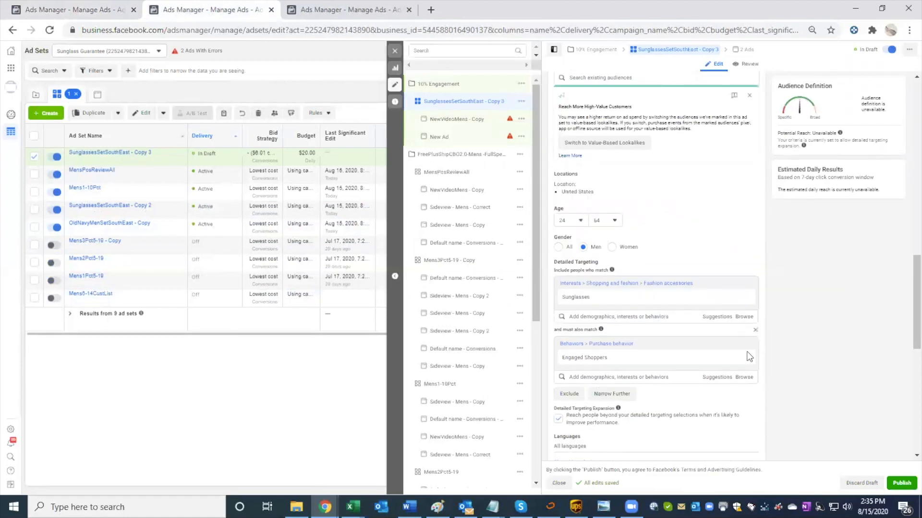
mouse_move(745, 362)
scroll(673, 347, down, 3)
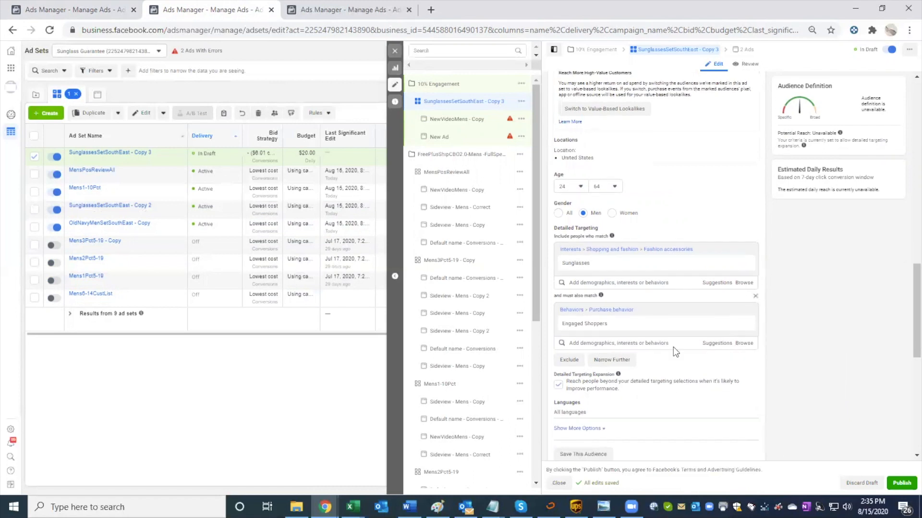
scroll(673, 347, down, 3)
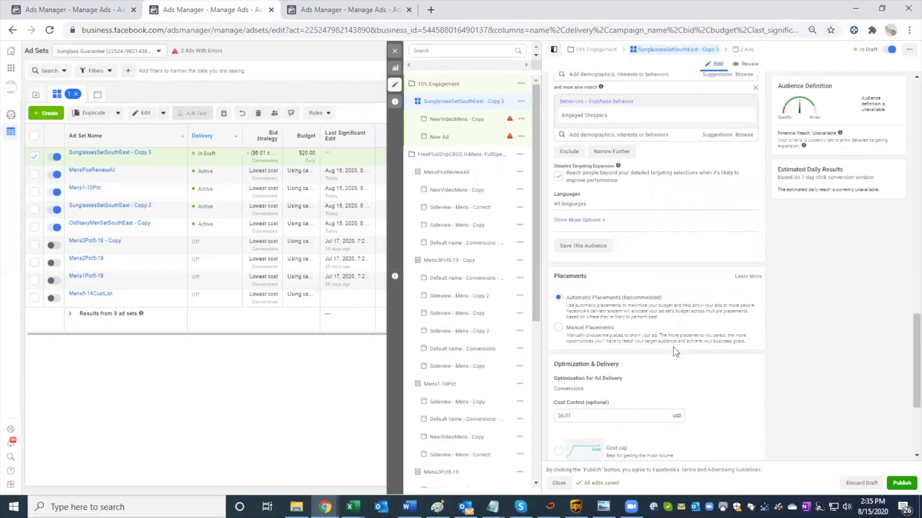
scroll(673, 347, up, 4)
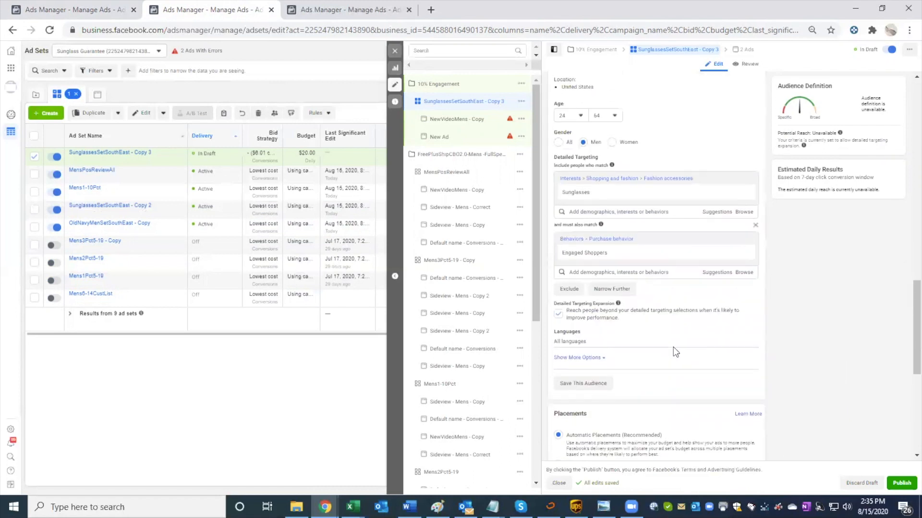
Step: Copy the included lookalike audience's name and rename the draft ad set "Lookalike (US, 10%) - Facebook Page Engagements (365days)"
scroll(673, 347, up, 10)
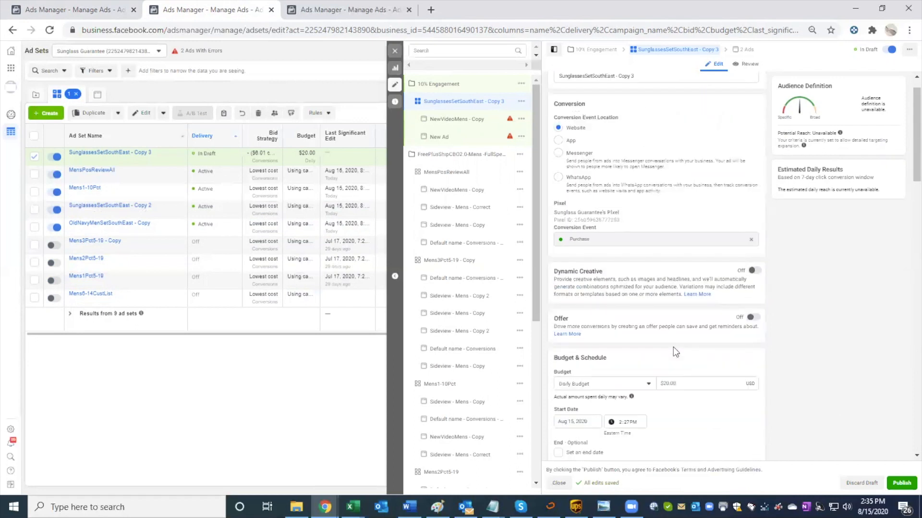
scroll(673, 347, up, 1)
scroll(641, 175, down, 3)
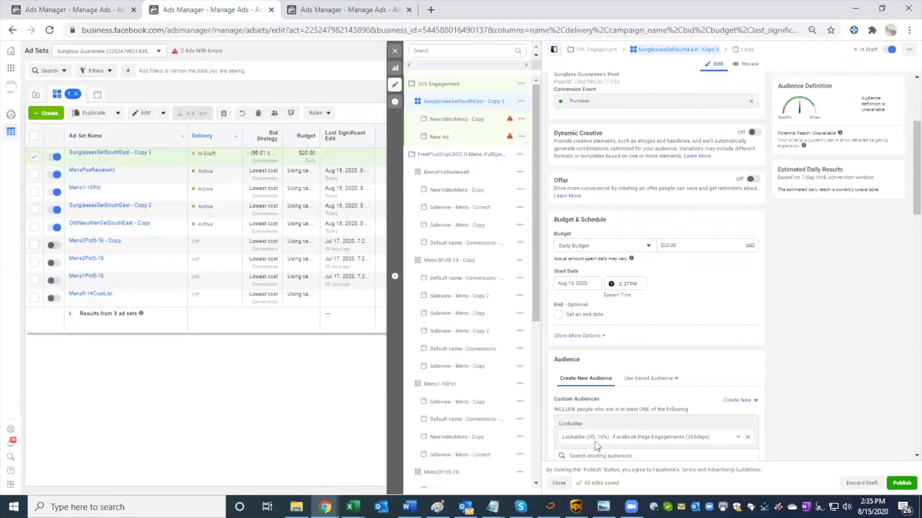
click(562, 436)
drag(564, 437, 716, 437)
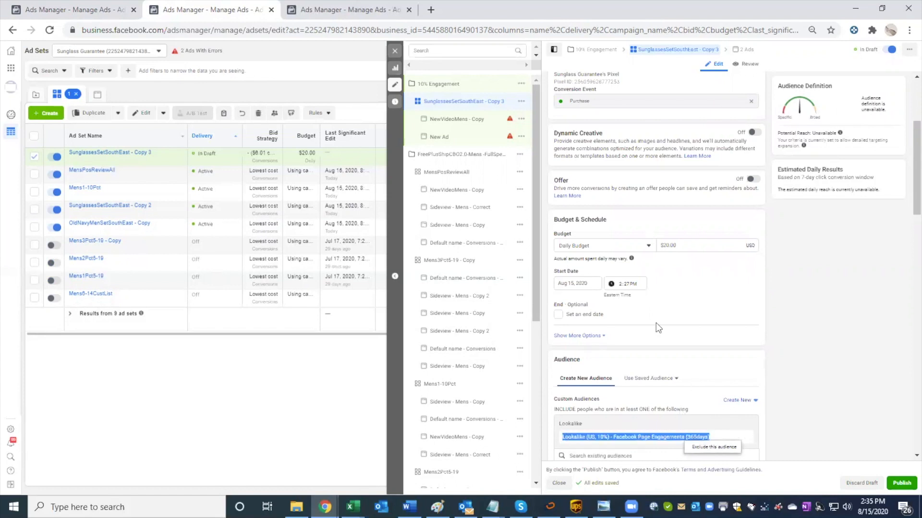
scroll(656, 323, up, 2)
scroll(607, 240, up, 2)
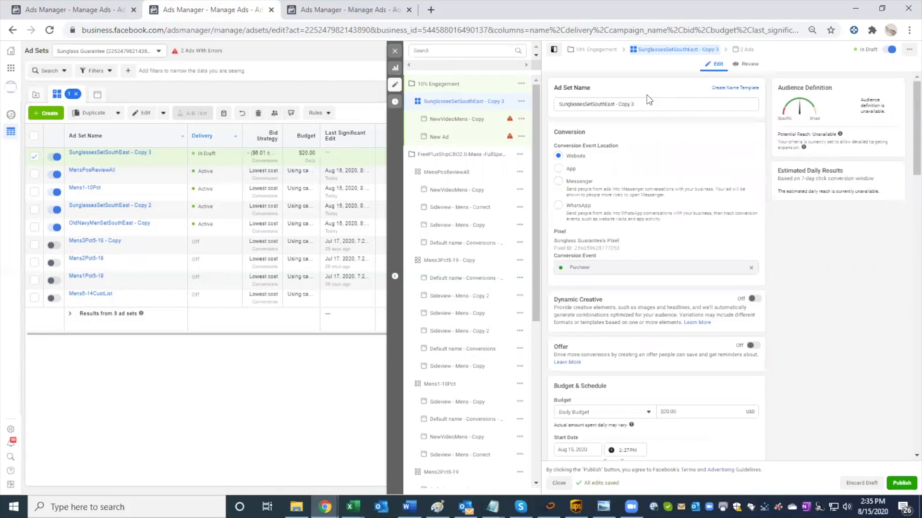
triple_click(576, 104)
key(ctrl+v)
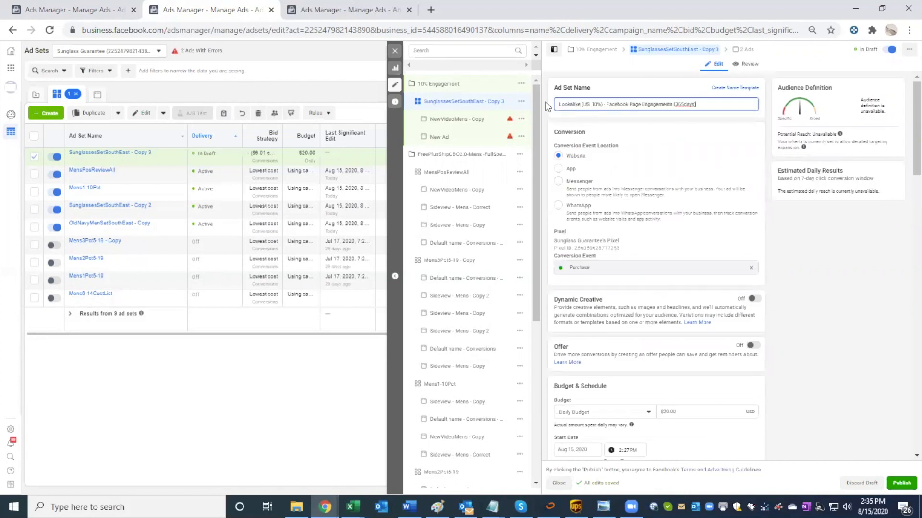
click(395, 51)
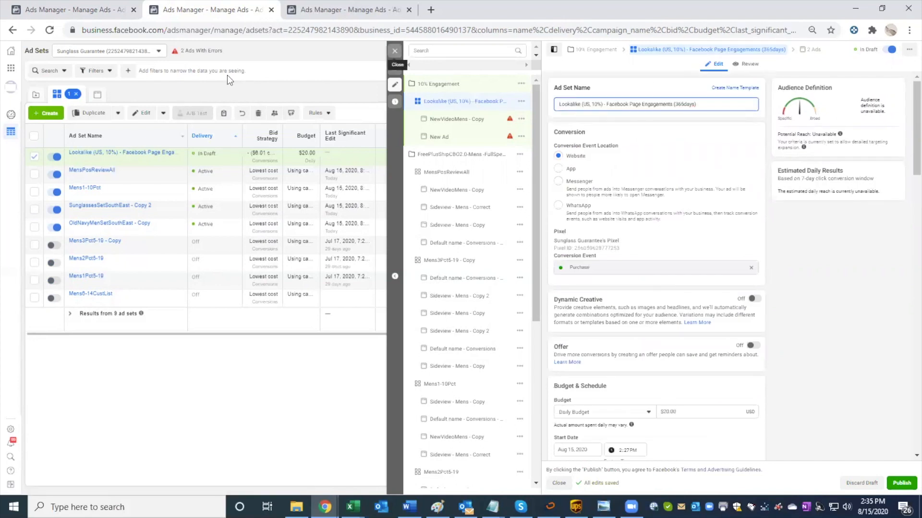
Step: Set the renamed ad set's daily budget to $1,200.00 and publish the draft
click(112, 159)
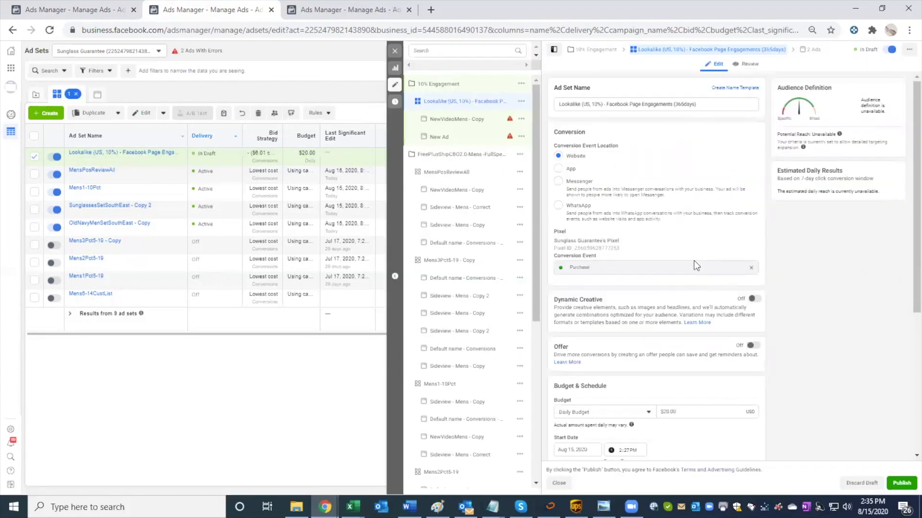
scroll(694, 261, down, 3)
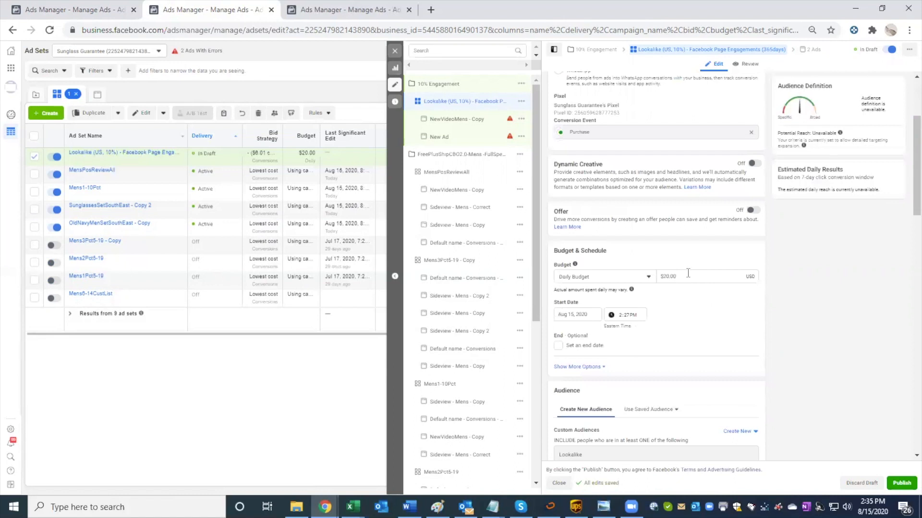
click(687, 273)
key(BackSpace)
key(BackSpace)
key(BackSpace)
key(BackSpace)
key(BackSpace)
text(12)
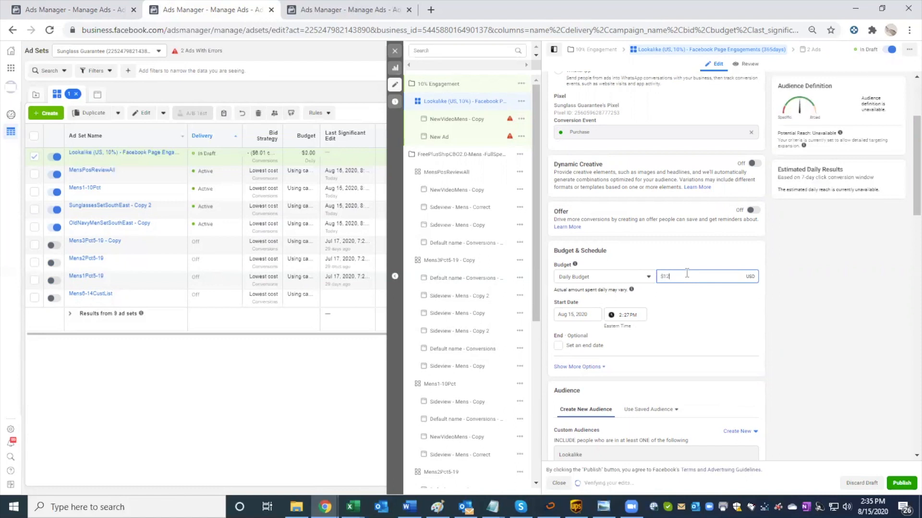
text(00)
click(683, 244)
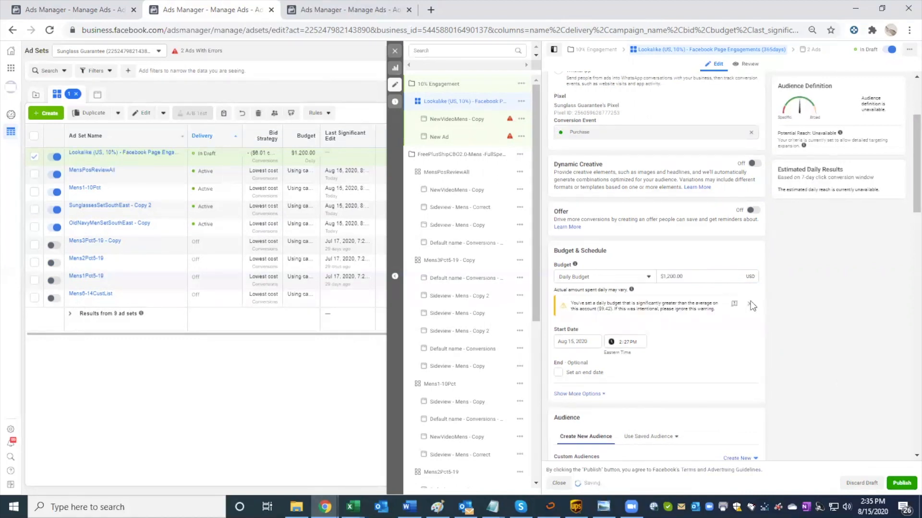
click(900, 486)
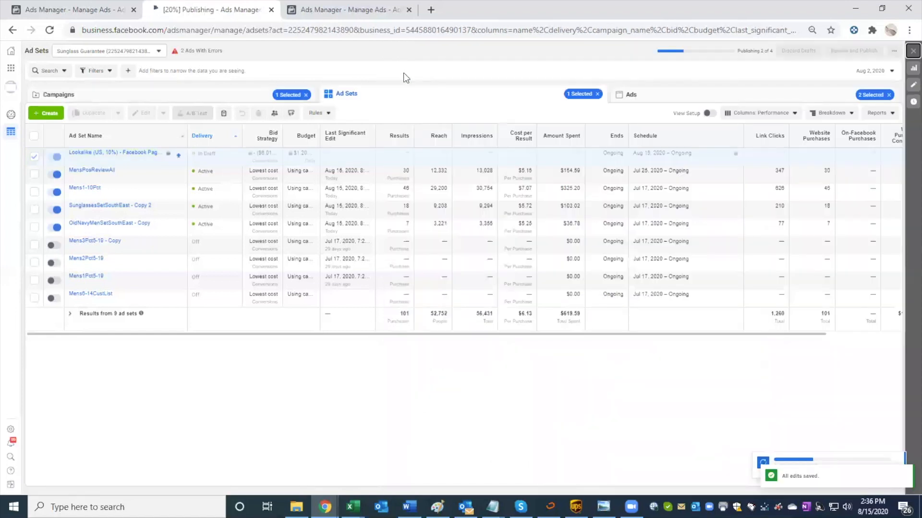
Step: Return to the campaign list, select FreePlusShipCBO2.0-Mens and view the campaign results for August 15, 2020
click(207, 98)
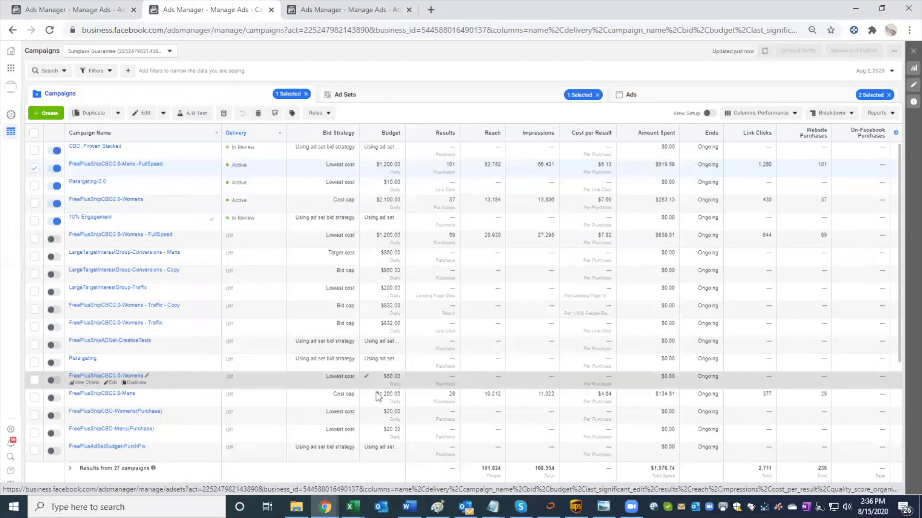
click(52, 404)
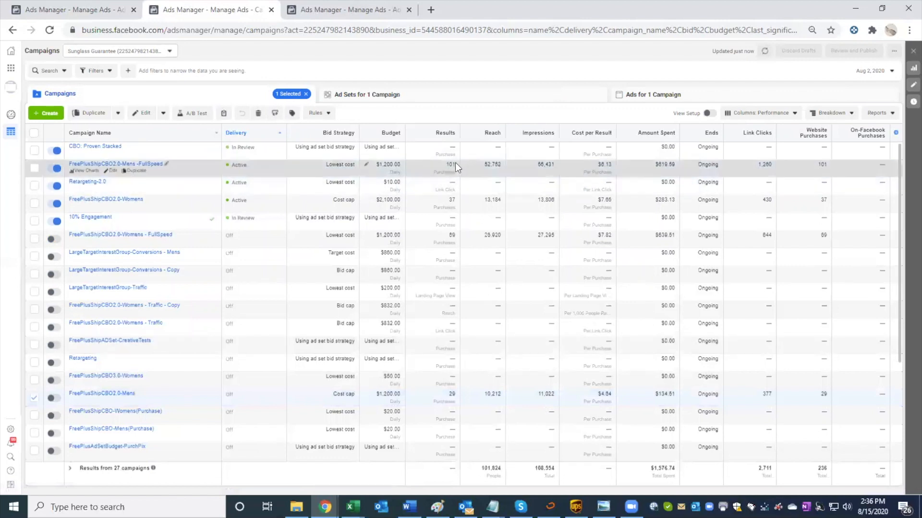
mouse_move(454, 162)
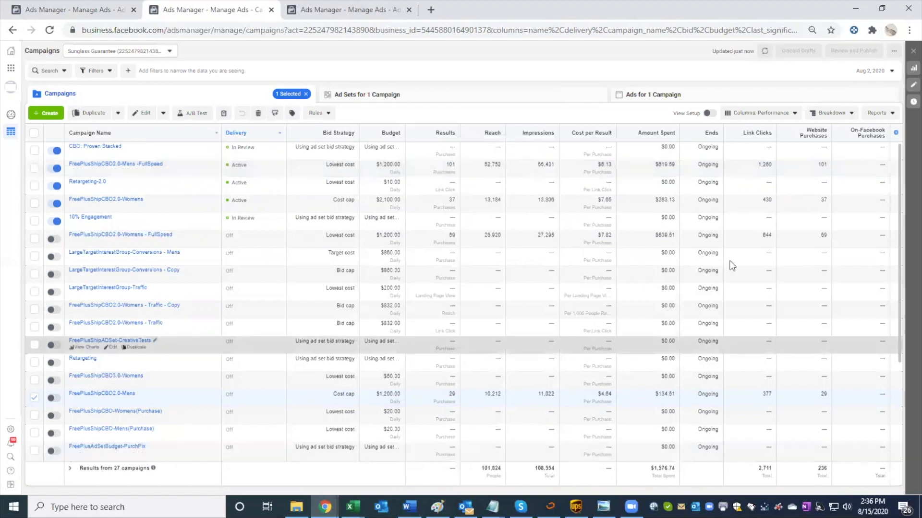
click(888, 73)
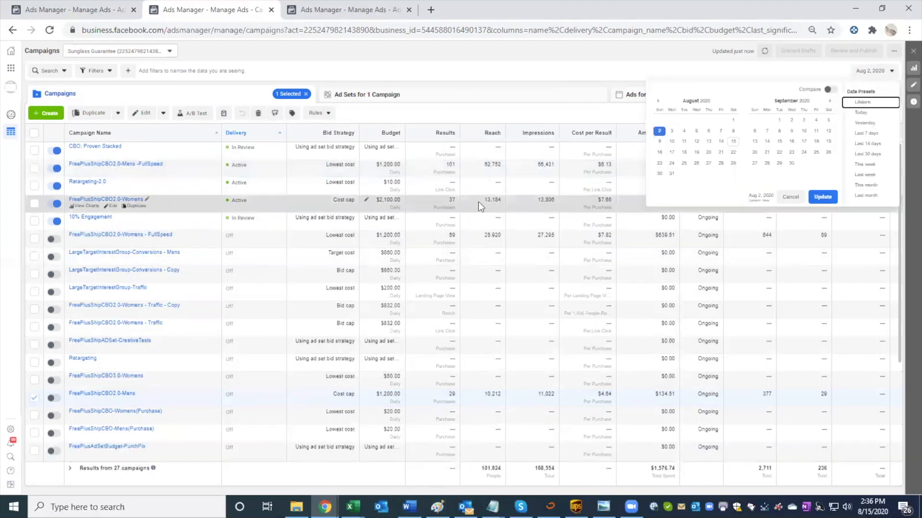
click(733, 141)
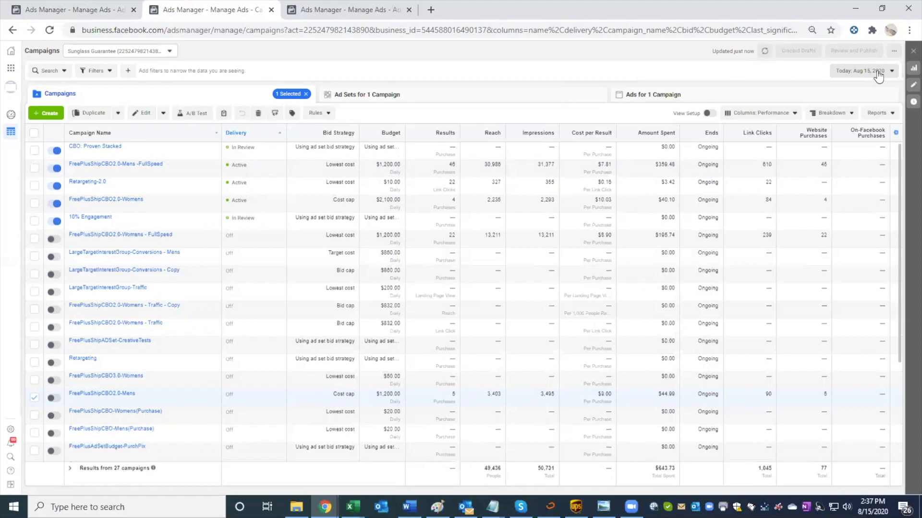
Step: Check the campaign results for August 16, 2020 and for August 8, 2020
click(877, 71)
click(660, 152)
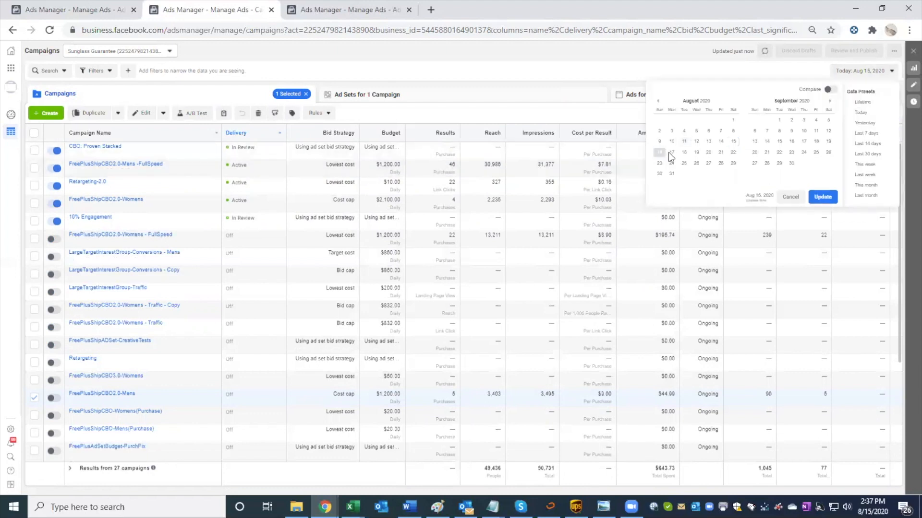
click(811, 198)
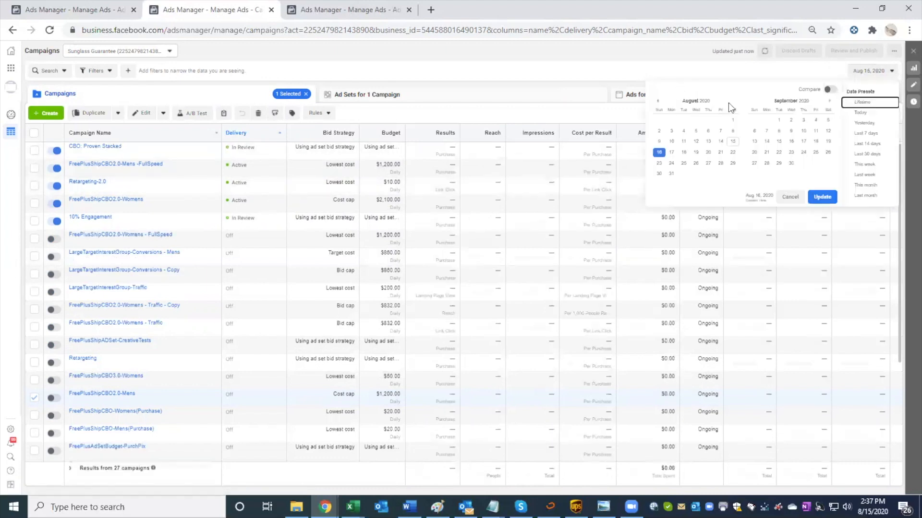
click(732, 131)
click(821, 197)
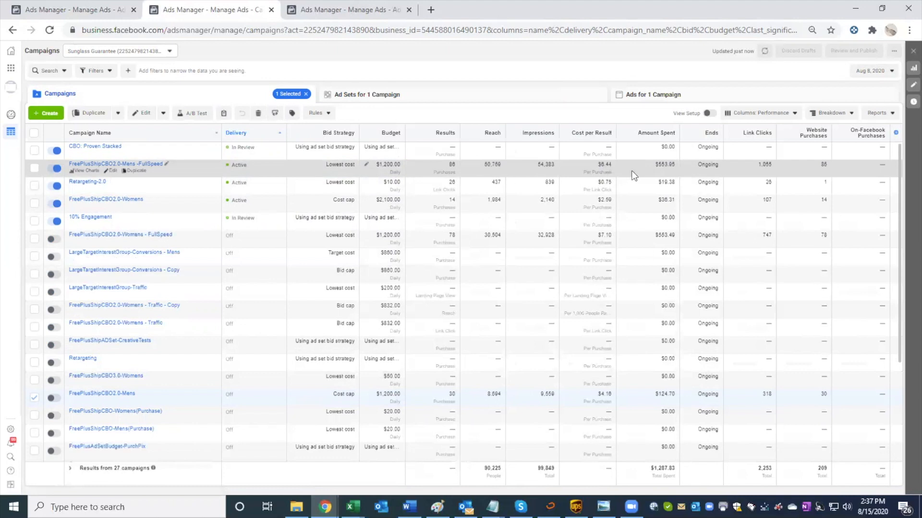
Step: Set the reporting date to August 2, 2020 and compare the FreePlusShipCBO2.0-Mens and FullSpeed campaign results
click(870, 72)
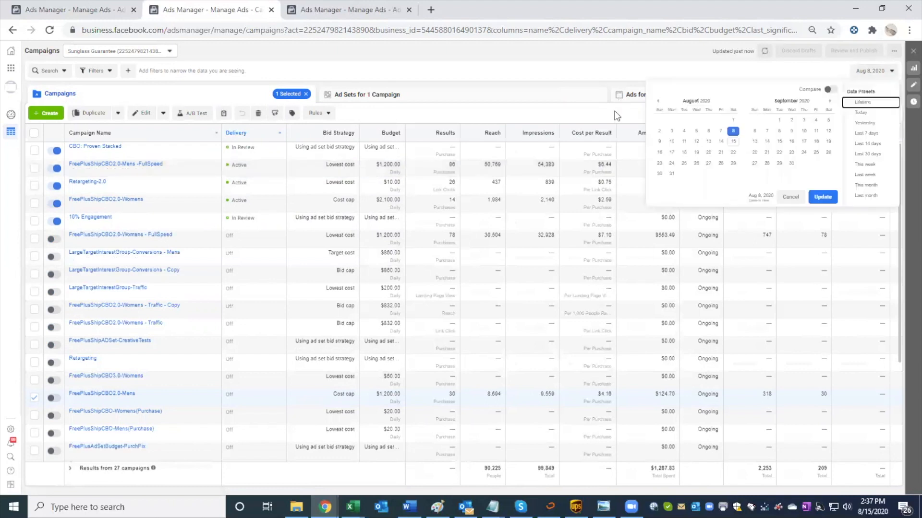
click(659, 131)
click(816, 197)
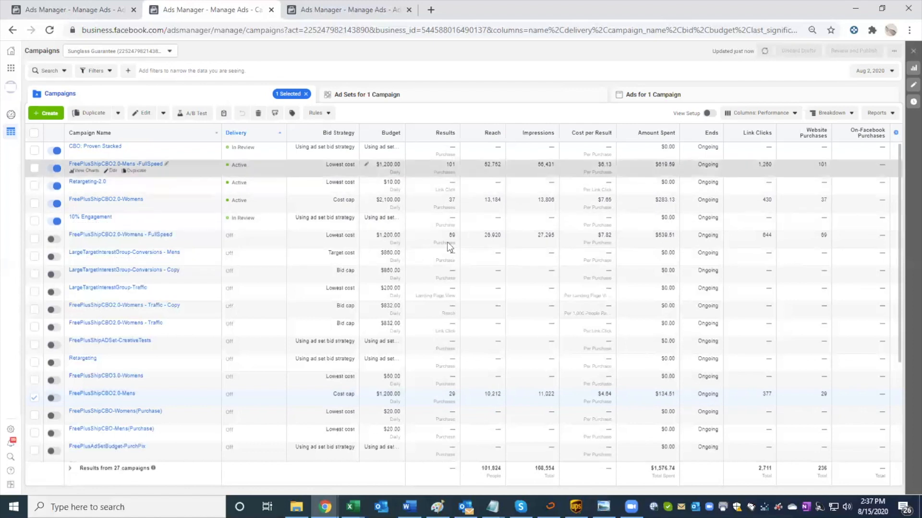
mouse_move(462, 398)
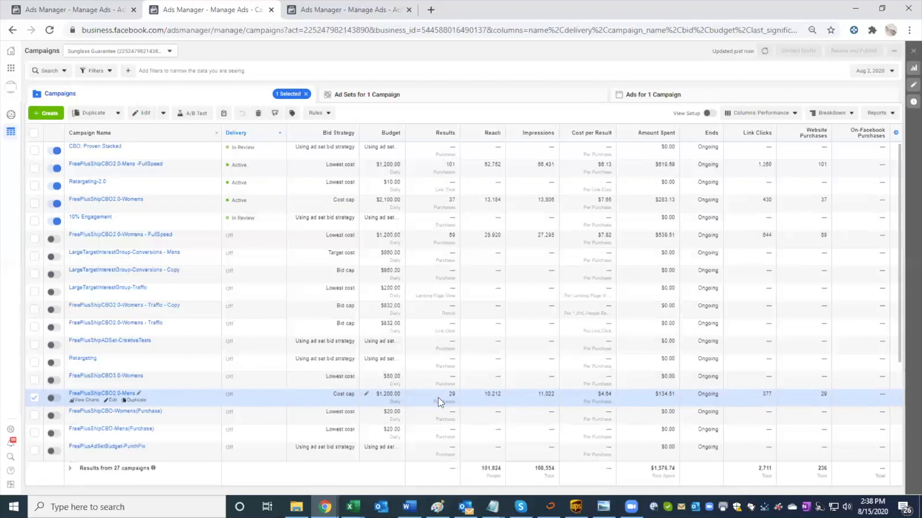
Step: Set the reporting range to August 1–2, 2020 to view the campaigns' weekend results
click(869, 70)
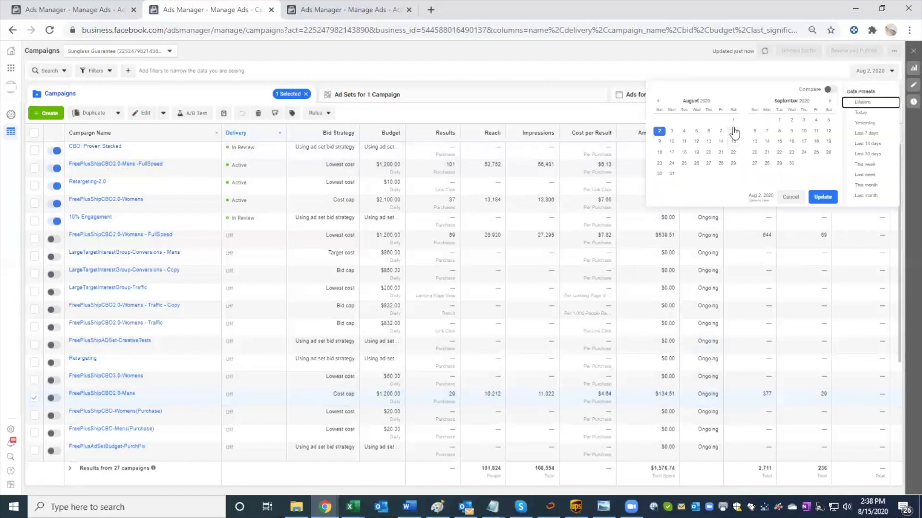
click(733, 121)
click(660, 131)
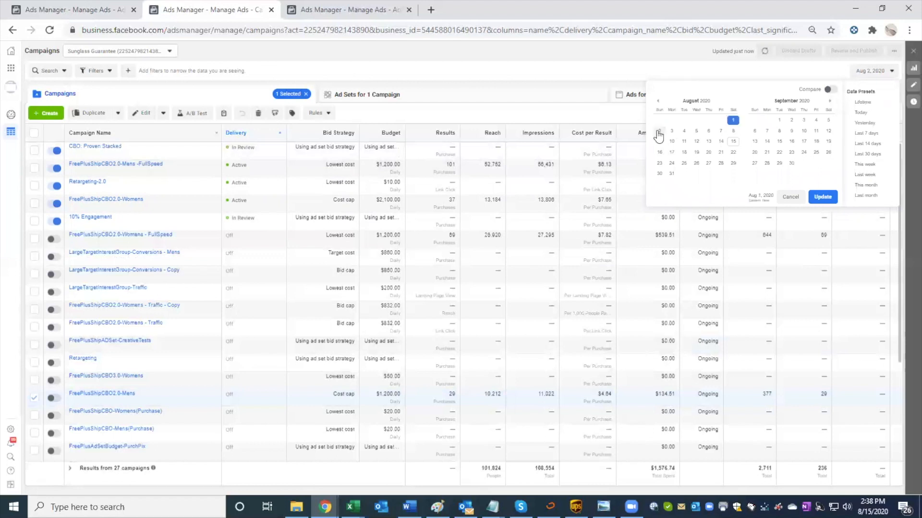
click(821, 197)
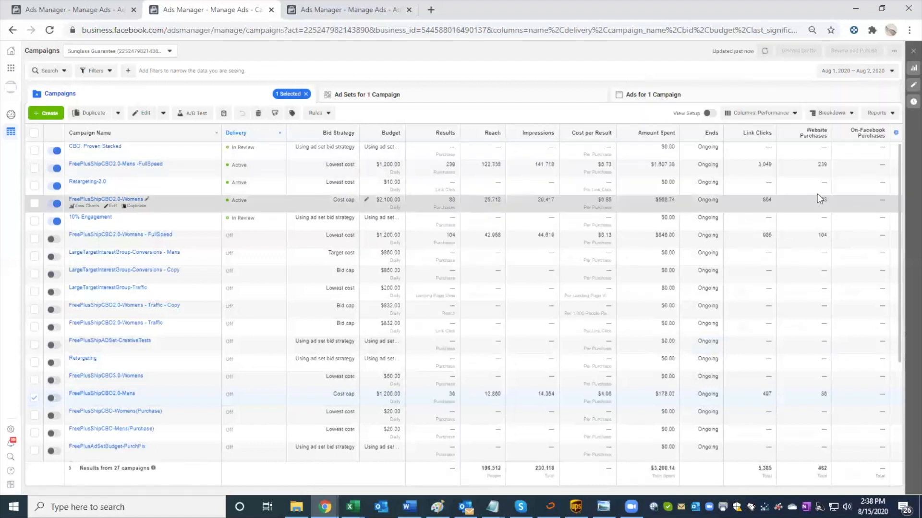
Step: Change the reporting range to August 8–9, 2020
click(855, 71)
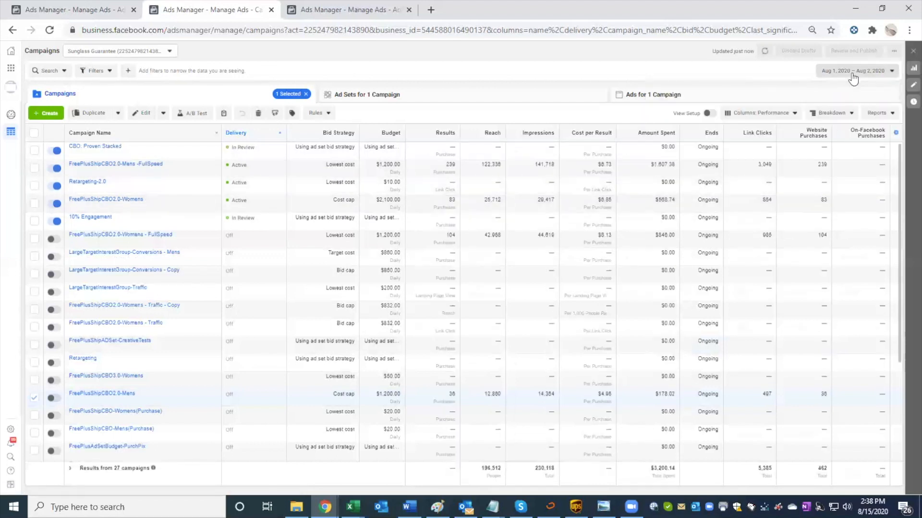
click(732, 130)
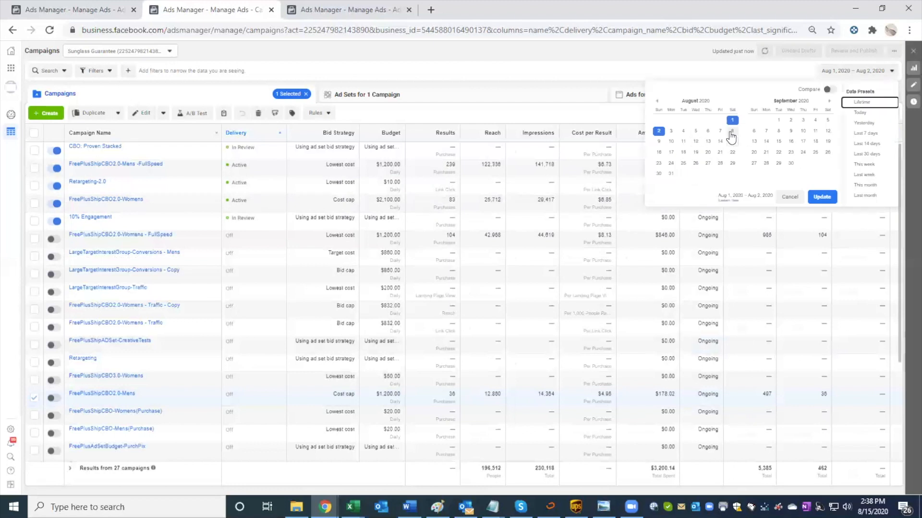
click(658, 142)
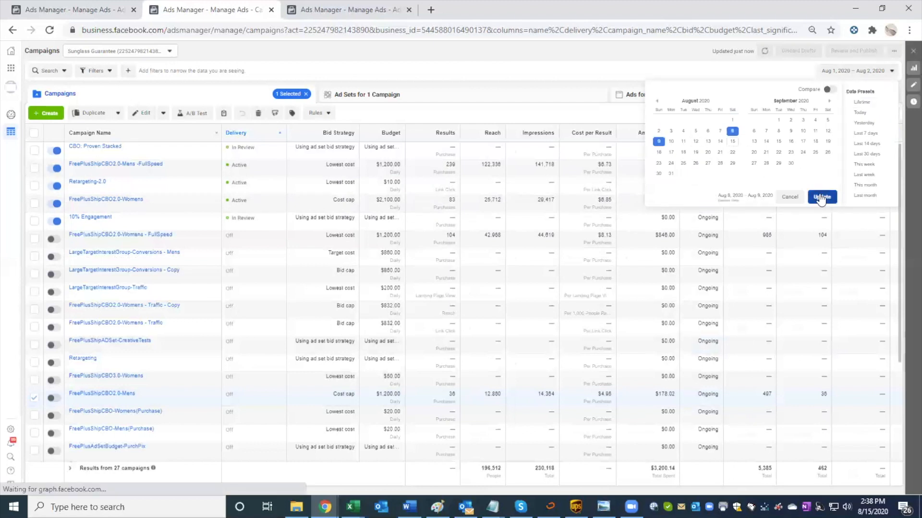
click(820, 196)
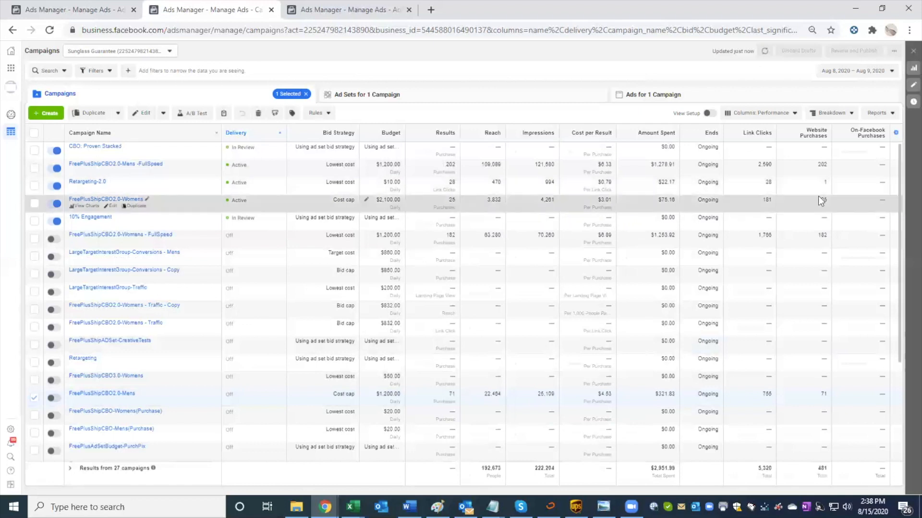
Step: Show the campaign results for the weekend starting August 15, 2020
click(848, 74)
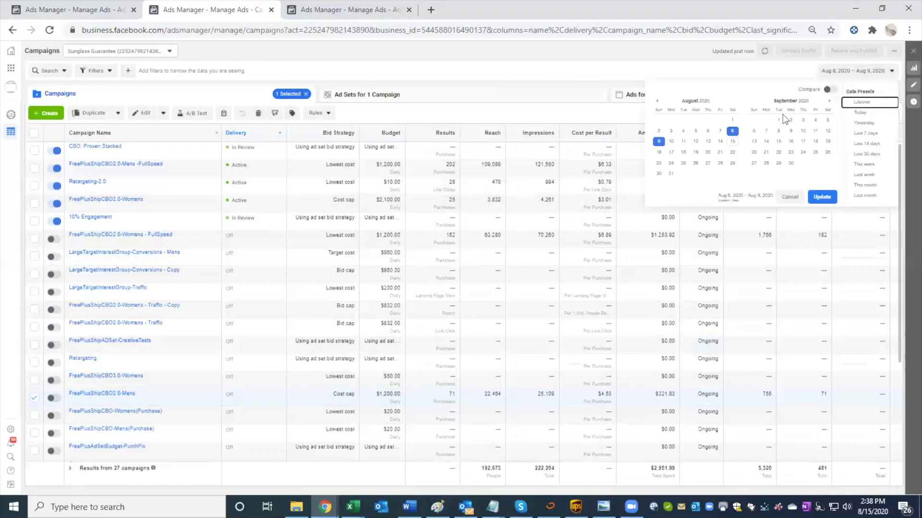
click(732, 142)
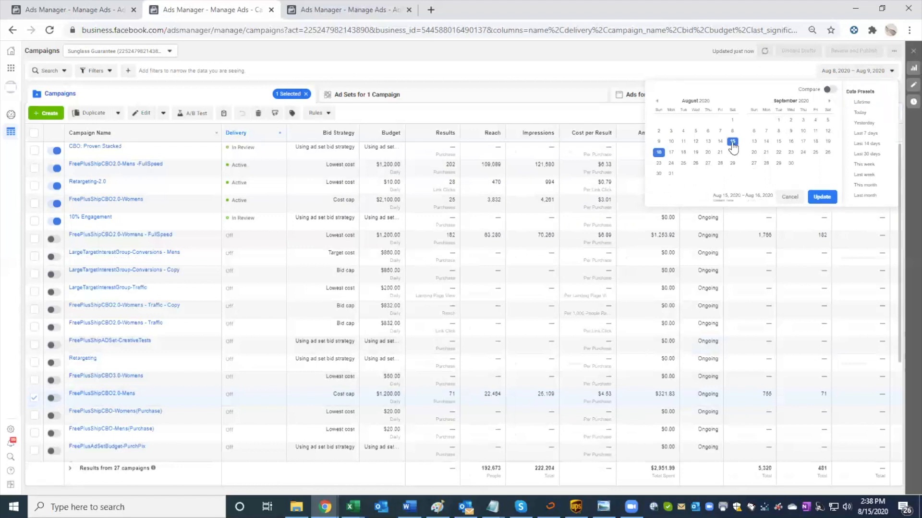
click(821, 197)
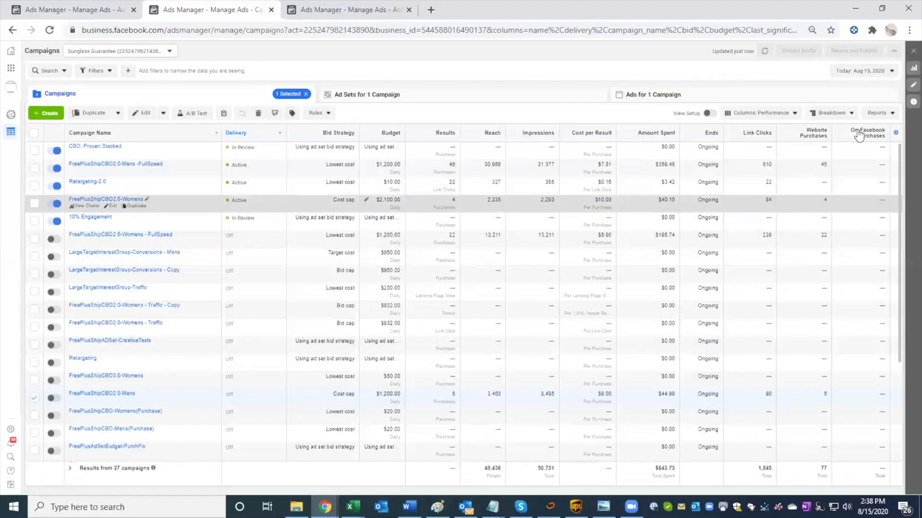
Step: Return the reporting range to August 8–9, 2020 and select FreePlusShipCBO2.0-Womens - FullSpeed to compare its results
click(884, 71)
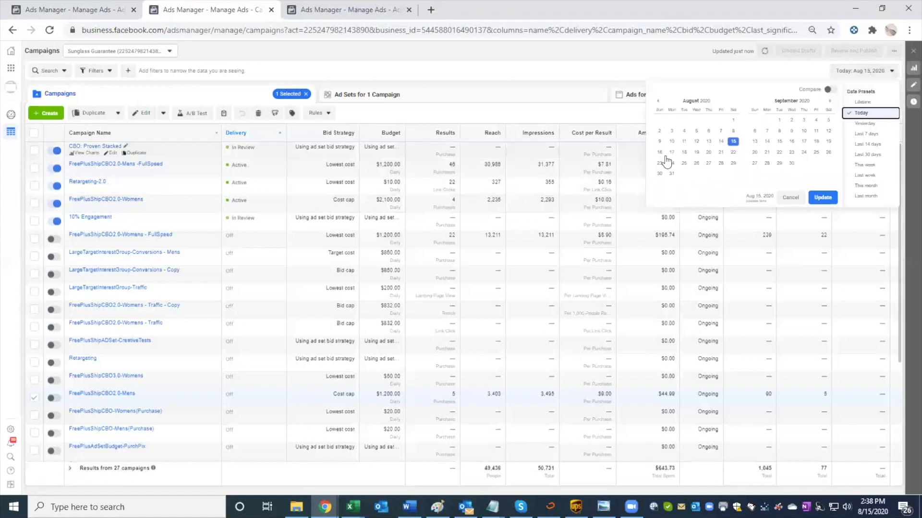
click(732, 130)
click(660, 143)
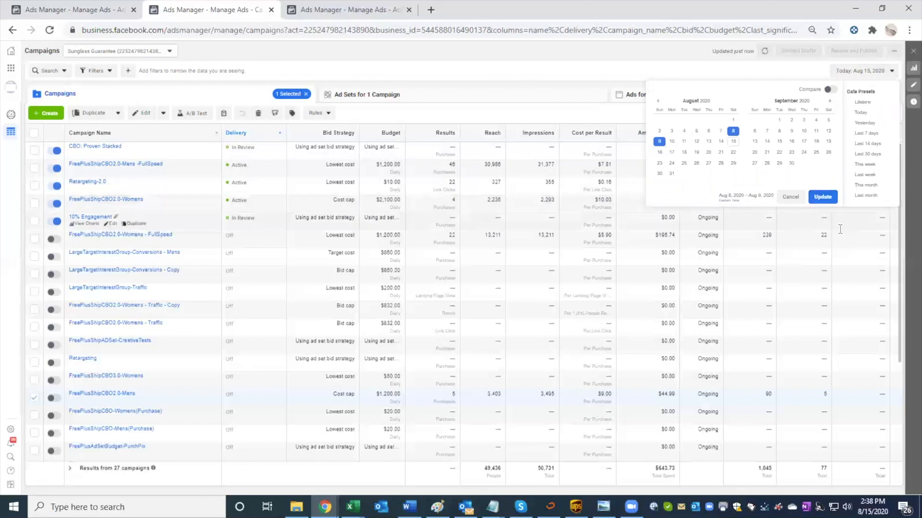
click(822, 198)
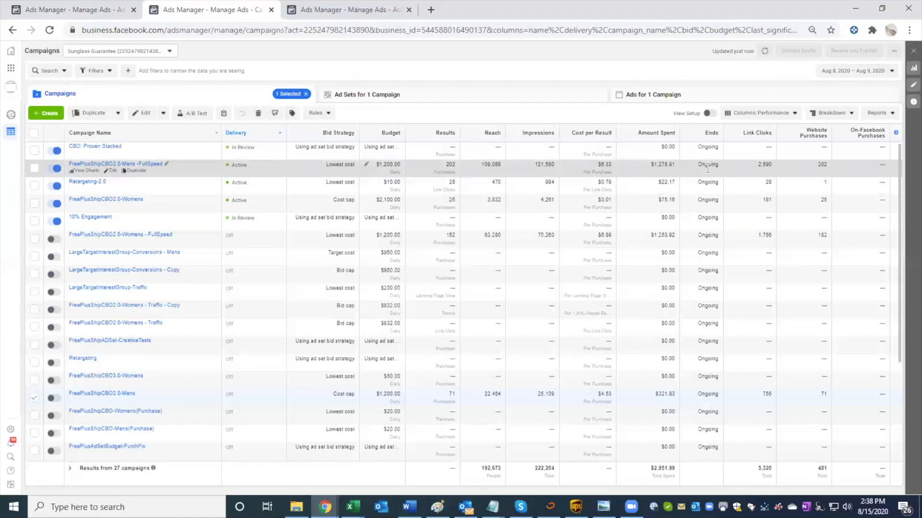
click(620, 236)
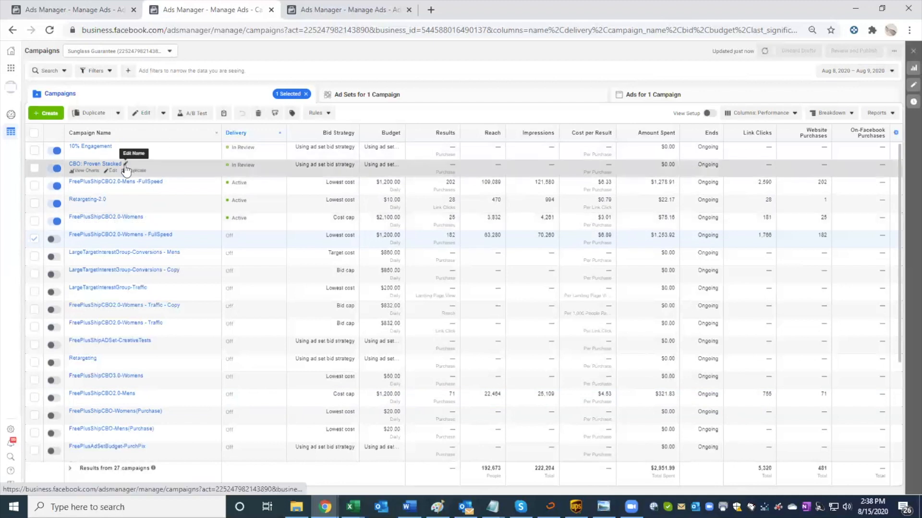
Step: Rename the "CBO: Proven Stacked" campaign "Proven Stacked" and publish the change
click(125, 164)
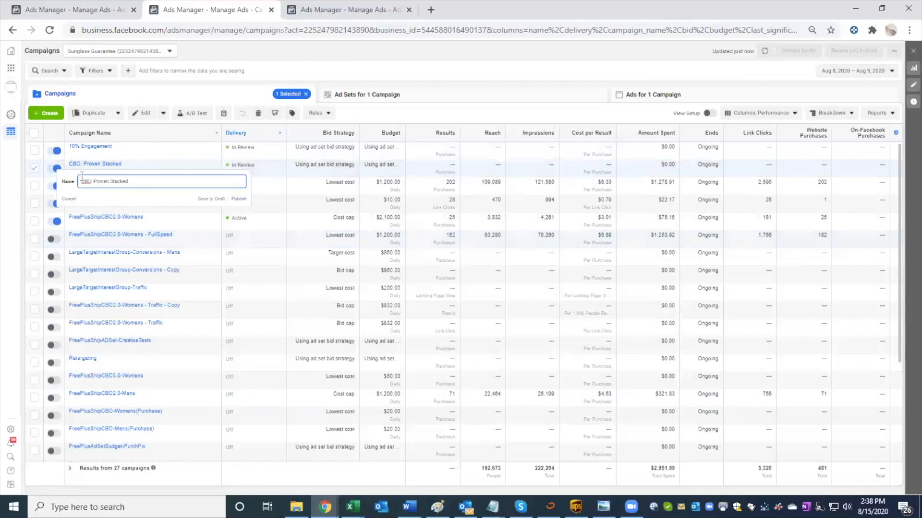
drag(93, 181, 69, 185)
key(BackSpace)
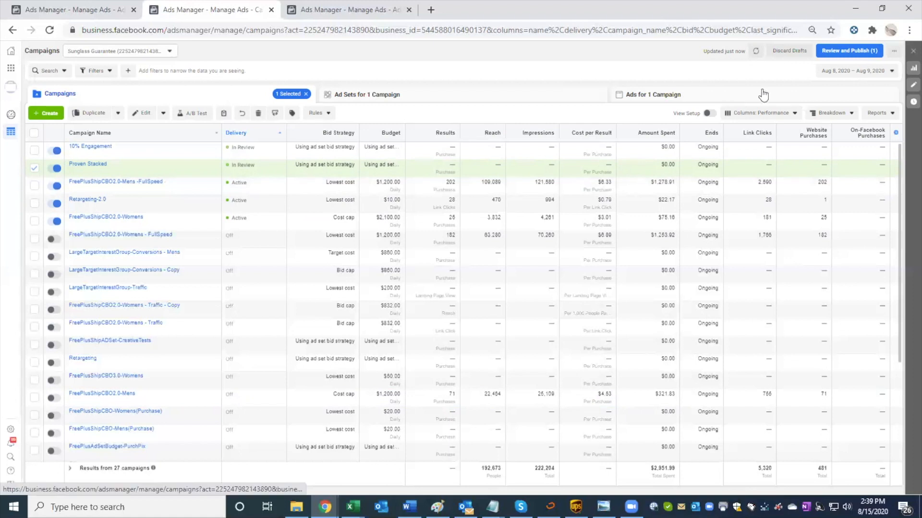
click(846, 51)
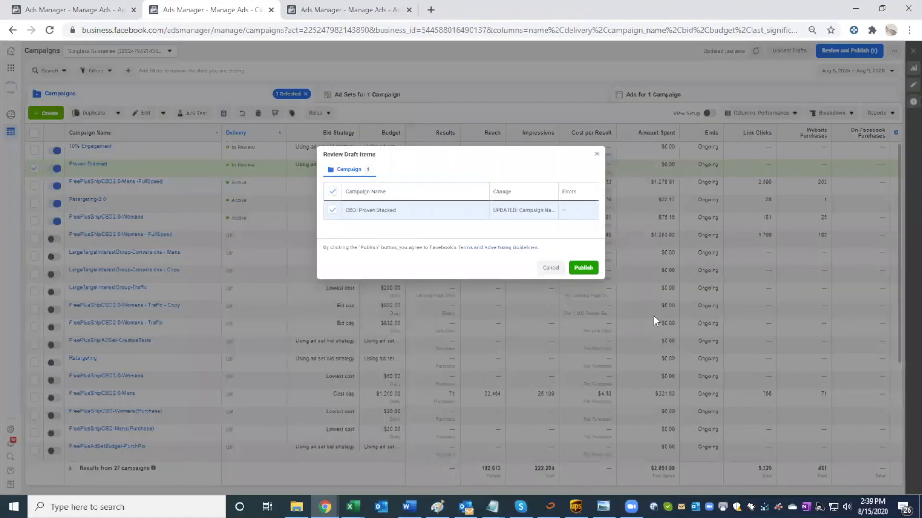
click(578, 268)
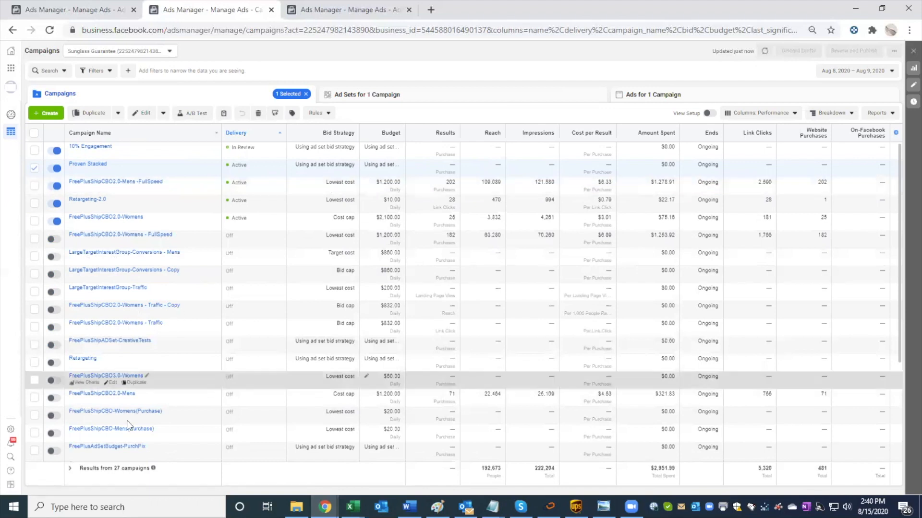
Step: Turn on the FreePlusShipCBO2.0-Mens cost cap campaign and turn off the FreePlusShipCBO2.0-Mens -FullSpeed campaign
click(56, 399)
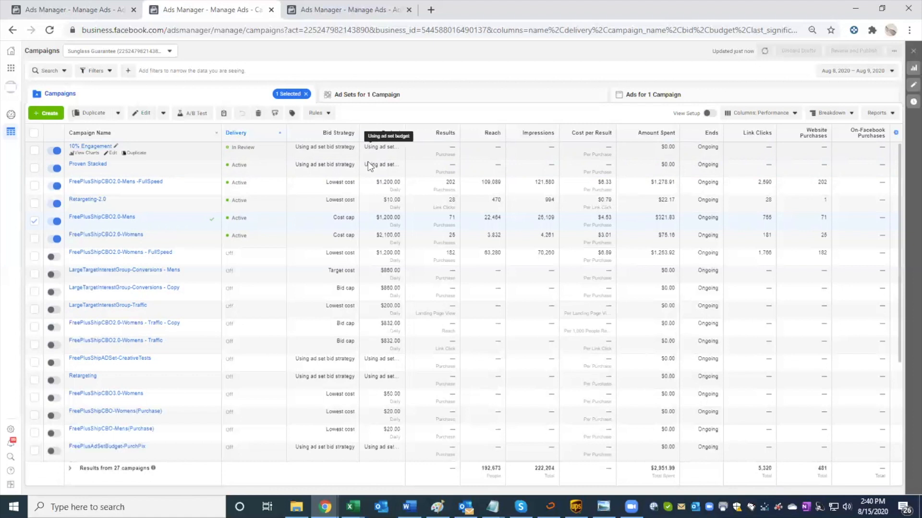
click(54, 186)
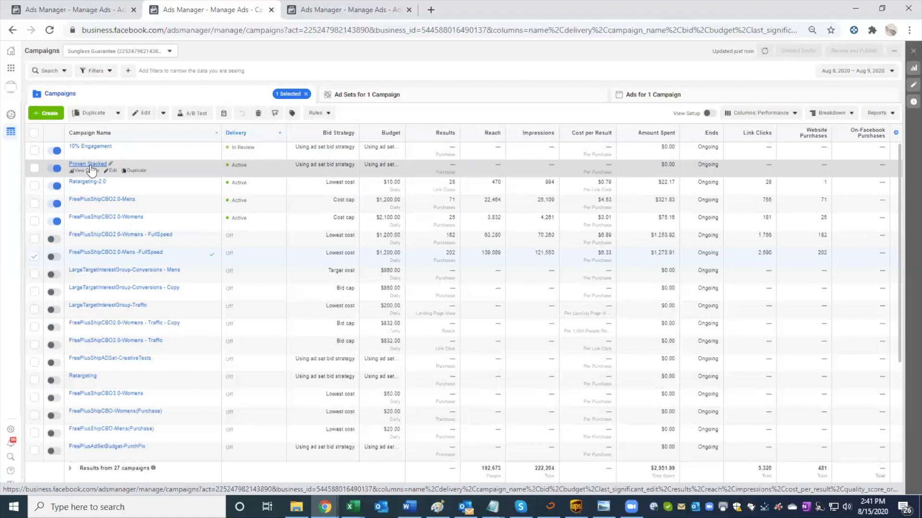
Step: Review the settings of the Proven Lookalikes Stacked ad set in the Proven Stacked campaign, then close its editor
click(89, 164)
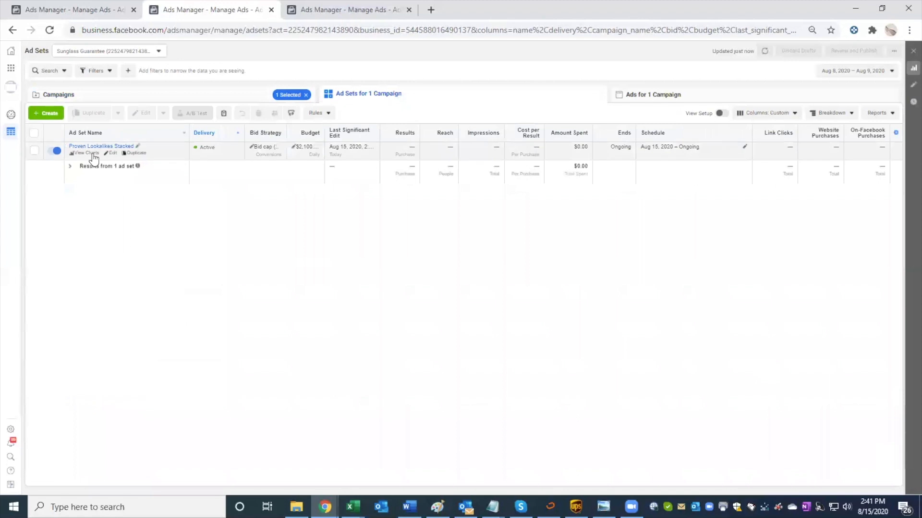
click(112, 154)
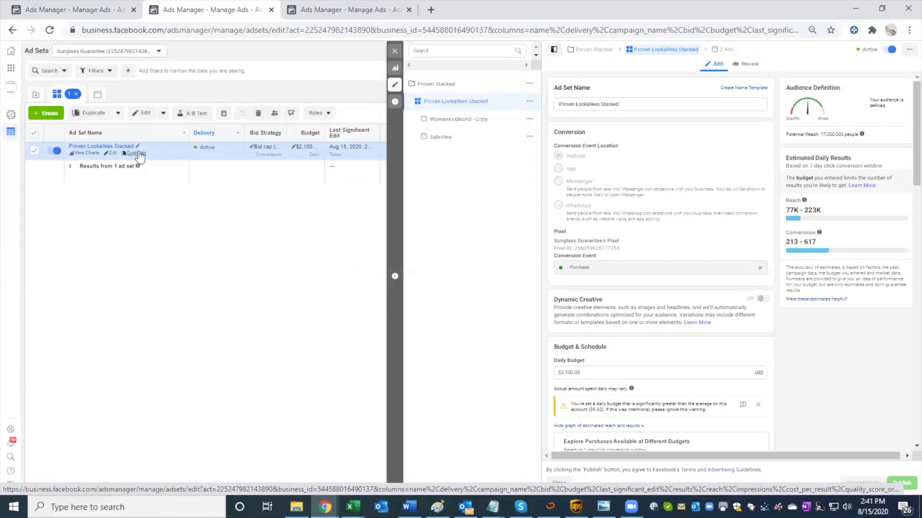
click(394, 51)
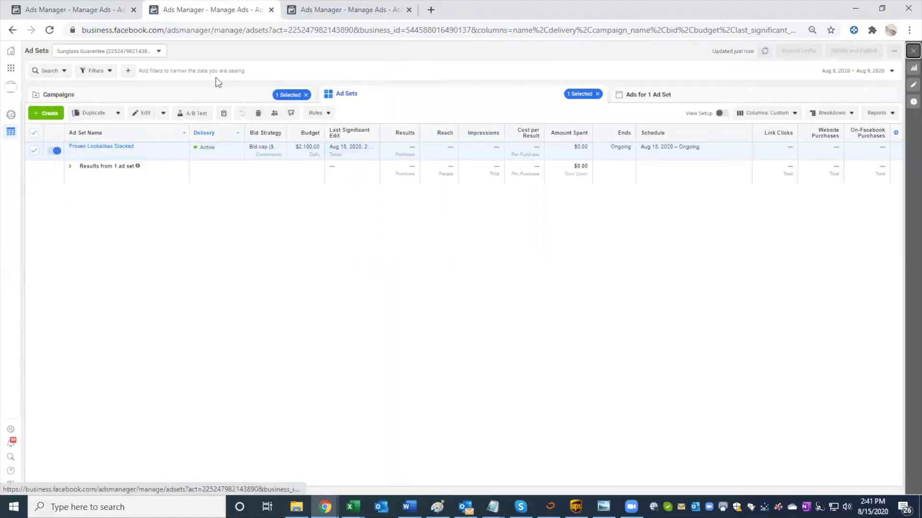
Step: Turn off the Retargeting-2.0 campaign, close its editor and open the campaign's ad sets
click(82, 99)
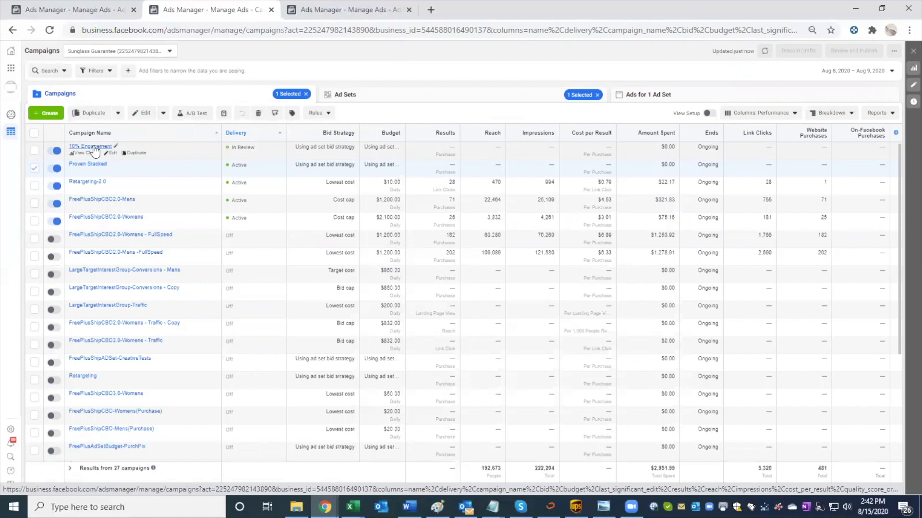
click(52, 186)
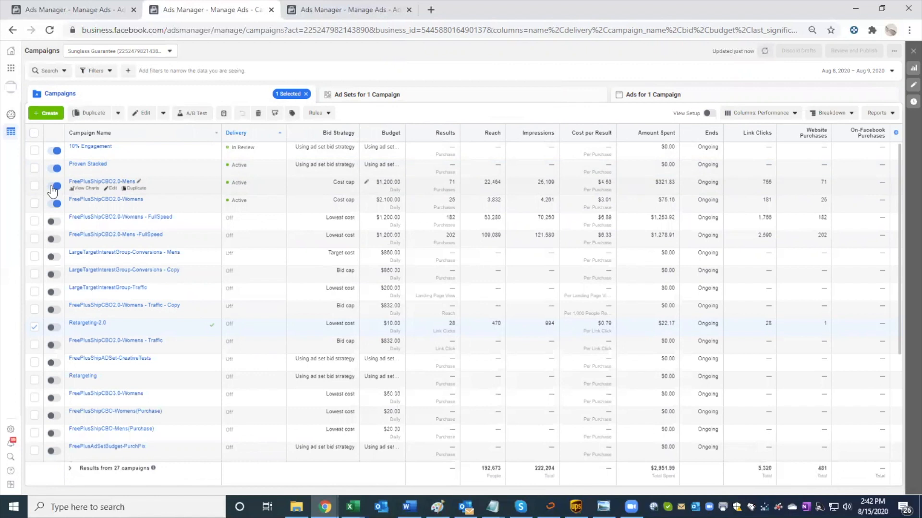
click(108, 331)
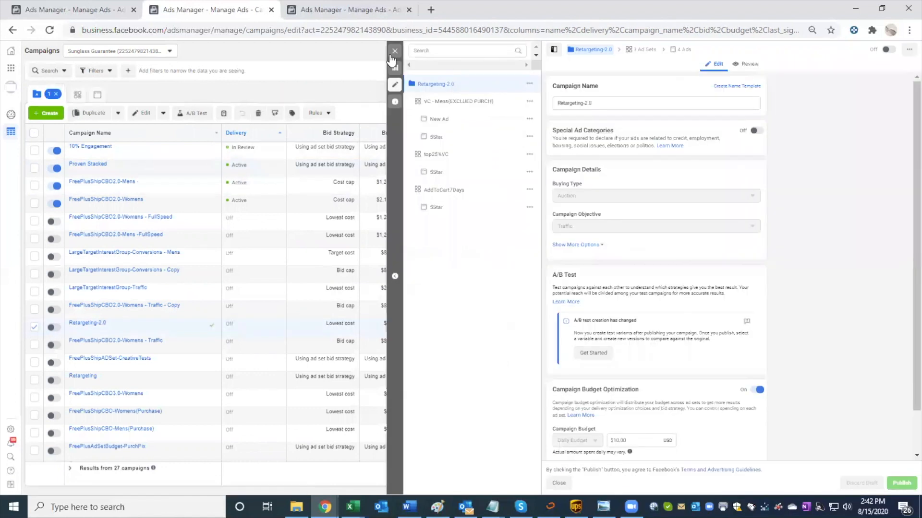
click(395, 50)
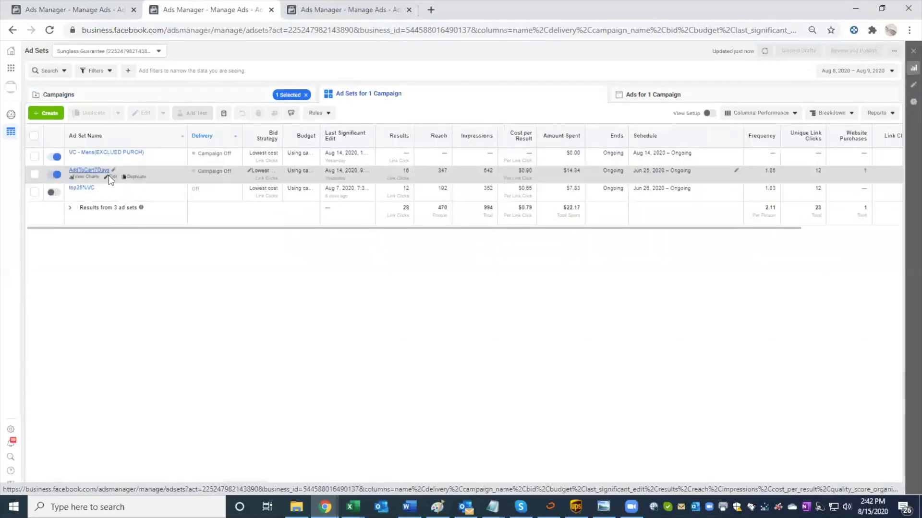
Step: Review the included and excluded audiences, age and gender of the AddToCart7Days ad set, close its editor and return to the campaigns list
click(110, 178)
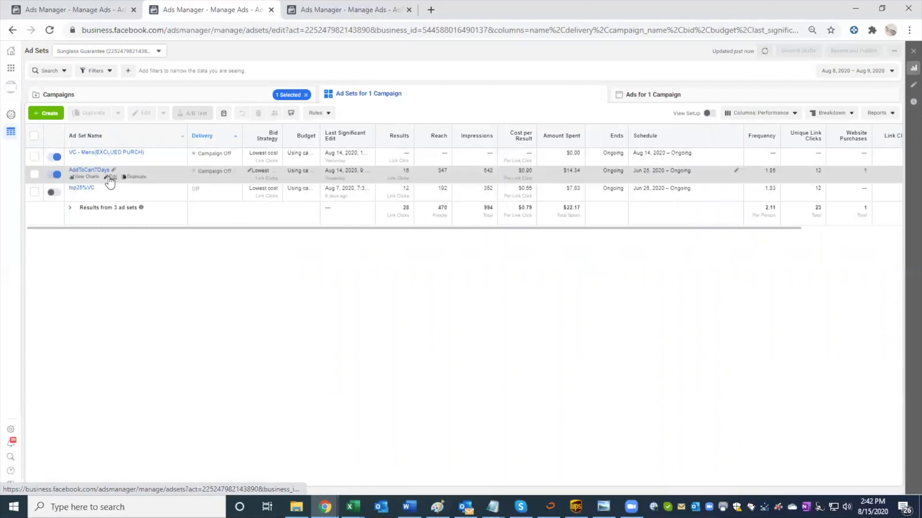
scroll(627, 318, down, 5)
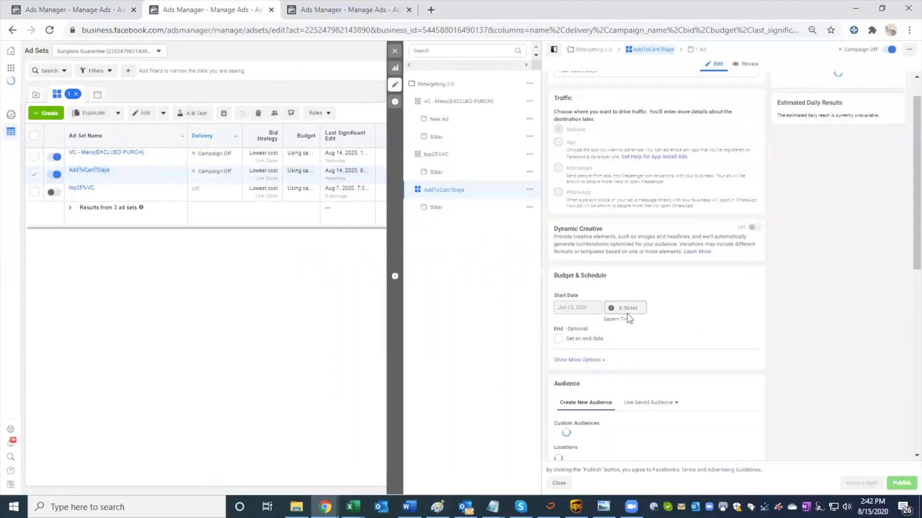
scroll(627, 313, down, 2)
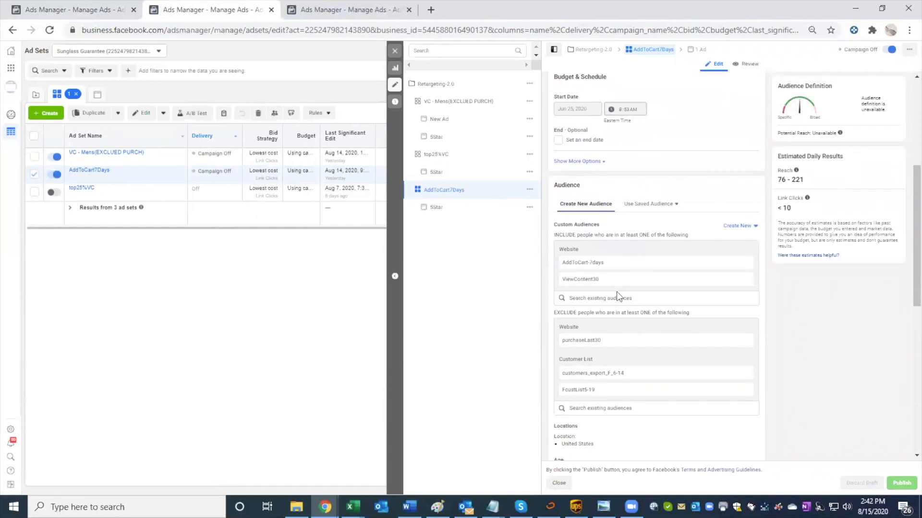
scroll(691, 372, down, 1)
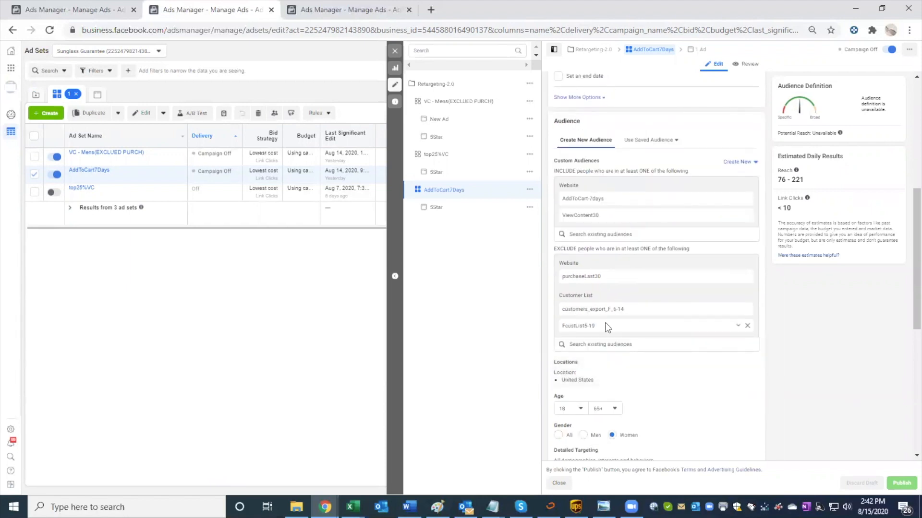
scroll(605, 327, down, 2)
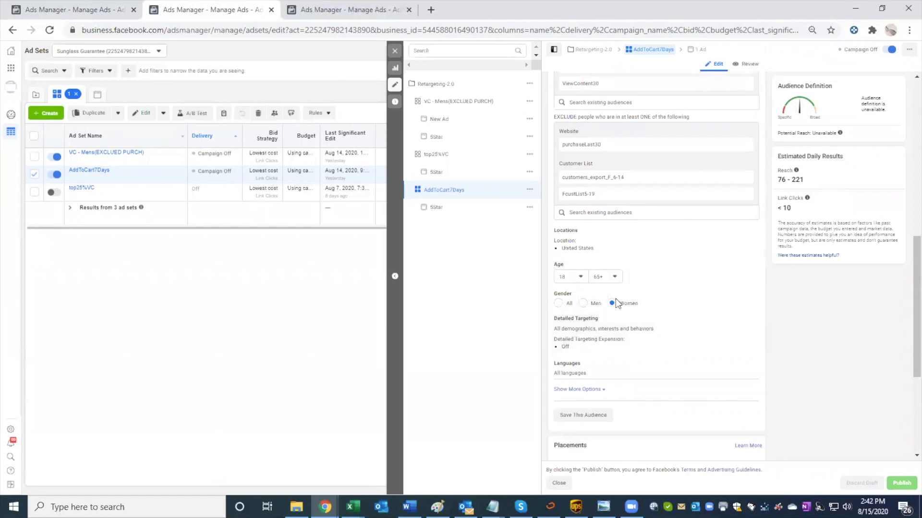
click(394, 51)
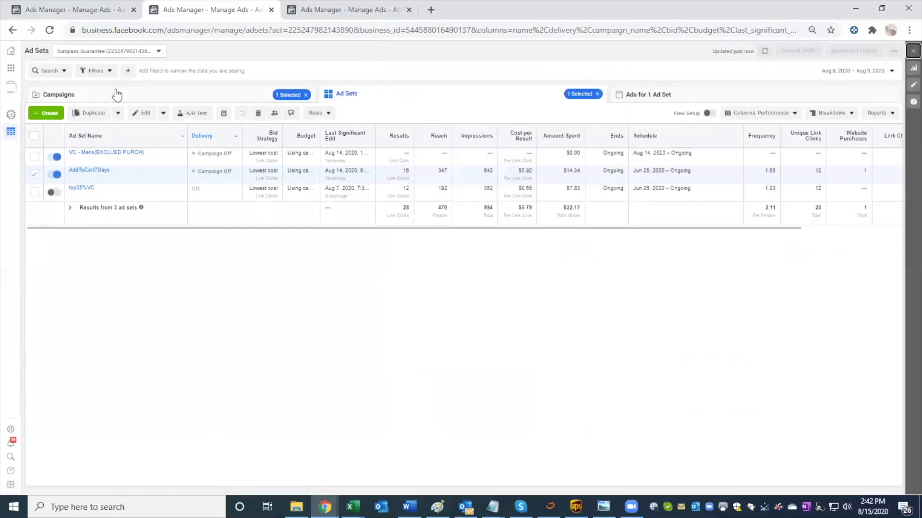
click(154, 94)
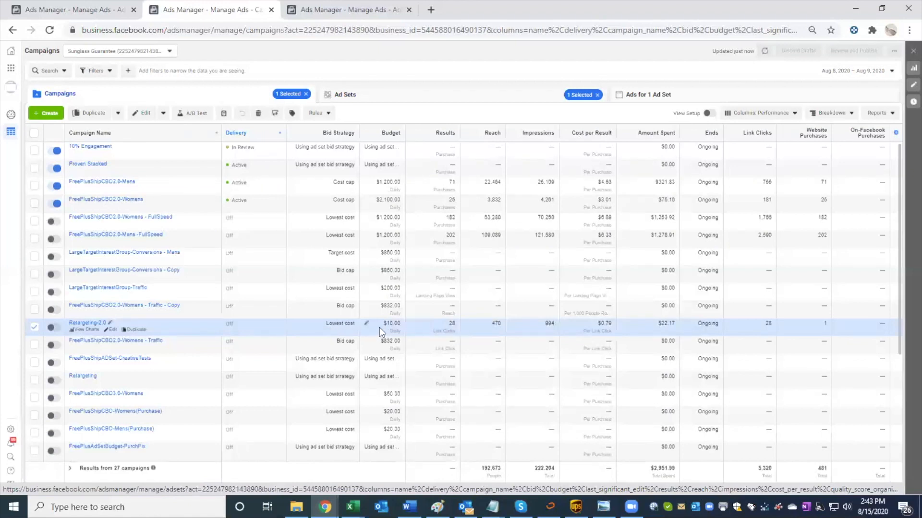
Step: Open Events Manager from the Talrayz account and switch to the Sunglass Guarantee ad account to view its pixel
key(ctrl+Tab)
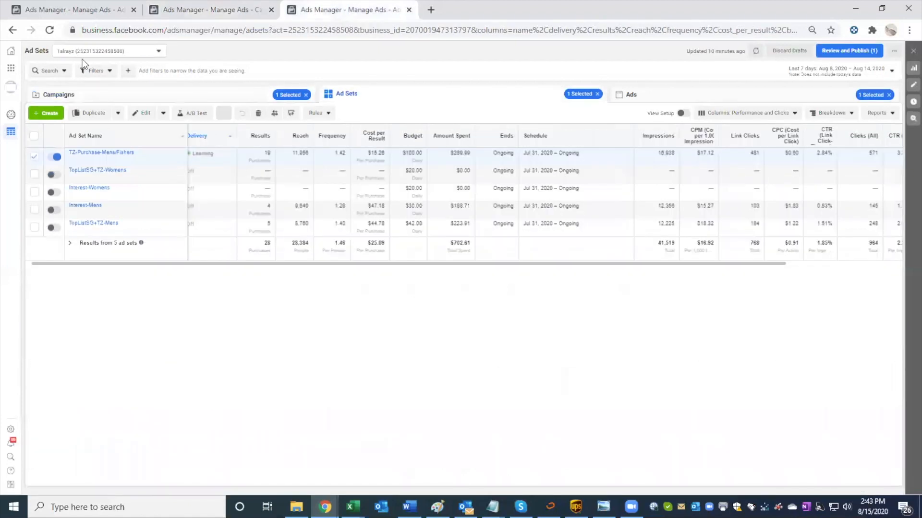
click(11, 68)
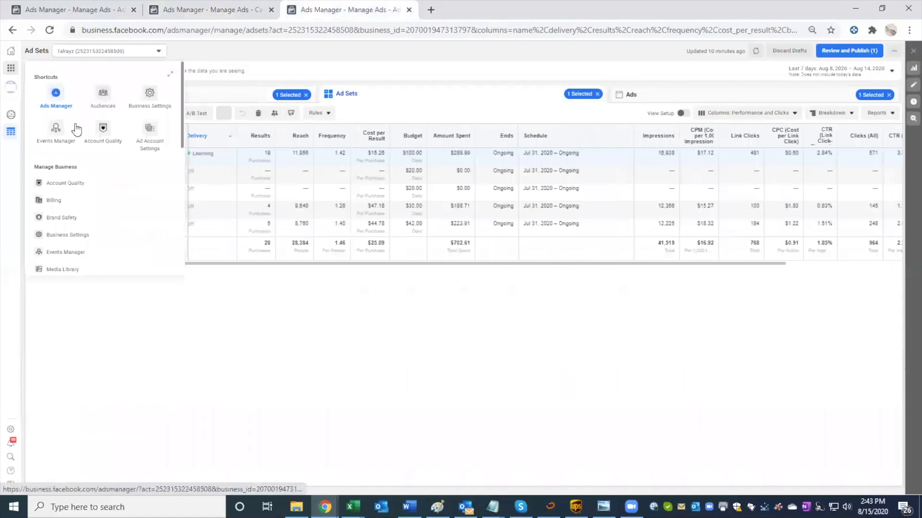
click(55, 128)
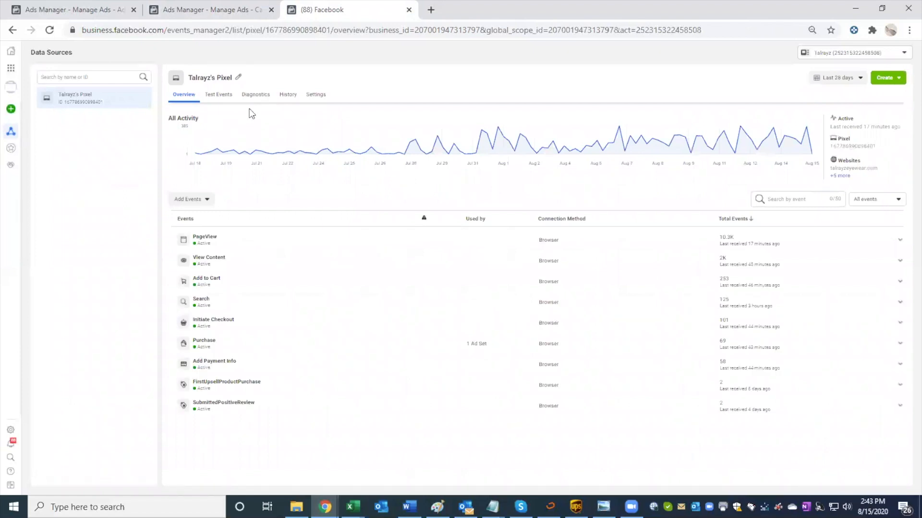
click(835, 54)
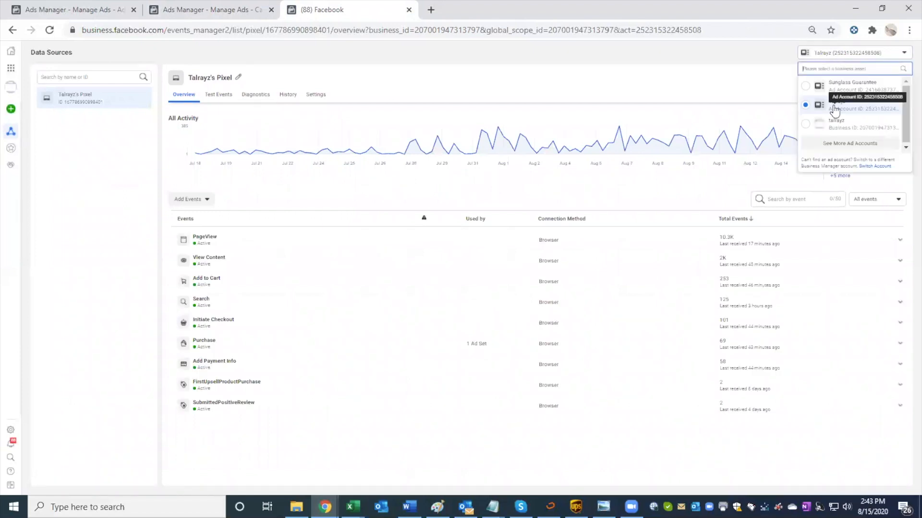
click(840, 87)
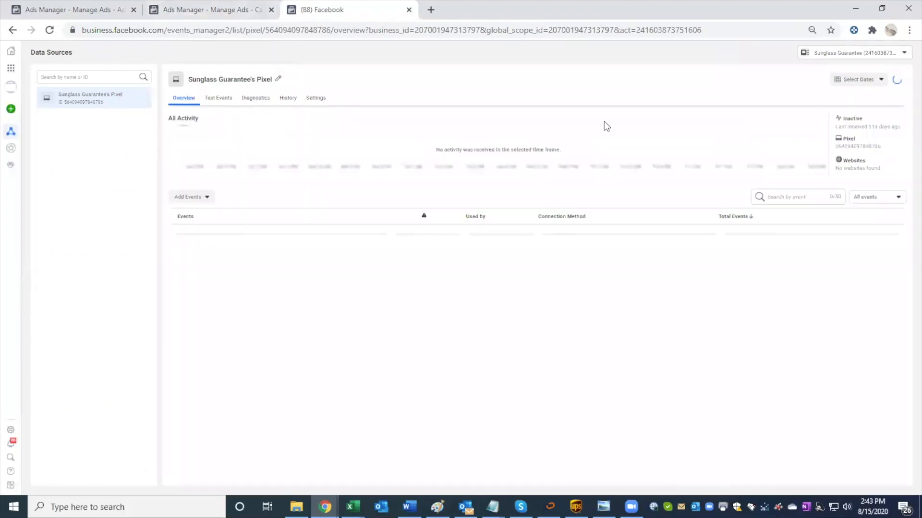
click(814, 54)
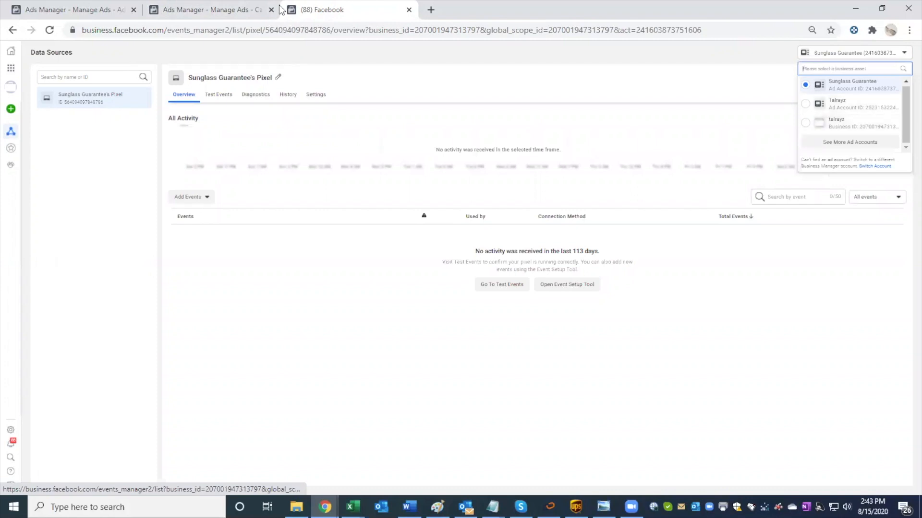
Step: Open Events Manager from the Sunglass Guarantee account's Ads Manager page and expand its pixel's Add to Cart event
click(234, 10)
click(103, 12)
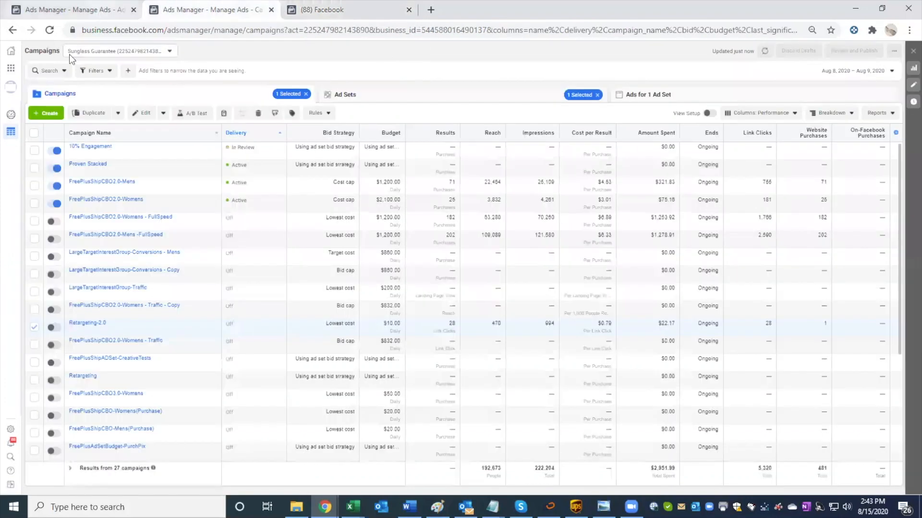
click(11, 69)
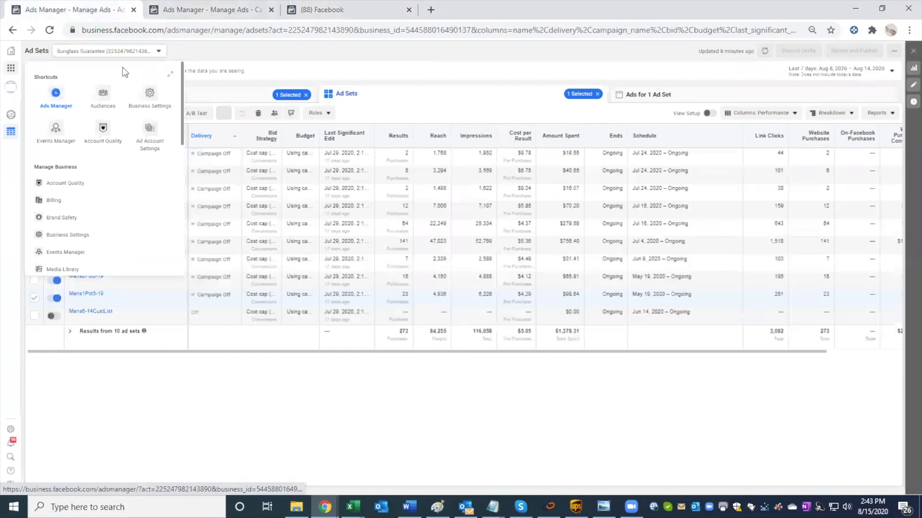
click(55, 131)
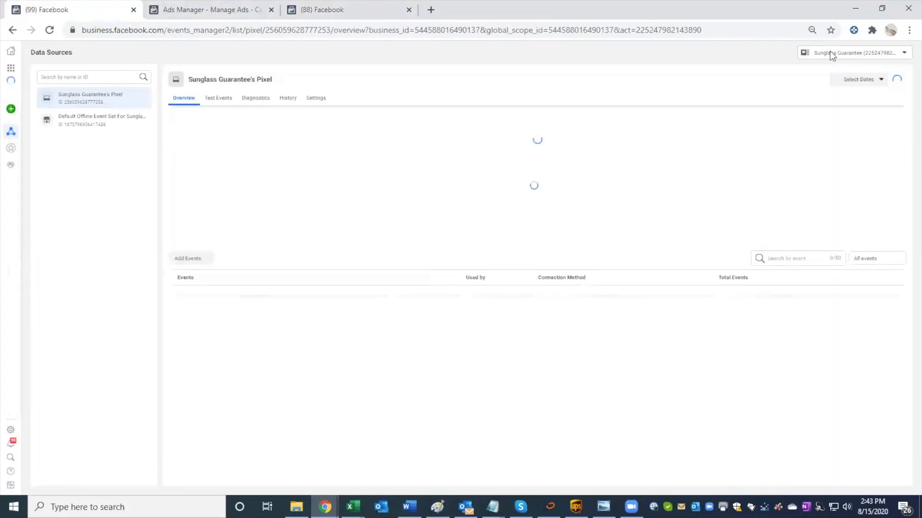
click(829, 52)
click(785, 54)
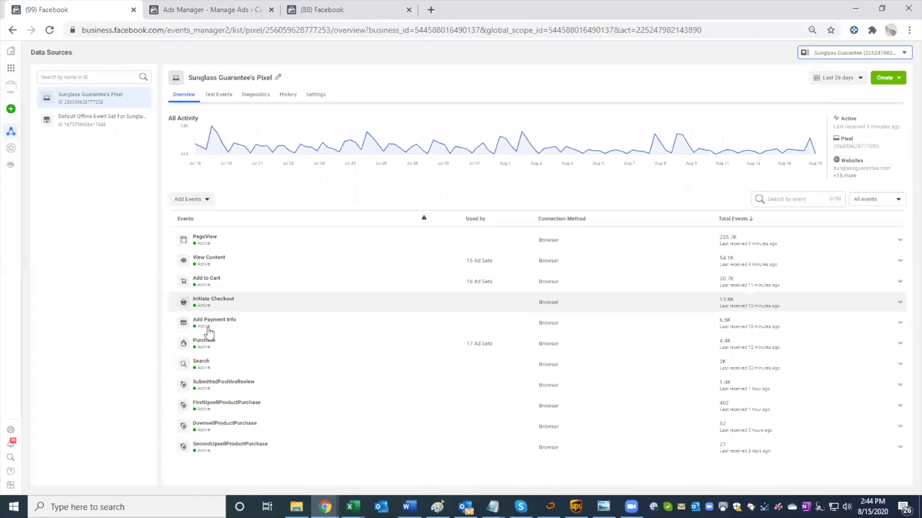
click(225, 287)
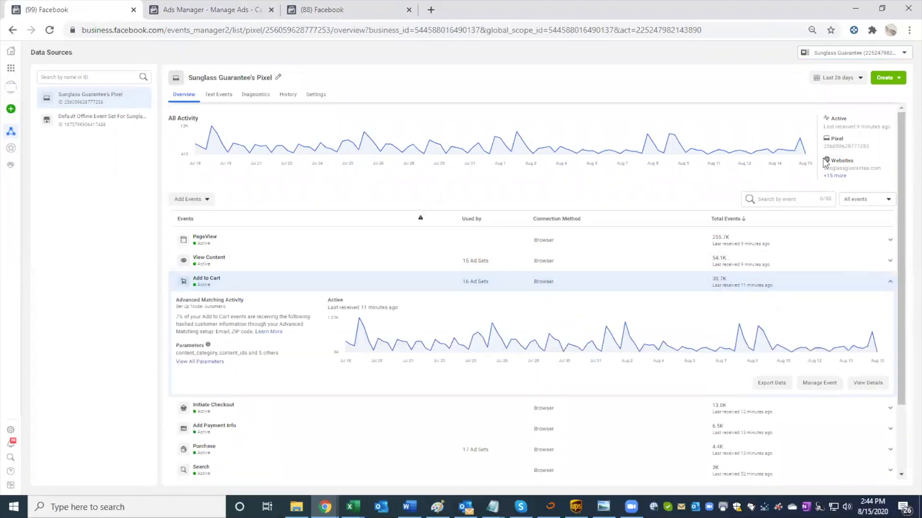
Step: Set the pixel's date range to August 12–14, 2020 and examine the Add to Cart event's activity
click(844, 86)
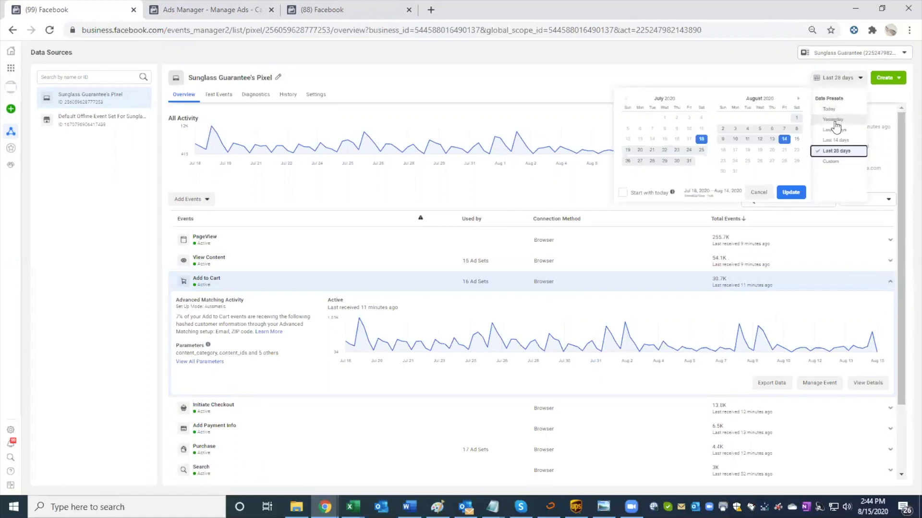
click(760, 140)
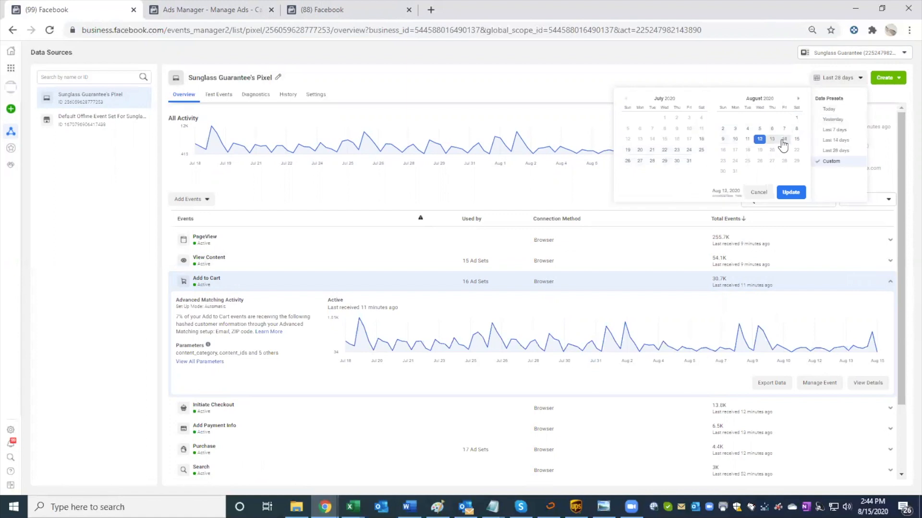
click(789, 193)
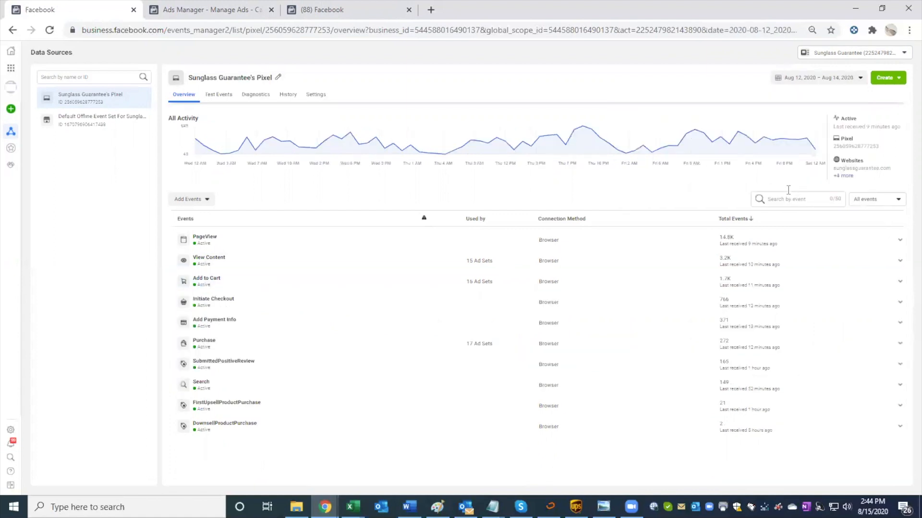
click(755, 285)
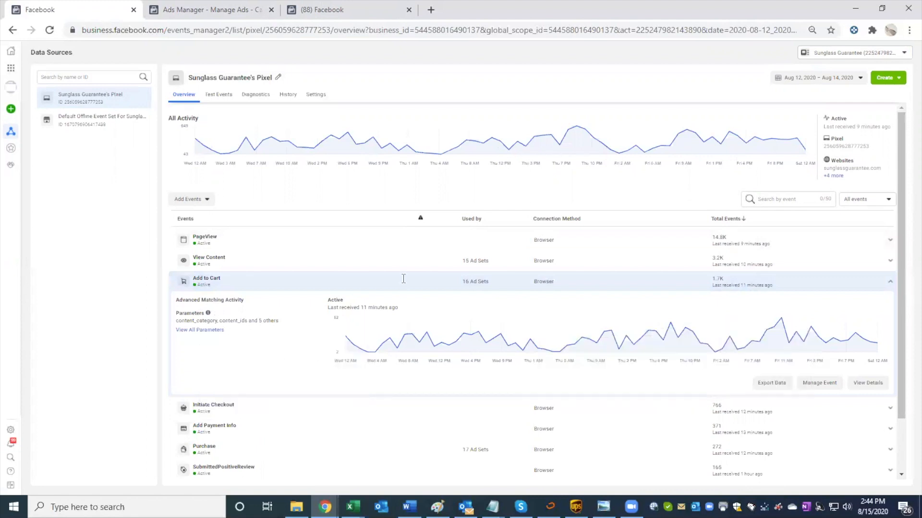
Step: Return the pixel's date range to the last 28 days and expand the Add to Cart event's matching details
click(849, 78)
click(836, 150)
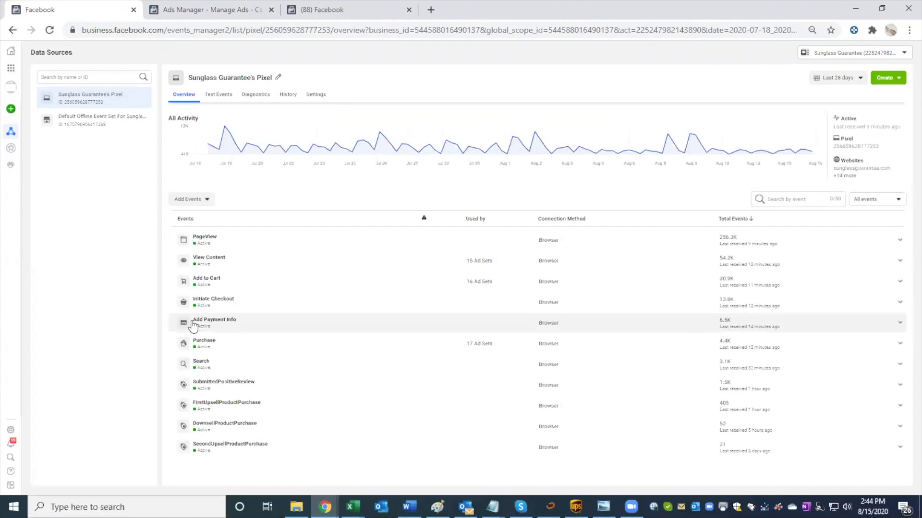
click(213, 288)
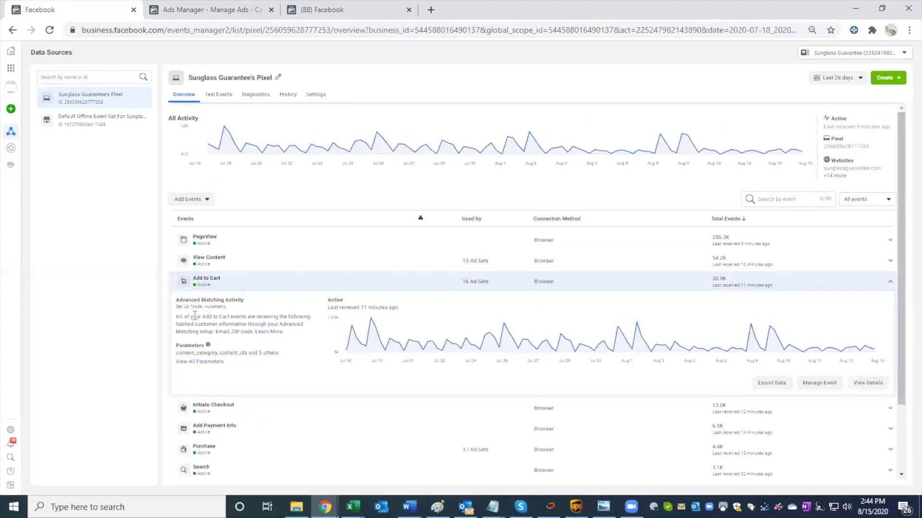
Step: Review the Automatic Advanced Matching options in the Sunglass Guarantee pixel's settings, then return to its event overview
click(314, 94)
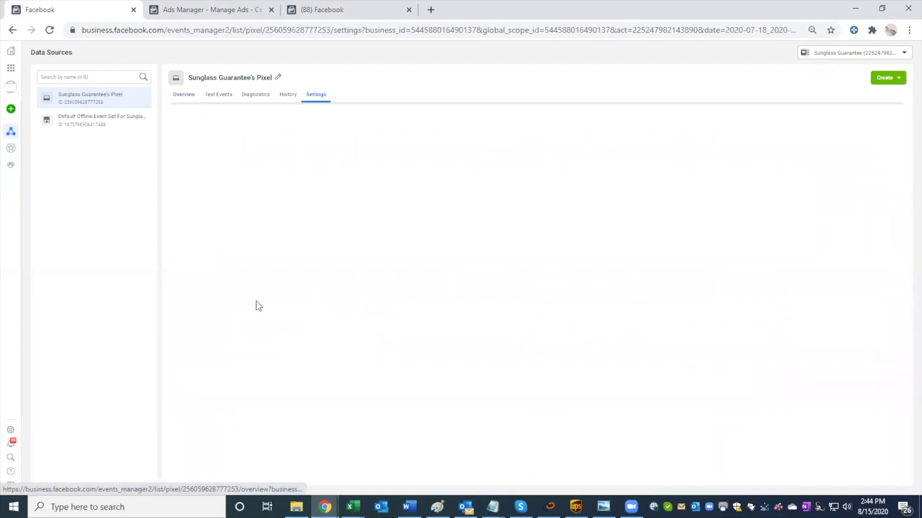
scroll(255, 301, down, 2)
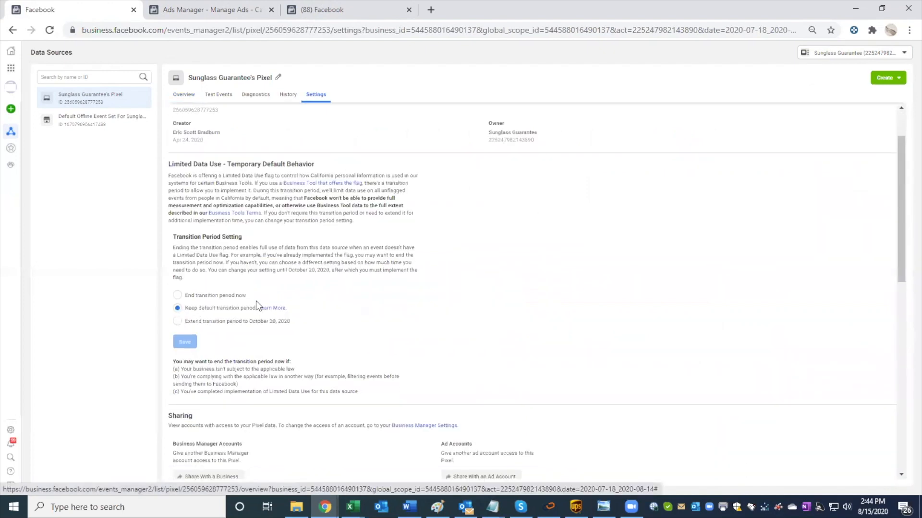
scroll(255, 301, down, 3)
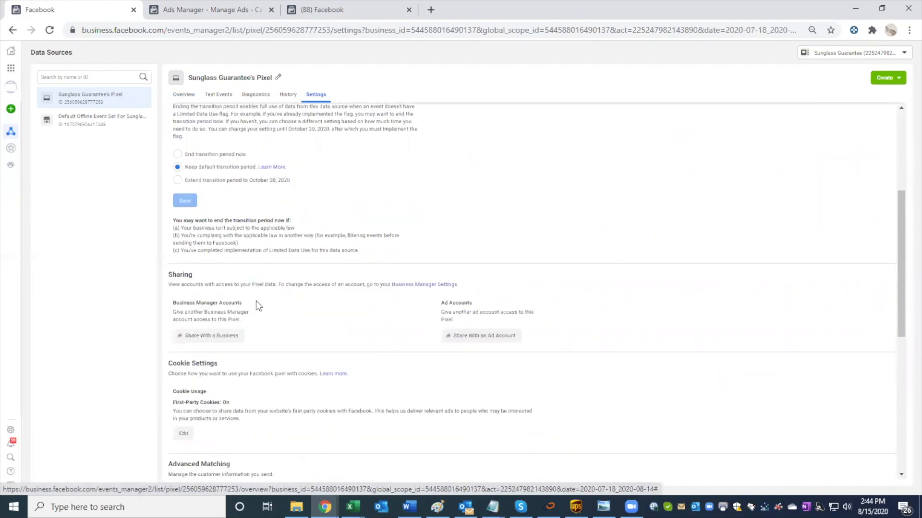
scroll(255, 301, down, 2)
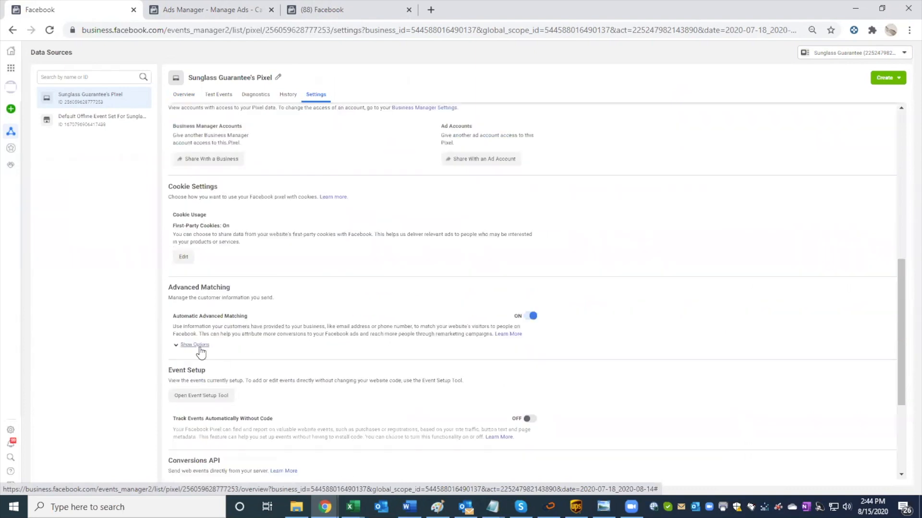
click(195, 344)
scroll(365, 320, down, 2)
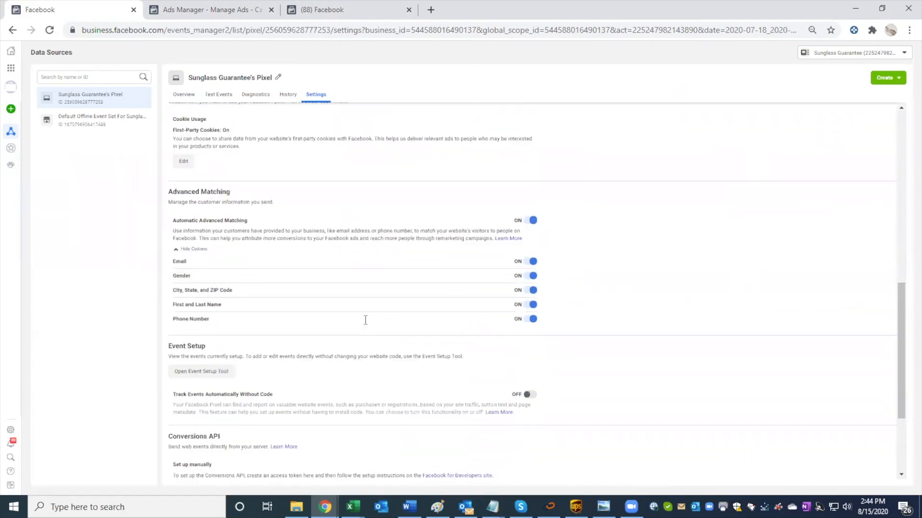
scroll(365, 320, down, 1)
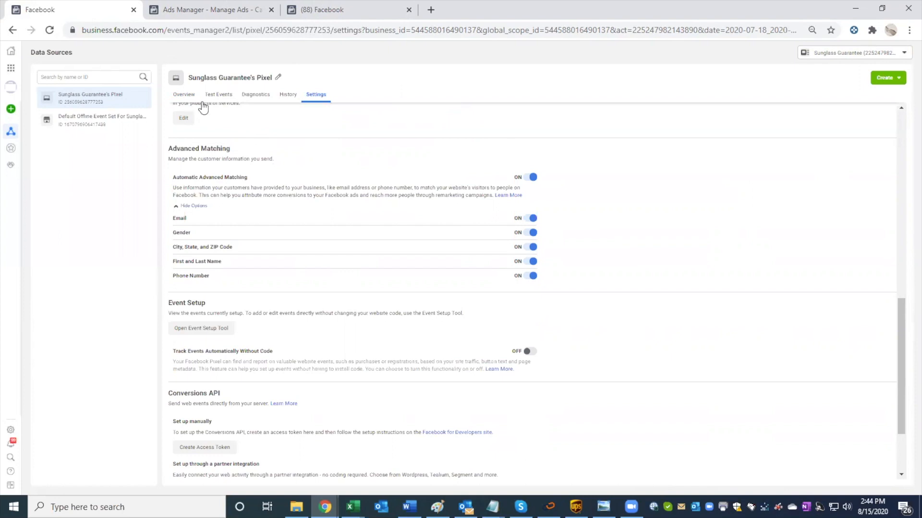
click(185, 96)
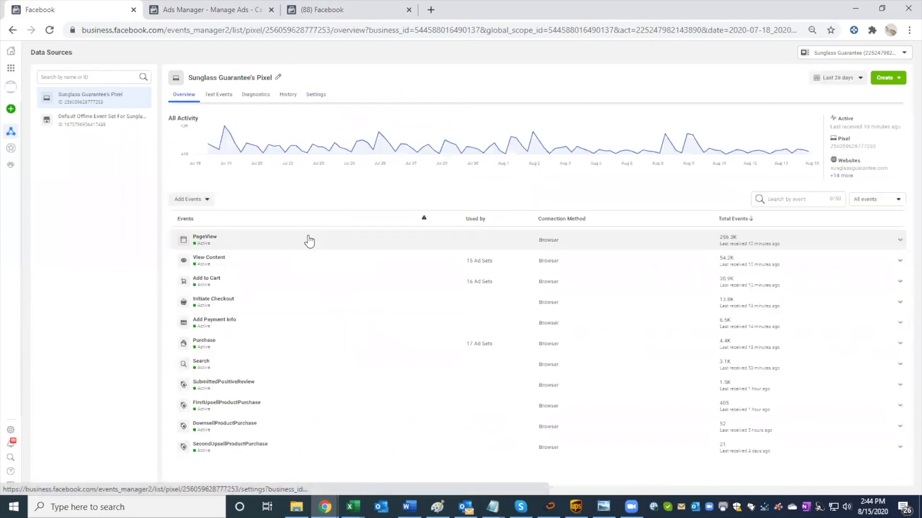
Step: Examine the Add to Cart event's Advanced Matching activity, full parameter list and received-events graph
click(247, 284)
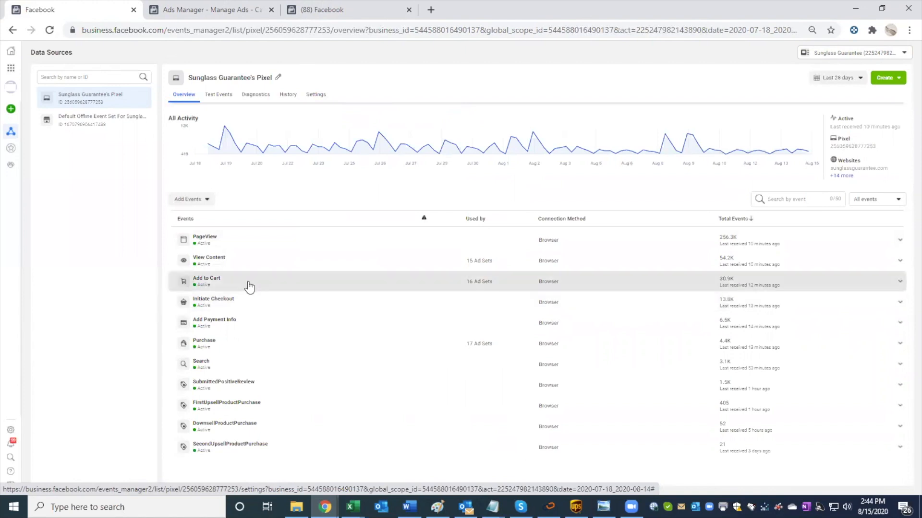
drag(172, 321, 235, 324)
click(234, 324)
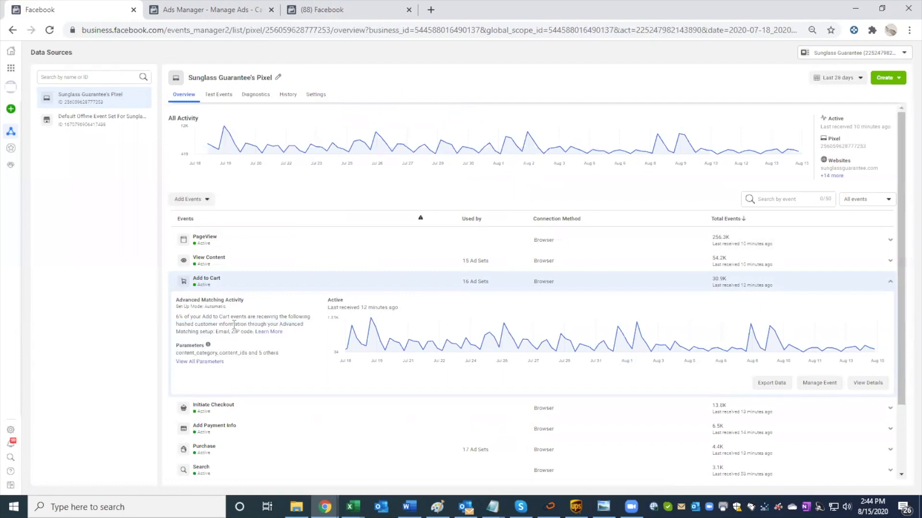
click(211, 362)
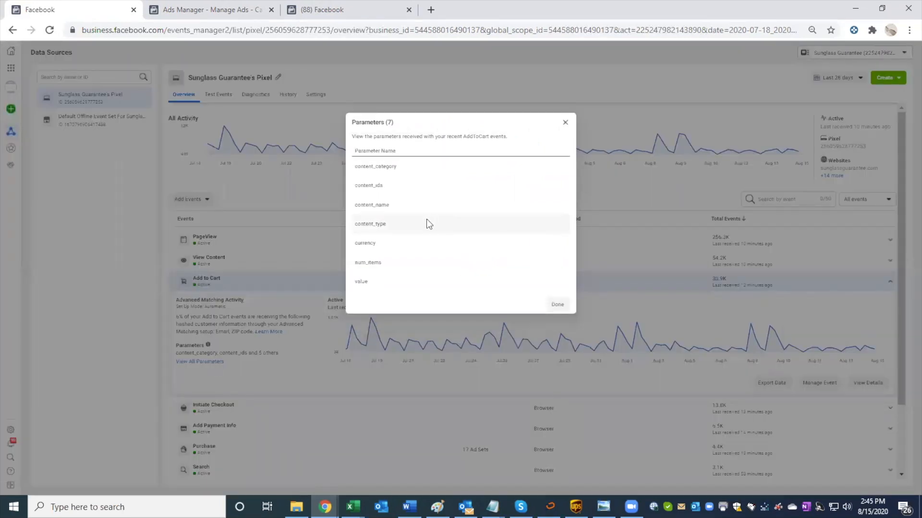
click(565, 125)
mouse_move(369, 340)
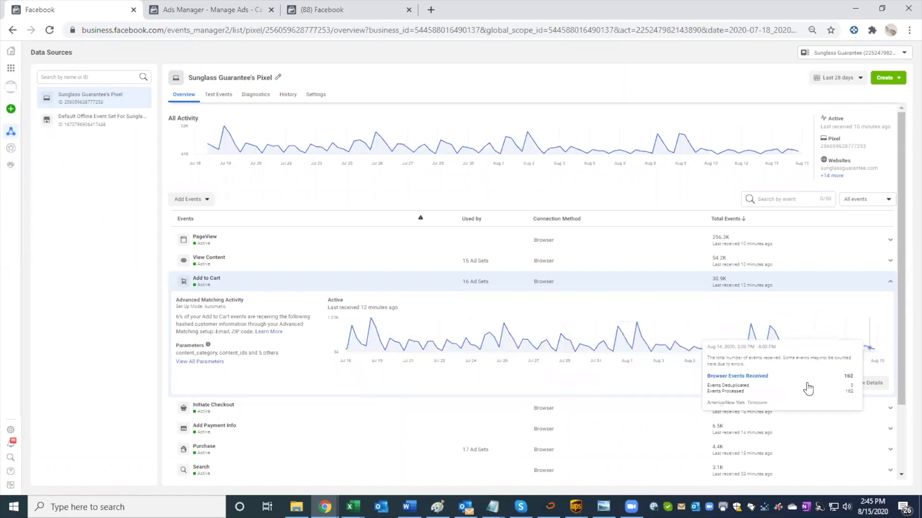
Step: Collapse the Add to Cart event and check the View Content event's matching activity and graph before collapsing it too
scroll(541, 374, down, 1)
click(427, 234)
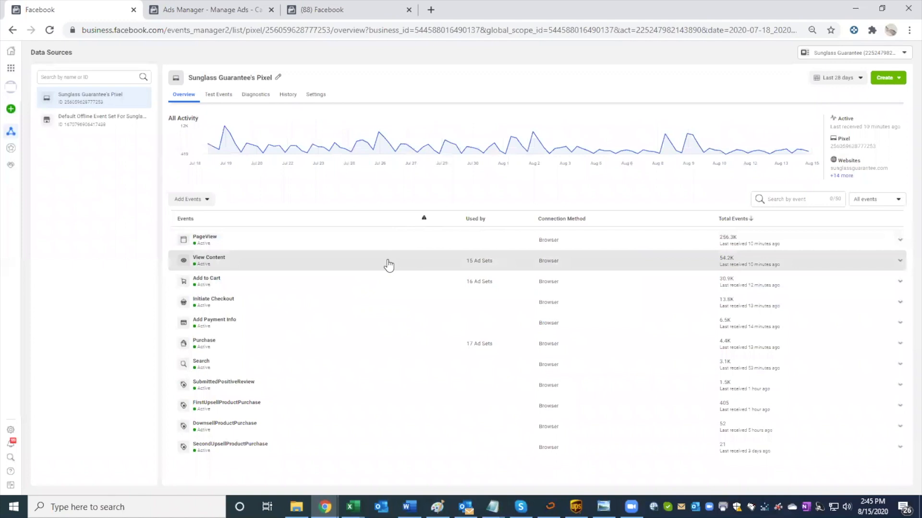
click(372, 265)
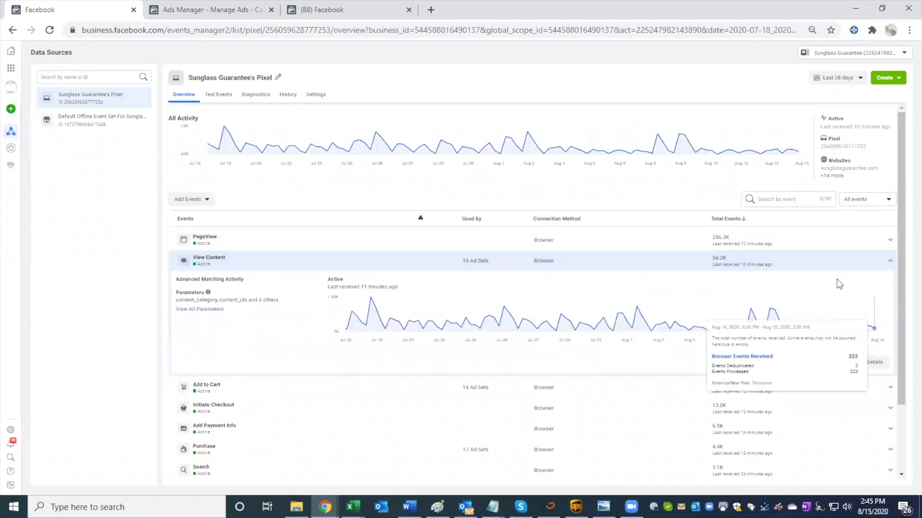
click(800, 267)
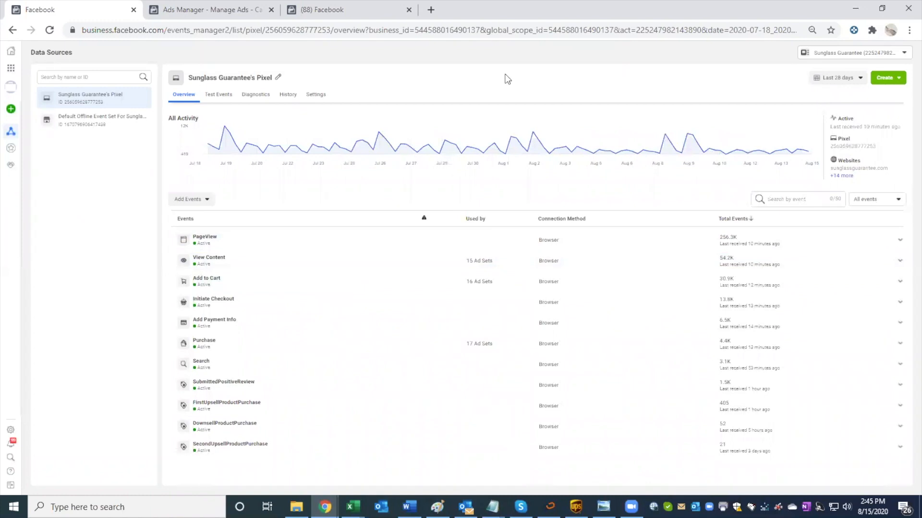
Step: In Ads Manager, duplicate the 10% Engagement campaign's Lookalike (US, 10%) ad set once into a new Conversions campaign named Retargeting
click(246, 11)
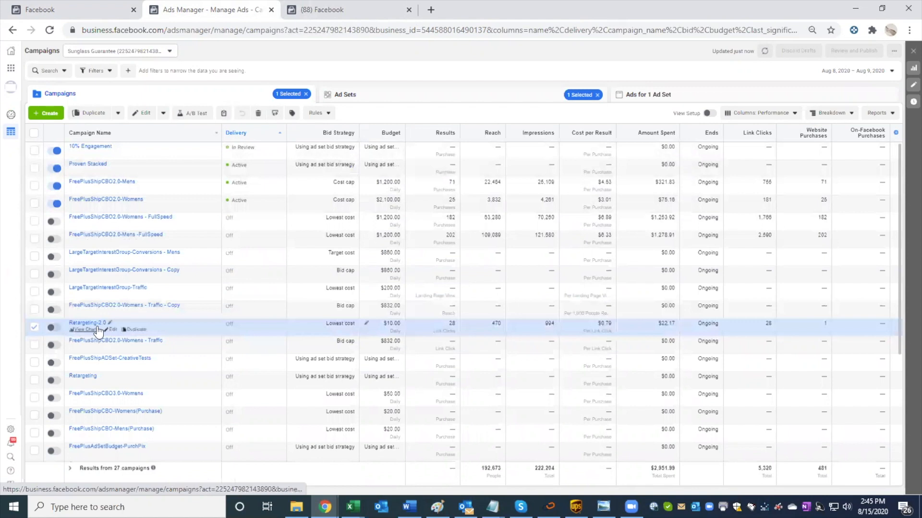
click(103, 148)
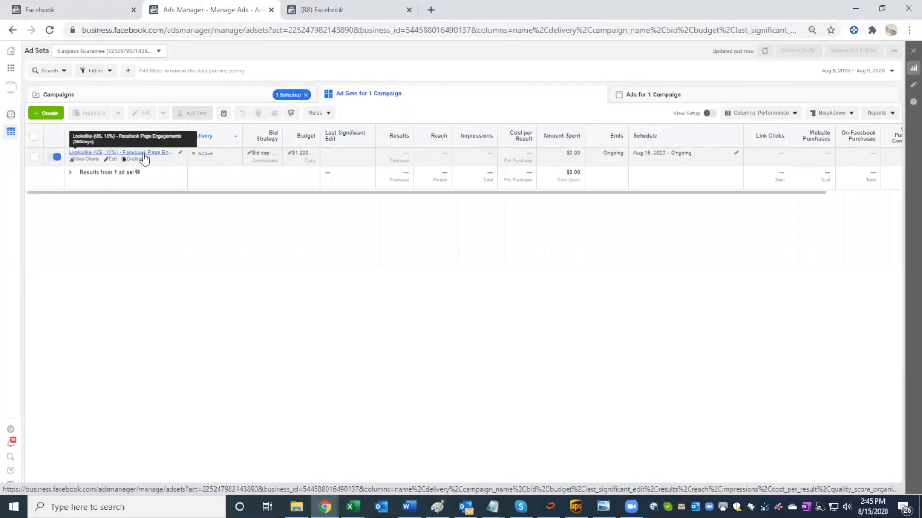
click(136, 160)
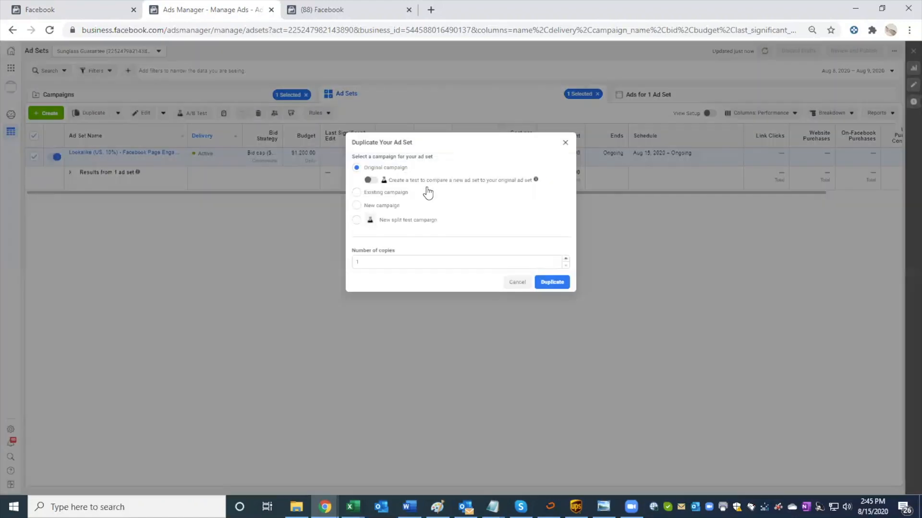
click(388, 193)
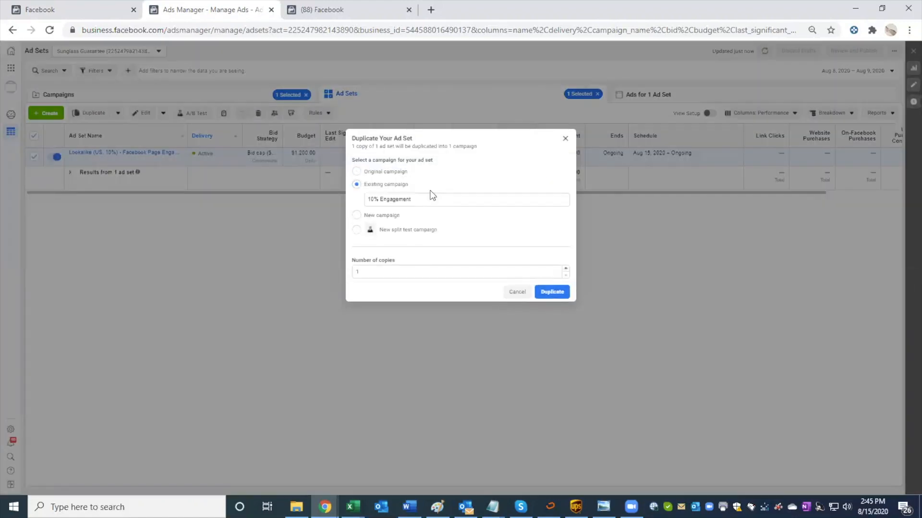
click(355, 216)
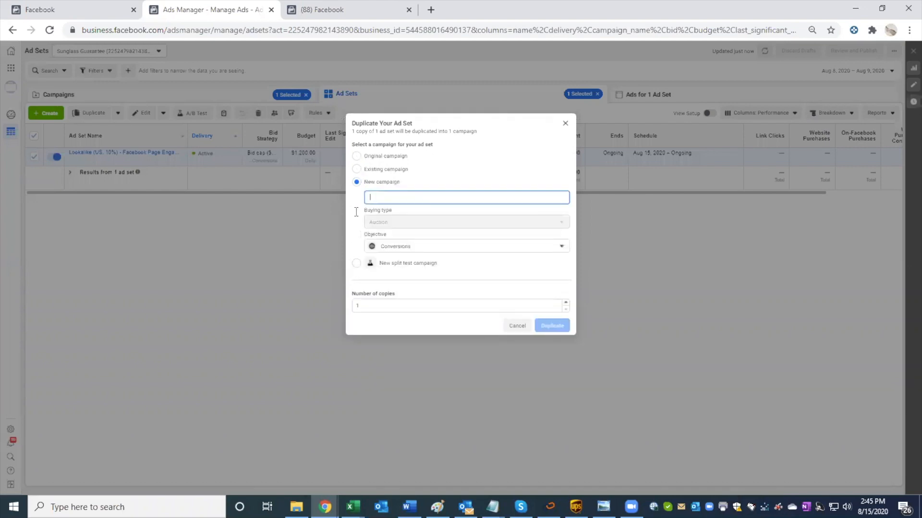
text(Retarget)
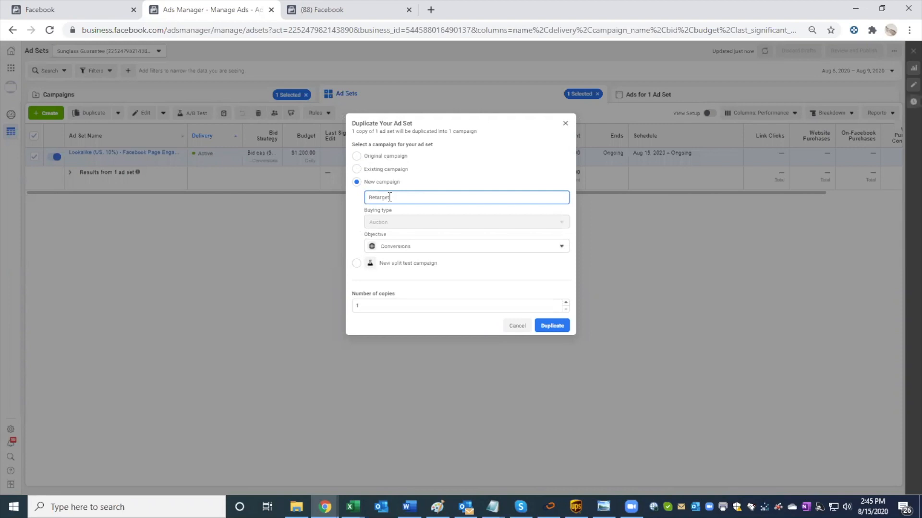
text(o)
key(BackSpace)
text(ing)
click(483, 271)
click(396, 197)
right_click(386, 197)
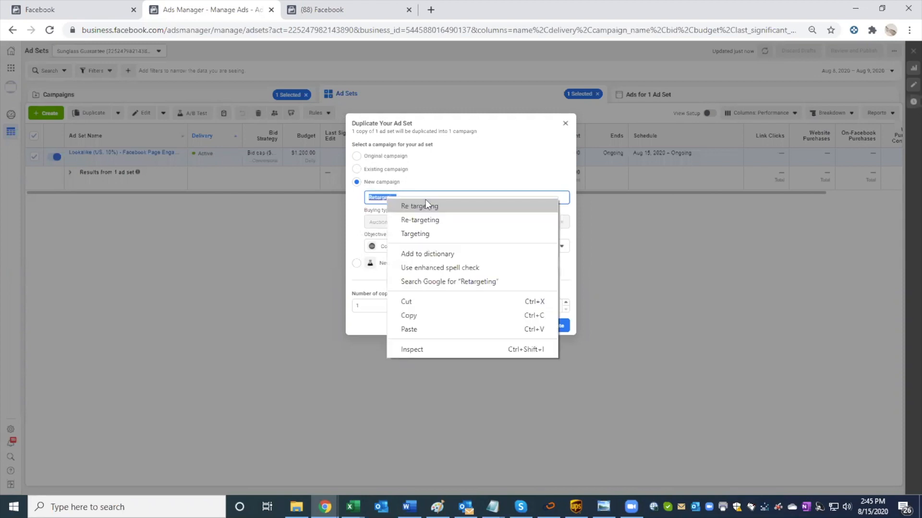
click(358, 245)
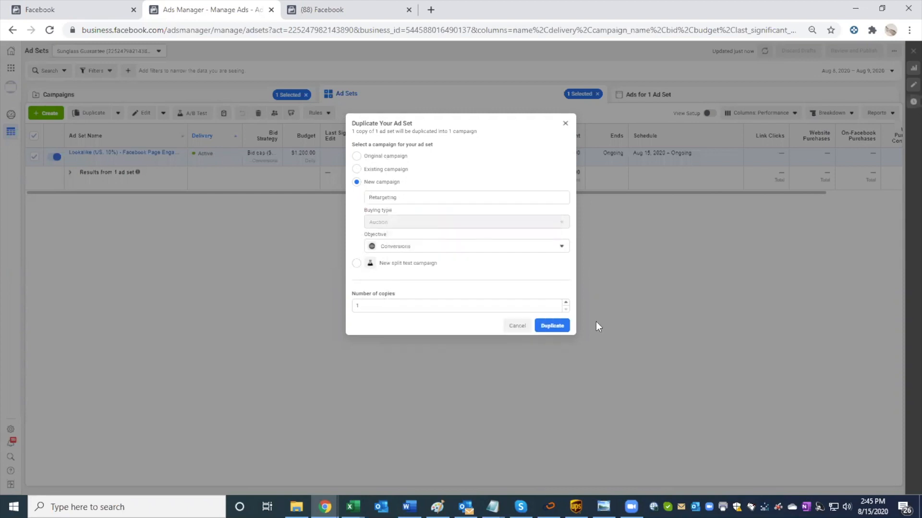
click(557, 328)
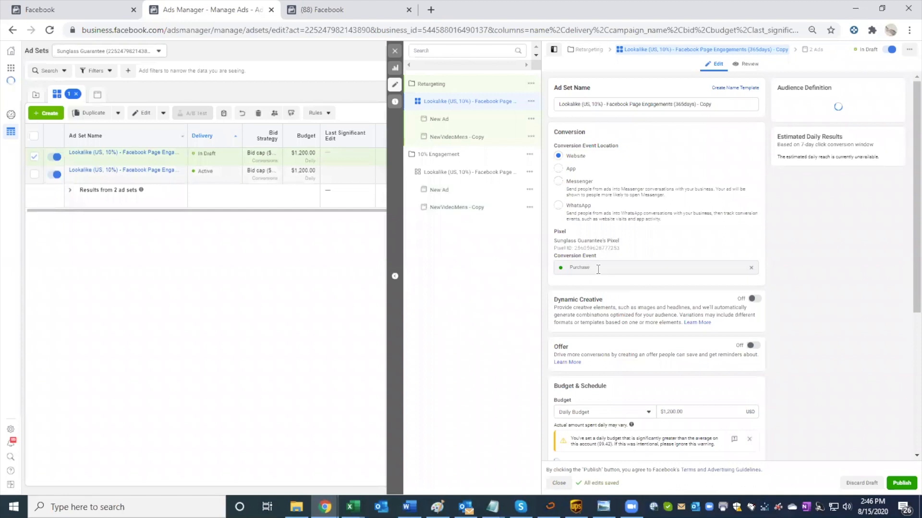
Step: Remove the Lookalike (US, 10%) - Facebook Page Engagements (365days) audience from the duplicated ad set's included audiences
scroll(598, 269, down, 3)
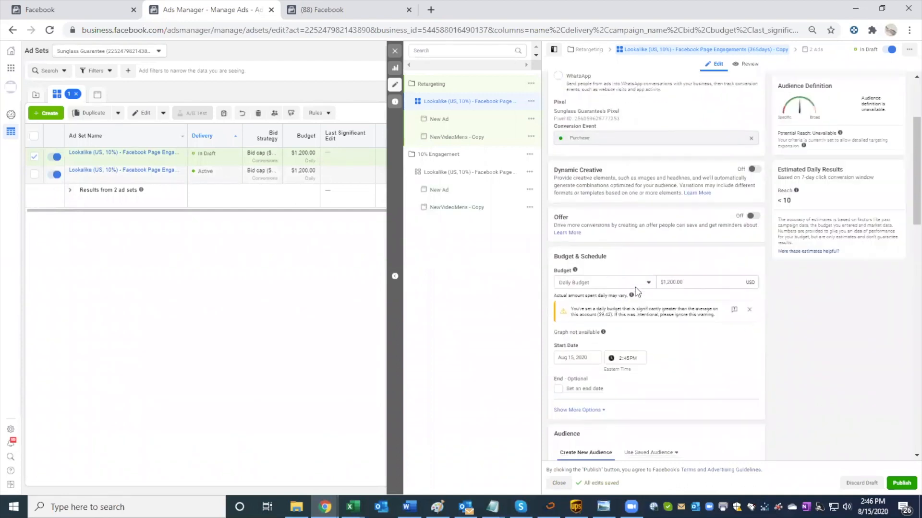
scroll(647, 292, down, 1)
scroll(647, 290, down, 3)
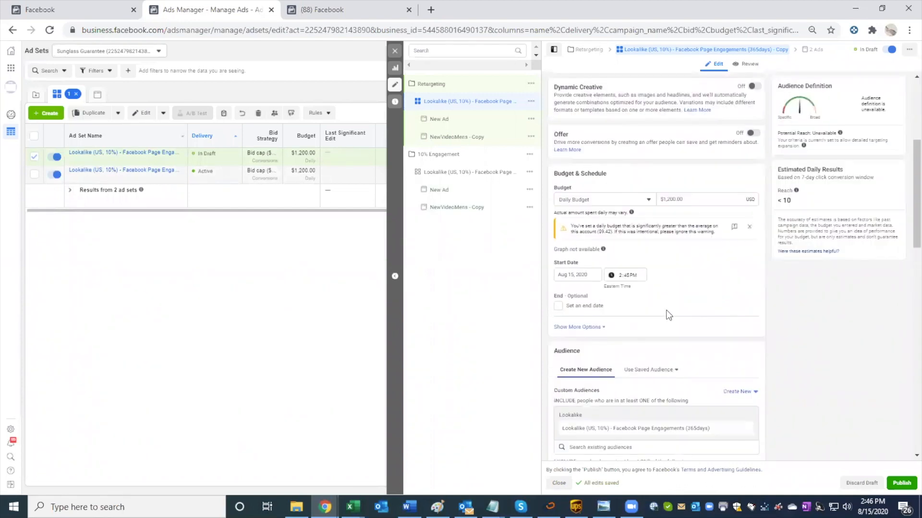
click(748, 393)
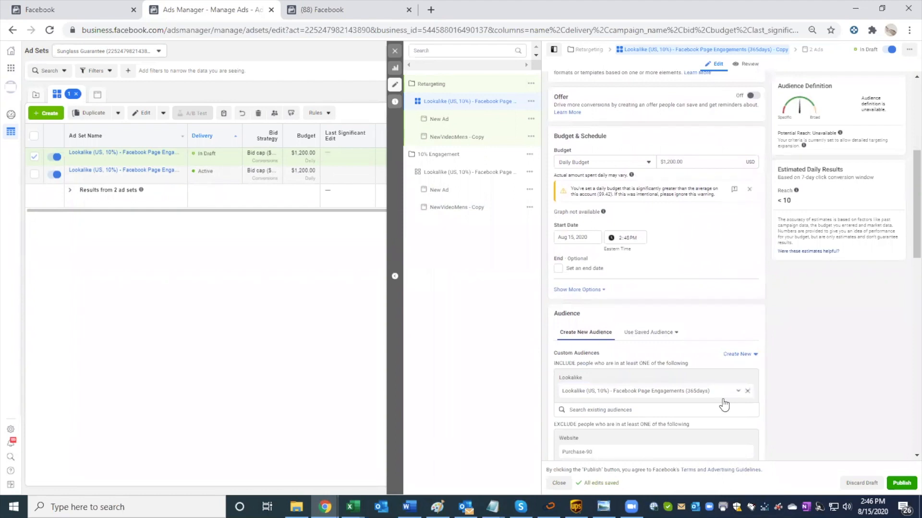
Step: Remove the value-based Purchase lookalike and the three LeftPositiveReview-60 lookalikes from the ad set's excluded audiences
scroll(640, 417, down, 2)
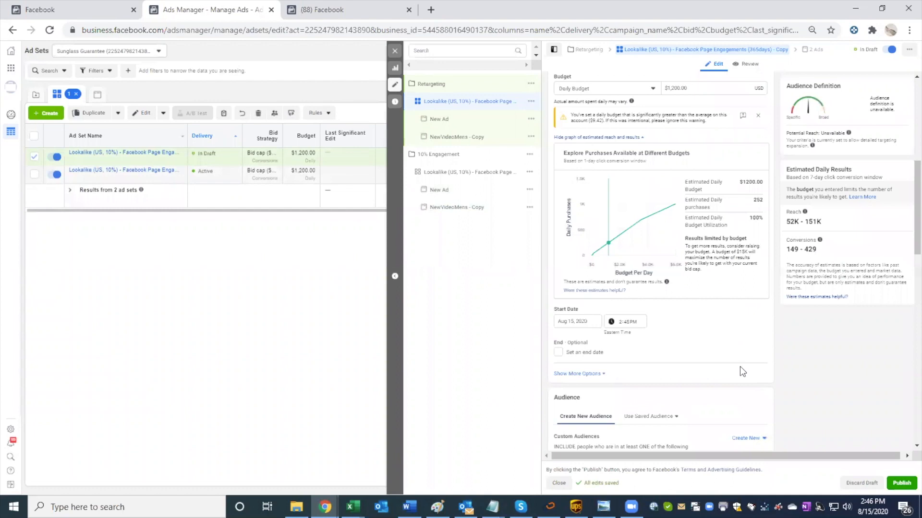
scroll(739, 367, down, 6)
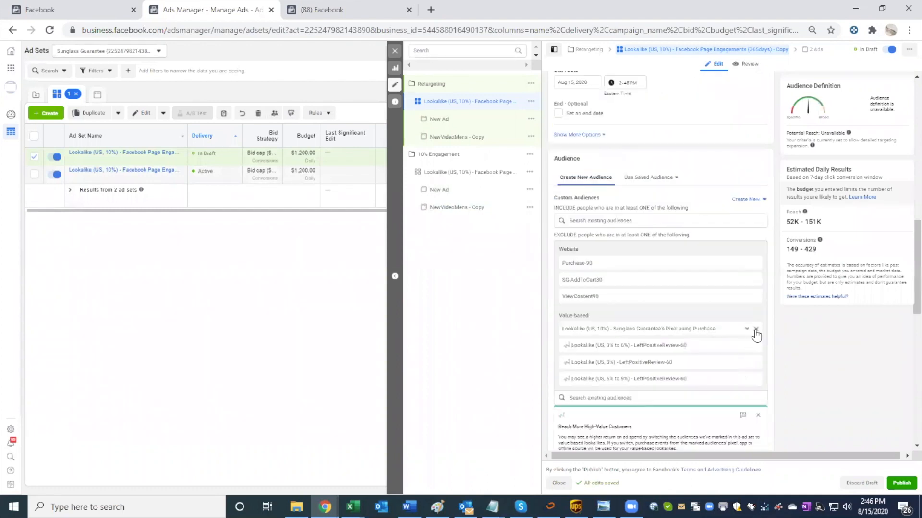
click(756, 330)
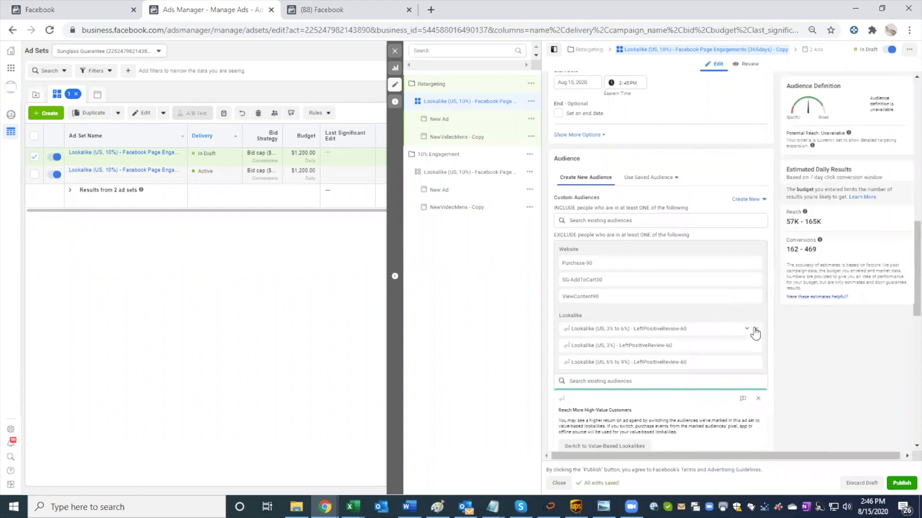
click(754, 331)
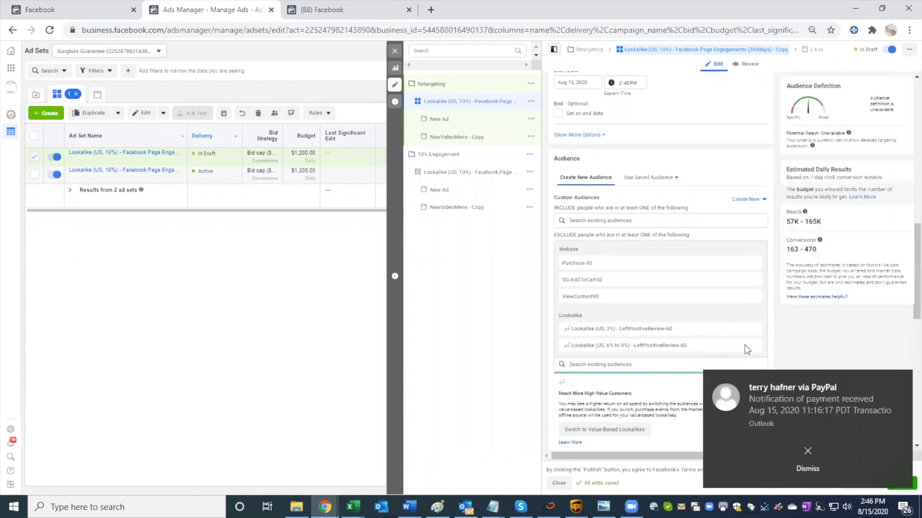
click(807, 444)
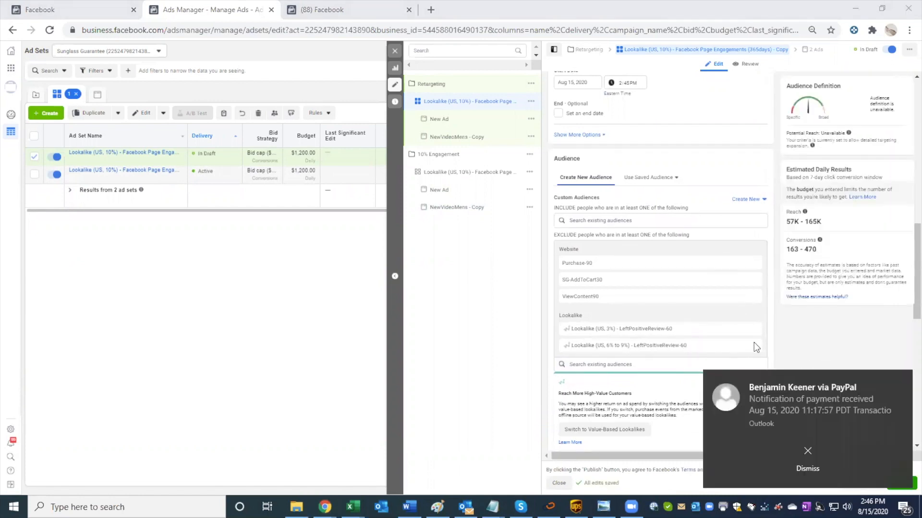
click(794, 450)
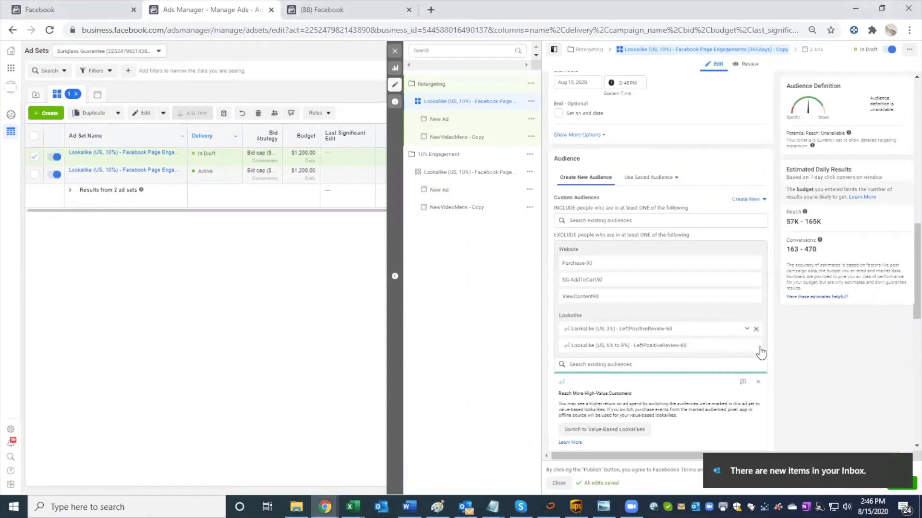
click(757, 344)
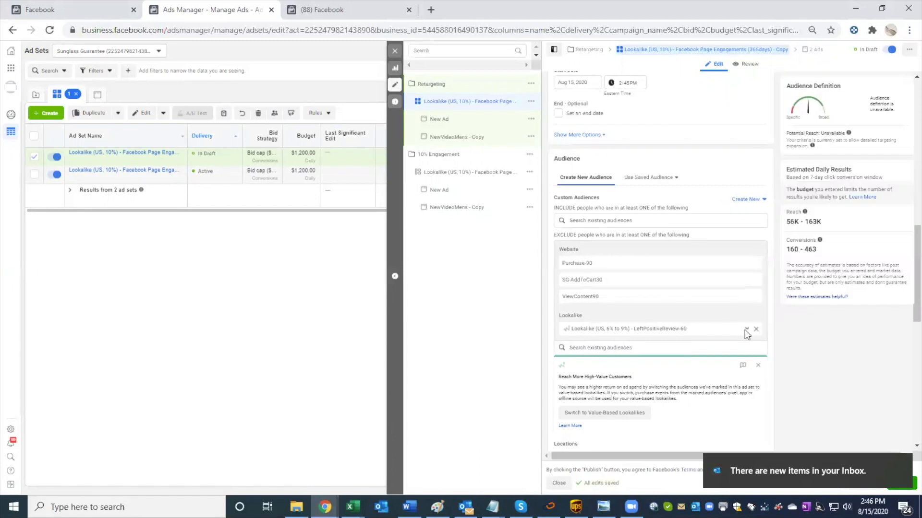
click(753, 329)
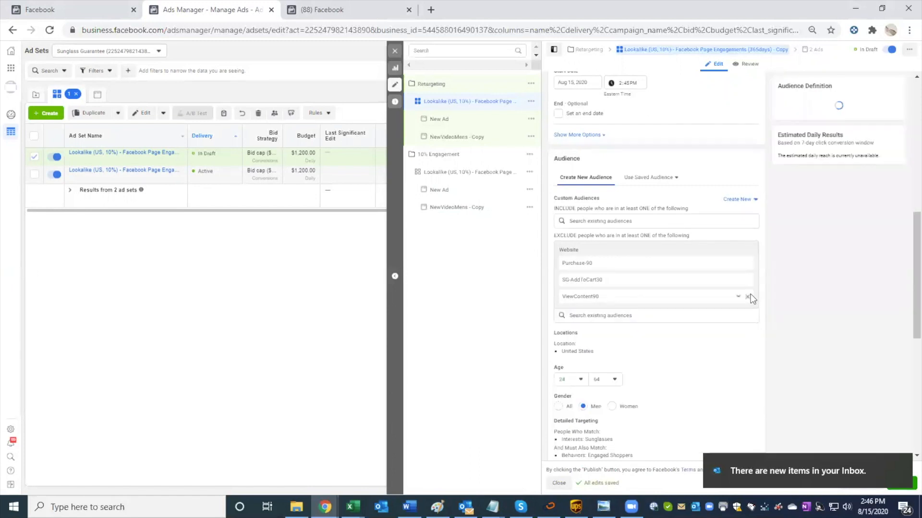
Step: Remove the ViewContent90 and SG-AddToCart30 website audiences from the ad set's exclusions
click(747, 296)
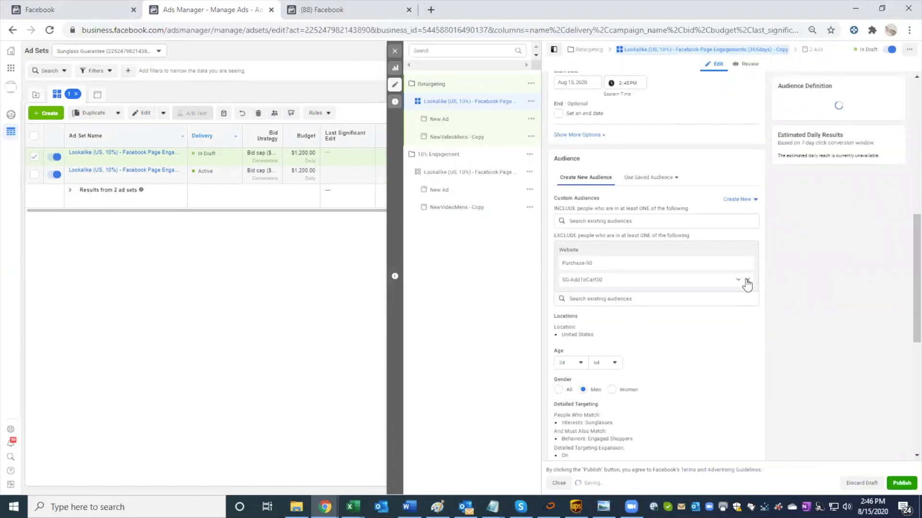
click(747, 282)
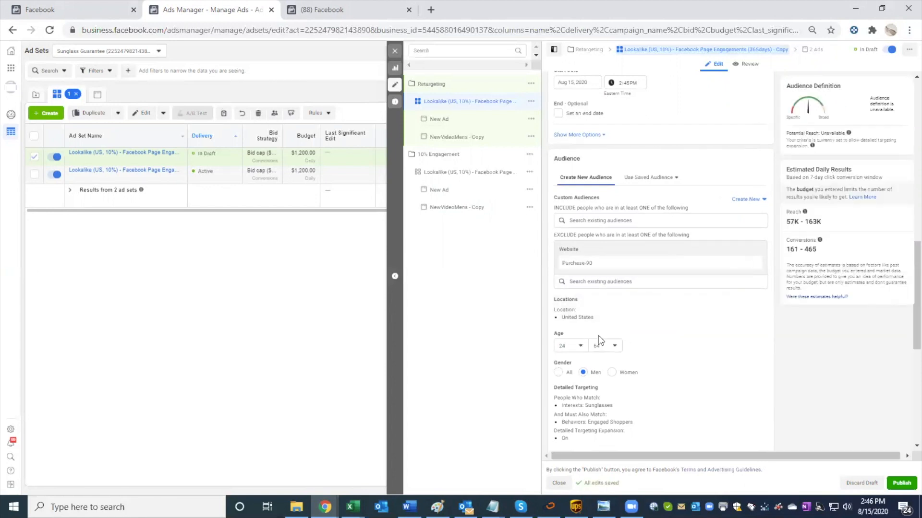
click(626, 281)
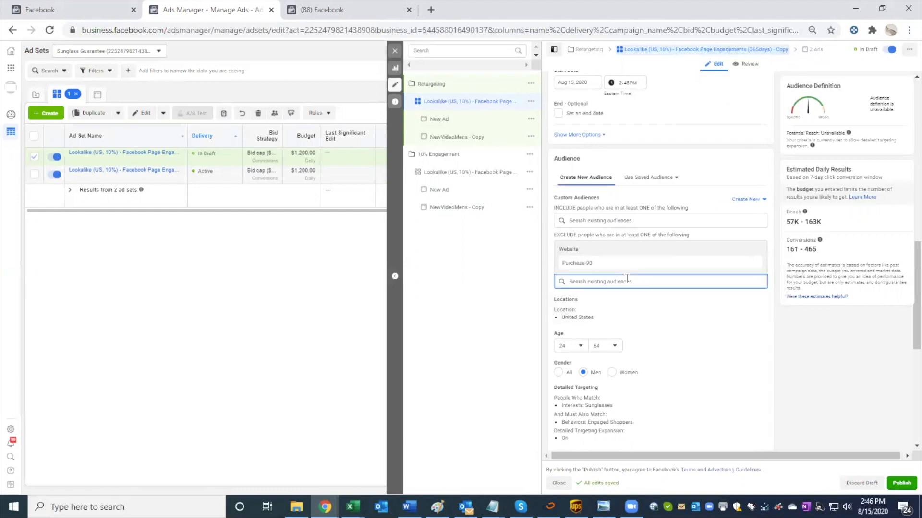
Step: Browse the existing custom audiences for inclusion and start creating a new Custom Audience for the ad set
click(624, 220)
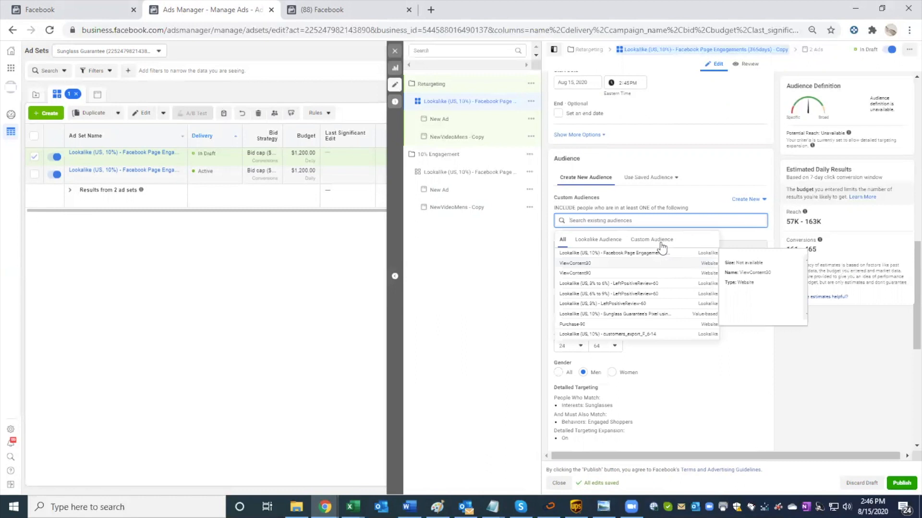
click(661, 241)
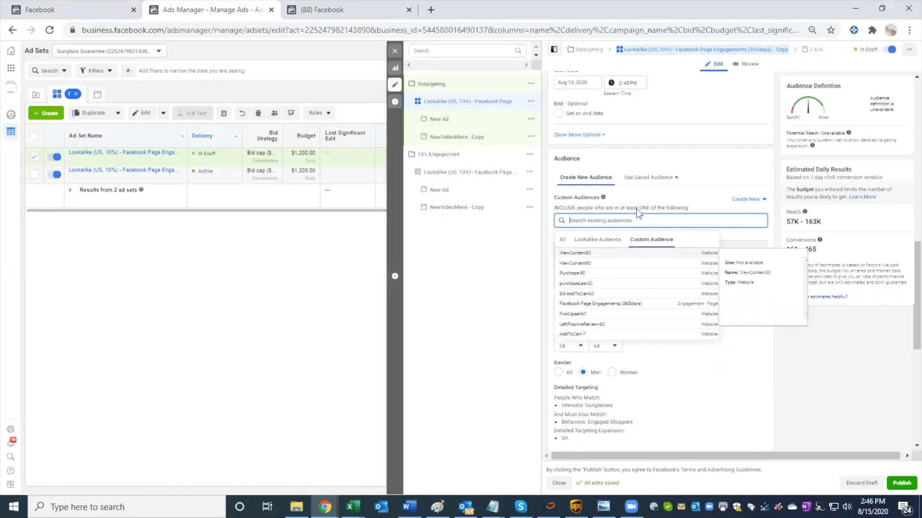
click(744, 199)
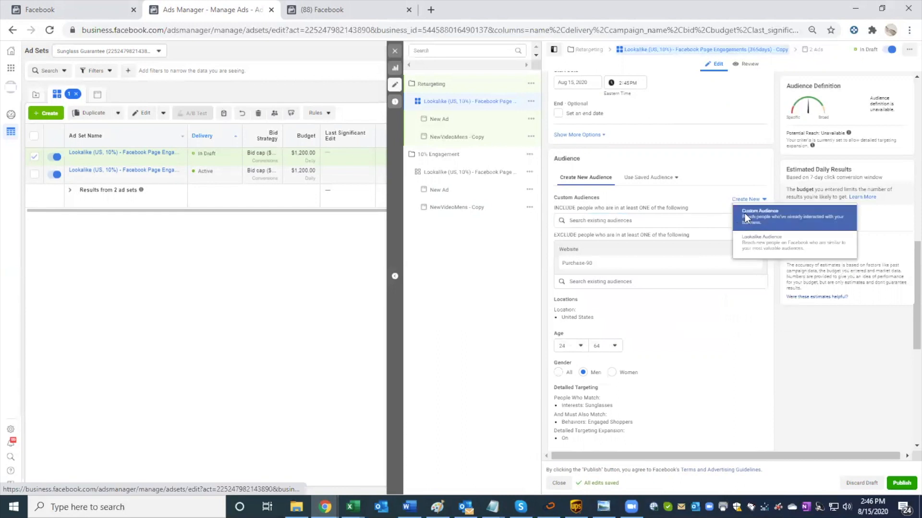
click(745, 214)
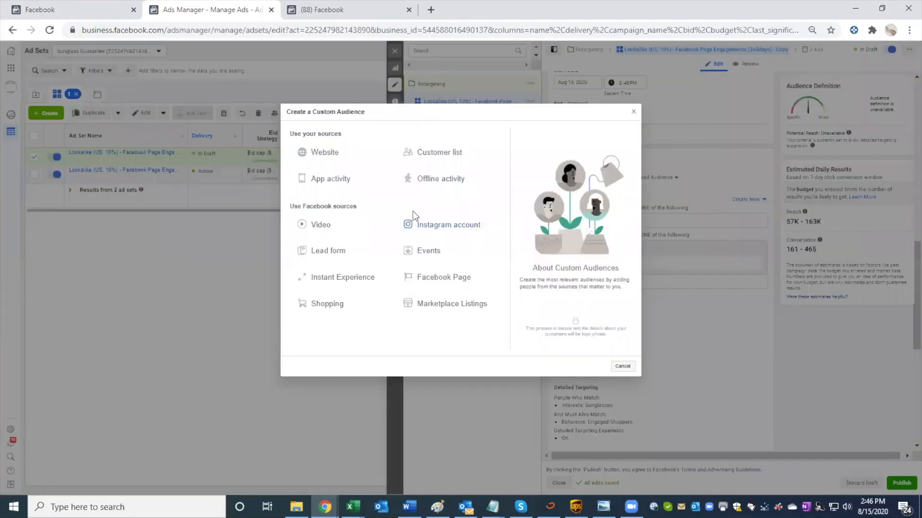
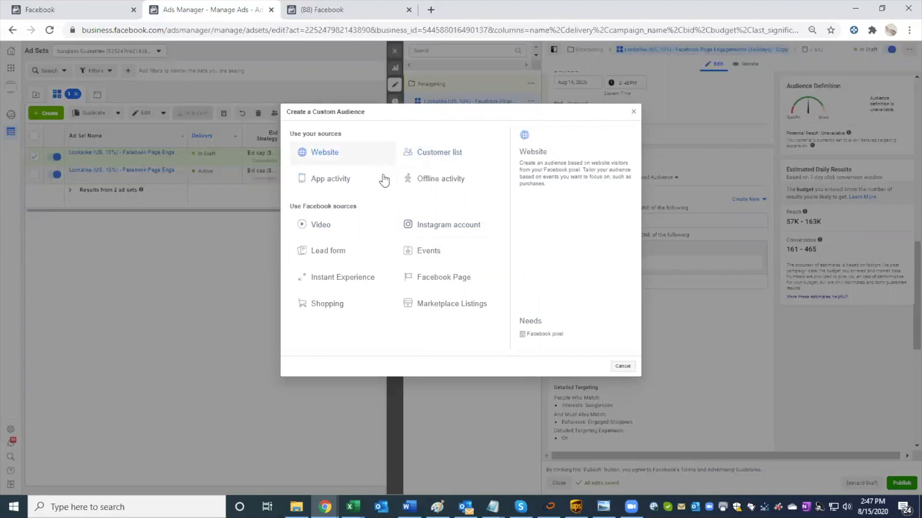
Step: Set up a website custom audience of people who triggered the AddToCart event in the past 3 days
click(364, 157)
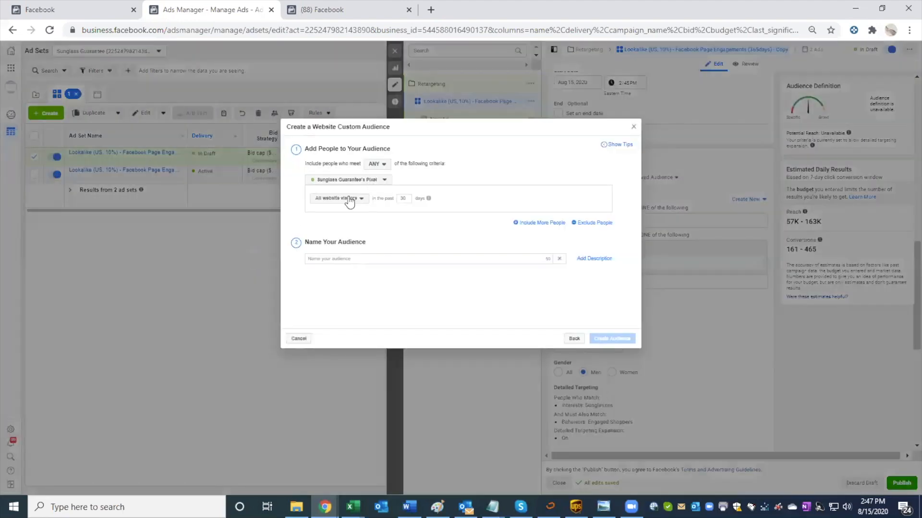
click(350, 201)
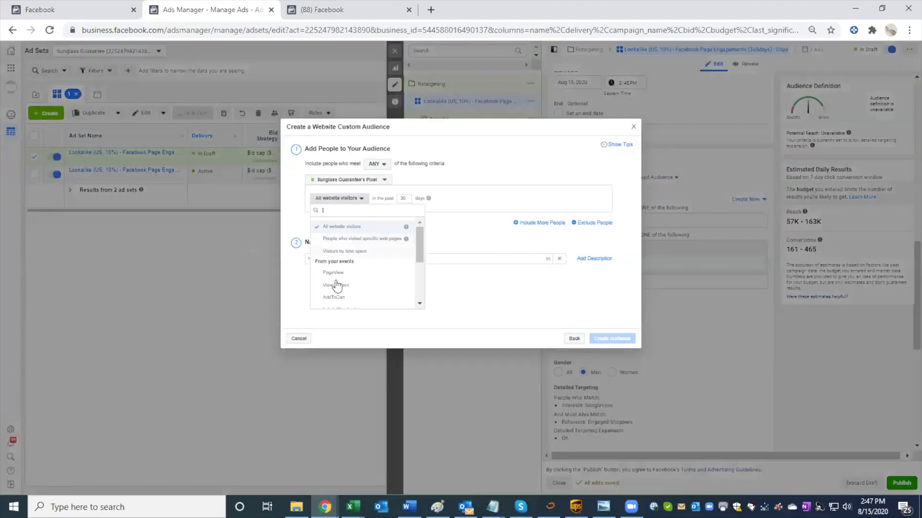
click(335, 297)
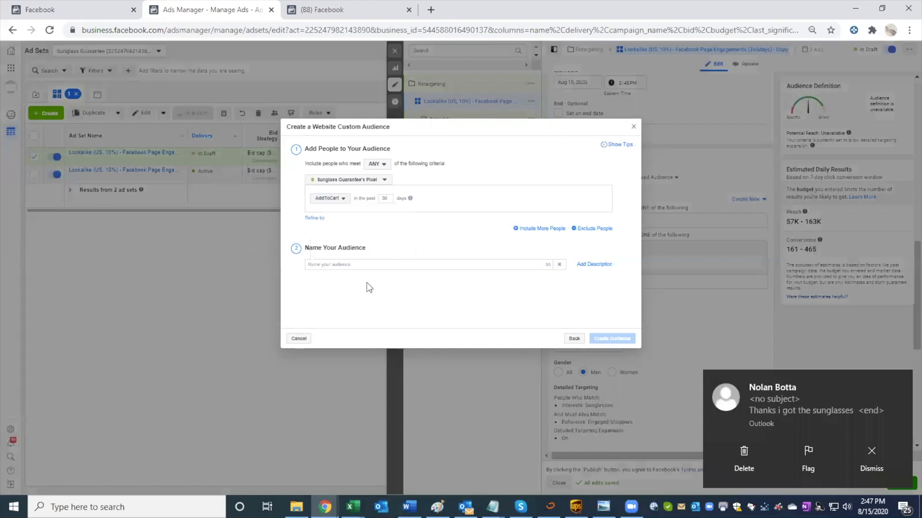
click(388, 198)
key(BackSpace)
Step: Name the website audience Add To Cart (3d), create it, and finish to include it in the ad set
click(365, 262)
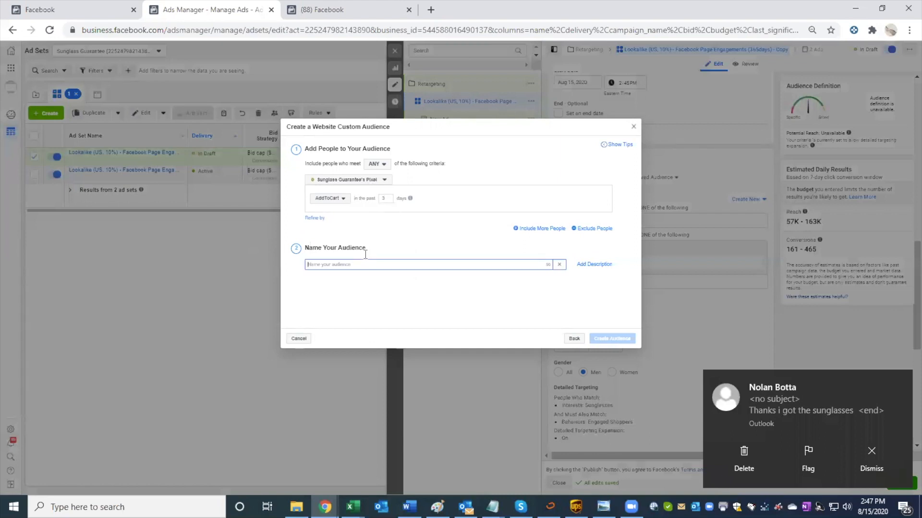
text(Add)
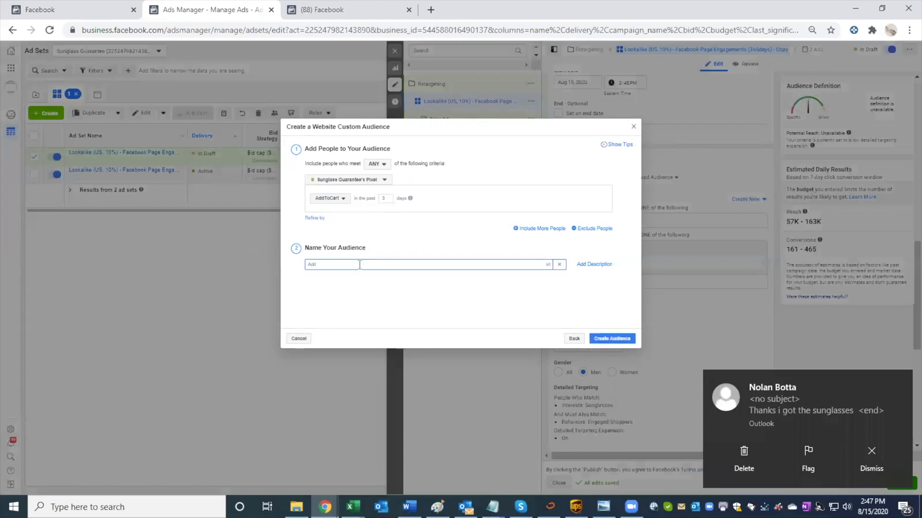
text( To Cart (3d)
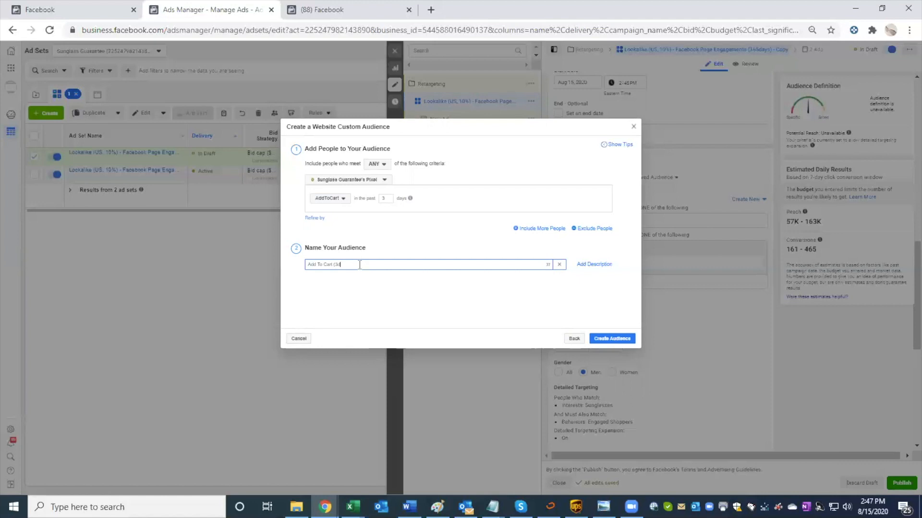
click(614, 340)
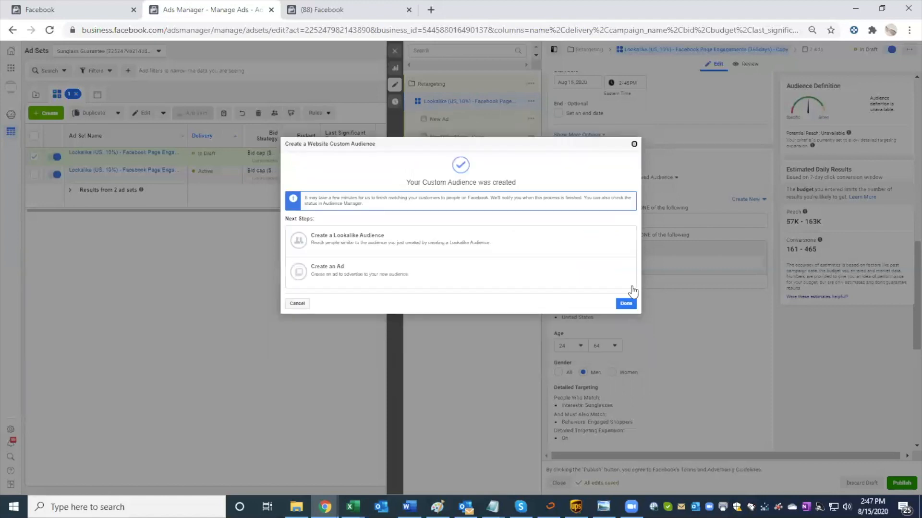
click(626, 304)
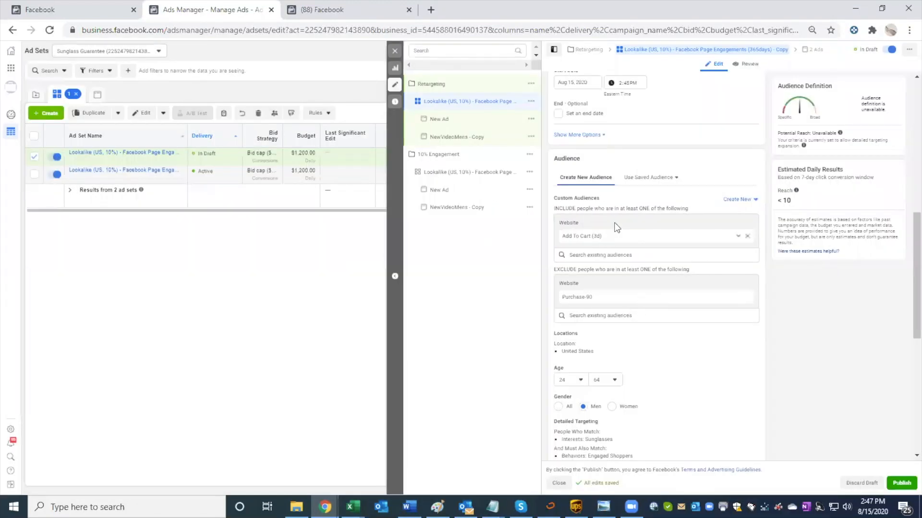
Step: Rename the duplicated ad set as Add to Cart 3 day
scroll(629, 208, up, 1)
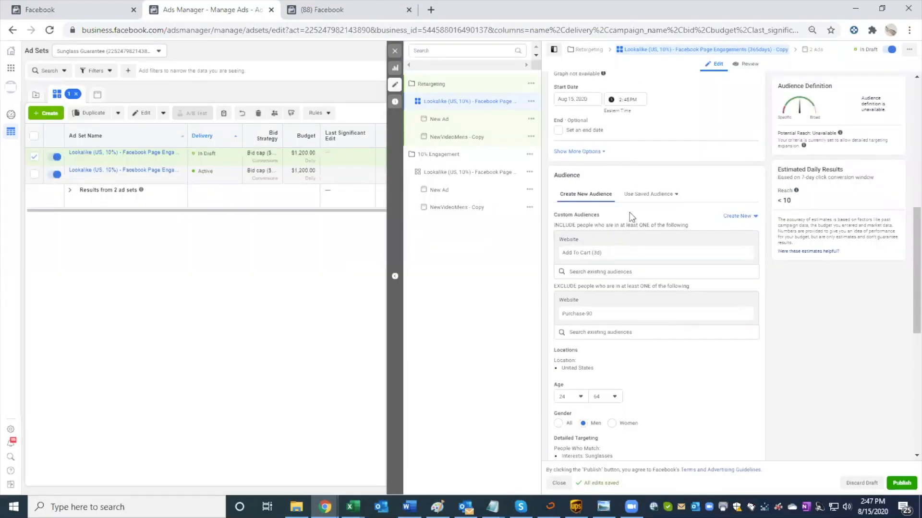
scroll(605, 251, up, 5)
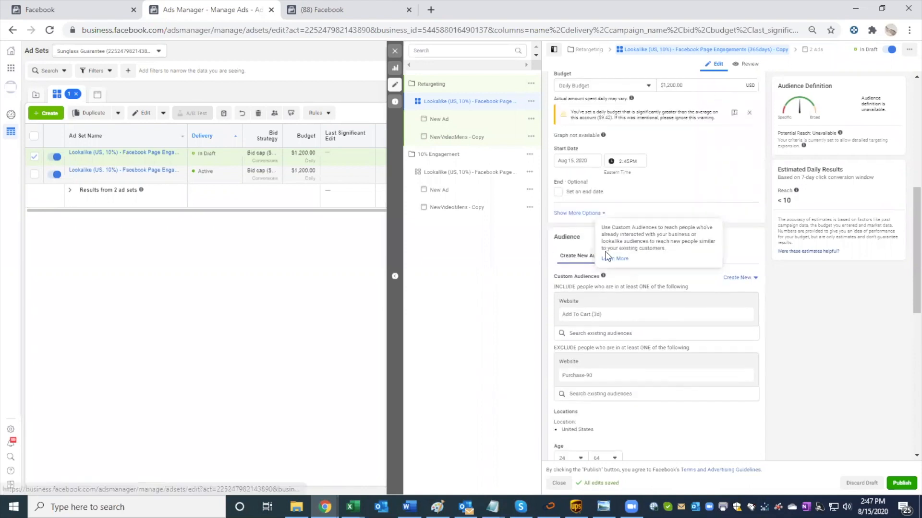
scroll(607, 249, up, 4)
drag(720, 105, 559, 105)
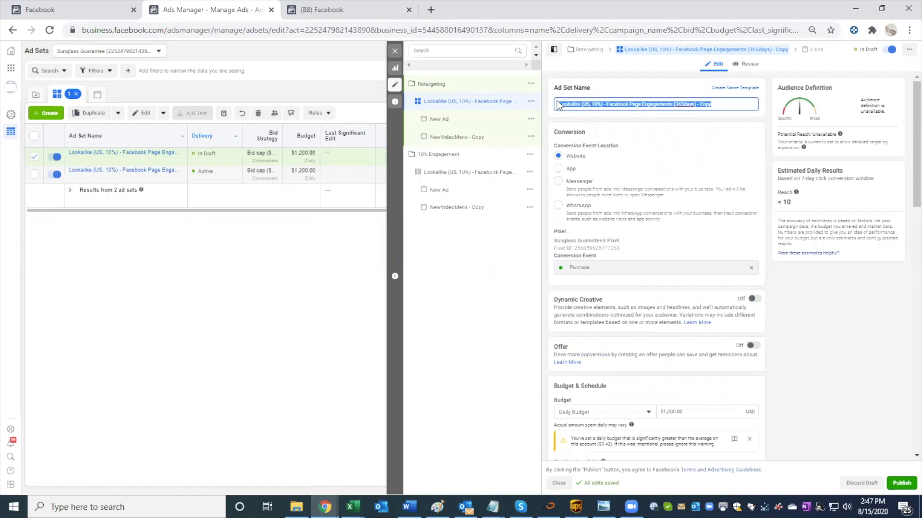
text(Add to Ca)
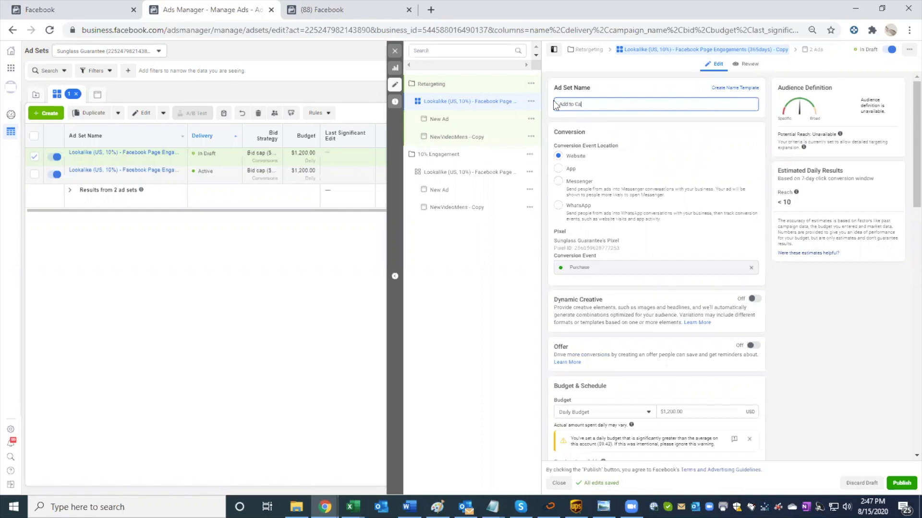
text(rt 3 day)
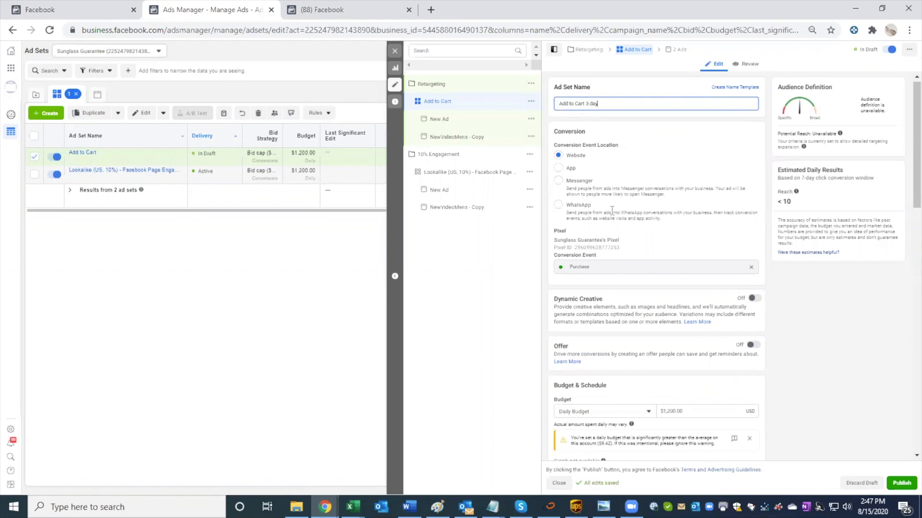
Step: Set the Add to Cart 3 day ad set's daily budget to $20
scroll(612, 210, down, 3)
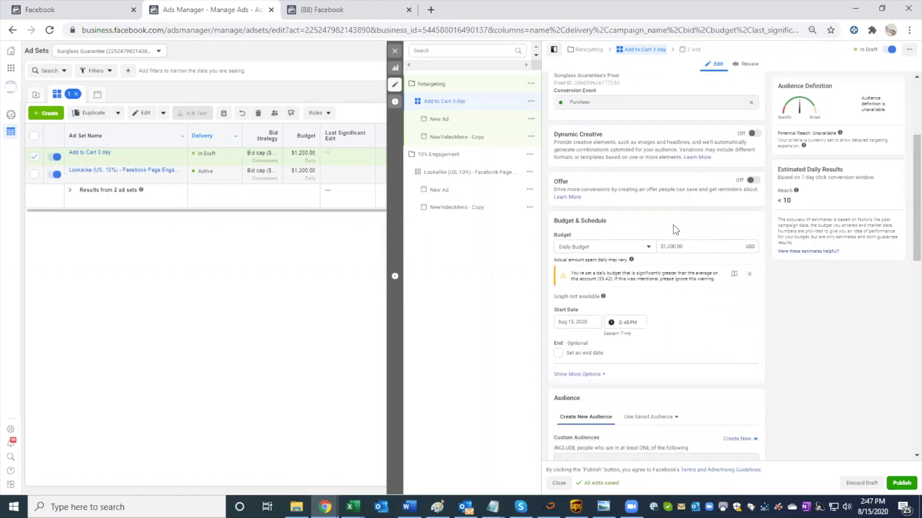
double_click(701, 243)
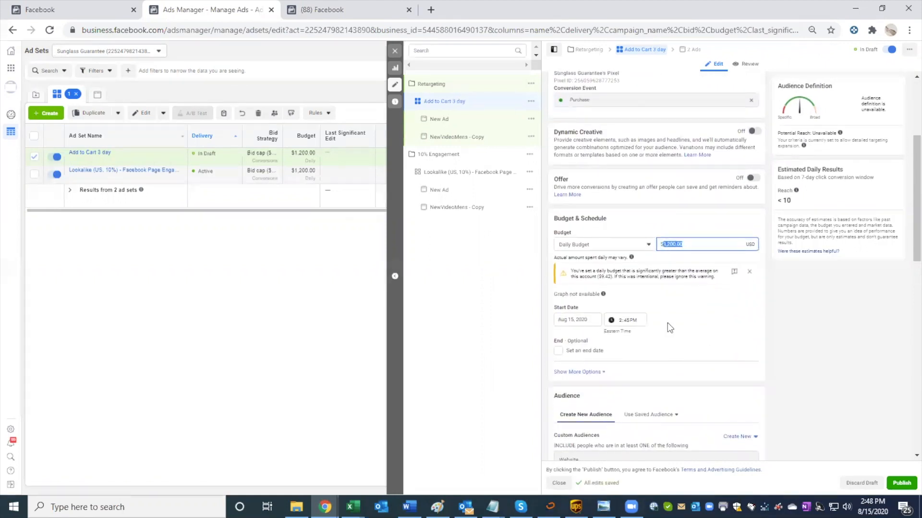
text(20)
click(664, 224)
Step: Remove the Sunglasses interest and the Engaged Shoppers behavior from the ad set's detailed targeting
scroll(686, 275, down, 3)
scroll(685, 270, down, 4)
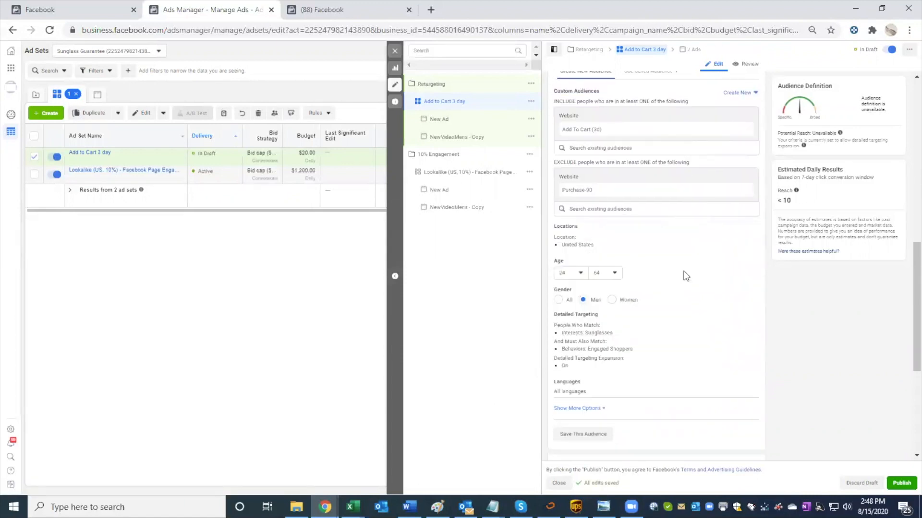
scroll(685, 274, down, 2)
click(747, 244)
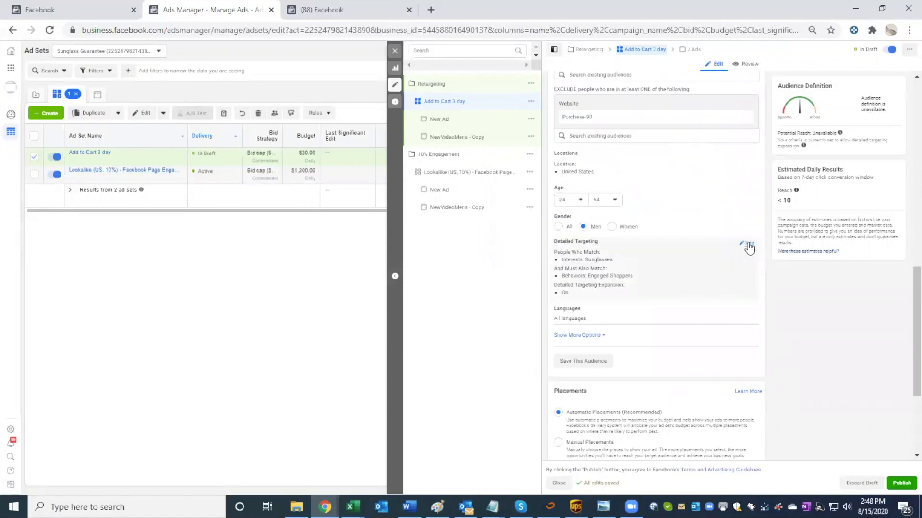
click(744, 279)
mouse_move(747, 294)
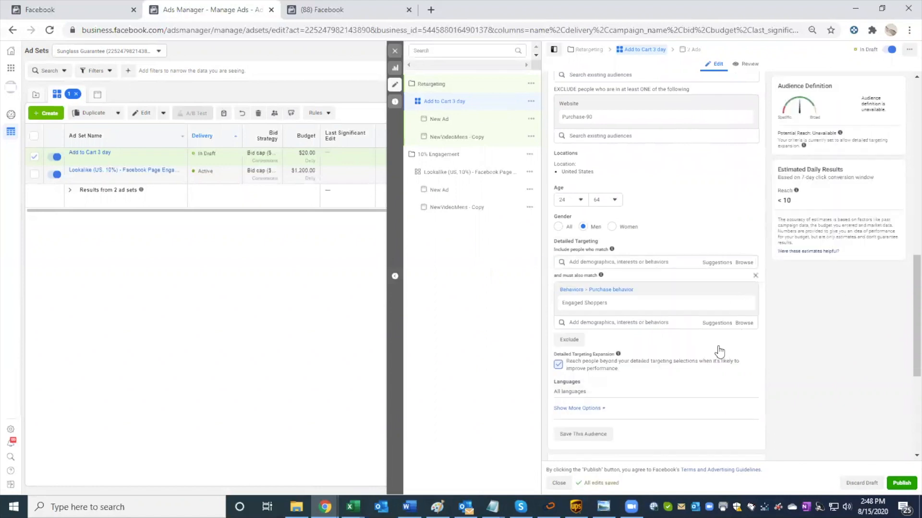
click(744, 305)
Step: Try a different daily budget amount for the Add to Cart 3 day ad set
scroll(677, 366, up, 3)
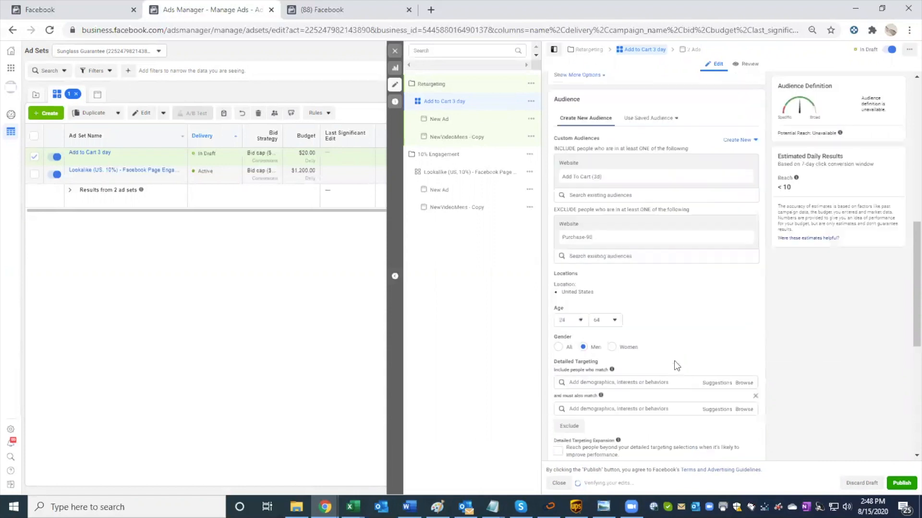
scroll(675, 364, up, 3)
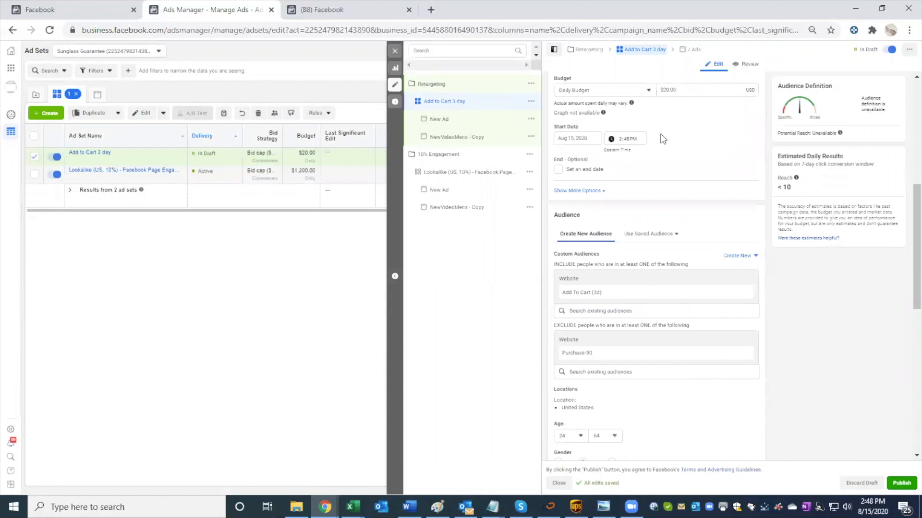
click(667, 91)
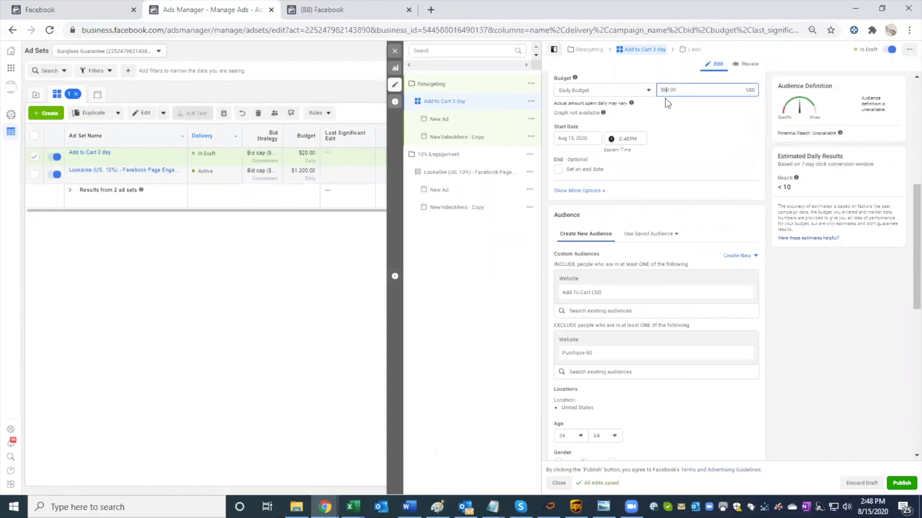
key(BackSpace)
text(3)
Step: Expand the additional bid strategies under Optimization & Delivery and switch the ad set from bid cap to cost cap
scroll(681, 129, down, 4)
scroll(680, 200, down, 5)
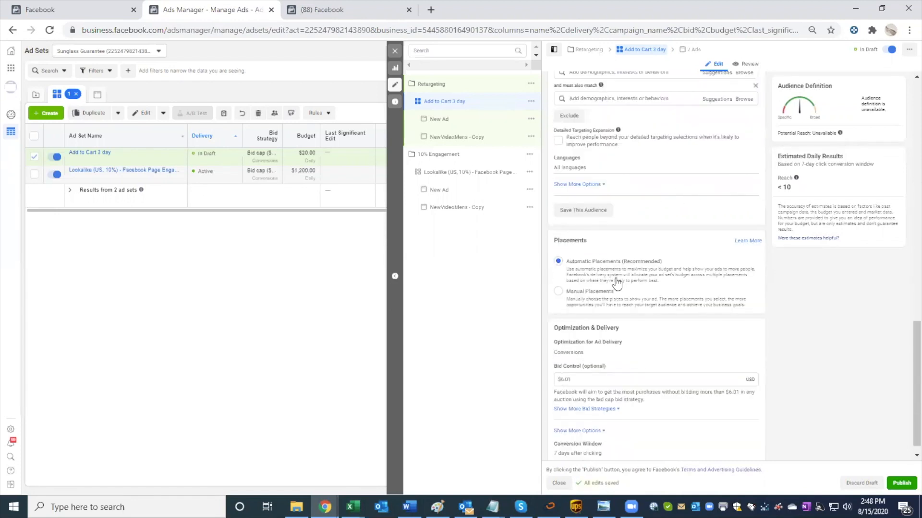
scroll(643, 377, down, 1)
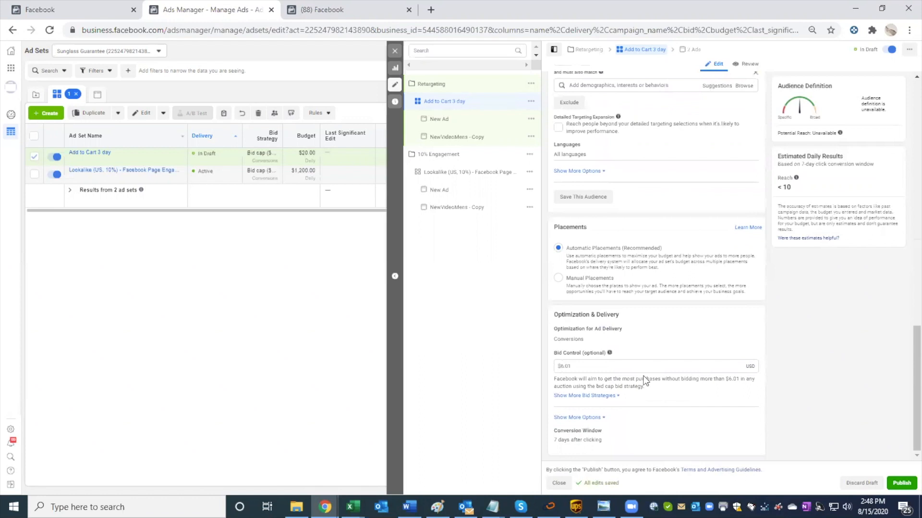
click(593, 396)
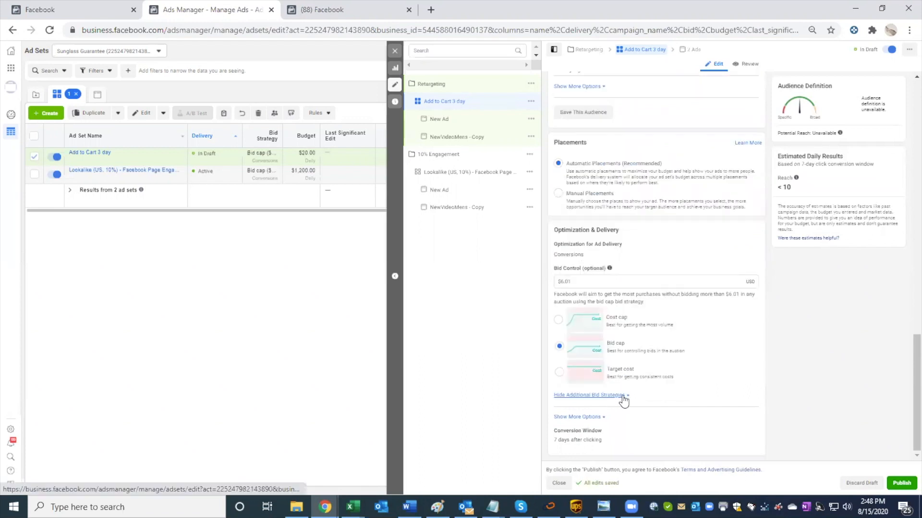
click(622, 396)
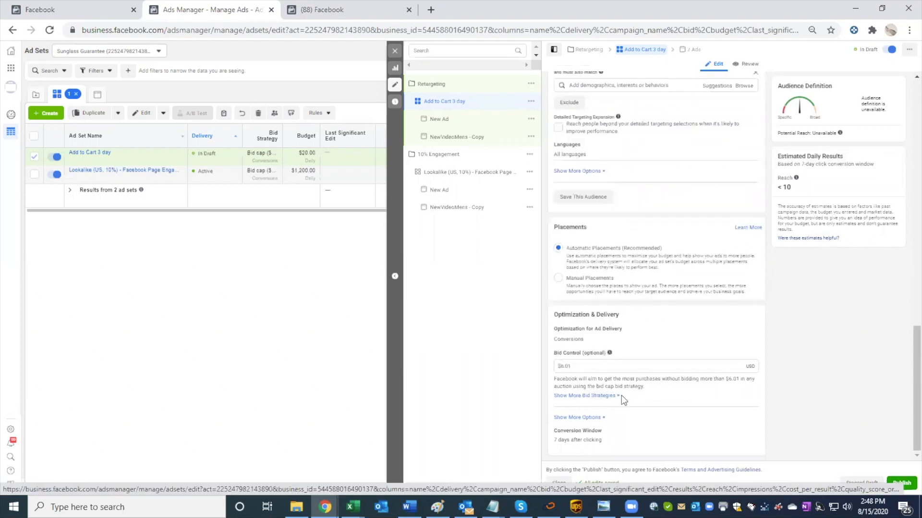
click(622, 396)
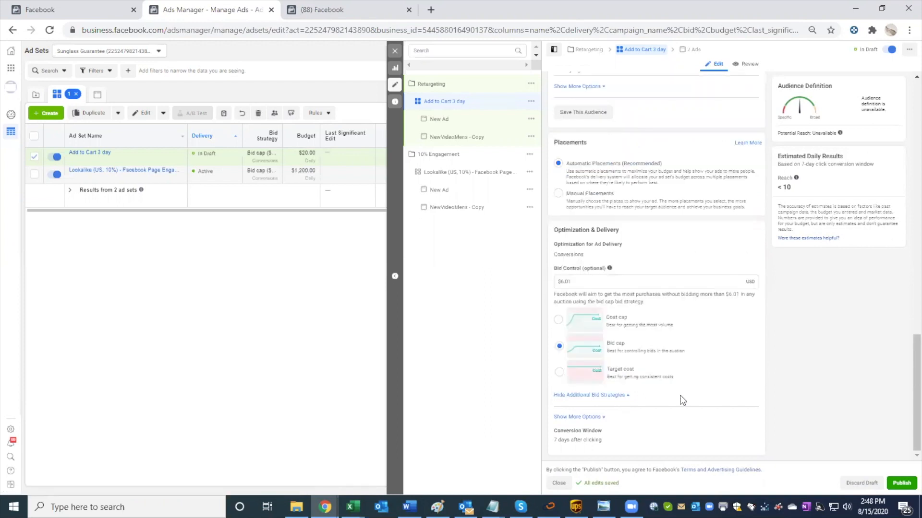
click(557, 321)
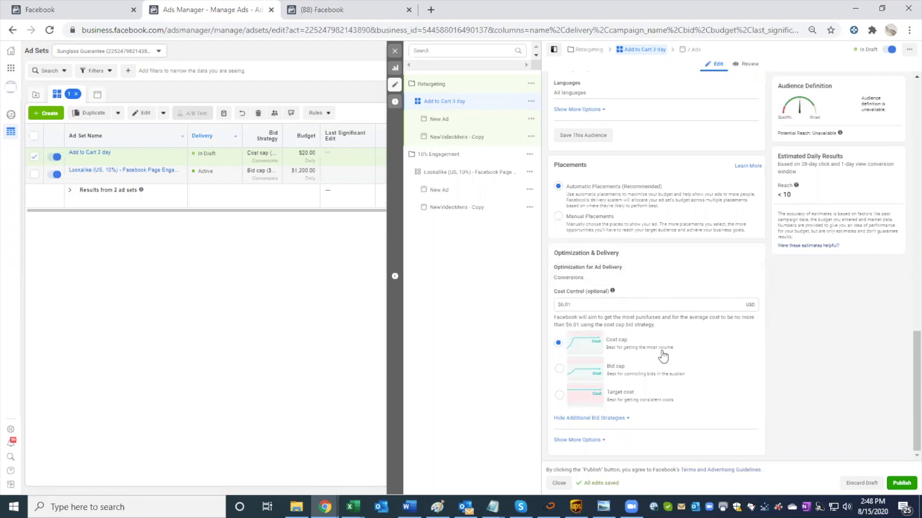
Step: Clear the ad set's cost control amount so that it uses the lowest cost bid strategy
scroll(603, 422, up, 1)
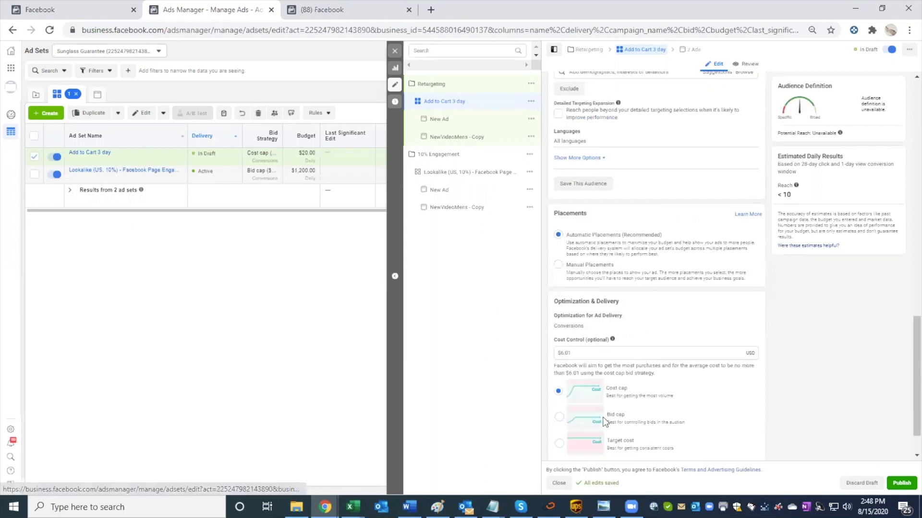
scroll(603, 411, up, 6)
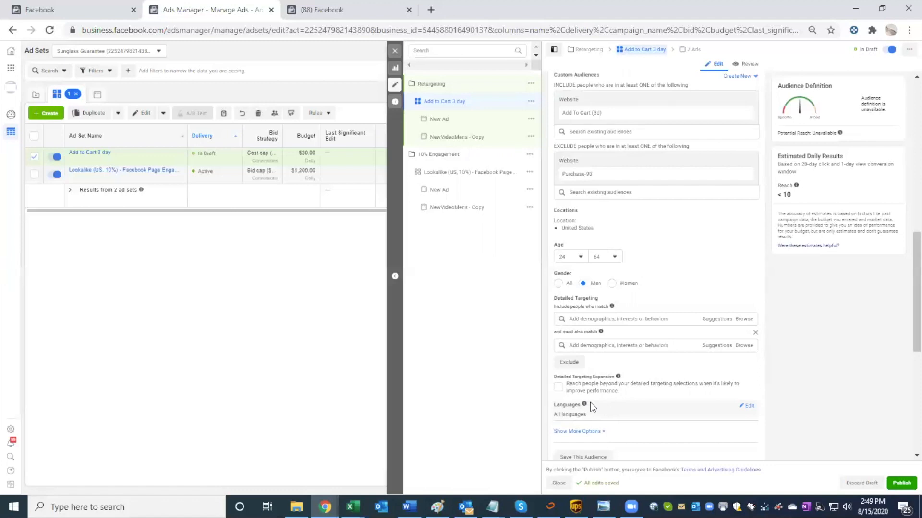
scroll(595, 398, down, 3)
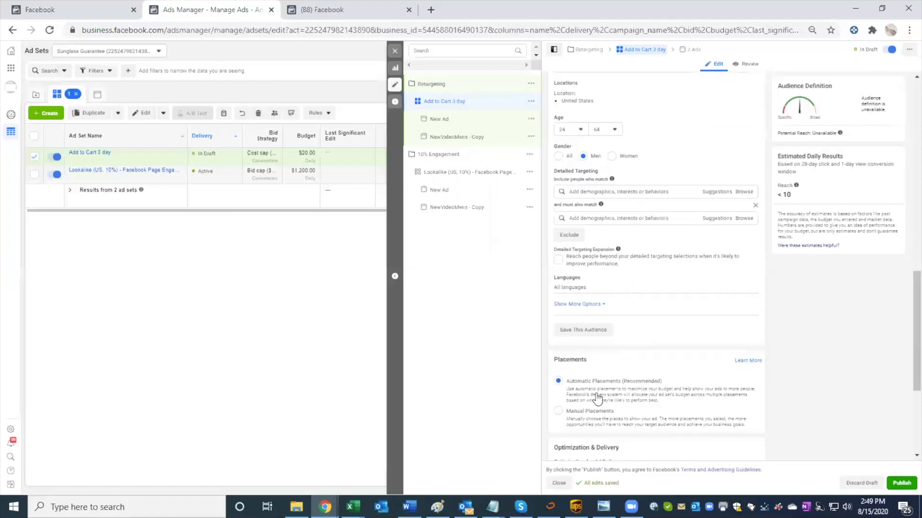
scroll(708, 350, down, 2)
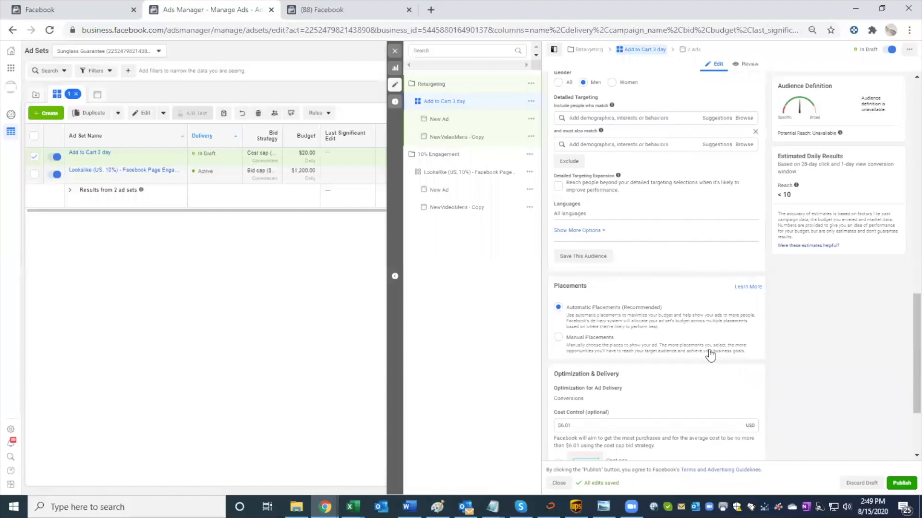
scroll(707, 351, down, 2)
scroll(631, 360, down, 1)
triple_click(591, 304)
key(BackSpace)
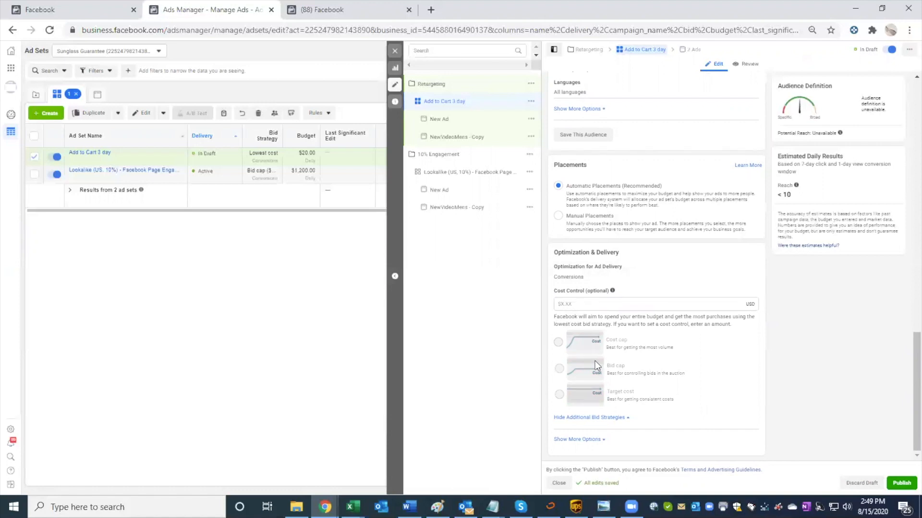
Step: Show the remaining Optimization & Delivery options and set the ad set's conversion window to 7 days click
scroll(627, 348, up, 1)
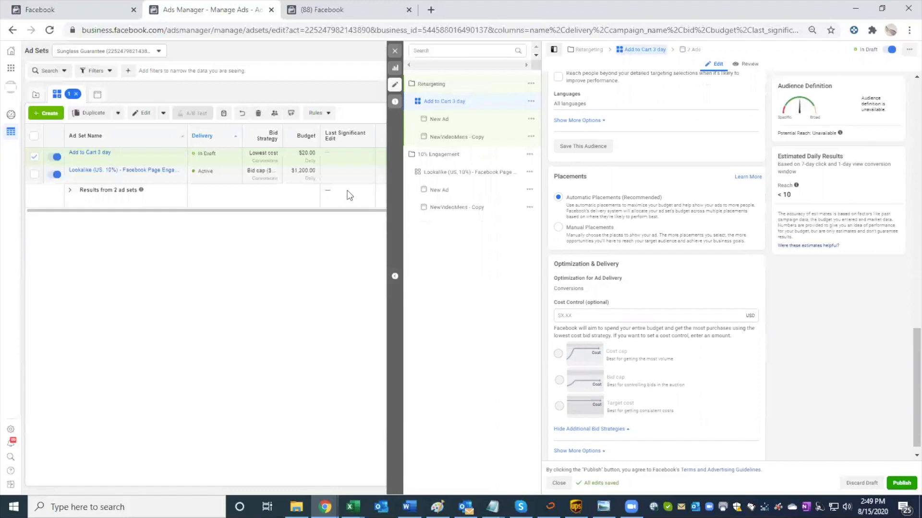
scroll(751, 310, down, 1)
click(600, 439)
scroll(711, 413, down, 2)
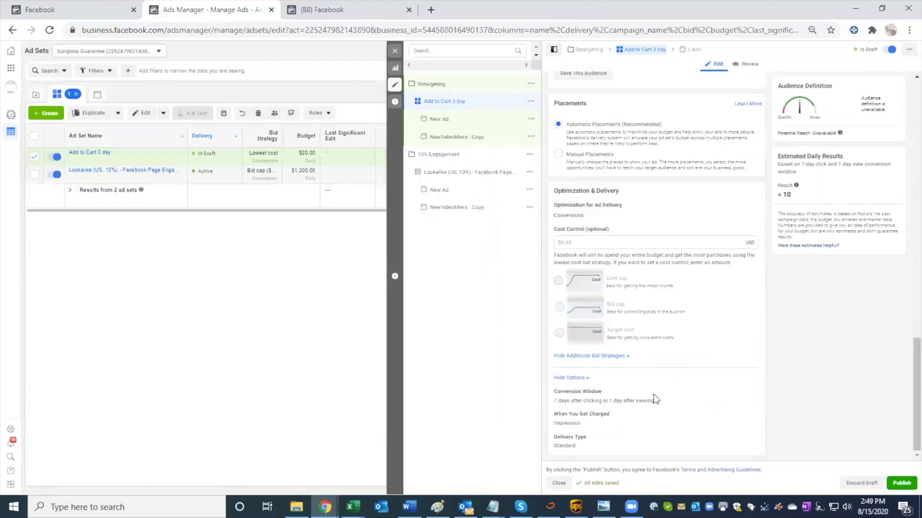
click(739, 399)
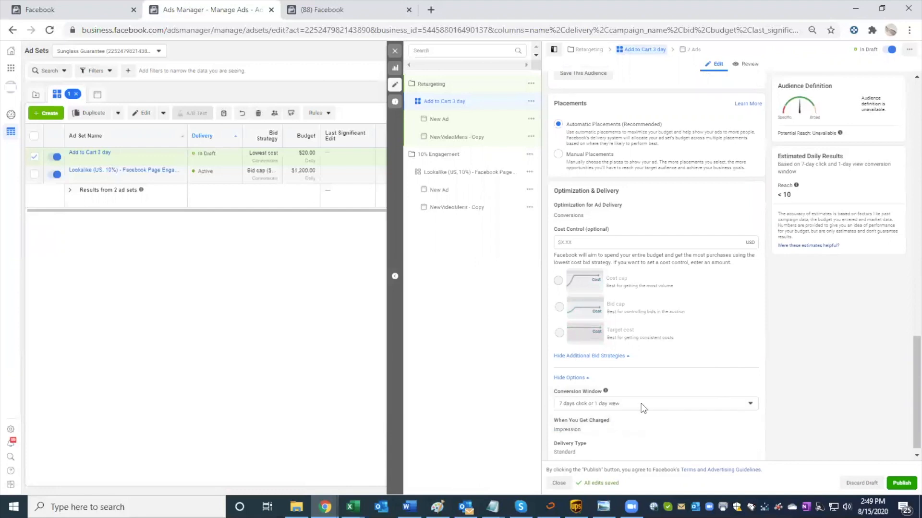
click(641, 403)
click(587, 347)
scroll(618, 275, up, 10)
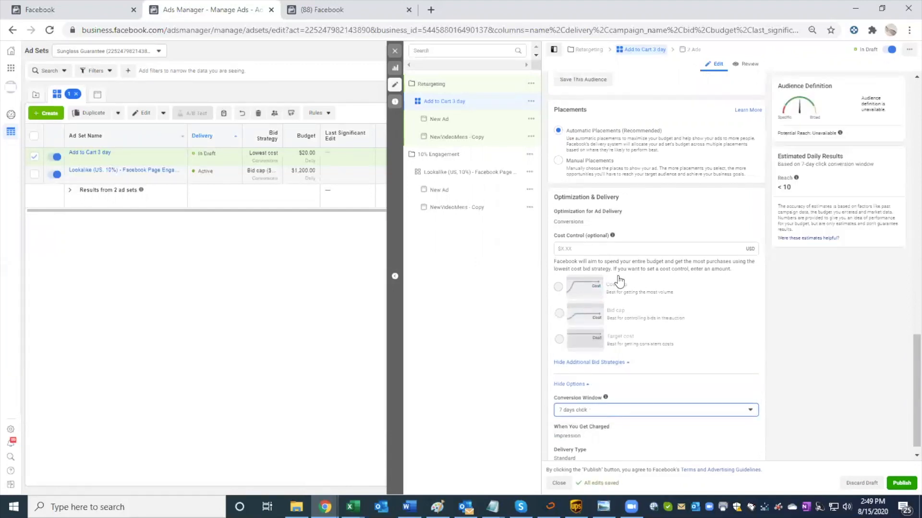
scroll(618, 276, up, 5)
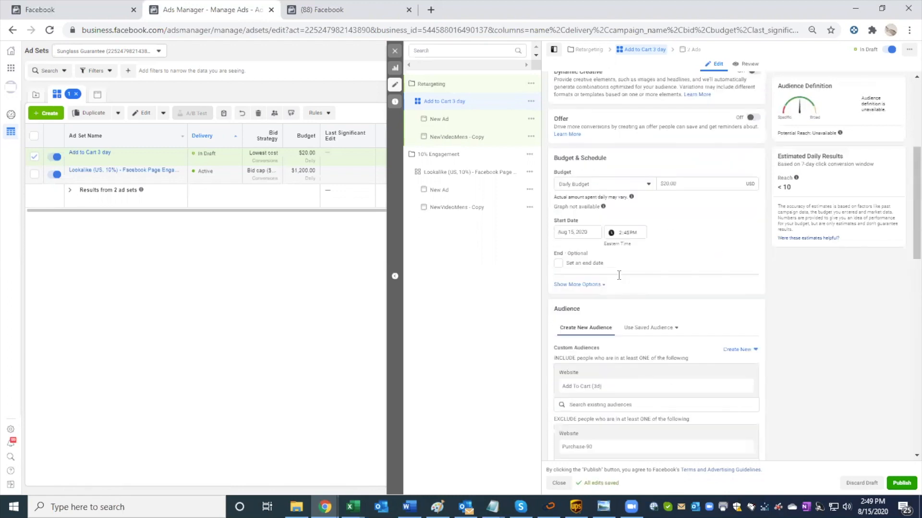
scroll(618, 276, up, 4)
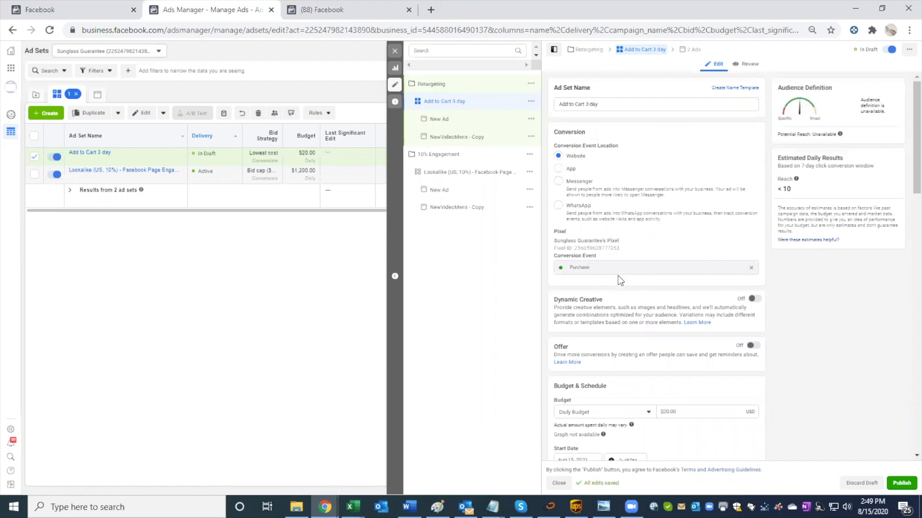
Step: Close the ad set editor, deselect the 10% Engagement campaign and open the list of ads in the Add to Cart 3 day ad set
click(395, 52)
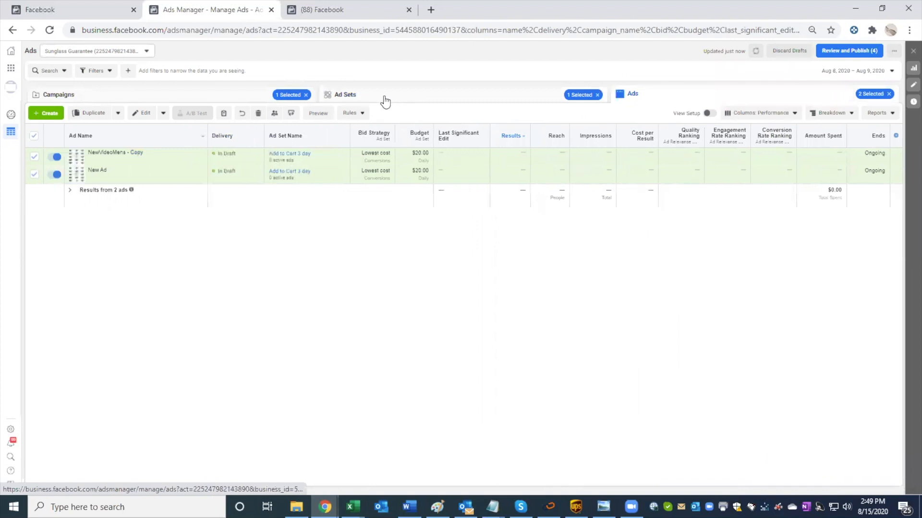
click(384, 100)
click(221, 100)
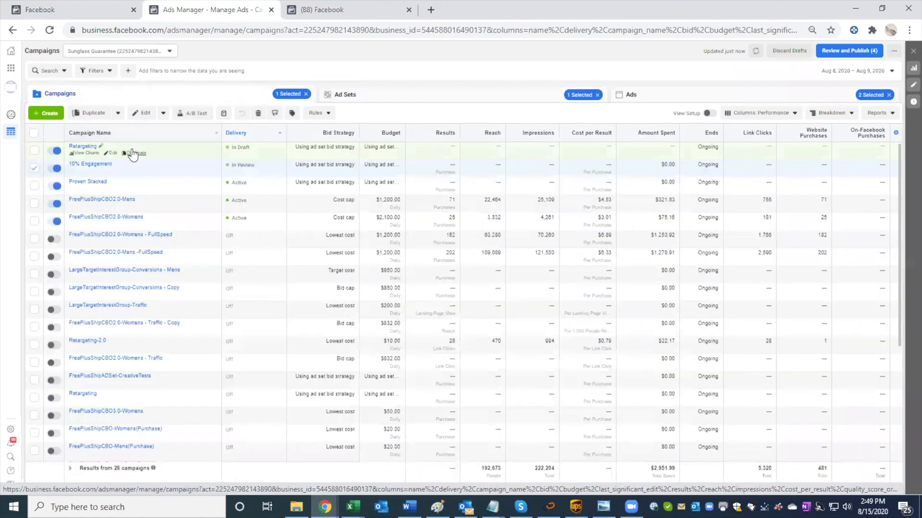
click(34, 168)
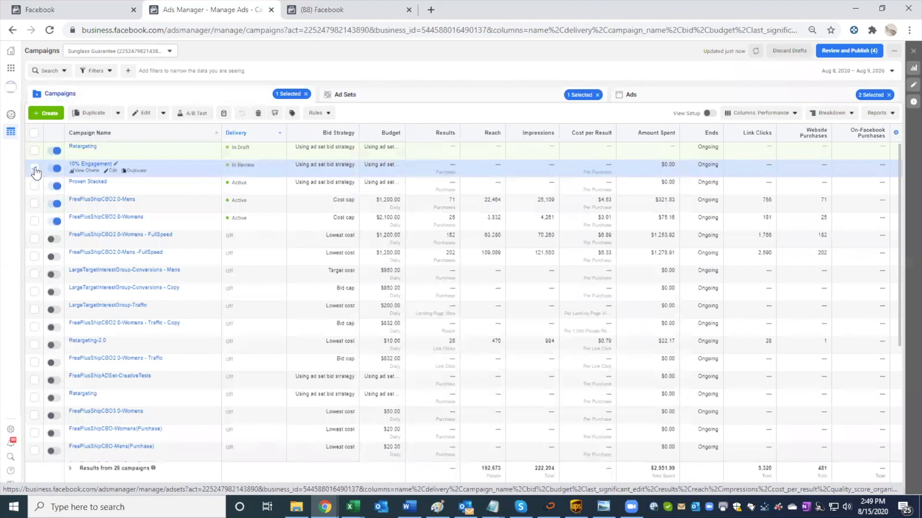
click(677, 99)
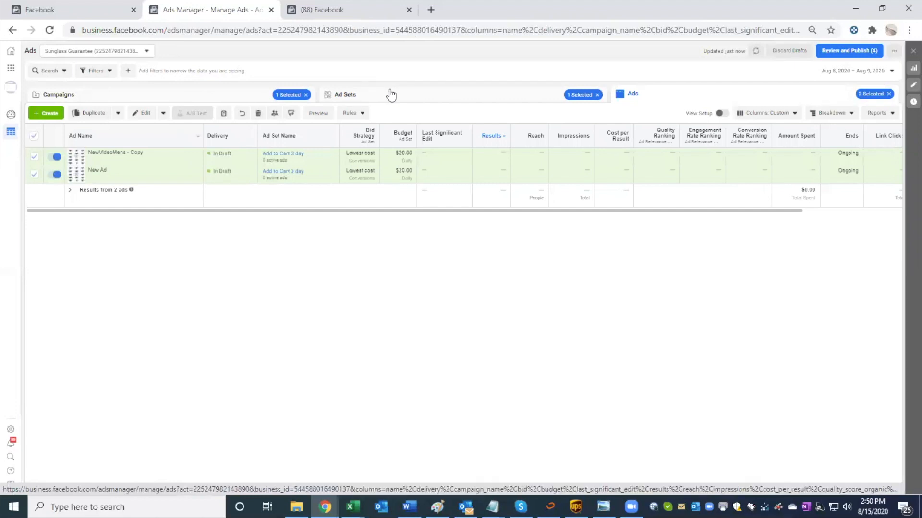
Step: Open the Sunglass Guarantee store in a new browser tab and go to the free sunglasses products in its sale collection
click(429, 9)
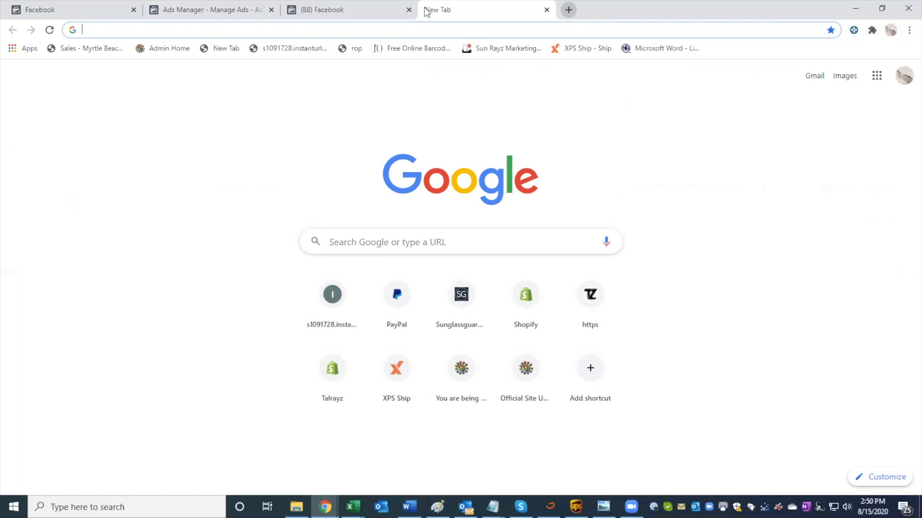
click(453, 295)
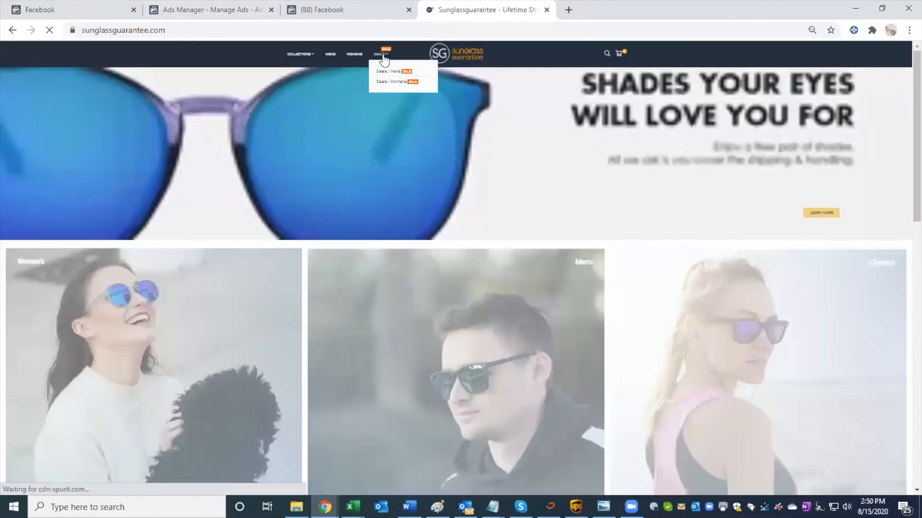
click(395, 70)
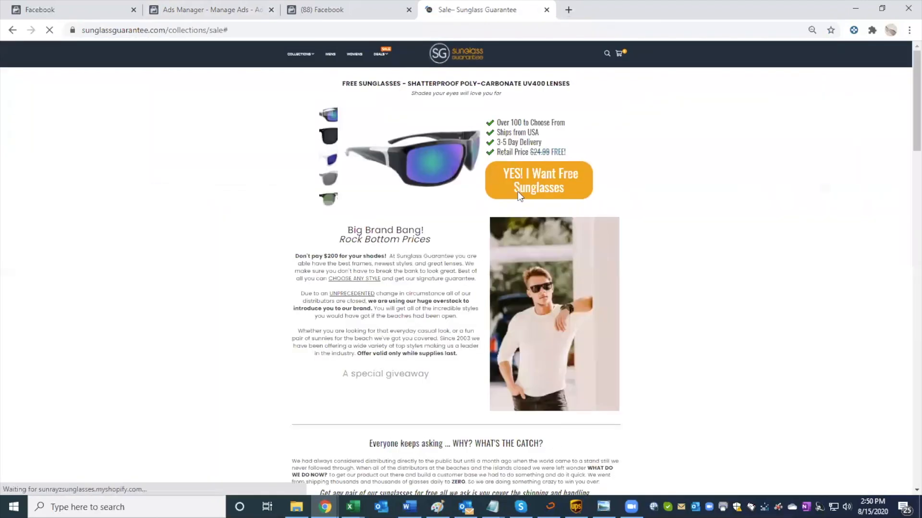
scroll(535, 186, down, 7)
click(536, 186)
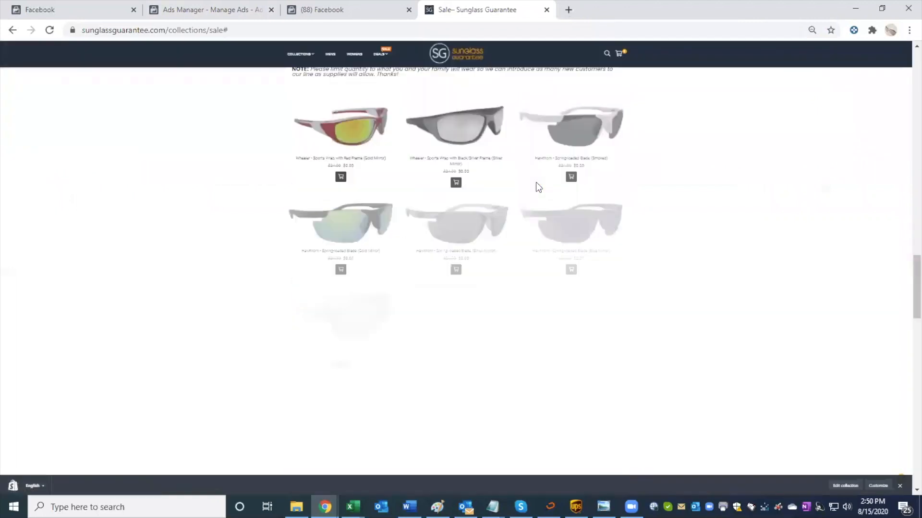
Step: Add the smoked Hawthorn spring-loaded blade sunglasses to the cart, open the full cart page and select its web address
click(571, 177)
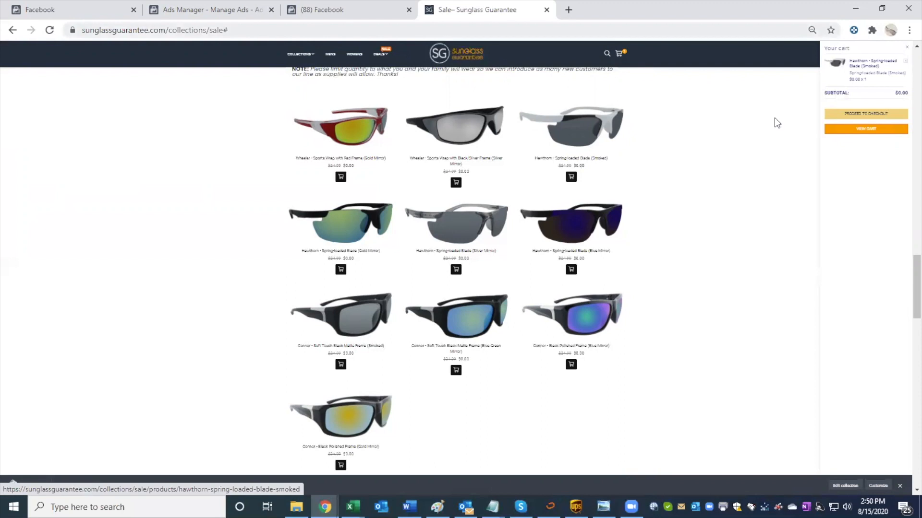
click(849, 130)
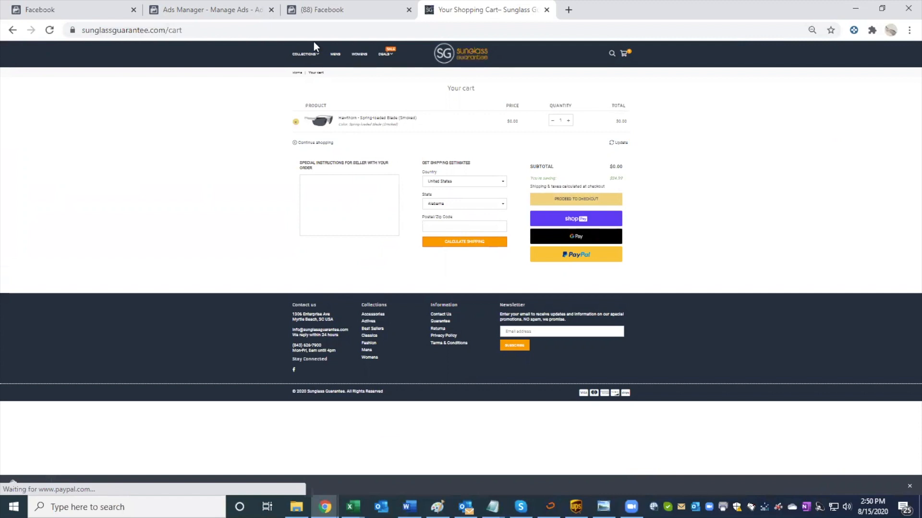
click(211, 31)
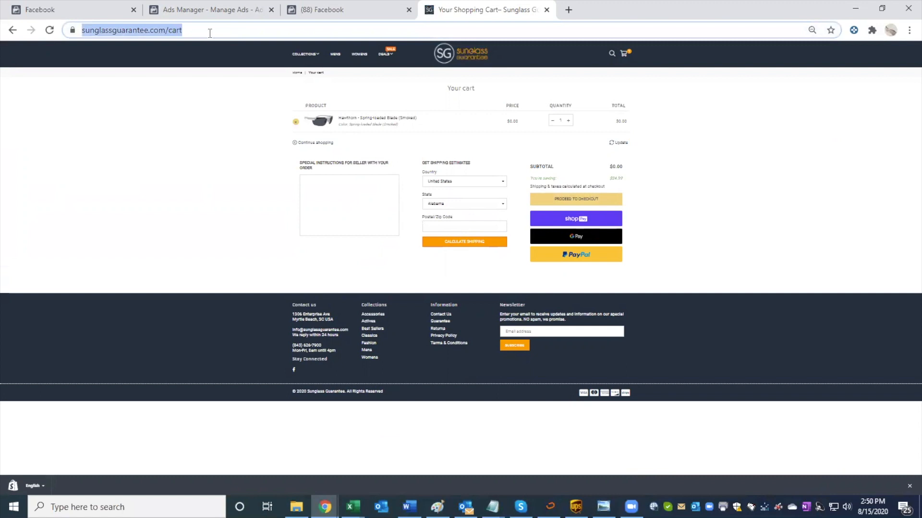
Step: Switch back to Ads Manager, look at the NewVideoMens - Copy ad in the editor and close it
click(340, 12)
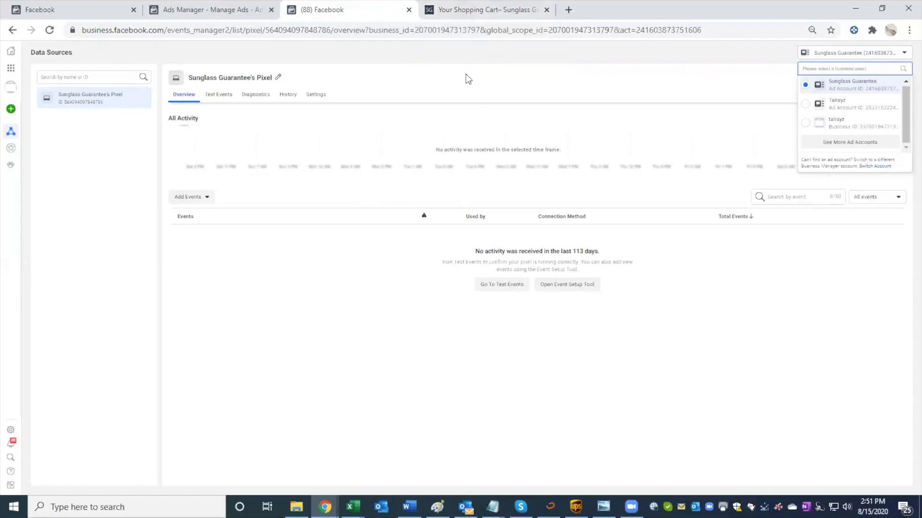
click(213, 10)
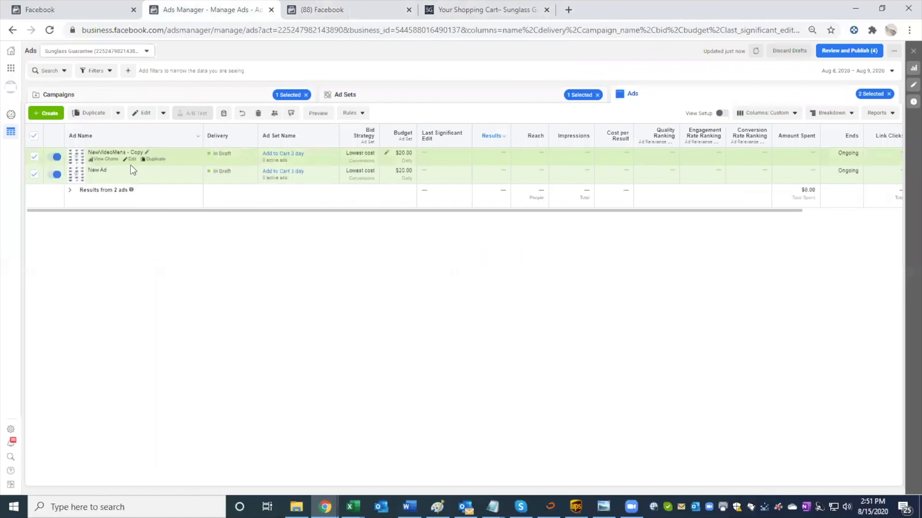
click(130, 160)
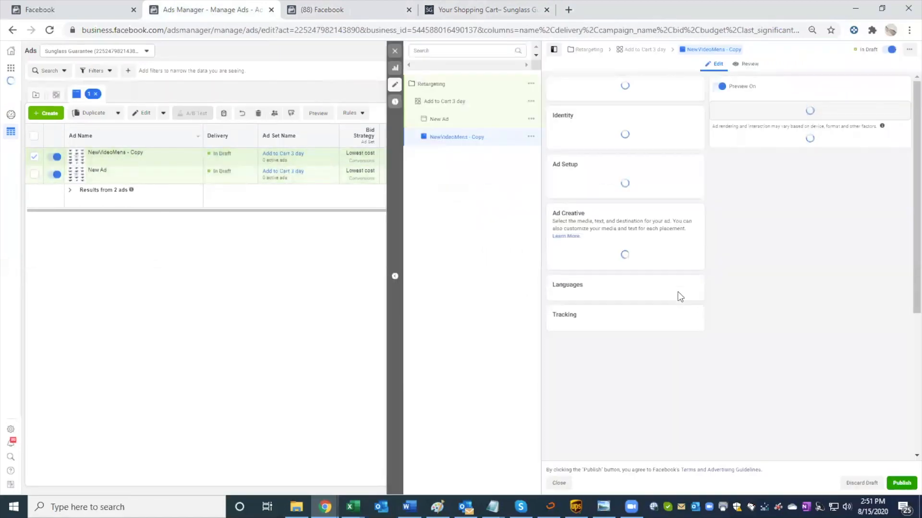
scroll(619, 287, down, 2)
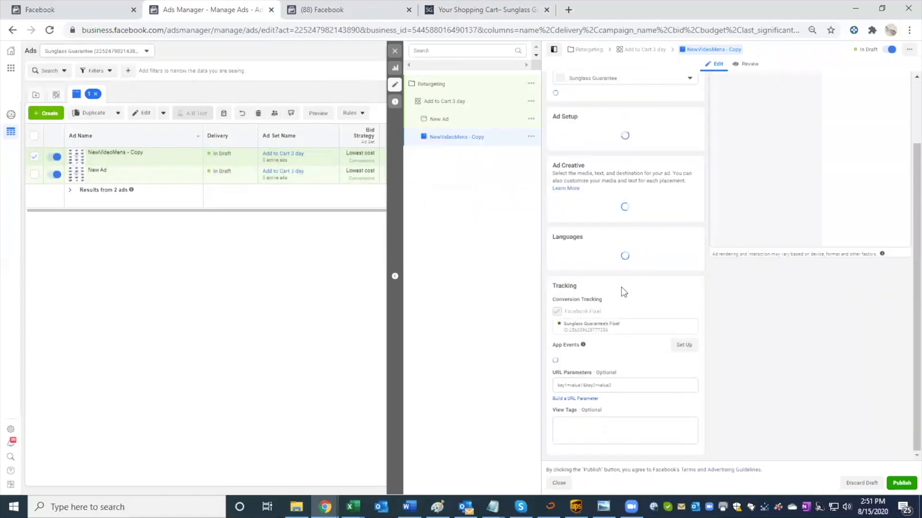
click(395, 51)
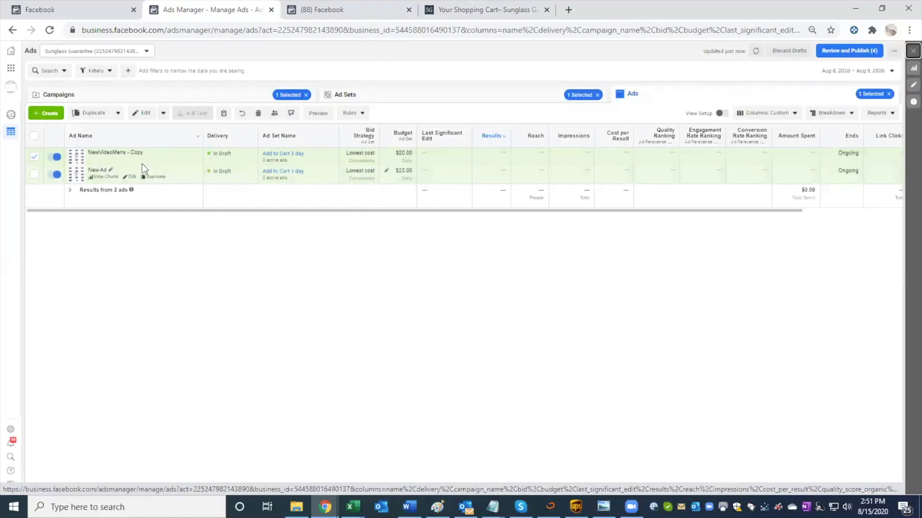
Step: Duplicate the NewVideoMens - Copy ad once within the original campaign, keeping existing reactions, comments and shares
click(154, 160)
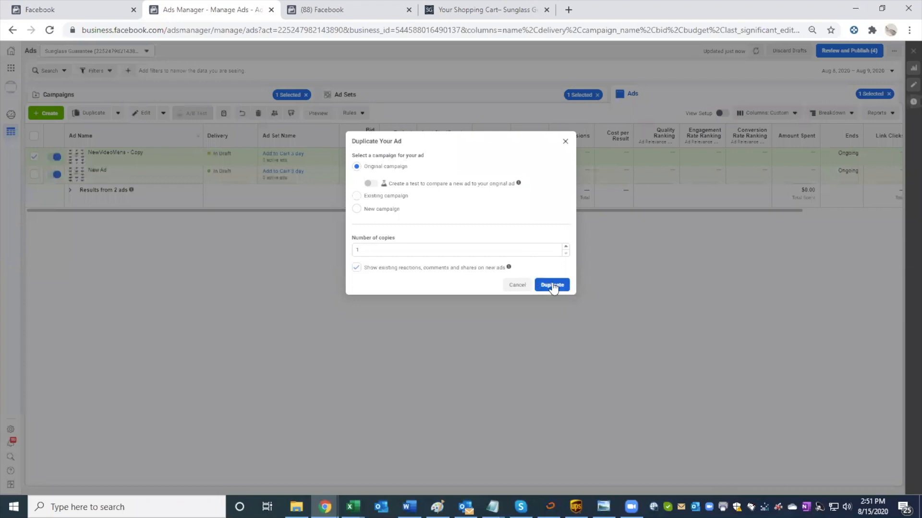
click(552, 285)
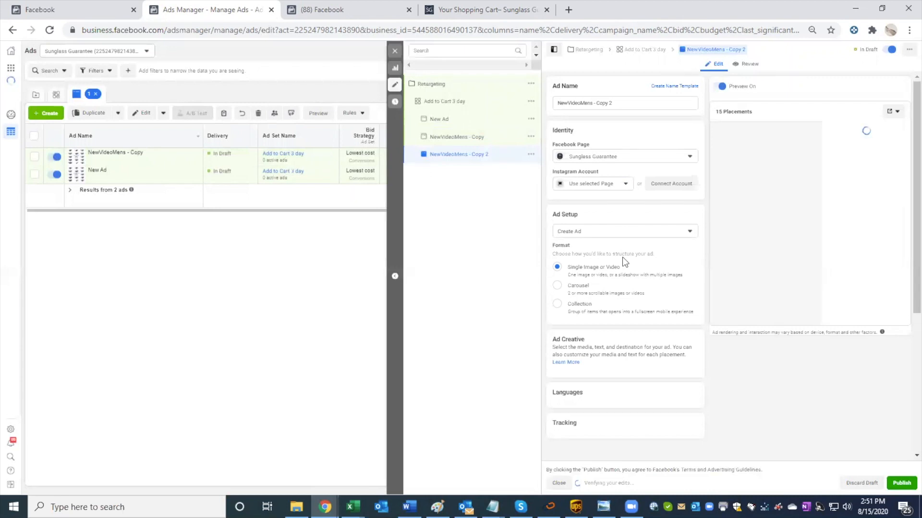
scroll(612, 298, down, 4)
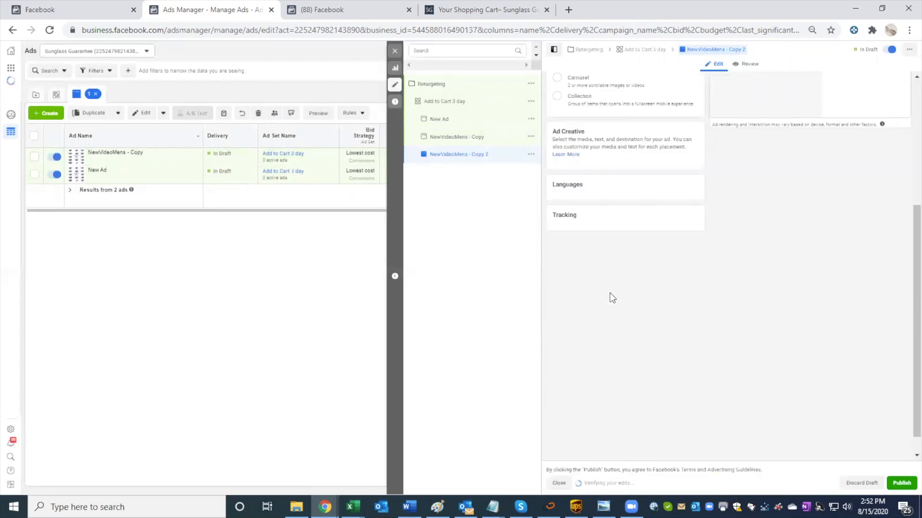
scroll(627, 186, down, 1)
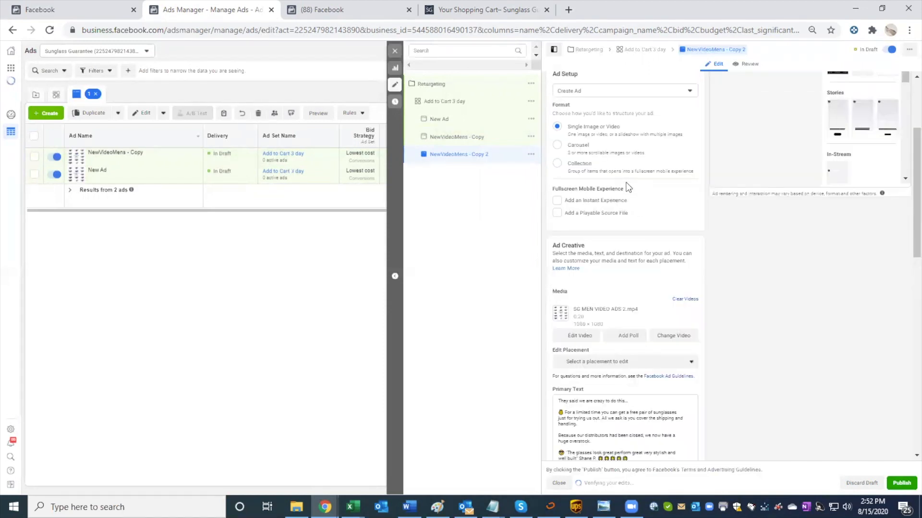
scroll(628, 266, down, 2)
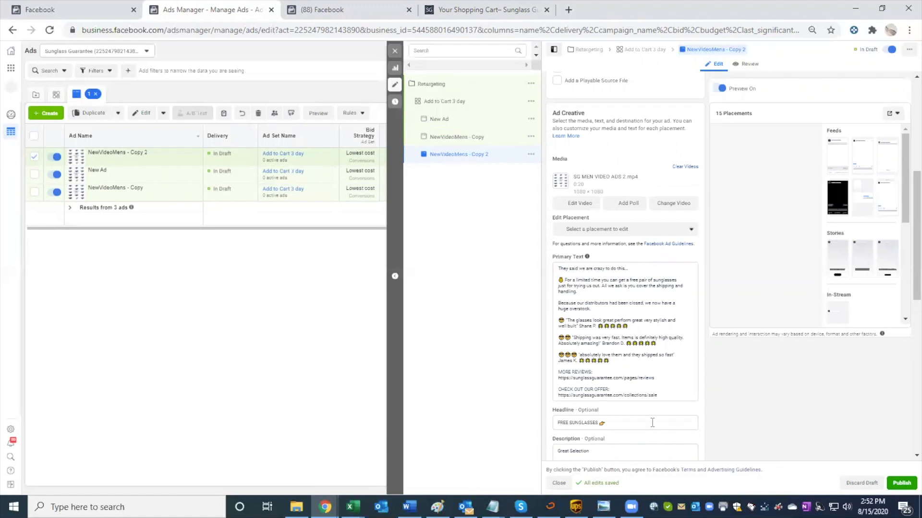
scroll(653, 422, down, 3)
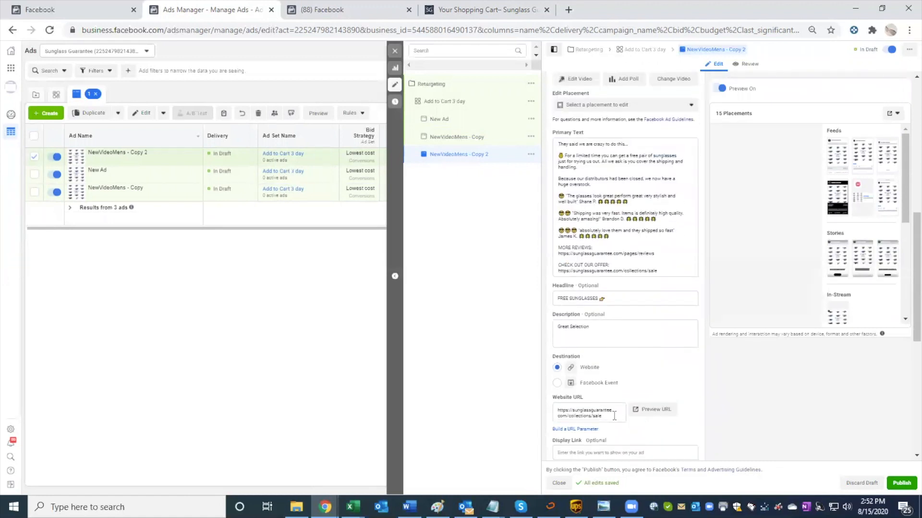
drag(613, 416, 546, 411)
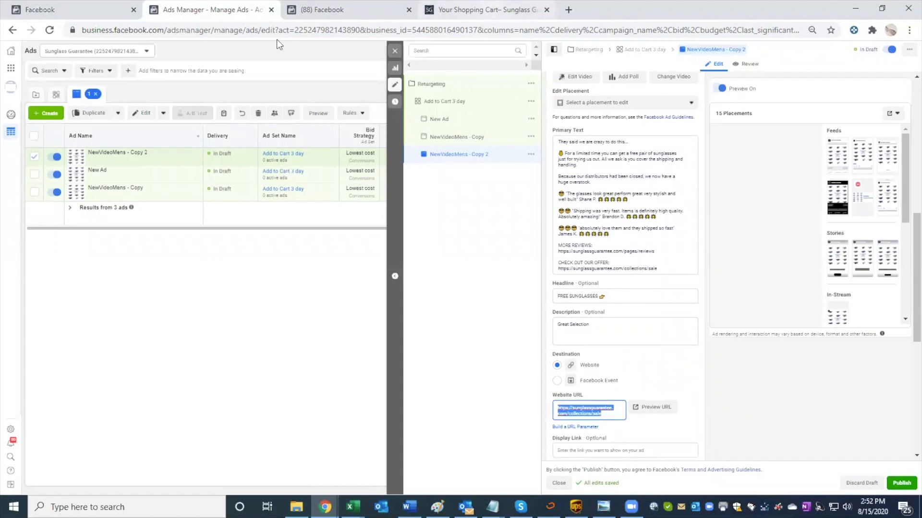
click(488, 10)
click(256, 31)
key(ctrl+c)
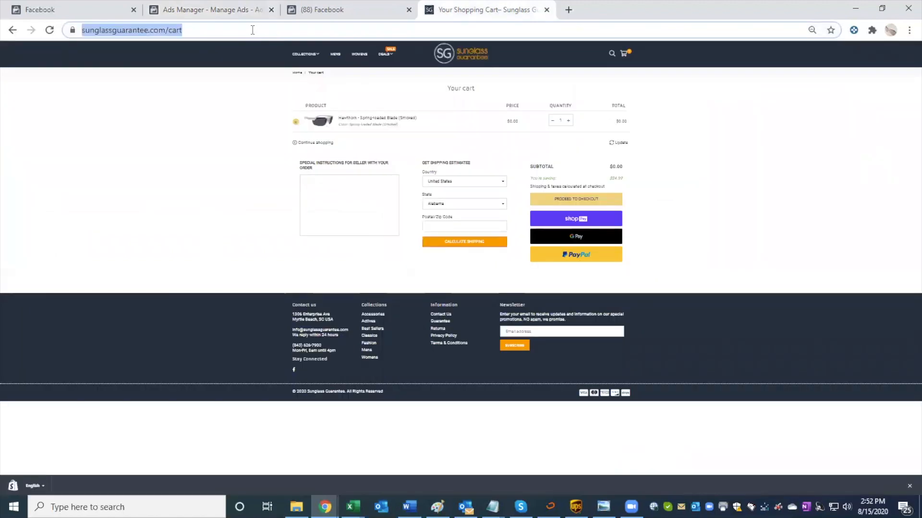
click(262, 14)
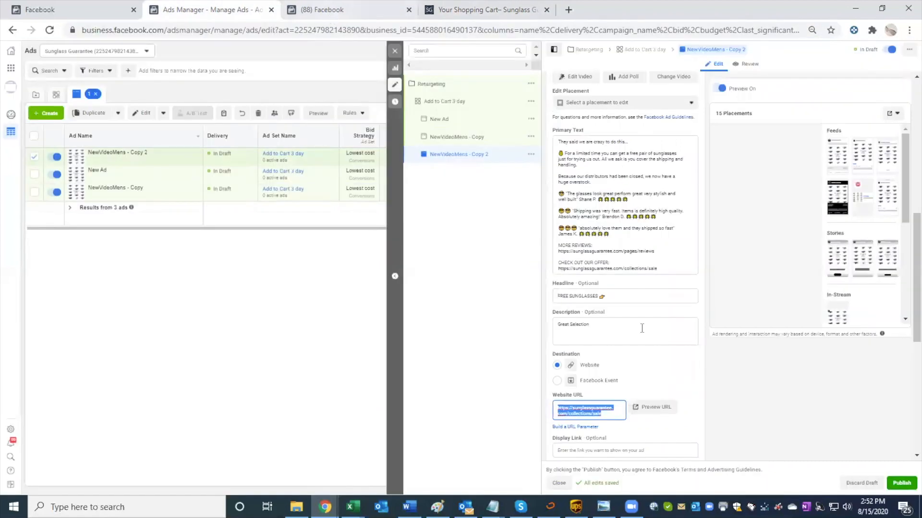
key(ctrl+v)
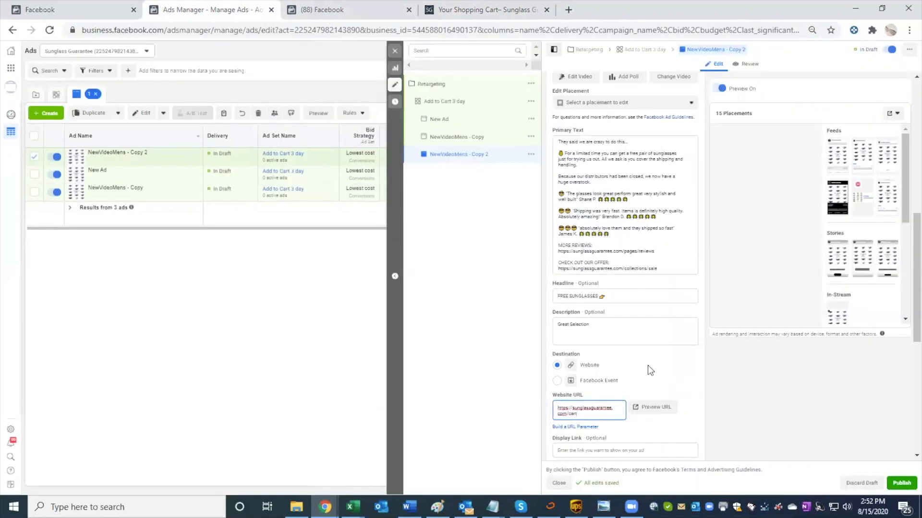
click(643, 326)
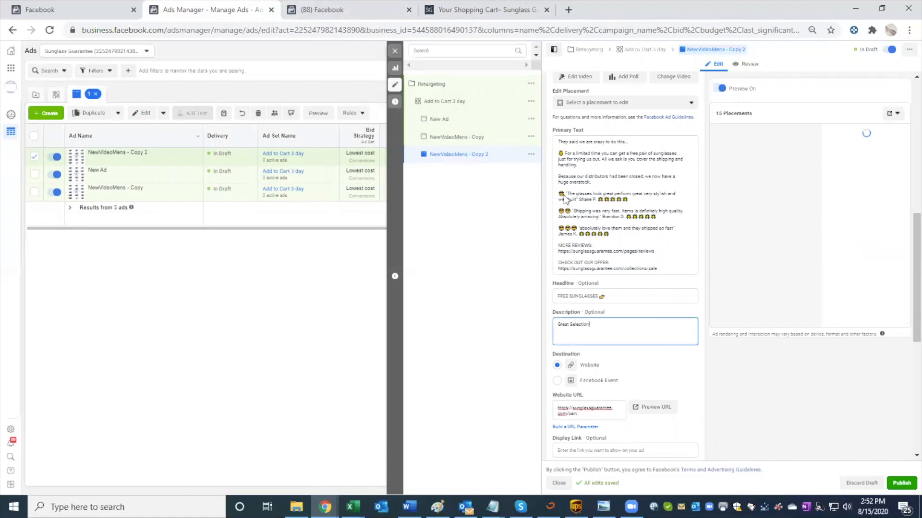
Step: Look at the store's shopping cart page once more and return to the duplicated ad's editor
click(471, 10)
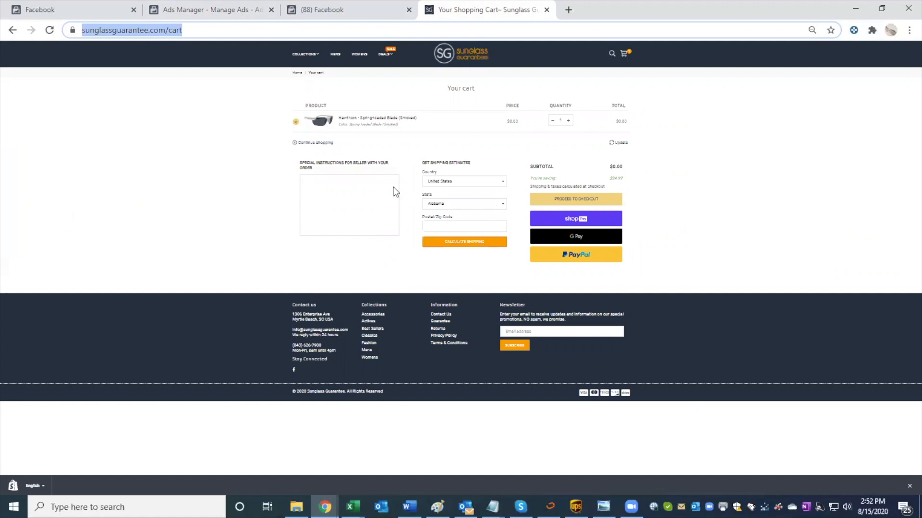
click(223, 10)
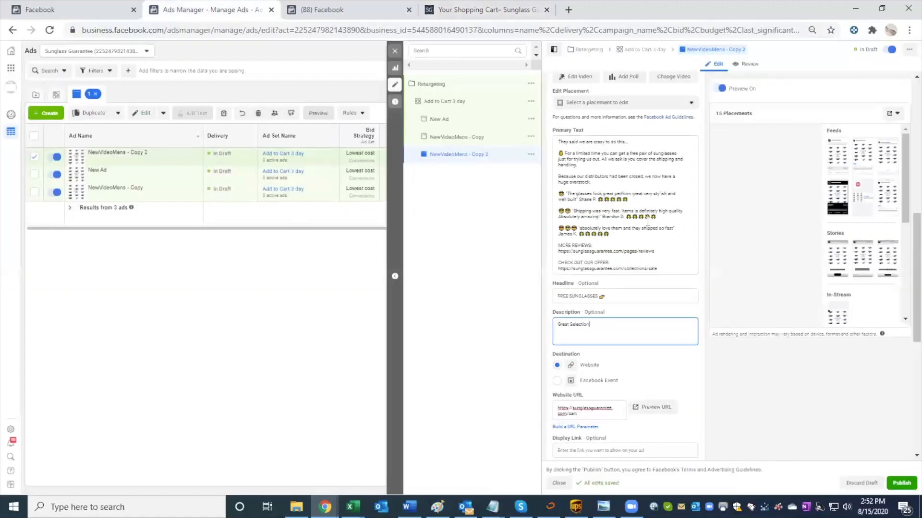
Step: Rename the duplicated NewVideoMens - Copy 2 ad as NewVideoMens - /cart
scroll(647, 220, down, 1)
scroll(648, 224, down, 1)
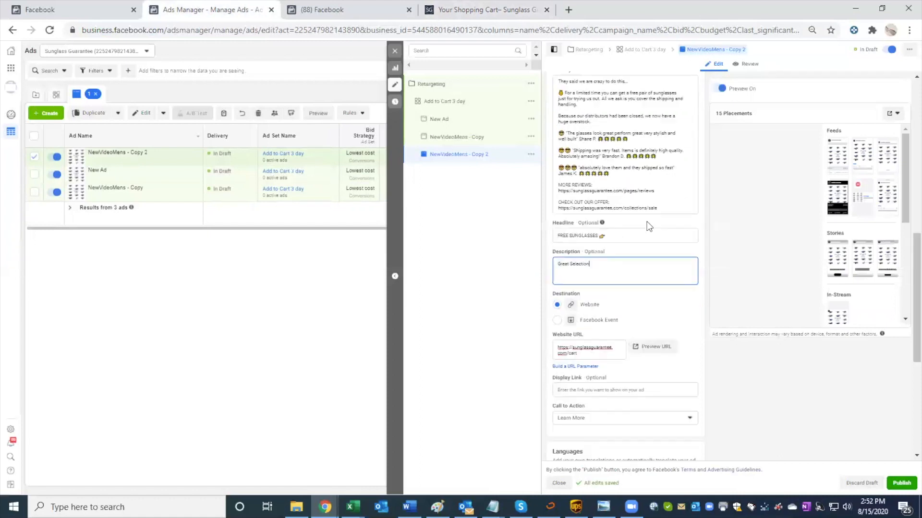
scroll(647, 221, up, 1)
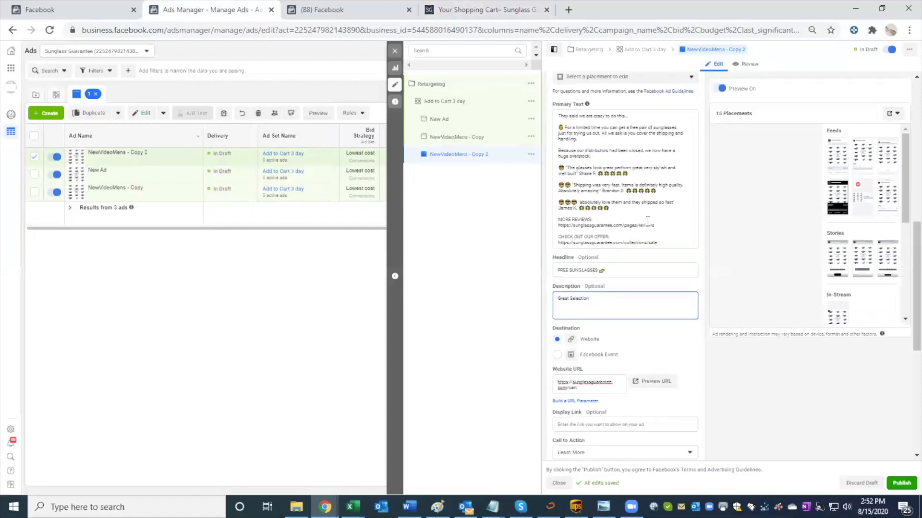
scroll(591, 171, up, 2)
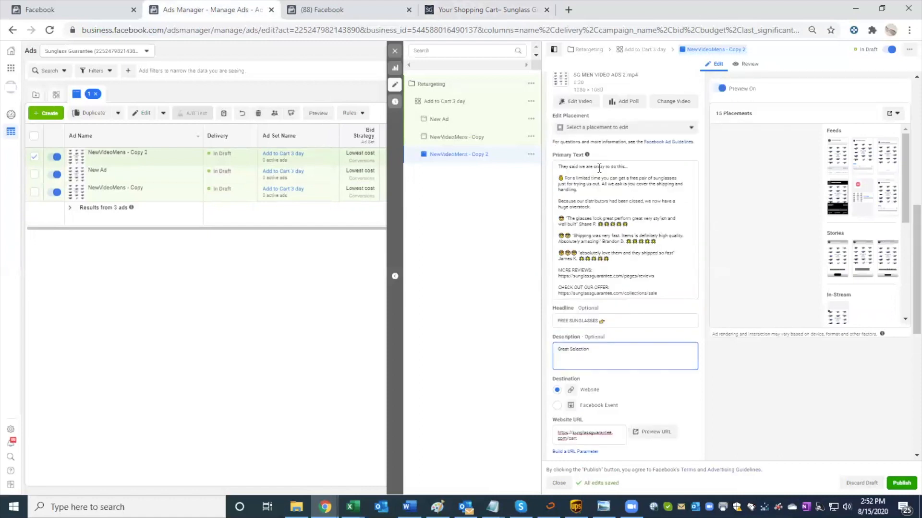
scroll(622, 114, up, 7)
drag(613, 103, 594, 103)
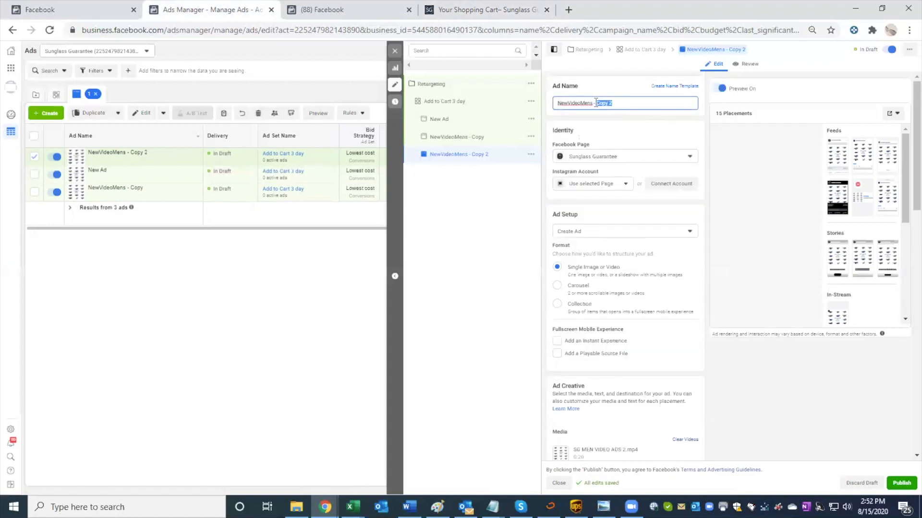
key(BackSpace)
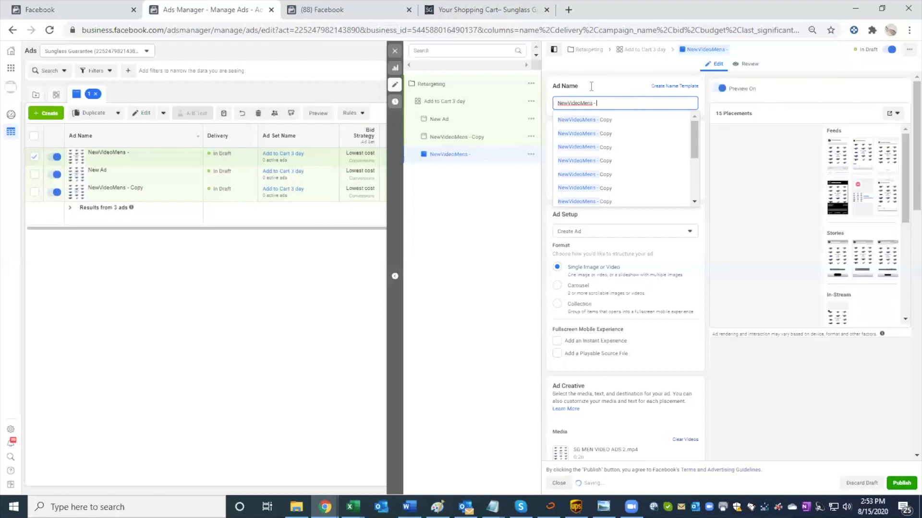
text(/cart)
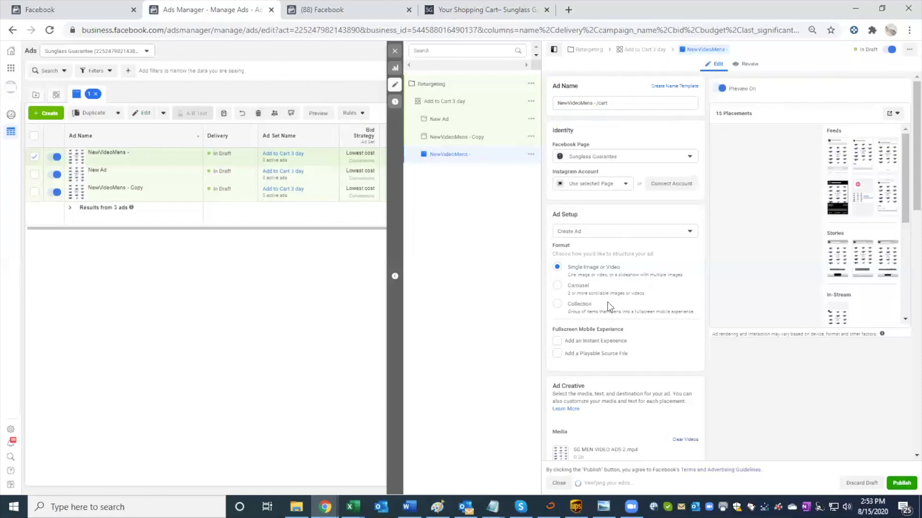
Step: Look over the NewVideoMens - /cart ad's destination, website URL, call to action and tracking settings
scroll(606, 302, down, 3)
scroll(606, 301, down, 5)
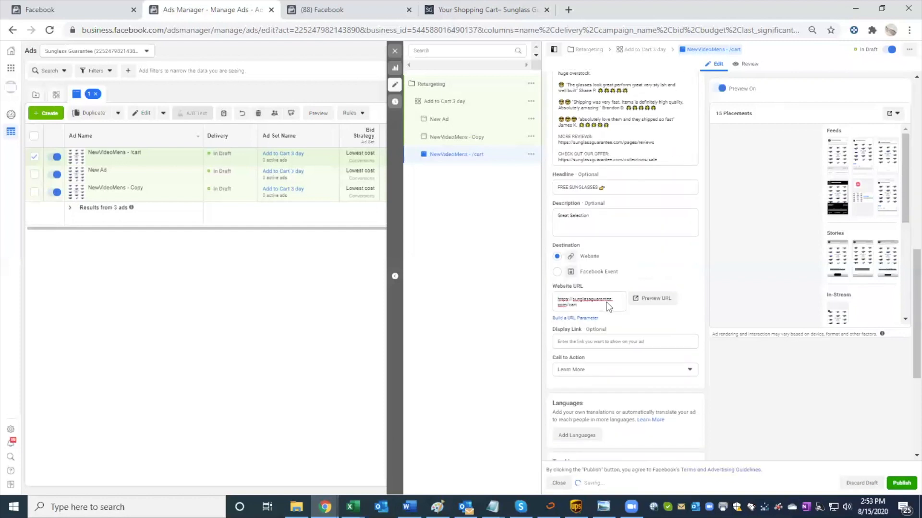
scroll(606, 302, down, 2)
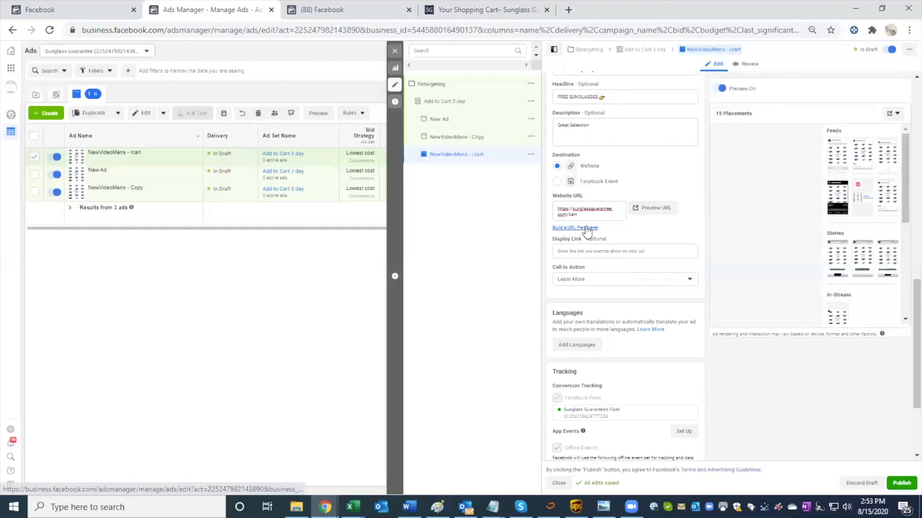
scroll(636, 257, up, 1)
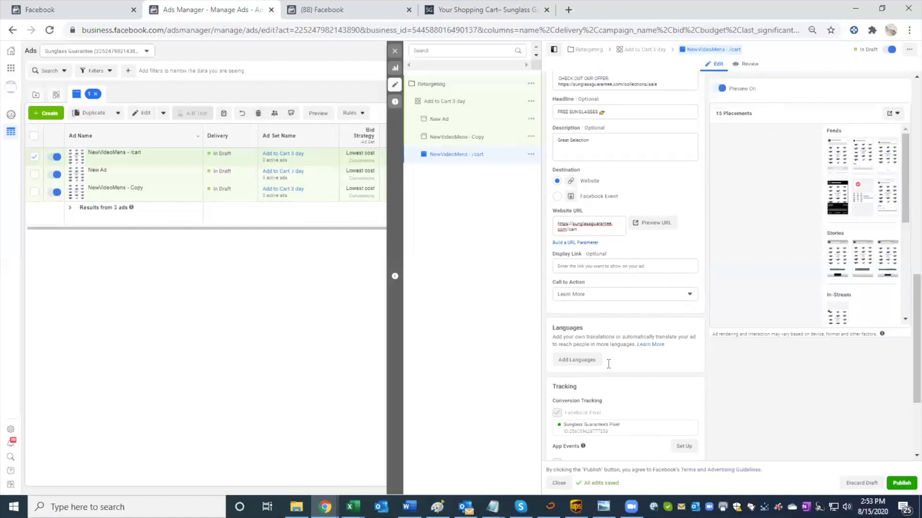
scroll(608, 364, up, 1)
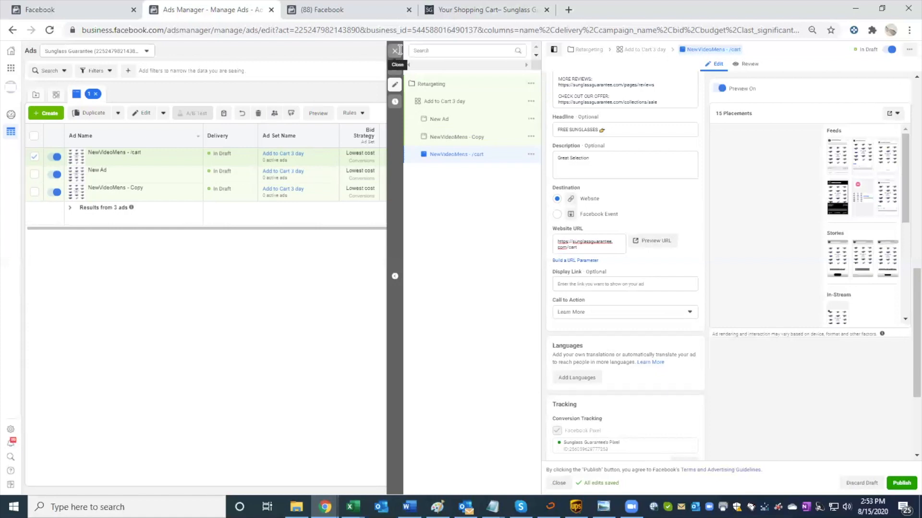
scroll(632, 180, down, 2)
scroll(635, 253, up, 2)
scroll(636, 254, up, 2)
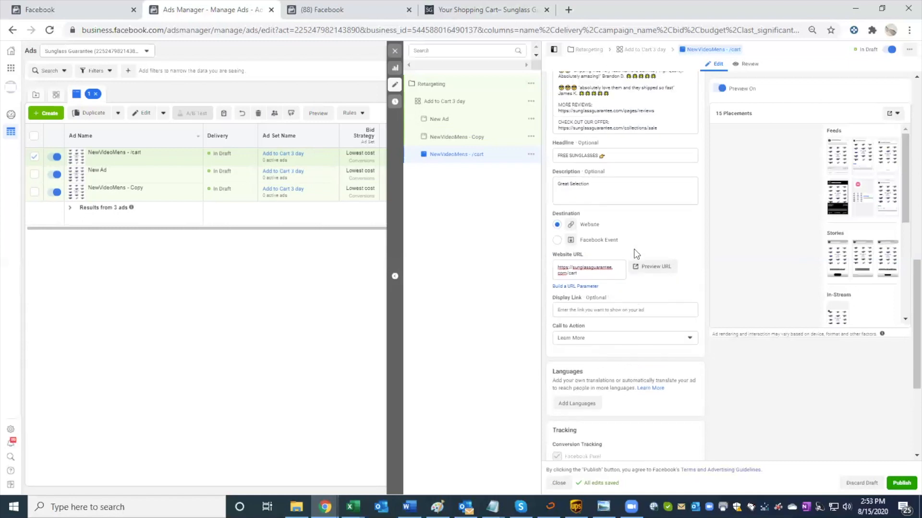
Step: Change the NewVideoMens - /cart ad's call to action to Shop Now
scroll(635, 252, down, 5)
scroll(634, 254, down, 2)
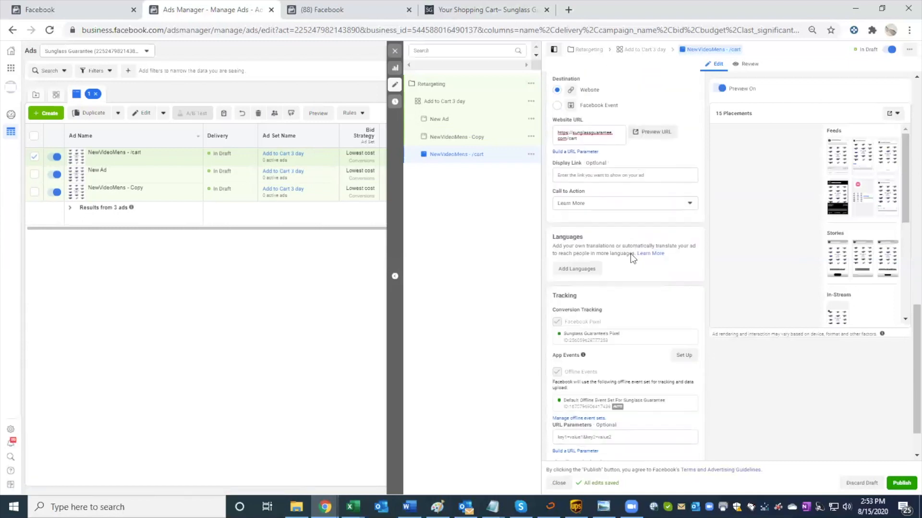
click(604, 204)
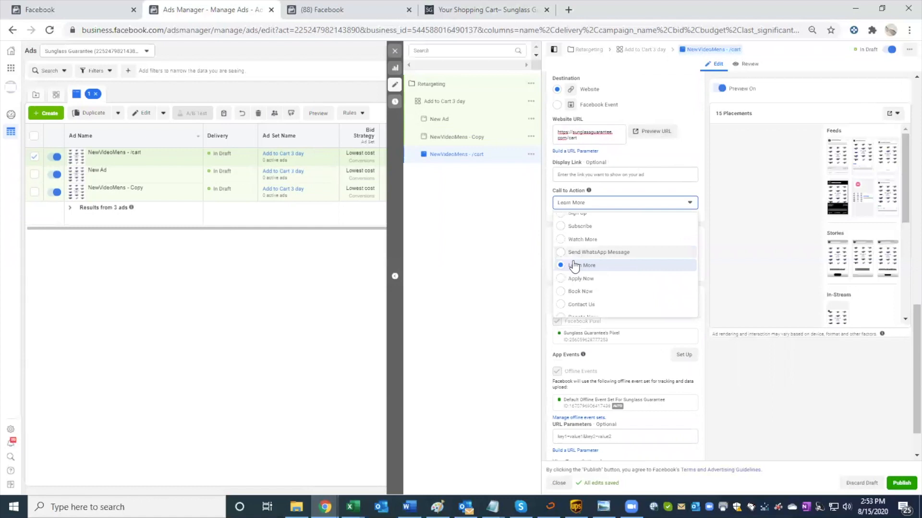
scroll(567, 288, up, 1)
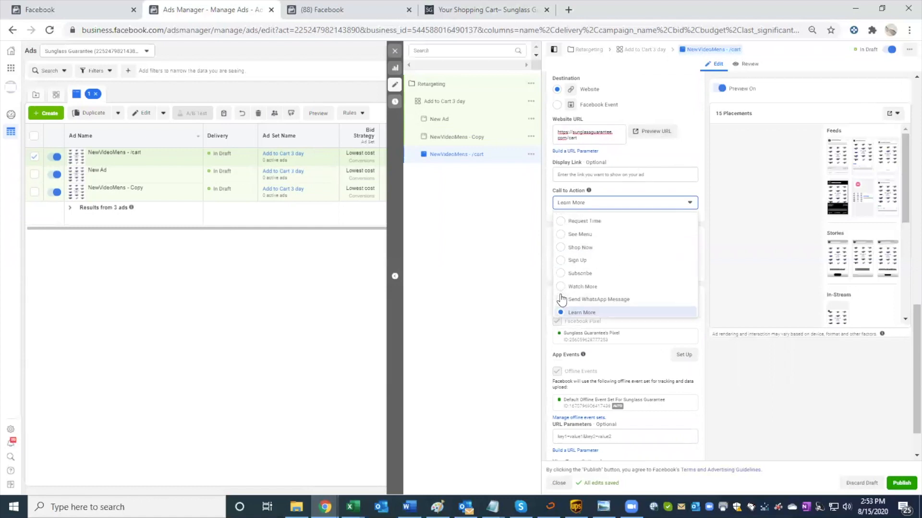
scroll(562, 245, down, 2)
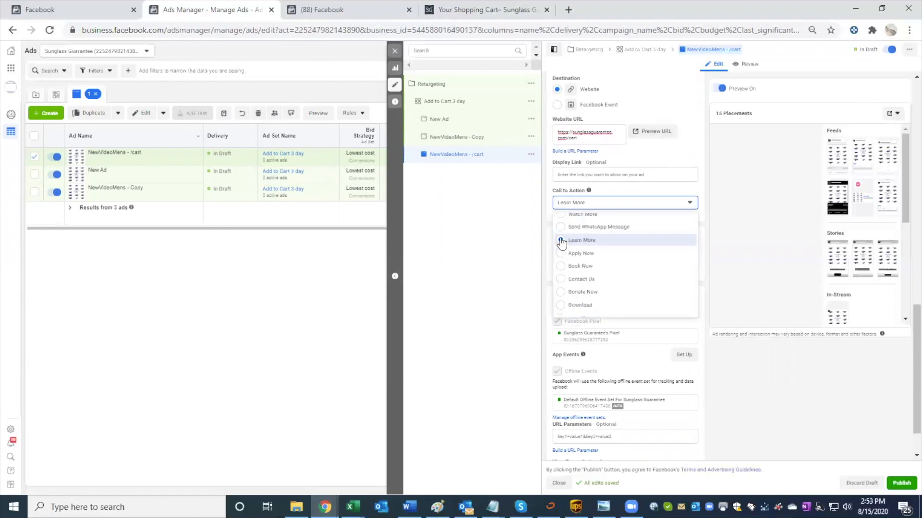
scroll(562, 240, up, 1)
scroll(561, 221, up, 1)
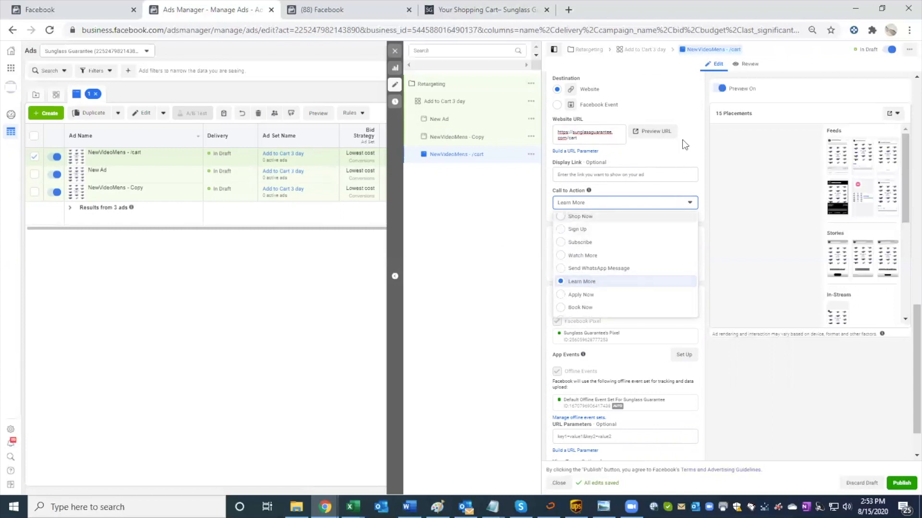
key(Return)
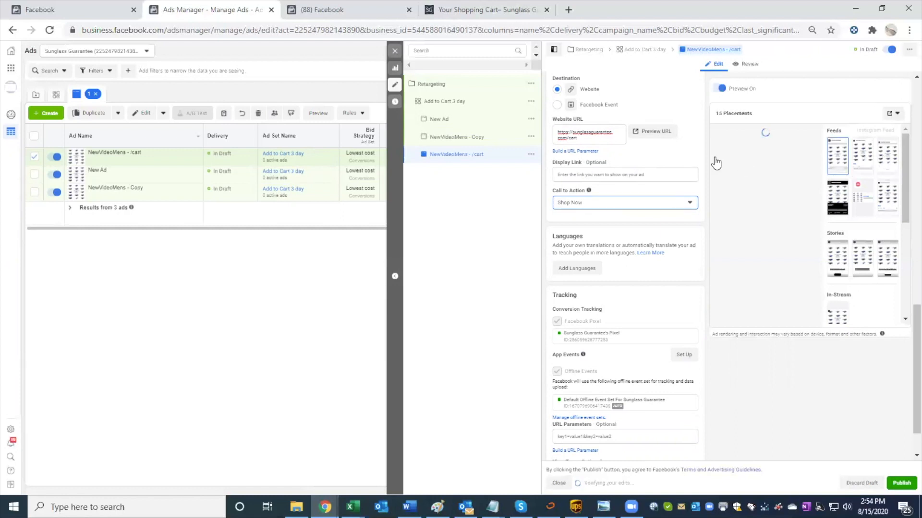
Step: Close the editor, reopen the NewVideoMens - /cart ad and look over its setup and feed preview
scroll(682, 163, up, 1)
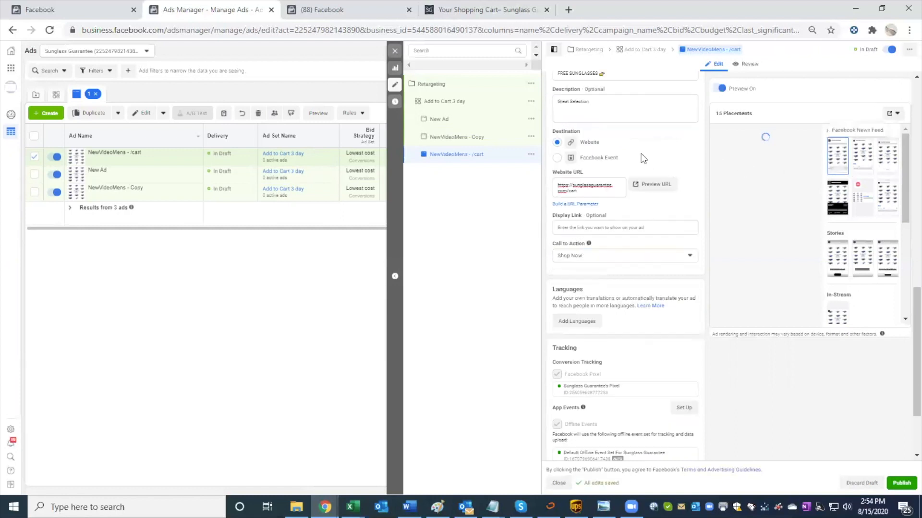
click(395, 52)
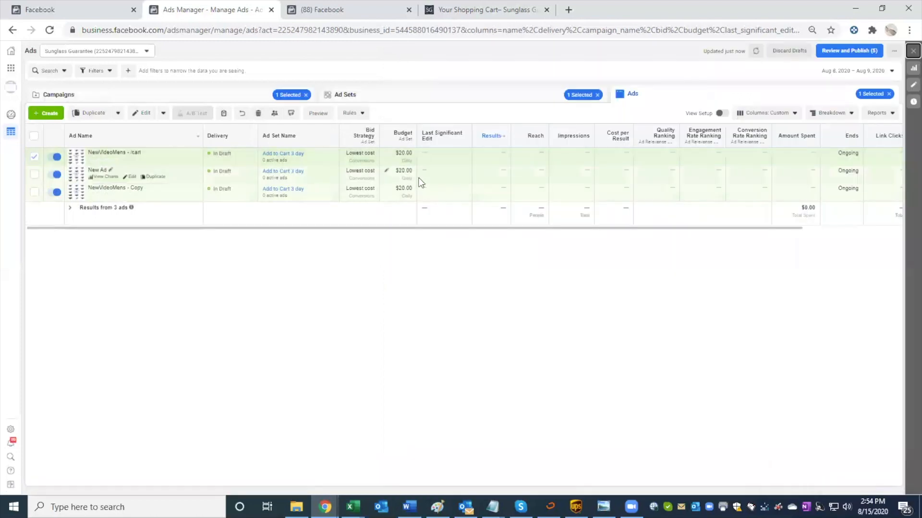
click(130, 159)
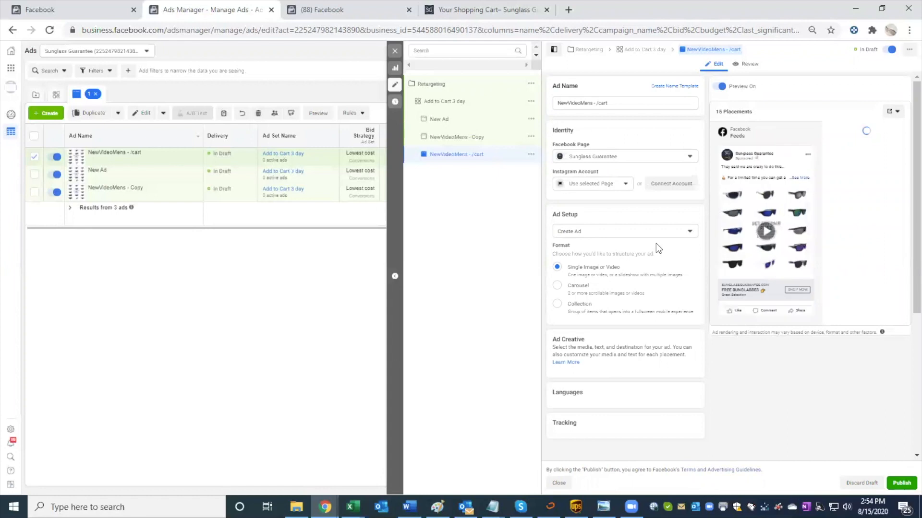
scroll(656, 244, down, 2)
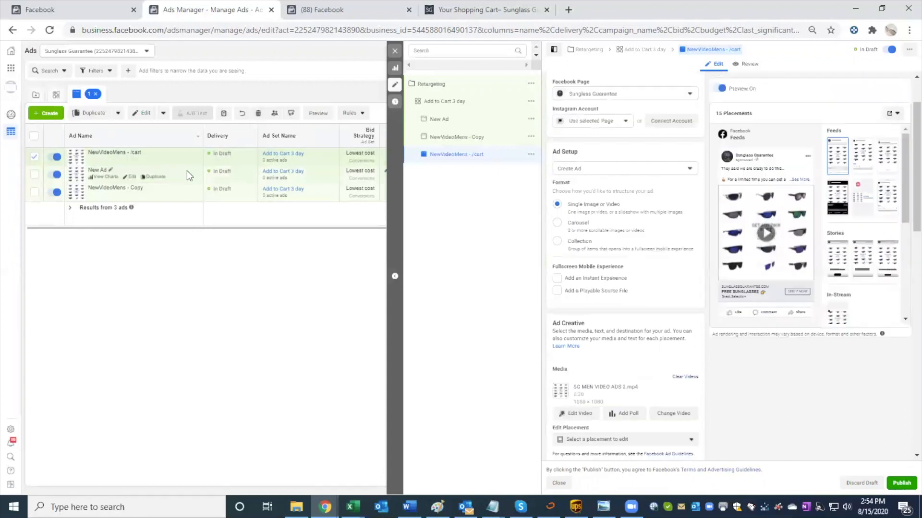
Step: Duplicate the New Ad ad once within the original campaign and check the copy's call to action and ad setup options
click(155, 180)
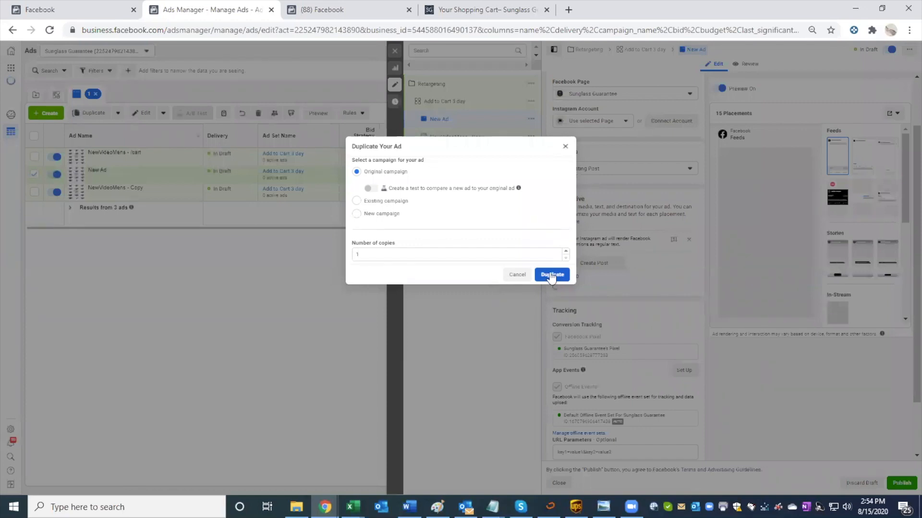
click(478, 130)
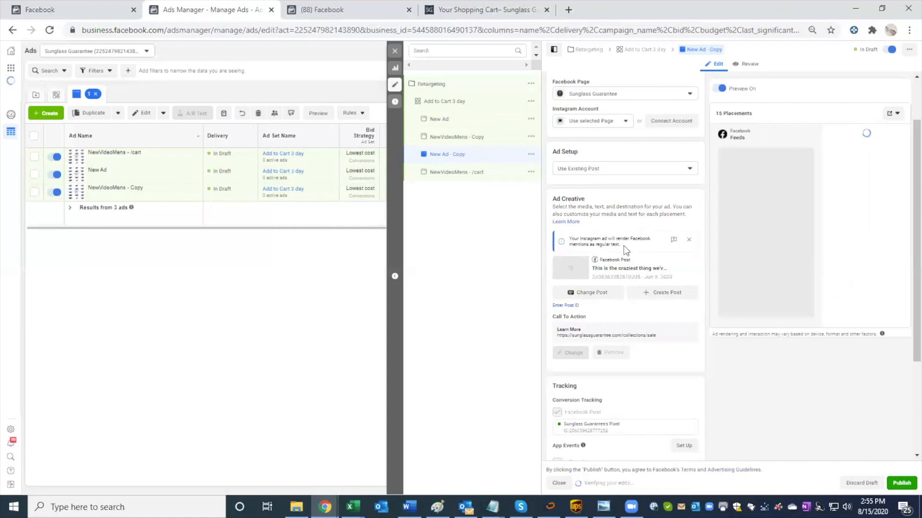
scroll(627, 248, down, 2)
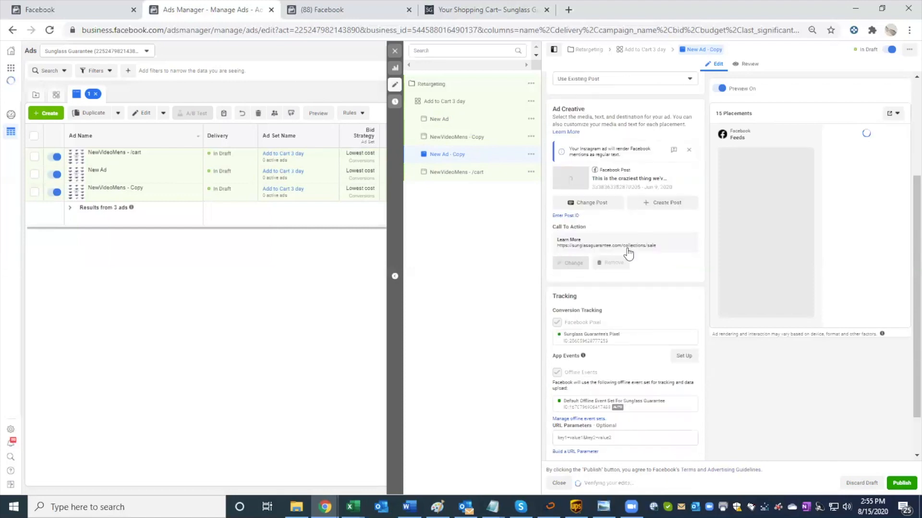
scroll(649, 267, down, 1)
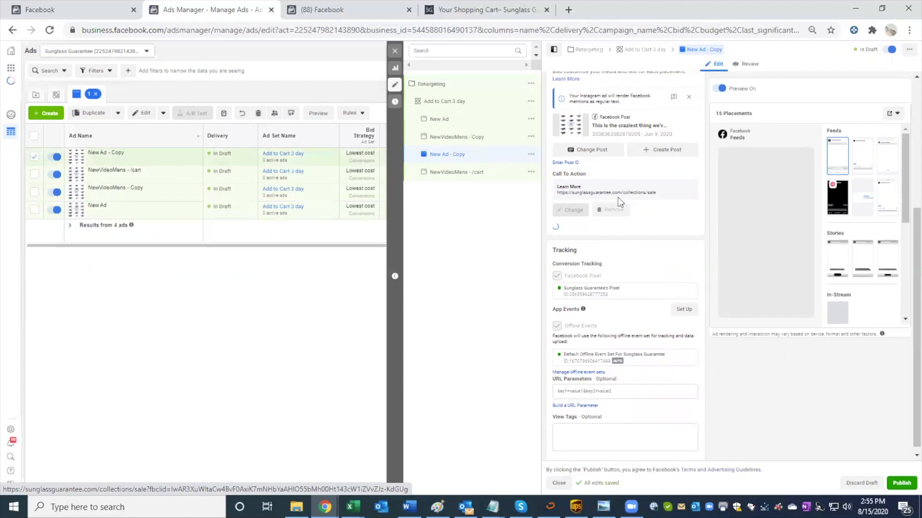
scroll(622, 194, up, 2)
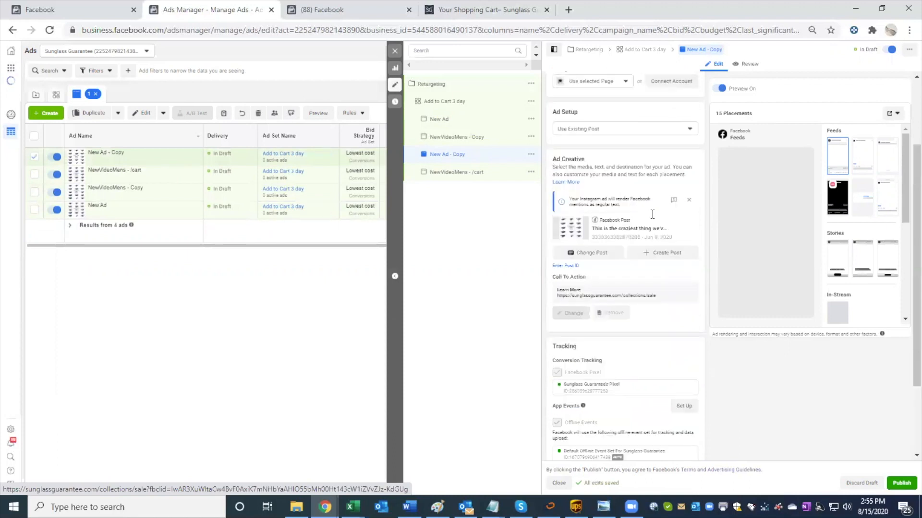
scroll(605, 213, up, 2)
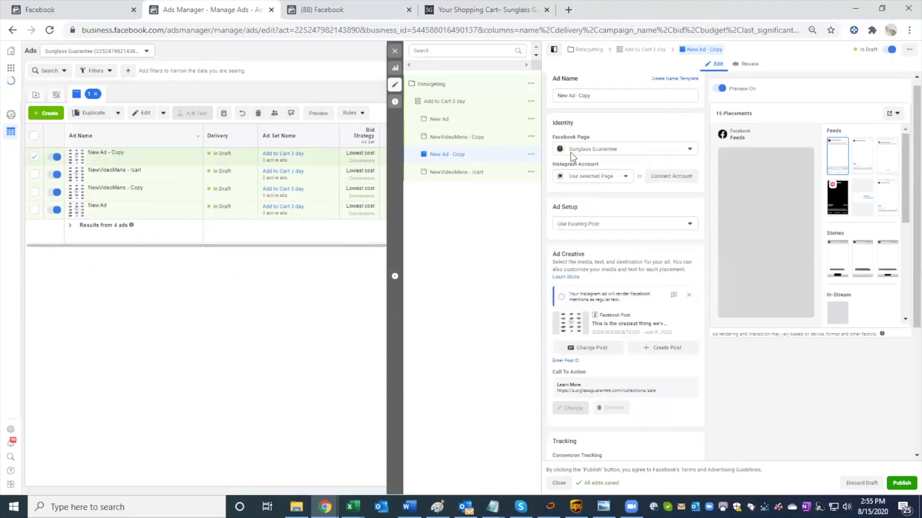
click(592, 225)
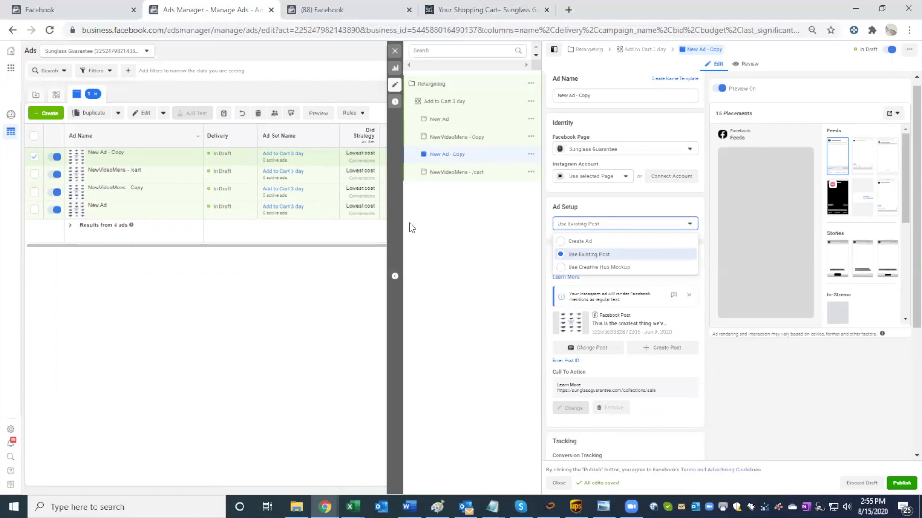
Step: Duplicate the NewVideoMens - /cart ad once within the original campaign, keeping existing reactions, comments and shares
click(325, 176)
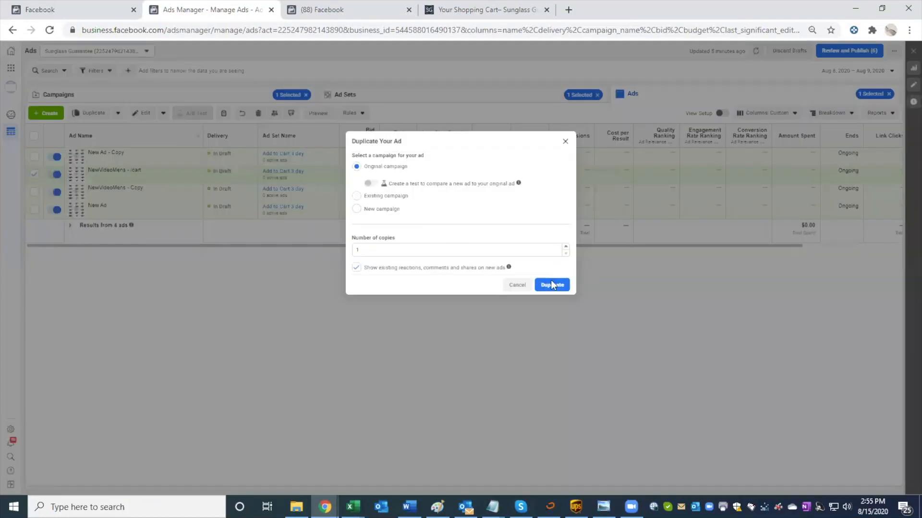
click(566, 289)
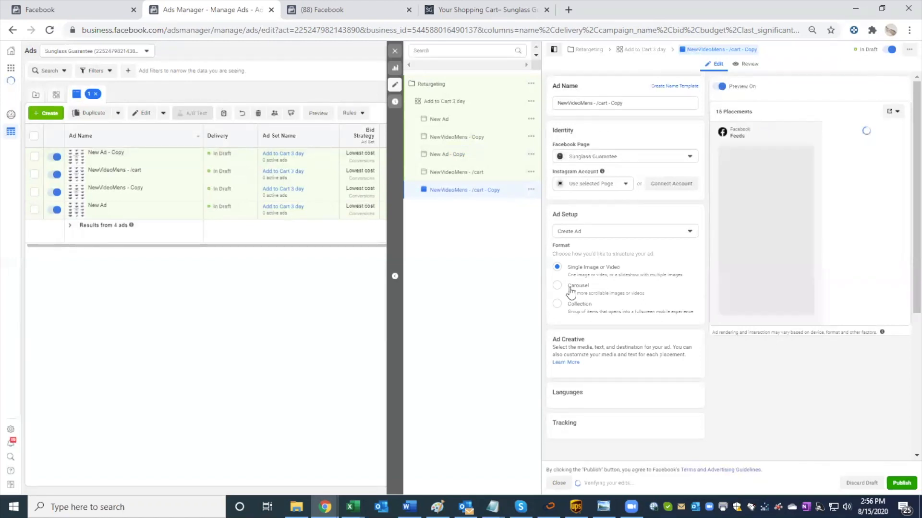
Step: Add the account image mens ads sideview.jpg as the media of the NewVideoMens - /cart - Copy ad
scroll(628, 233, down, 1)
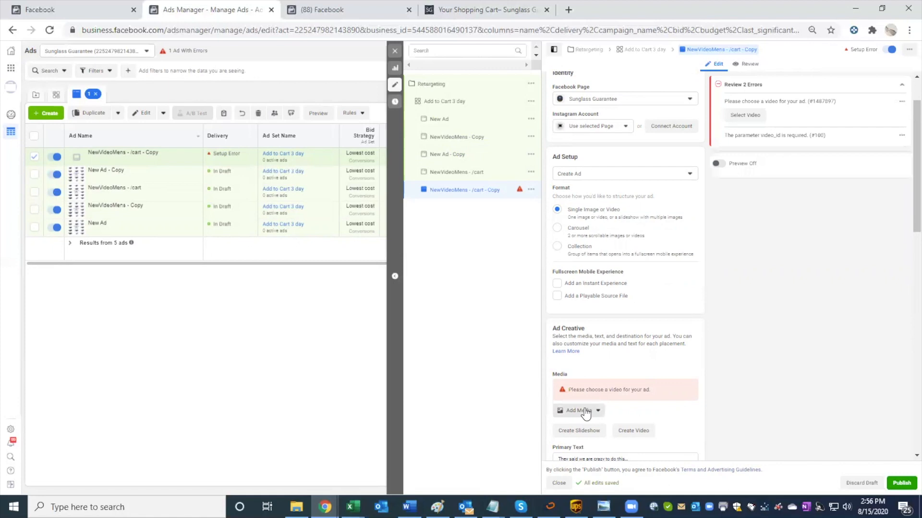
click(585, 411)
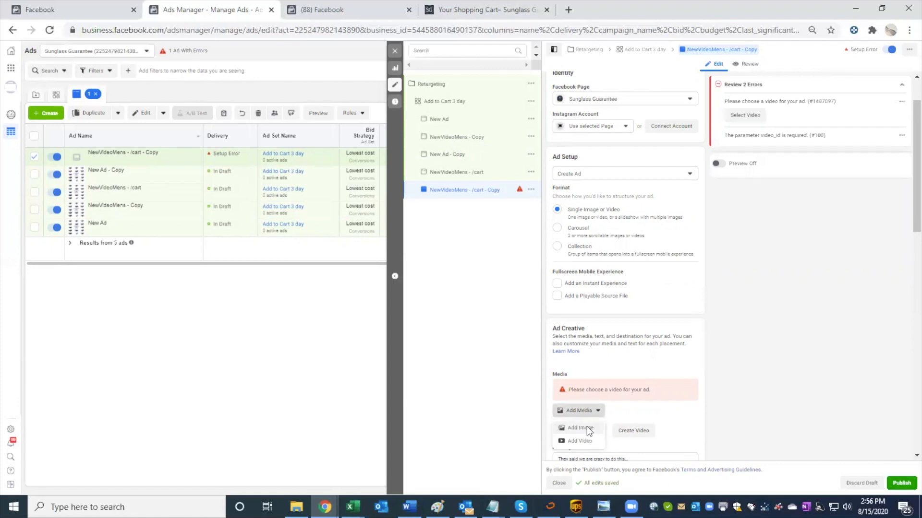
click(587, 426)
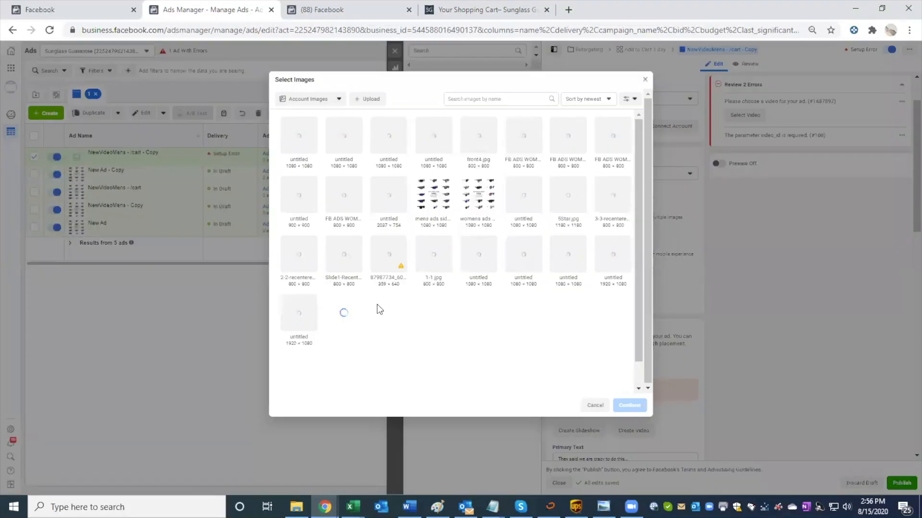
click(433, 199)
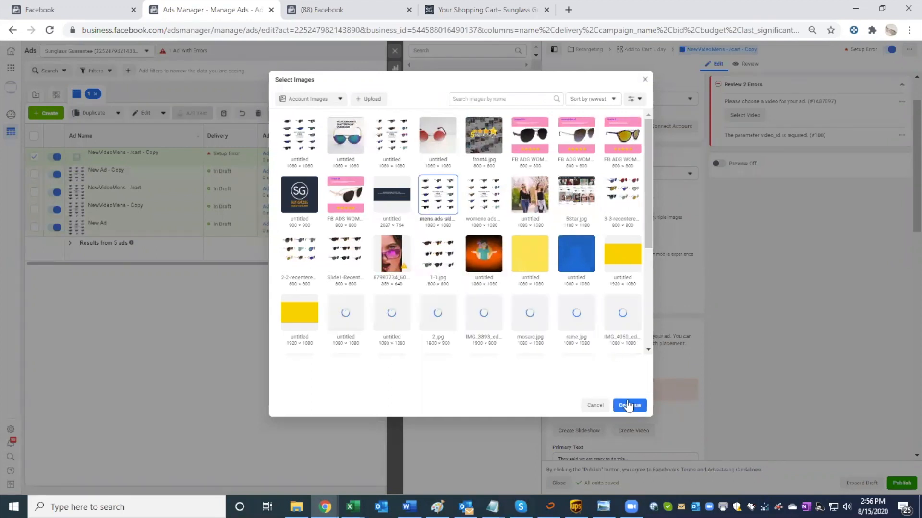
click(626, 407)
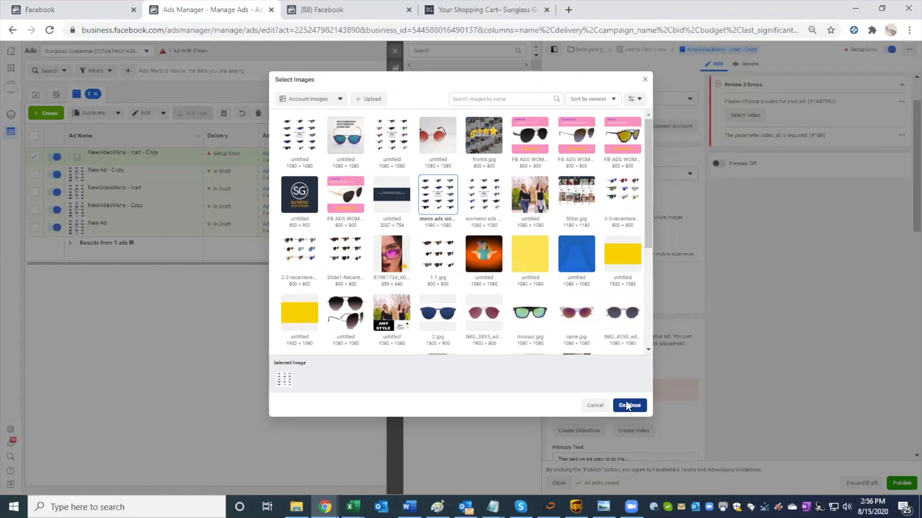
click(626, 406)
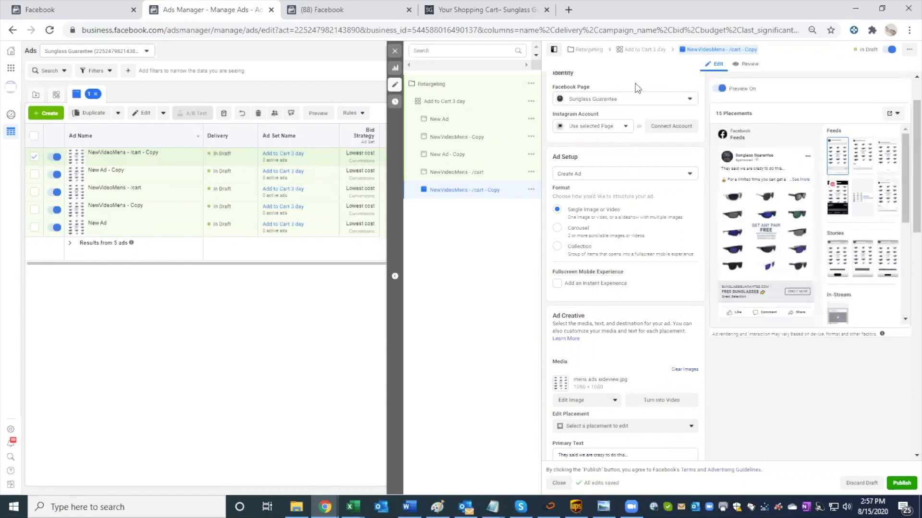
Step: Rename the copied ad as NewImageMens - /cart and publish it
scroll(635, 88, up, 2)
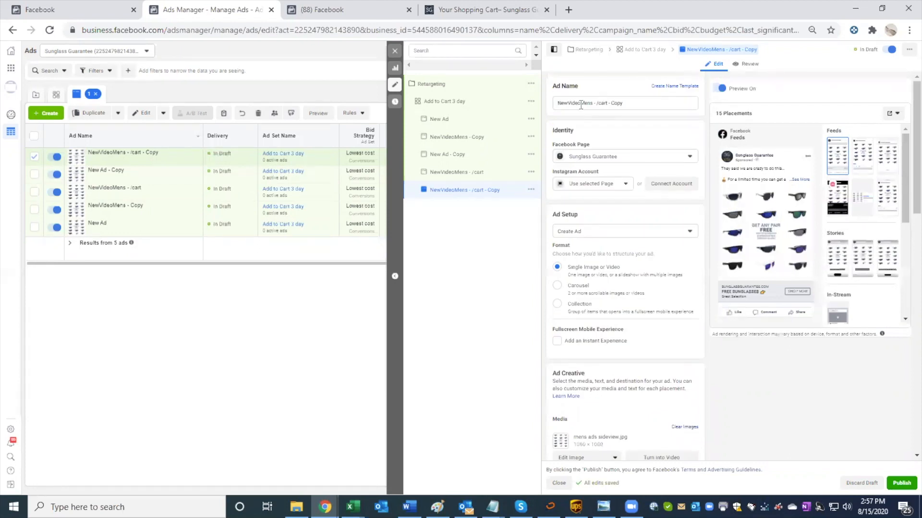
drag(567, 104, 581, 105)
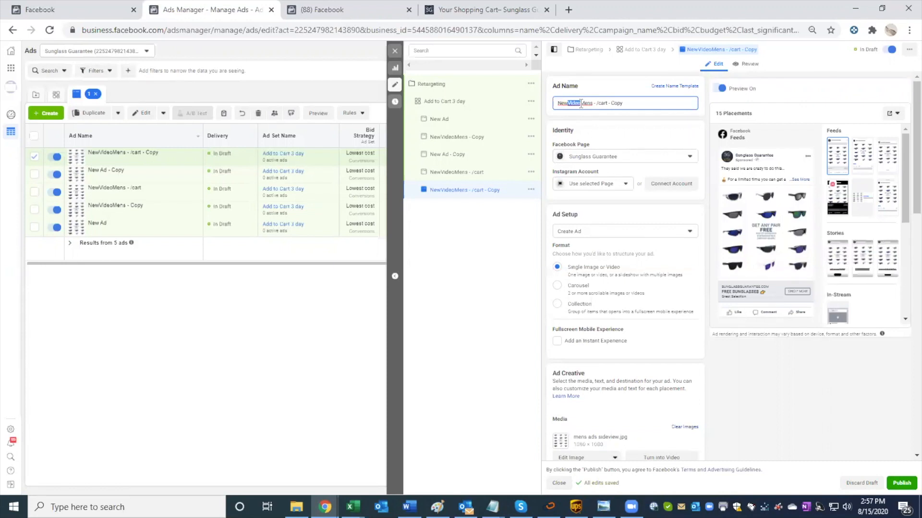
text(Image)
drag(651, 103, 608, 103)
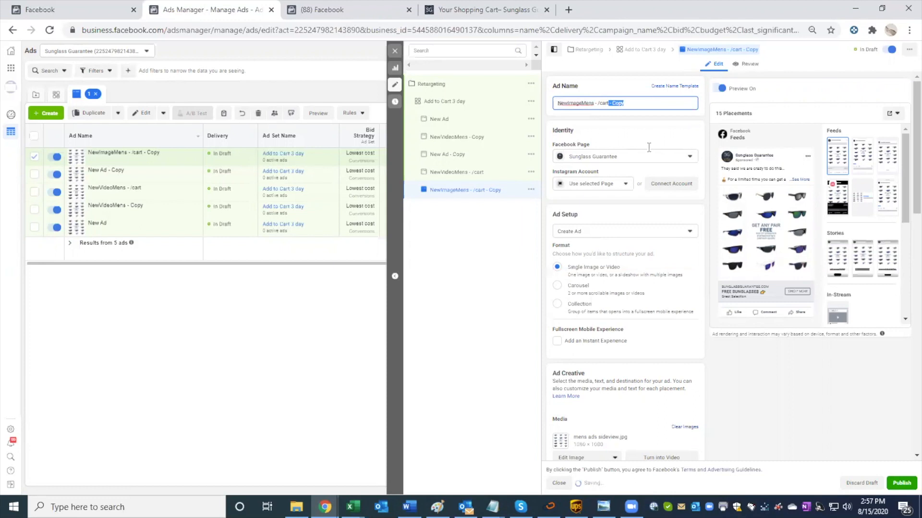
key(BackSpace)
click(903, 487)
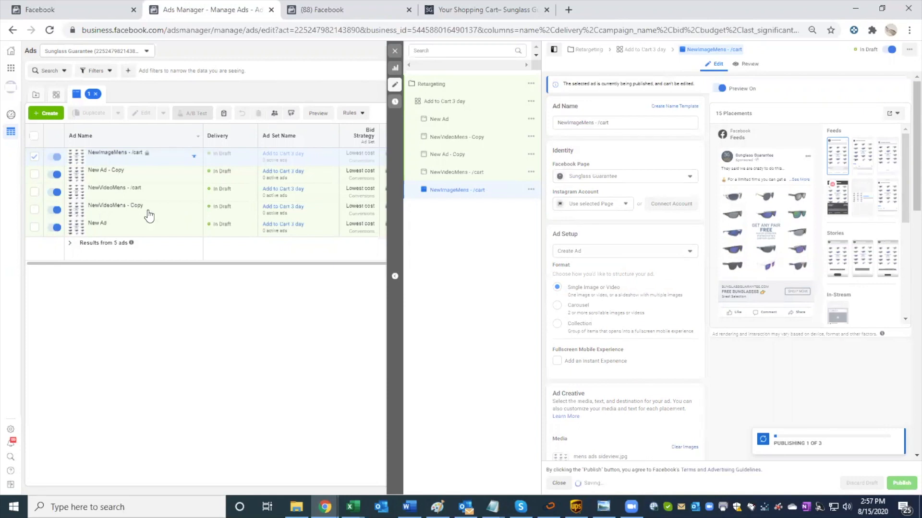
Step: Delete the New Ad - Copy draft from the Add to Cart 3 day ad set
mouse_move(149, 216)
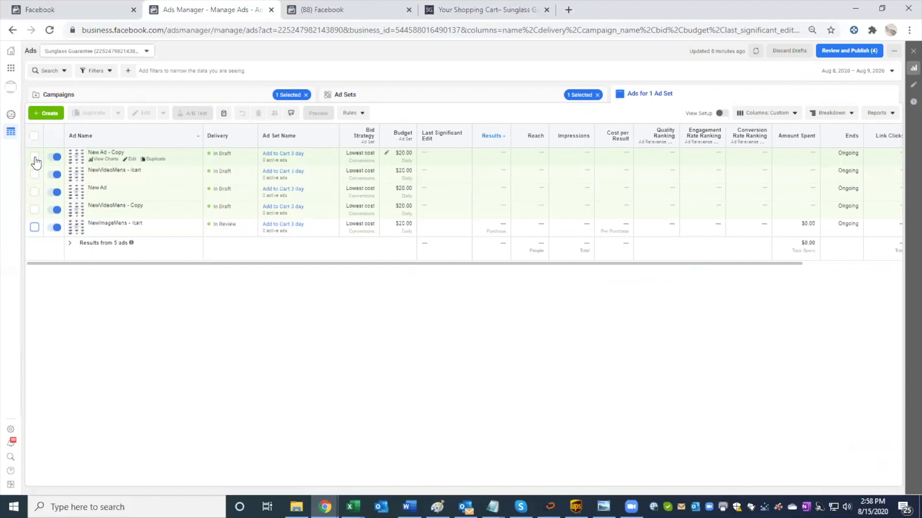
click(35, 158)
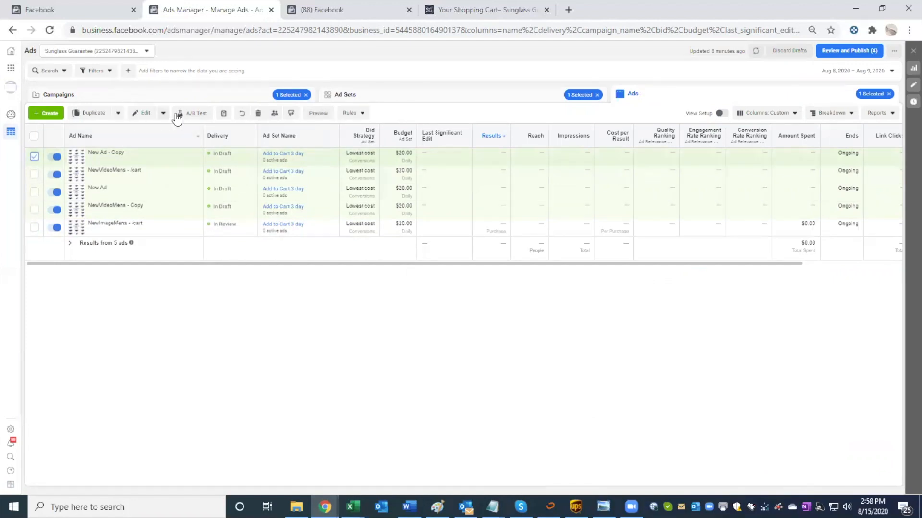
click(258, 113)
click(257, 115)
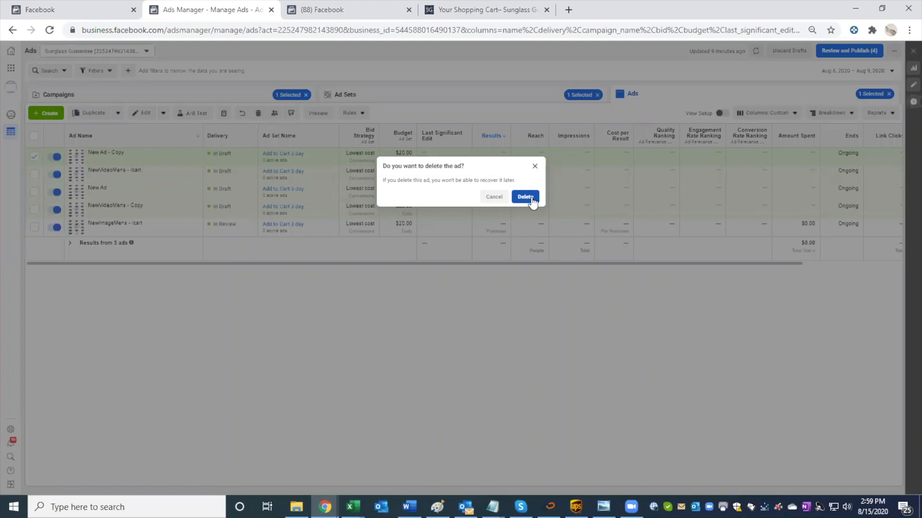
click(525, 197)
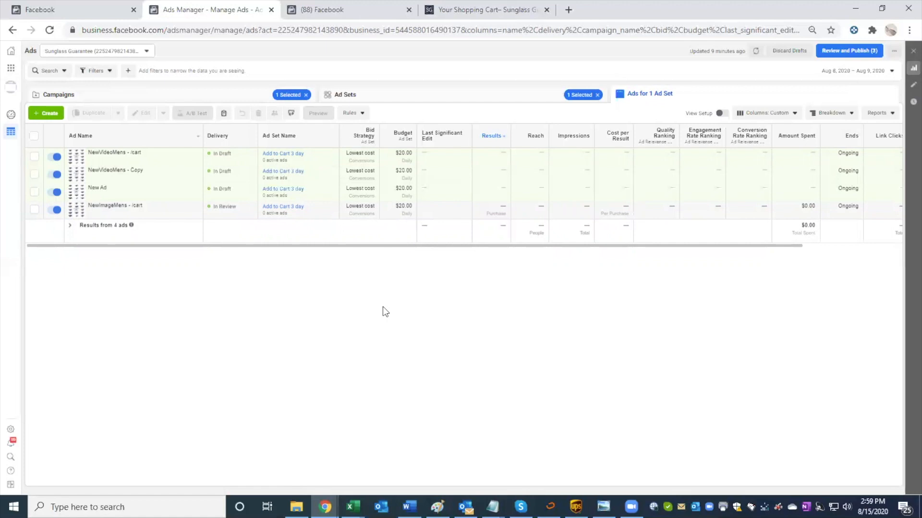
Step: Open app.chasechappell.com/qa-calls in a new browser tab and look over the Monday and Wednesday live Q&A call listings
click(569, 10)
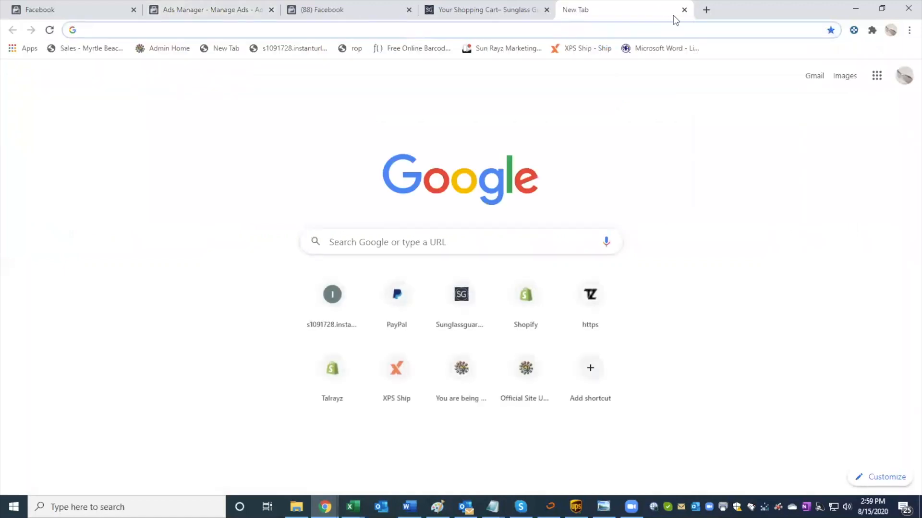
text(app.)
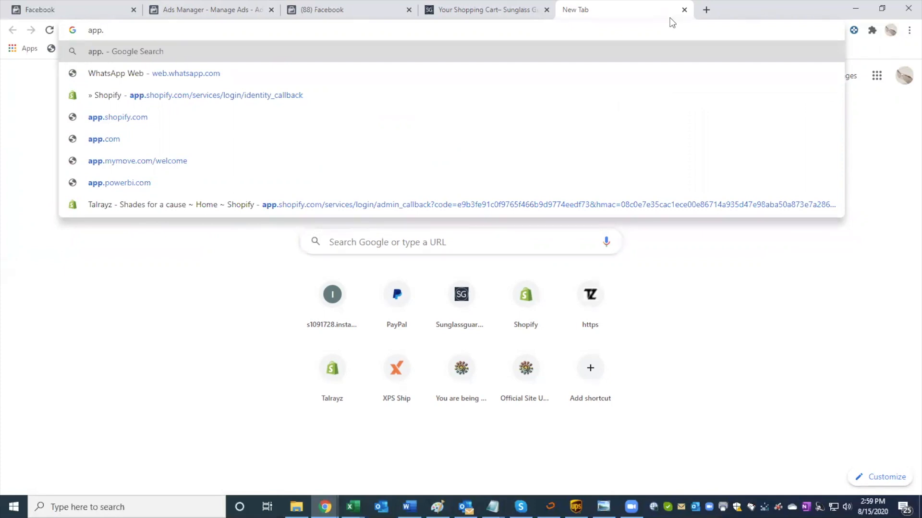
text(chasec)
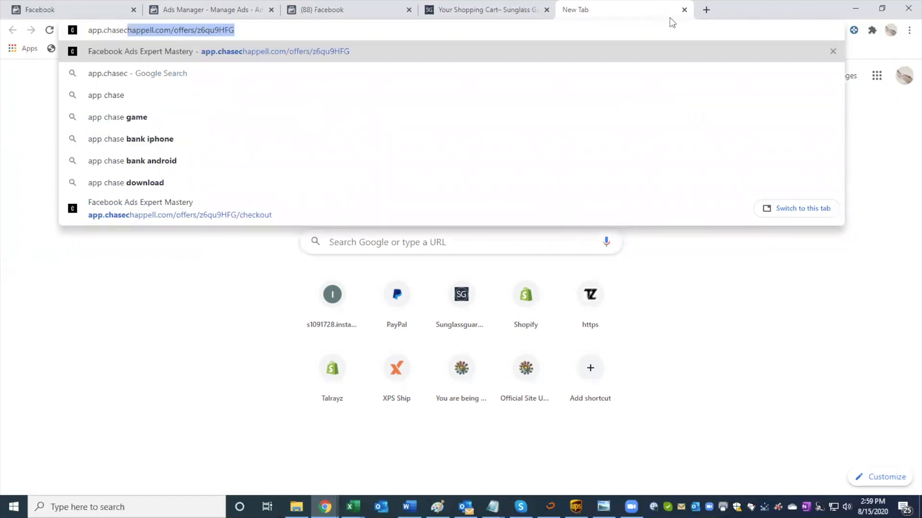
text(happell.com)
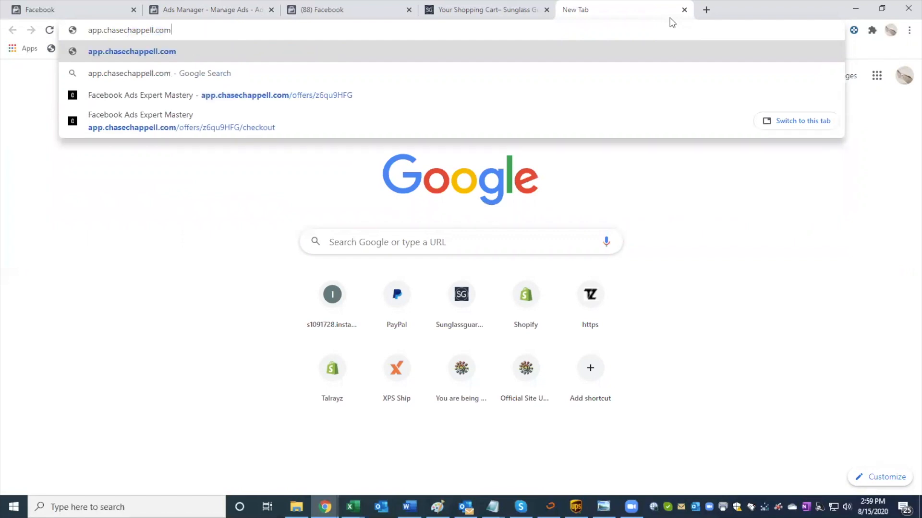
text(/q)
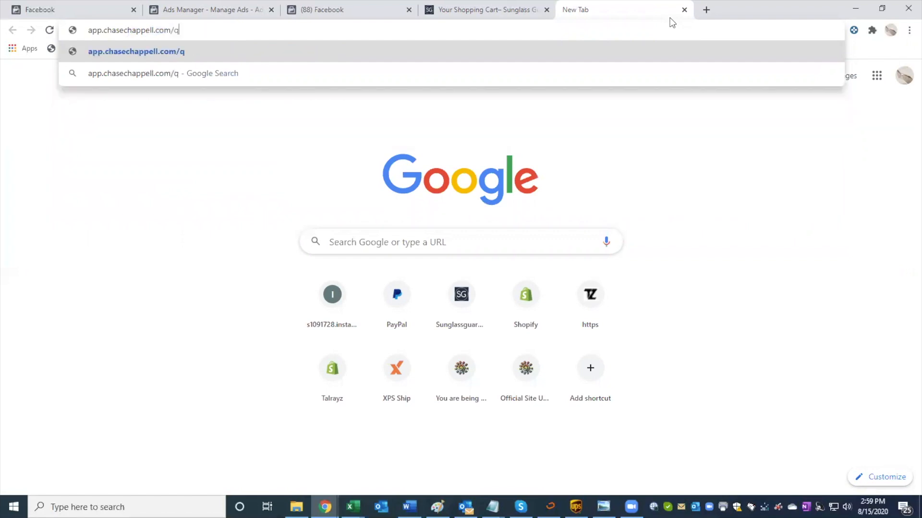
text(a-calls)
key(Return)
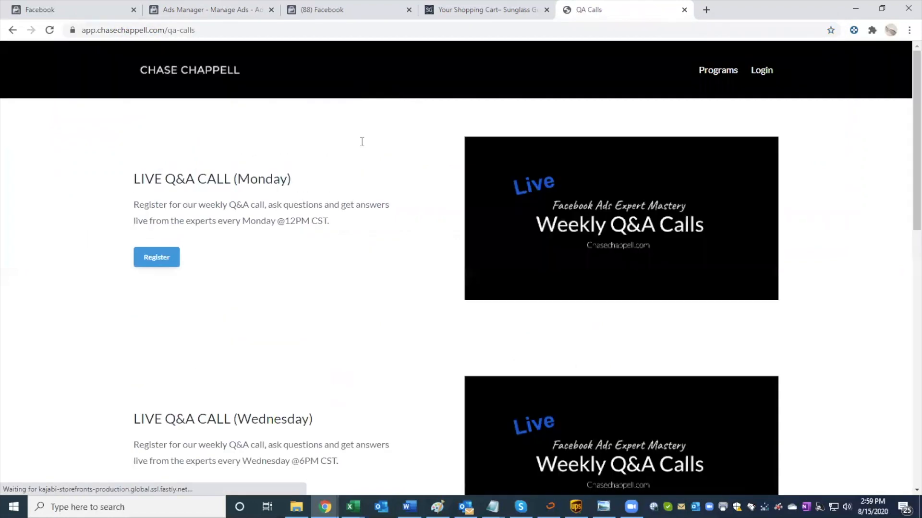
scroll(276, 247, down, 1)
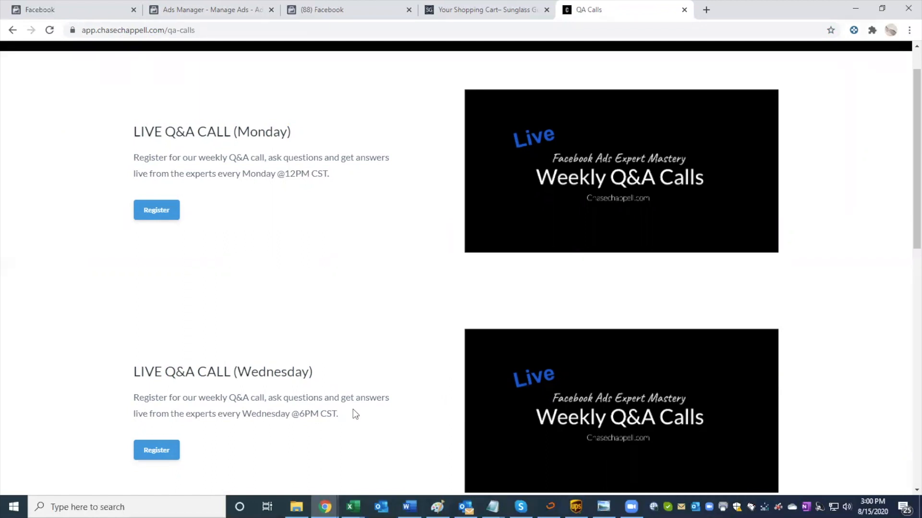
scroll(353, 414, up, 1)
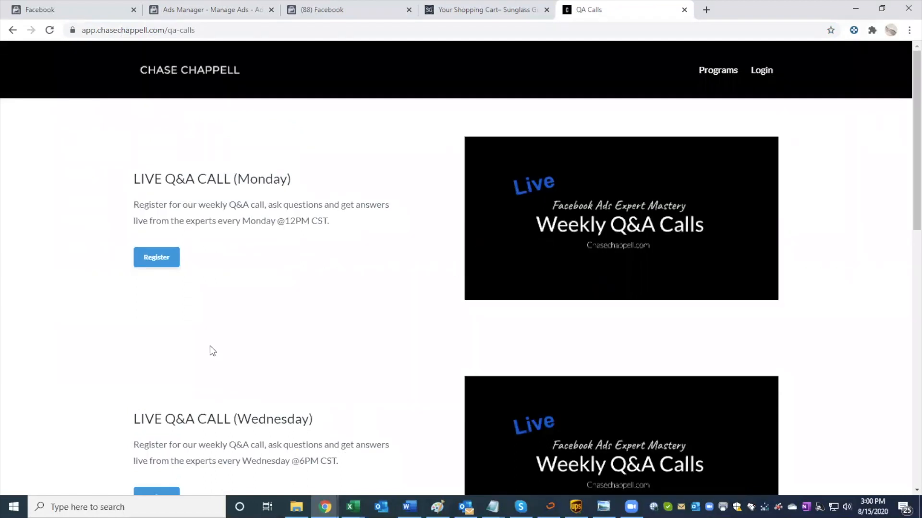
click(375, 12)
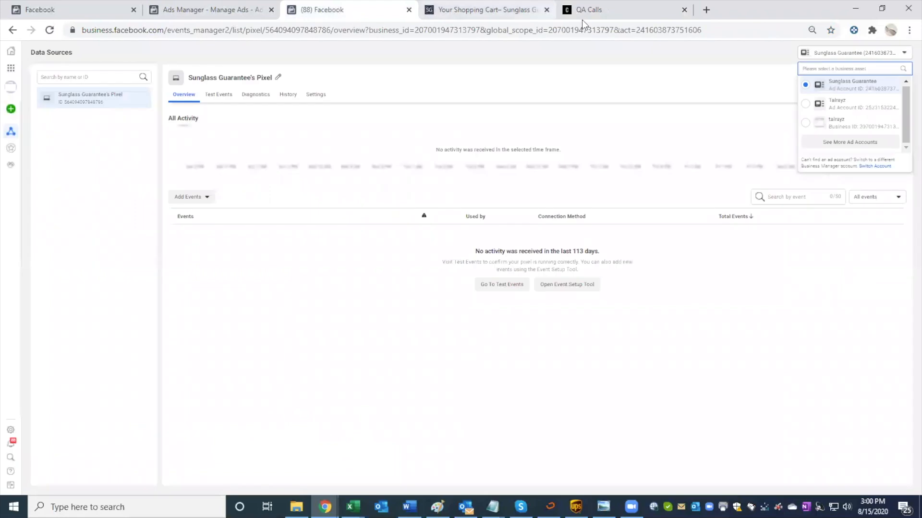
click(598, 14)
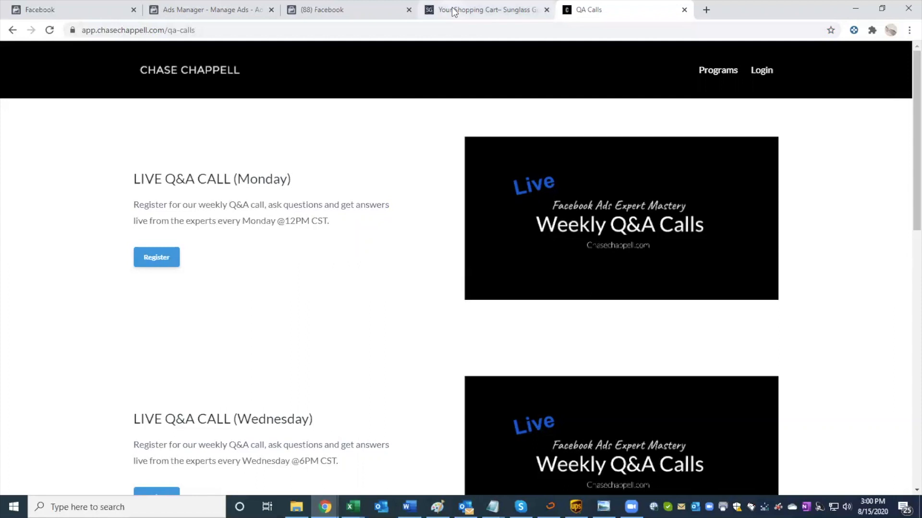
click(356, 10)
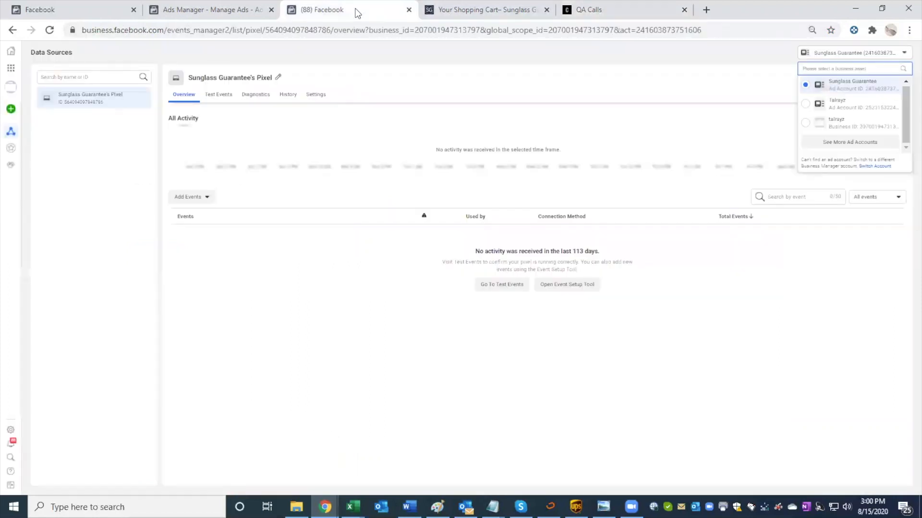
click(216, 11)
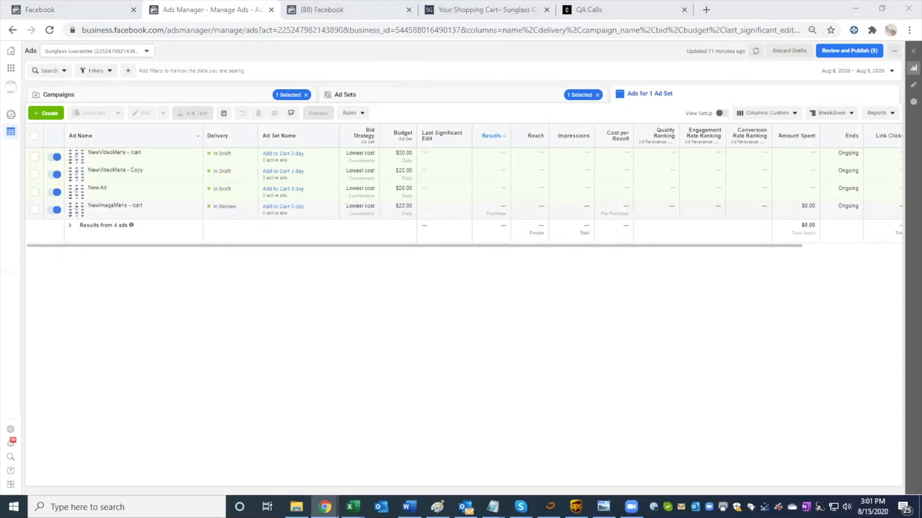
Step: Switch to the Events Manager page with the active Sunglass Guarantee pixel and open Ads Manager from there
click(80, 13)
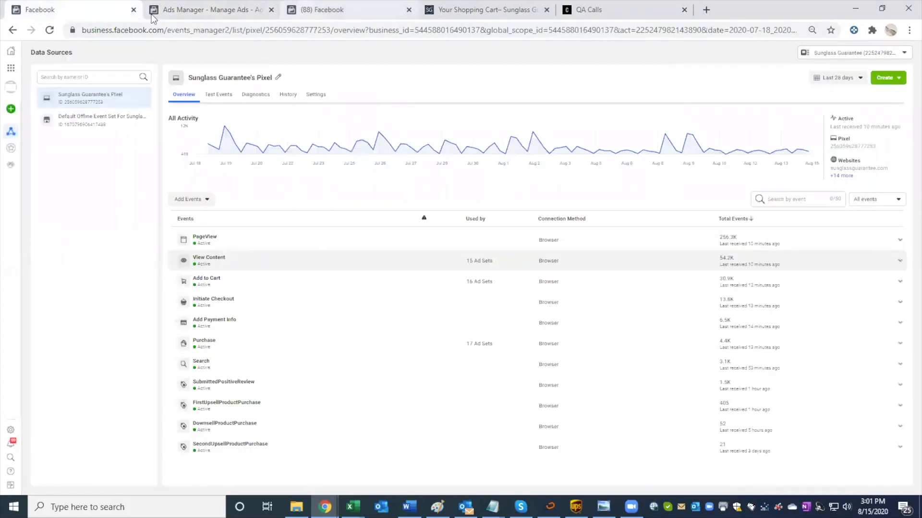
click(15, 70)
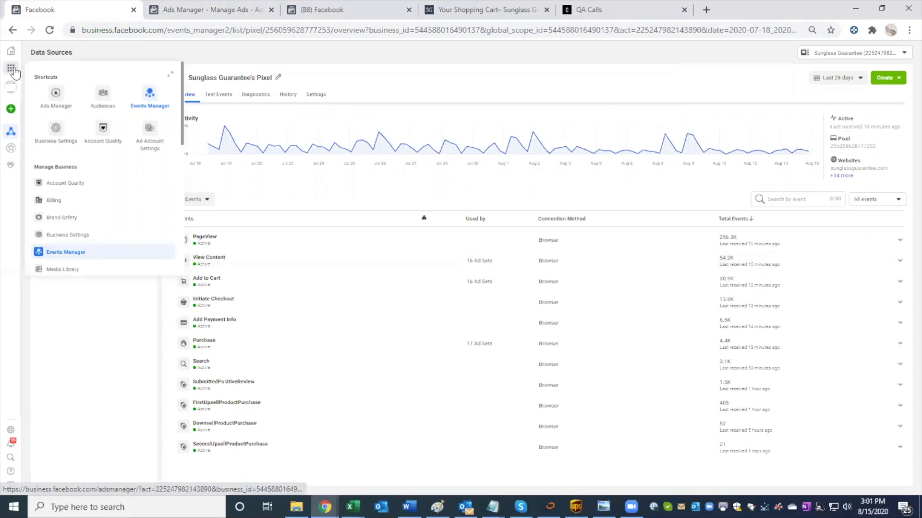
click(54, 99)
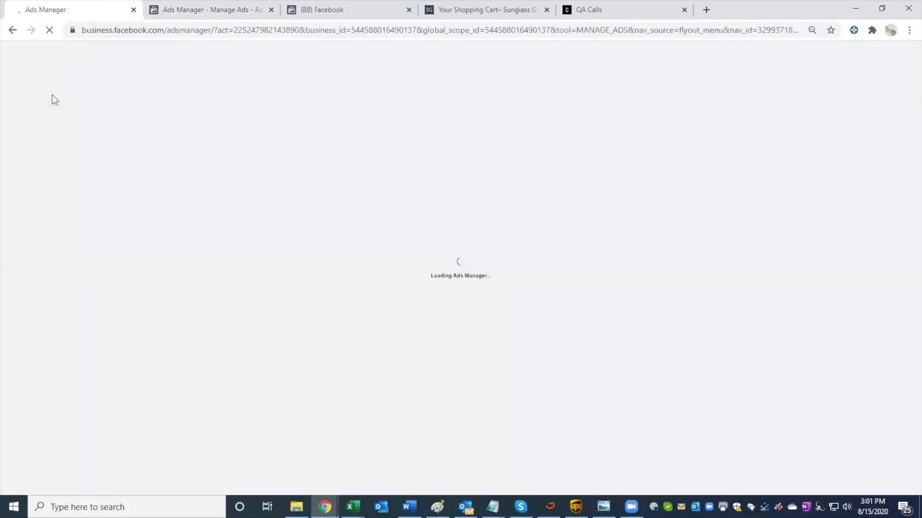